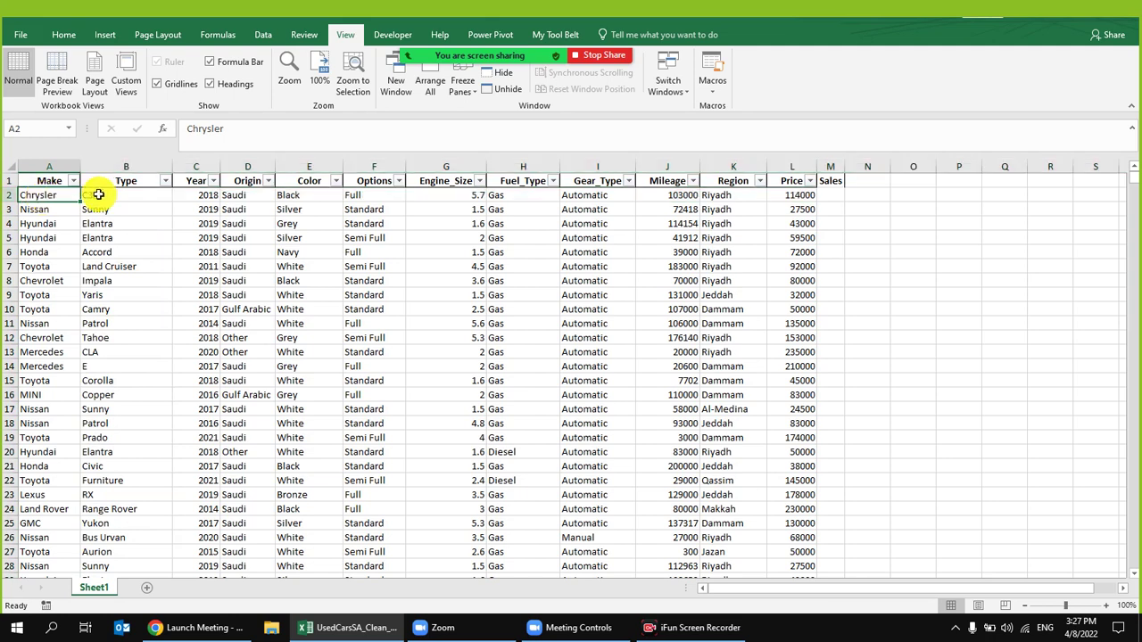
left_click(206, 174)
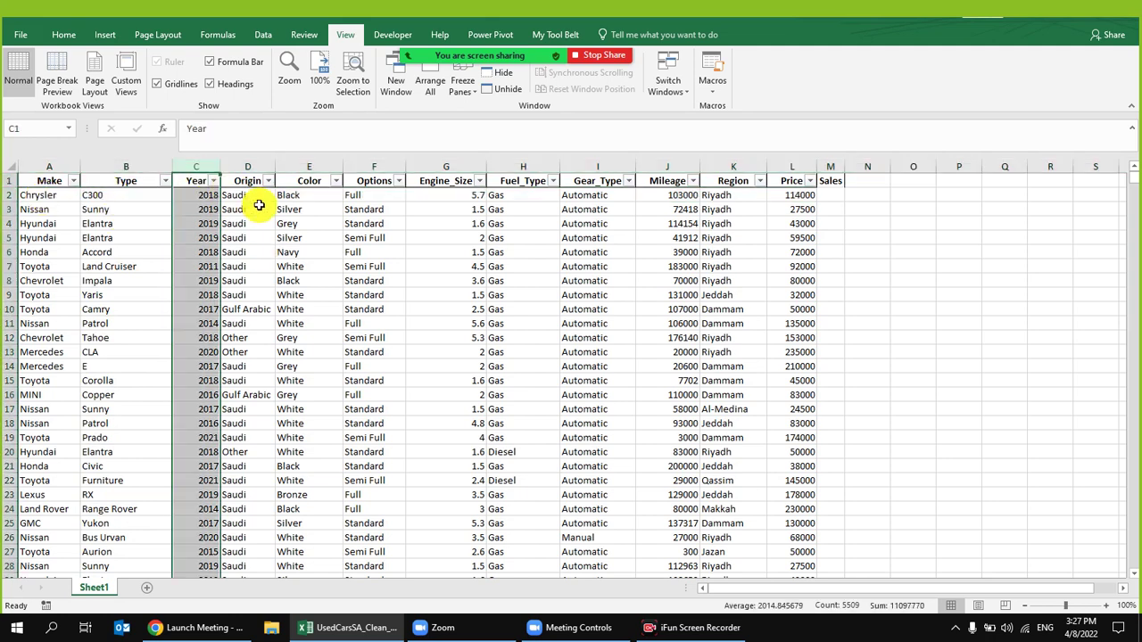
left_click(309, 209)
left_click(423, 250)
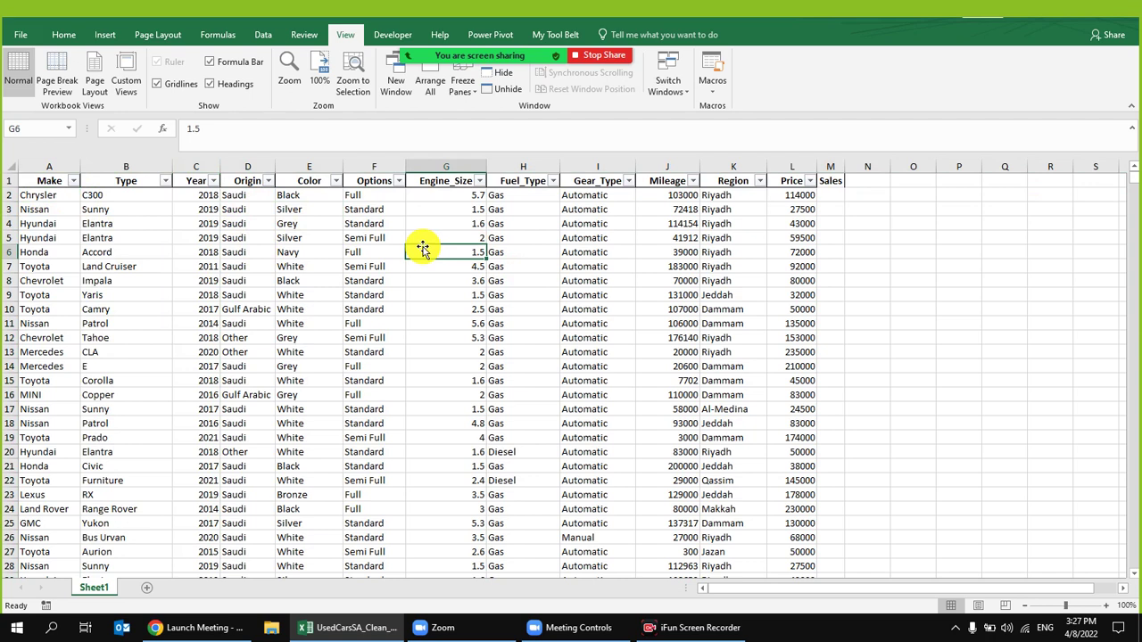
- Filter the Year column to exclude 2017 through 2021, keeping all the earlier years selected
left_click(214, 181)
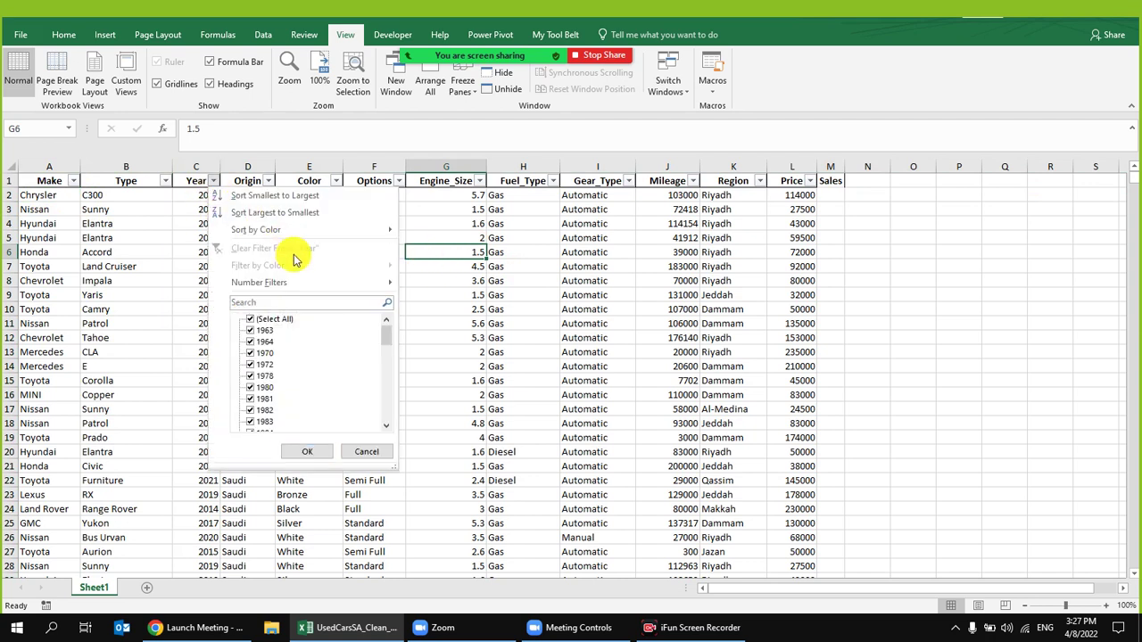
left_click(279, 324)
left_click_drag(384, 332, 370, 413)
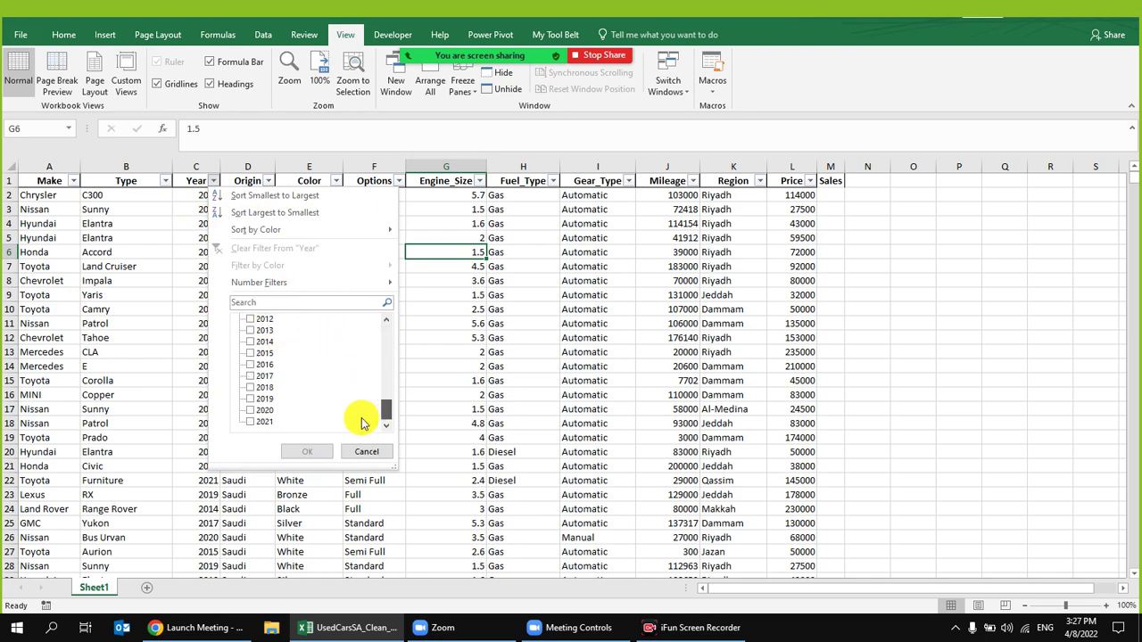
left_click(250, 423)
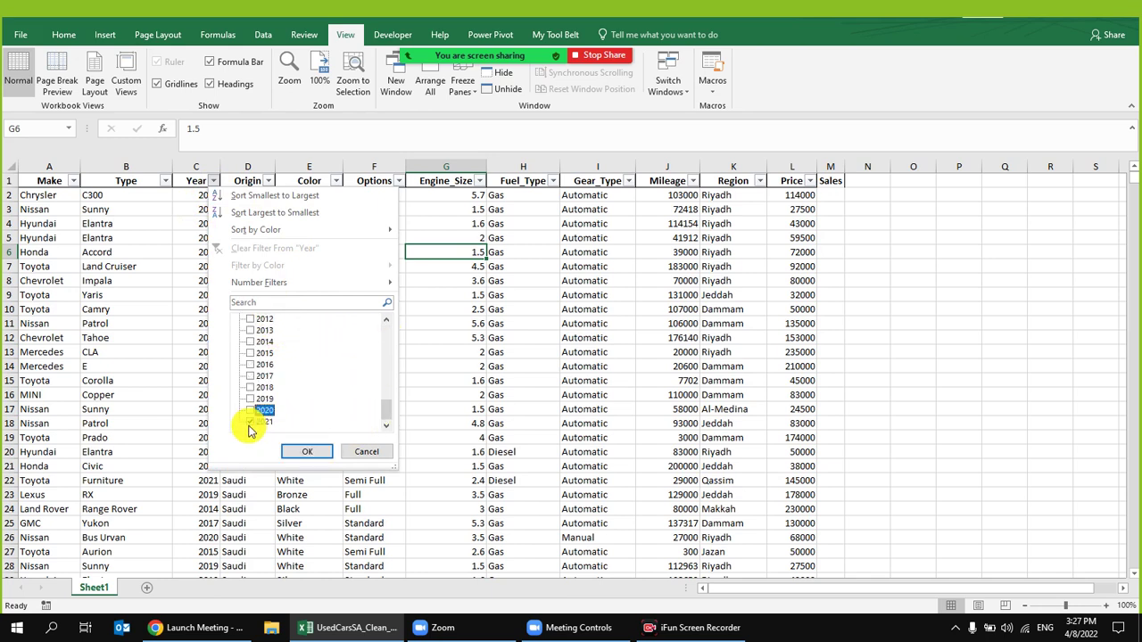
left_click_drag(379, 412, 386, 320)
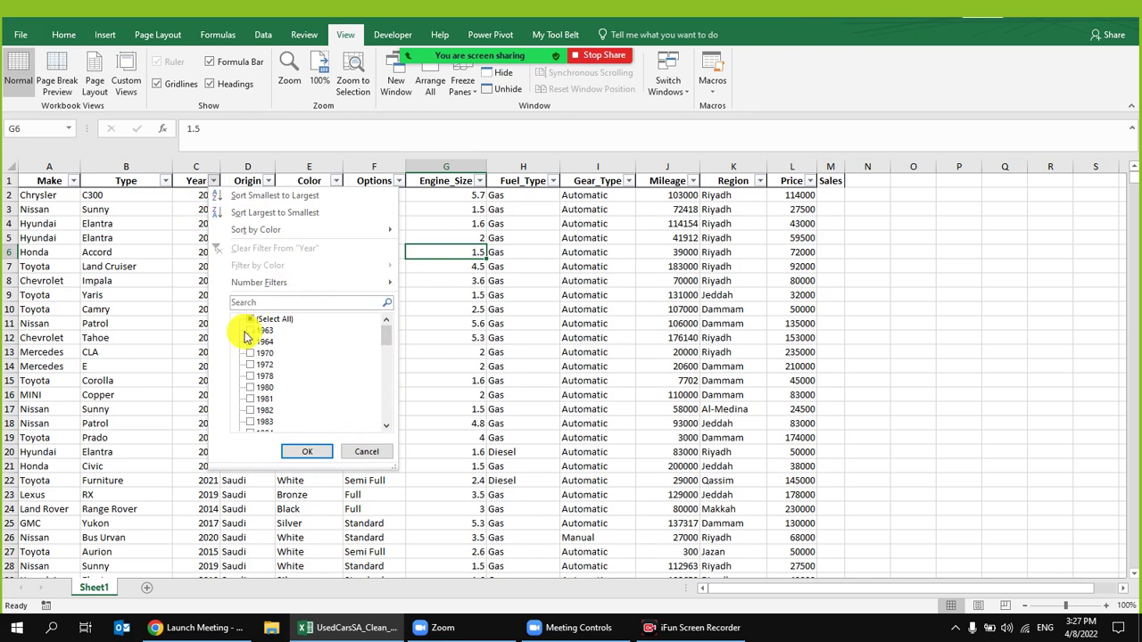
left_click(263, 324)
left_click_drag(386, 332, 370, 420)
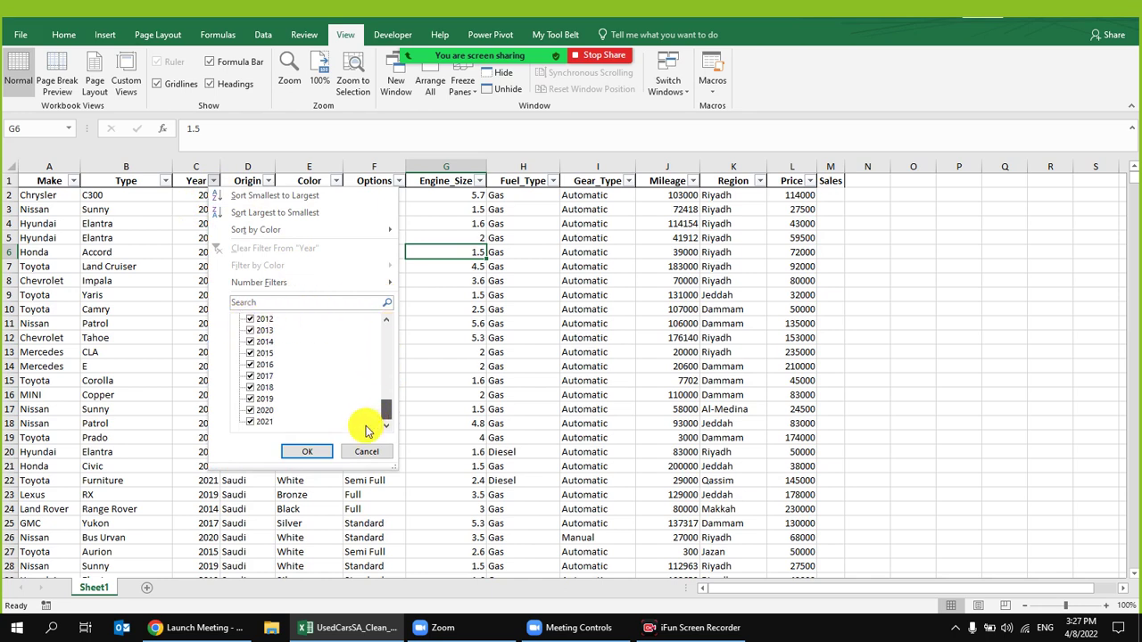
left_click(266, 389)
left_click(307, 451)
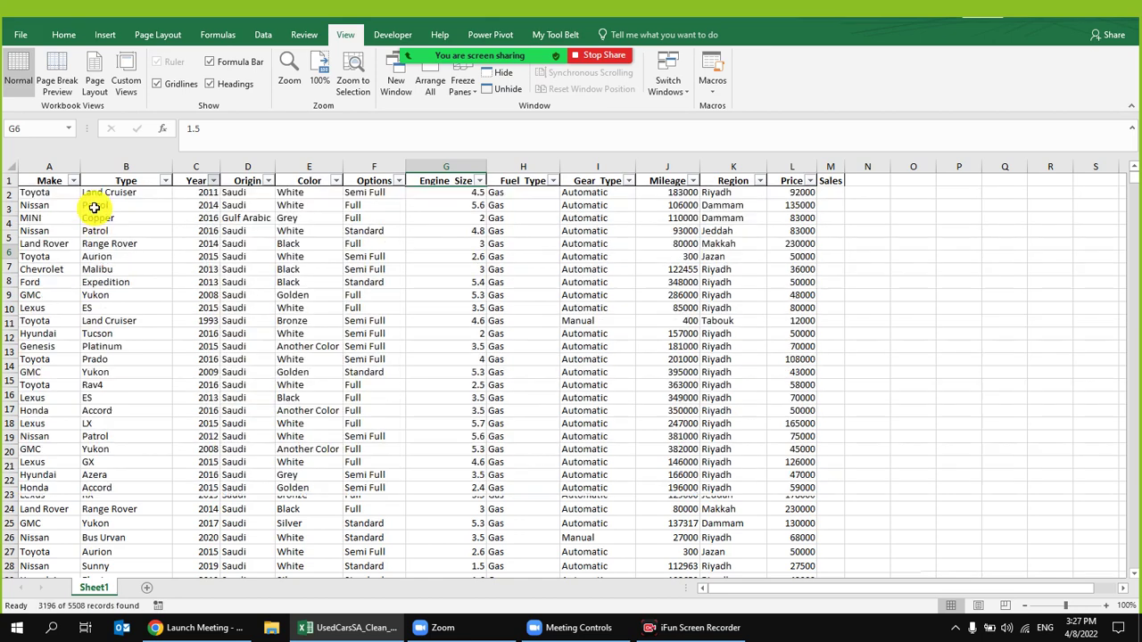
- Select all the filtered rows below the header down to the end of the data and delete them
left_click(10, 192)
key("ctrl+shift+Down")
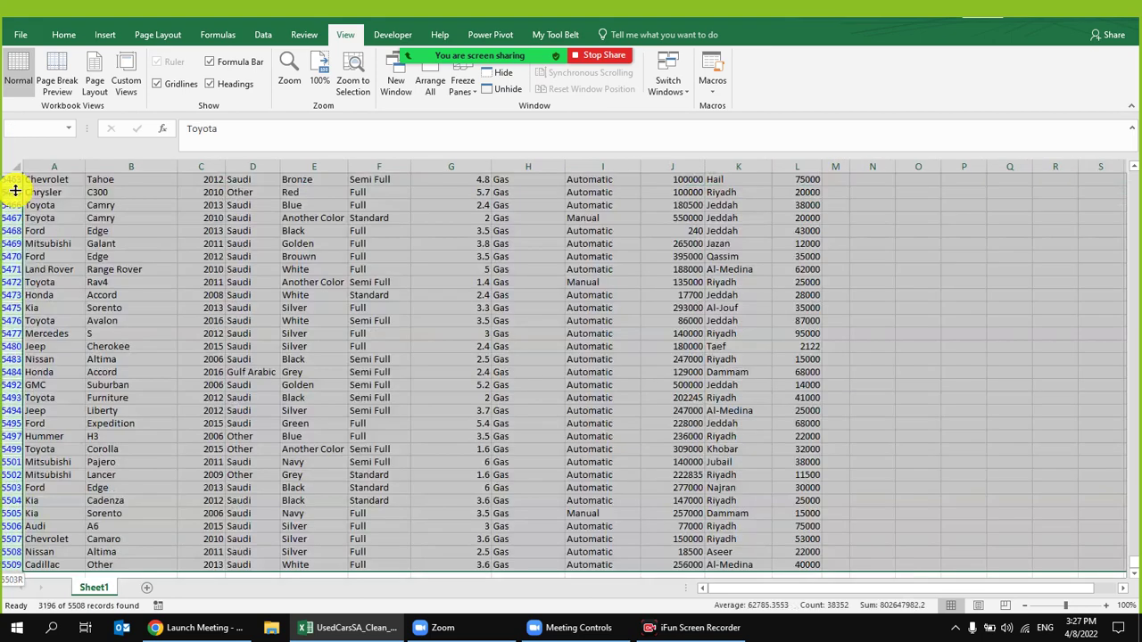
right_click(11, 192)
left_click(55, 305)
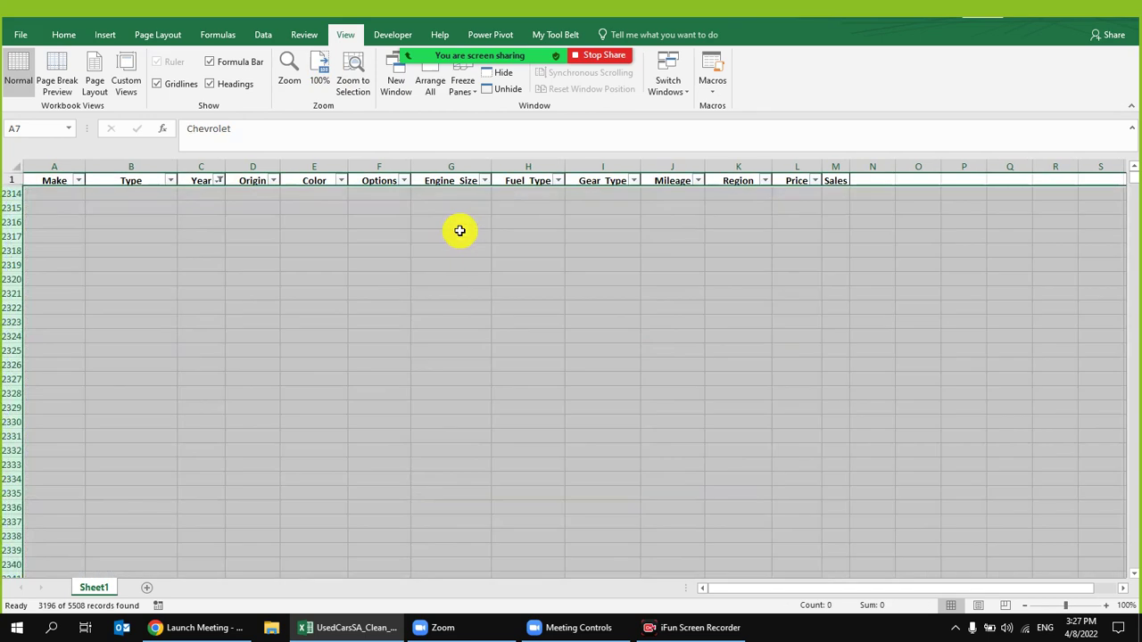
- Clear the filter on the Year column so all remaining rows are shown
left_click(262, 34)
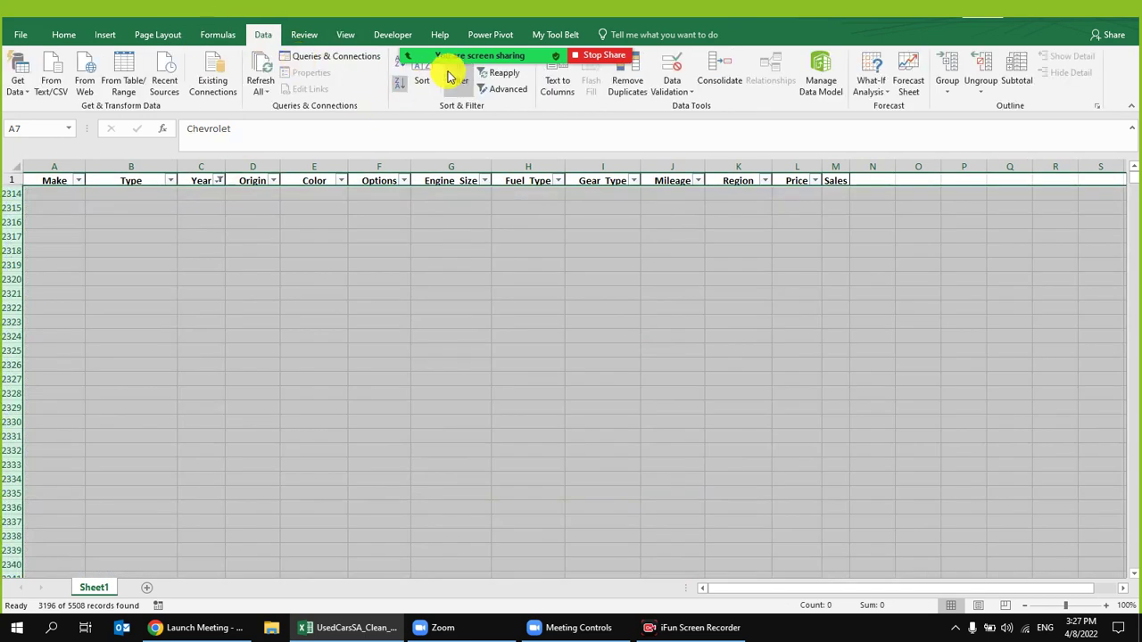
mouse_move(520, 51)
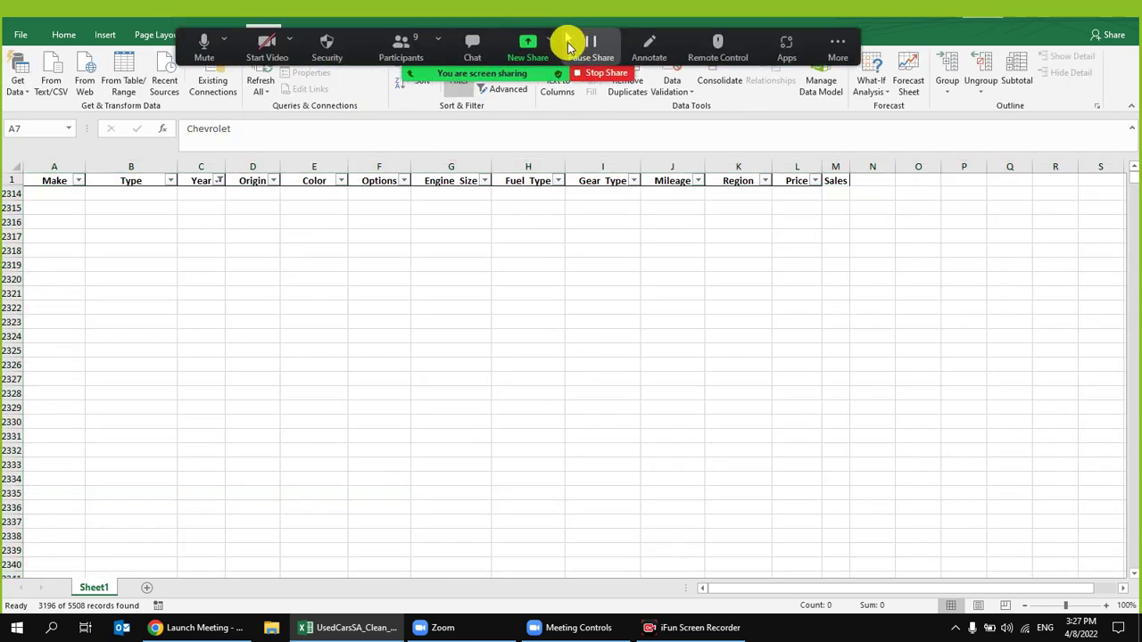
left_click(493, 56)
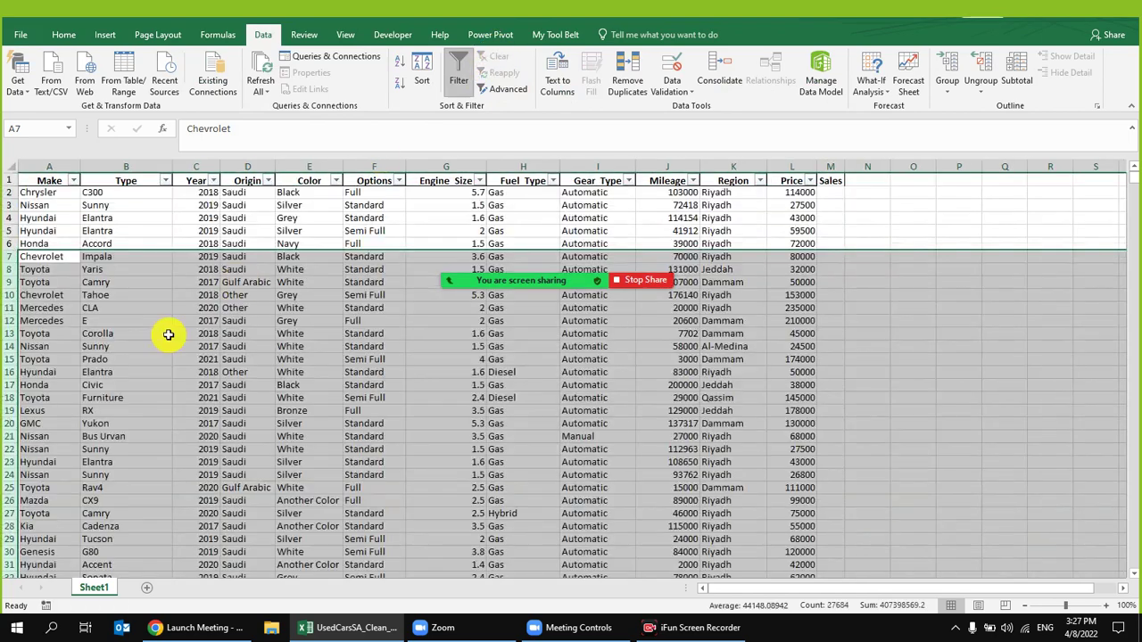
- Check the remaining car records down to the last data row and return to the header
left_click(204, 332)
scroll(203, 332, "down", 10)
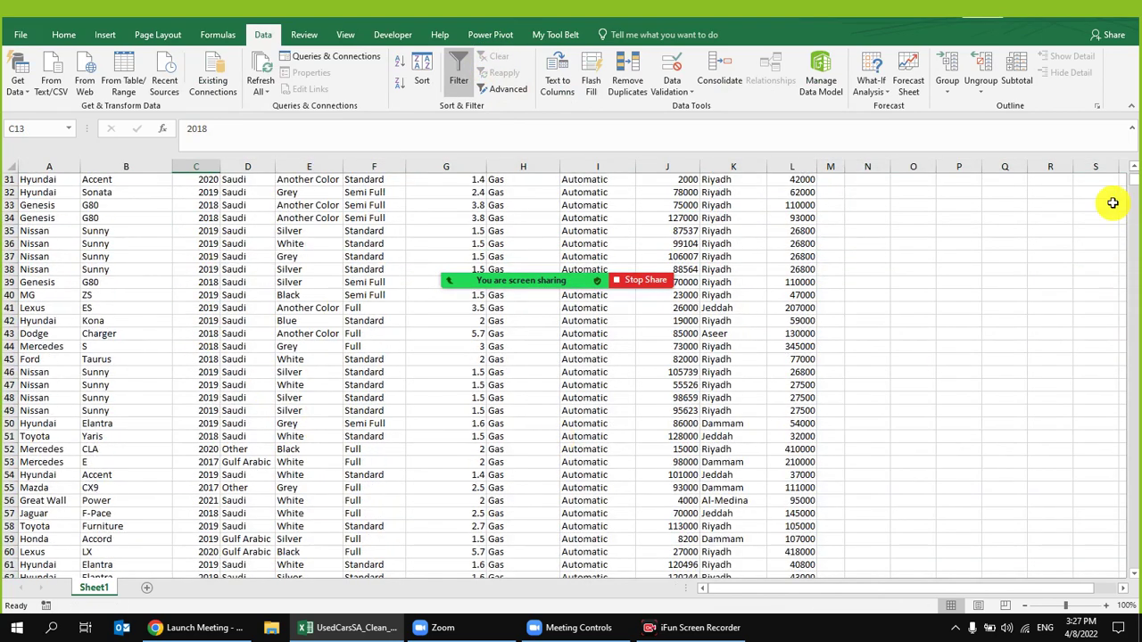
left_click(22, 308)
key("ctrl+Down")
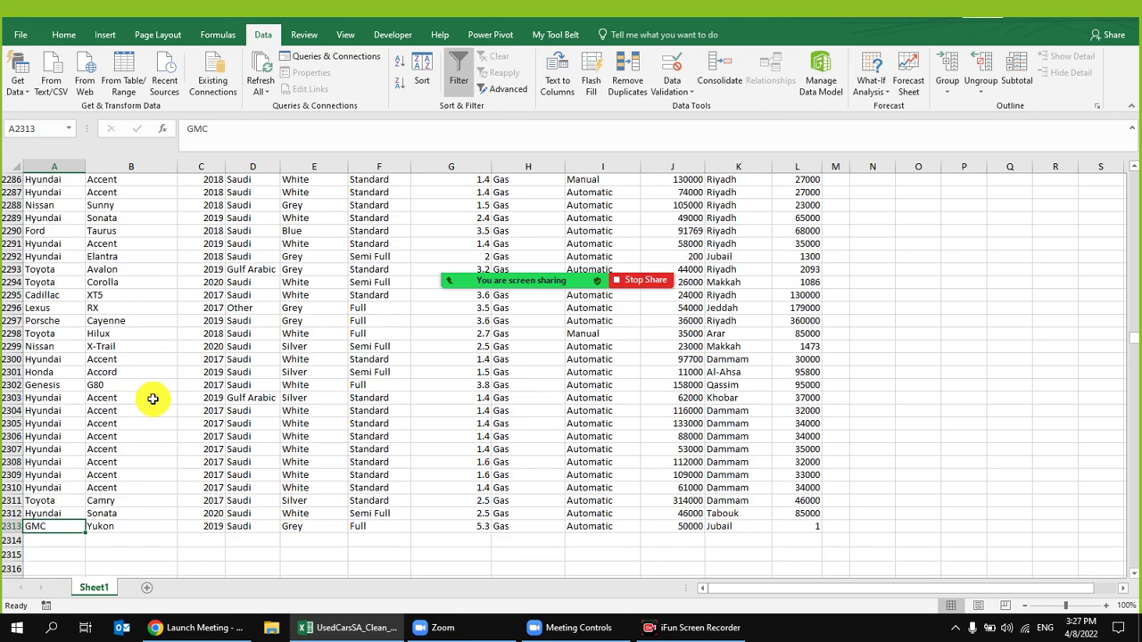
key("ctrl+Up")
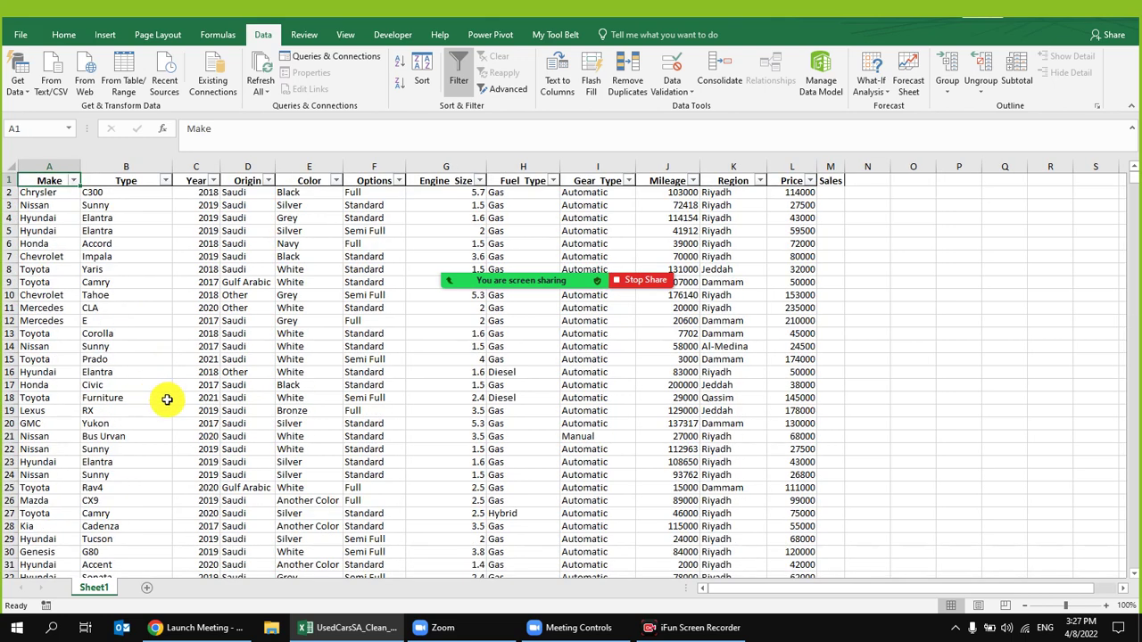
left_click(100, 269)
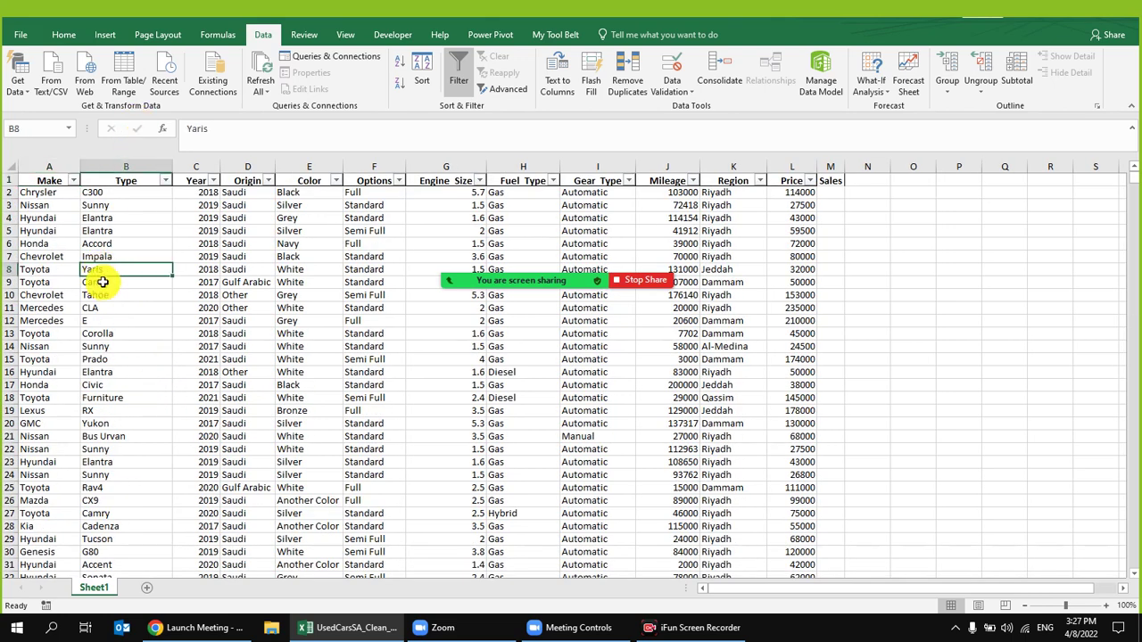
left_click(316, 296)
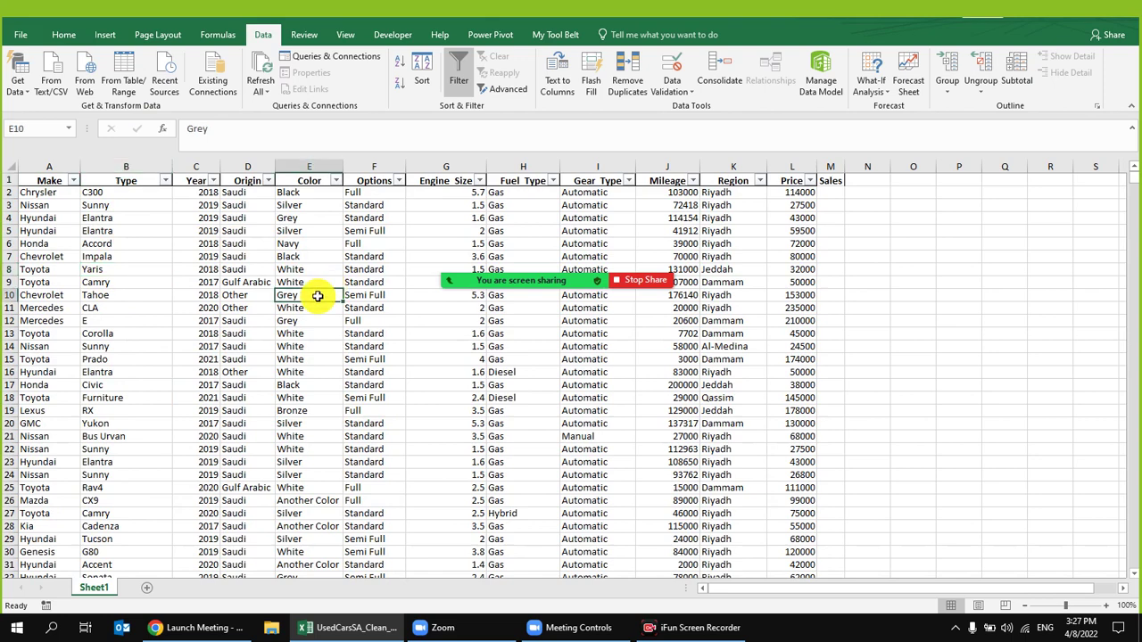
- Move the screen-sharing bar off the data and insert a PivotTable of the car records on a new worksheet
mouse_move(497, 255)
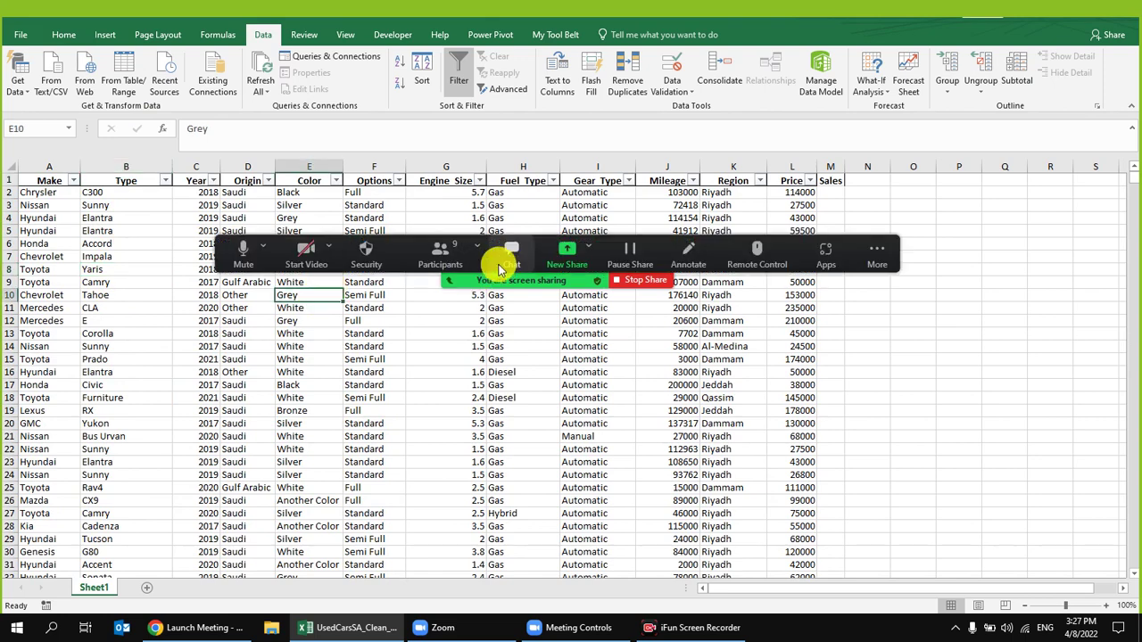
left_click_drag(518, 262, 574, 9)
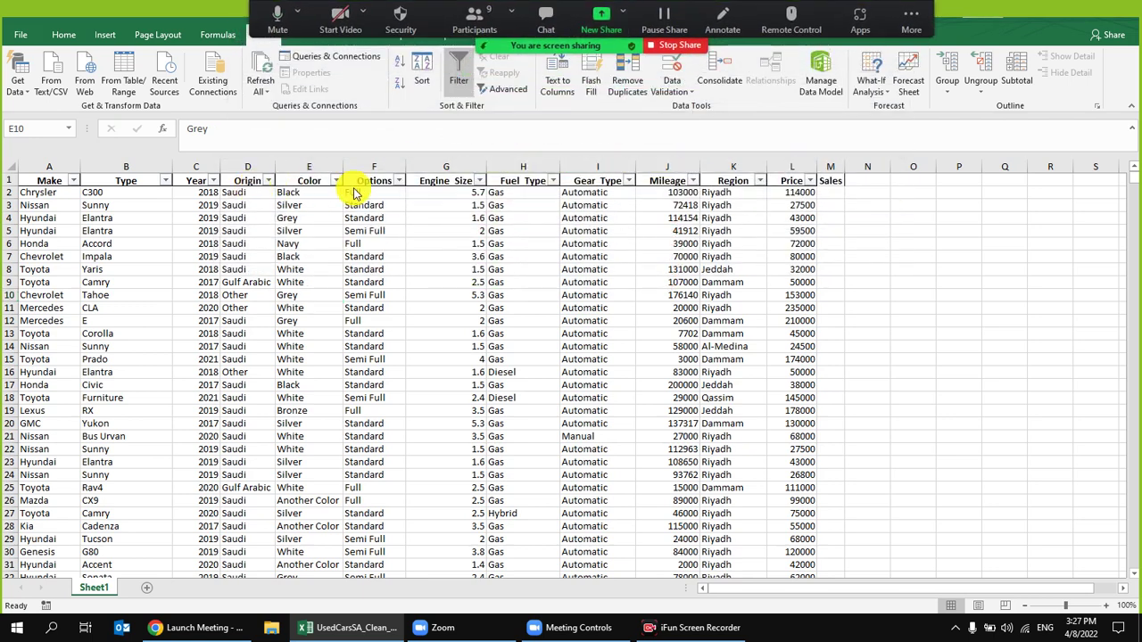
left_click(361, 359)
left_click(104, 36)
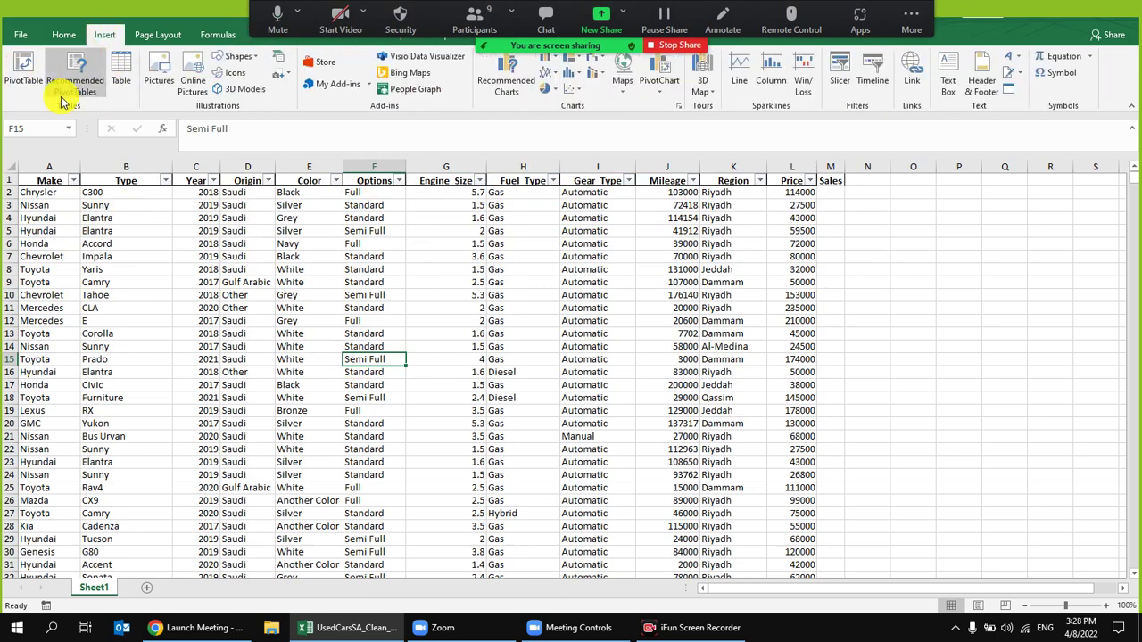
left_click(23, 70)
left_click(690, 419)
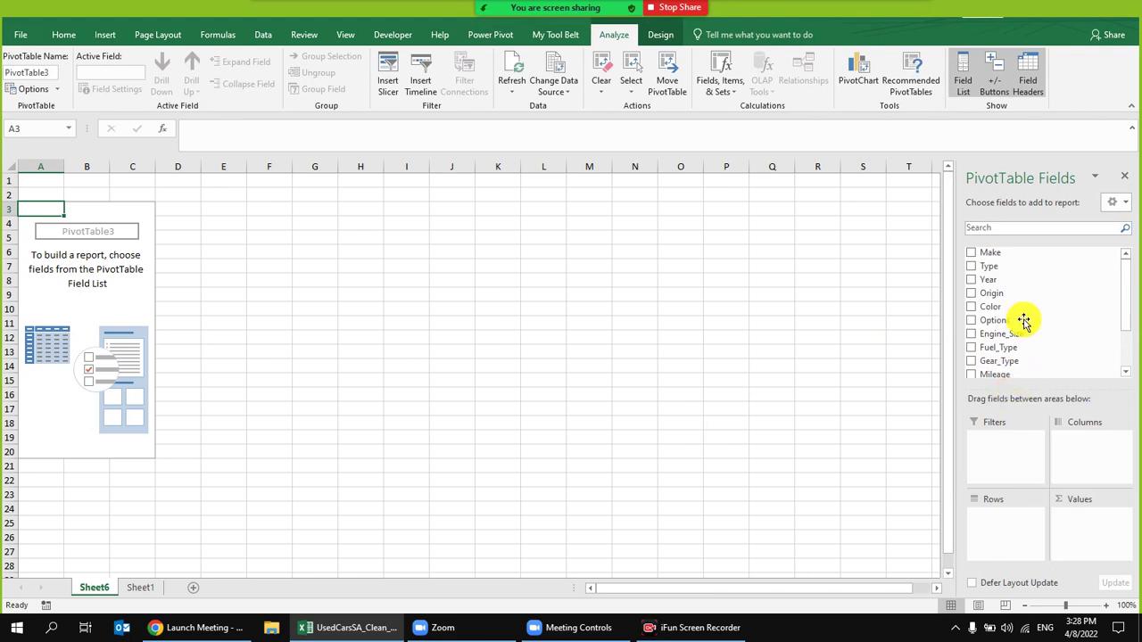
- Lay out the PivotTable with Make as rows, Year as columns and the sum of Price as values
left_click_drag(1010, 253, 1003, 536)
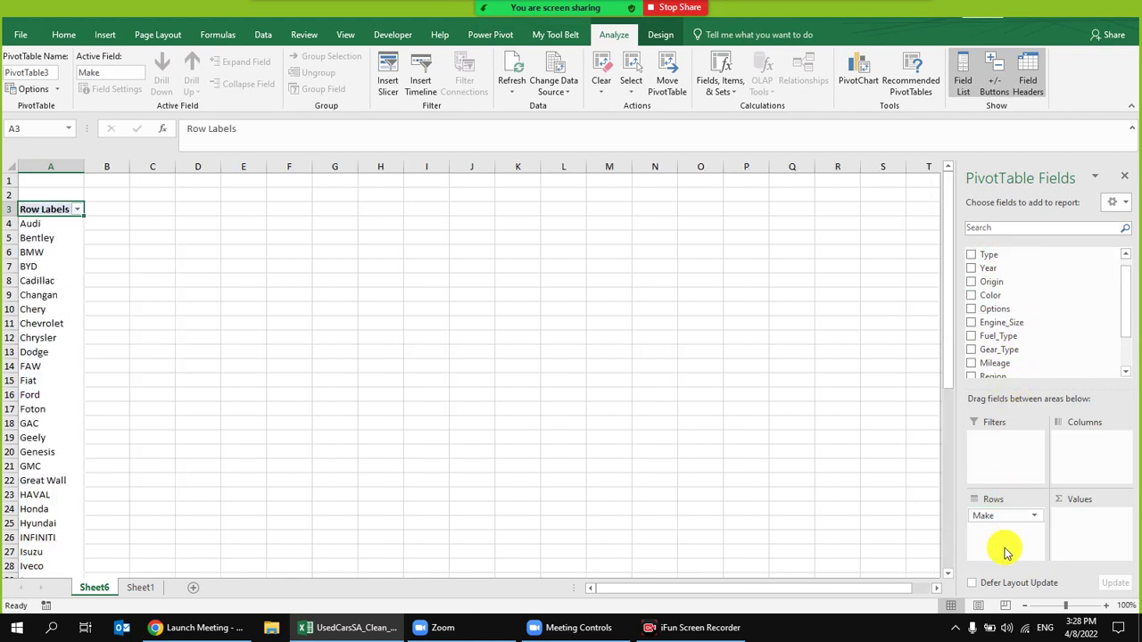
scroll(1035, 357, "down", 2)
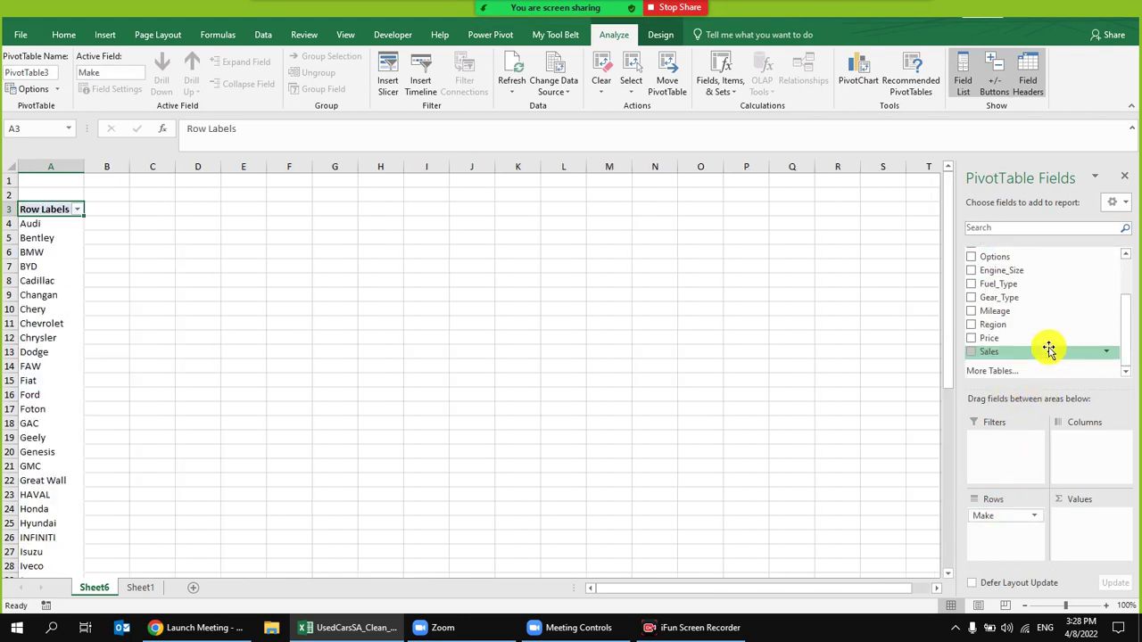
scroll(1012, 254, "up", 3)
left_click_drag(1008, 288, 1077, 461)
scroll(1035, 340, "down", 2)
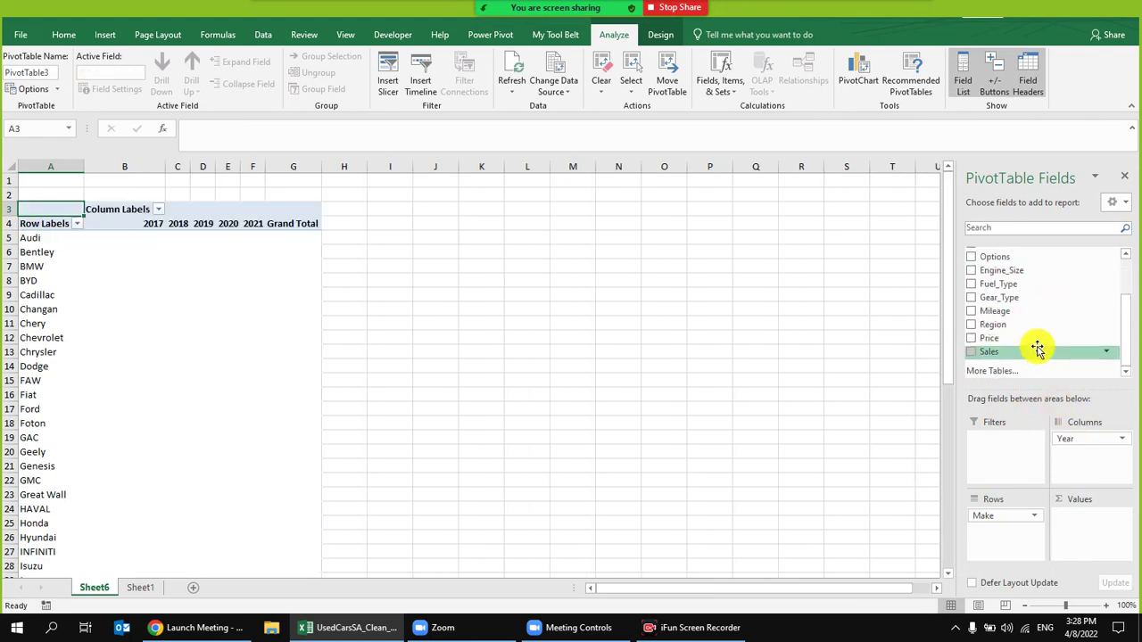
left_click_drag(1014, 343, 1078, 528)
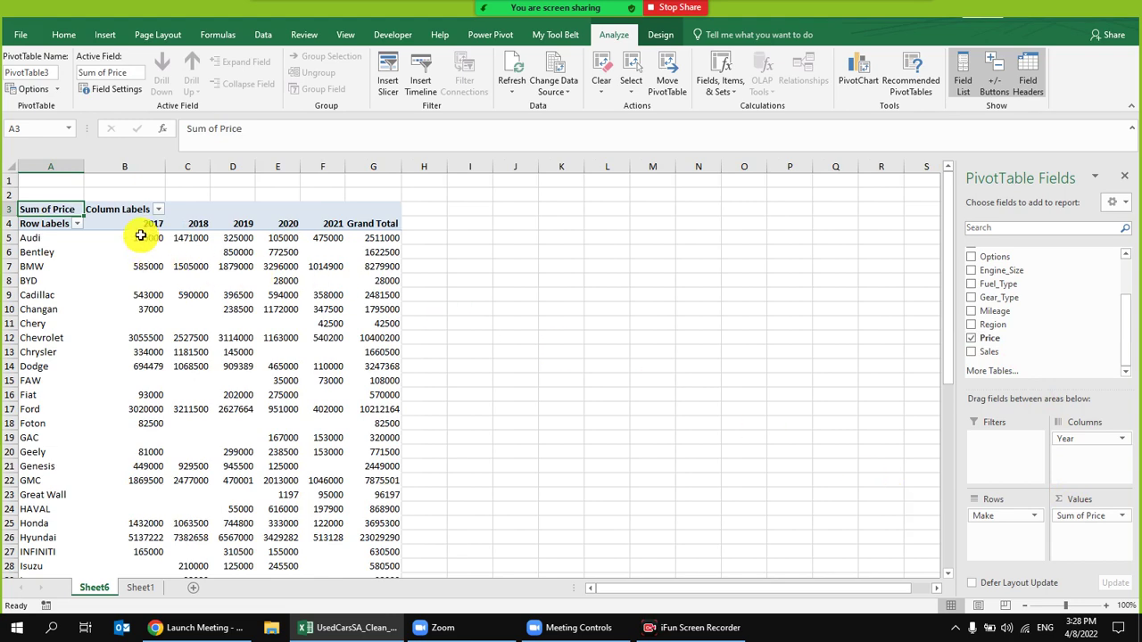
scroll(140, 298, "down", 10)
scroll(140, 309, "up", 9)
scroll(140, 308, "up", 1)
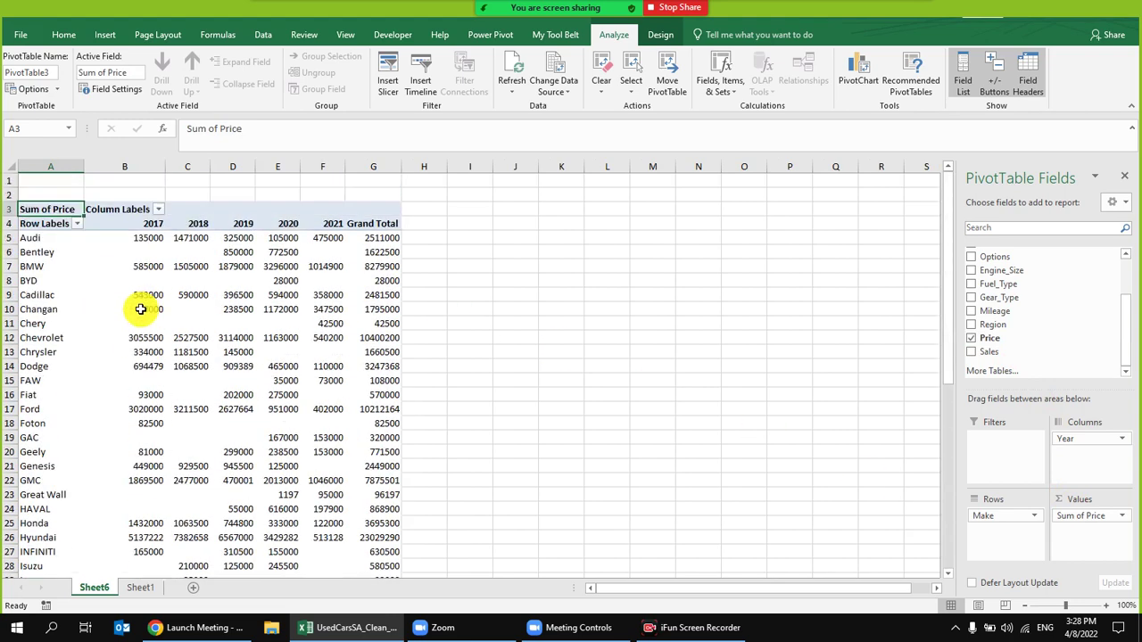
mouse_move(148, 235)
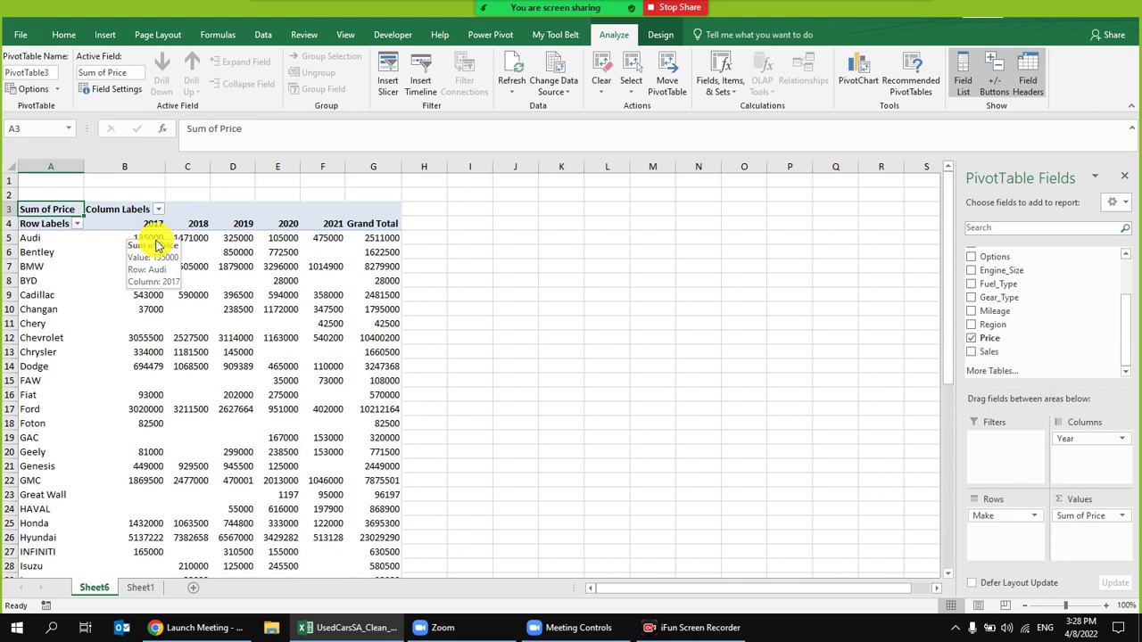
right_click(152, 233)
left_click(298, 288)
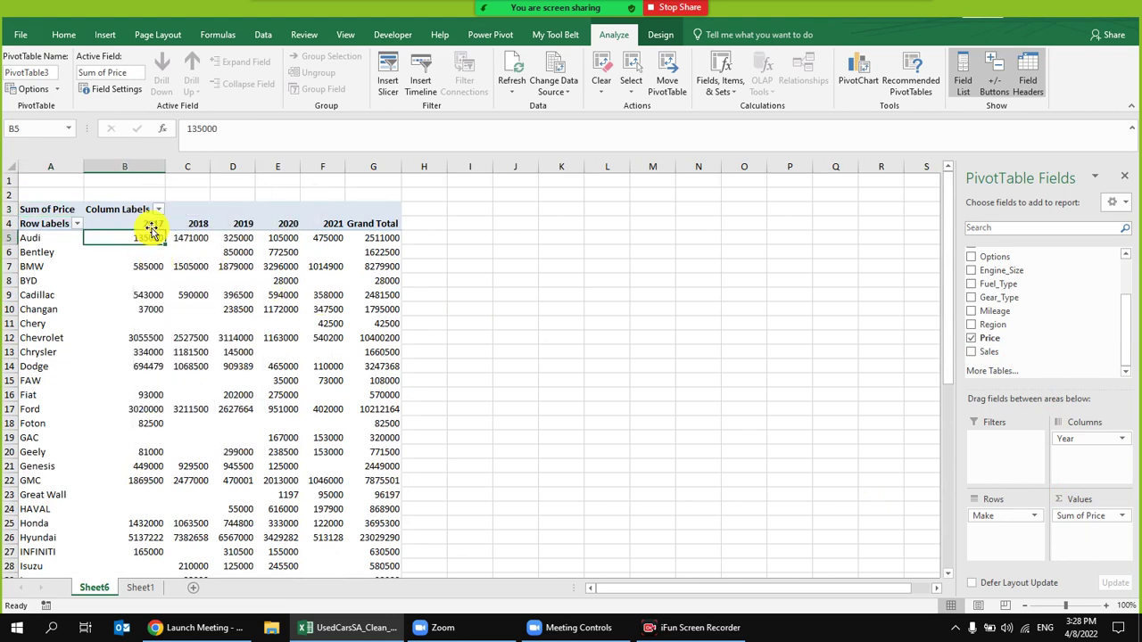
- Format the price sums and row totals from Audi to Zhengzhou as Number with 0 decimal places and the 1000 separator
left_click_drag(138, 237, 377, 523)
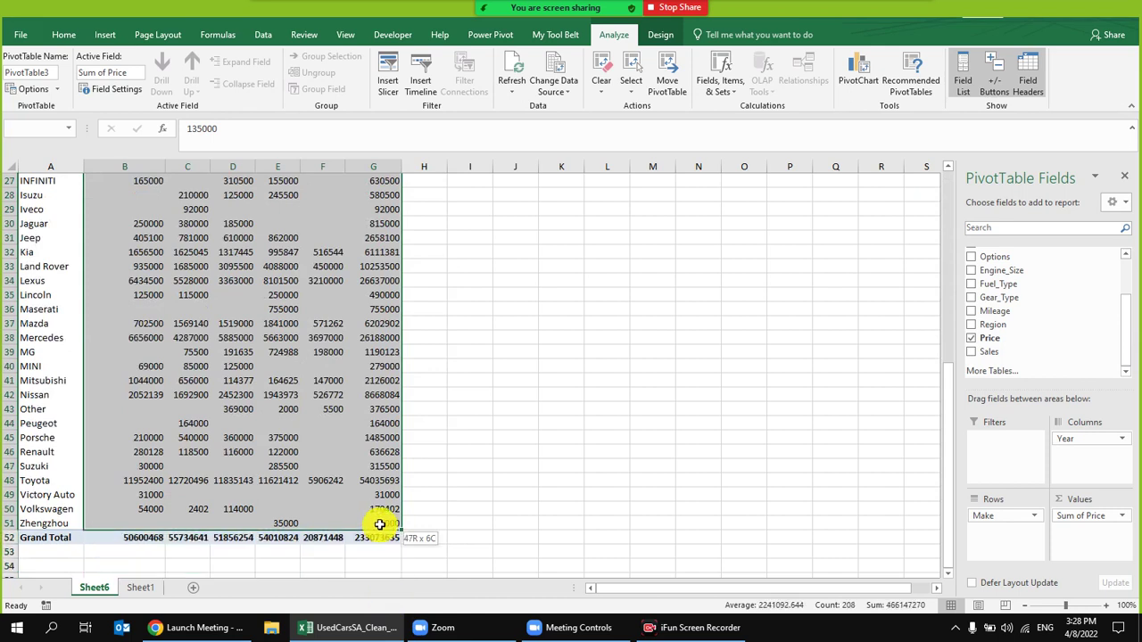
right_click(264, 290)
left_click(337, 334)
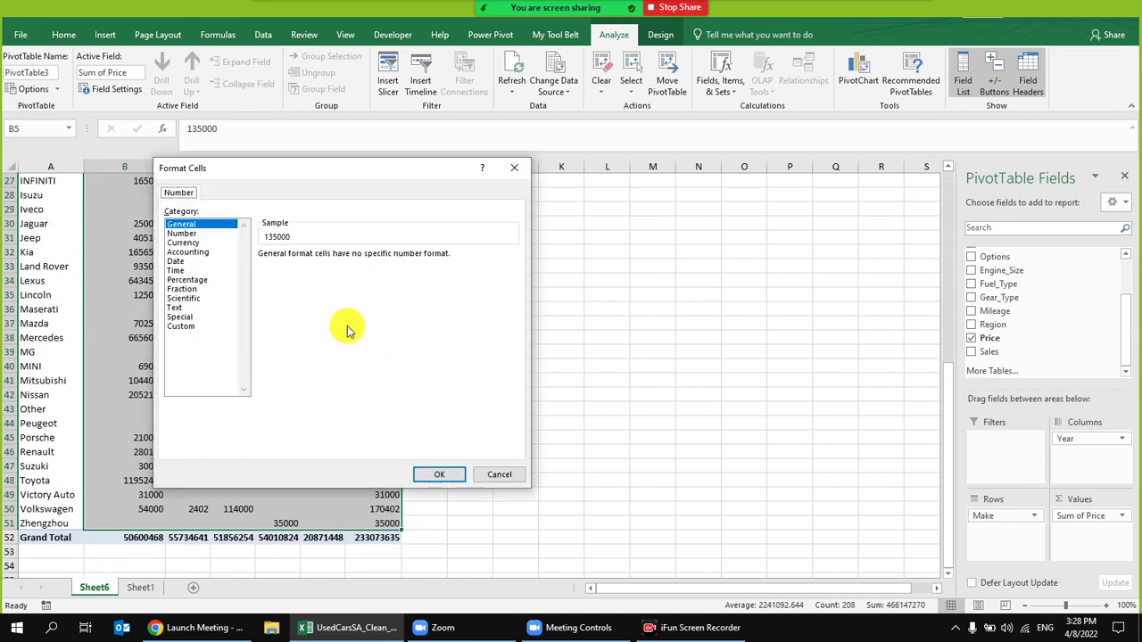
left_click(183, 233)
left_click(330, 273)
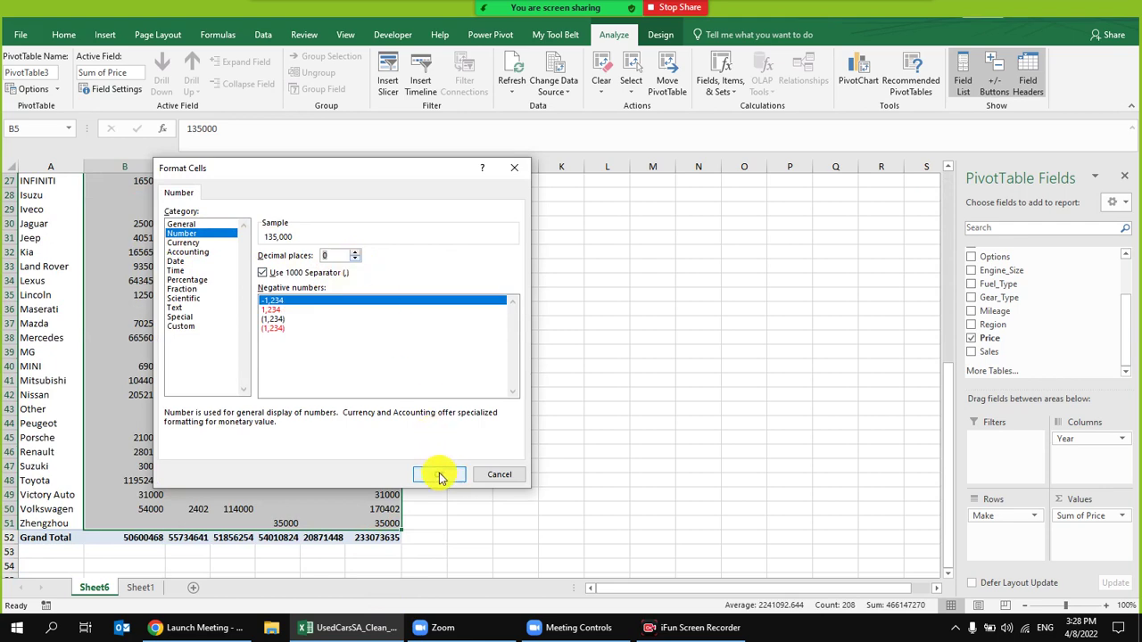
left_click(439, 478)
scroll(209, 326, "up", 9)
left_click(342, 265)
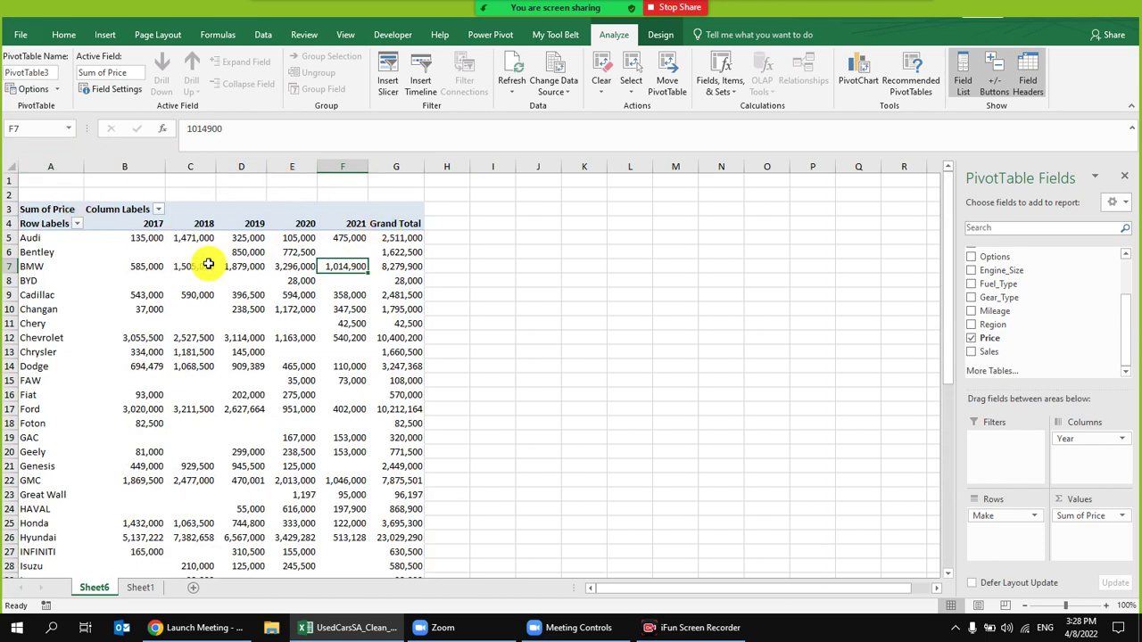
left_click(250, 294)
left_click(862, 293)
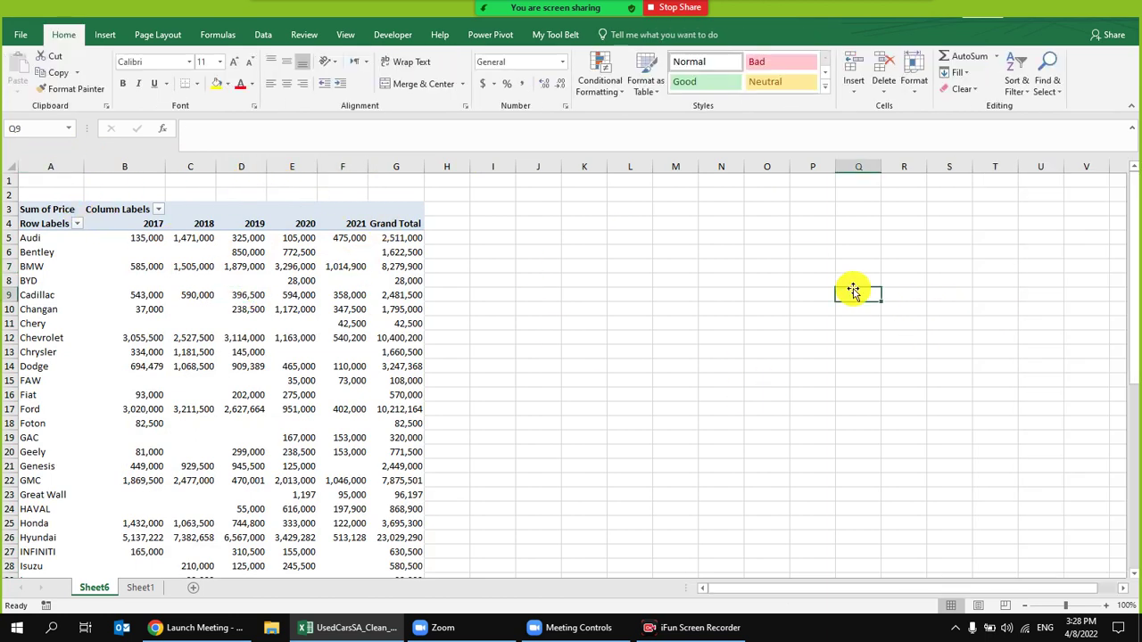
left_click(803, 208)
left_click(147, 265)
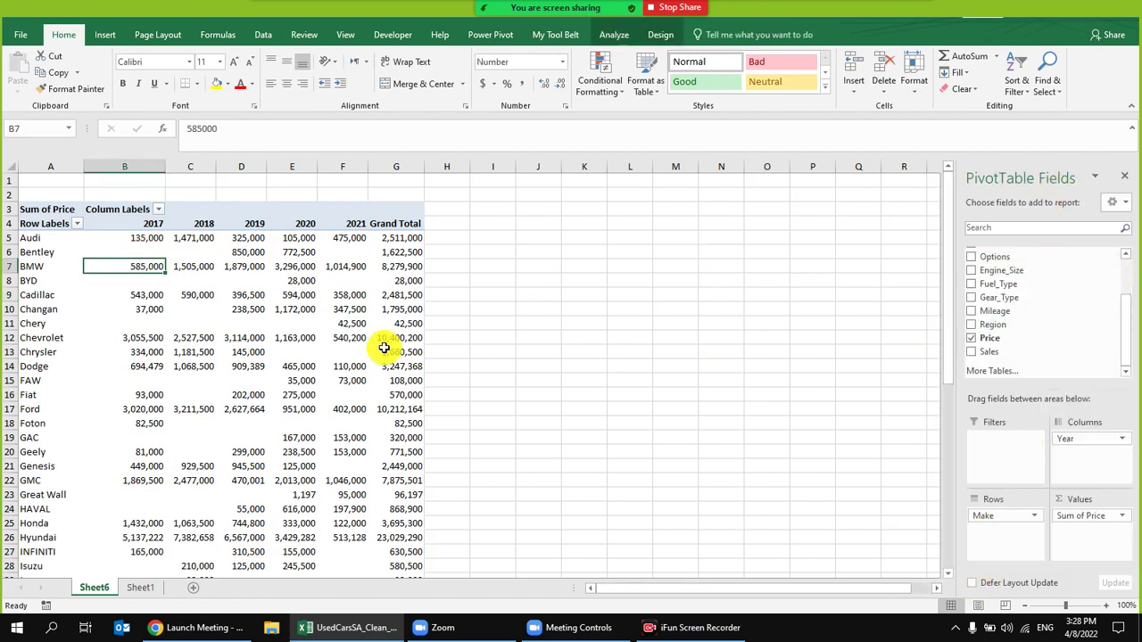
- Try replacing the PivotTable with plain values by copying columns A to G and pasting them in place as values
mouse_move(383, 343)
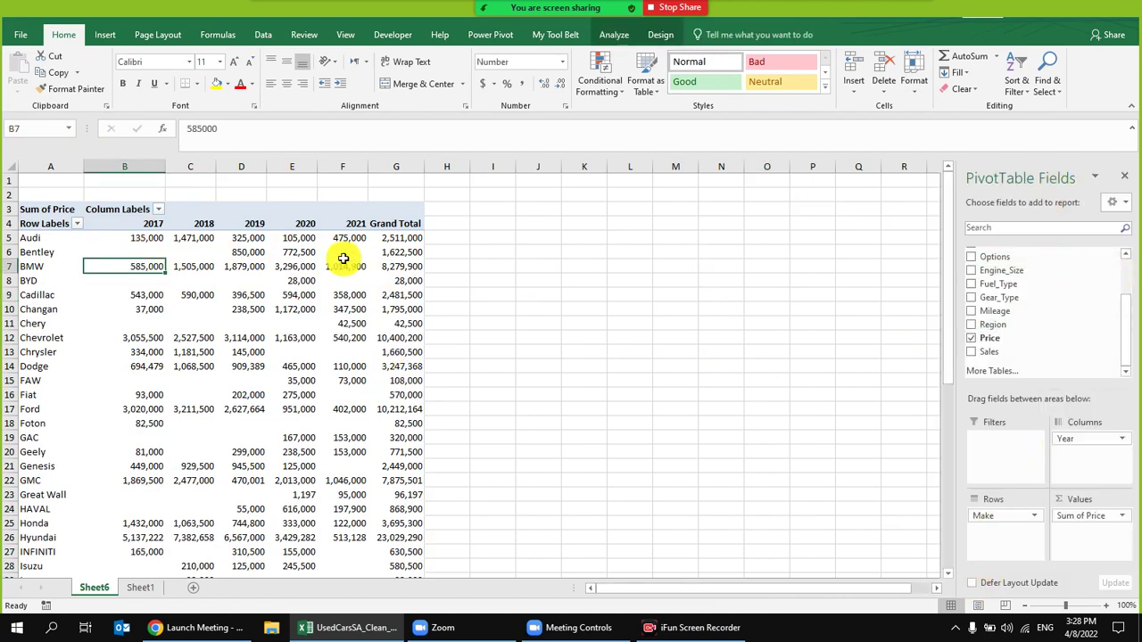
left_click_drag(36, 162, 395, 163)
right_click(362, 169)
left_click(395, 207)
right_click(339, 189)
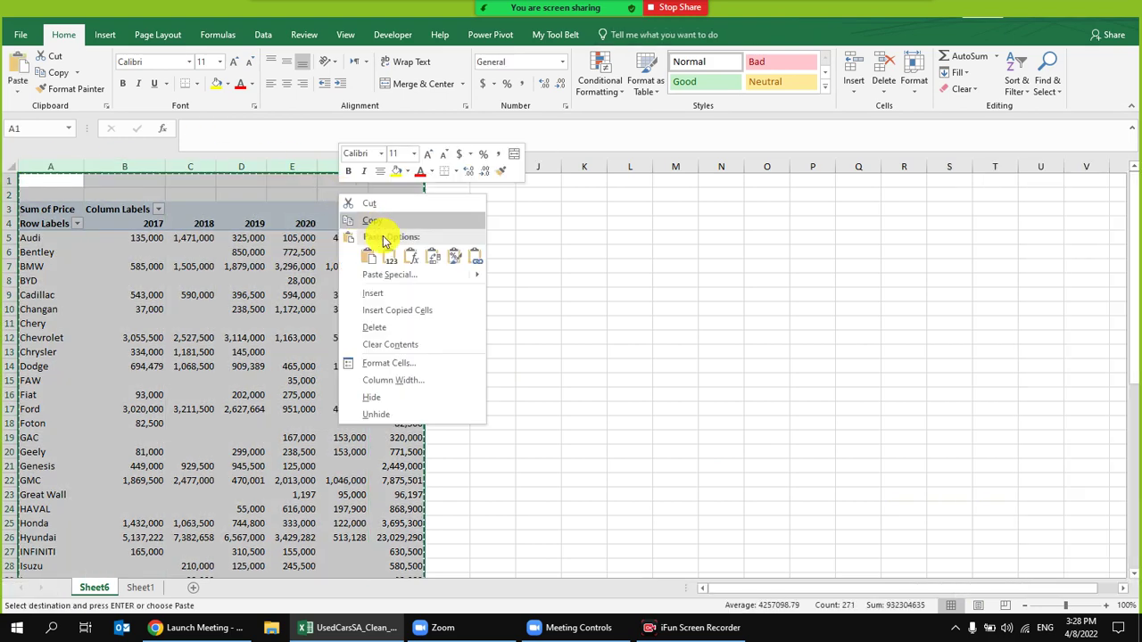
left_click(390, 259)
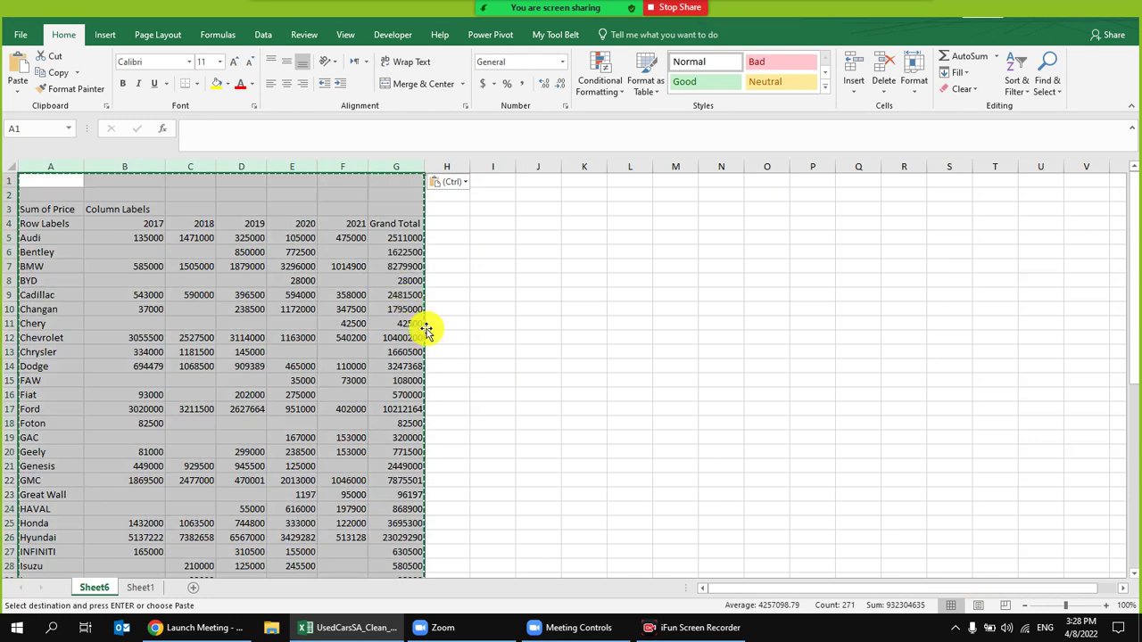
left_click(224, 241)
left_click(198, 312)
left_click(339, 364)
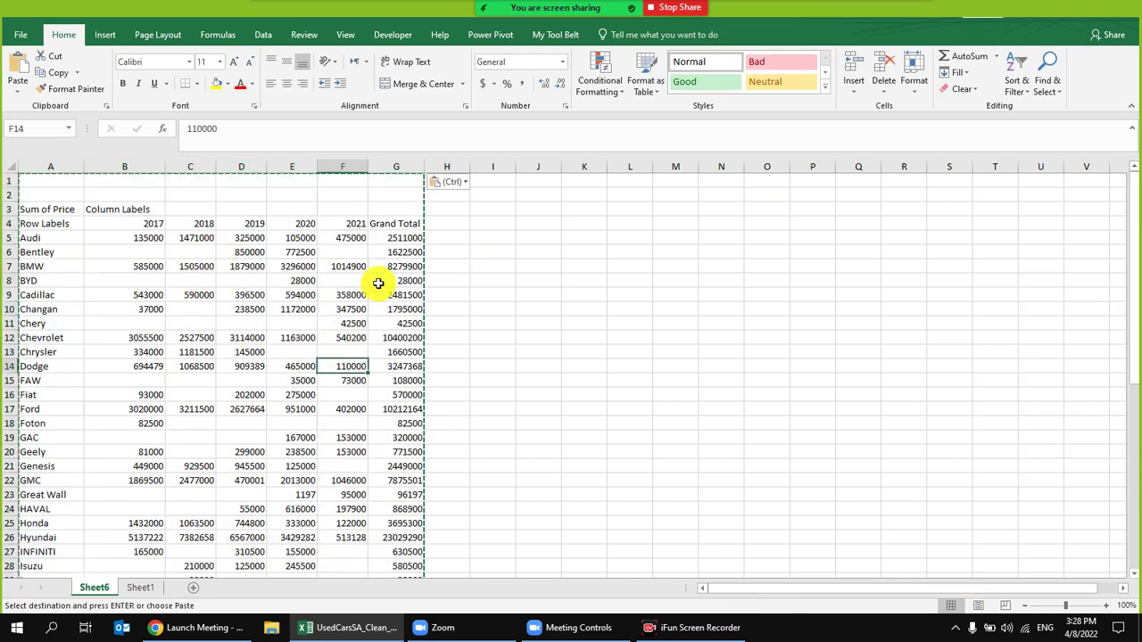
left_click(400, 295)
left_click(395, 336)
key("Escape")
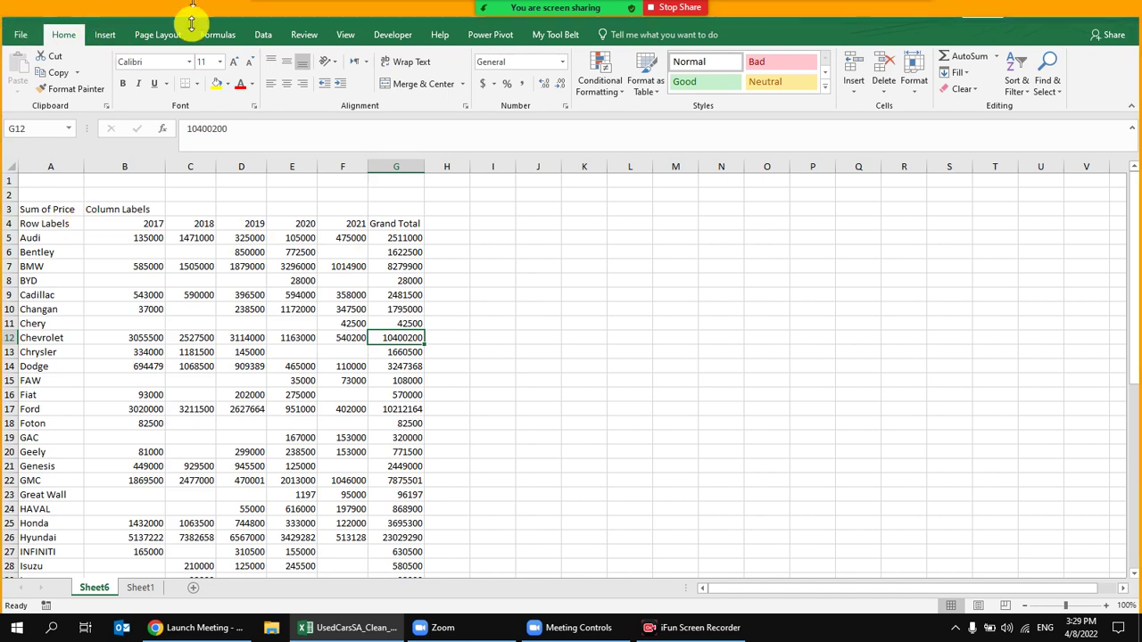
- Undo the pasting of values over the PivotTable and clear the pending copy selection
key("ctrl+a")
key("ctrl+c")
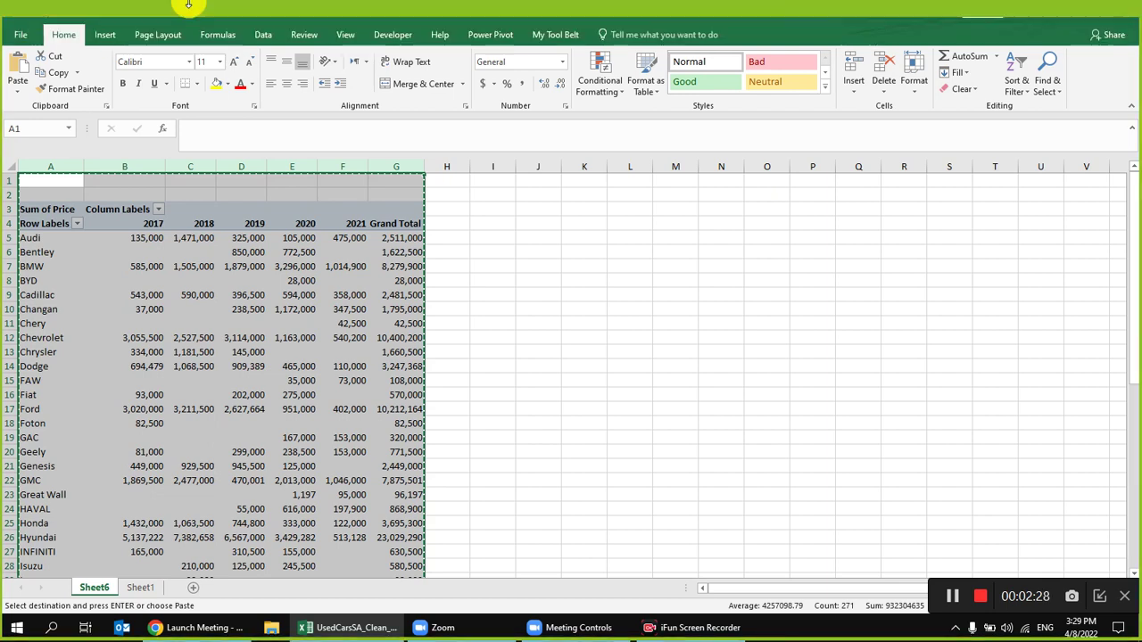
left_click(347, 276)
left_click(493, 324)
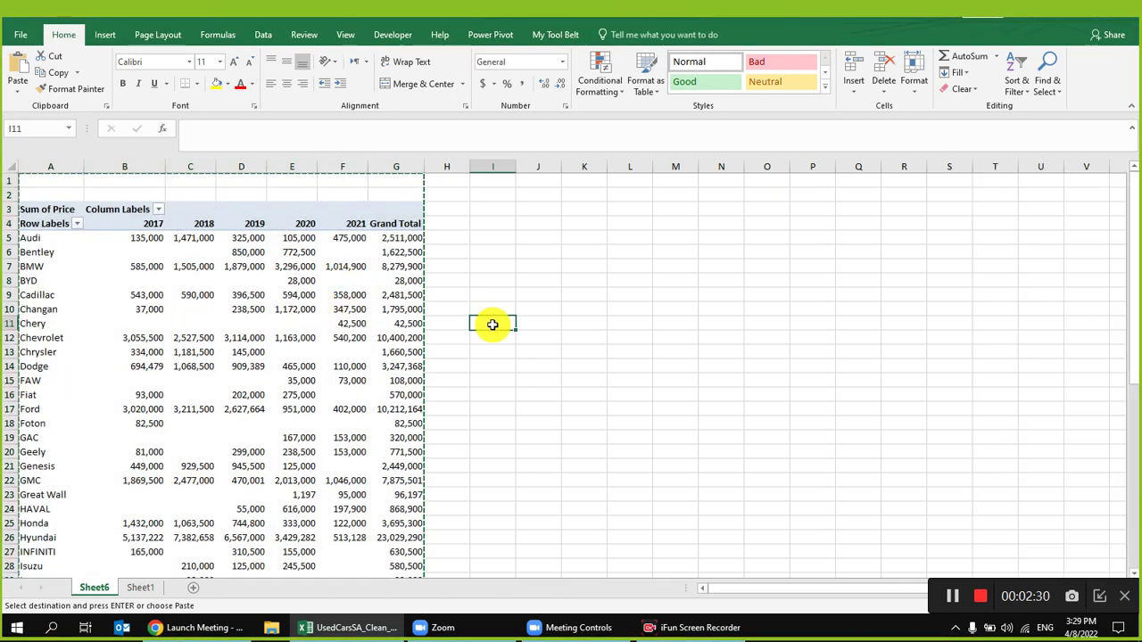
key("Escape")
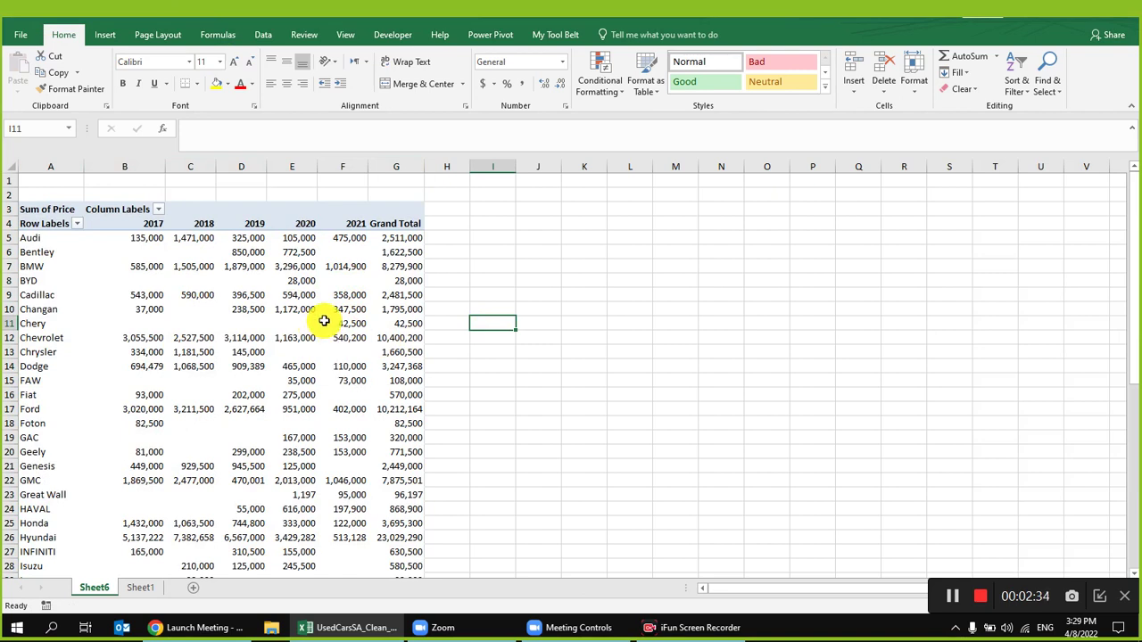
- Review the PivotTable's makes, yearly price sums and Grand Total column down to the last row
left_click(312, 279)
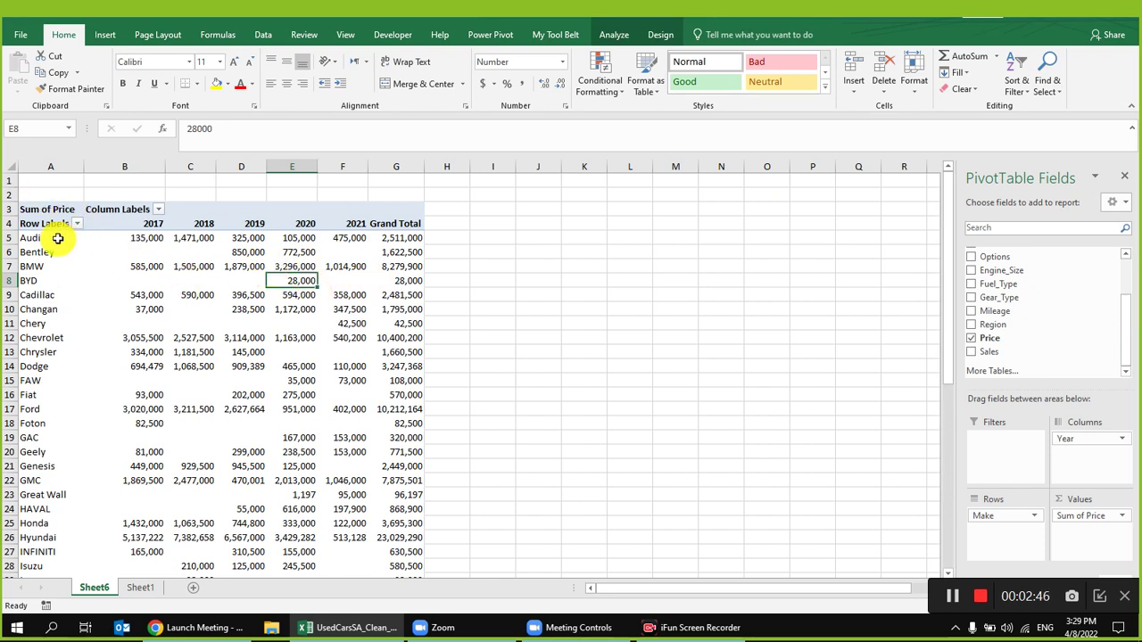
left_click_drag(55, 236, 420, 296)
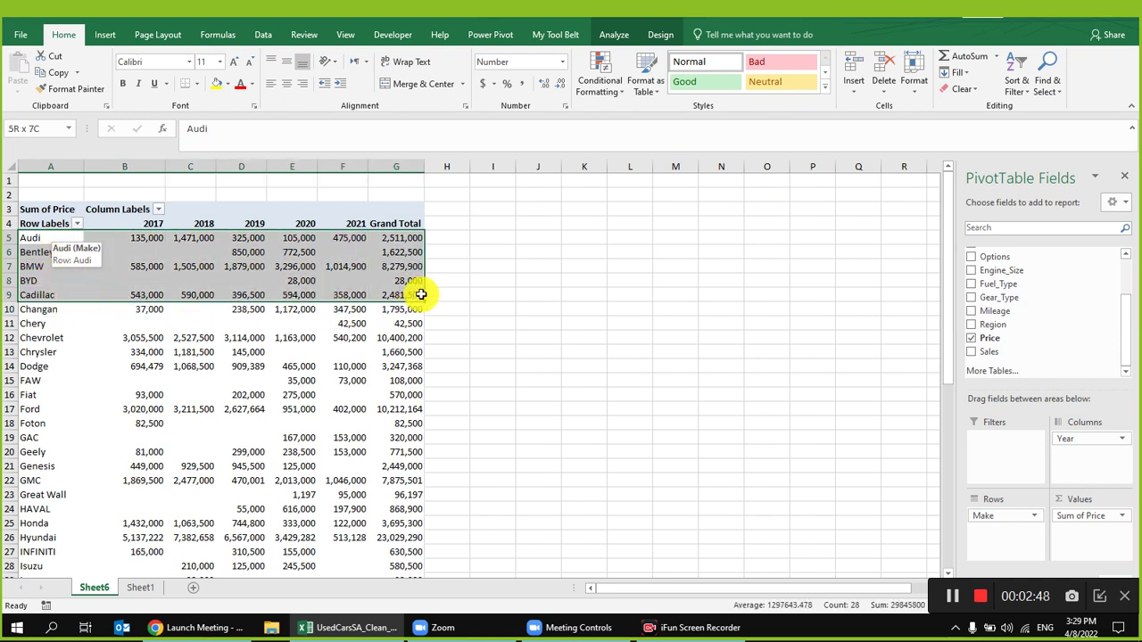
left_click(485, 265)
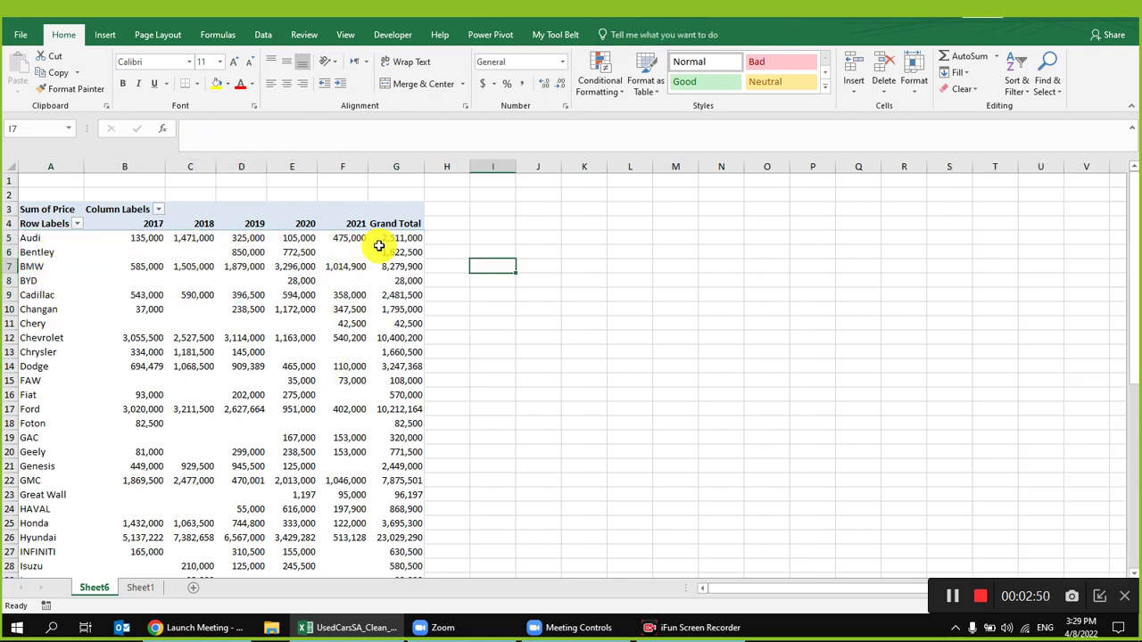
left_click(404, 216)
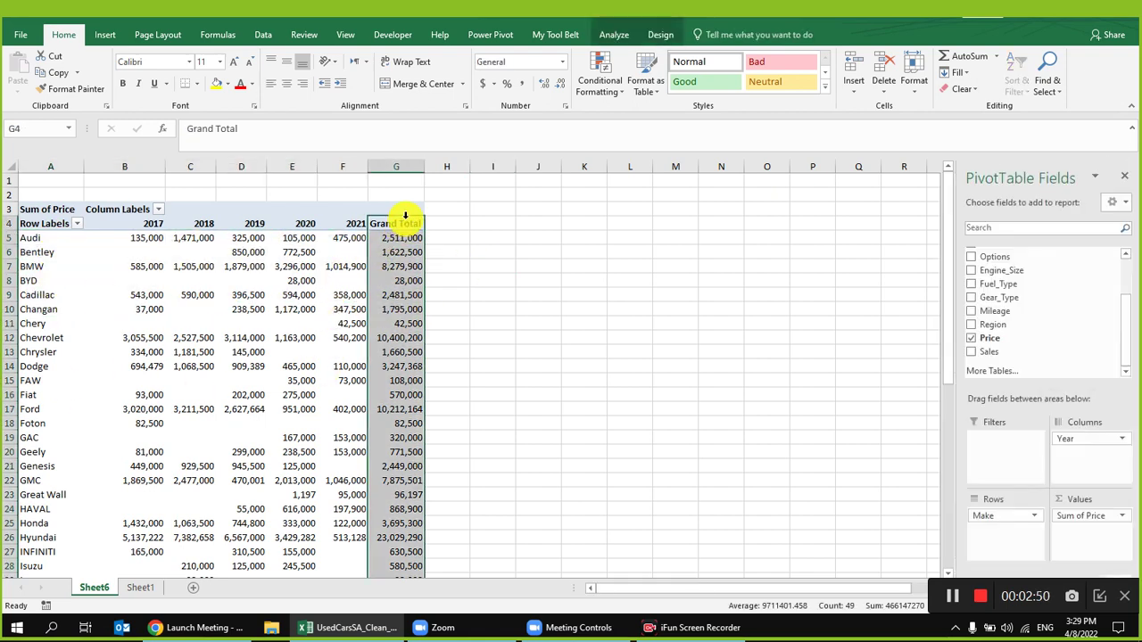
left_click(48, 223)
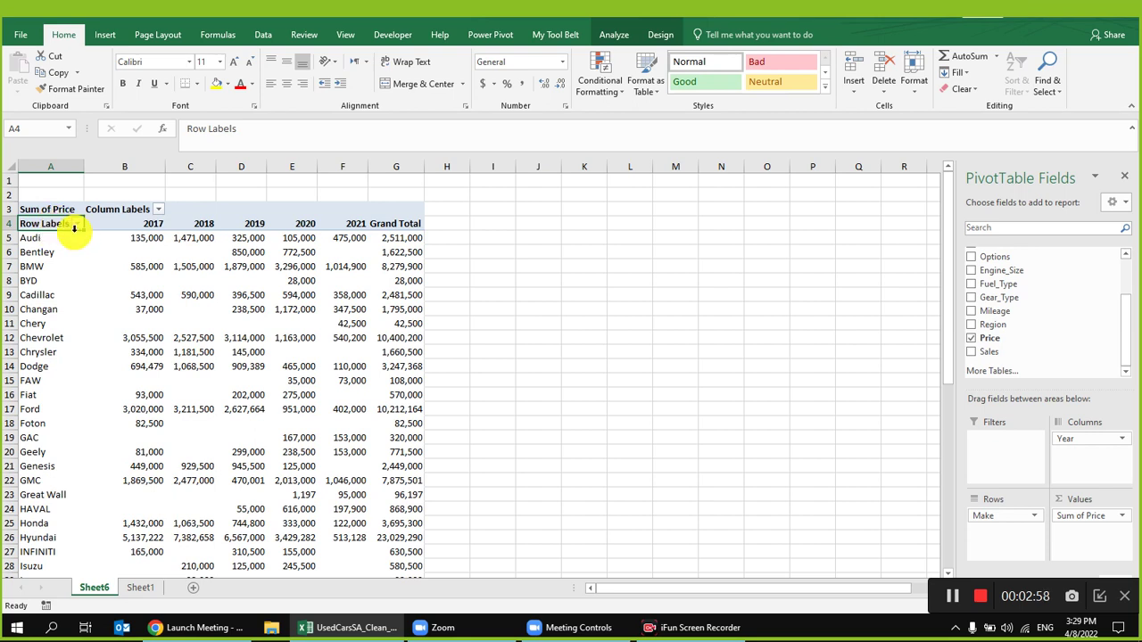
scroll(1006, 334, "up", 2)
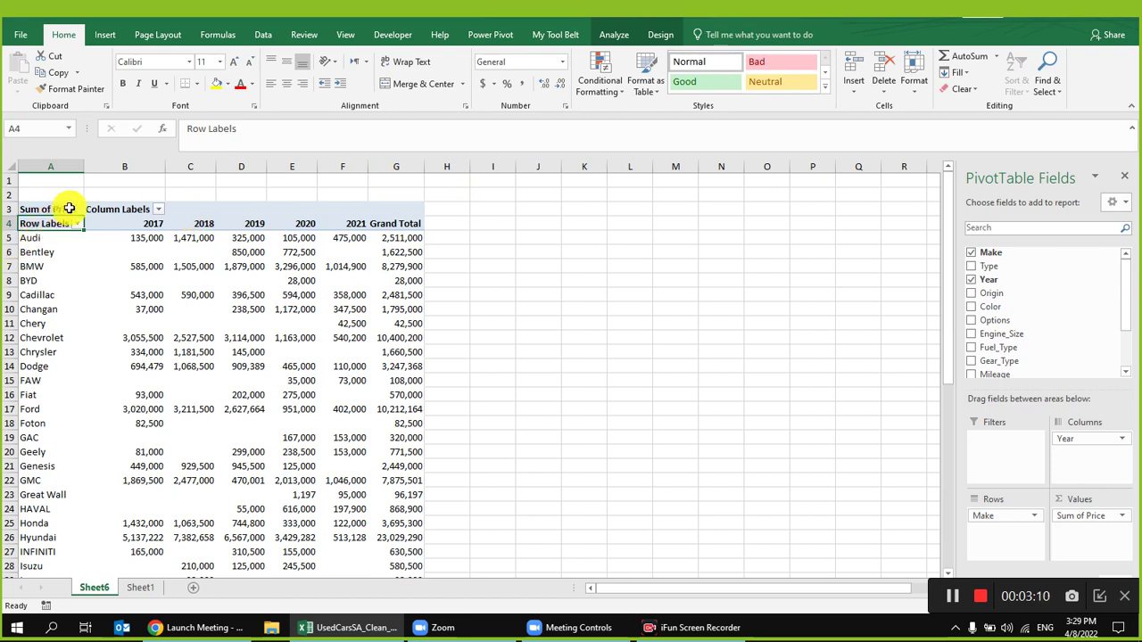
scroll(438, 314, "down", 14)
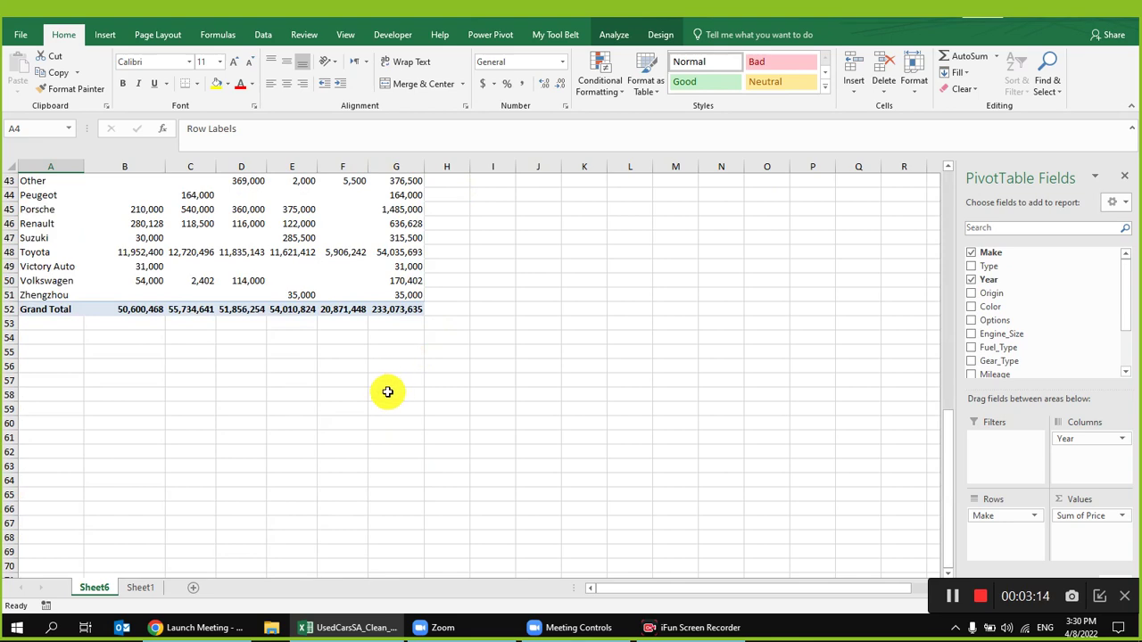
scroll(388, 391, "up", 14)
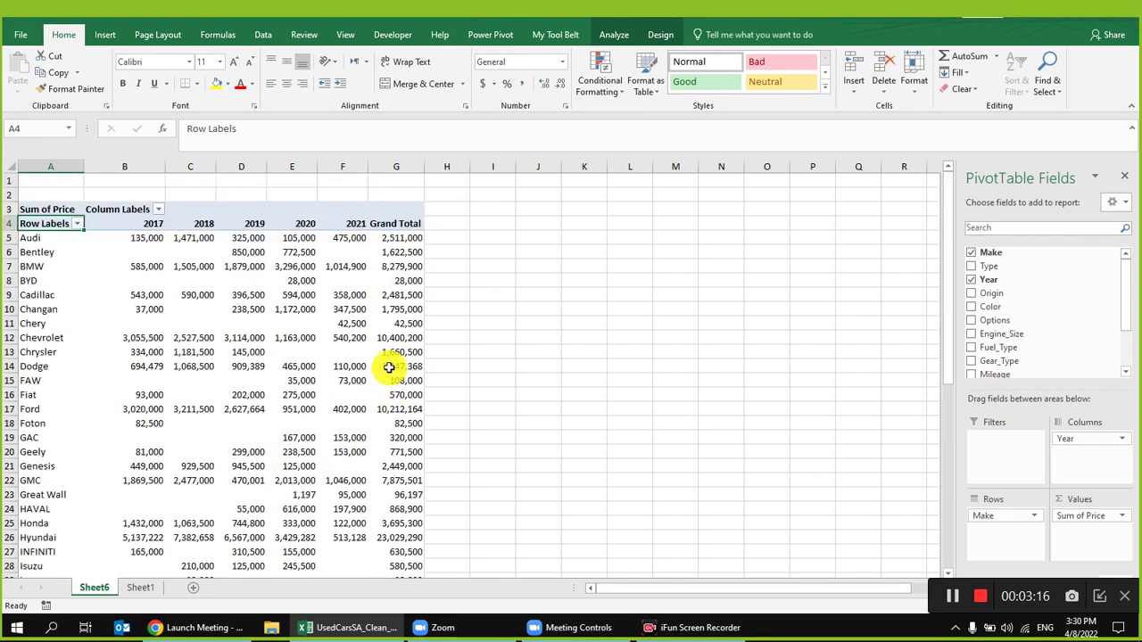
mouse_move(389, 367)
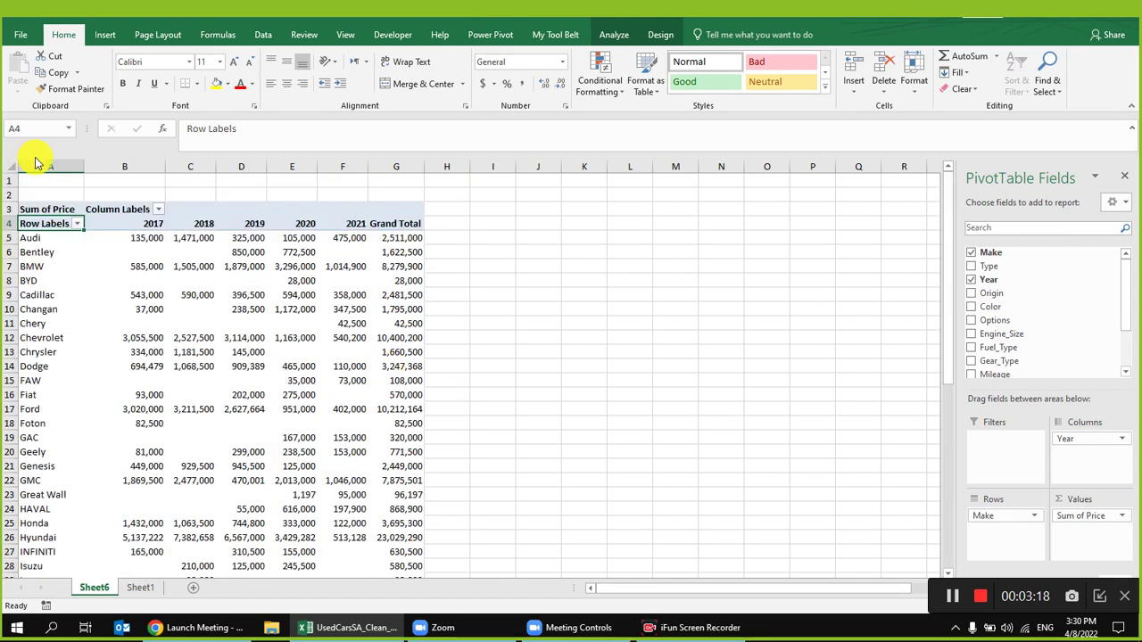
- Convert the PivotTable to plain data by copying columns A to H and pasting them in place as values
left_click_drag(36, 167, 457, 170)
right_click(304, 197)
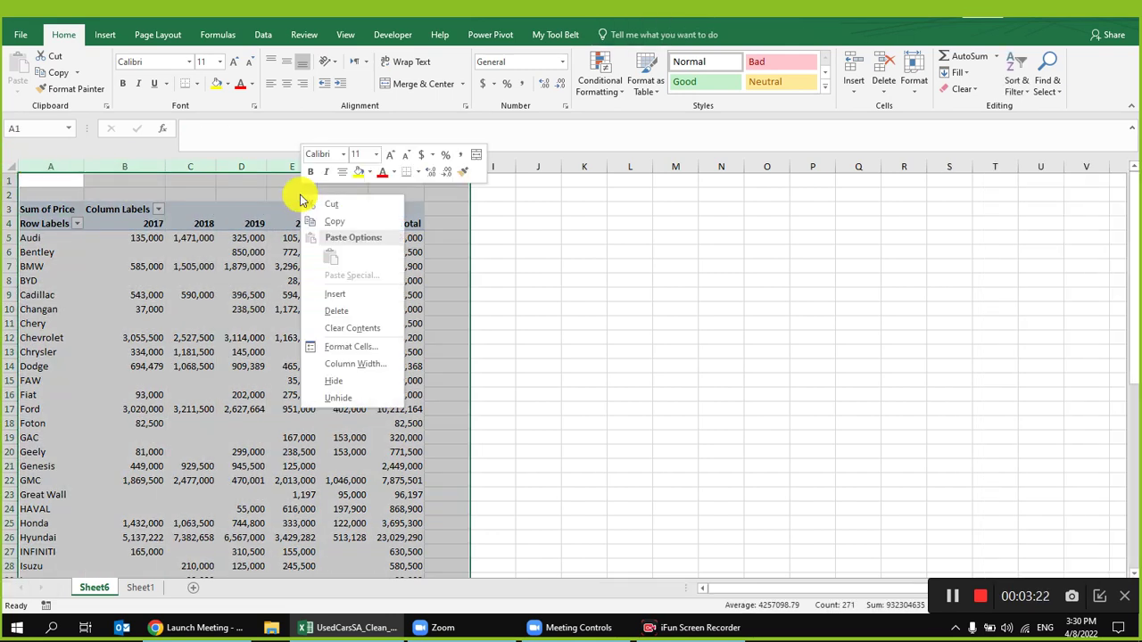
left_click(327, 223)
right_click(276, 194)
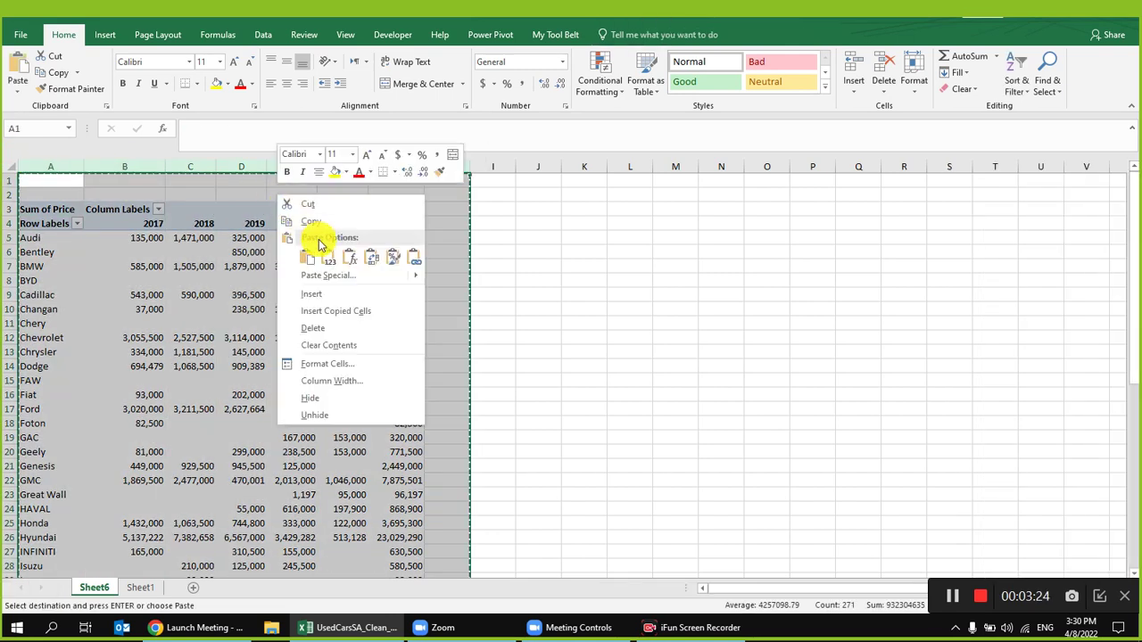
left_click(327, 259)
right_click(310, 183)
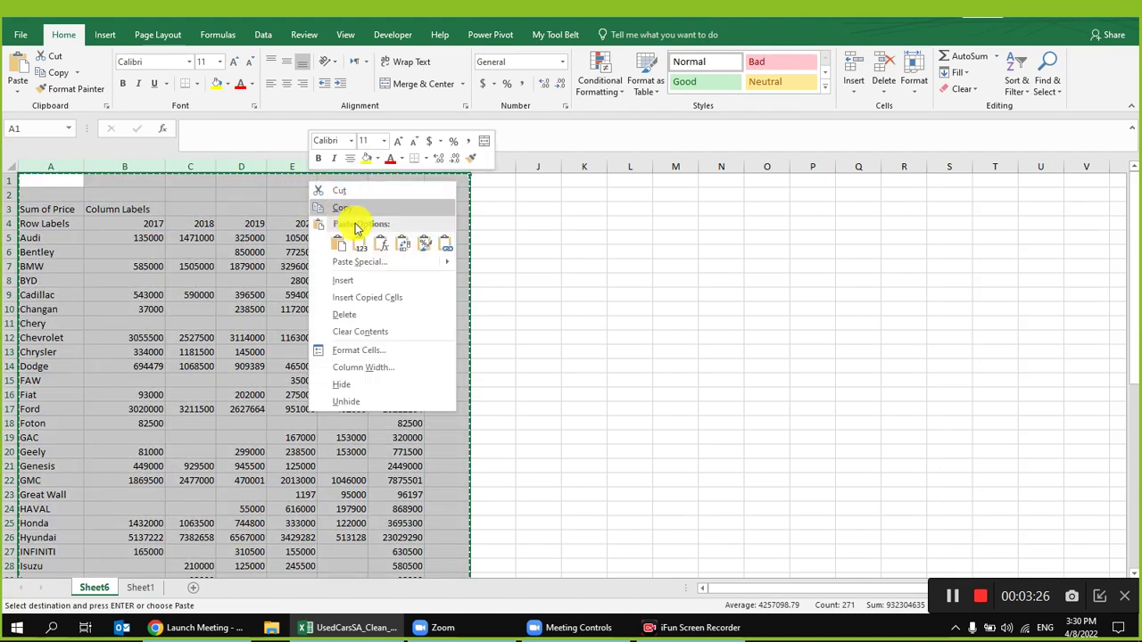
left_click(358, 249)
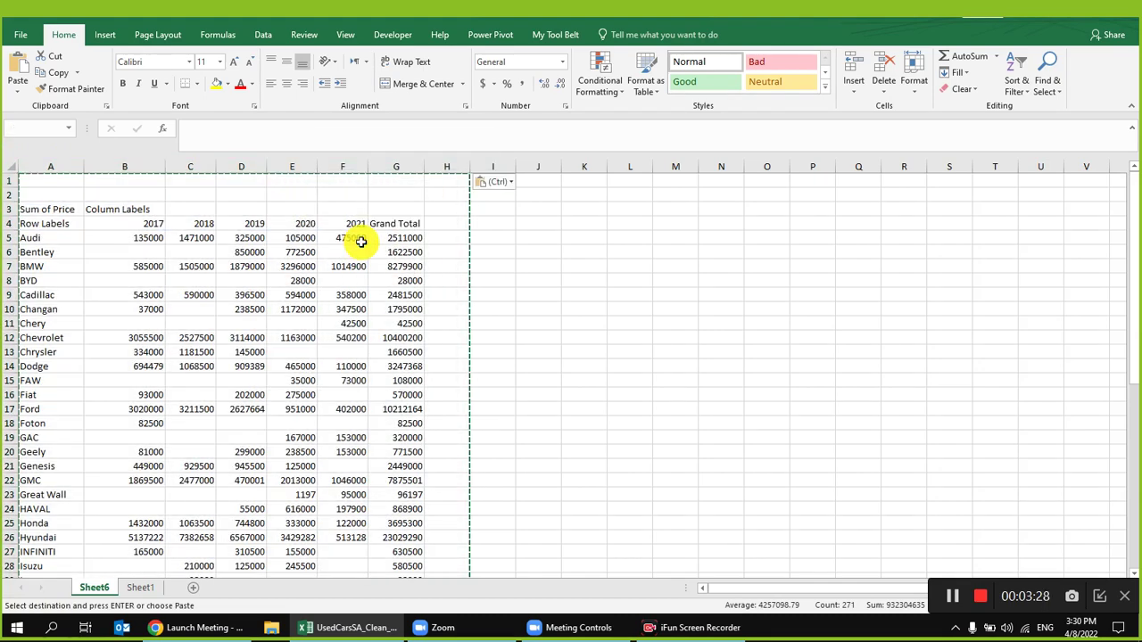
left_click(328, 267)
left_click(404, 238)
left_click(402, 352)
left_click(392, 437)
left_click(276, 438)
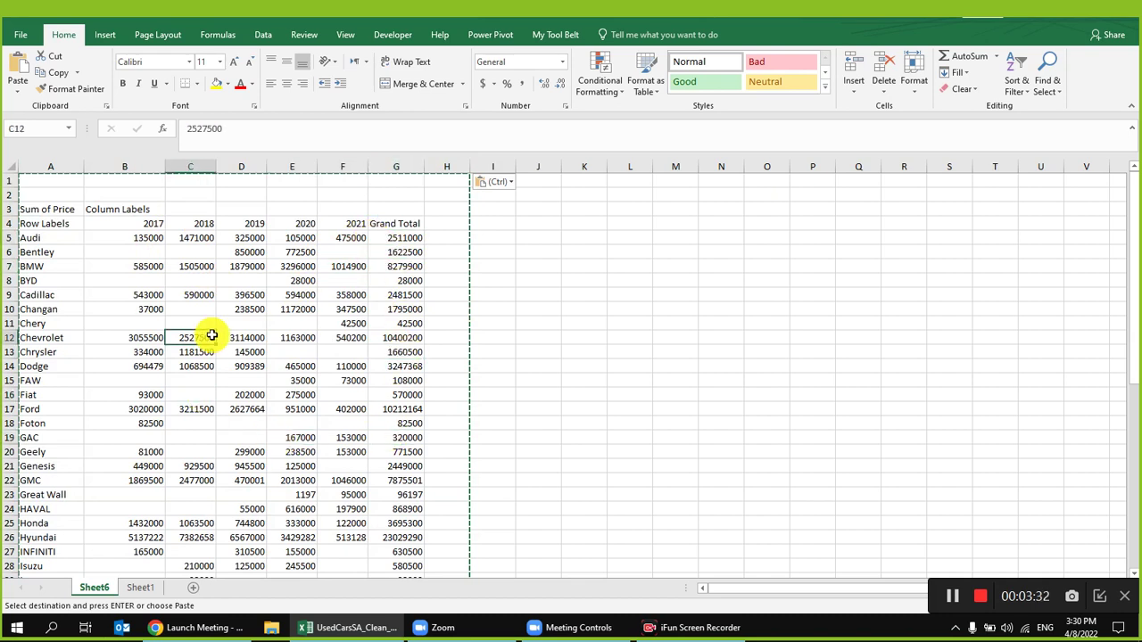
- Delete the Grand Total column and the Grand Total row from the pasted price table
right_click(403, 170)
left_click(454, 300)
scroll(390, 348, "down", 5)
scroll(386, 352, "down", 14)
scroll(385, 351, "up", 5)
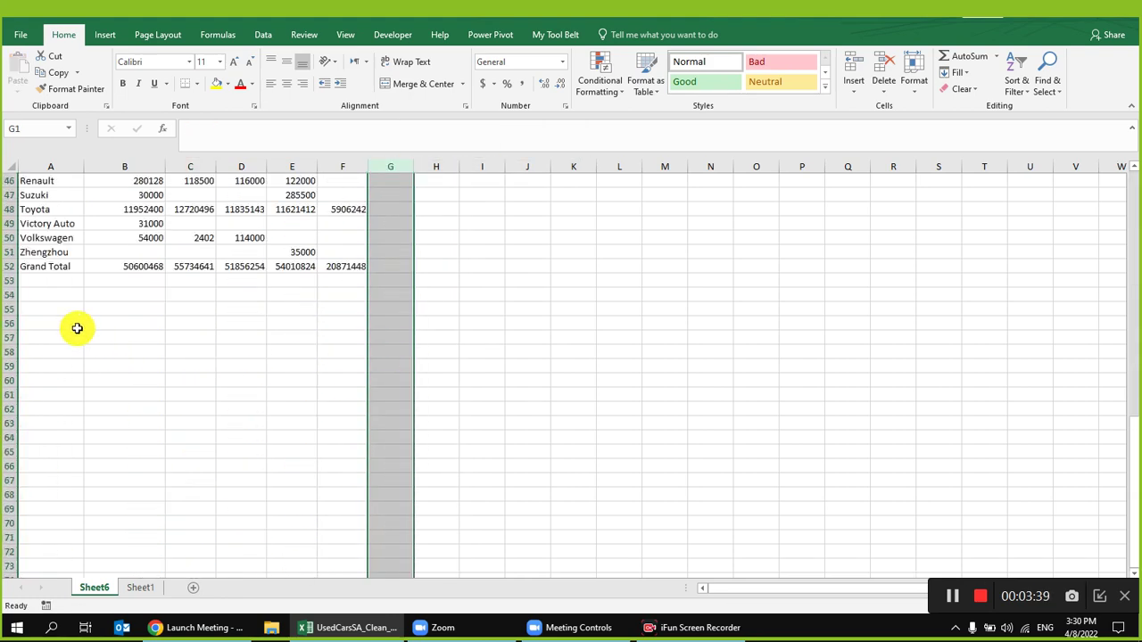
right_click(10, 266)
left_click(67, 402)
scroll(236, 365, "up", 15)
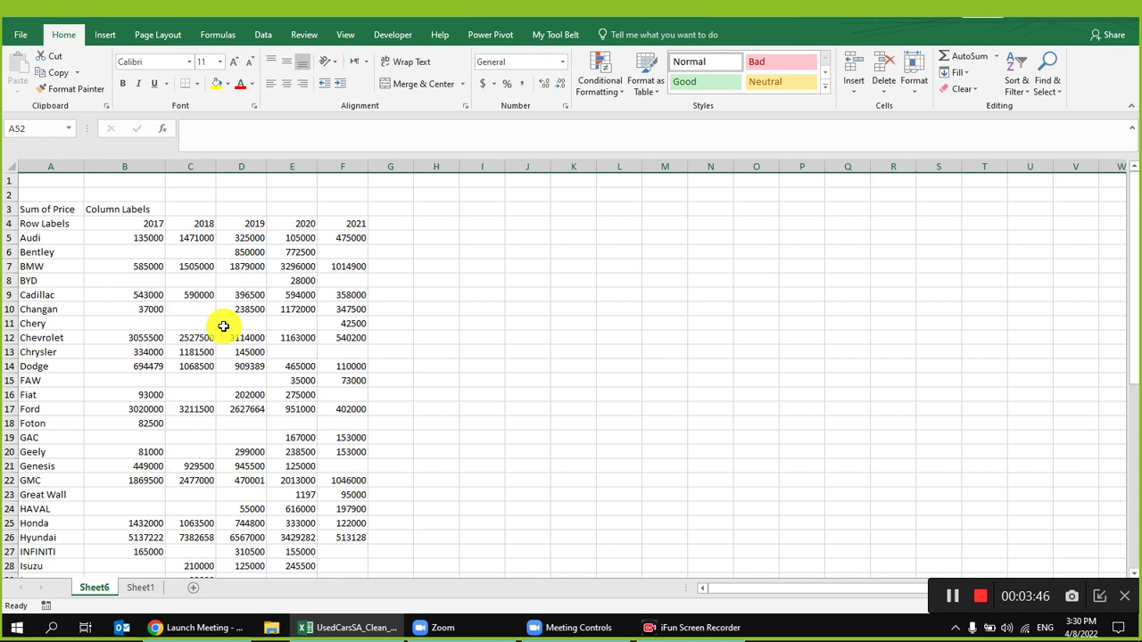
left_click_drag(156, 238, 362, 237)
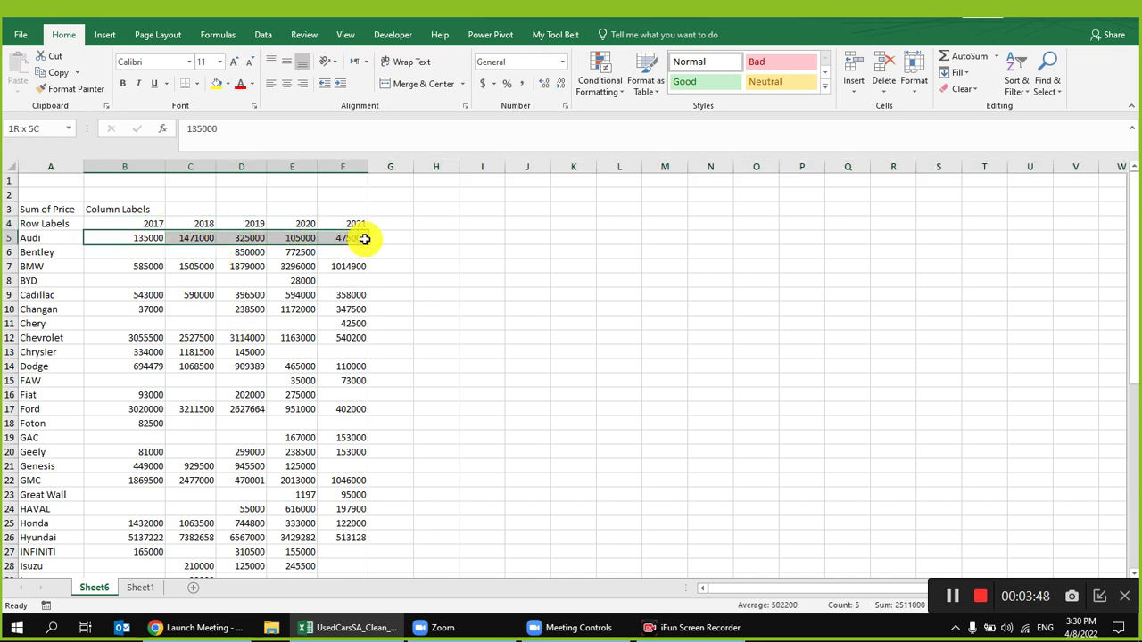
left_click_drag(135, 237, 361, 237)
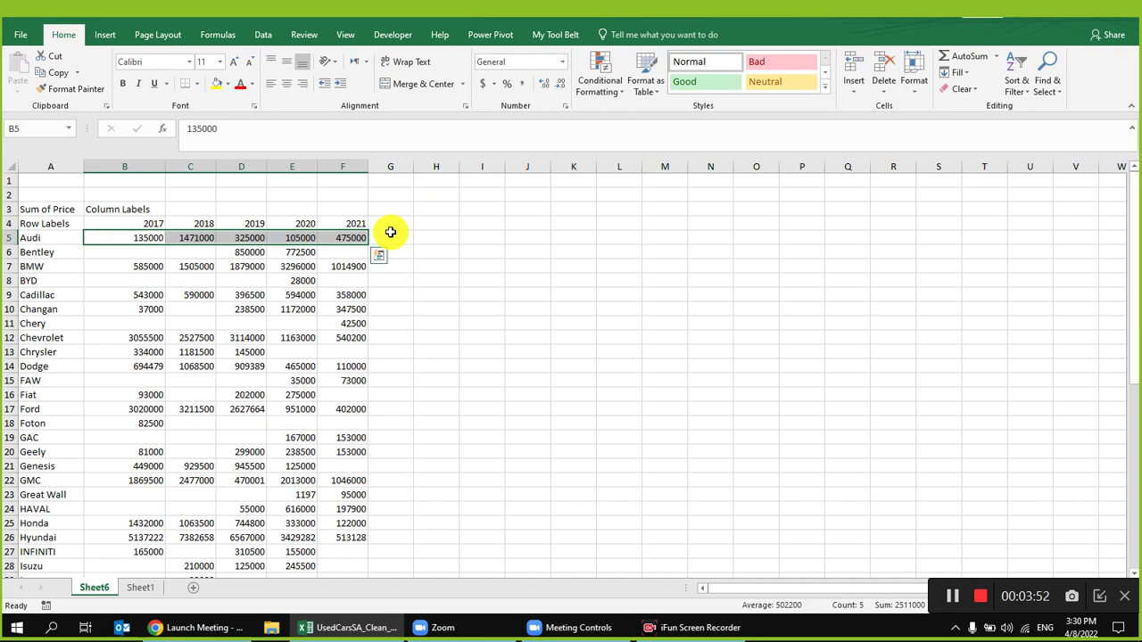
left_click(382, 237)
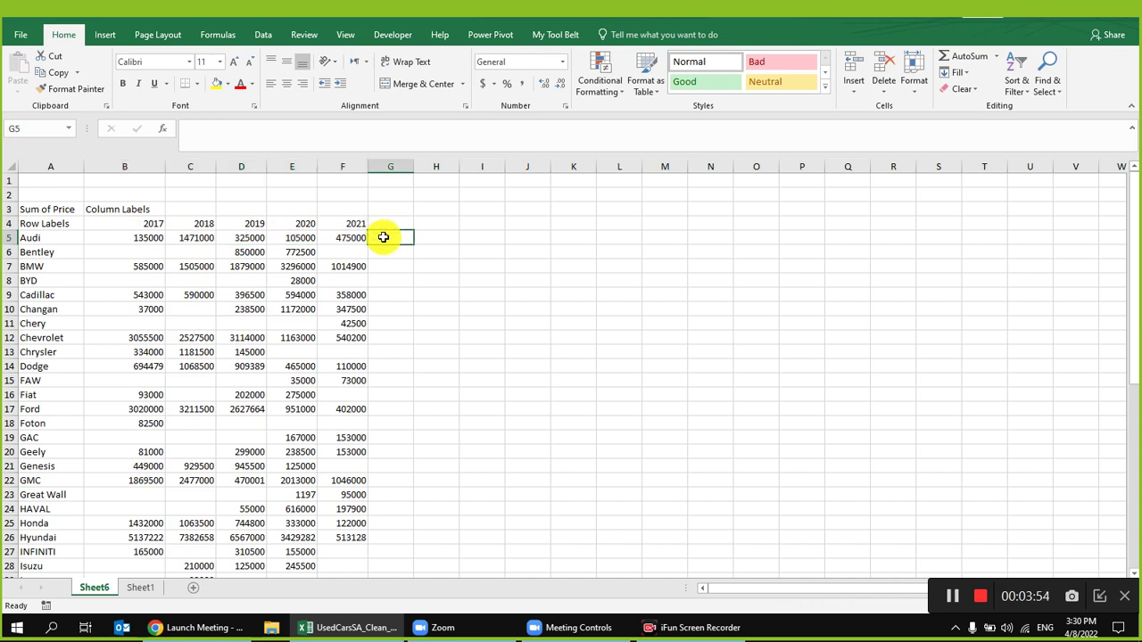
left_click_drag(362, 237, 153, 237)
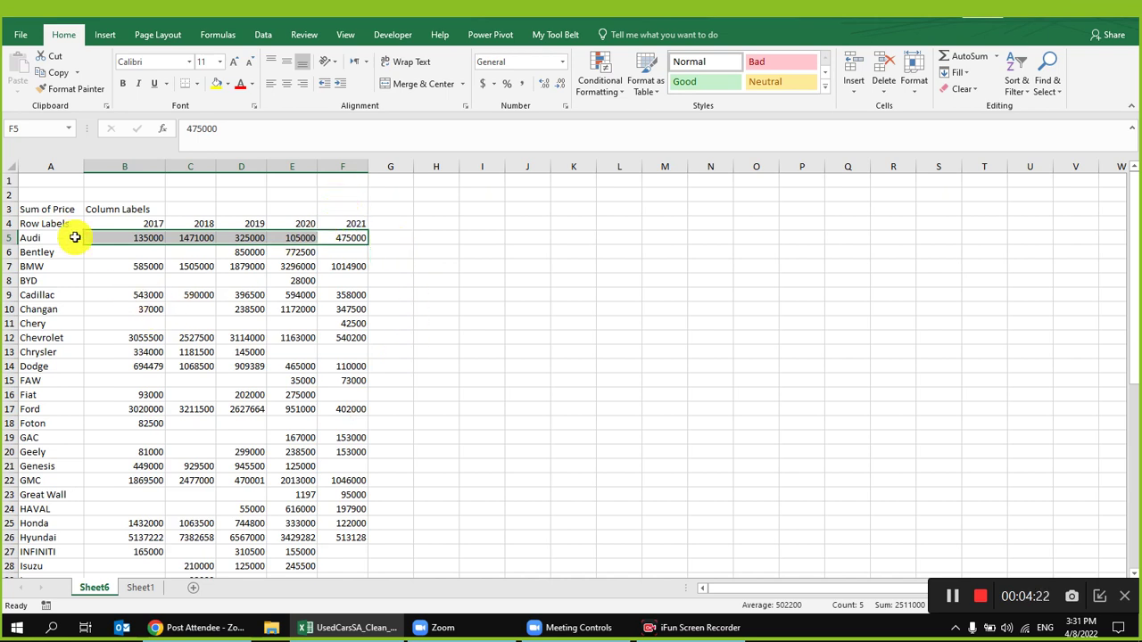
- Centre the contents of the 2017 to 2021 columns, B to F
left_click_drag(153, 164, 335, 167)
left_click(287, 83)
left_click(340, 313)
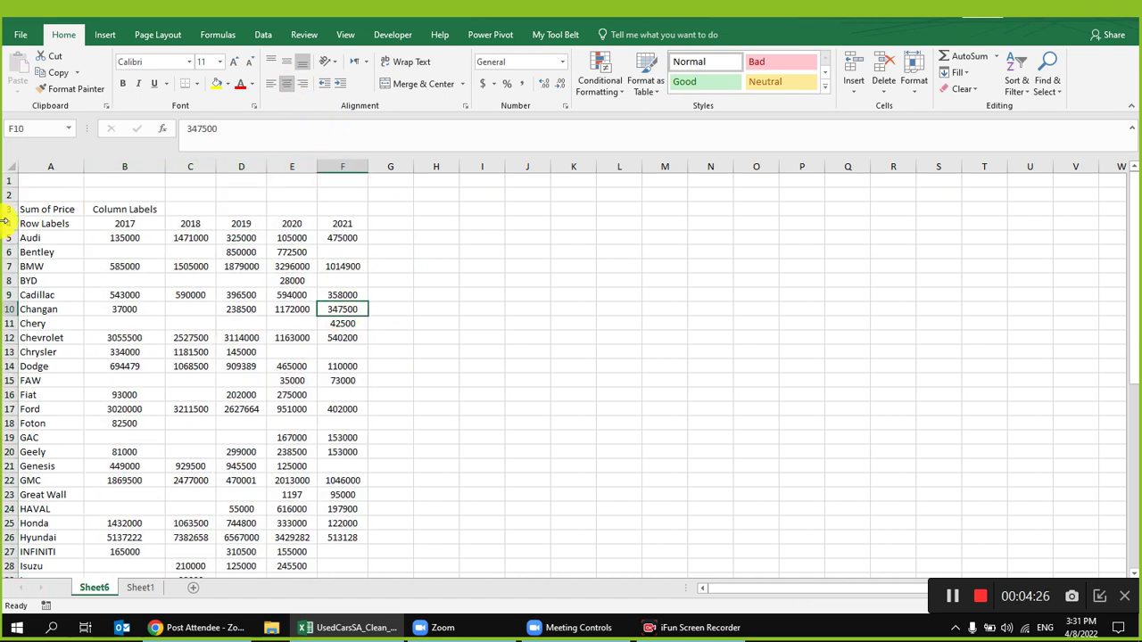
- Delete rows 1 to 3 above the Row Labels header row
left_click_drag(4, 209, 5, 179)
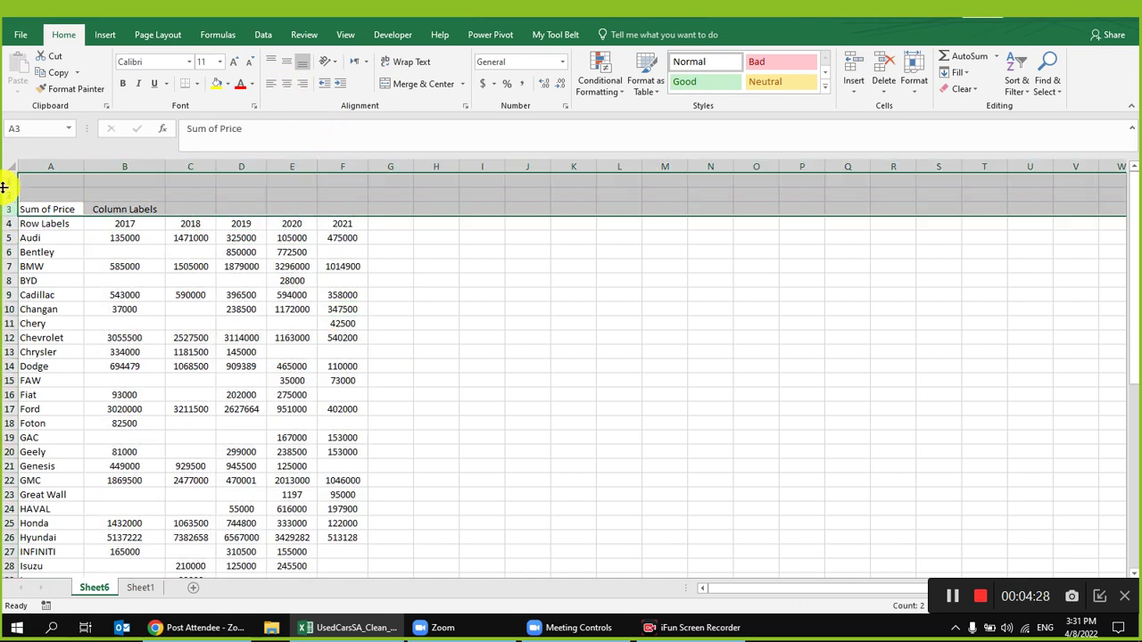
right_click(7, 183)
left_click(55, 310)
left_click(259, 309)
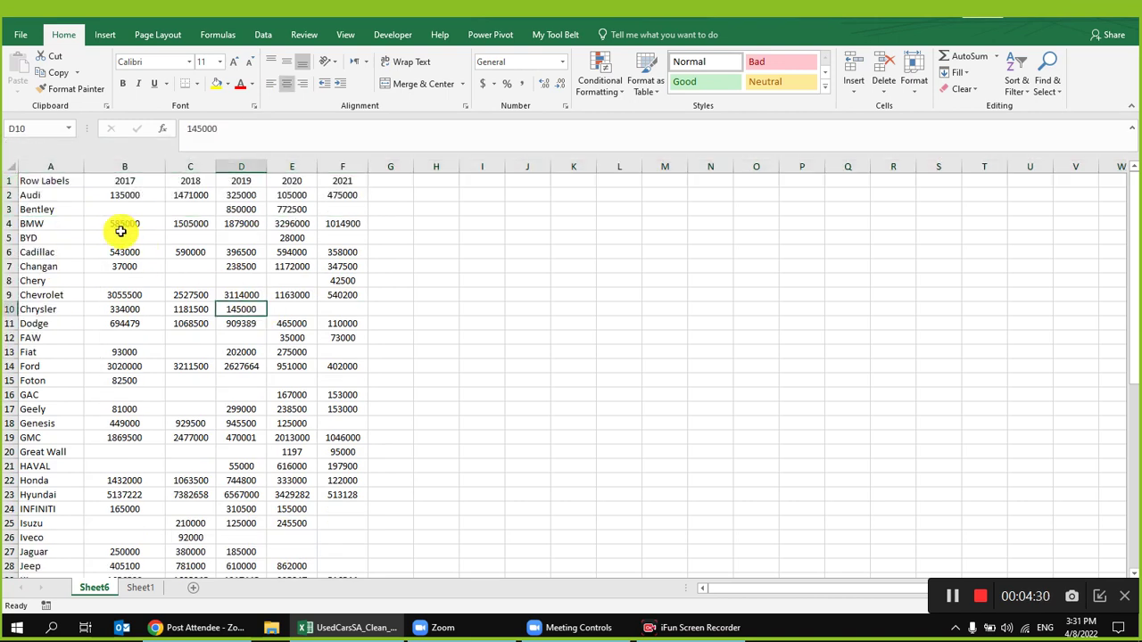
- Change the Row Labels header in cell A1 to Brand
left_click(55, 181)
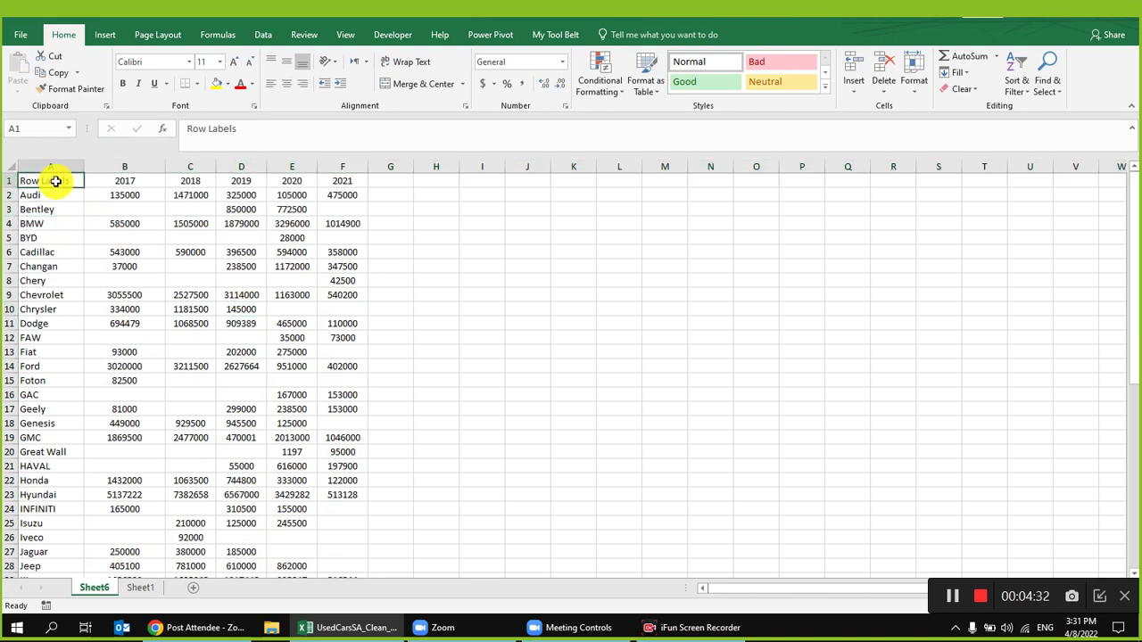
type("ma")
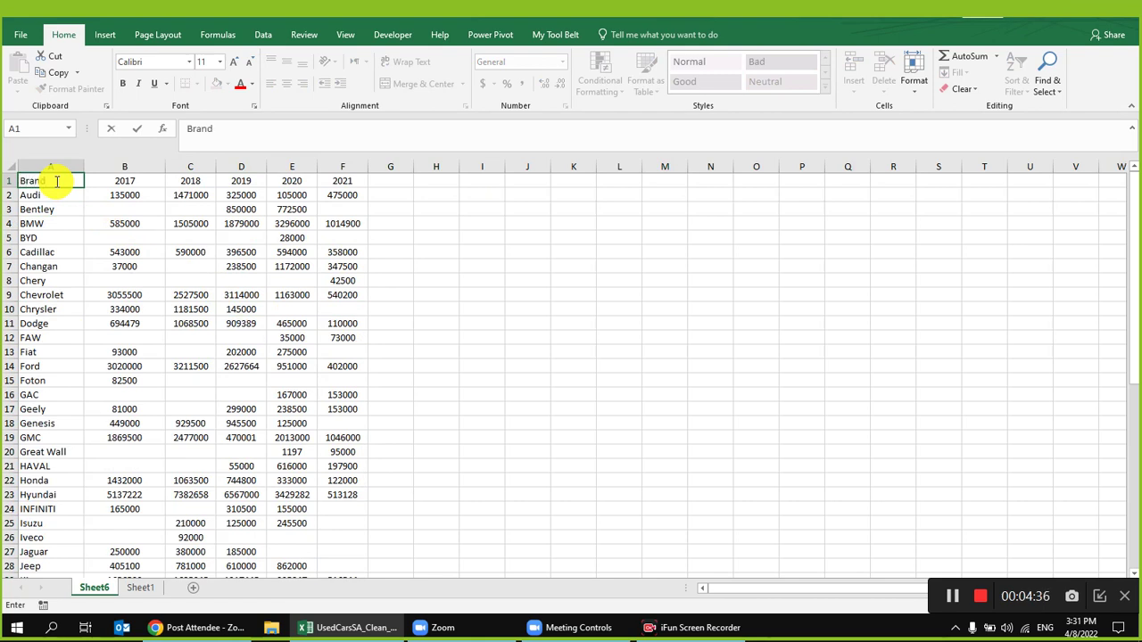
type("and")
key("Tab")
- Apply all borders to the whole price table, A1:F48
left_click_drag(125, 181, 317, 184)
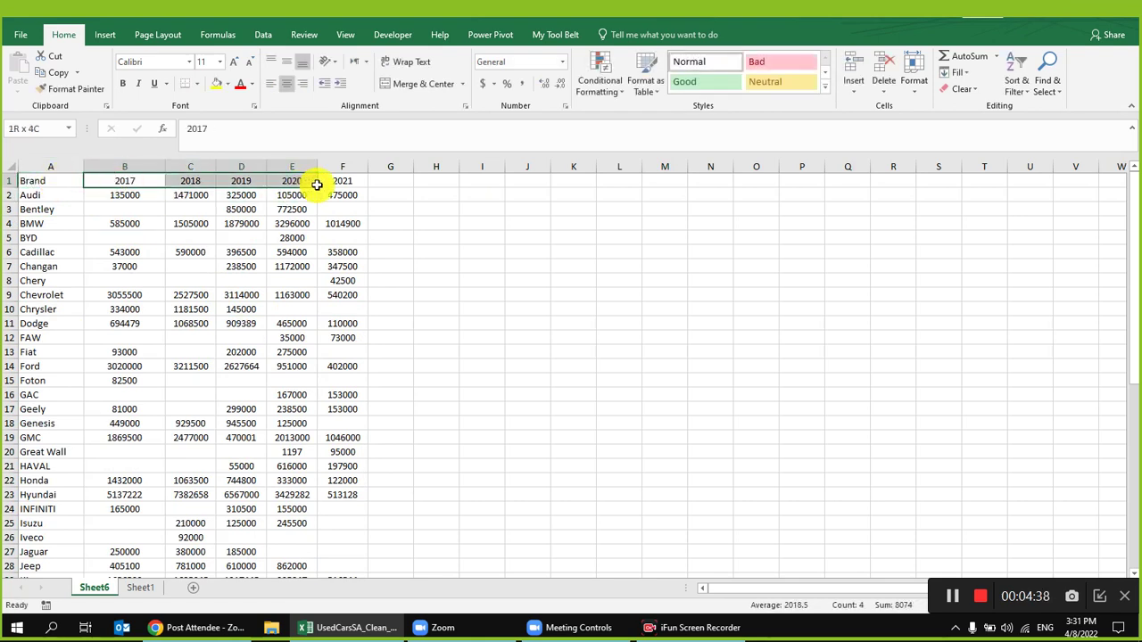
left_click_drag(51, 181, 333, 553)
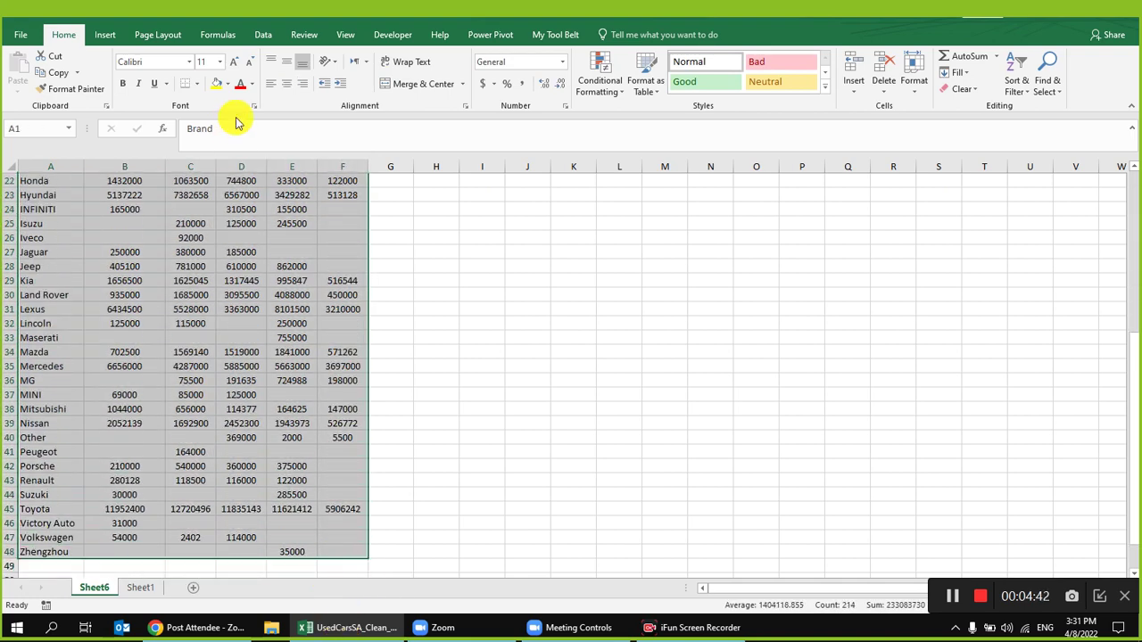
left_click(197, 85)
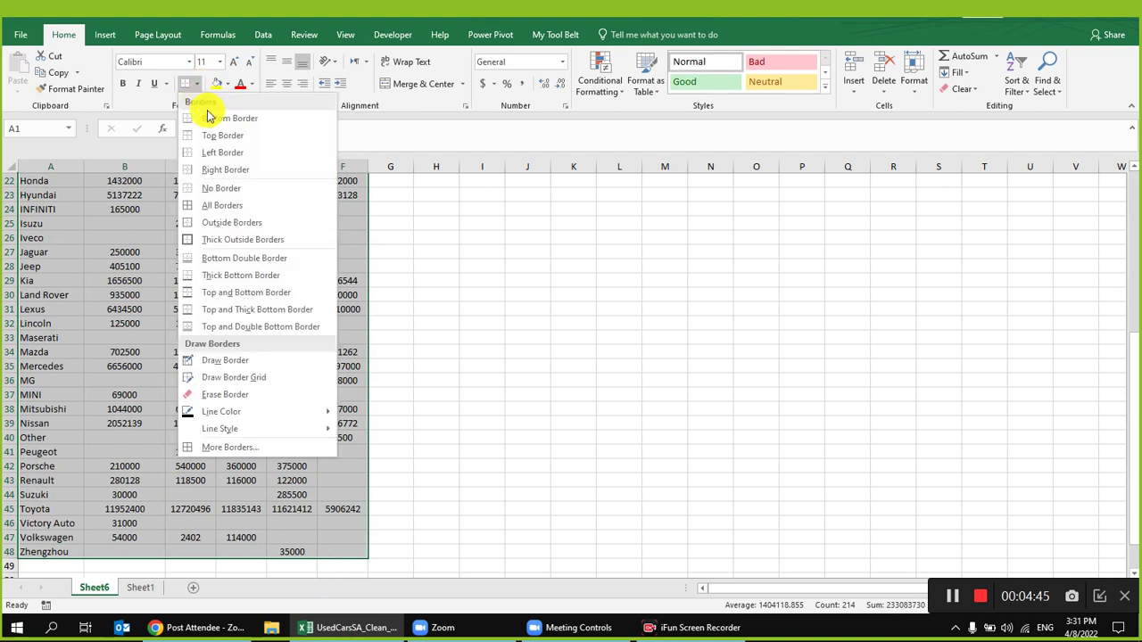
left_click(222, 206)
scroll(259, 357, "up", 7)
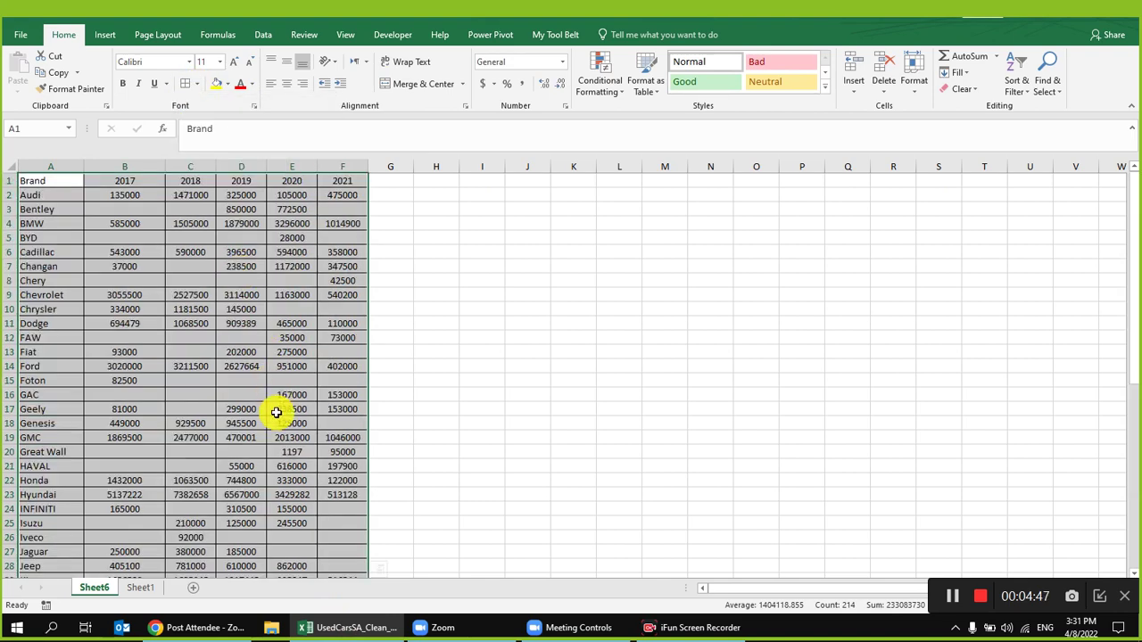
- Fill the header cells from Brand to 2021, A1:F1, with yellow
left_click(350, 178)
left_click(49, 179, "shift")
left_click(216, 83)
scroll(257, 311, "down", 4)
scroll(257, 310, "up", 4)
left_click(284, 239)
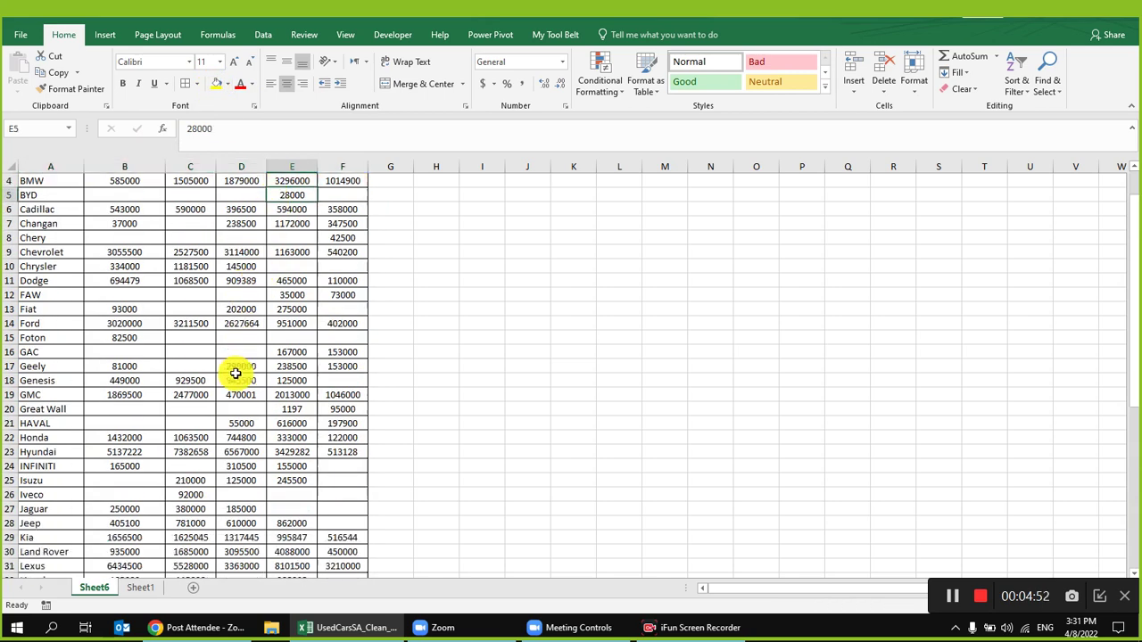
- Format the prices in B2:F48 as Number with 0 decimal places and a 1000 separator
left_click_drag(120, 195, 334, 551)
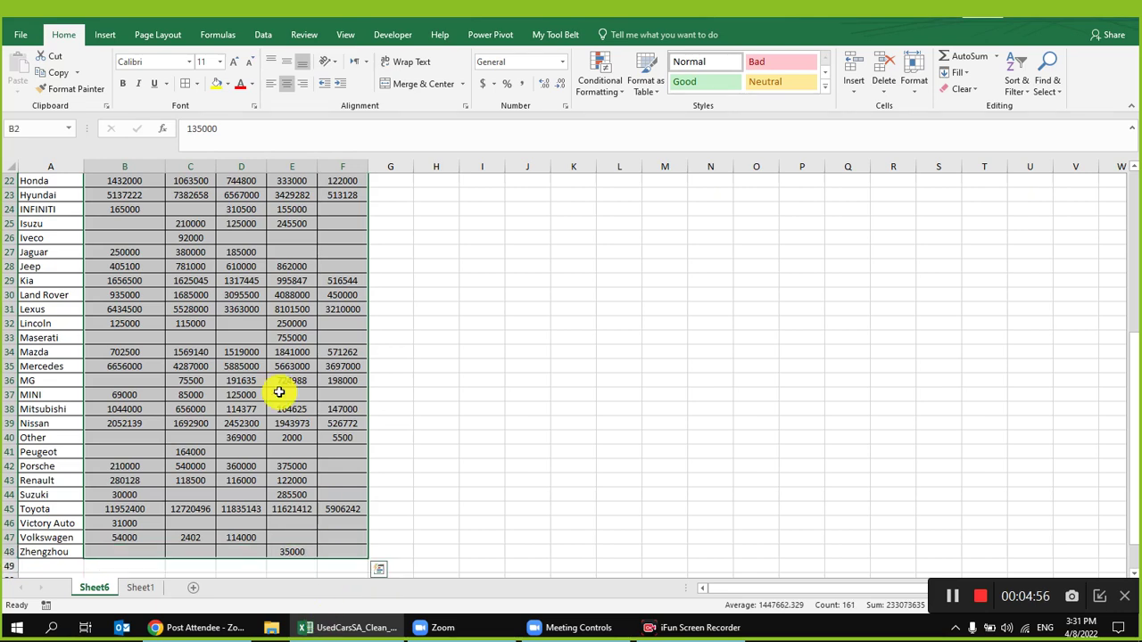
right_click(186, 246)
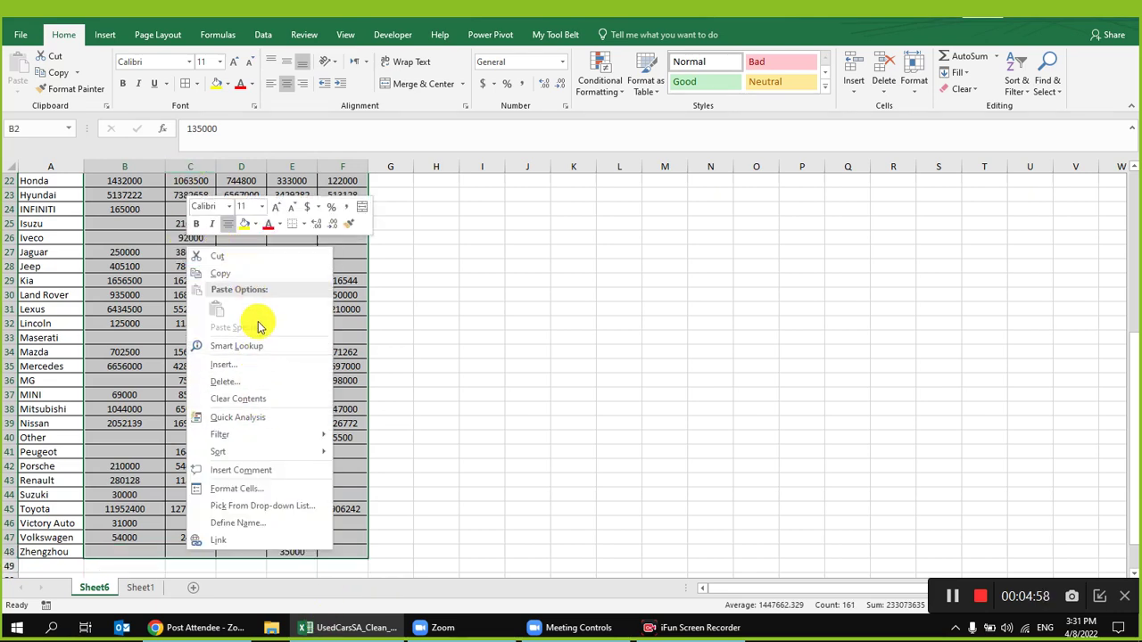
left_click(268, 490)
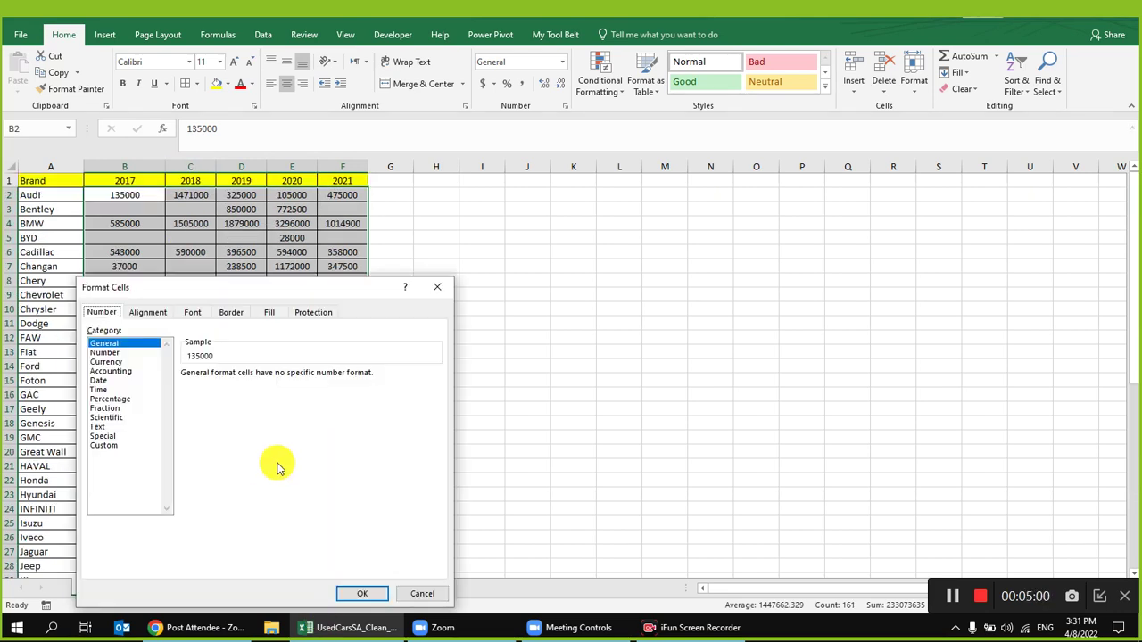
left_click(135, 353)
left_click(238, 391)
left_click(278, 379)
left_click(278, 379)
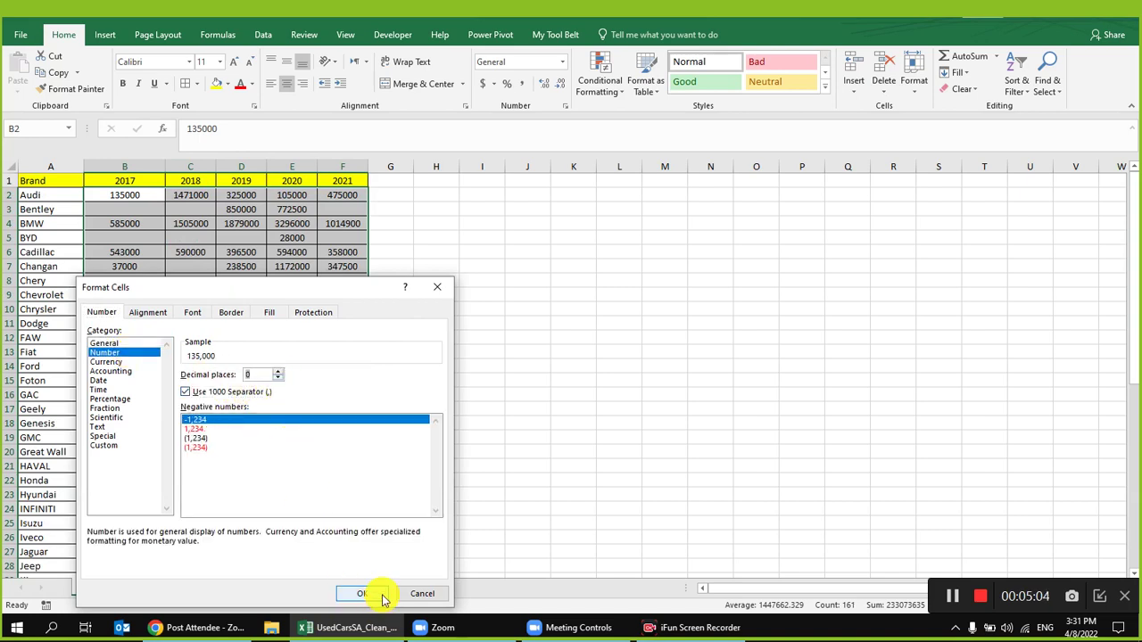
left_click(361, 594)
left_click(290, 336)
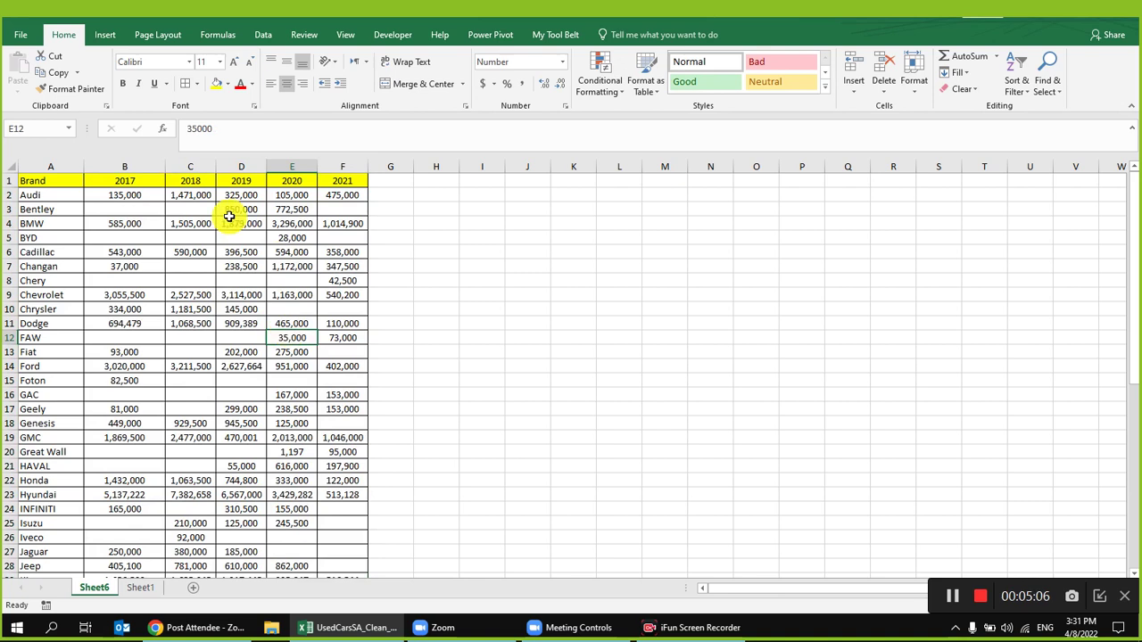
left_click(290, 223)
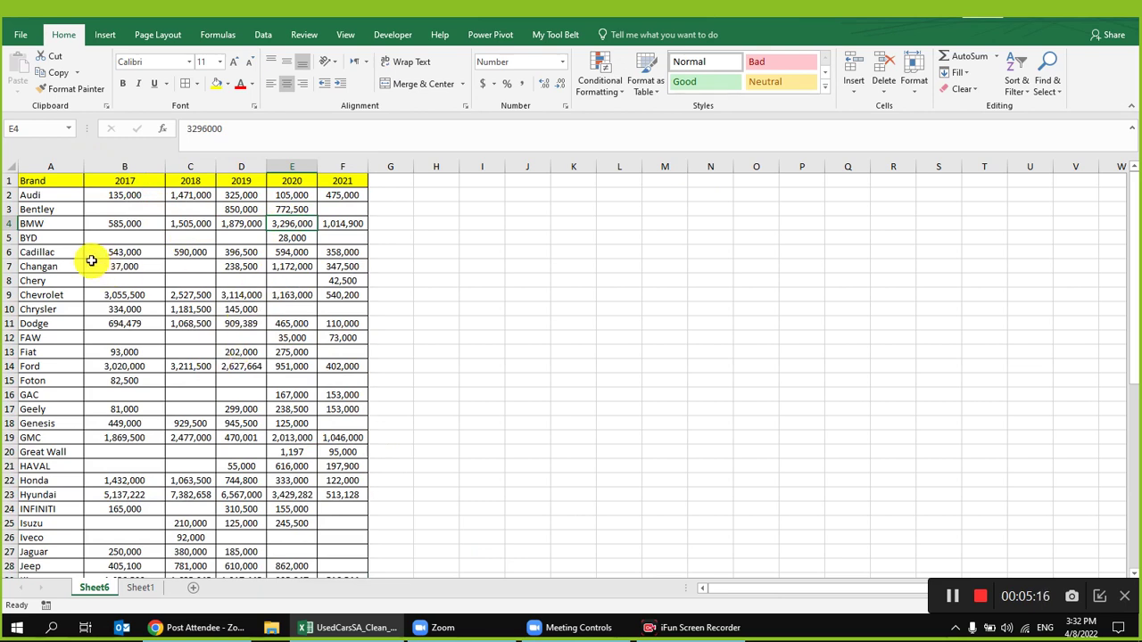
scroll(107, 300, "down", 4)
scroll(214, 366, "up", 4)
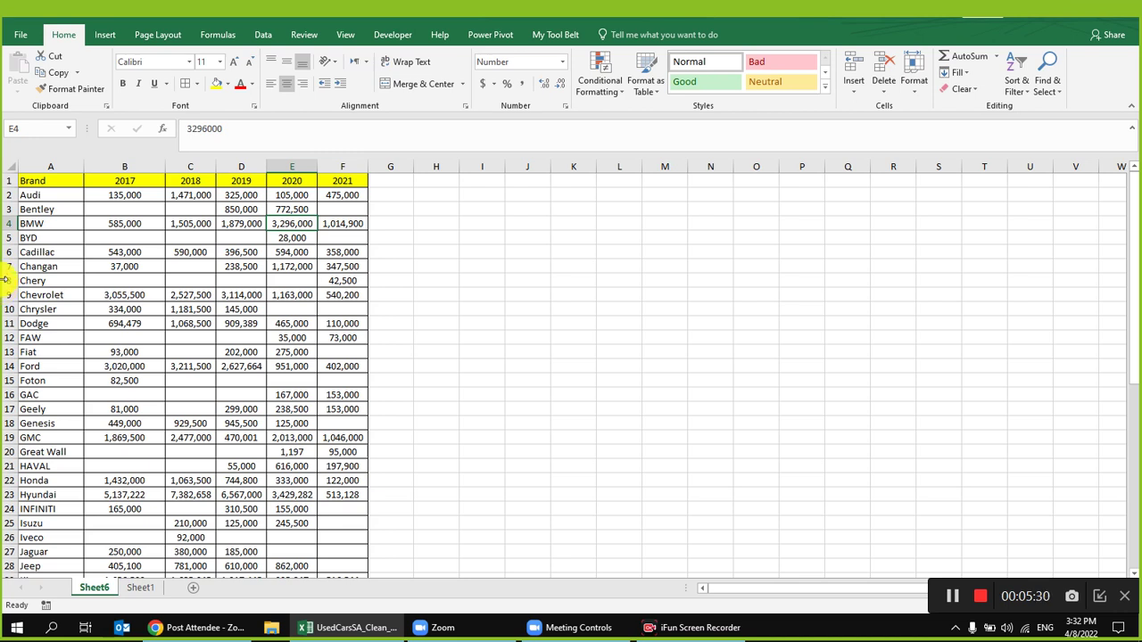
left_click(191, 224)
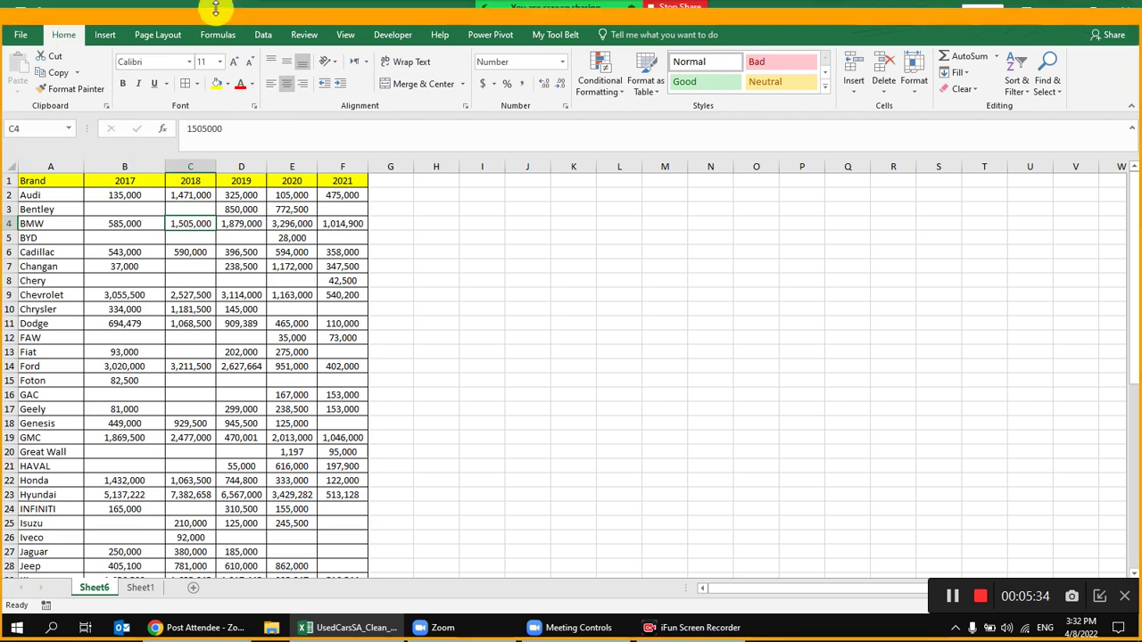
- Undo the number format on the prices in B2:F48 and redo it for comparison
left_click(41, 11)
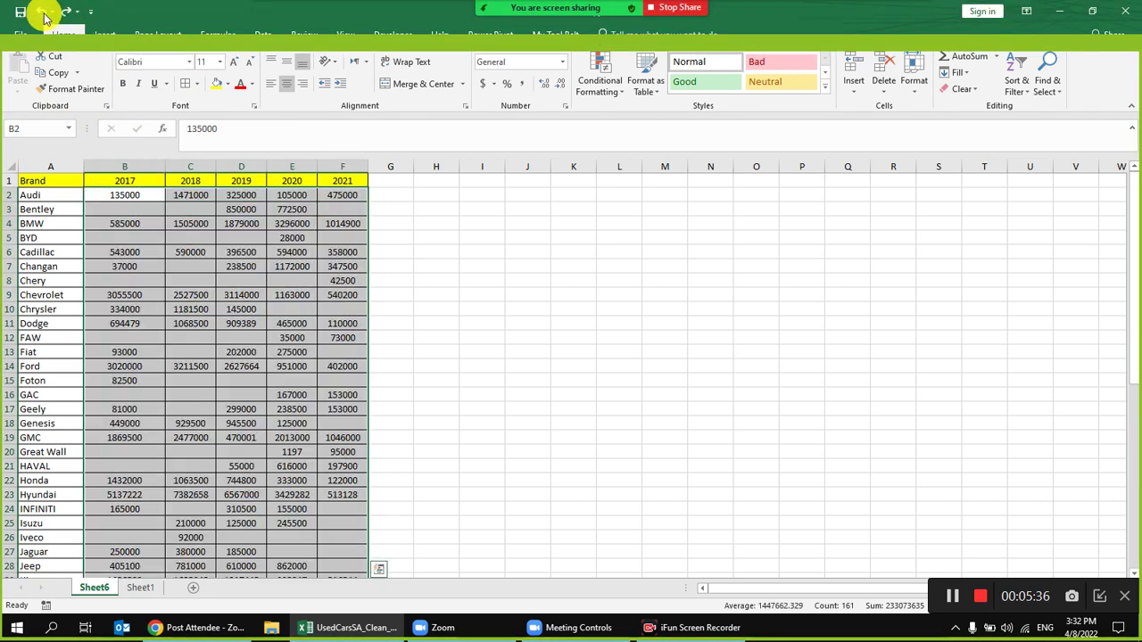
left_click(151, 196)
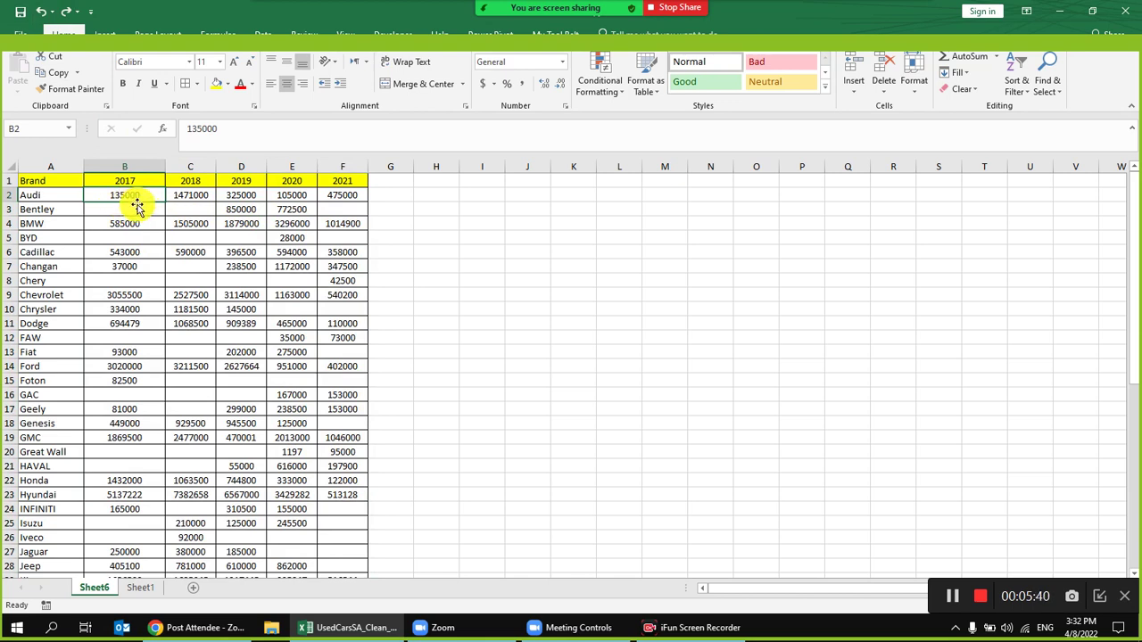
left_click(66, 11)
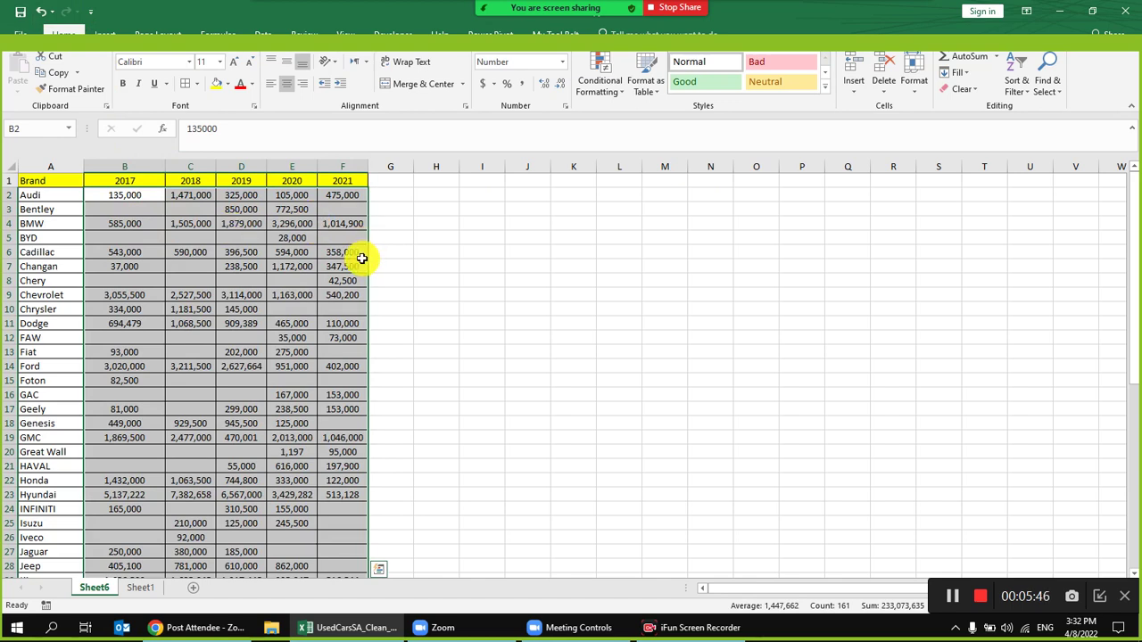
mouse_move(311, 5)
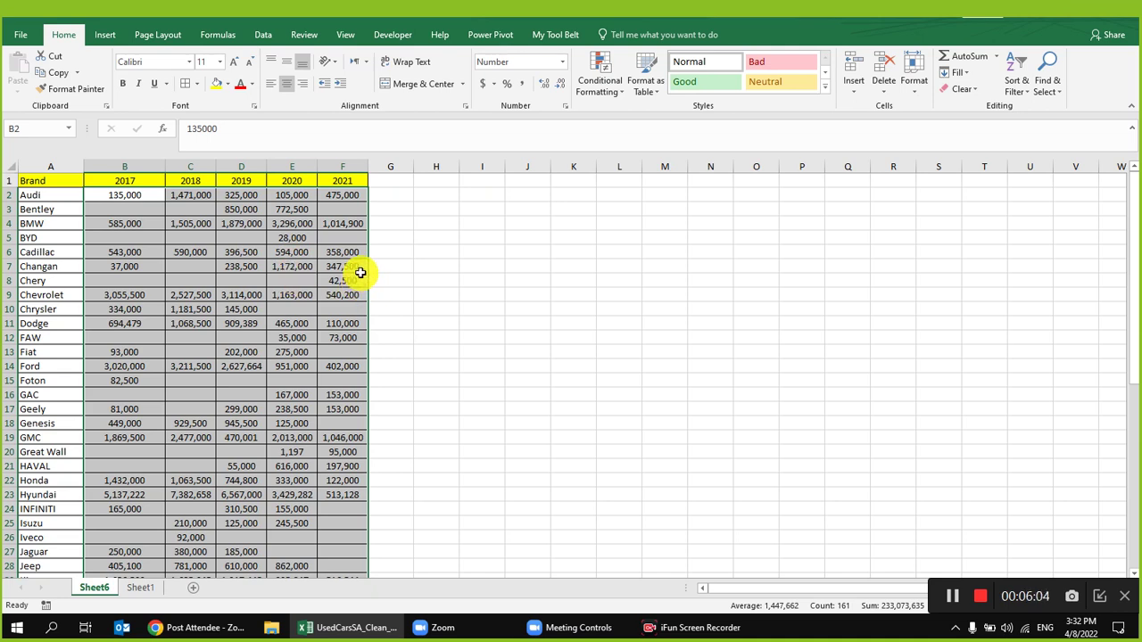
scroll(313, 348, "down", 5)
scroll(303, 373, "up", 5)
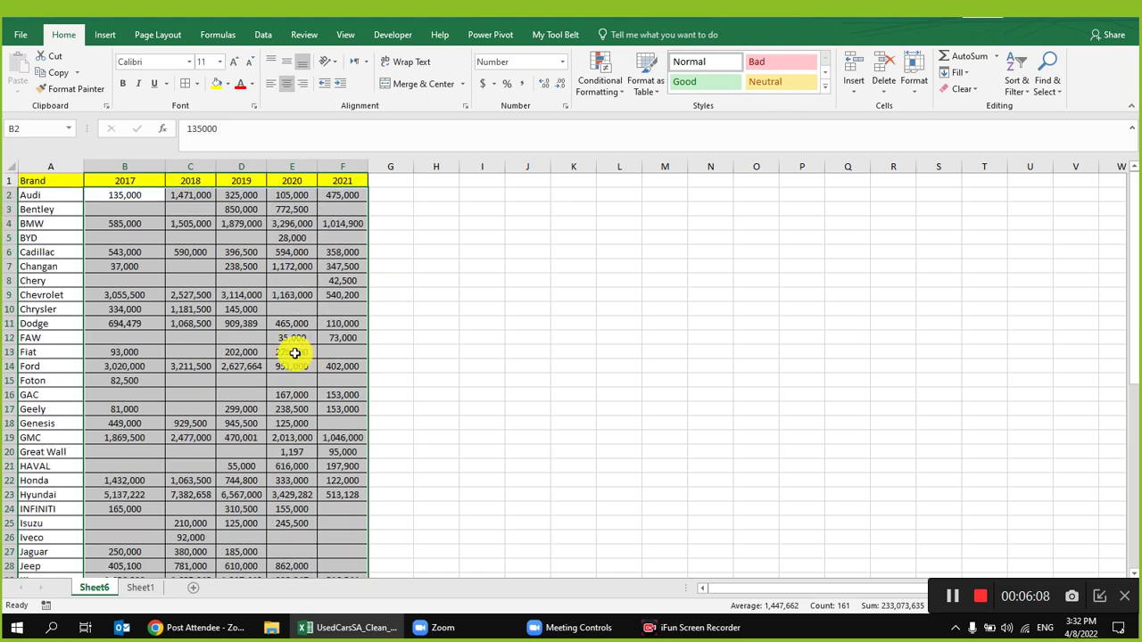
left_click(241, 237)
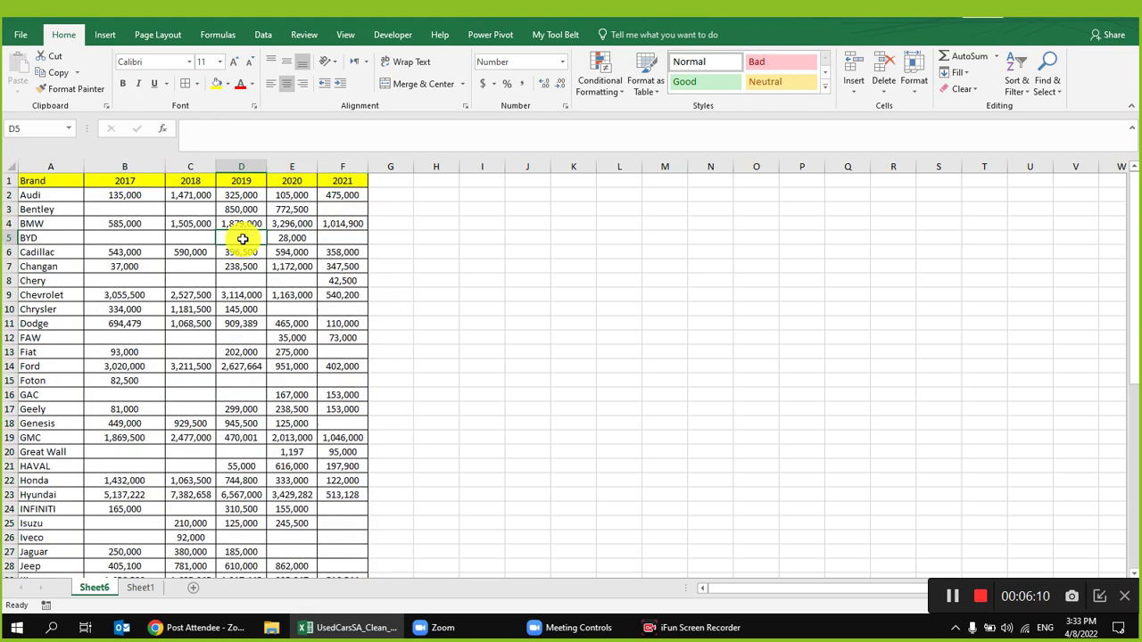
- Insert a PivotTable from the Sheet1 data range A1:M2313 on a new worksheet
left_click(140, 588)
left_click(570, 286)
left_click(298, 291)
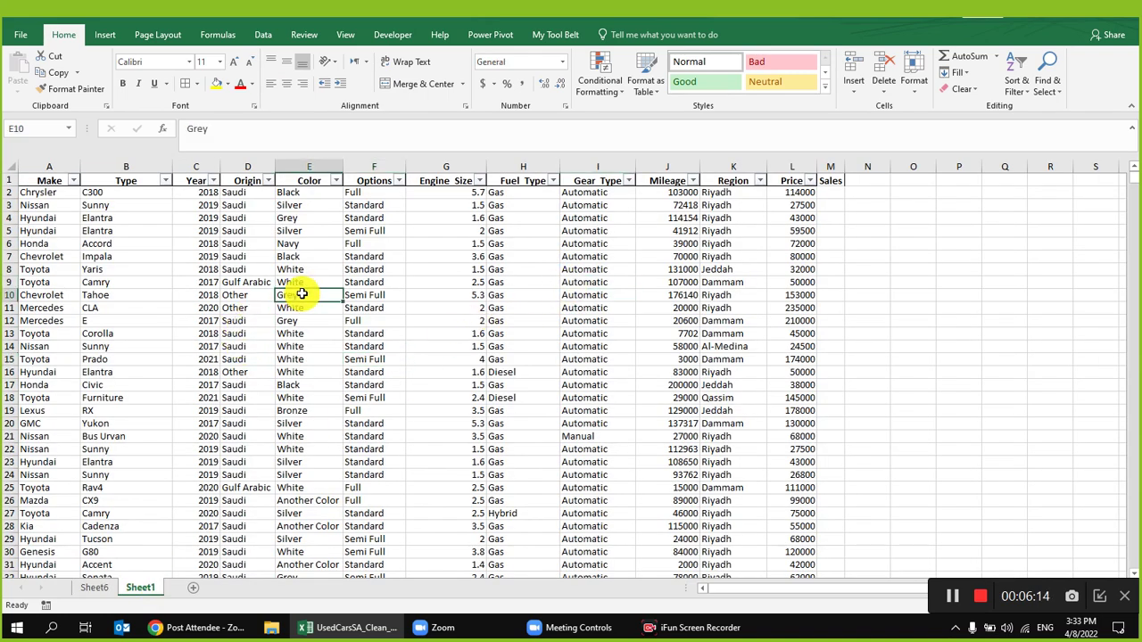
left_click(107, 36)
left_click(25, 76)
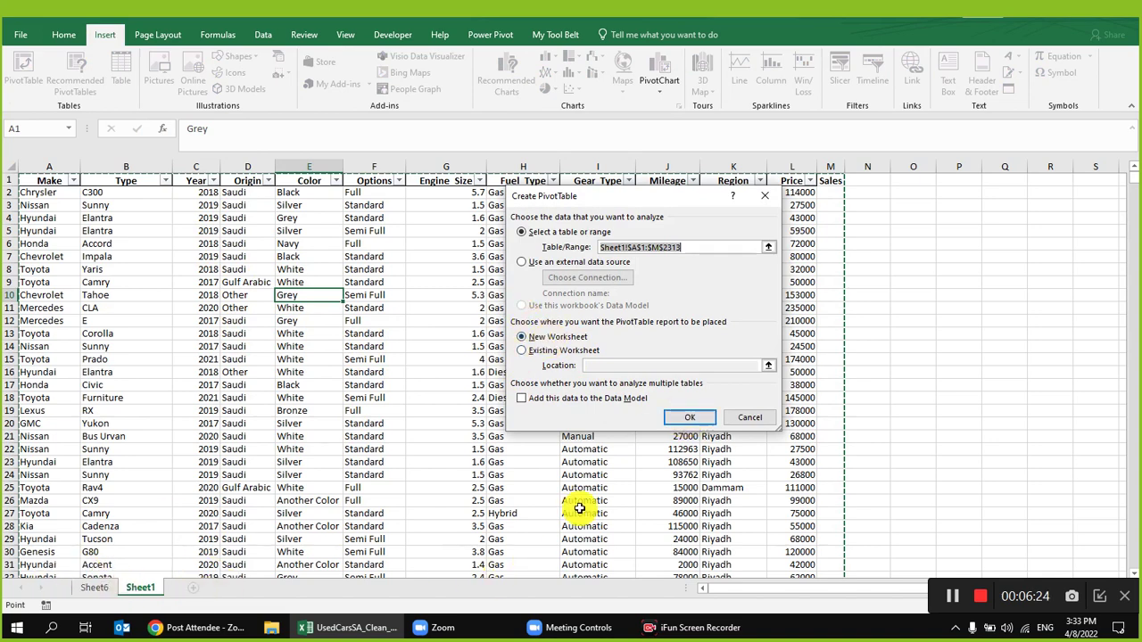
left_click(693, 418)
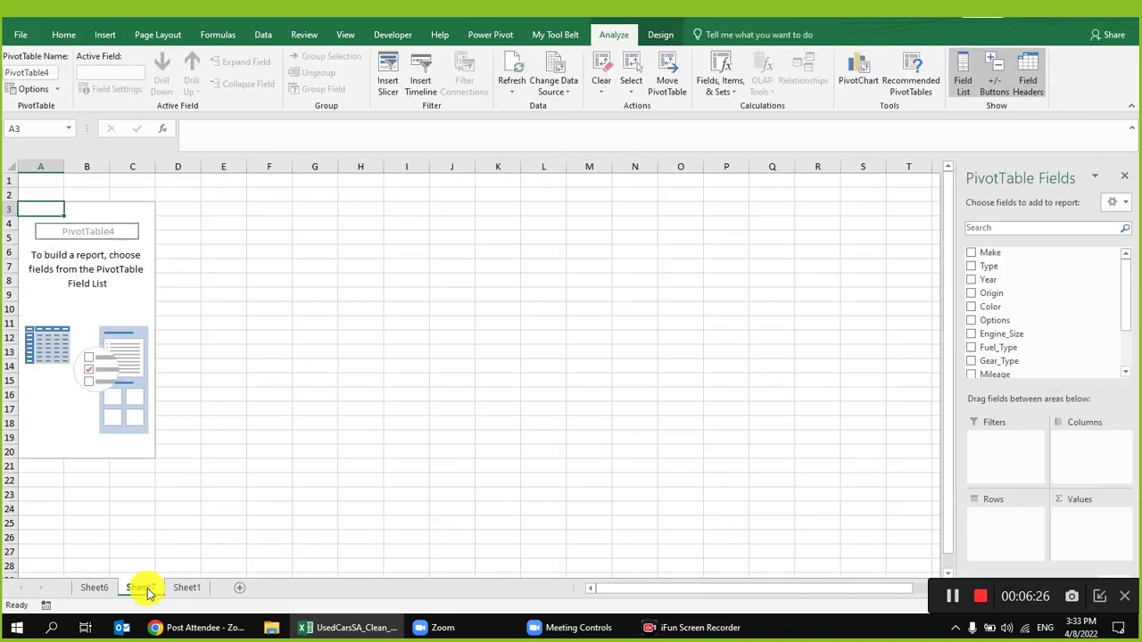
- Delete the new sheet holding the empty PivotTable and return to the formatted price table on Sheet6
right_click(145, 588)
left_click(169, 439)
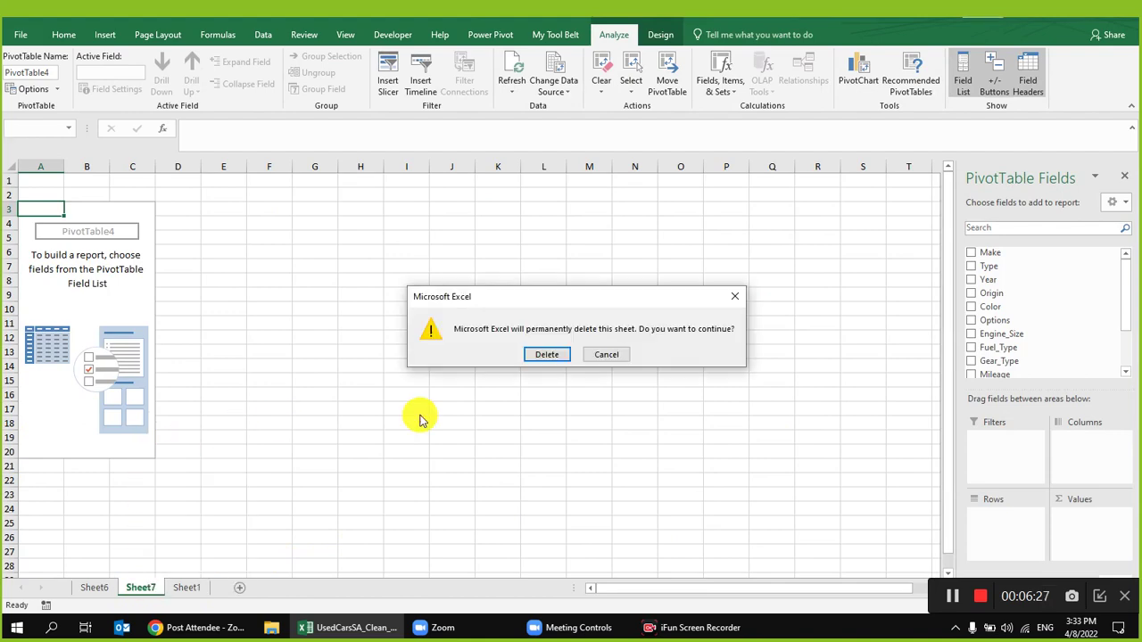
left_click(547, 354)
left_click(94, 588)
left_click(533, 257)
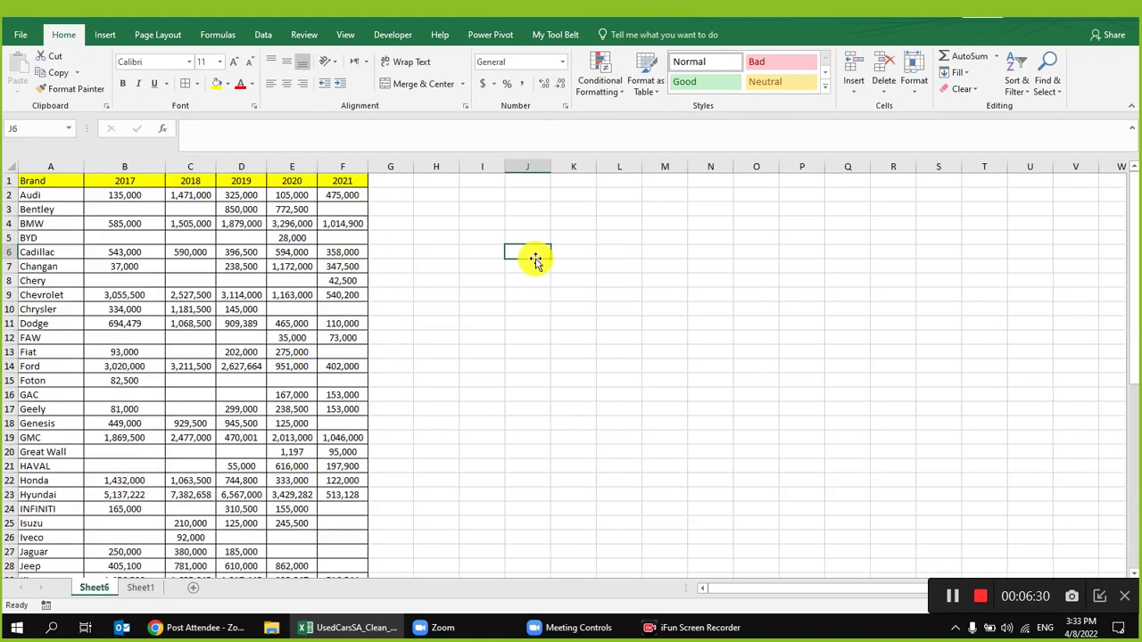
- Rename the sheet holding the formatted price table as Reports
left_click(99, 589)
left_click_drag(104, 589, 104, 594)
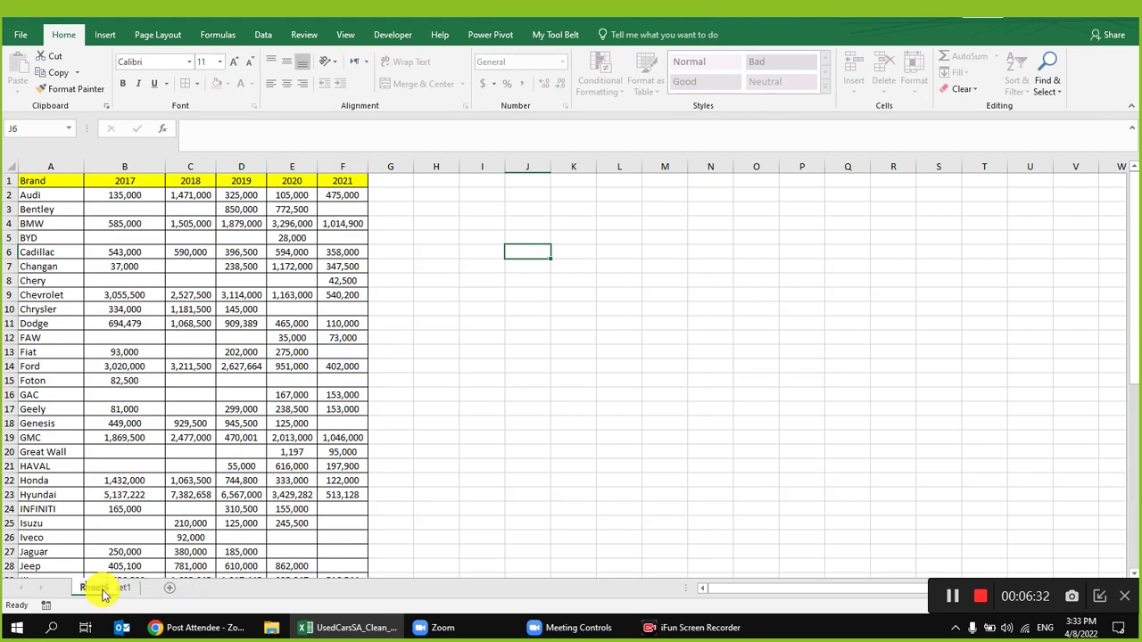
key("Return")
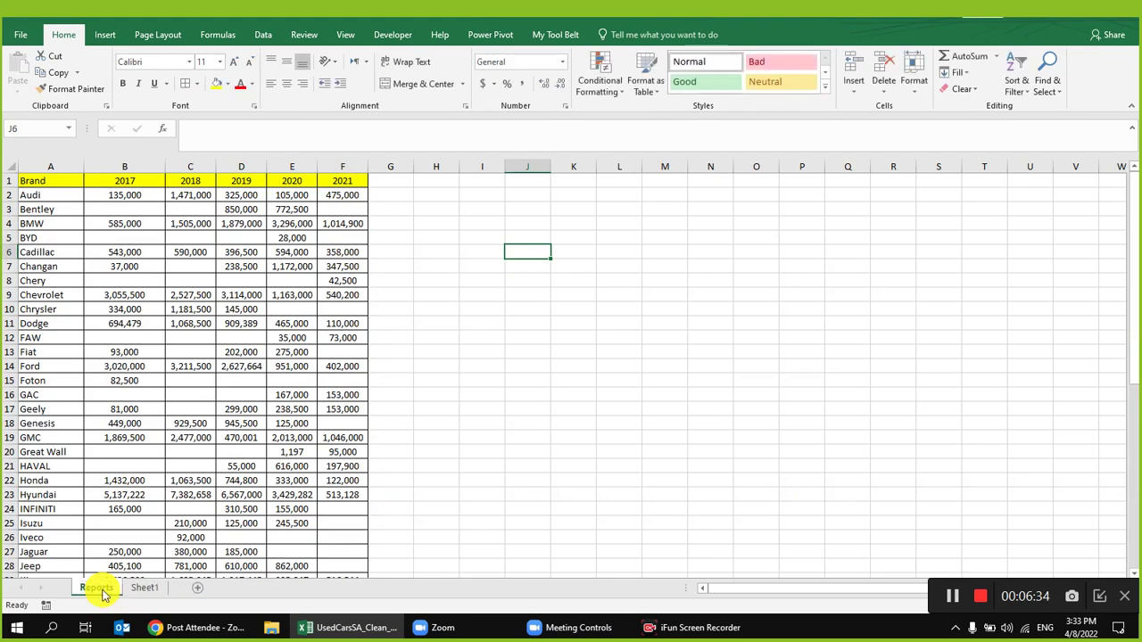
left_click(539, 394)
- Insert a PivotTable from Sheet1 data range A1:M2313 into the existing Reports worksheet at cell K1
left_click(146, 588)
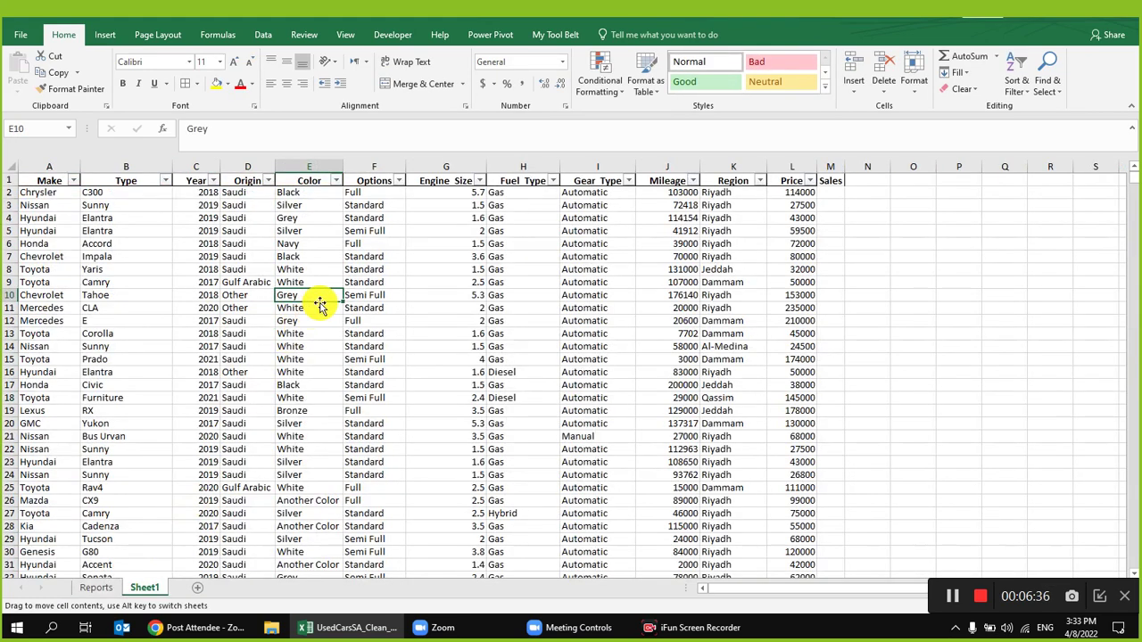
left_click(108, 35)
left_click(37, 67)
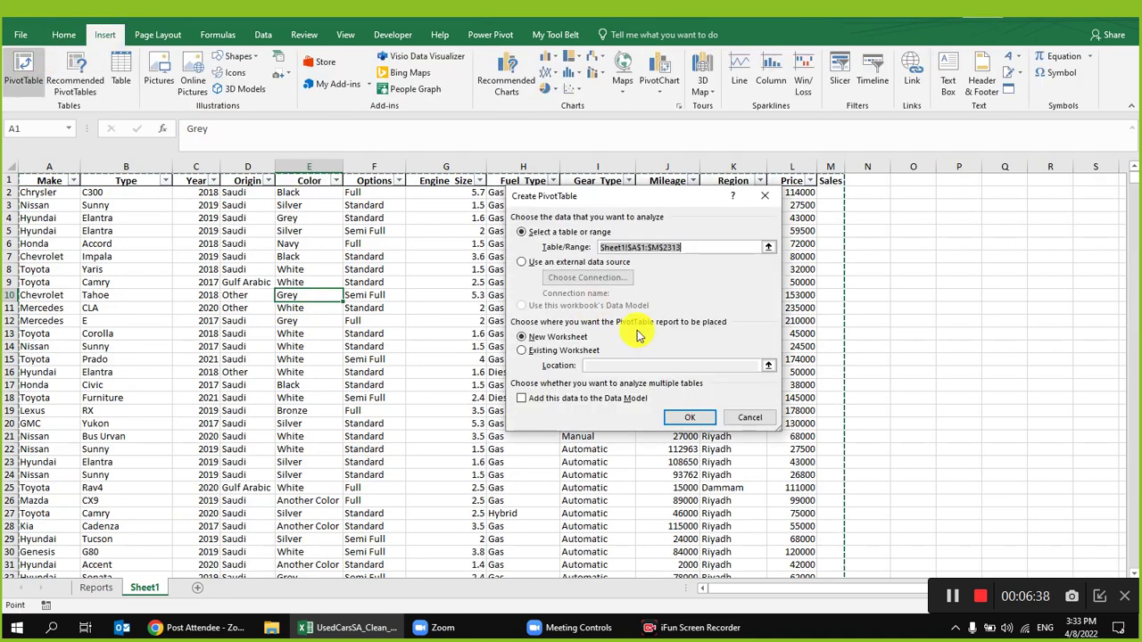
left_click(550, 355)
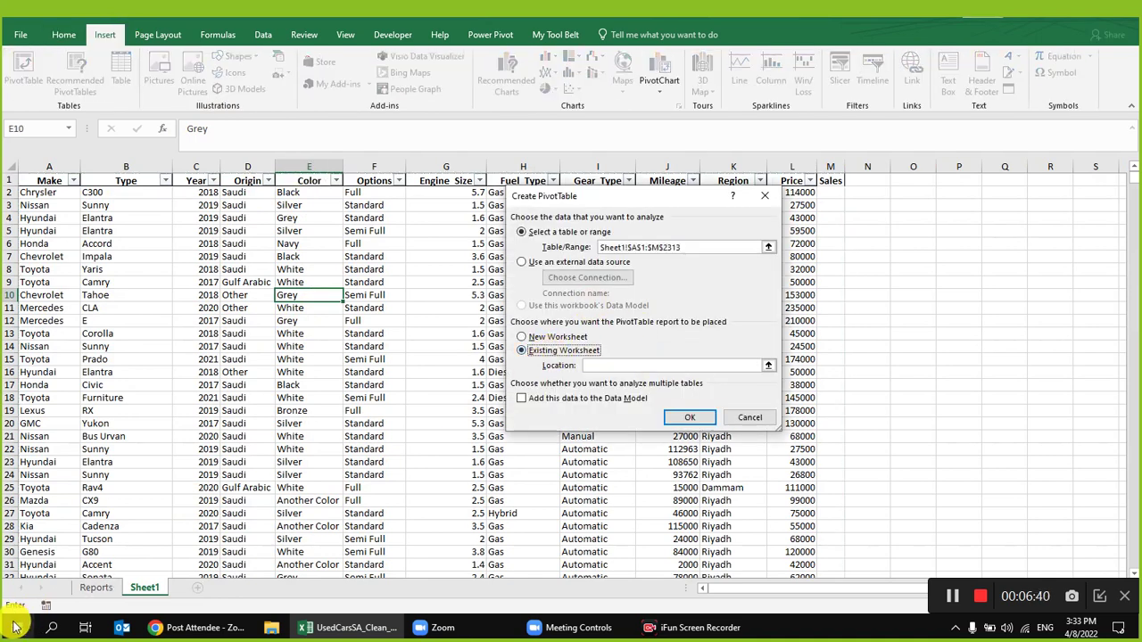
left_click(95, 588)
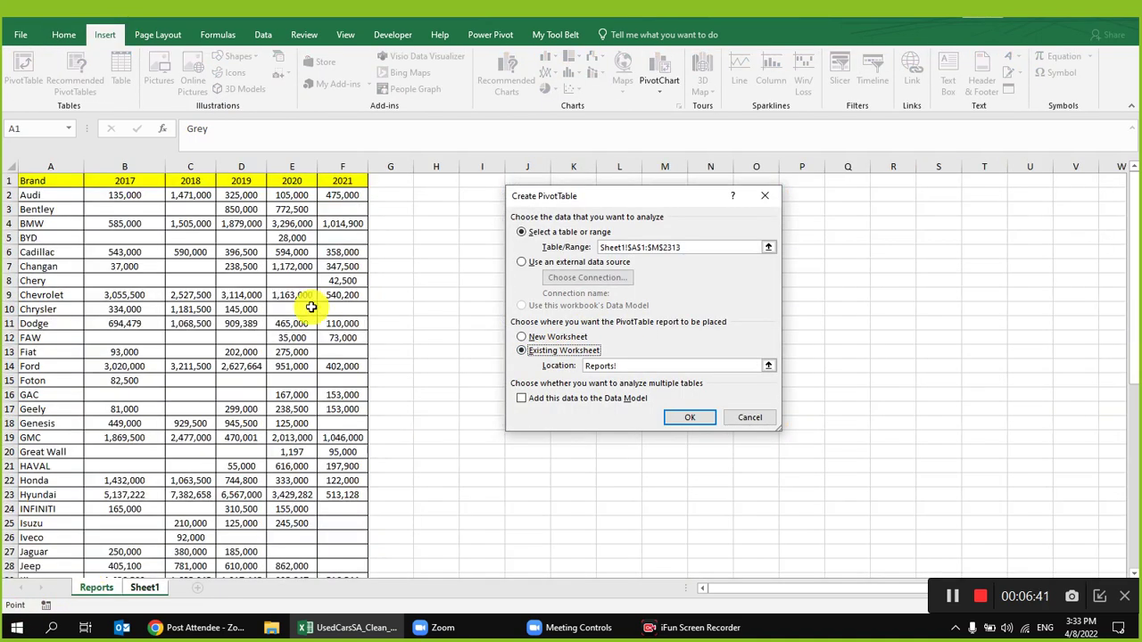
left_click(575, 181)
left_click(688, 417)
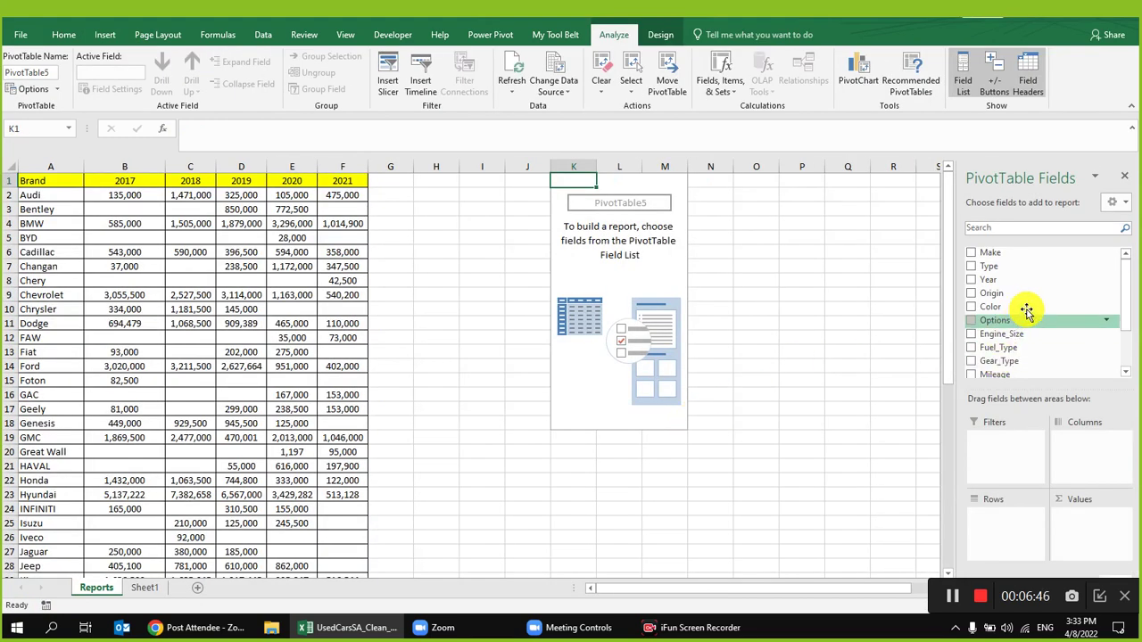
- Examine the available PivotTable fields and the Region and Make columns in the Sheet1 source data
scroll(1028, 308, "down", 2)
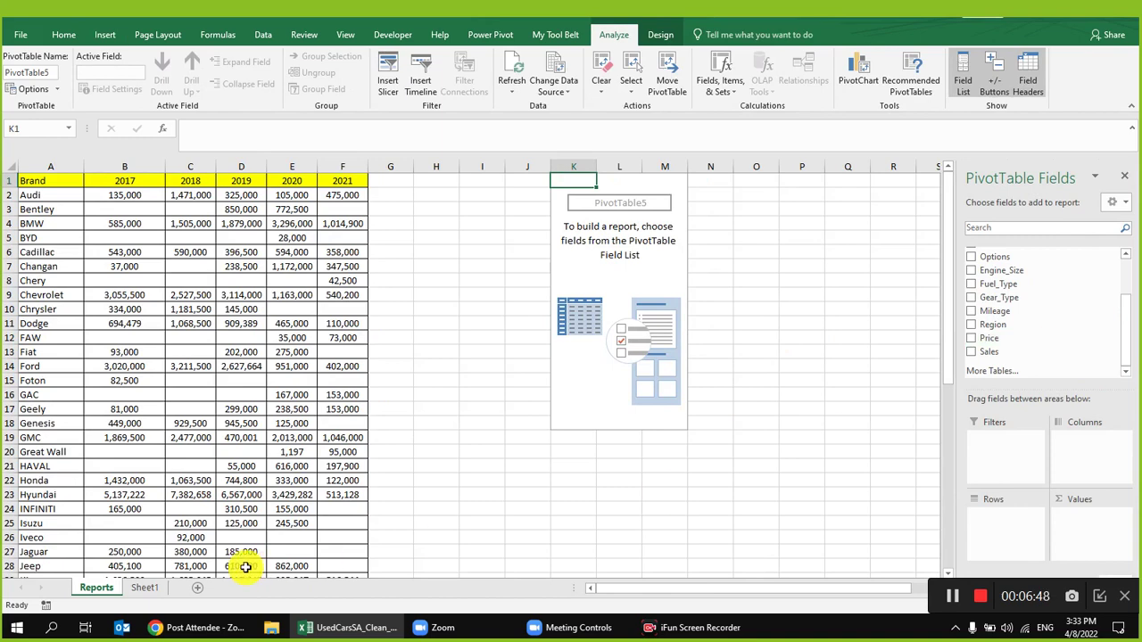
left_click(146, 588)
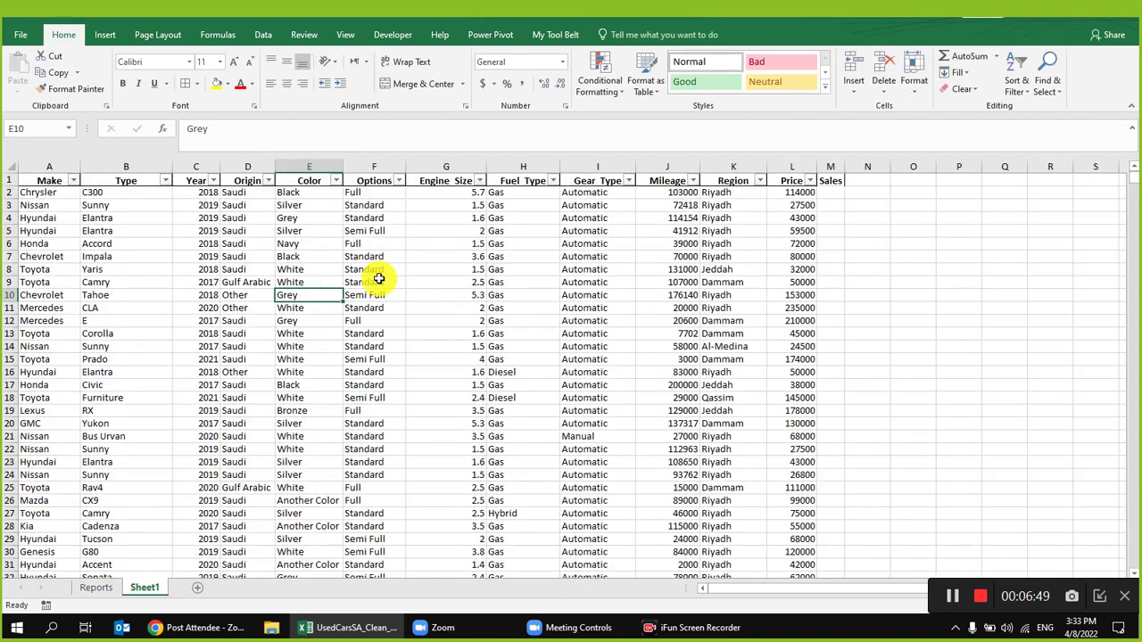
left_click(735, 205)
left_click(753, 194)
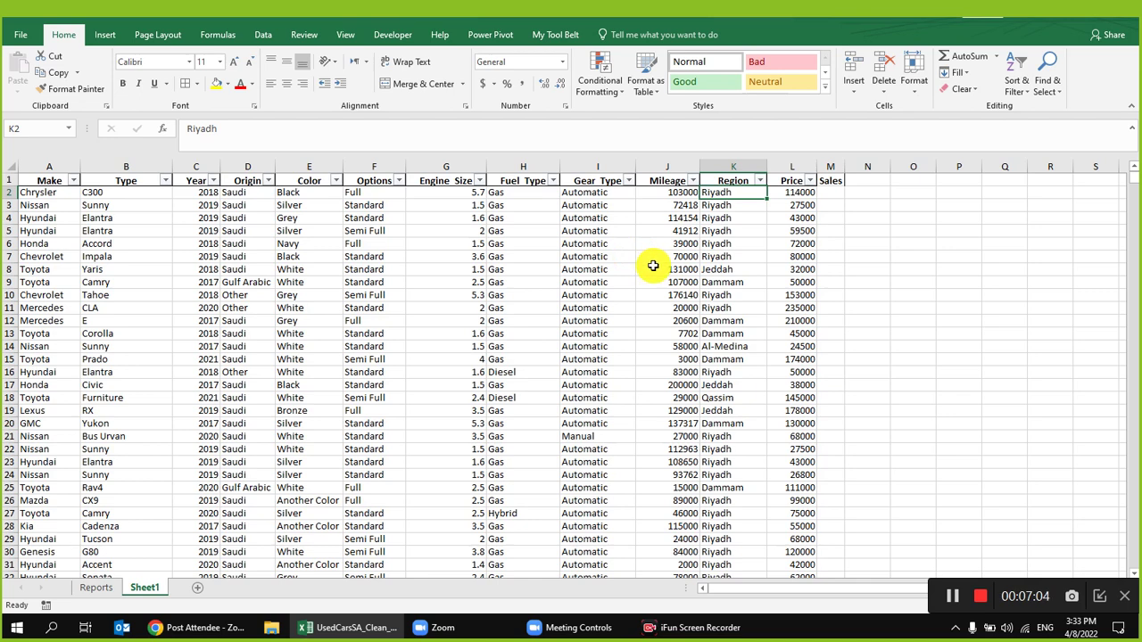
left_click(50, 192)
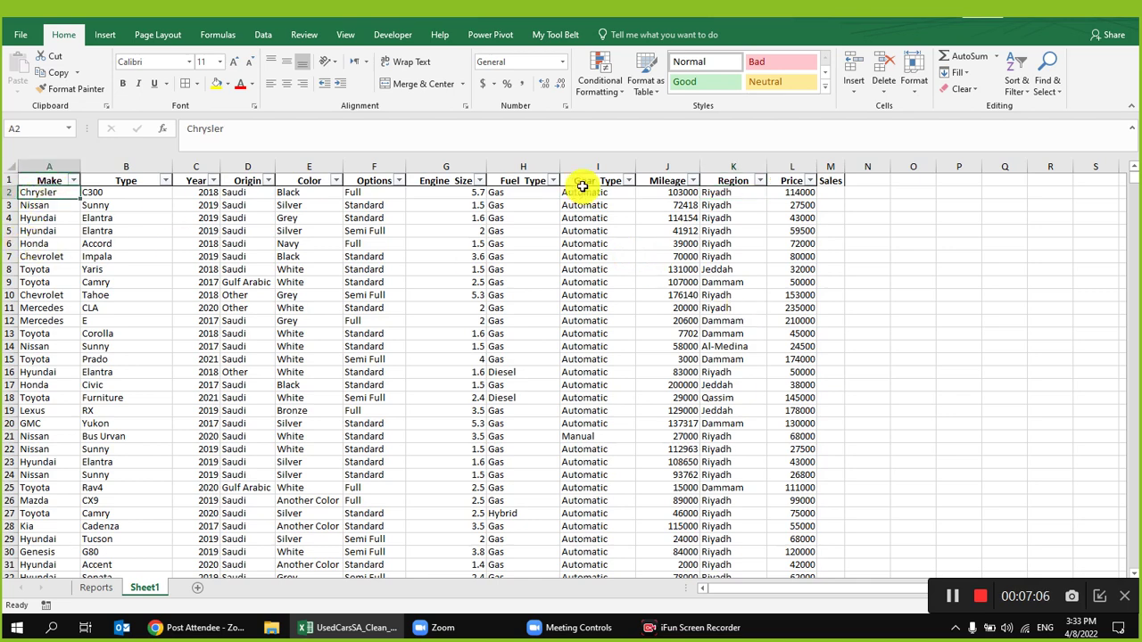
- Examine the Mileage, Gear_Type, Make and Fuel_Type columns in the Sheet1 source data
left_click(678, 219)
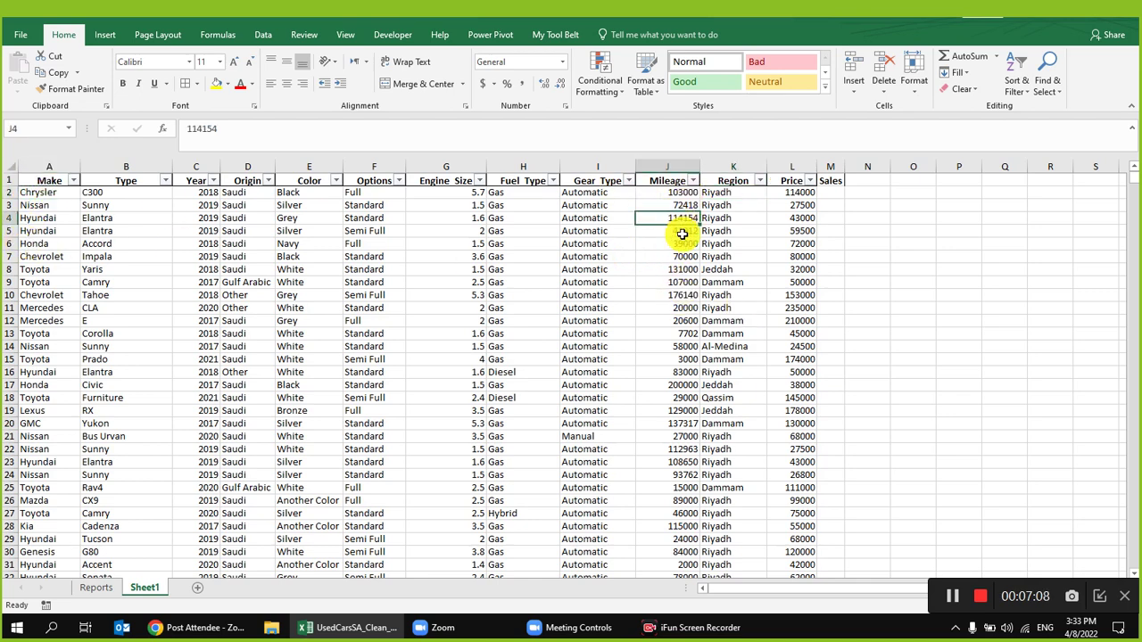
left_click(615, 204)
left_click(54, 208)
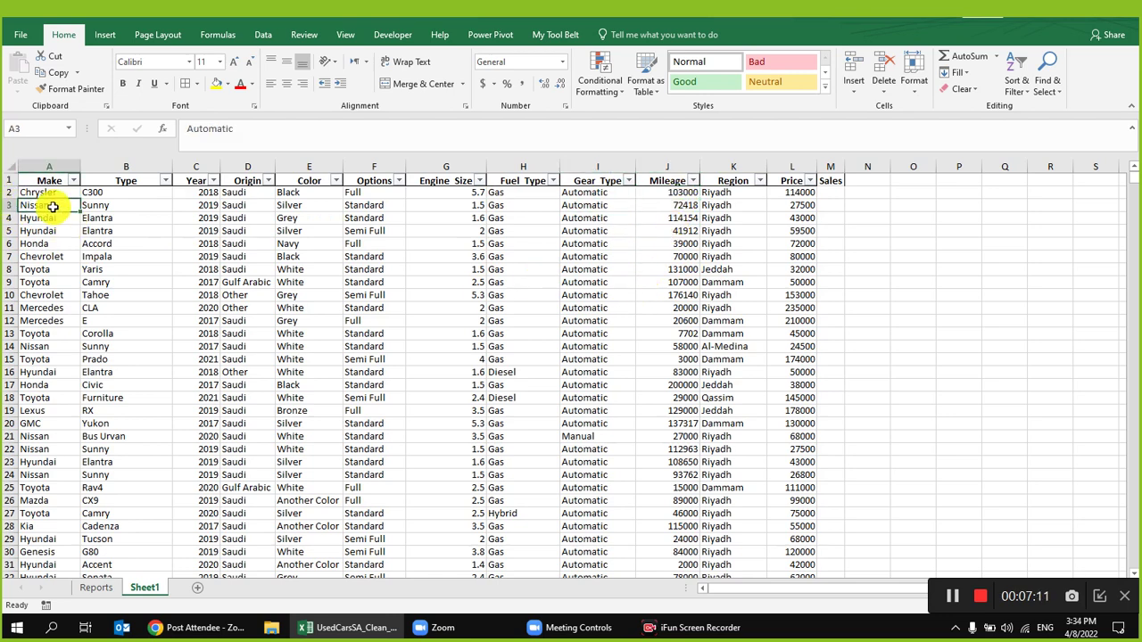
left_click(618, 190)
left_click(612, 176)
left_click_drag(612, 186, 612, 485)
left_click(530, 270)
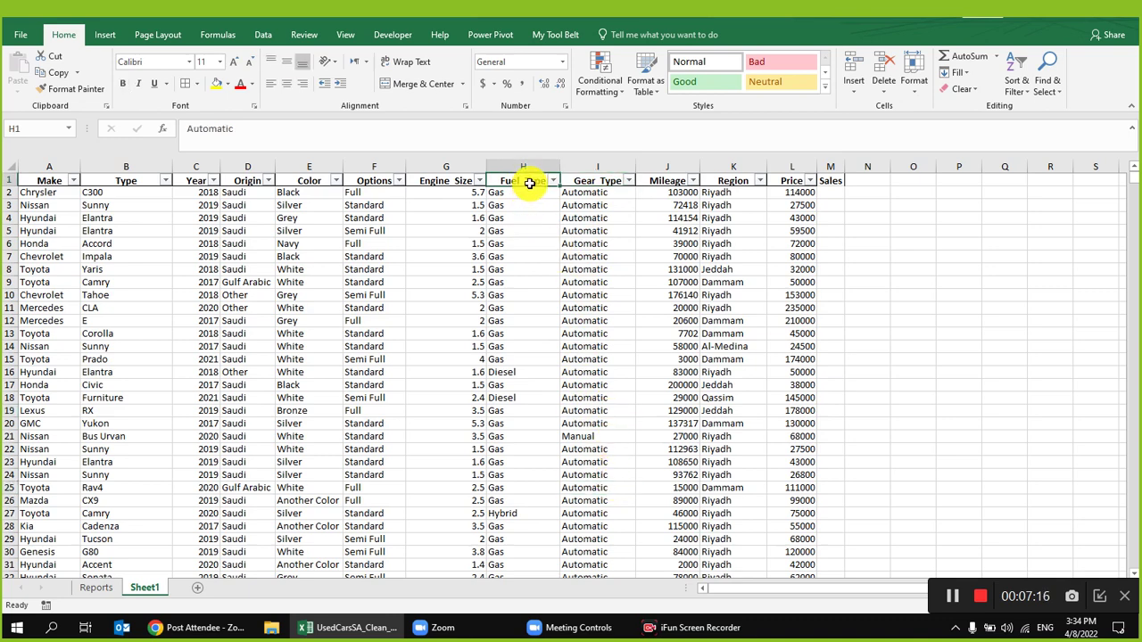
left_click(516, 435)
left_click(533, 396)
left_click(529, 218)
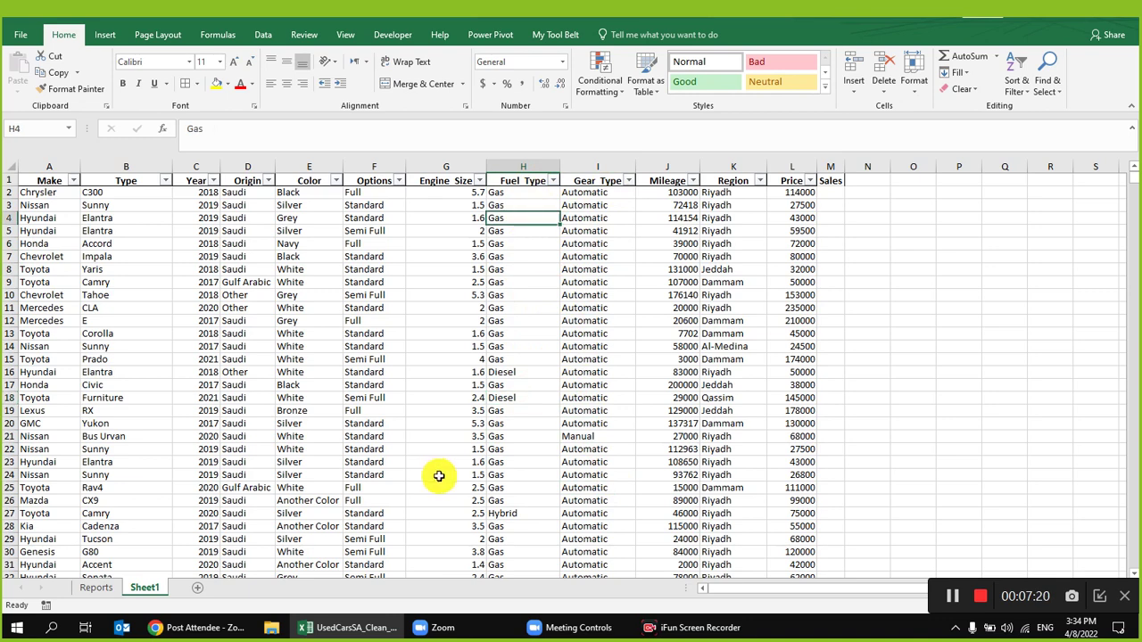
- Add Make as the row field of the empty PivotTable on the Reports sheet and check the Sheet1 source columns
left_click(99, 588)
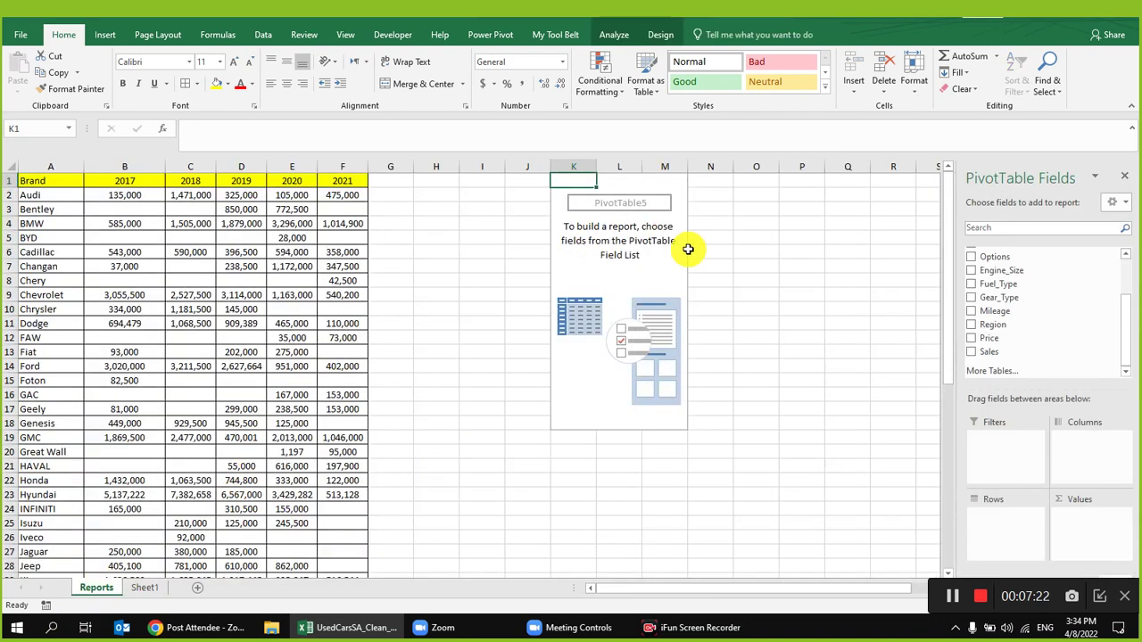
left_click_drag(1025, 255, 1020, 524)
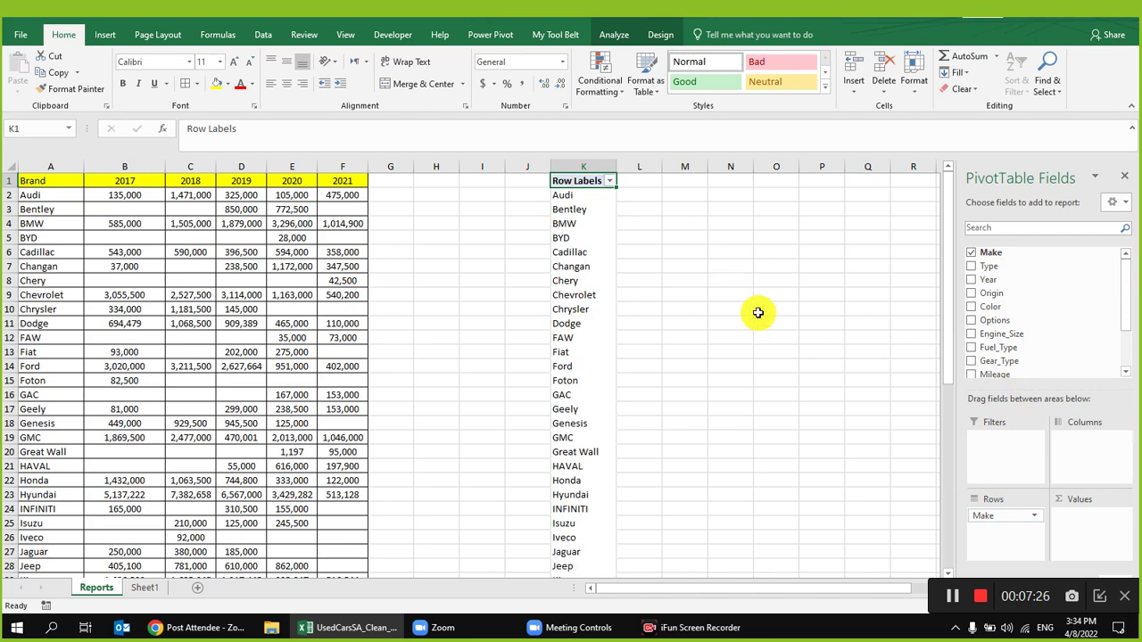
left_click(144, 587)
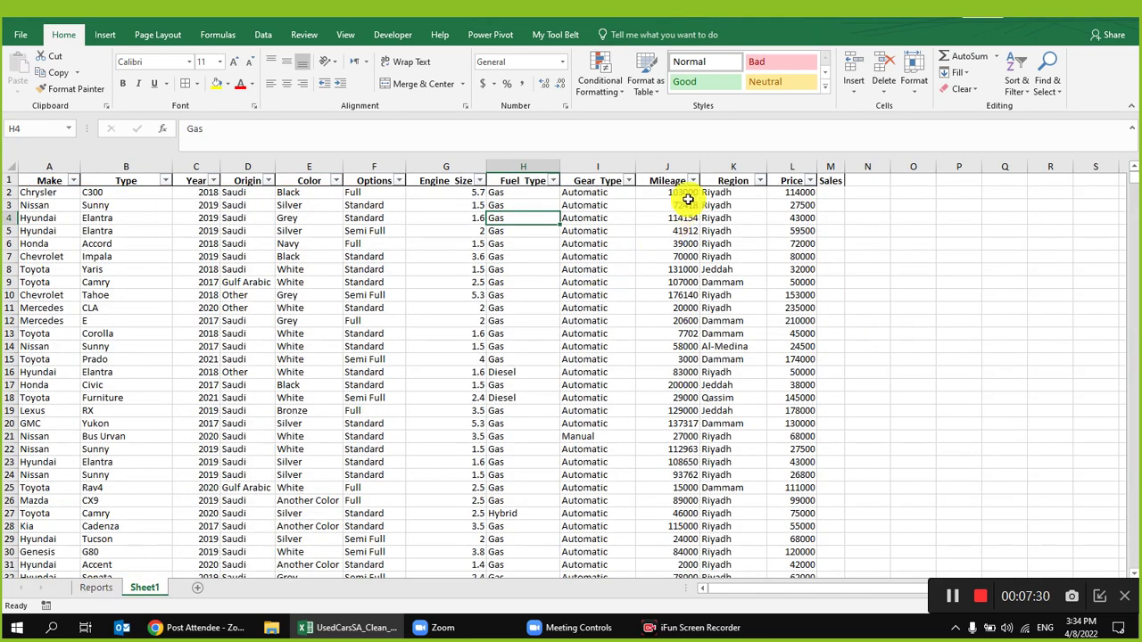
left_click(96, 588)
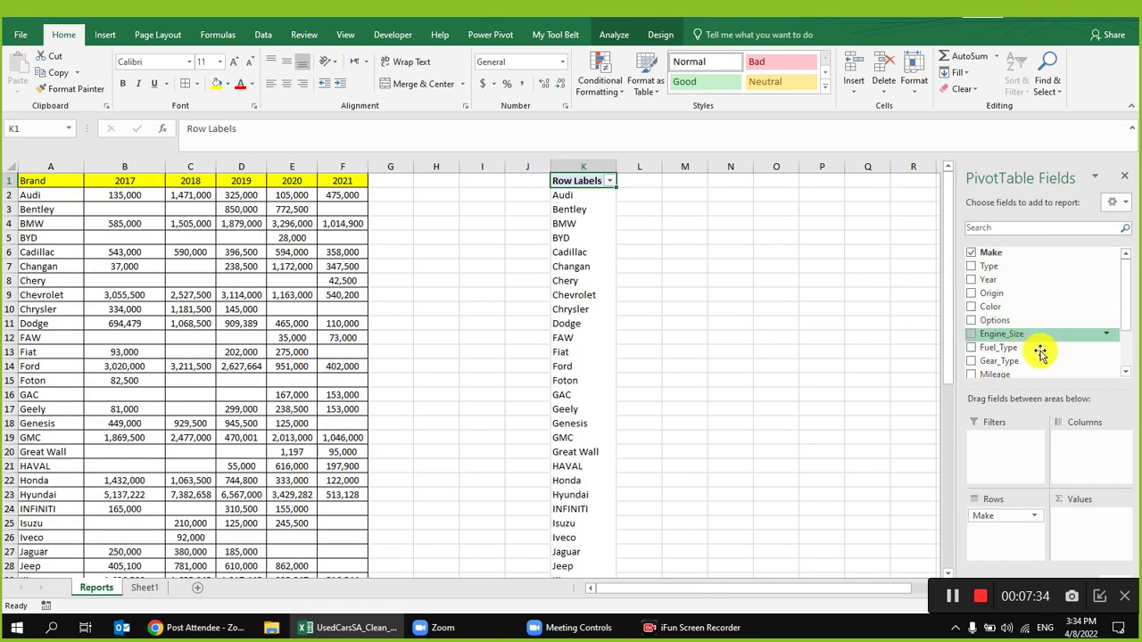
- Try adding Engine_Size as a second row field beneath Make in the PivotTable
scroll(1028, 321, "down", 3)
scroll(1023, 339, "up", 3)
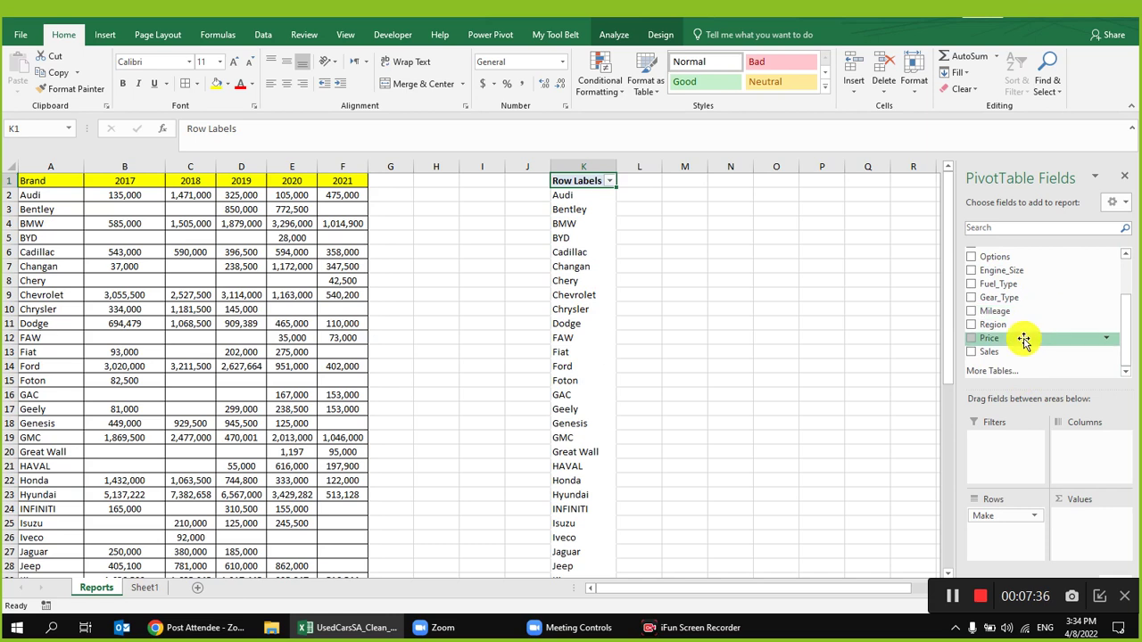
left_click_drag(1023, 334, 1026, 534)
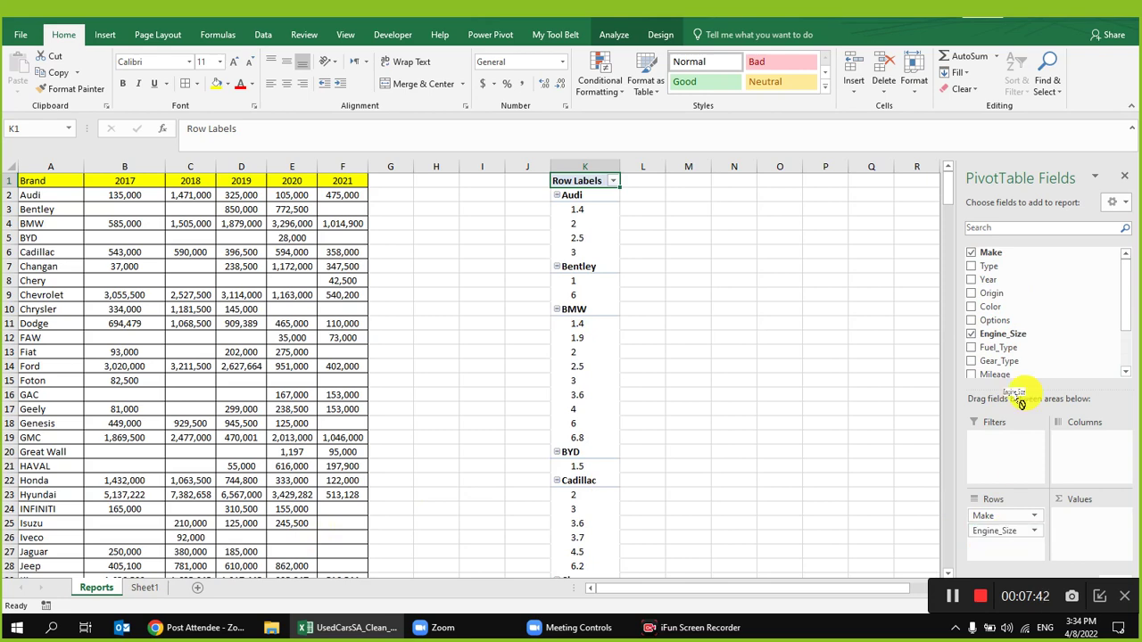
left_click_drag(1022, 403, 1020, 406)
- Check Gear_Type in the Sheet1 data, and set the Reports PivotTable to count Make with Gear_Type across the columns
left_click(145, 587)
left_click(609, 180)
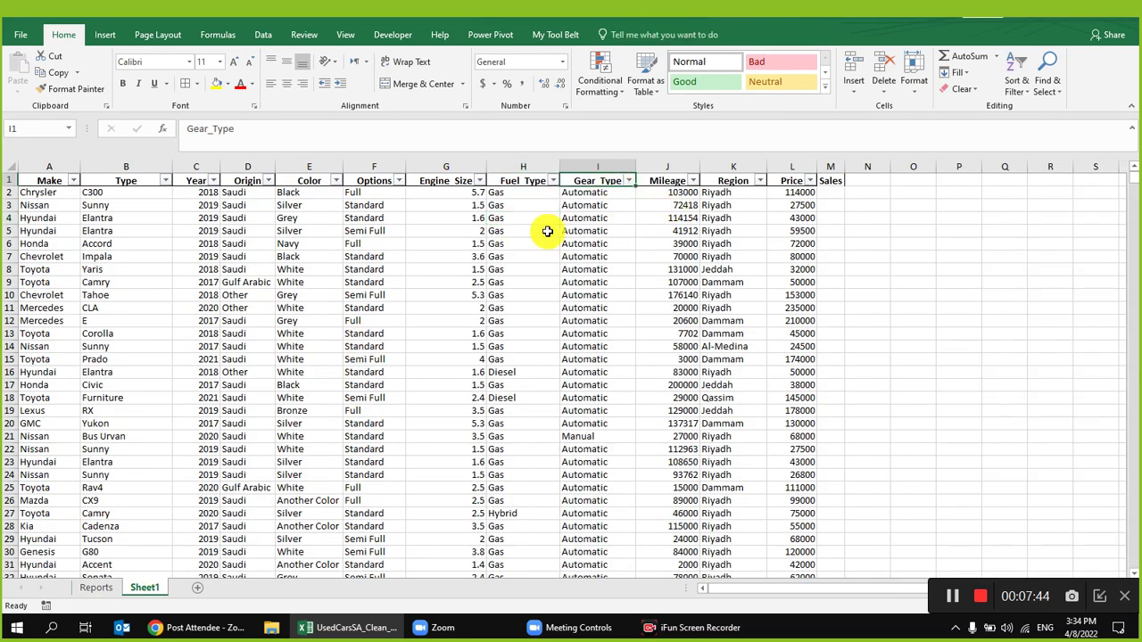
left_click(97, 588)
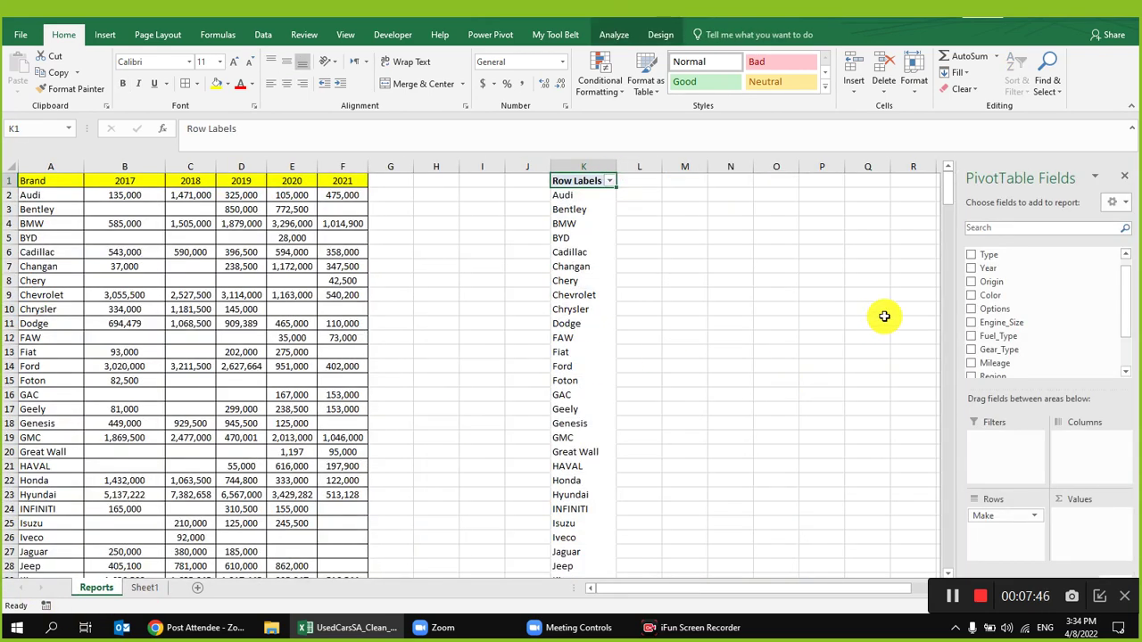
left_click_drag(1091, 339, 1035, 464)
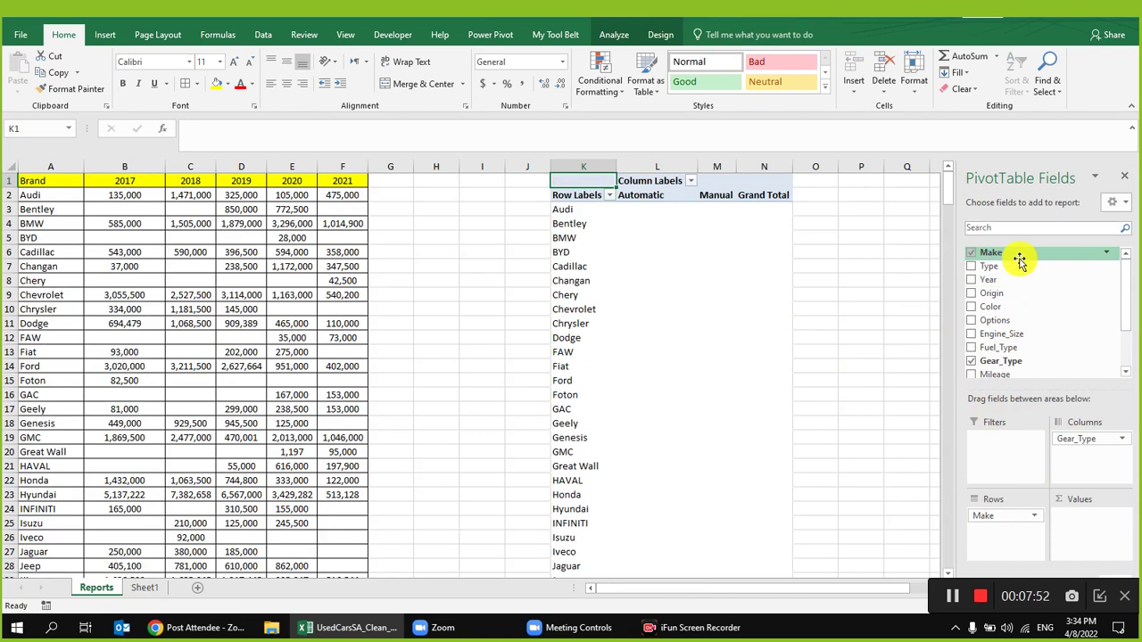
left_click_drag(1016, 256, 1094, 535)
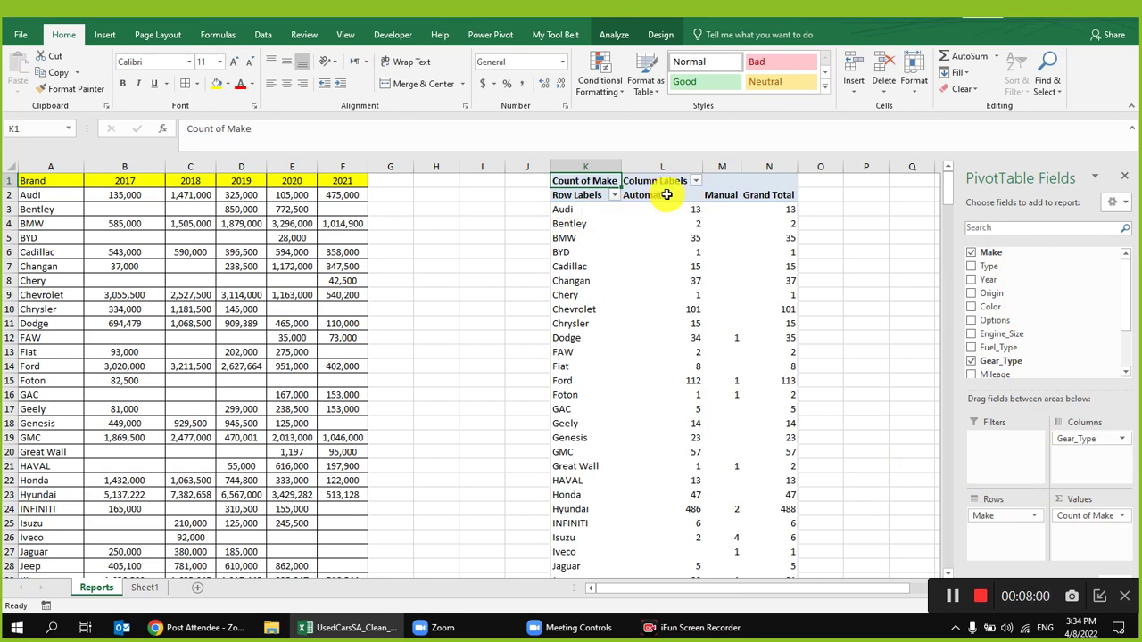
- Examine the automatic and manual gear counts per make in the PivotTable, including the Dodge, Other and Toyota rows
left_click(571, 337)
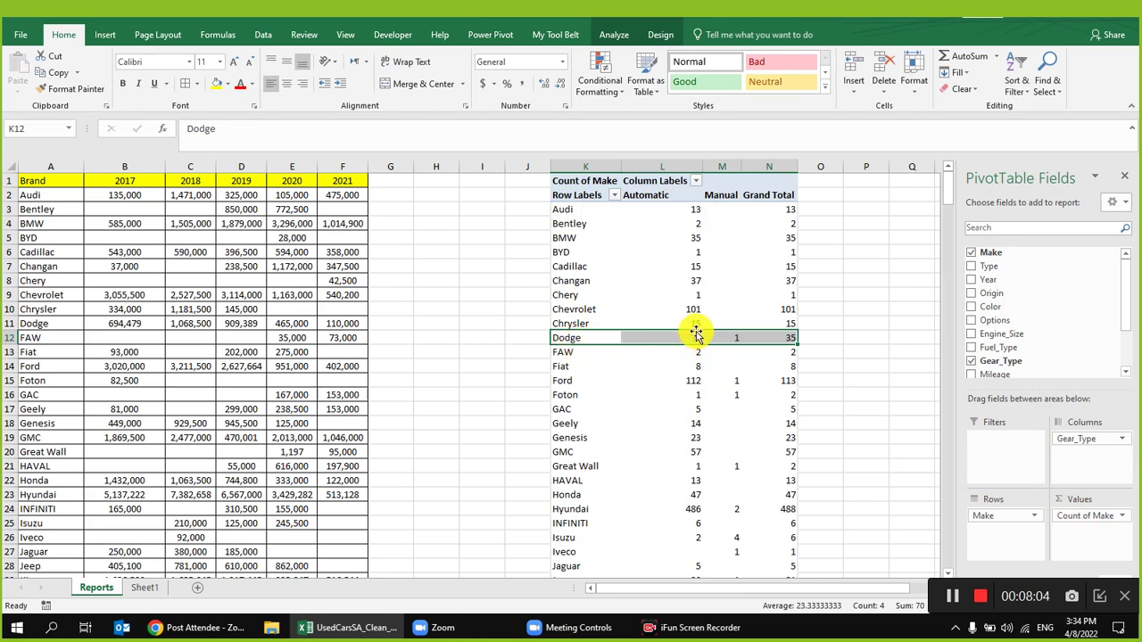
left_click(727, 337)
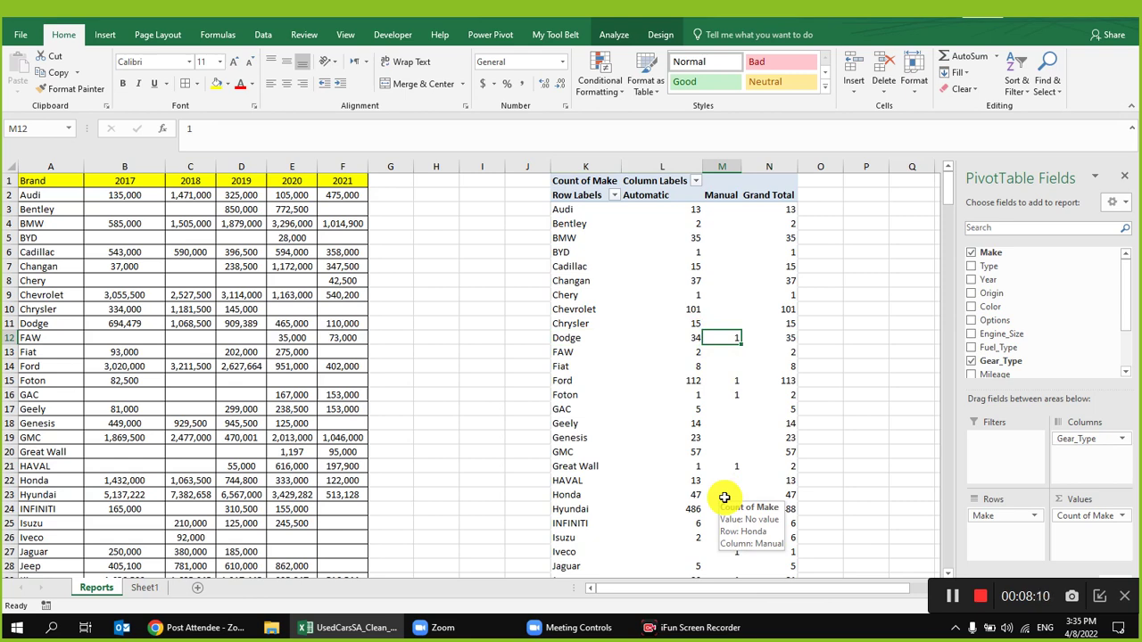
scroll(725, 497, "down", 8)
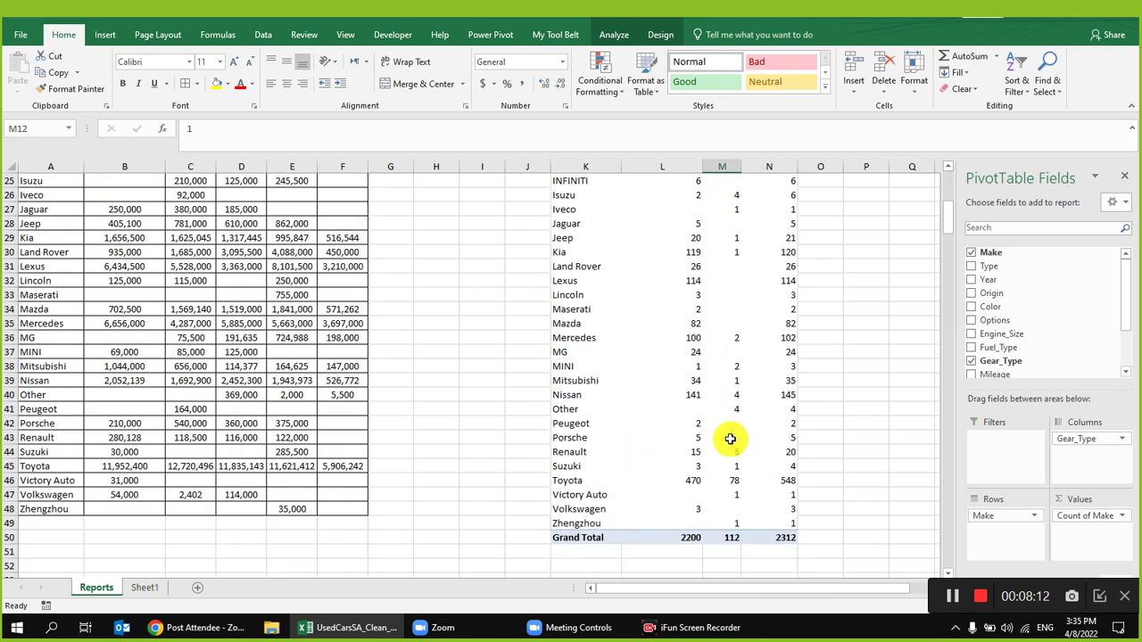
left_click(730, 407)
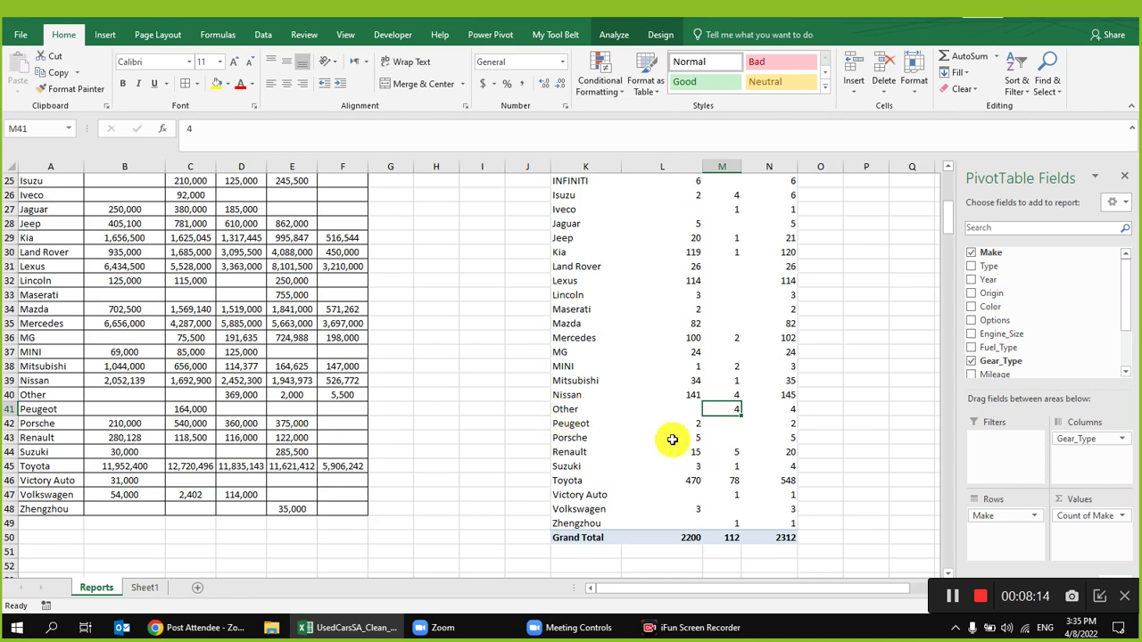
left_click(731, 482)
left_click(560, 481)
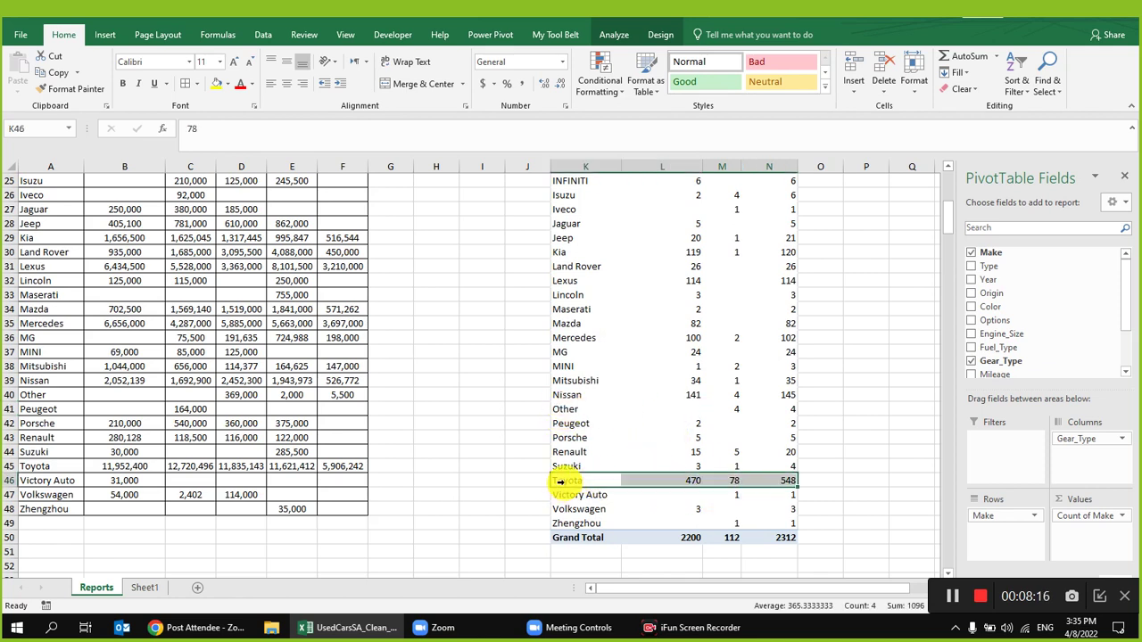
left_click(687, 482)
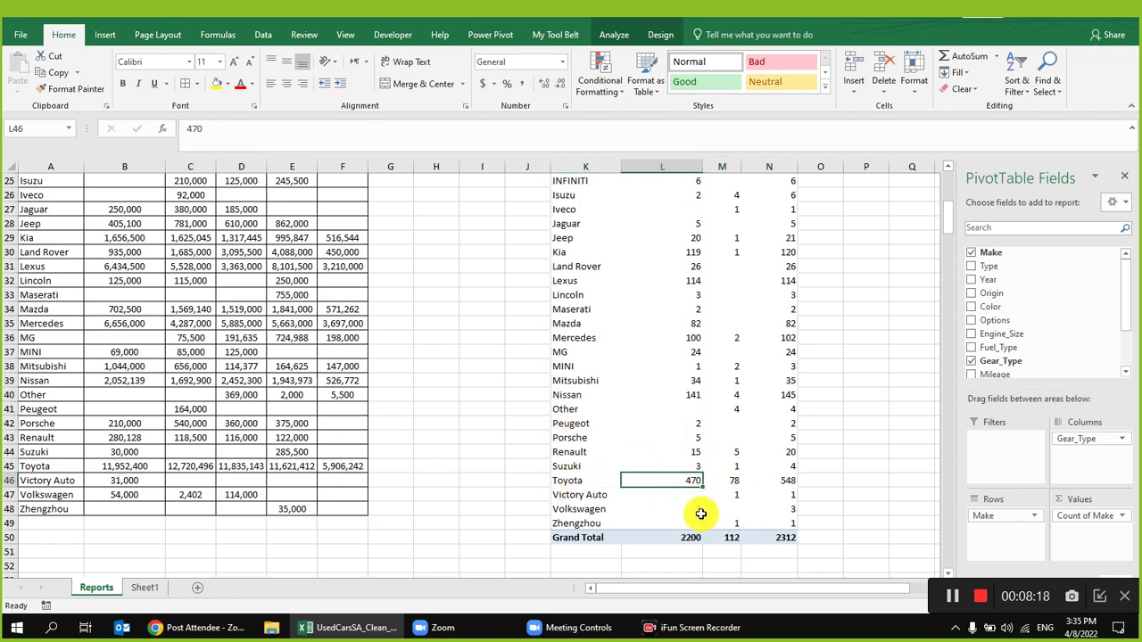
left_click(731, 481)
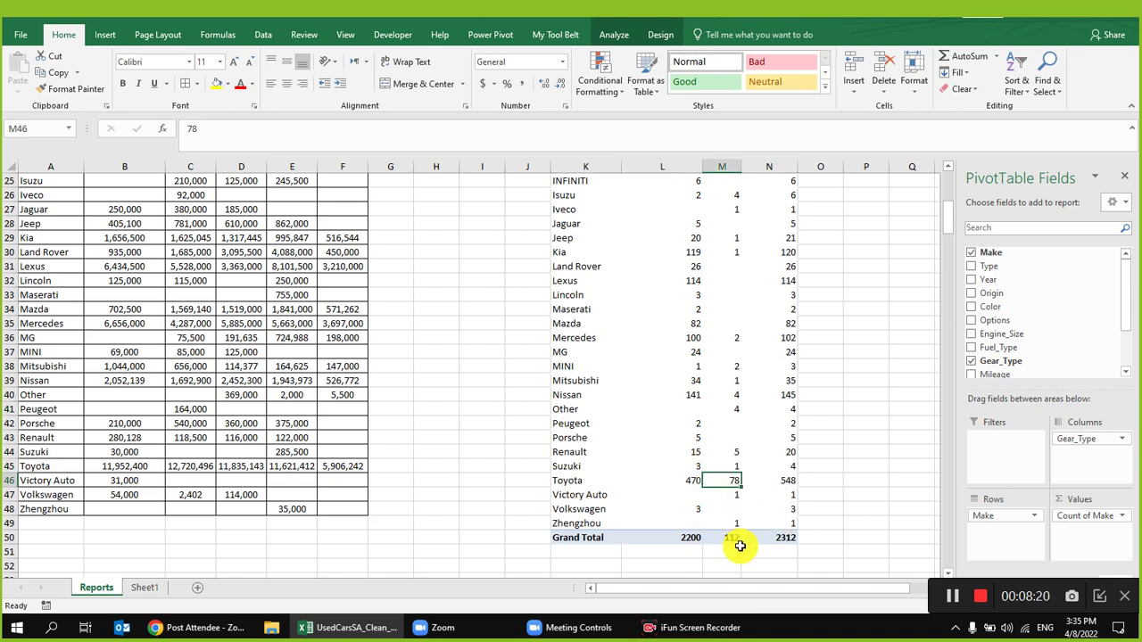
scroll(696, 491, "up", 8)
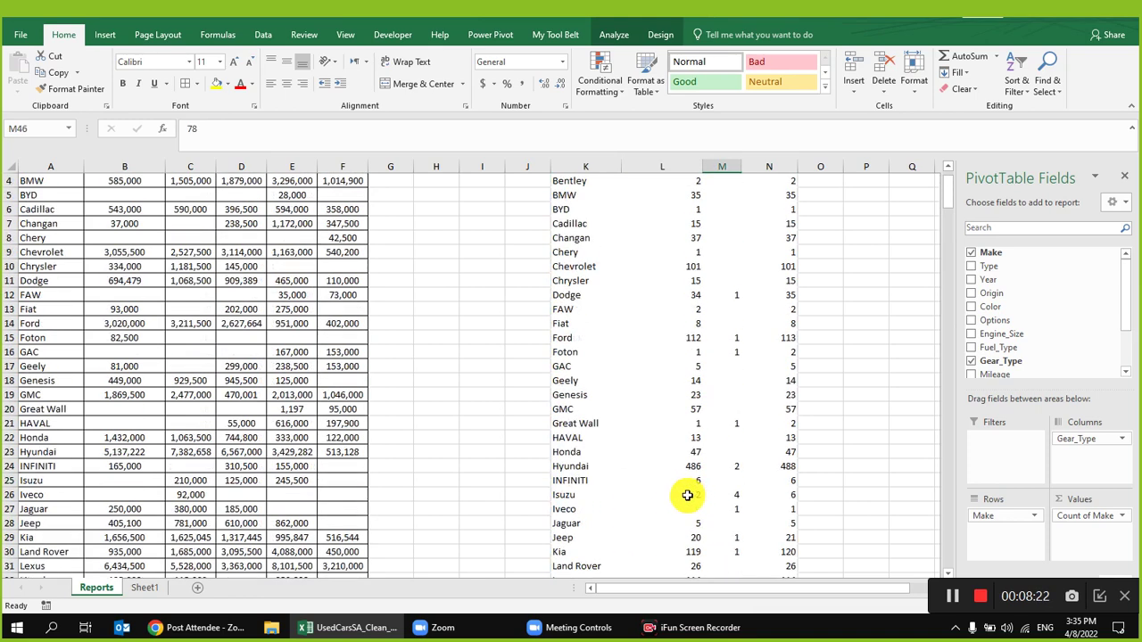
- Delete all Sheet1 rows from row 100 down to the end of the sheet
left_click(146, 588)
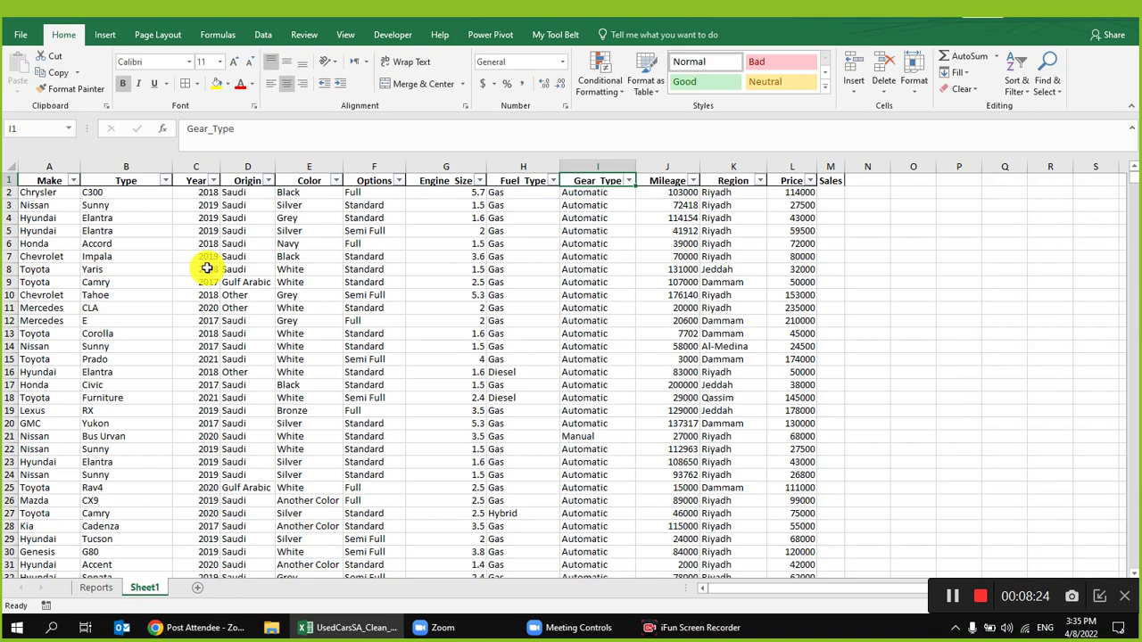
scroll(206, 269, "down", 9)
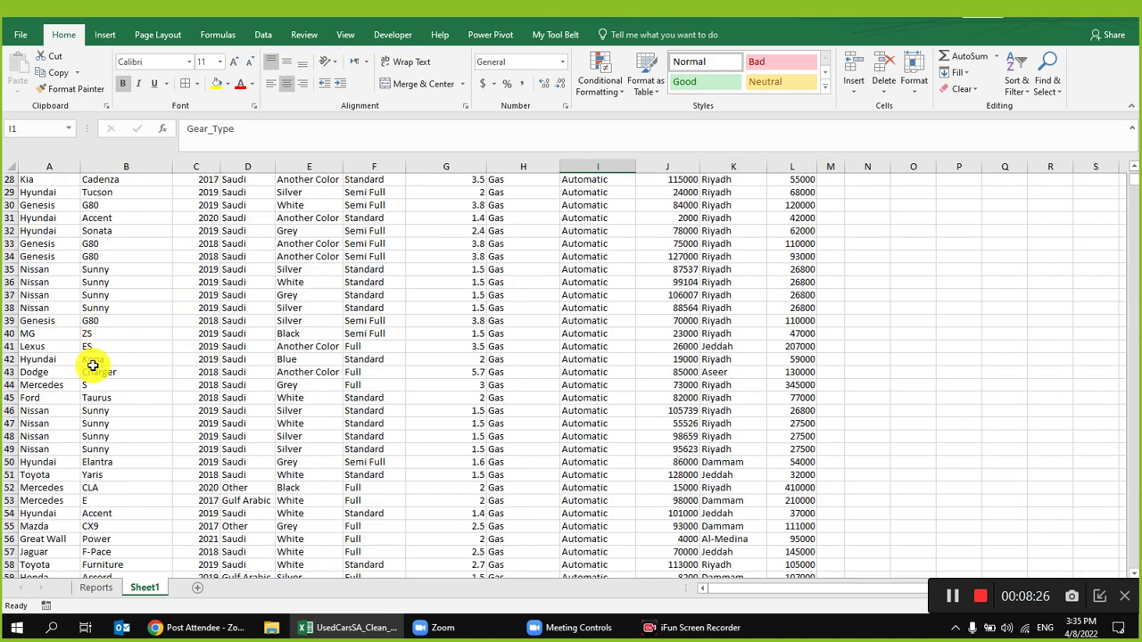
scroll(106, 363, "down", 1)
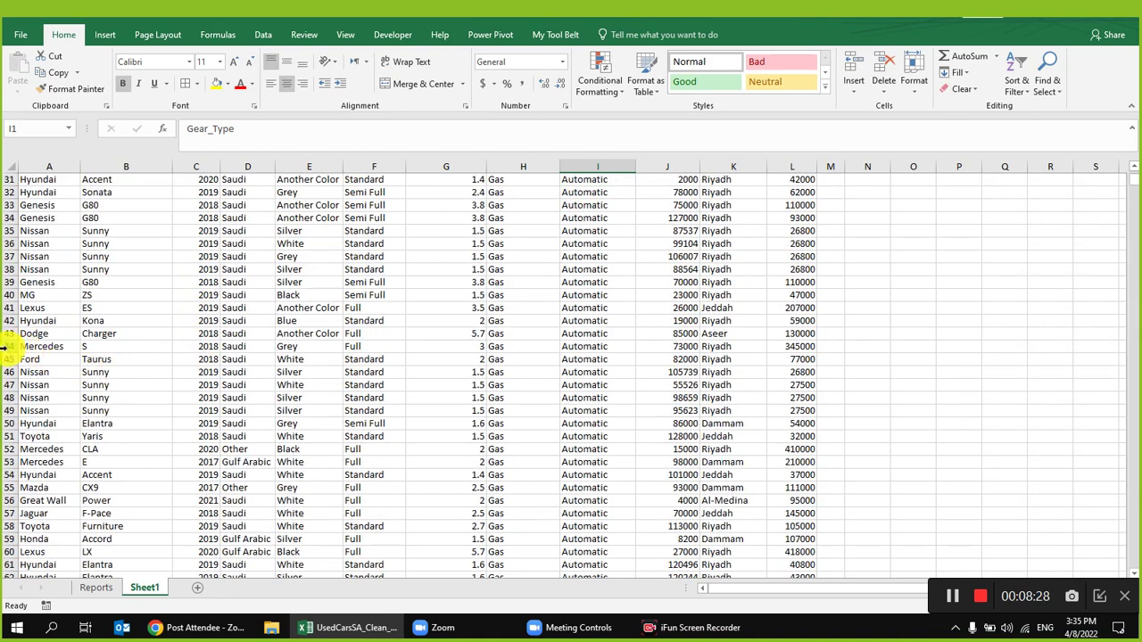
scroll(52, 397, "down", 20)
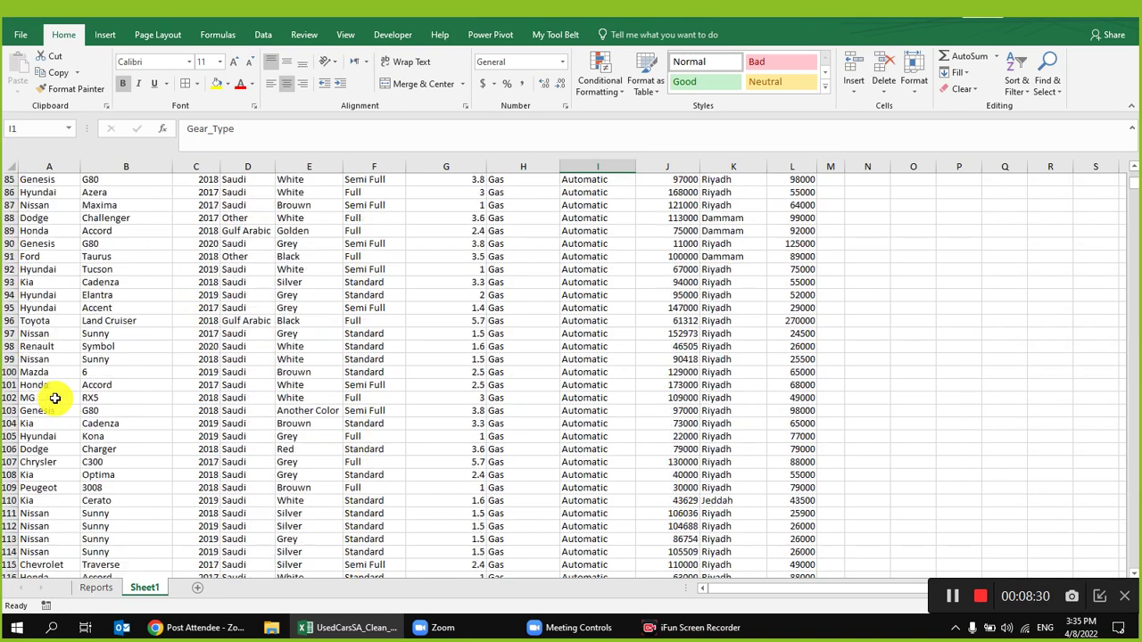
scroll(53, 399, "up", 2)
left_click_drag(4, 336, 4, 636)
right_click(45, 385)
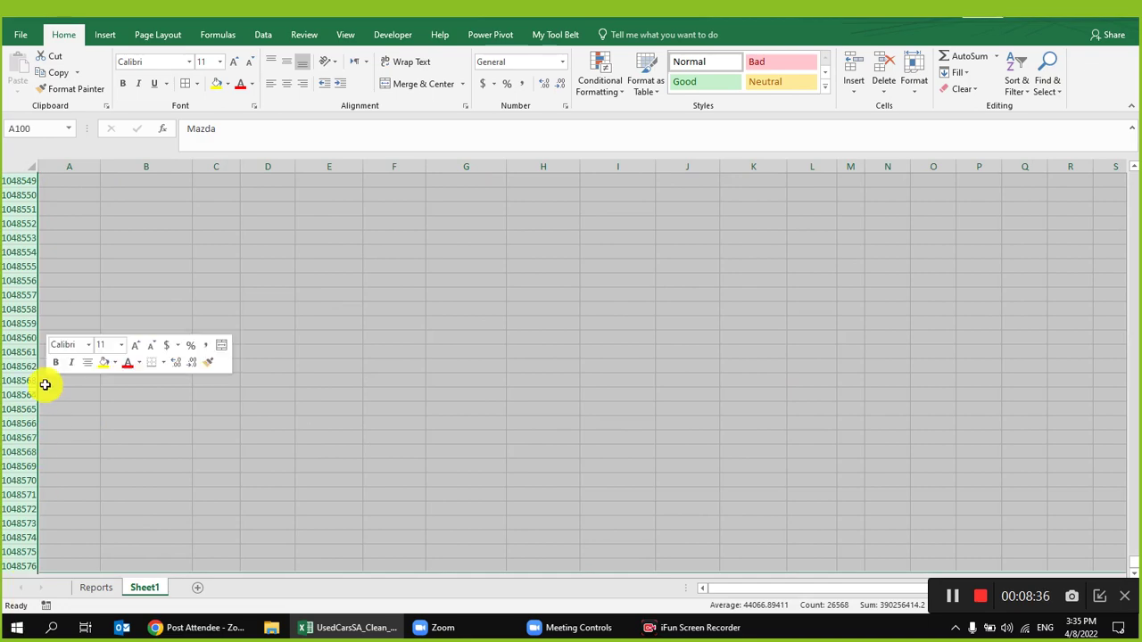
left_click(96, 506)
left_click(356, 332)
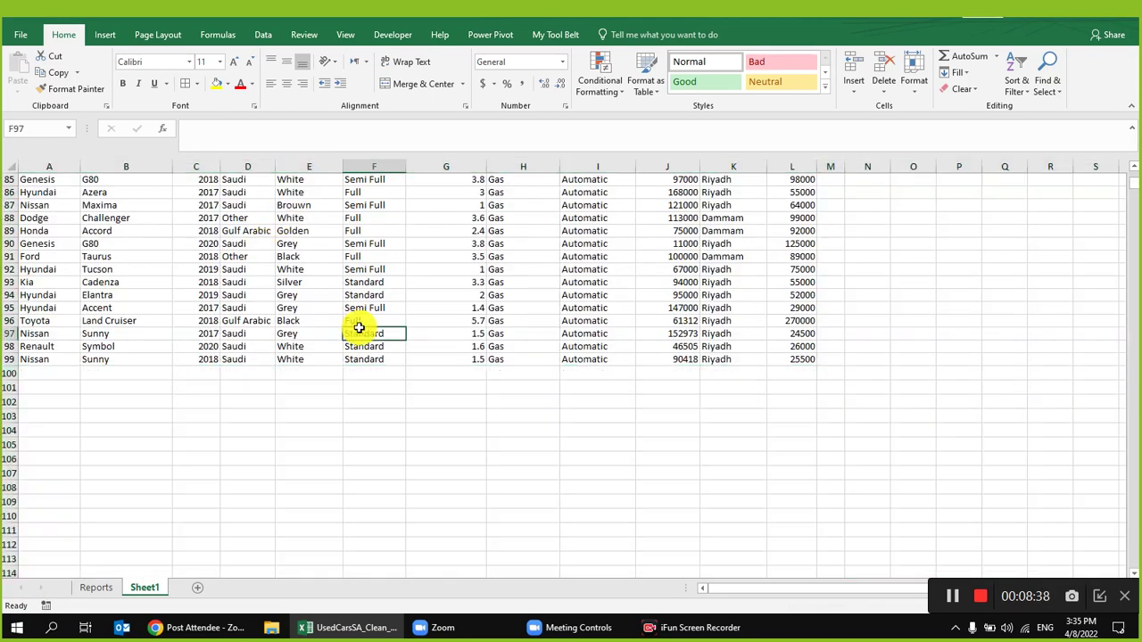
scroll(356, 348, "up", 4)
- Refresh the gear-type PivotTable on the Reports sheet to pick up the reduced source data
left_click(97, 587)
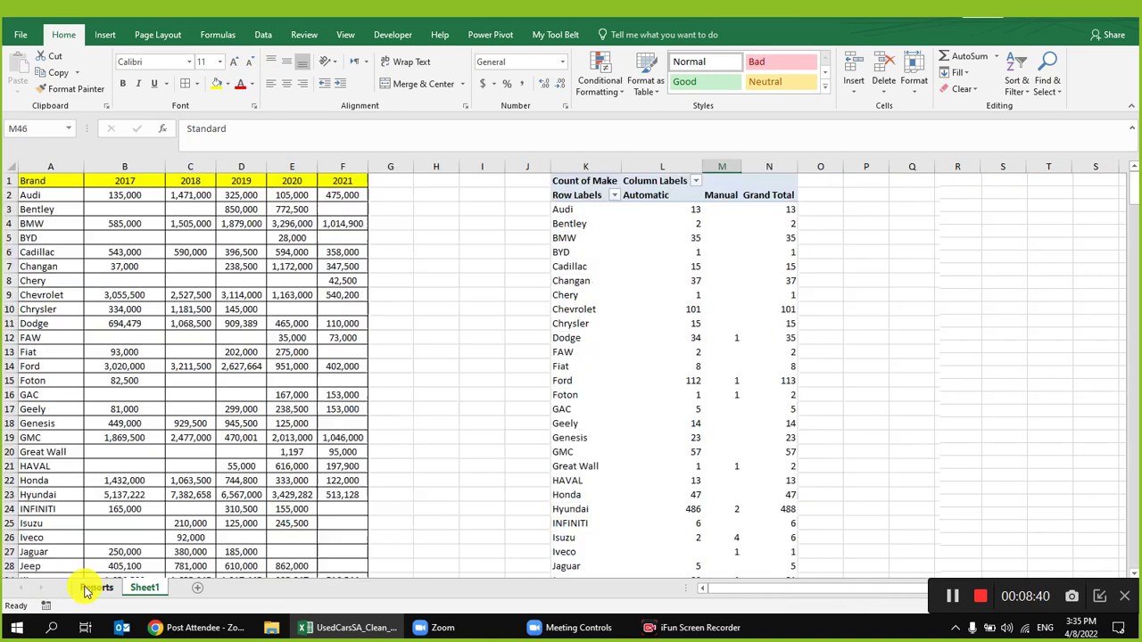
left_click(190, 237)
left_click(689, 222)
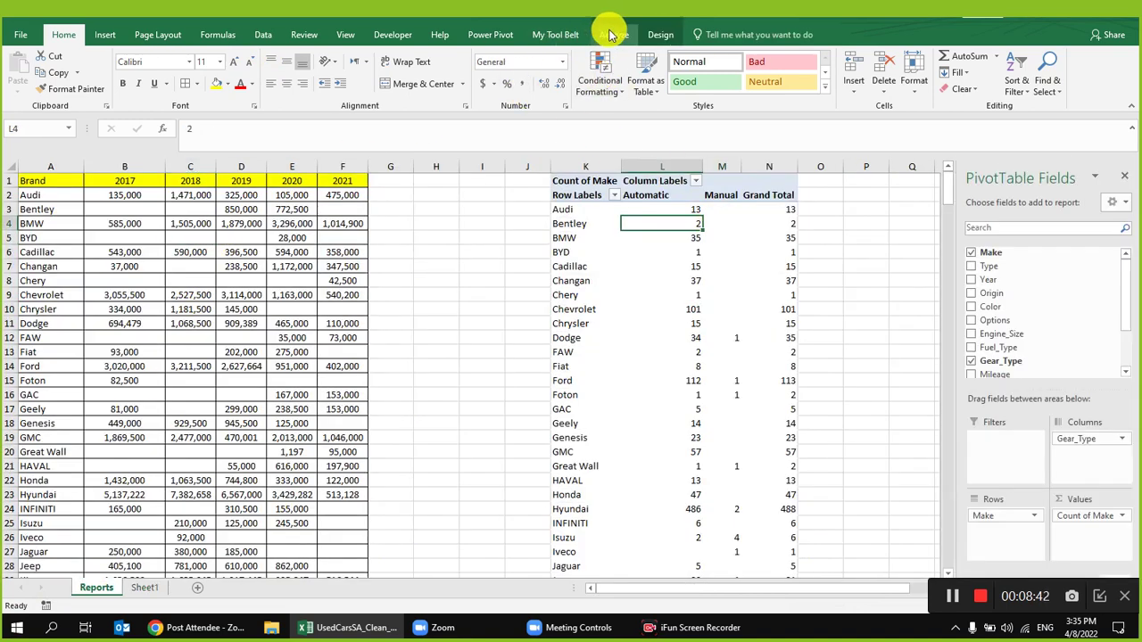
left_click(614, 34)
left_click(522, 62)
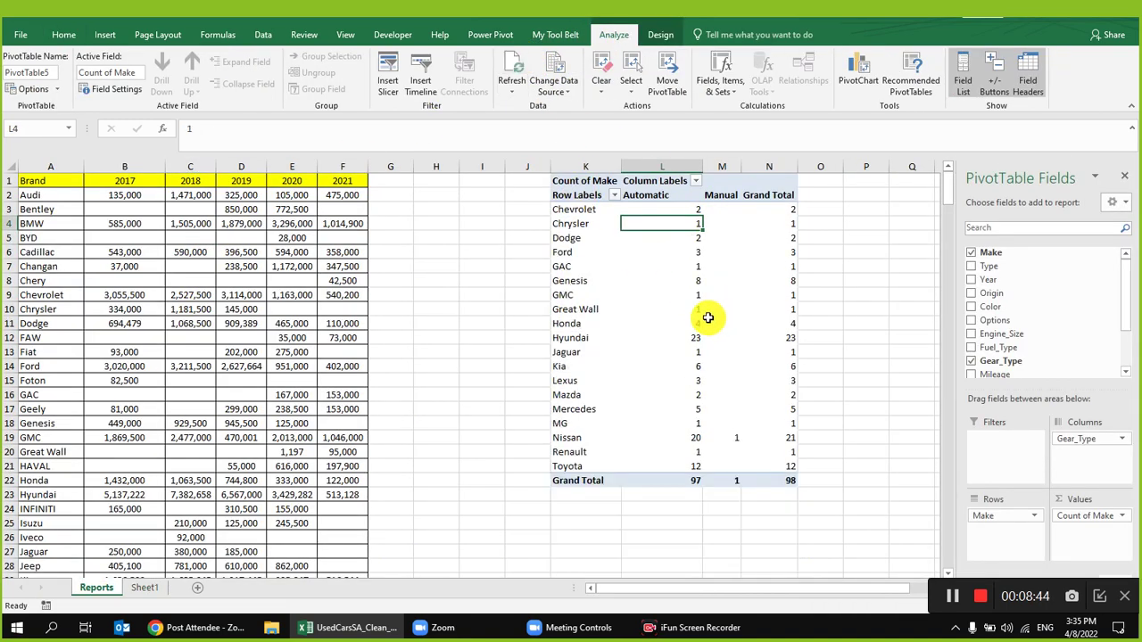
left_click(710, 319)
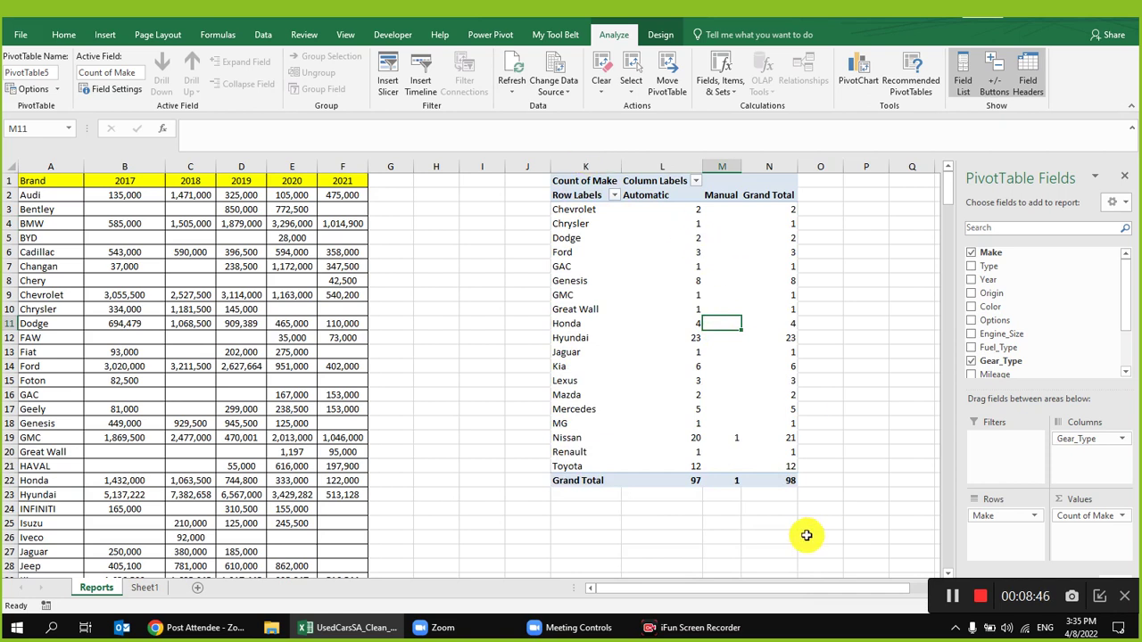
- Remove Gear_Type from the PivotTable columns and replace the Make count in the values with a count of Fuel_Type
mouse_move(1084, 516)
left_mouse_down()
mouse_move(1045, 319)
mouse_move(1053, 450)
mouse_move(1097, 530)
left_mouse_up()
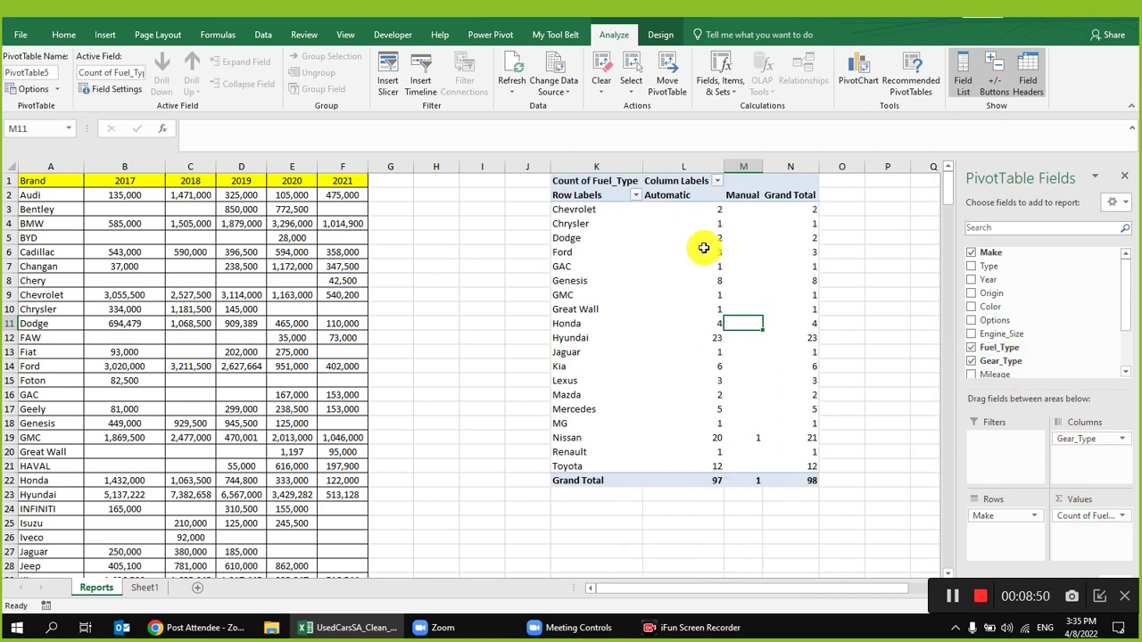
left_click_drag(1084, 516, 1025, 360)
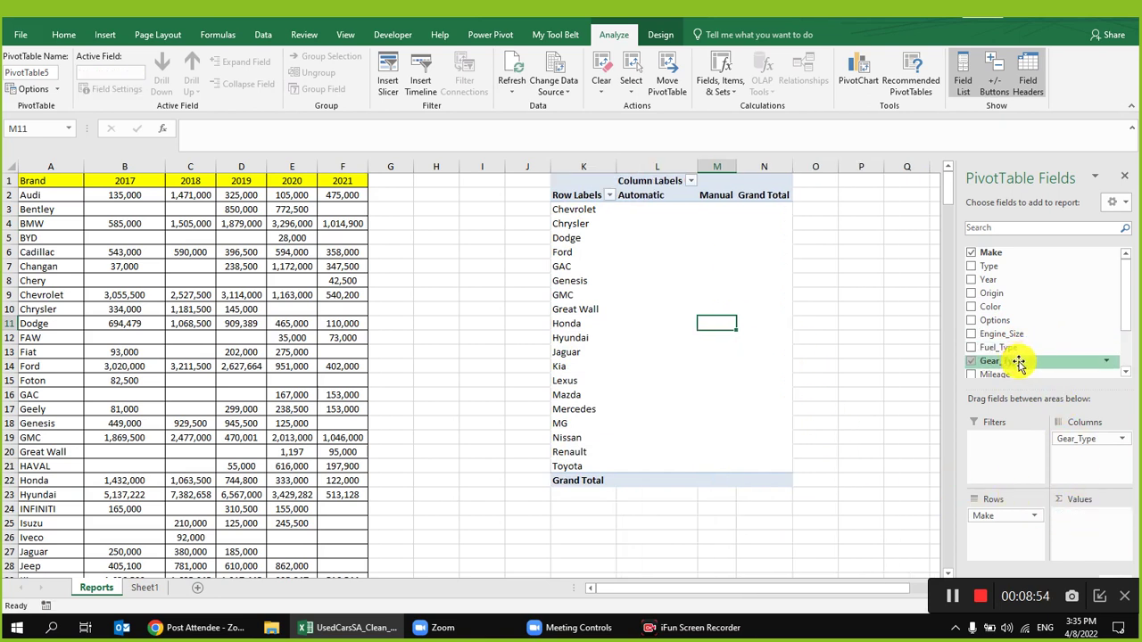
left_click(972, 361)
left_click_drag(997, 355, 1083, 536)
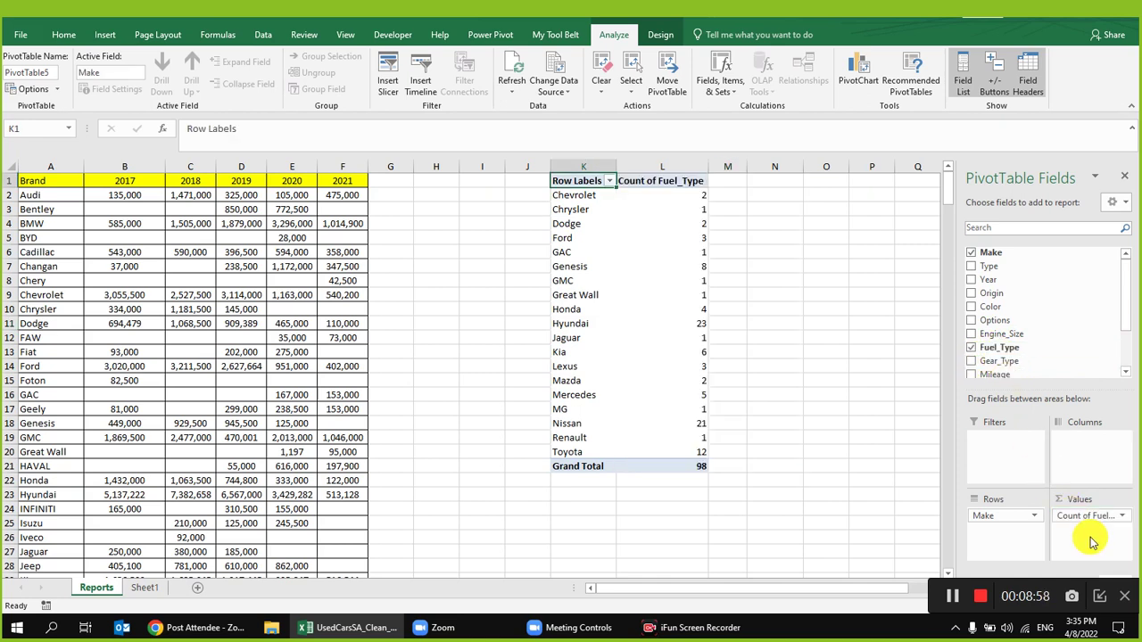
- Move Fuel_Type to the PivotTable columns, put a count of Make in the values, and check the Toyota and Hyundai rows
left_click_drag(1075, 515, 1087, 457)
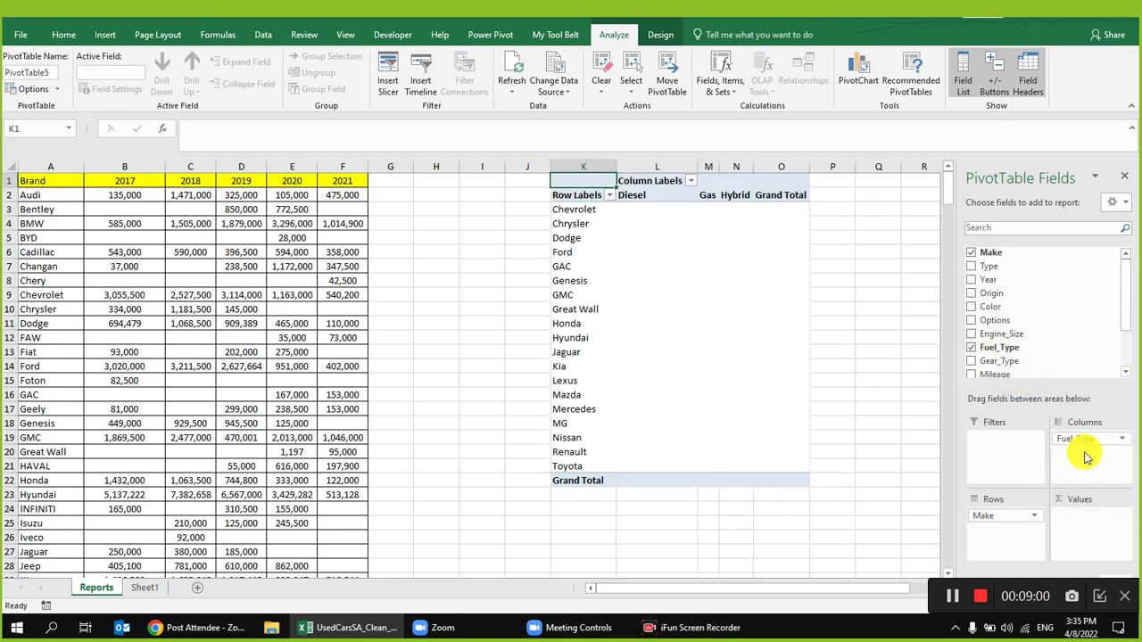
left_click_drag(1022, 256, 1086, 537)
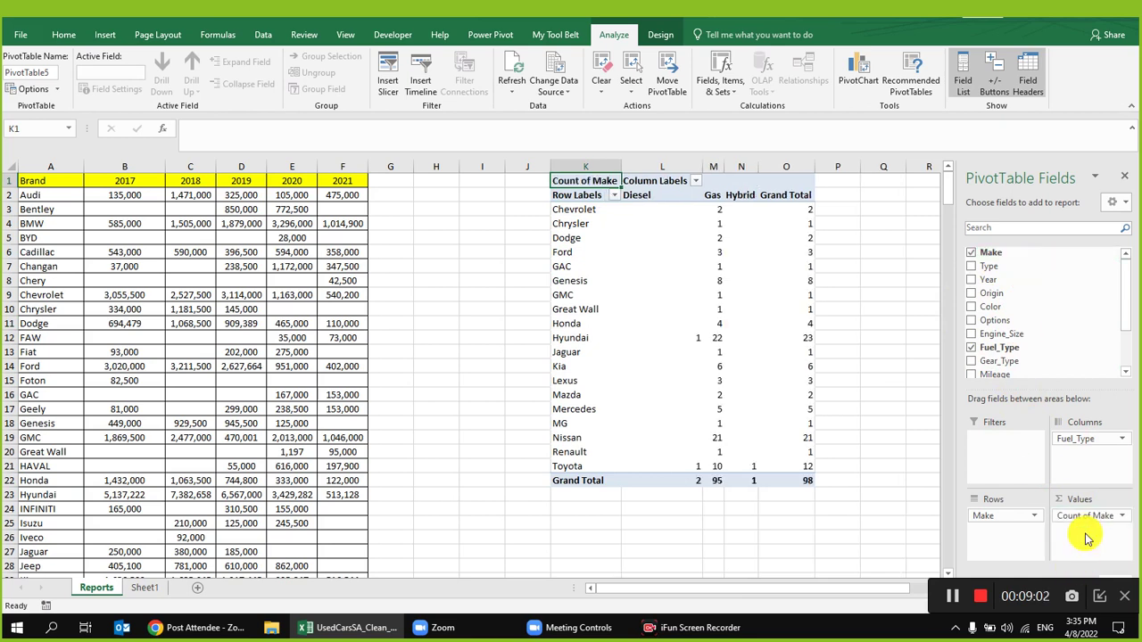
left_click(753, 466)
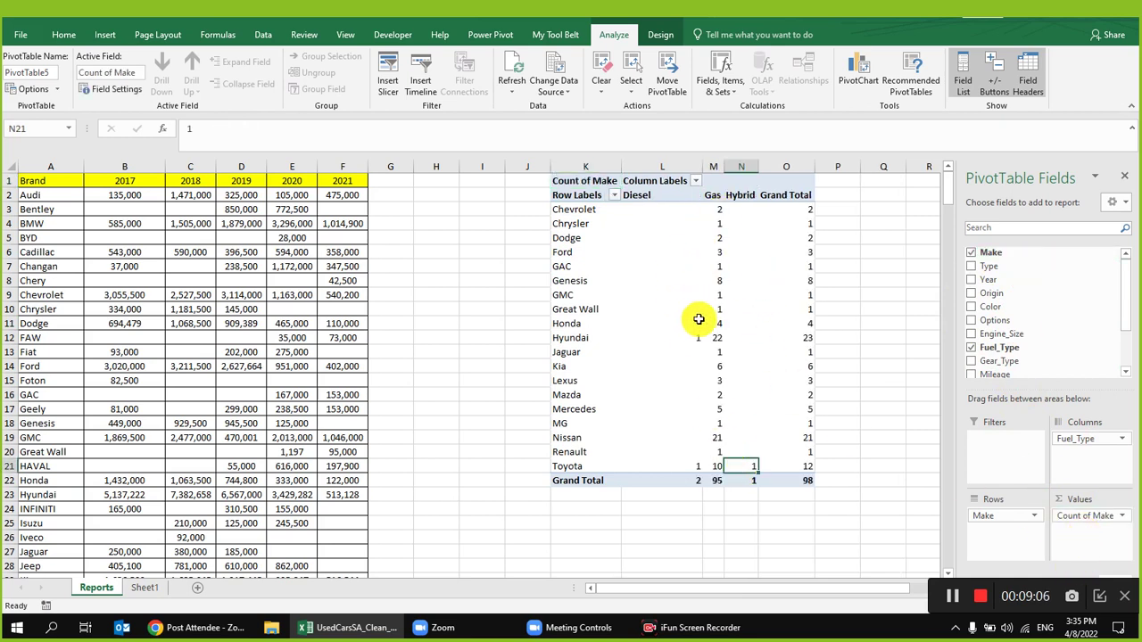
left_click(564, 339)
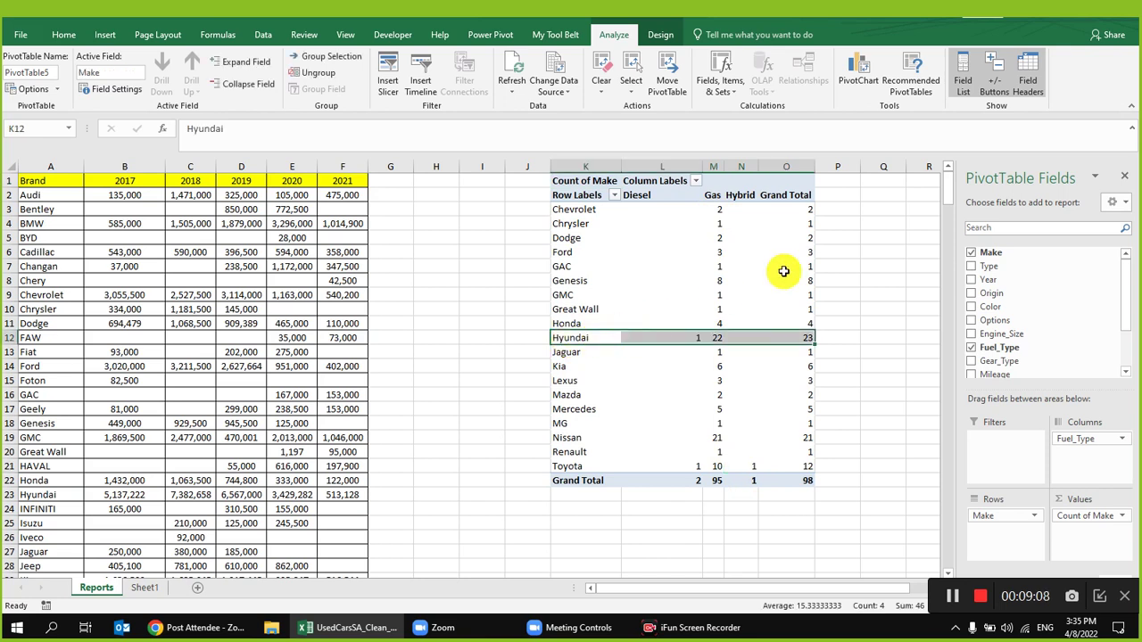
mouse_move(801, 236)
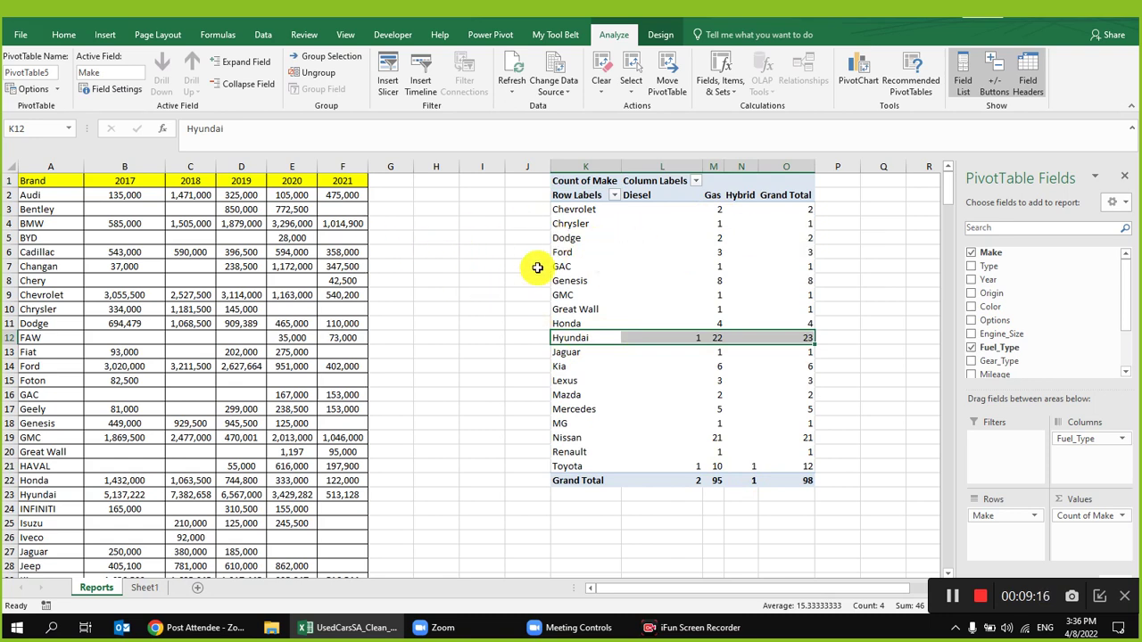
- Delete two empty columns between the brand price table and the PivotTable on the Reports sheet
left_click(462, 166)
left_click_drag(456, 165, 441, 170)
right_click(440, 171)
left_click(479, 288)
left_click(522, 235)
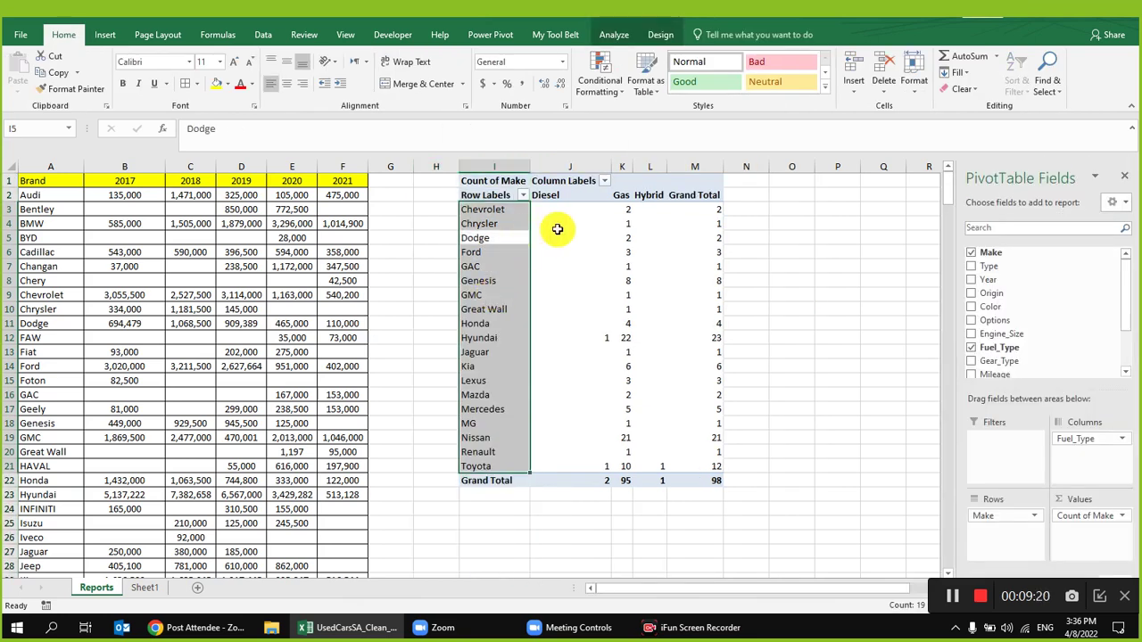
left_click(599, 266)
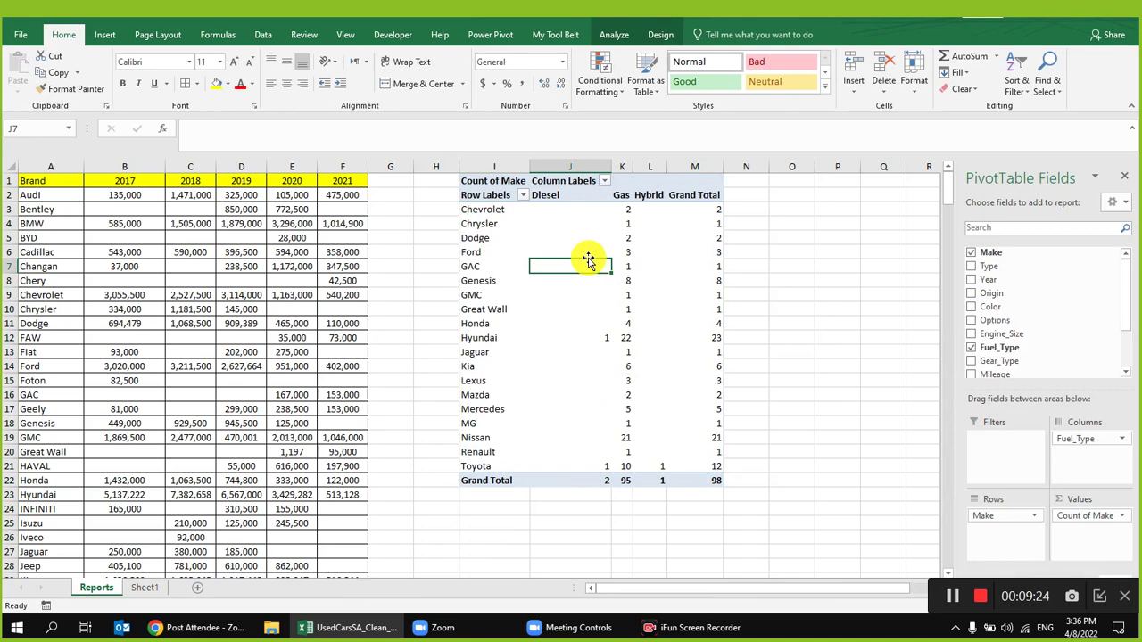
- Convert the fuel-type PivotTable in columns I to M to static data by copying it and pasting it in place as values
left_click_drag(494, 160, 701, 153)
right_click(692, 161)
left_click(709, 185)
right_click(669, 169)
left_click(717, 234)
left_click(580, 268)
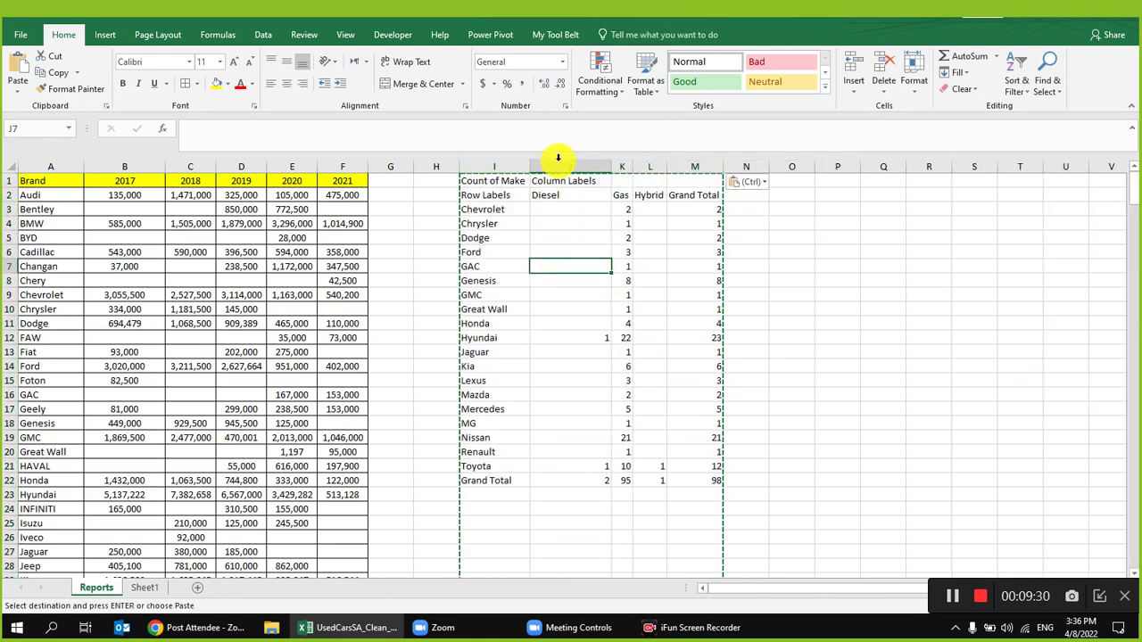
- Delete the Grand Total column, and clear the Grand Total row and the Count of Make and Column Labels row above the headers
left_click_drag(553, 166, 691, 168)
left_click(696, 167)
right_click(701, 169)
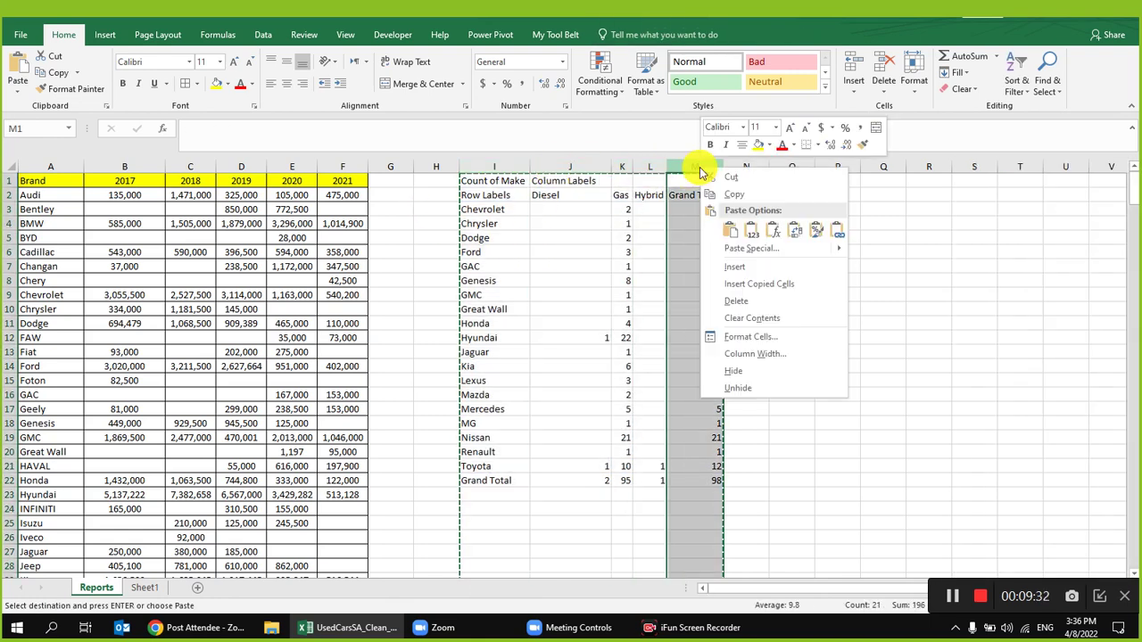
left_click(736, 301)
left_click_drag(502, 482, 680, 483)
key("Delete")
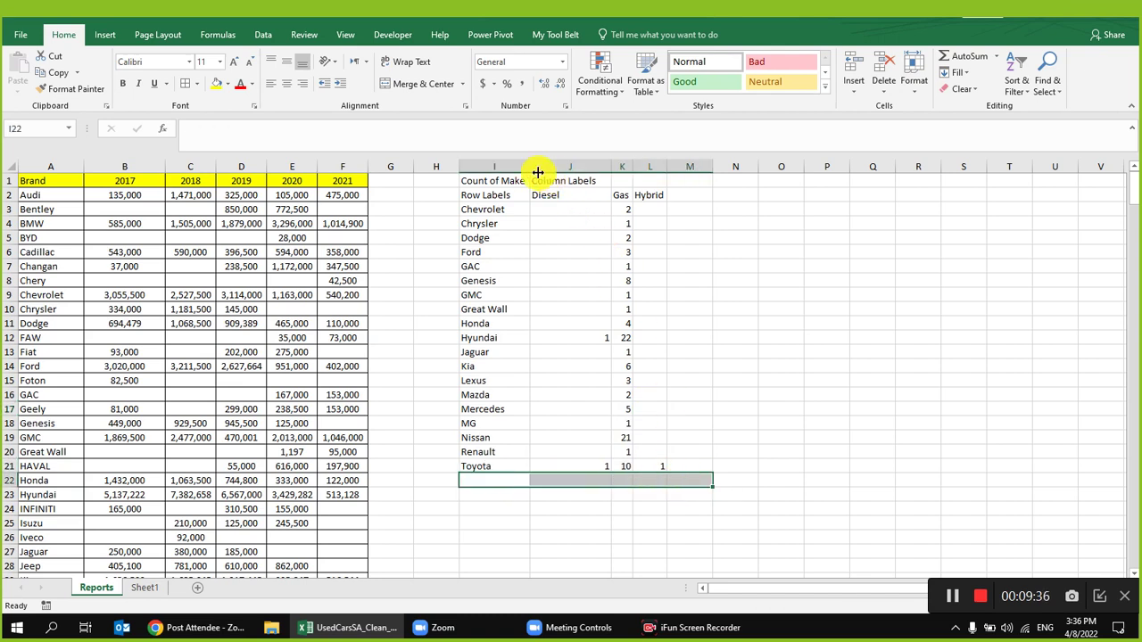
left_click_drag(487, 181, 700, 181)
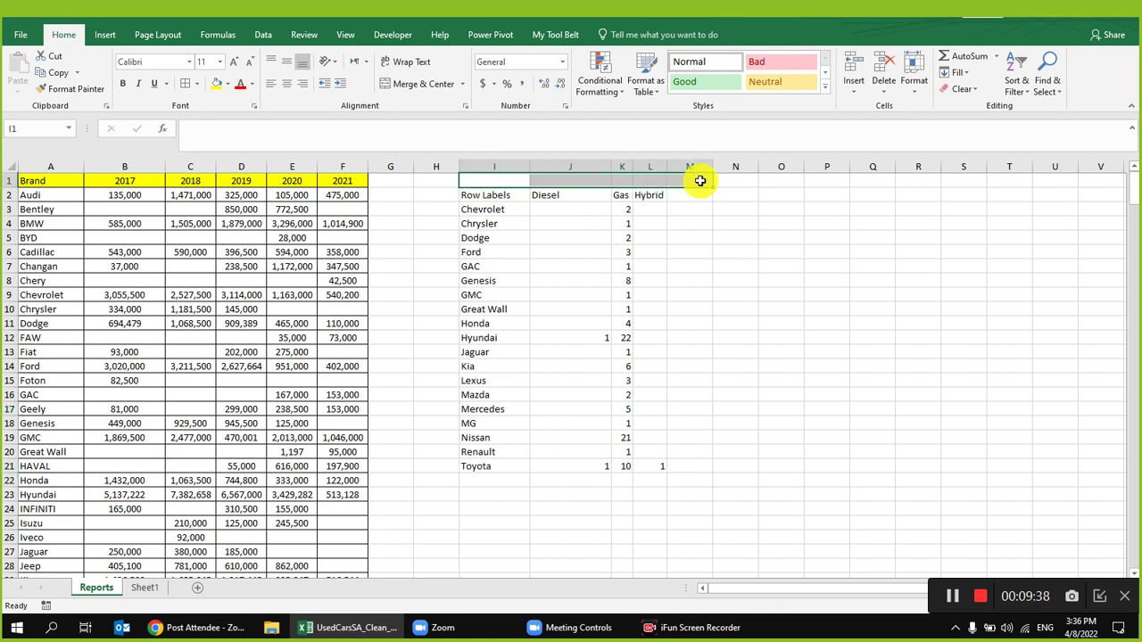
left_click(568, 237)
- Replace the Row Labels header in I2 with the Brand header copied from cell A1
left_click(497, 197)
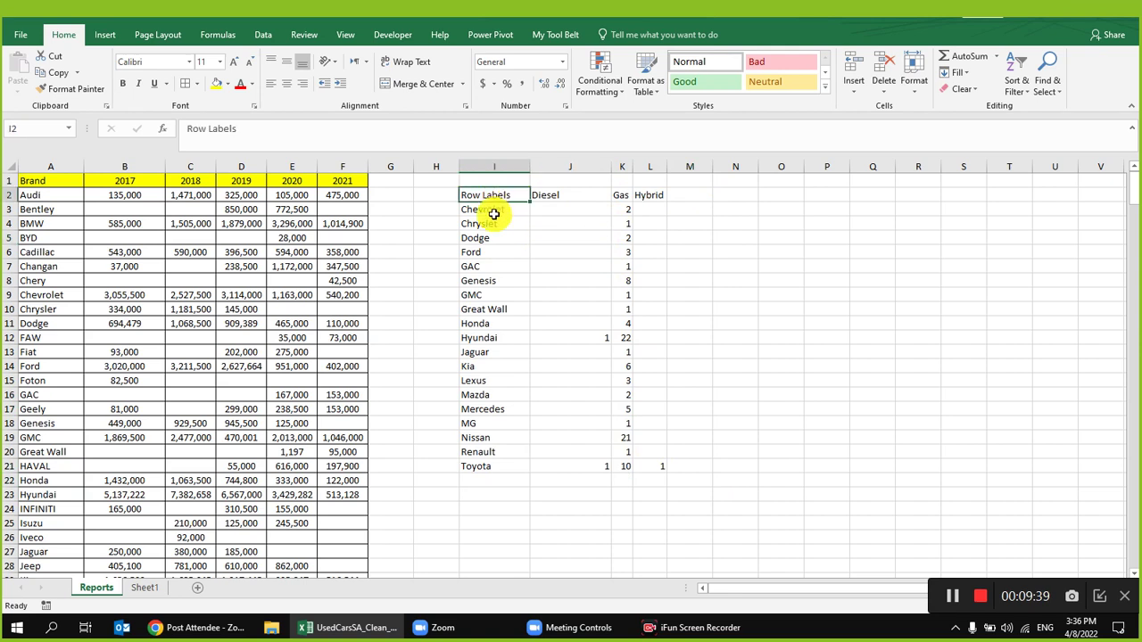
right_click(74, 183)
left_click(149, 215)
right_click(473, 198)
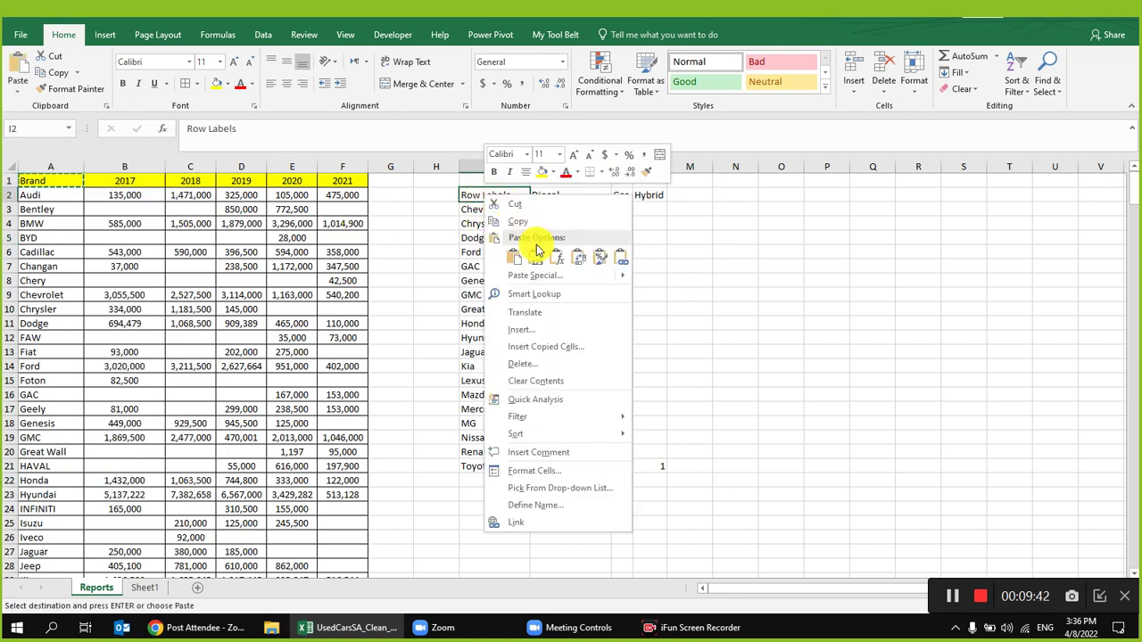
left_click(516, 255)
left_click(557, 282)
- Resize the Diesel, Gas and Hybrid columns to the same narrower width
left_click(624, 196)
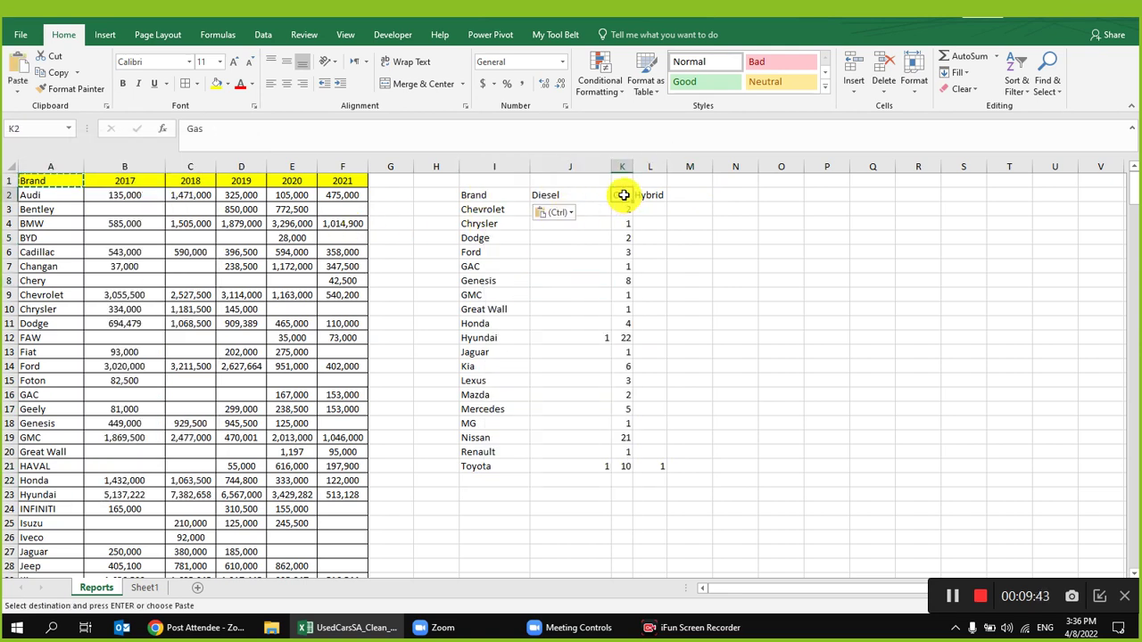
left_click(653, 161)
left_click_drag(577, 166, 647, 179)
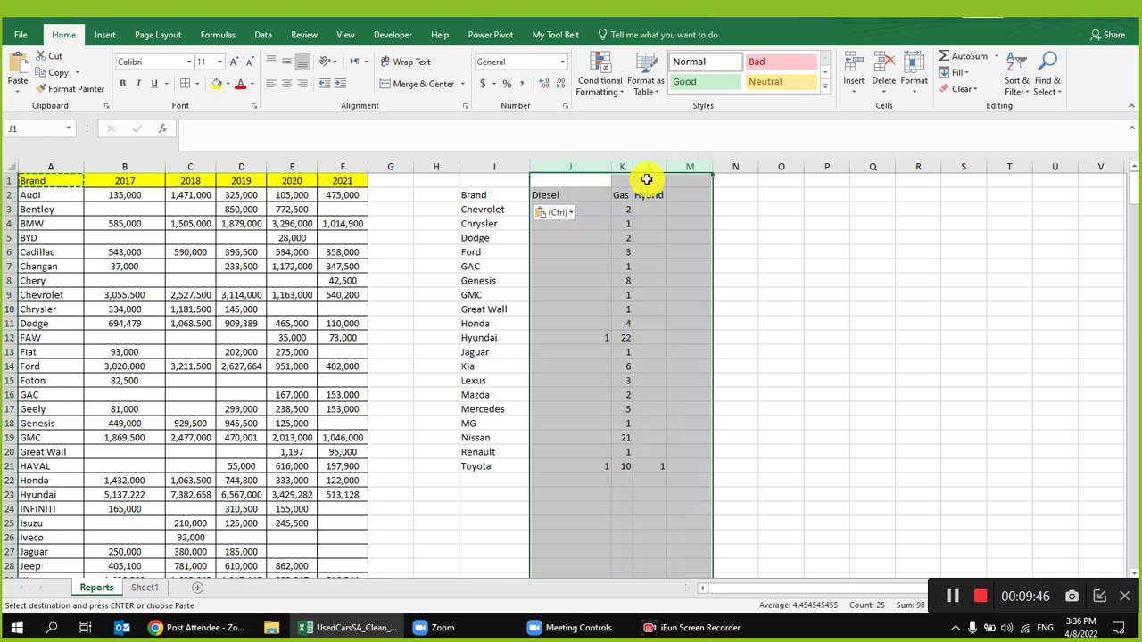
double_click(665, 167)
left_click(630, 213)
- Apply borders to the fuel-type table in I2:L21 and fill its header row with yellow
left_click_drag(481, 195, 637, 467)
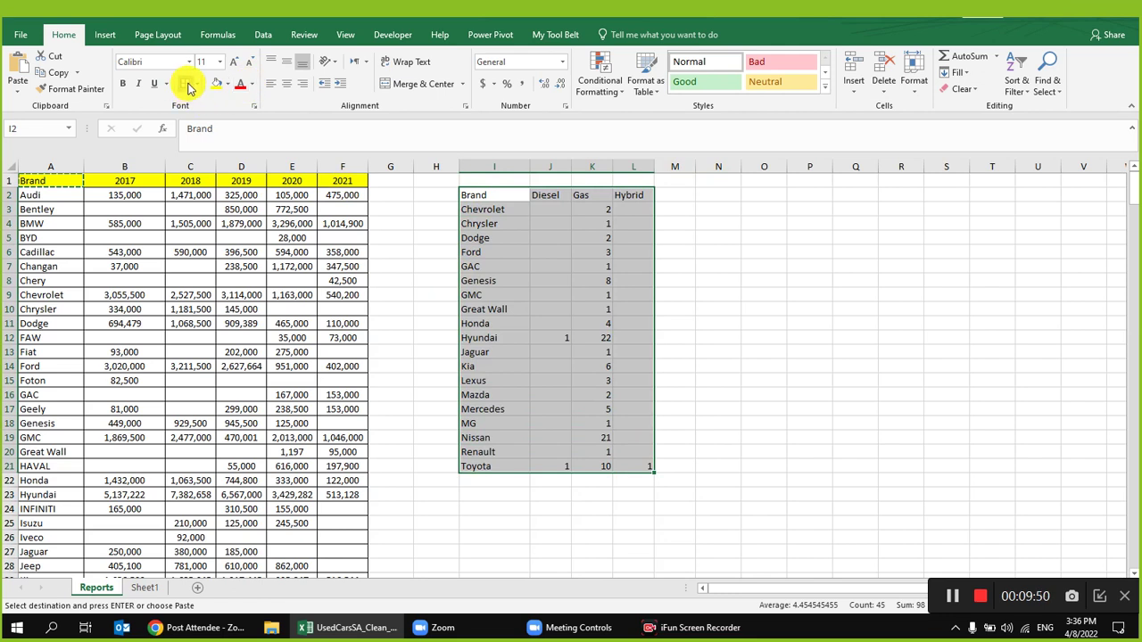
left_click(189, 87)
left_click(571, 276)
left_click_drag(635, 195, 491, 195)
left_click(217, 90)
left_click(669, 464)
- Center the contents of the Diesel, Gas and Hybrid columns
left_click_drag(550, 167, 592, 167)
left_click_drag(613, 167, 631, 167)
left_click(287, 83)
left_click(500, 321)
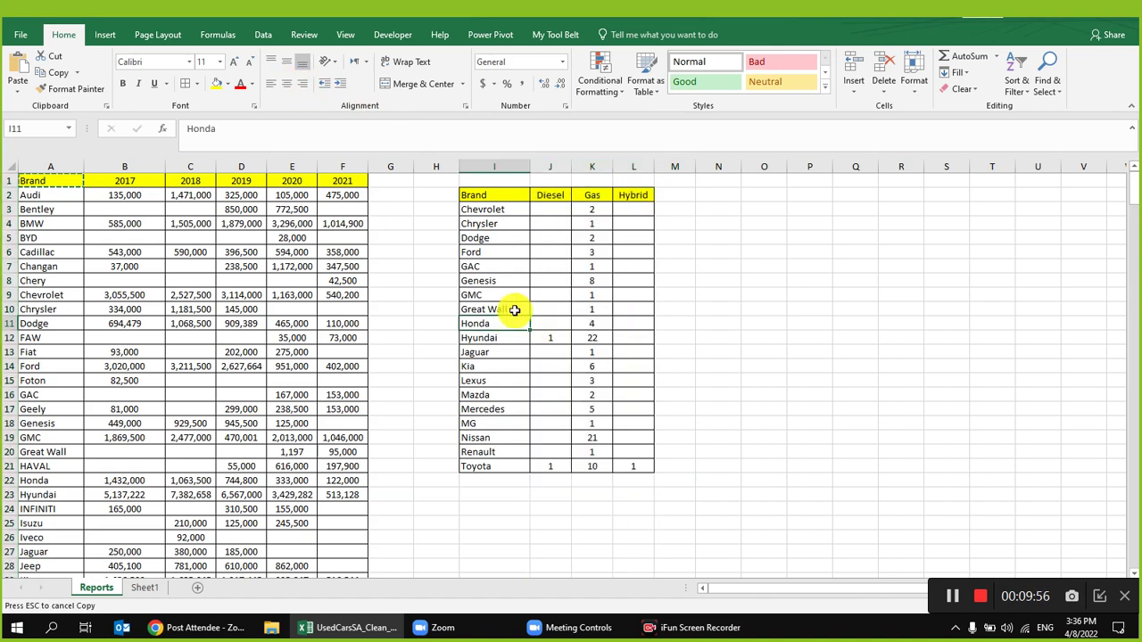
- Move the fuel-type table up one row so that its headers are in row 1
left_click_drag(497, 195, 637, 462)
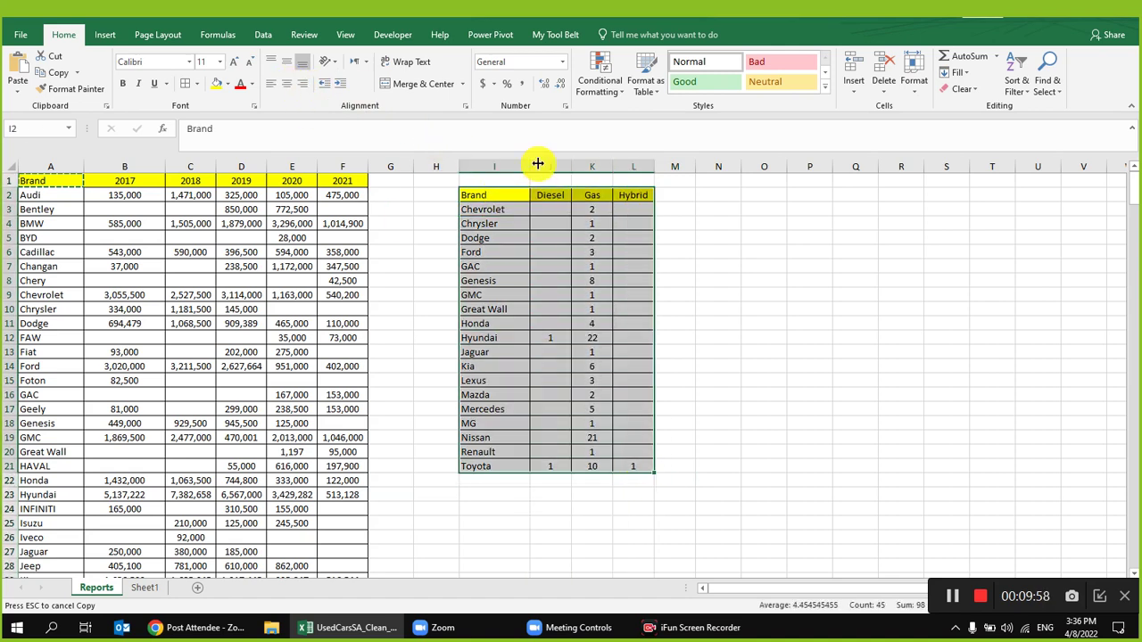
left_click_drag(542, 193, 543, 178)
left_click(508, 308)
scroll(407, 382, "down", 3)
scroll(409, 379, "up", 3)
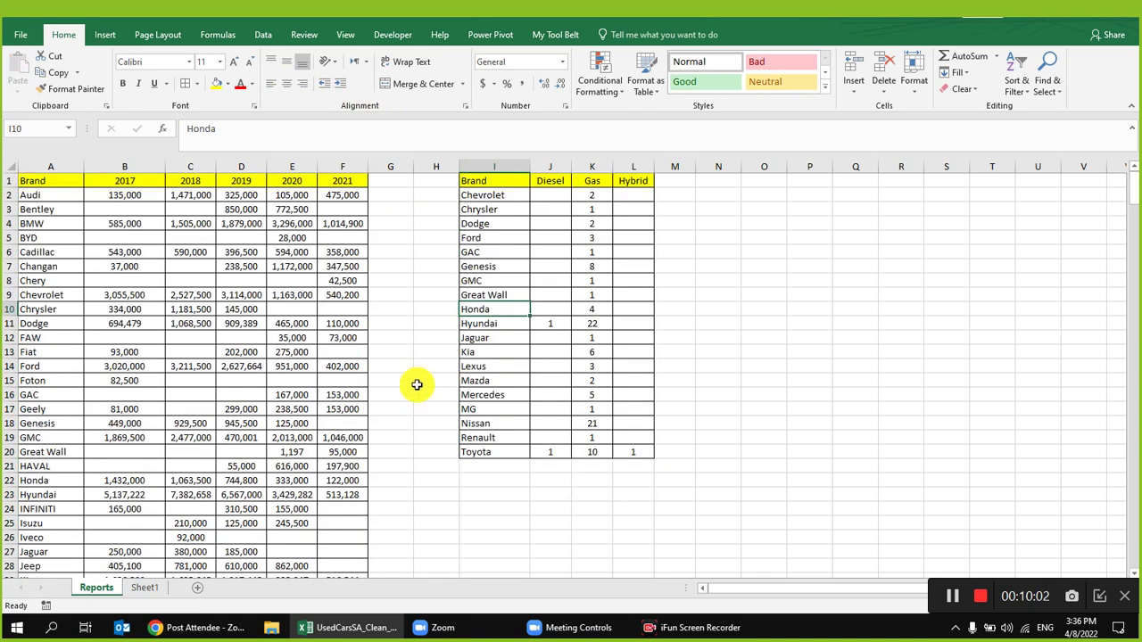
- Look through the source car records on Sheet1, returning to its header row
left_click(158, 593)
scroll(545, 482, "up", 15)
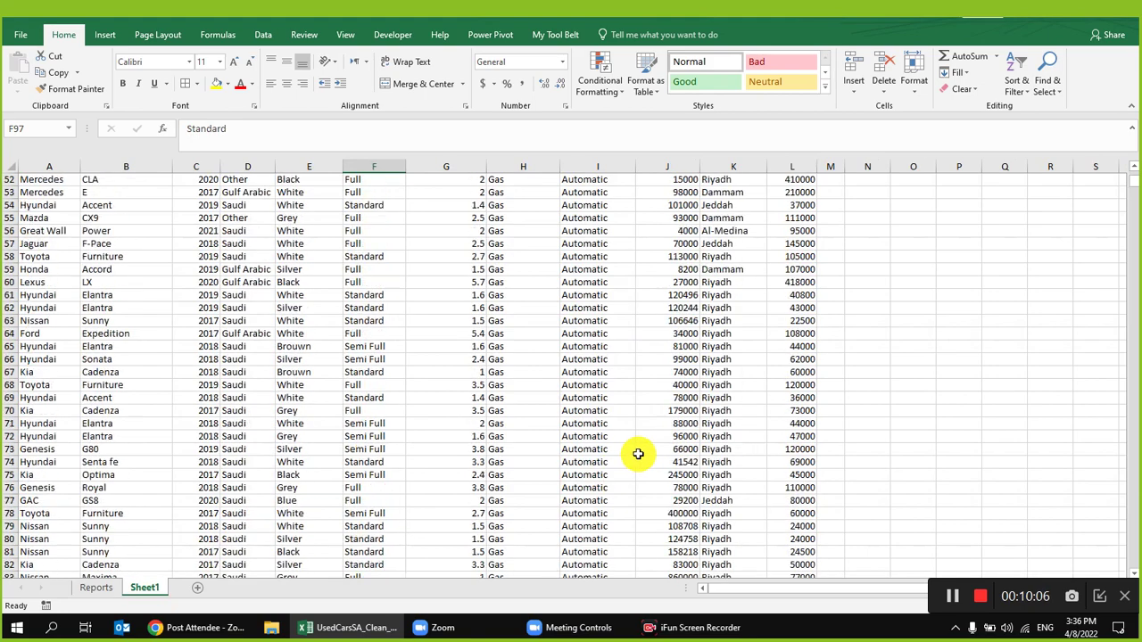
left_click_drag(1135, 182, 1135, 178)
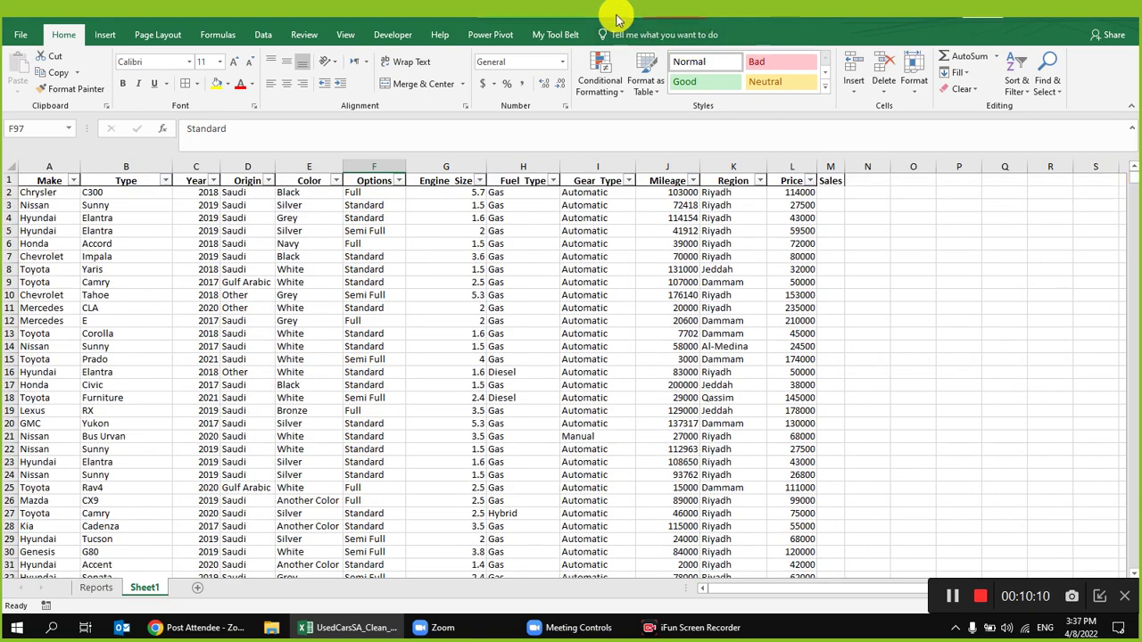
- Show the Zoom meeting's participants list and place it beside the worksheet data
mouse_move(589, 31)
left_click(481, 33)
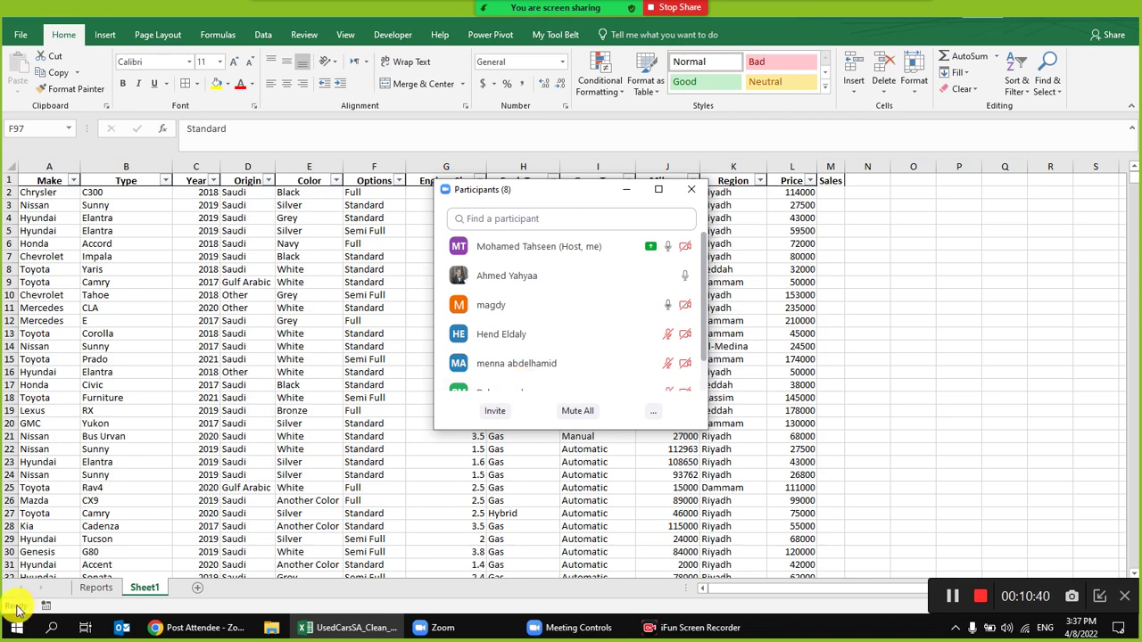
left_click_drag(523, 194, 899, 204)
- On the Reports sheet, undo the table move and the centering of the fuel columns, and redo the centering
left_click(93, 588)
left_click(436, 266)
left_click(60, 34)
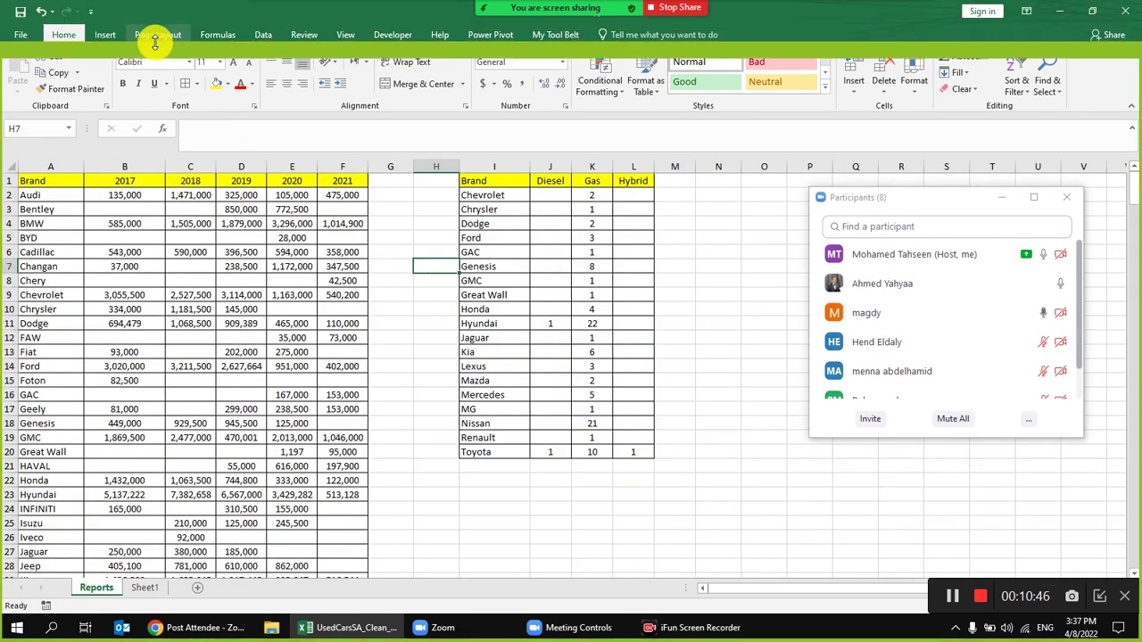
left_click(35, 18)
left_click(36, 18)
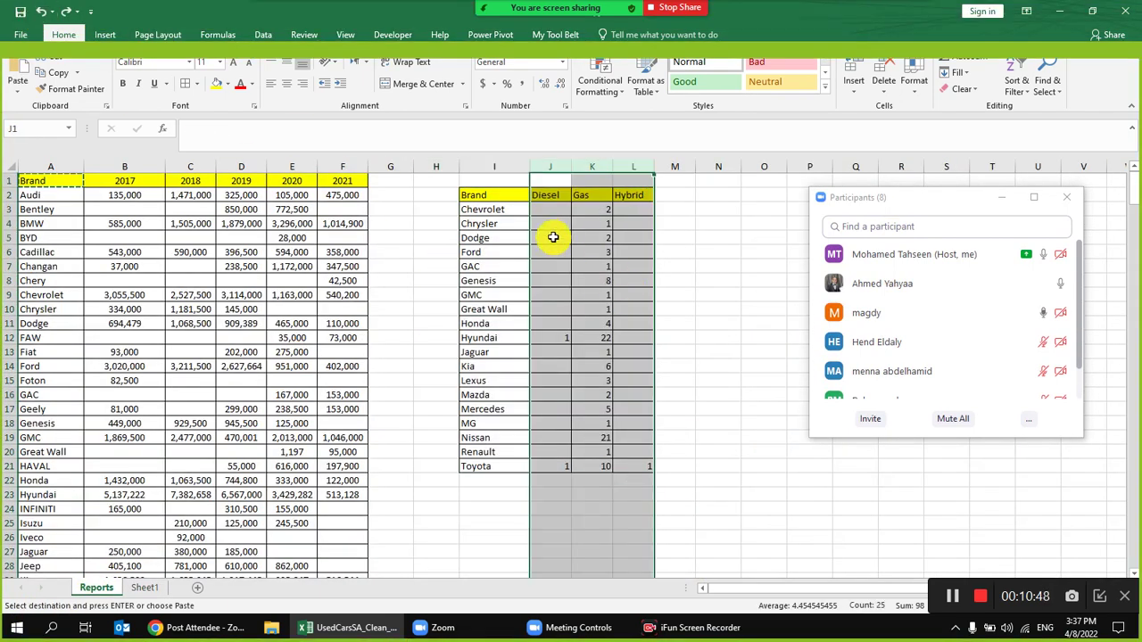
left_click(551, 237)
left_click(64, 11)
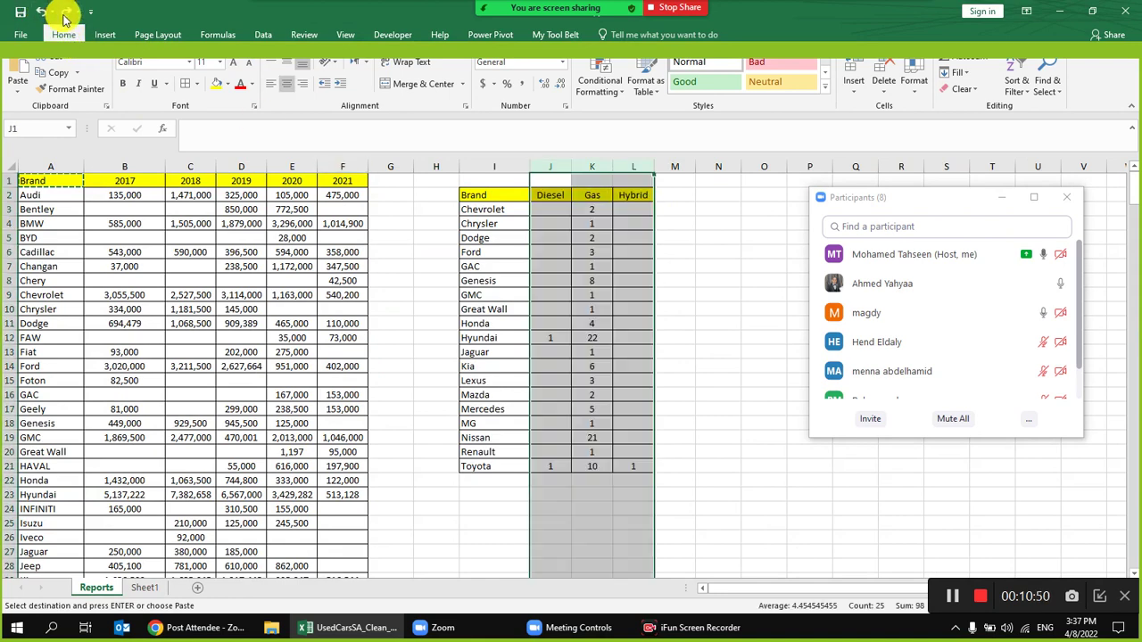
- Move the fuel-type table I2:L21 up into the empty row above it so that it starts in cell I1
left_click_drag(520, 182, 628, 179)
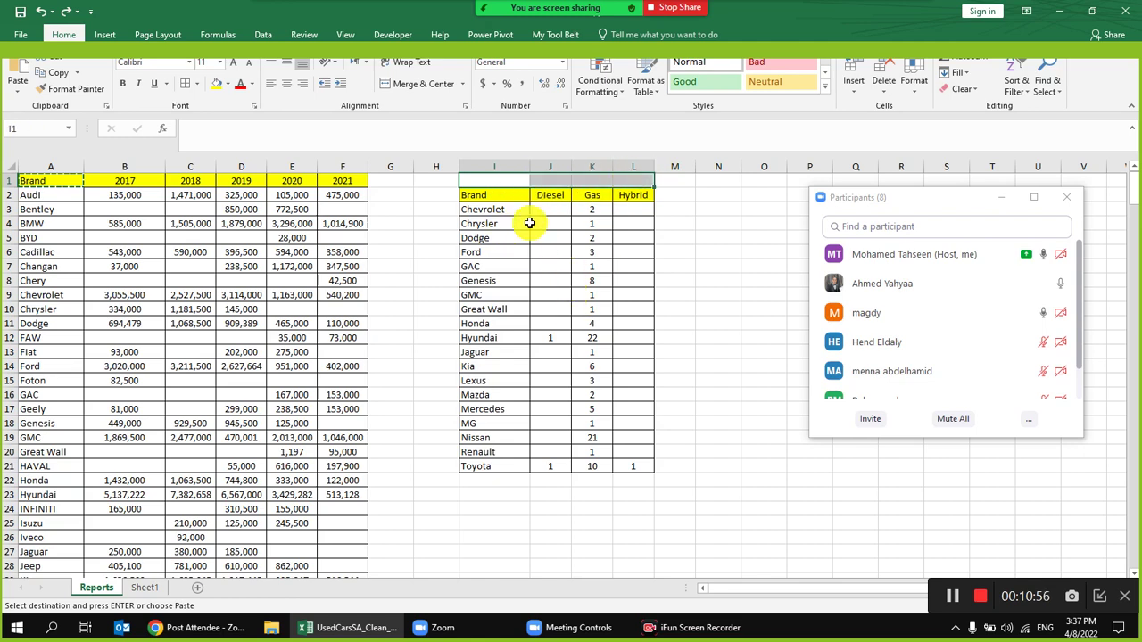
left_click_drag(492, 196, 638, 464)
left_click_drag(562, 187, 562, 173)
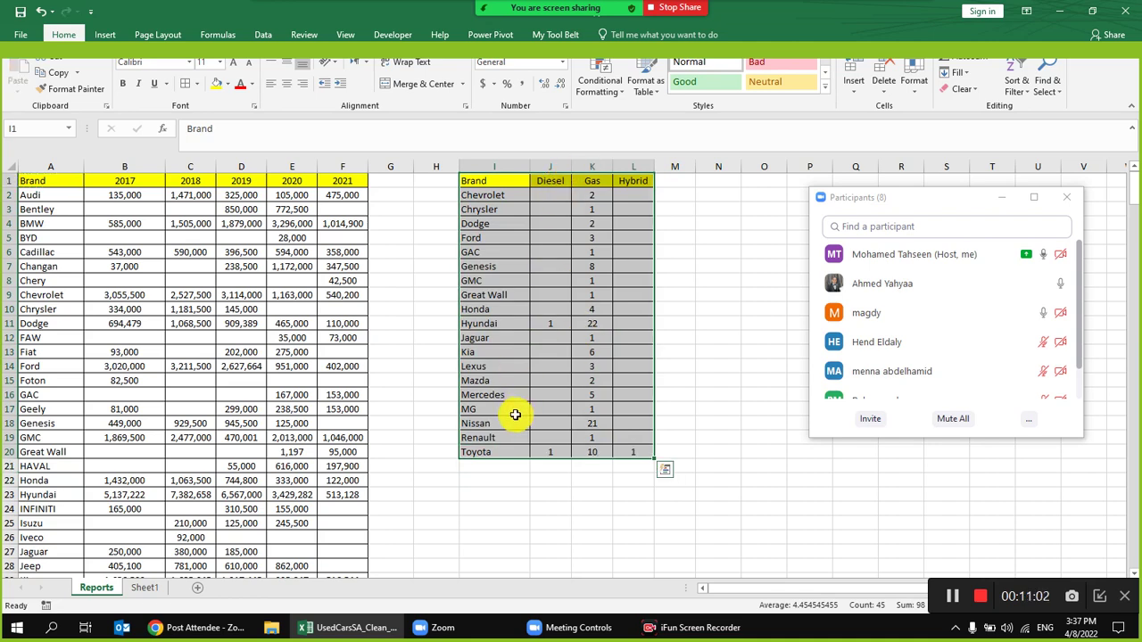
left_click(562, 282)
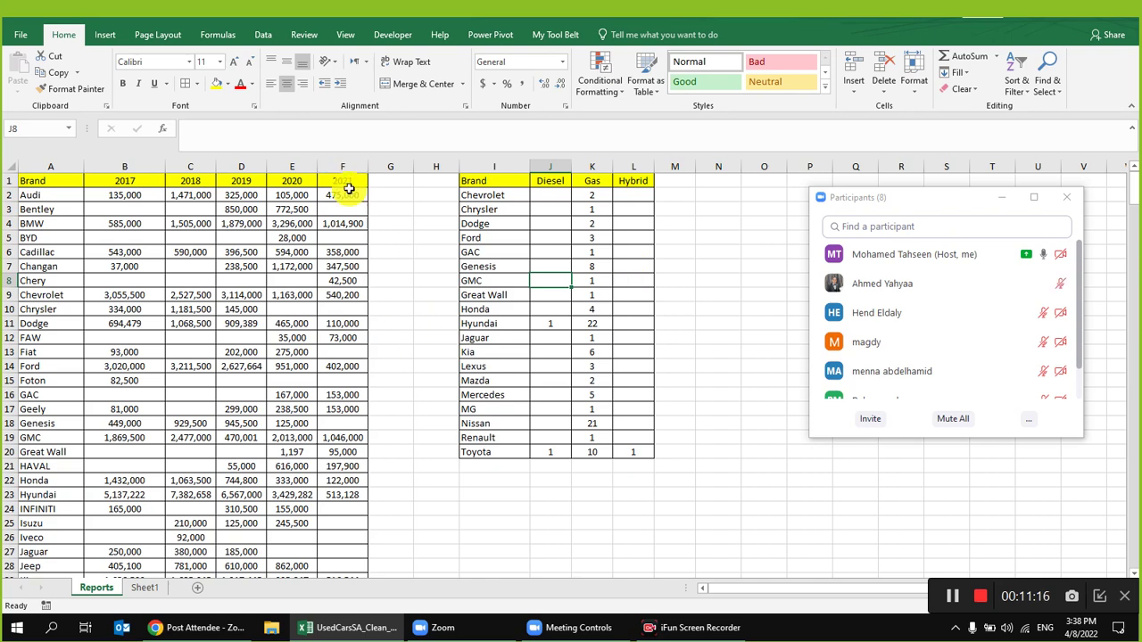
- Review the two brand tables on Reports and the engine size, fuel type and color data on Sheet1
left_click(344, 223)
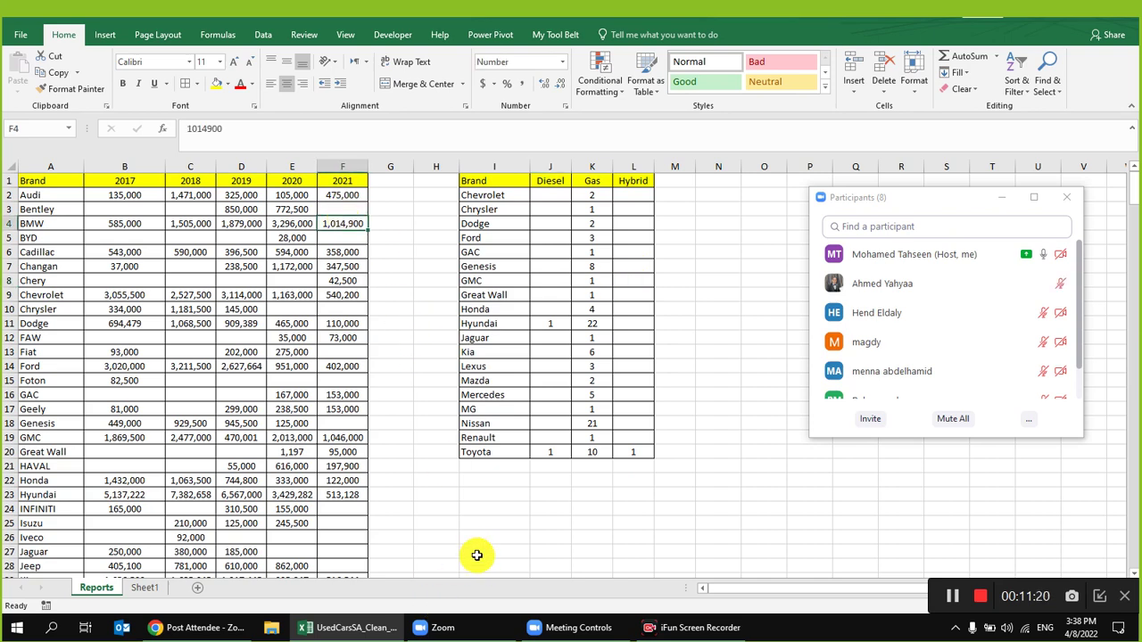
left_click(593, 254)
left_click(141, 592)
left_click(477, 322)
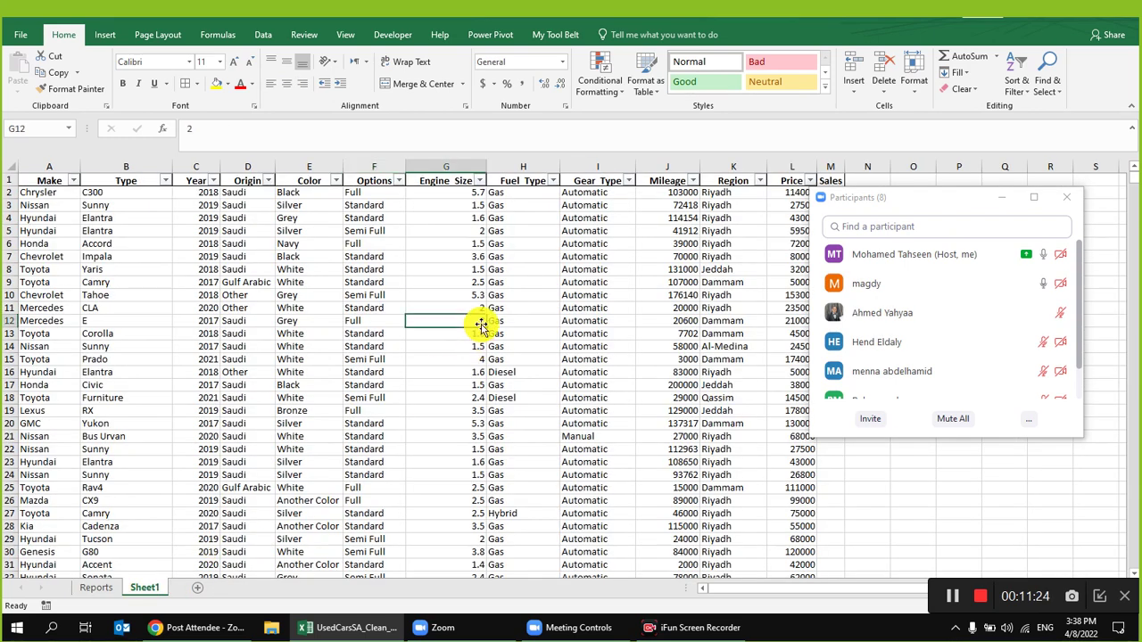
left_click(513, 269)
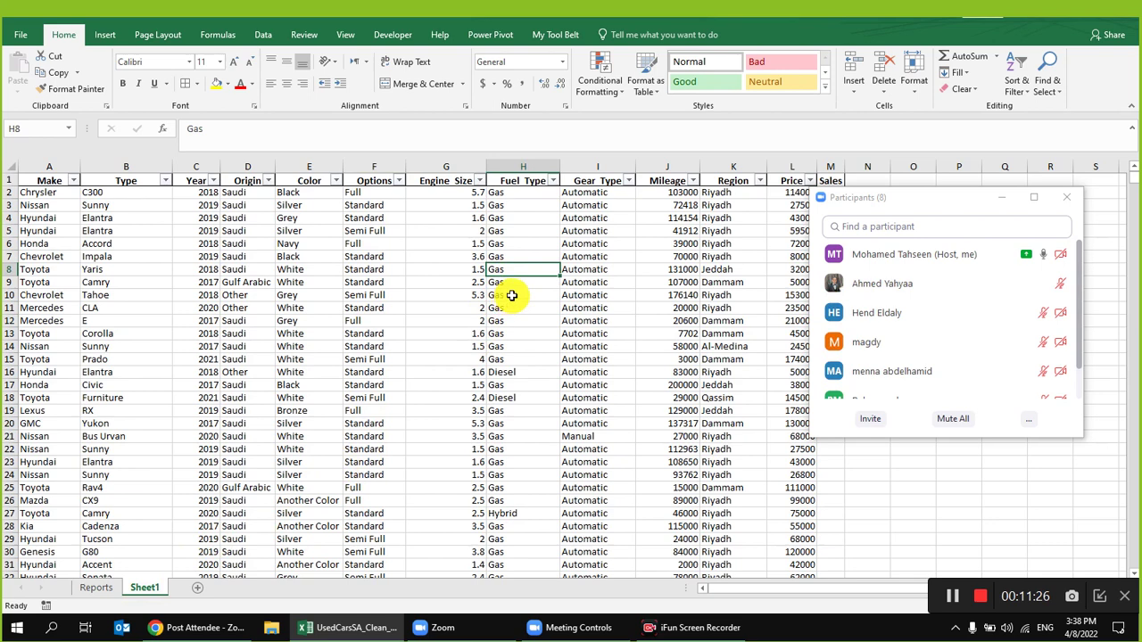
left_click(277, 258)
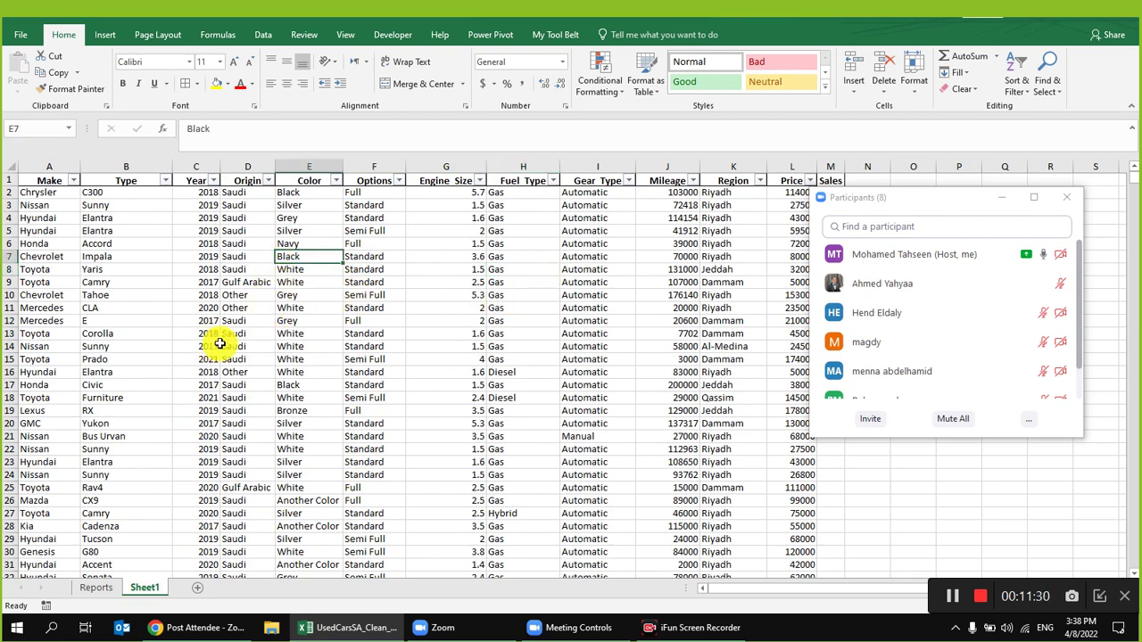
- View the filter choices of the Origin and Region columns on Sheet1 without applying any filter
left_click(268, 180)
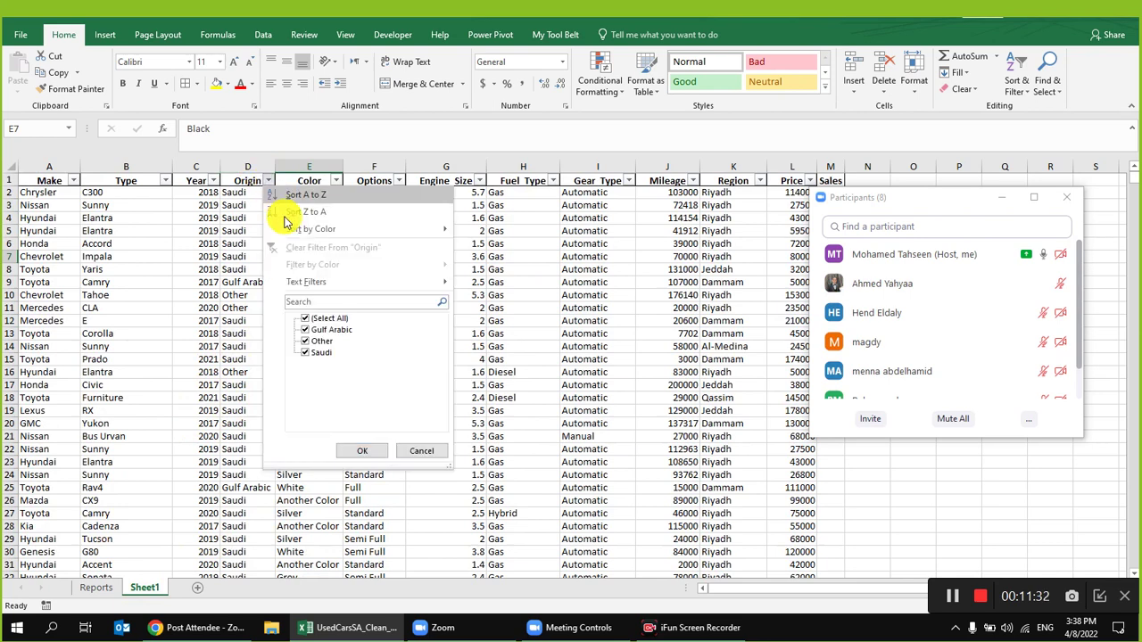
left_click(421, 451)
left_click(678, 217)
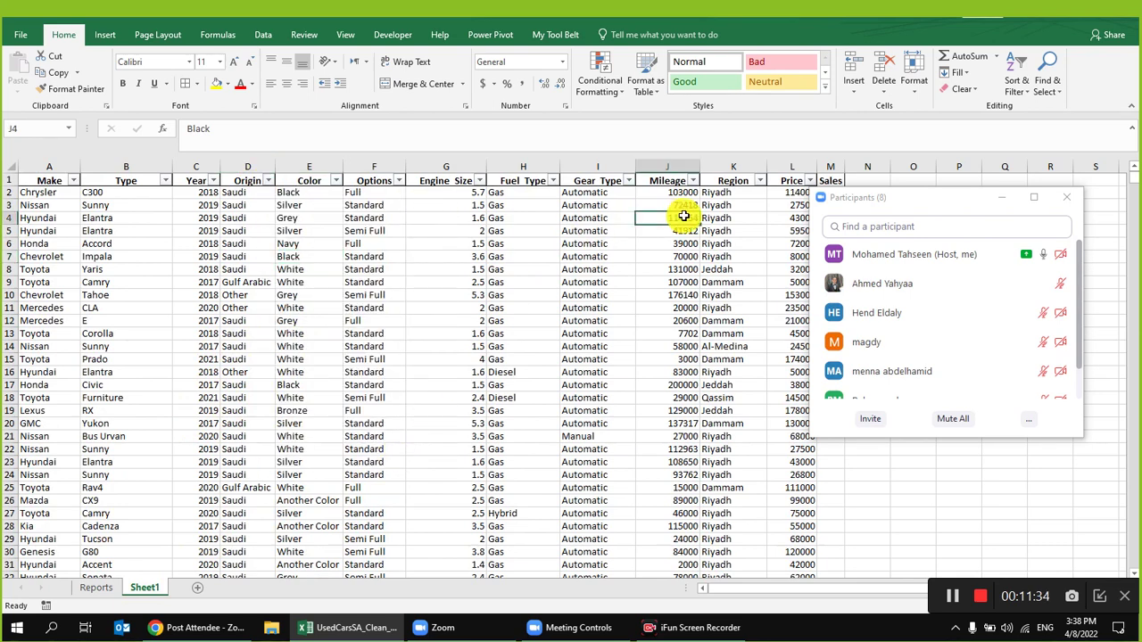
left_click(764, 184)
left_click(717, 297)
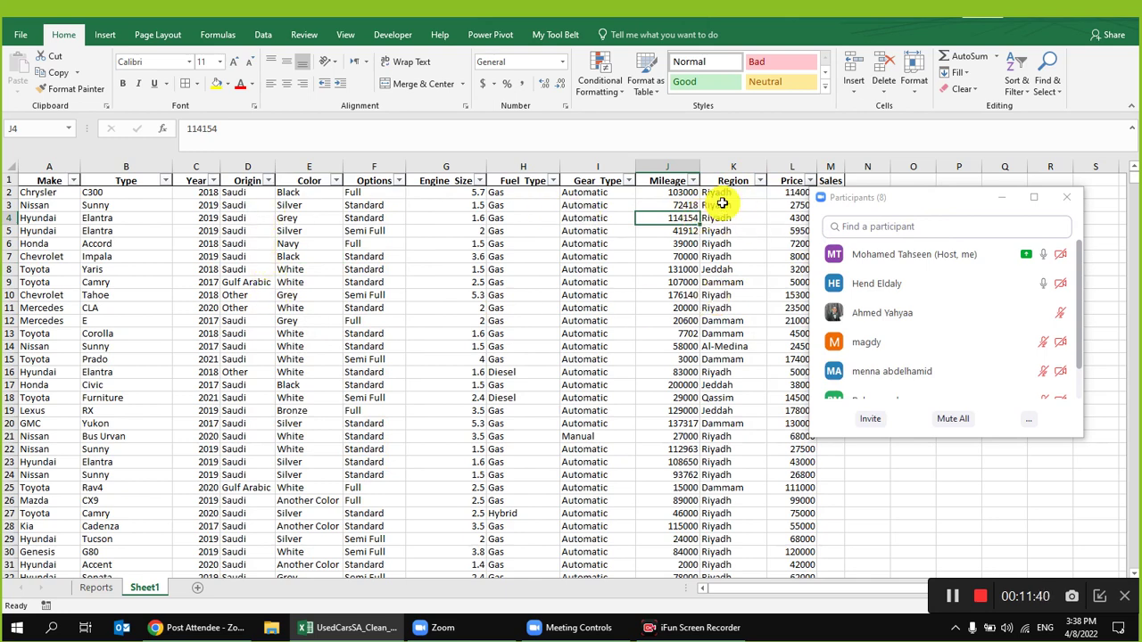
- View the filter choices of the Color column on Sheet1 without applying any filter
left_click_drag(879, 196, 934, 189)
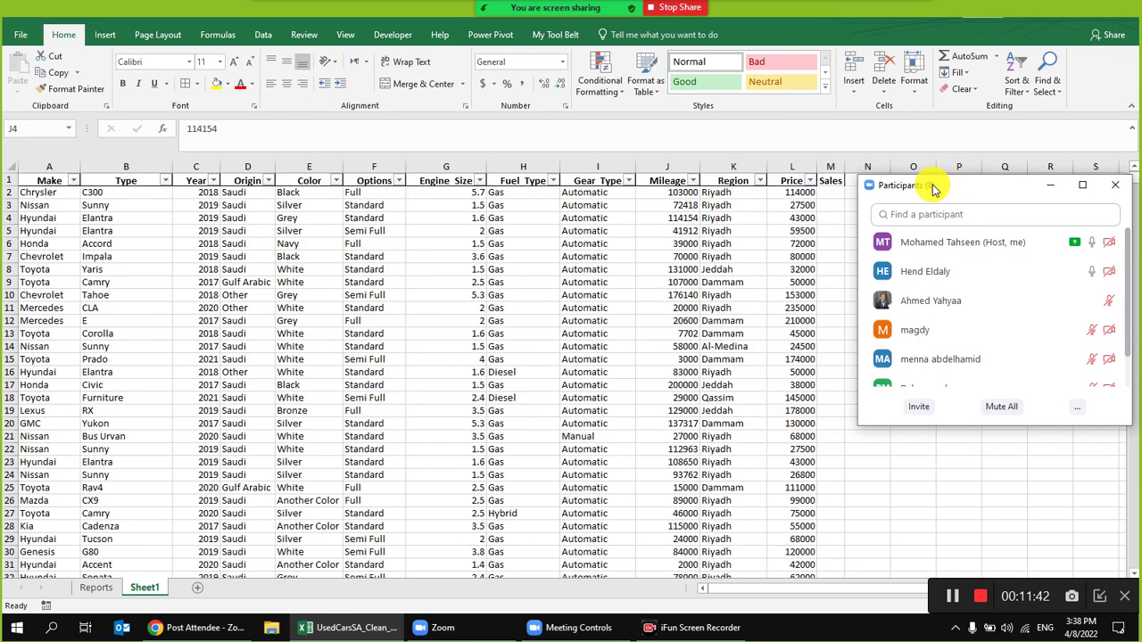
left_click(680, 243)
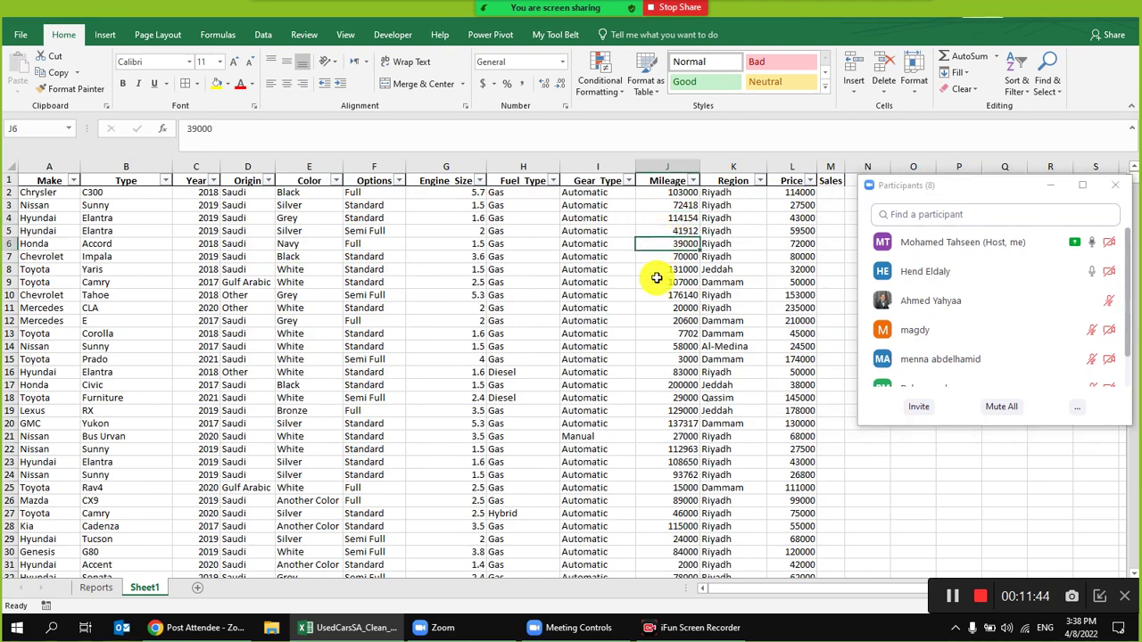
left_click(325, 218)
left_click(308, 192)
left_click(337, 180)
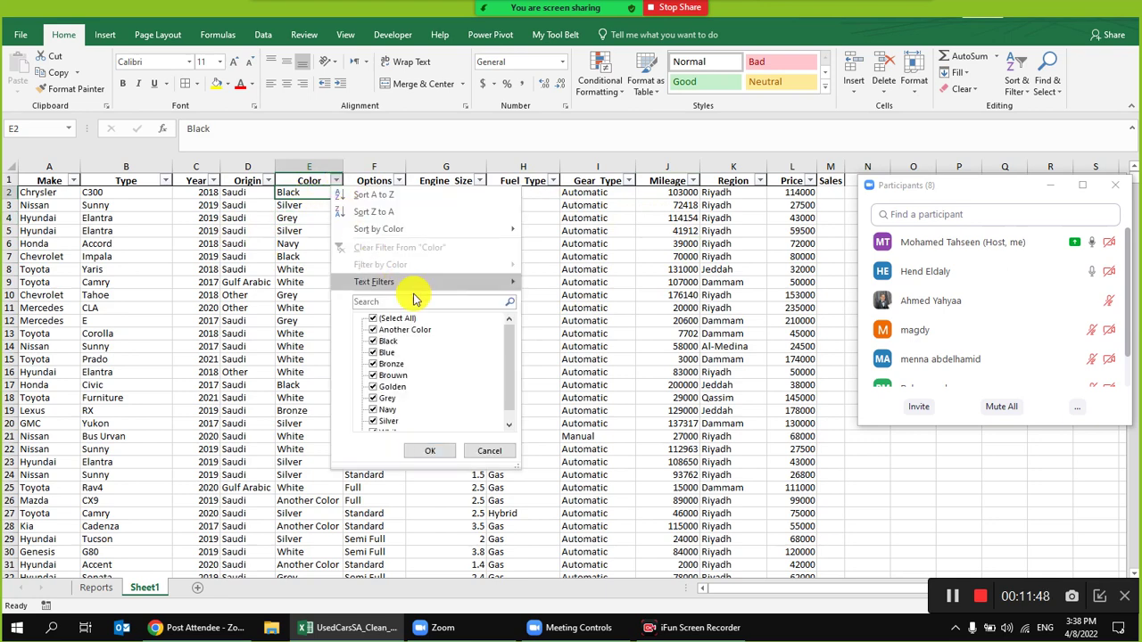
scroll(446, 368, "down", 1)
scroll(446, 368, "up", 1)
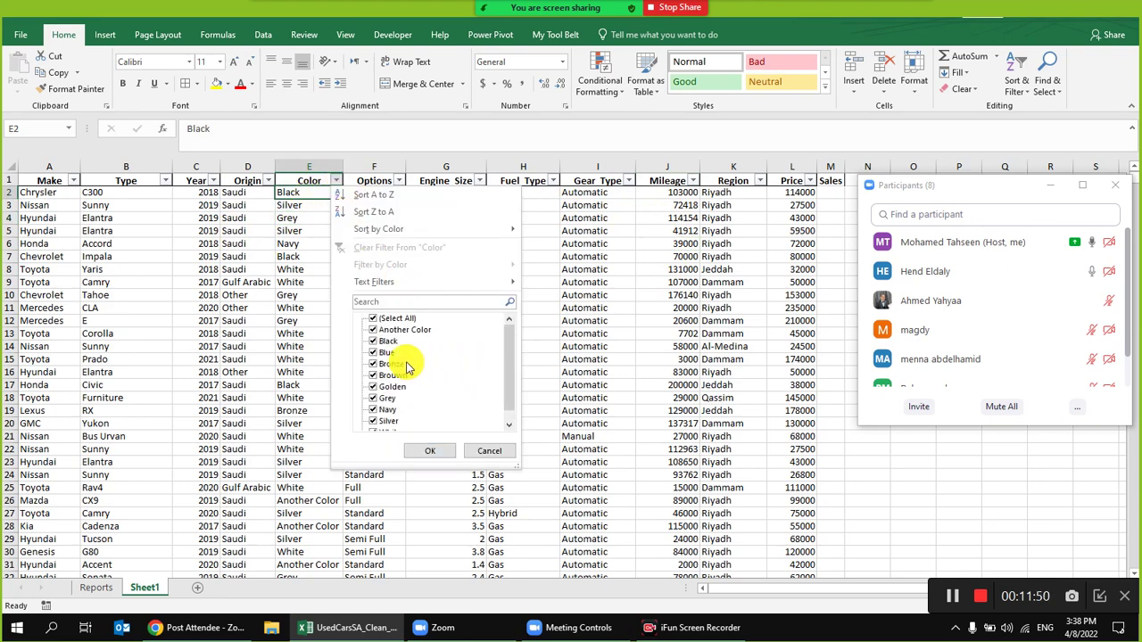
left_click(282, 225)
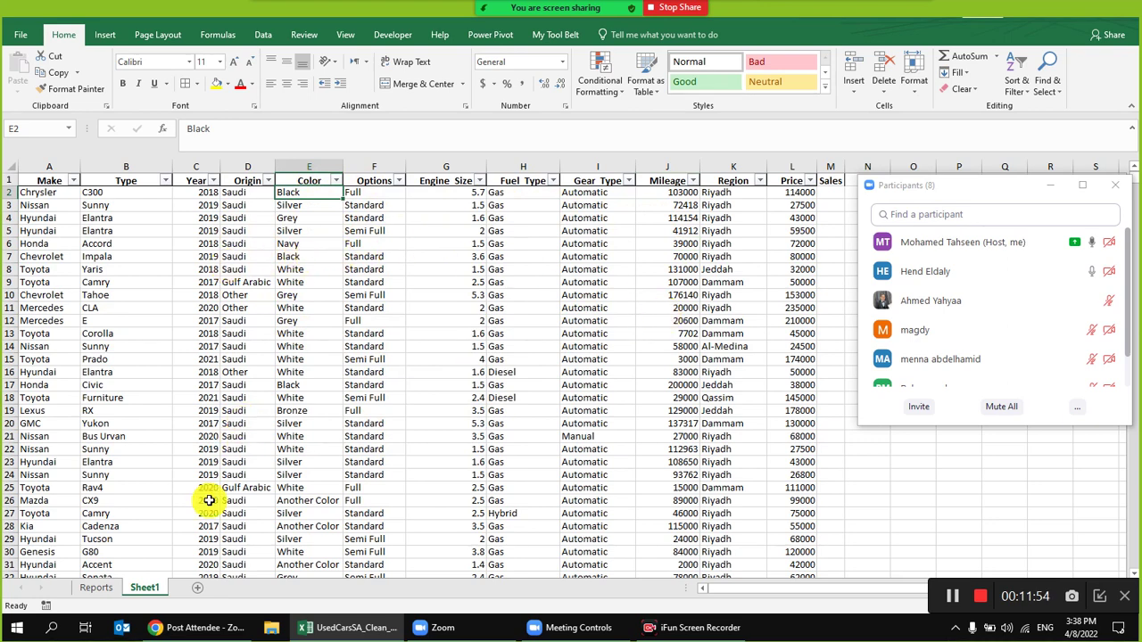
- Insert a PivotTable from the Sheet1 data range A1:M99 on the existing Reports sheet at cell P1
left_click(380, 284)
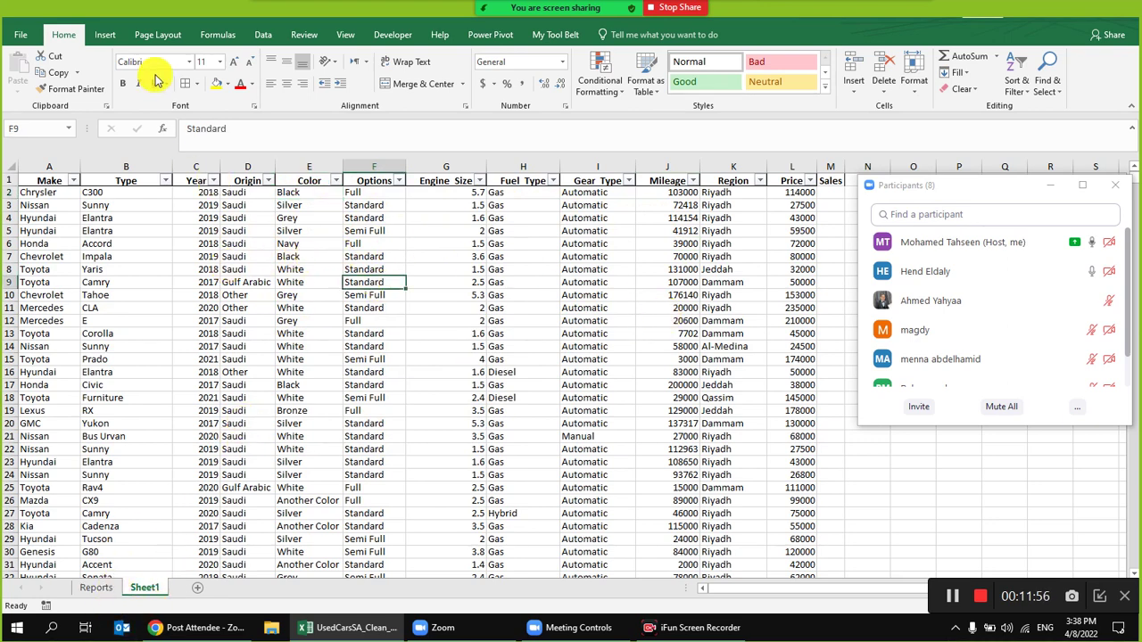
left_click(107, 36)
left_click(22, 71)
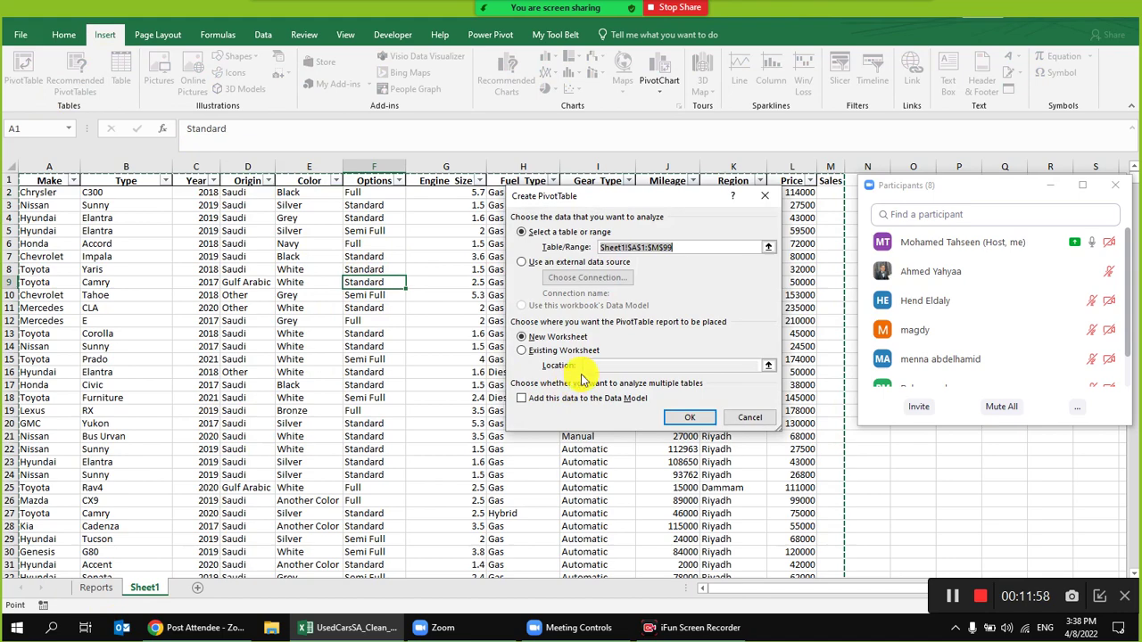
left_click(548, 354)
left_click(95, 588)
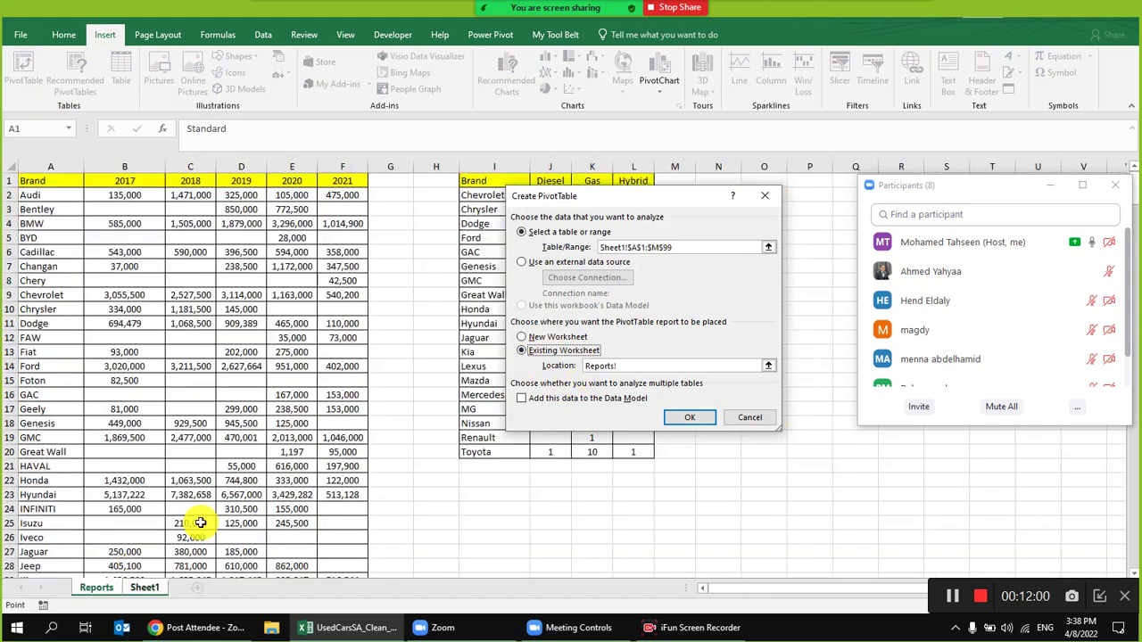
left_click(810, 181)
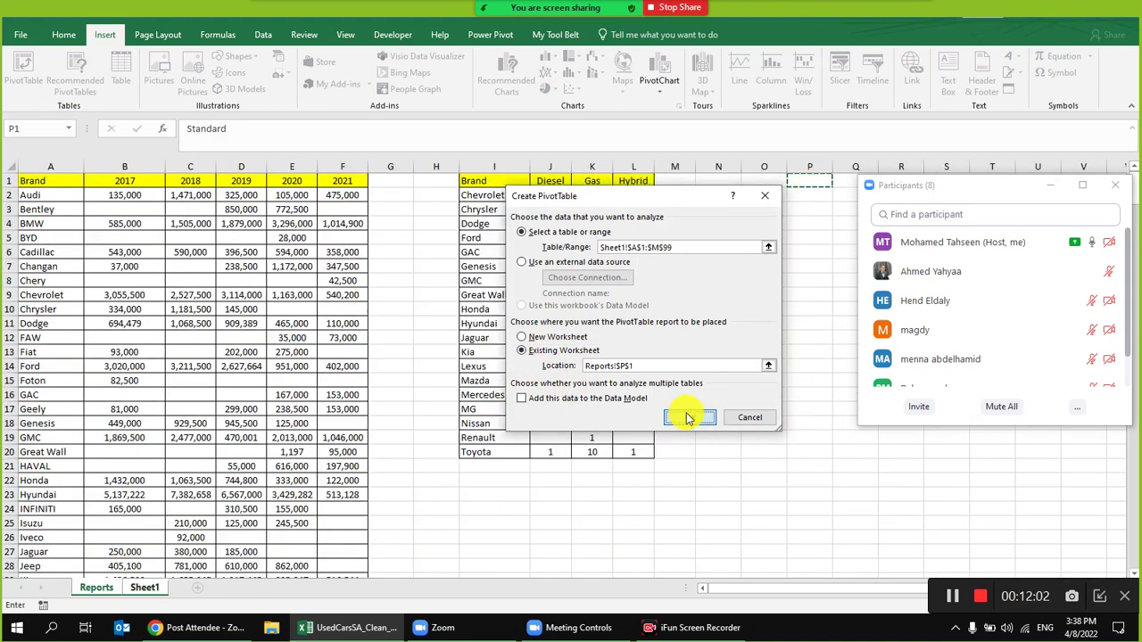
left_click(689, 417)
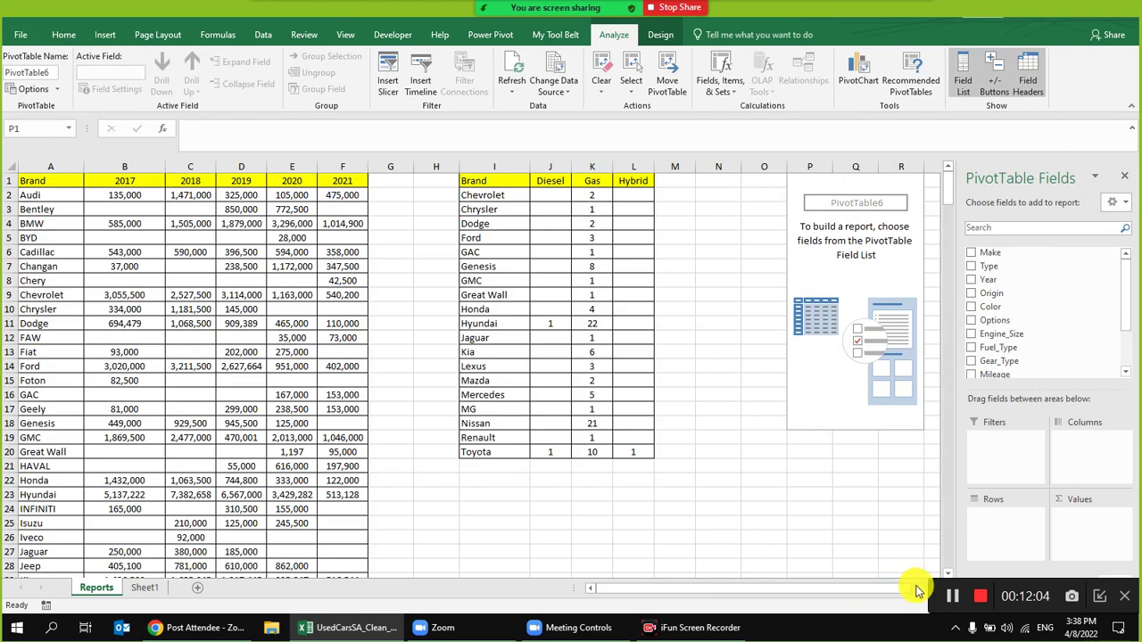
- Lay out the new PivotTable with Make as rows, Color as columns and the count of Make as values
left_click_drag(646, 591, 839, 591)
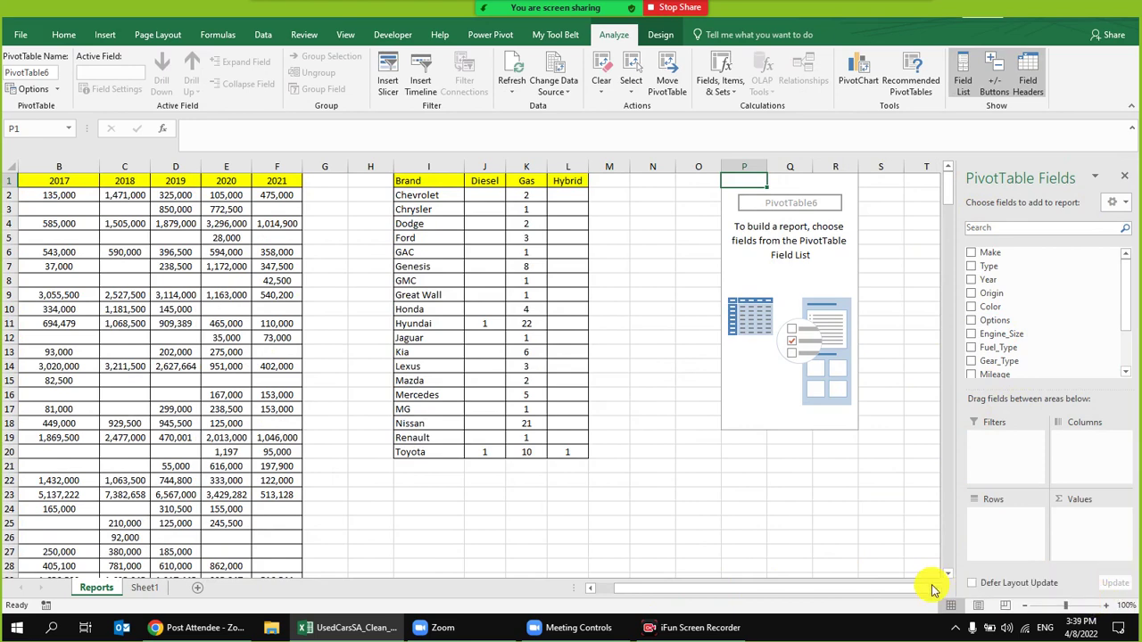
left_click(936, 588)
left_click(936, 588)
left_click(936, 588)
left_click_drag(987, 253, 998, 526)
left_click_drag(1002, 293, 1077, 446)
left_click_drag(990, 252, 1081, 533)
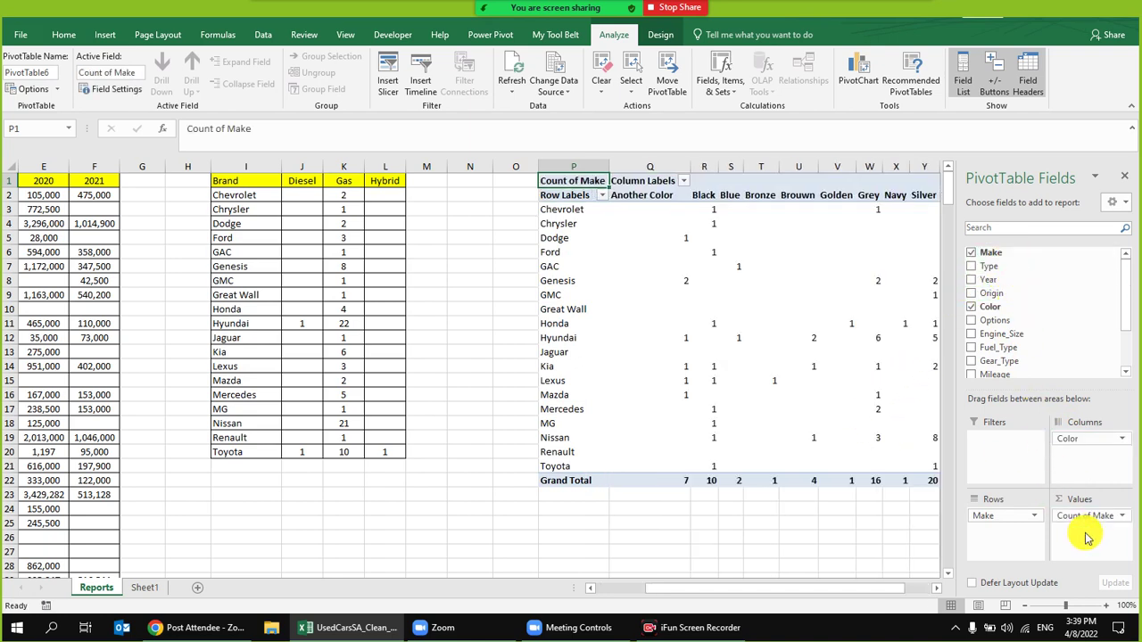
- Examine the brand-by-color PivotTable, especially how the Hyundai count splits by color and where it meets the White column
left_click_drag(705, 595, 833, 592)
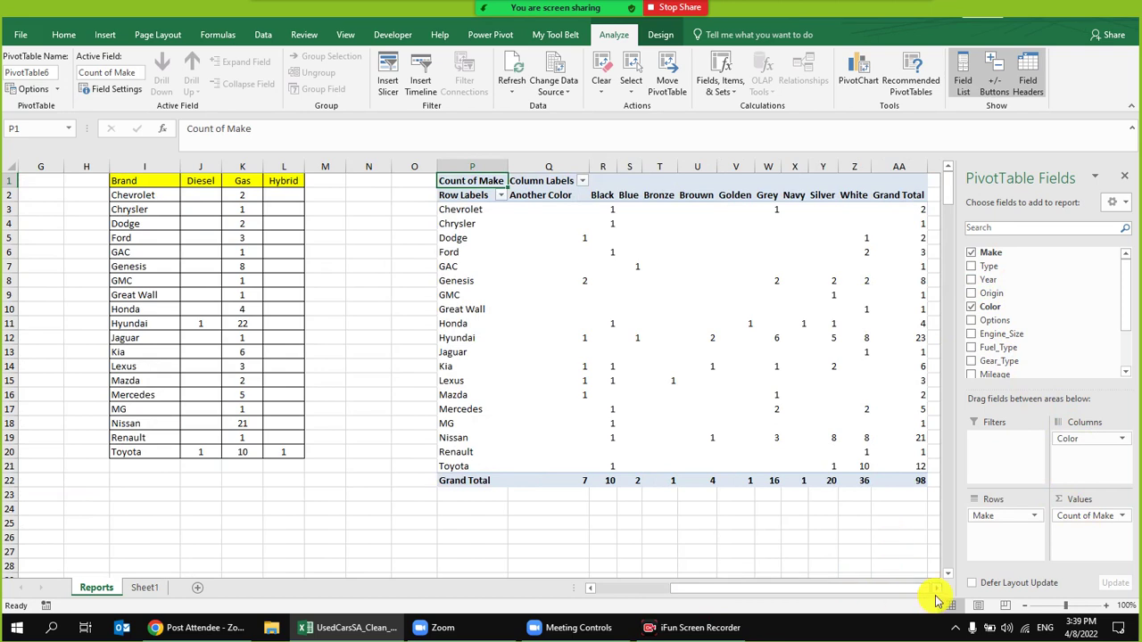
scroll(941, 596, "right", 3)
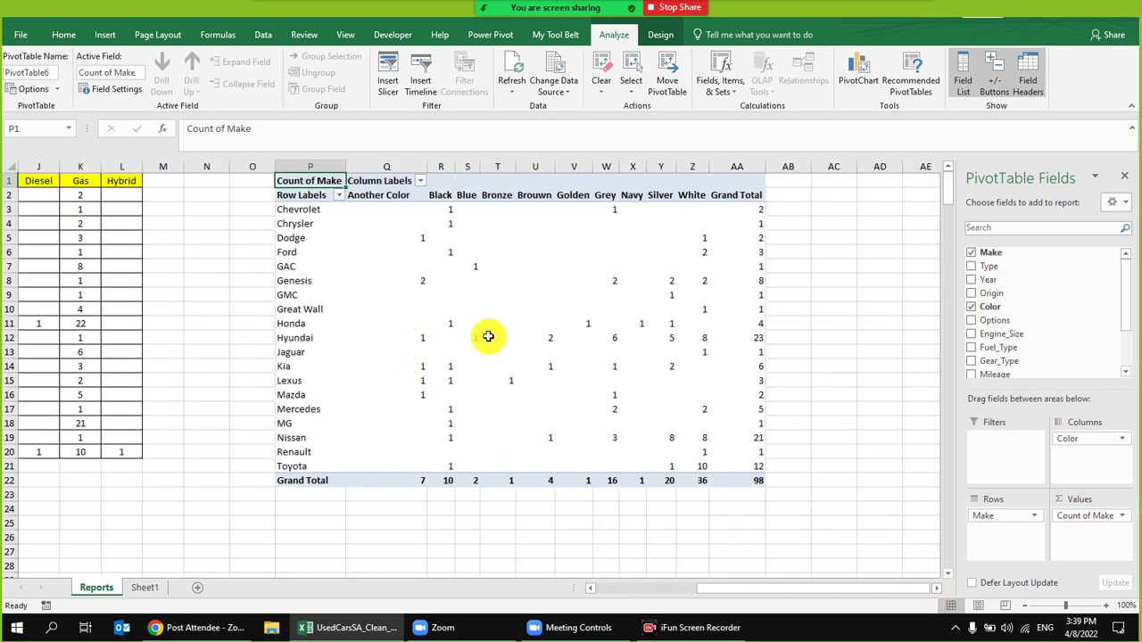
left_click_drag(617, 336, 306, 337)
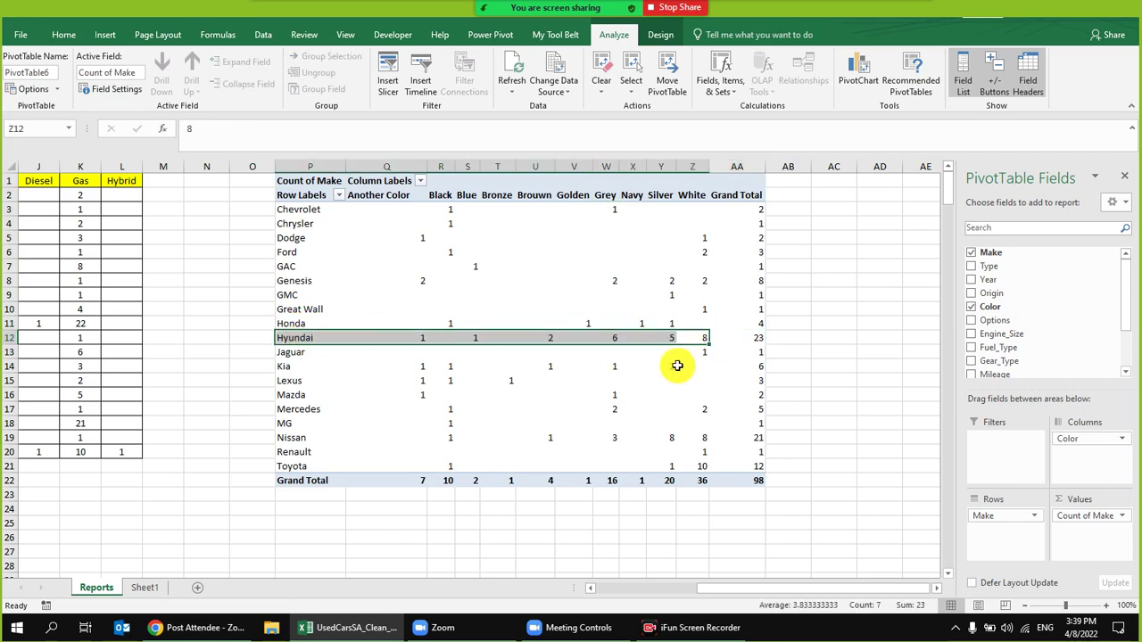
left_click_drag(702, 339, 709, 205)
left_click(699, 198)
mouse_move(701, 339)
left_mouse_down()
mouse_move(699, 191)
mouse_move(699, 336)
left_mouse_up()
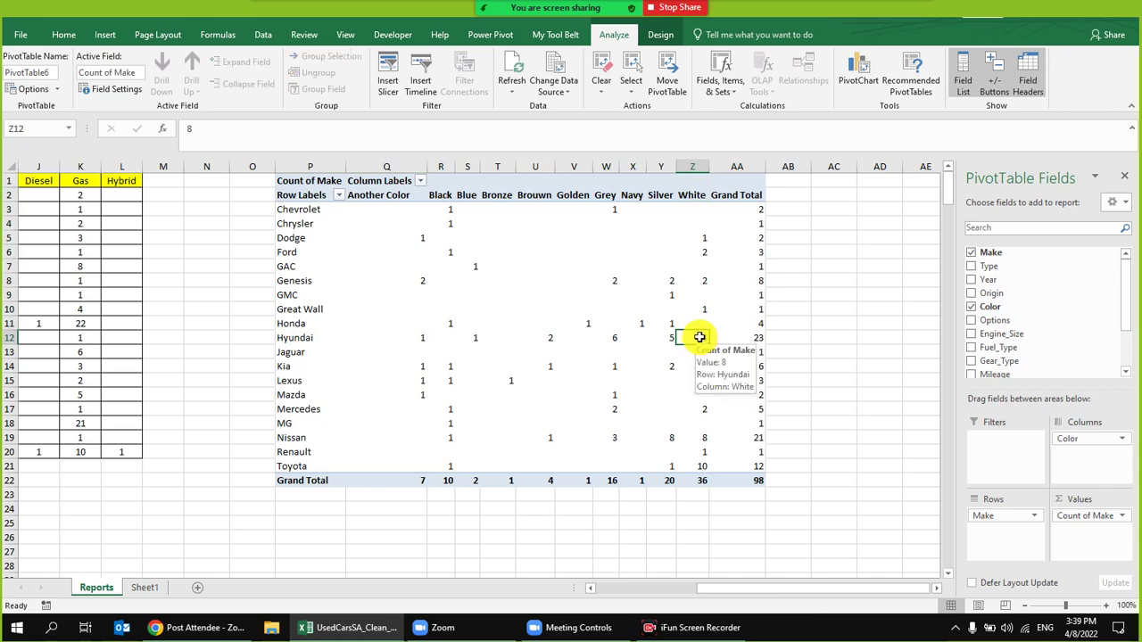
mouse_move(558, 477)
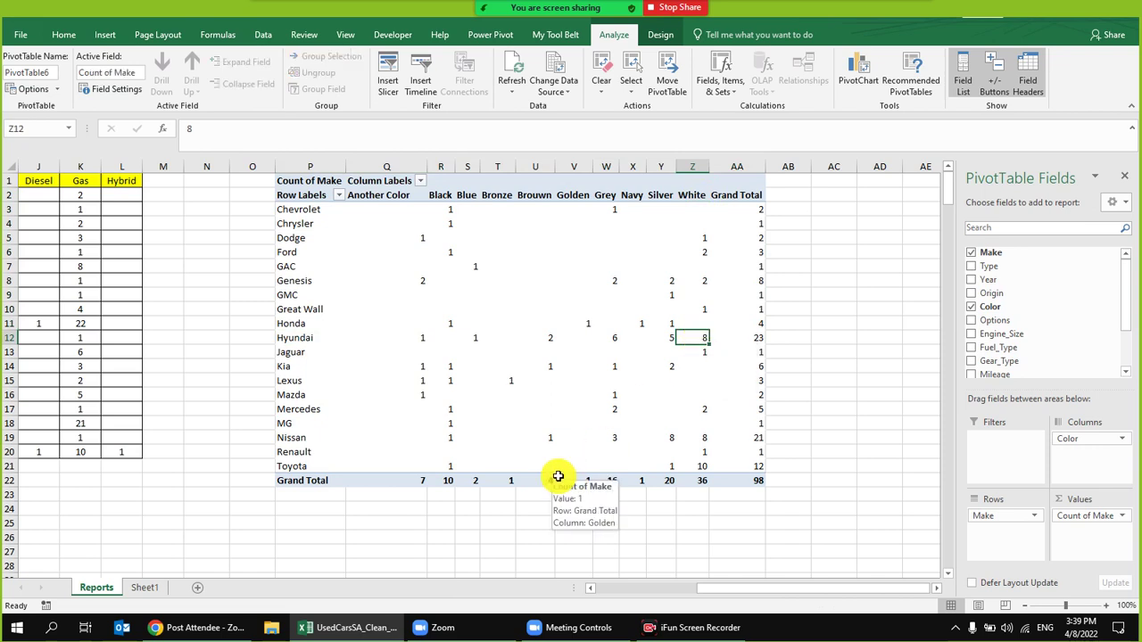
left_click_drag(696, 340, 535, 339)
left_click_drag(648, 348, 690, 332)
mouse_move(537, 336)
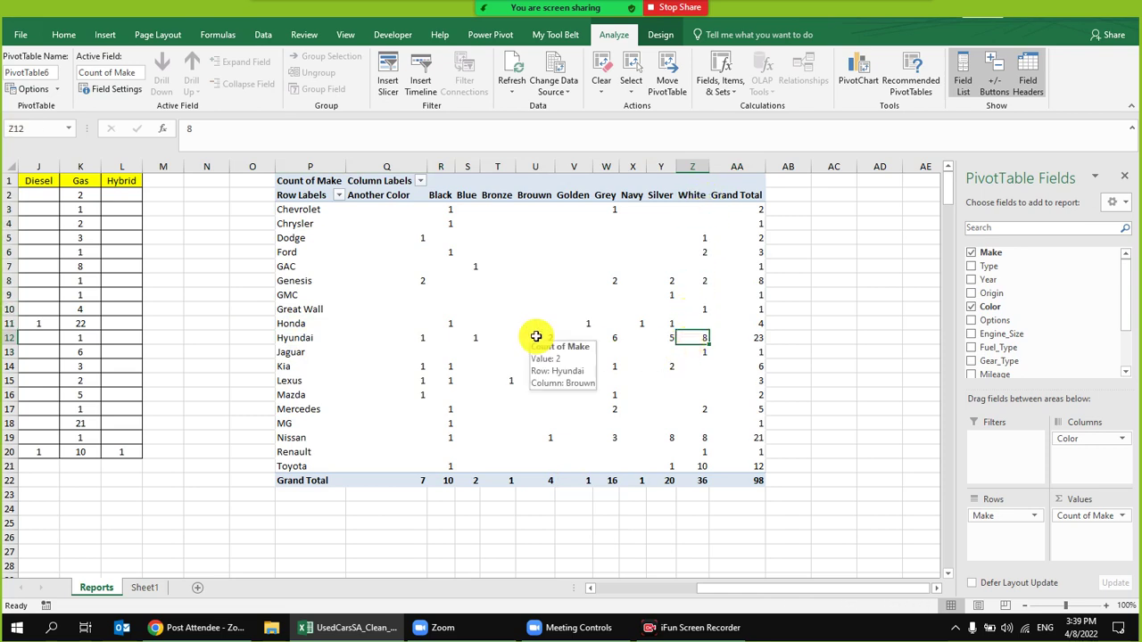
right_click(587, 284)
mouse_move(706, 368)
key("Escape")
key("Escape")
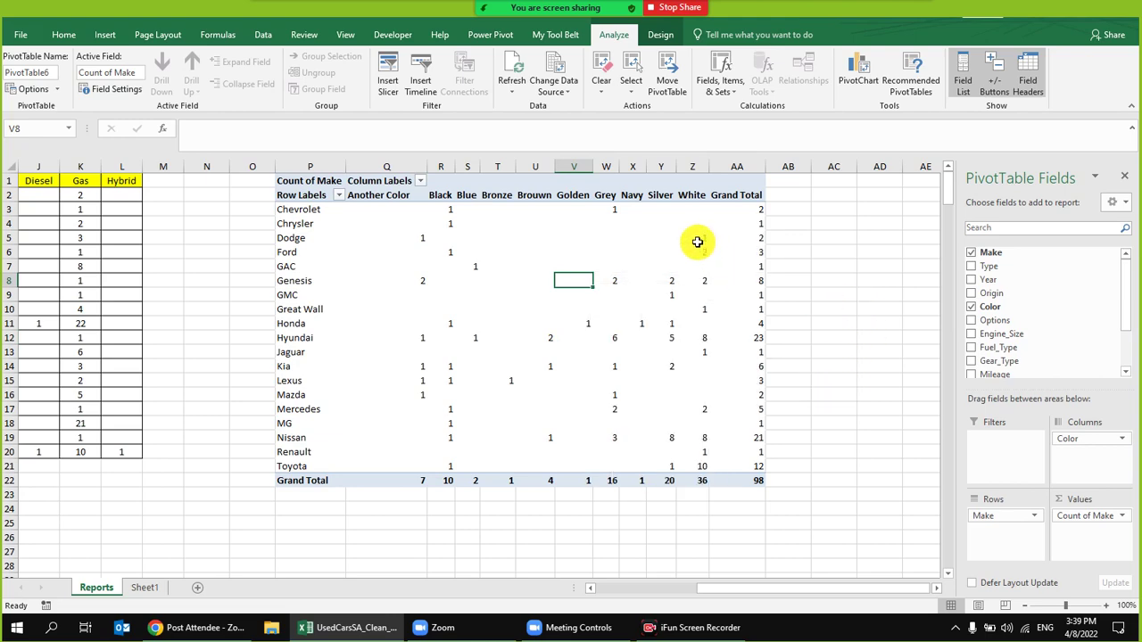
- Examine the Hyundai and Toyota rows and the Black column of the PivotTable at 130% zoom
left_click(1105, 606)
left_click(1106, 606)
left_click(1105, 606)
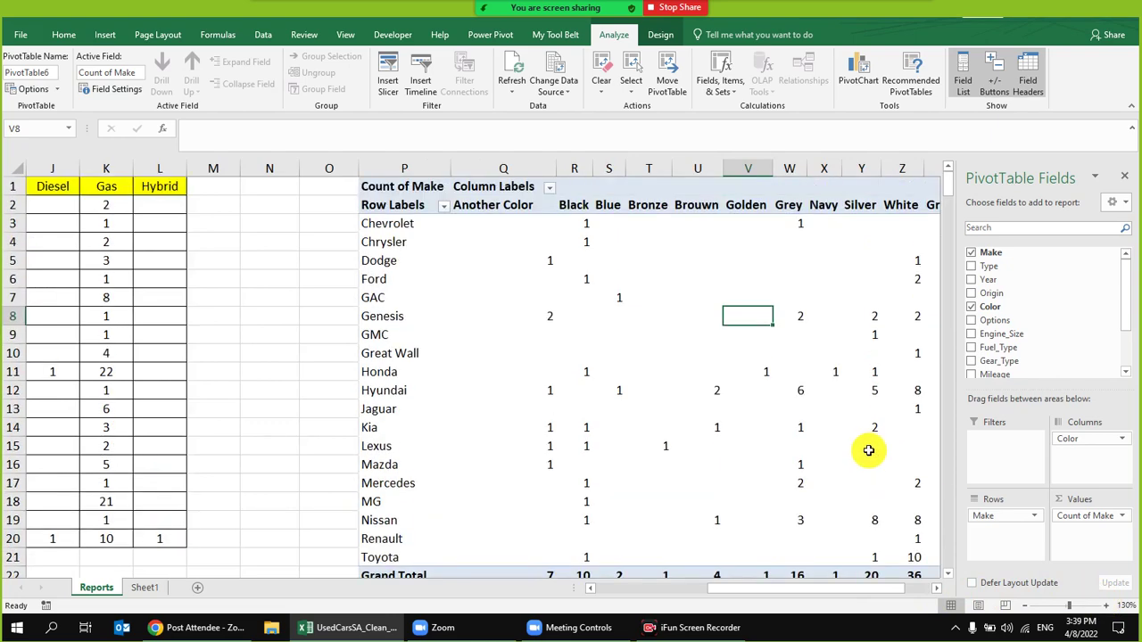
left_click_drag(864, 588, 883, 590)
scroll(948, 581, "down", 1)
scroll(948, 499, "up", 1)
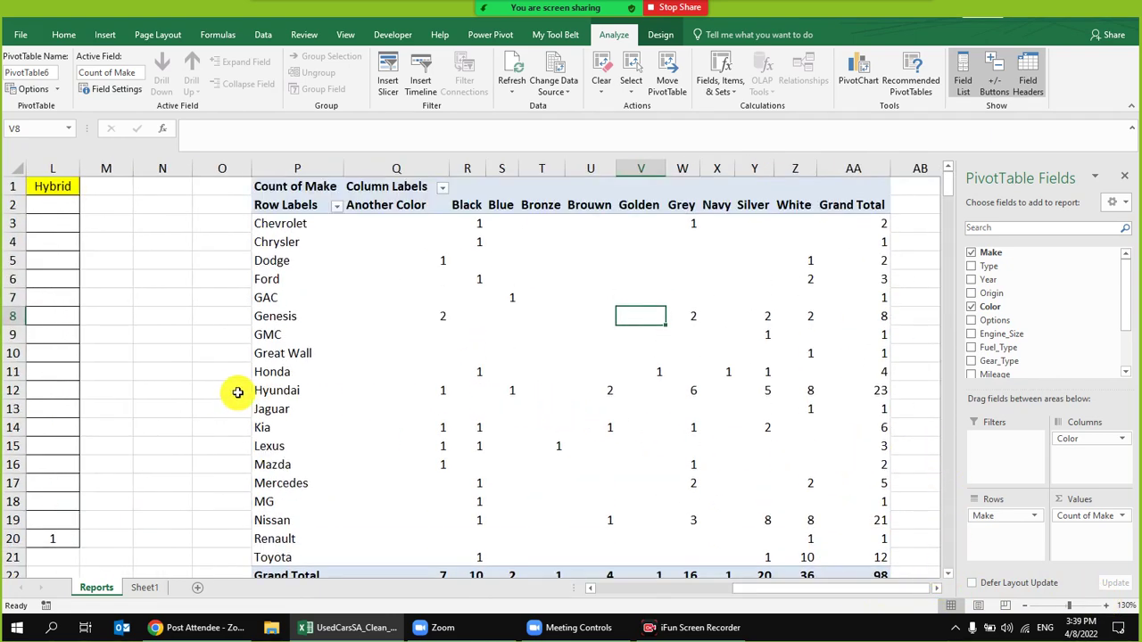
left_click(266, 390)
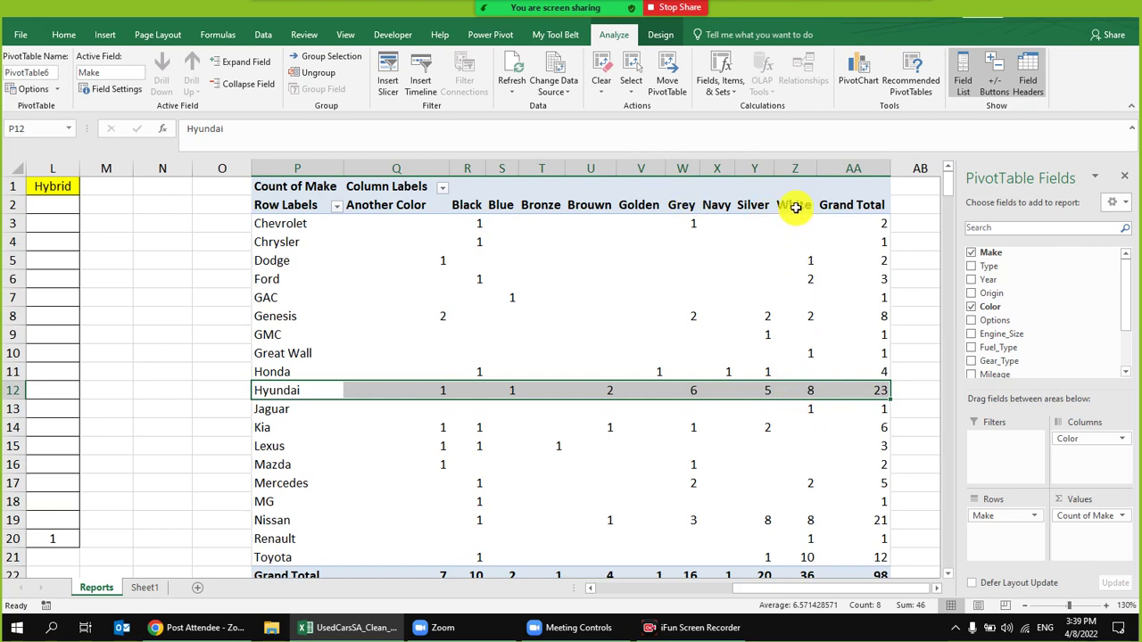
scroll(789, 454, "down", 2)
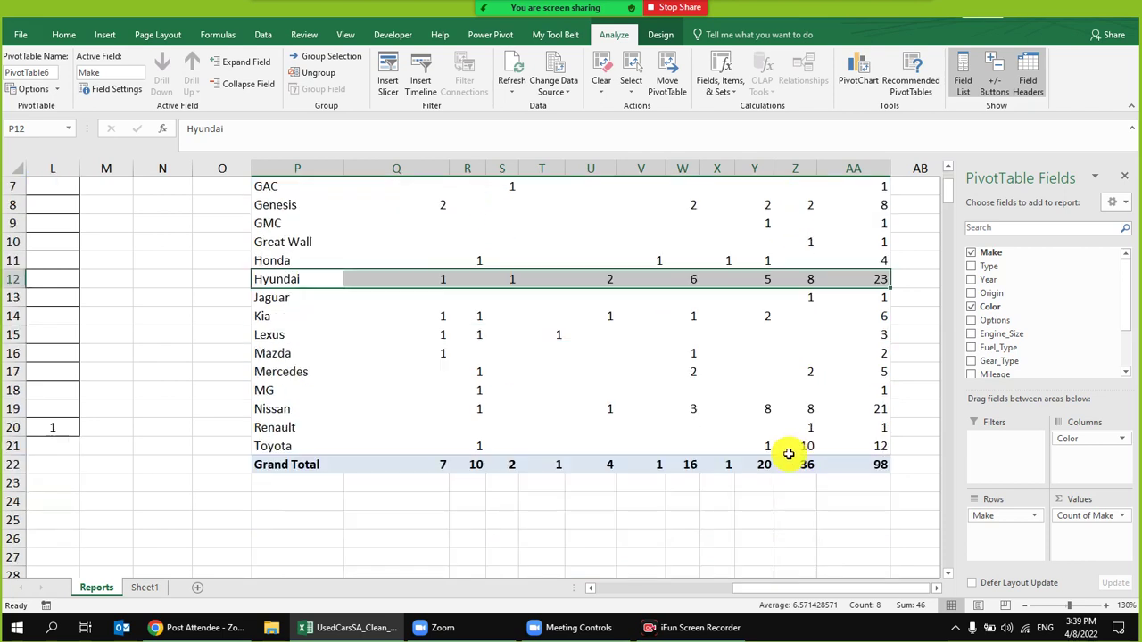
left_click(286, 446)
left_click(248, 446)
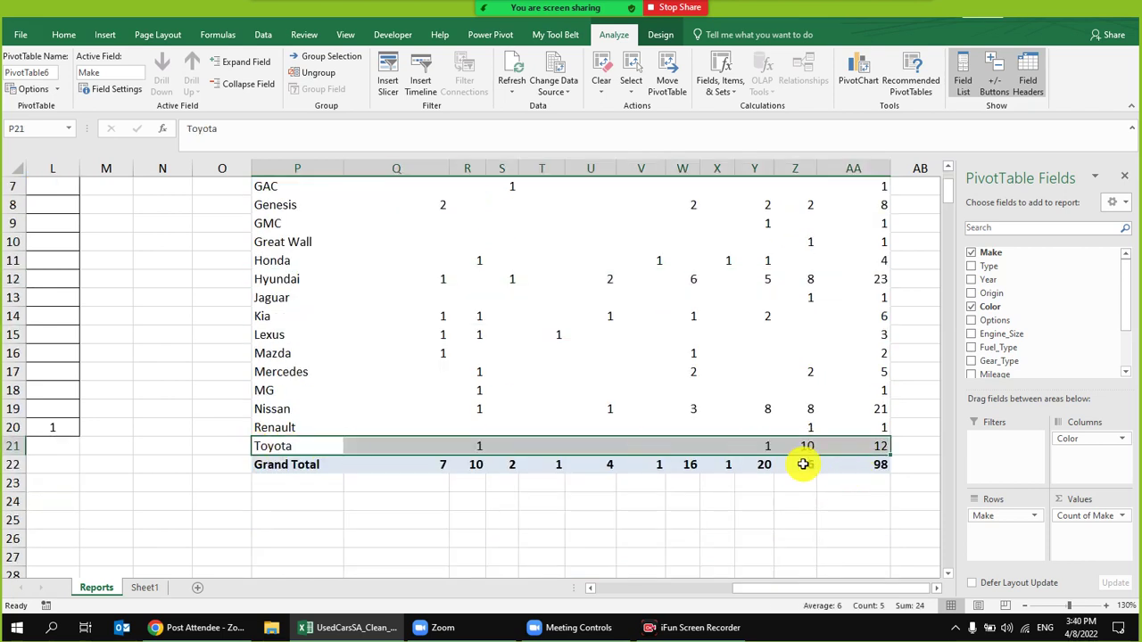
scroll(814, 449, "up", 2)
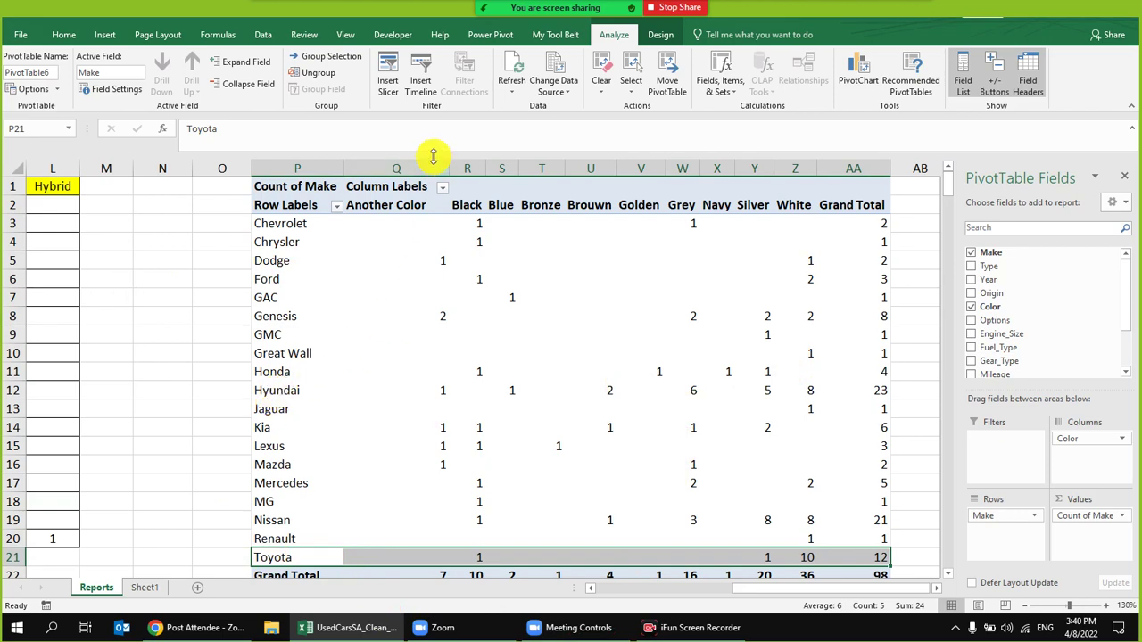
left_click_drag(471, 219, 455, 556)
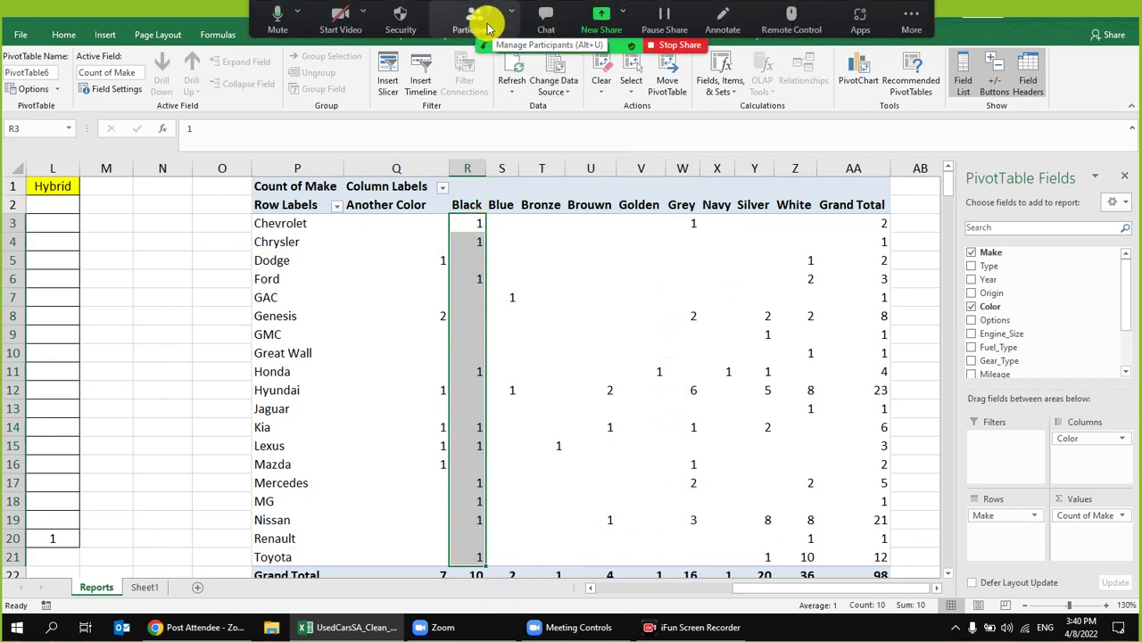
- Check the meeting's participant list and minimize it
left_click(479, 18)
left_click_drag(1020, 191, 1014, 131)
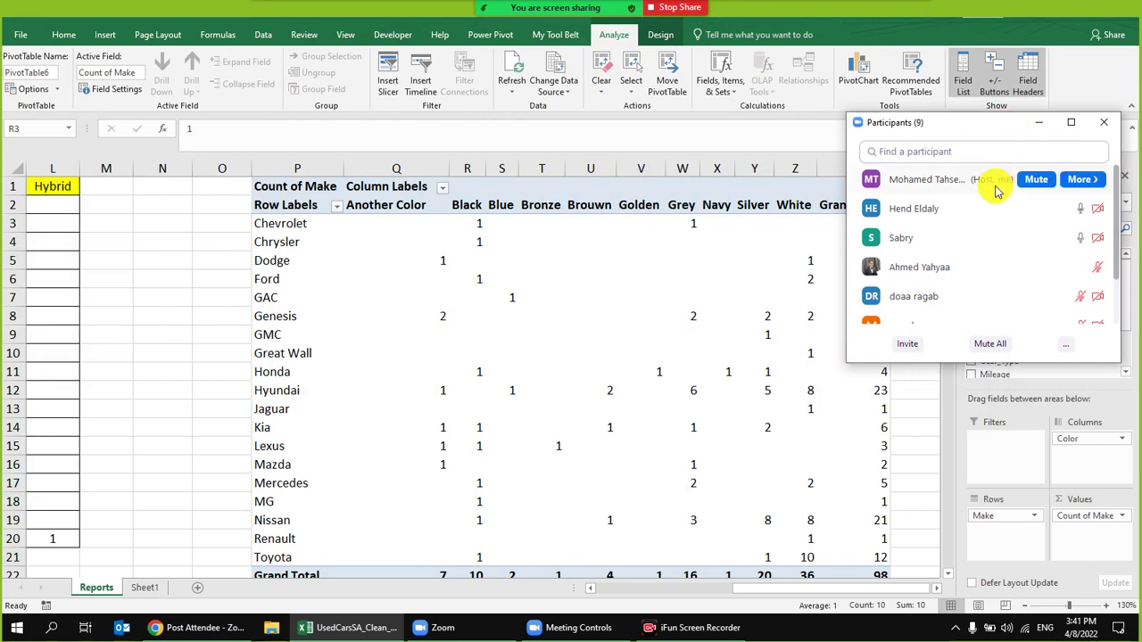
mouse_move(956, 308)
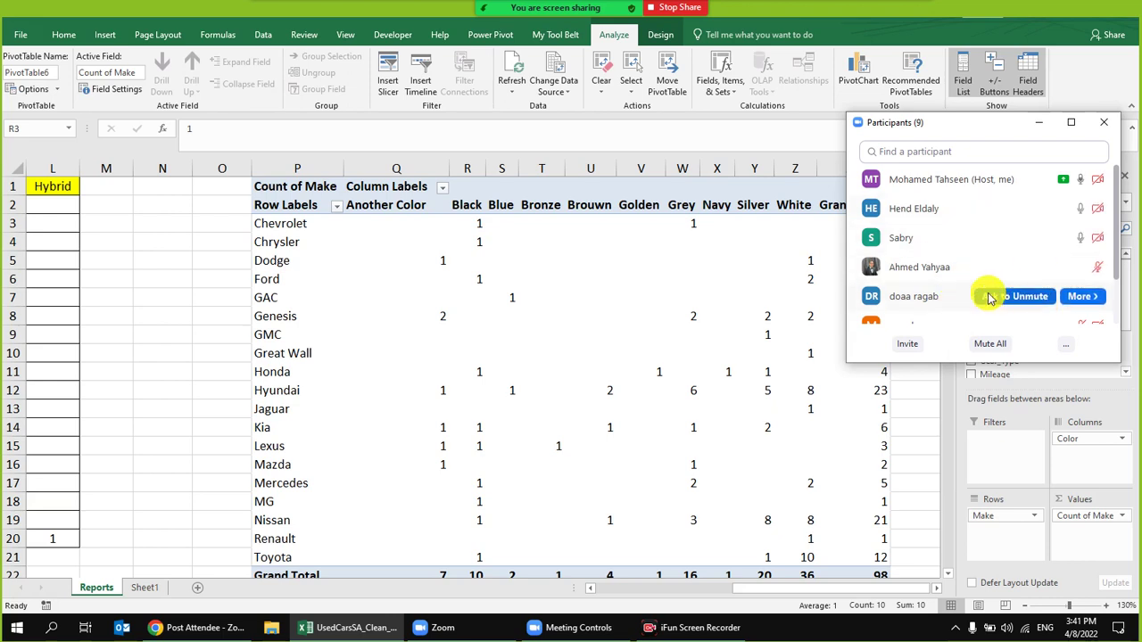
left_click(1040, 122)
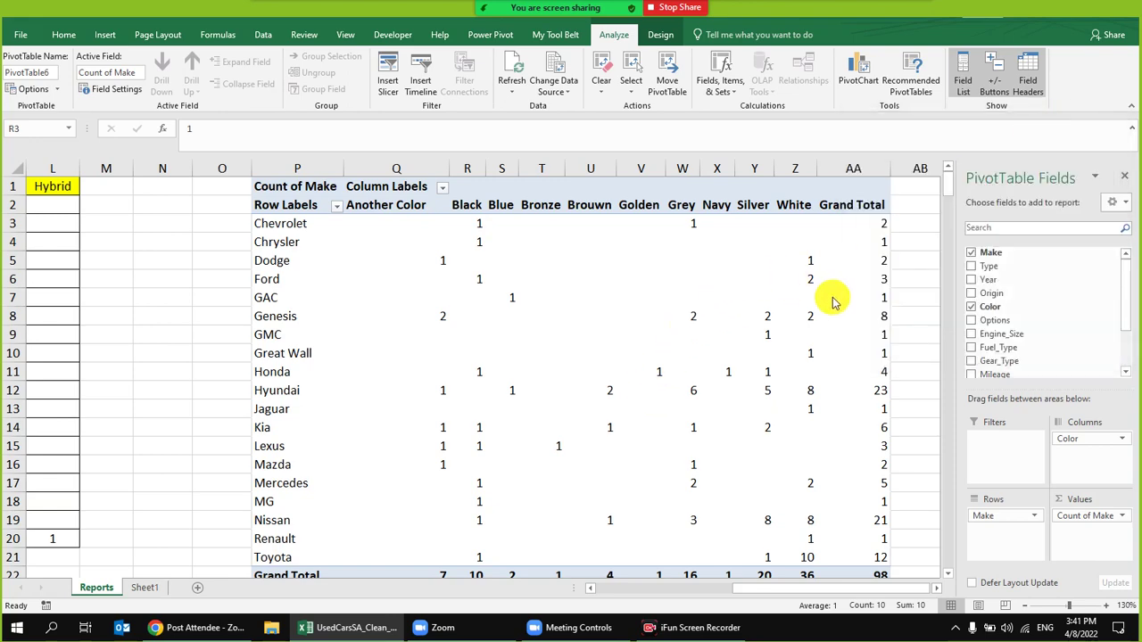
- Compare the Hyundai row across all colors with the White column across all brands in the PivotTable
scroll(805, 393, "down", 2)
scroll(803, 397, "up", 2)
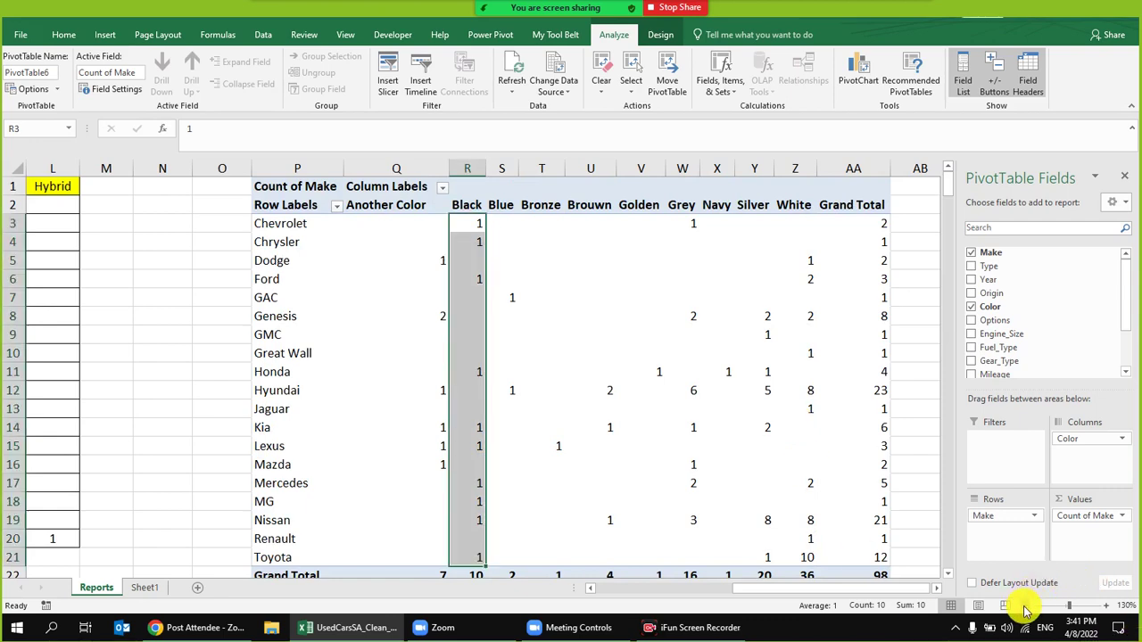
left_click(1025, 605)
left_click(937, 589)
left_click(937, 589)
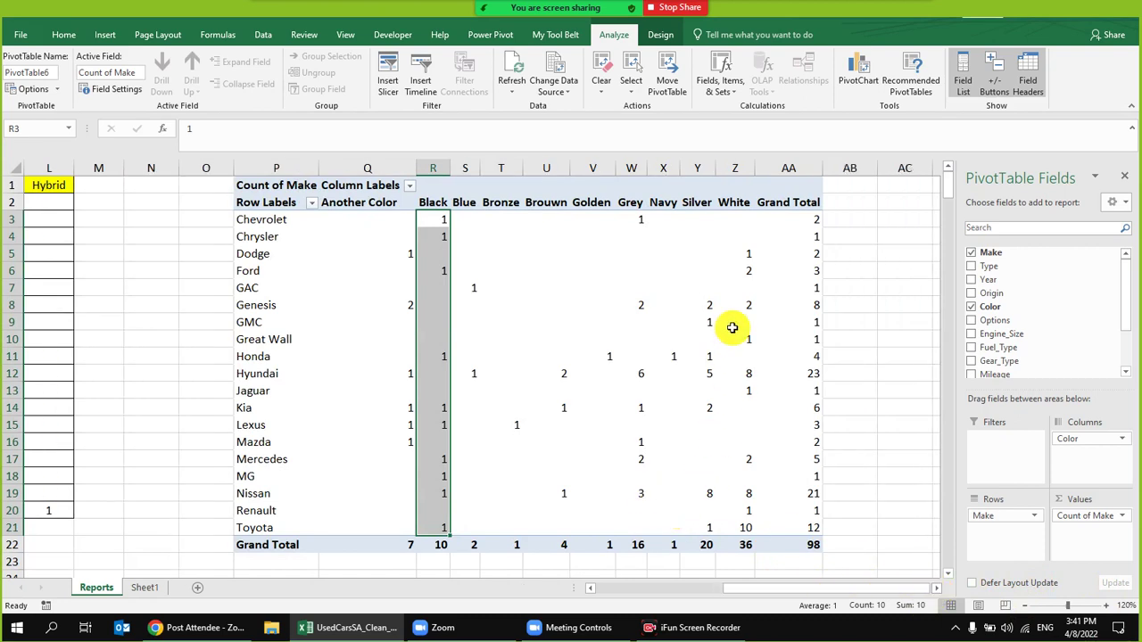
left_click_drag(748, 373, 264, 376)
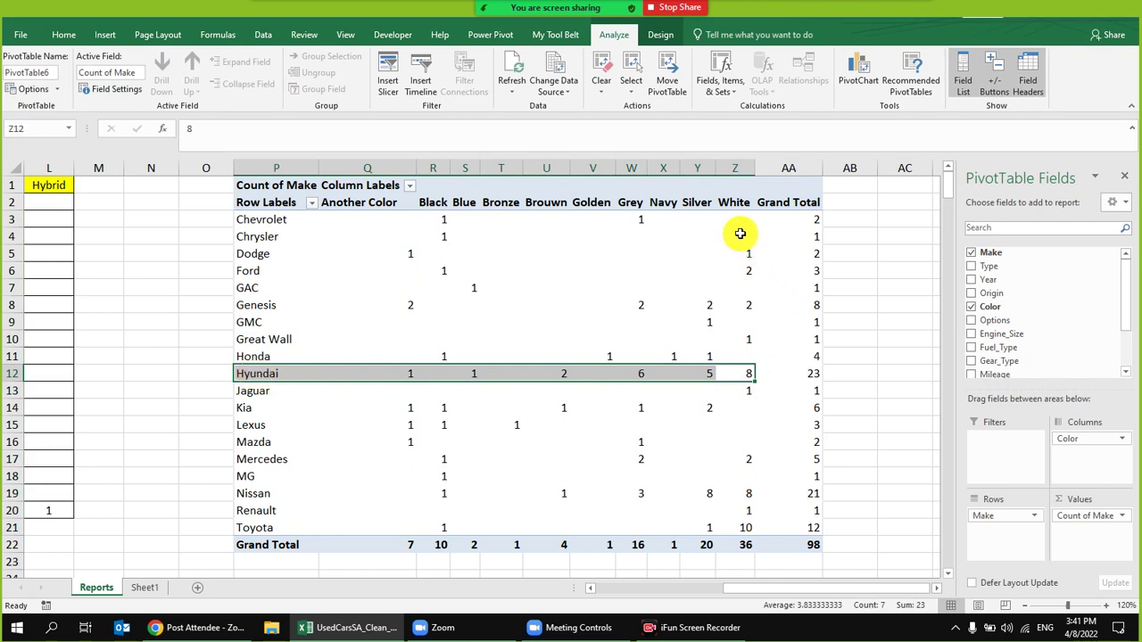
left_click_drag(741, 234, 754, 524)
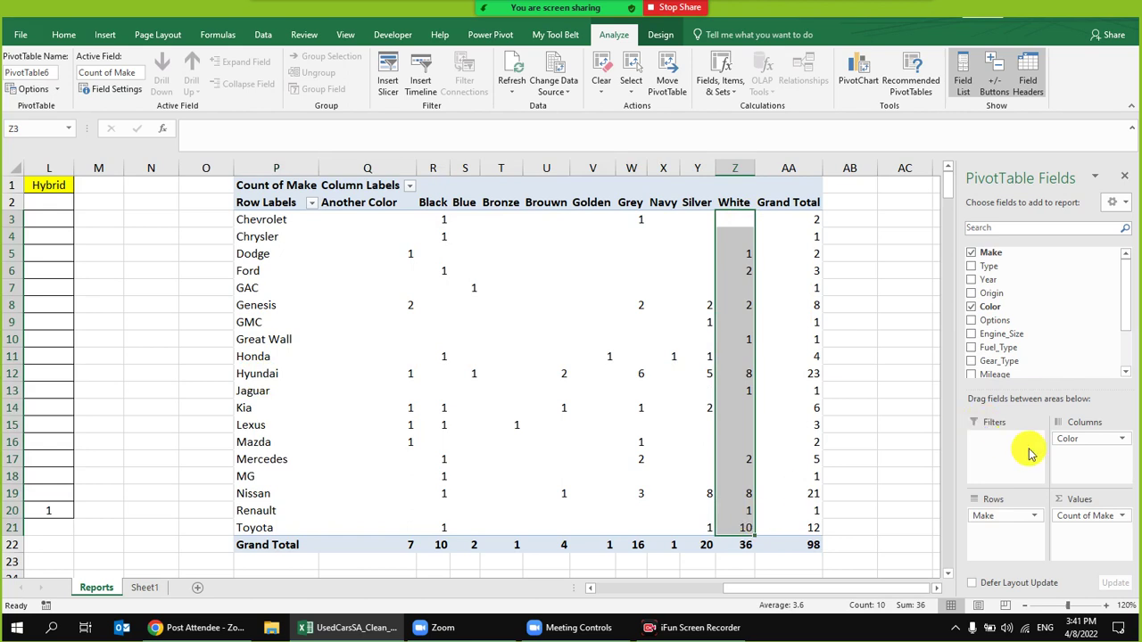
- Swap the PivotTable's fields so that Color forms the rows and Make forms the columns
left_click_drag(1080, 439, 1078, 473)
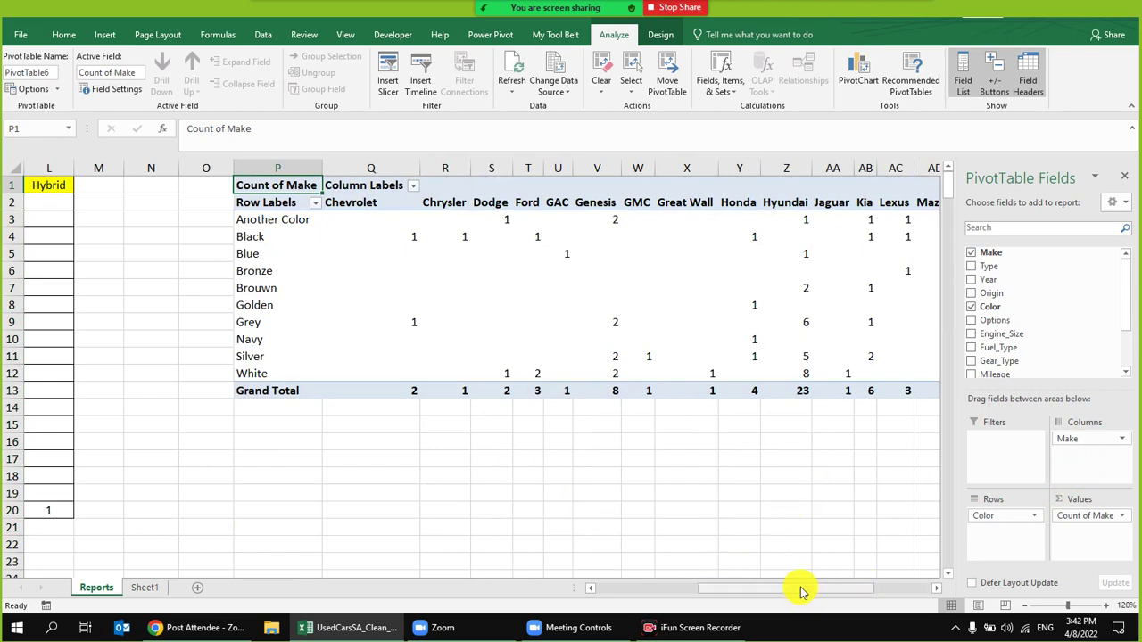
left_click_drag(800, 592, 928, 594)
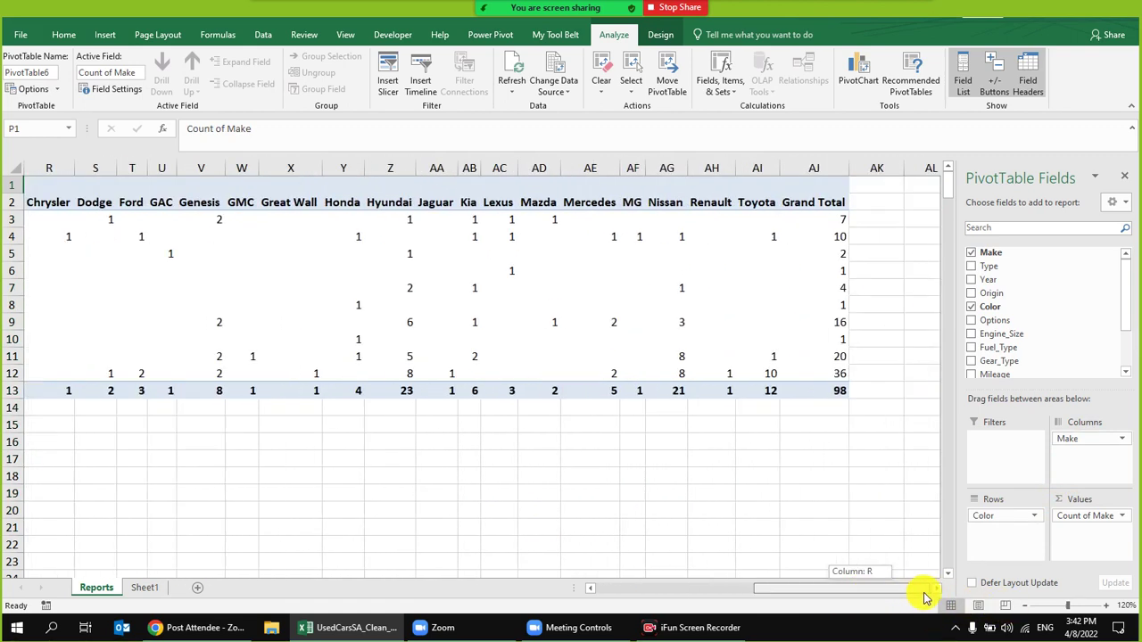
- Sort the PivotTable's color rows by their grand total from largest to smallest
left_click(834, 236)
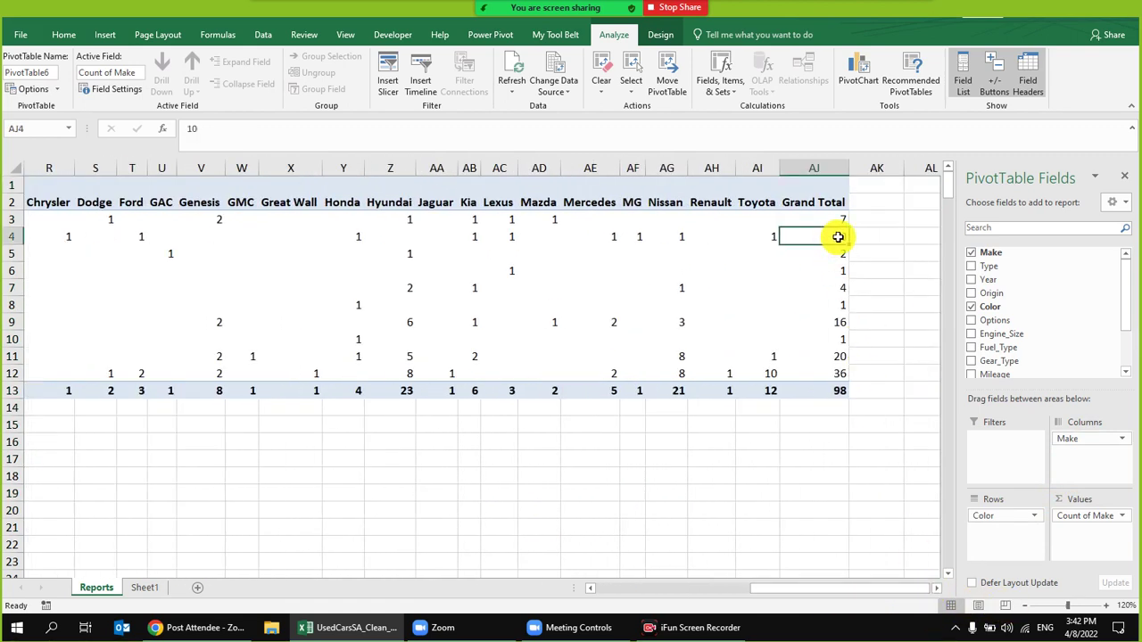
left_click(1026, 606)
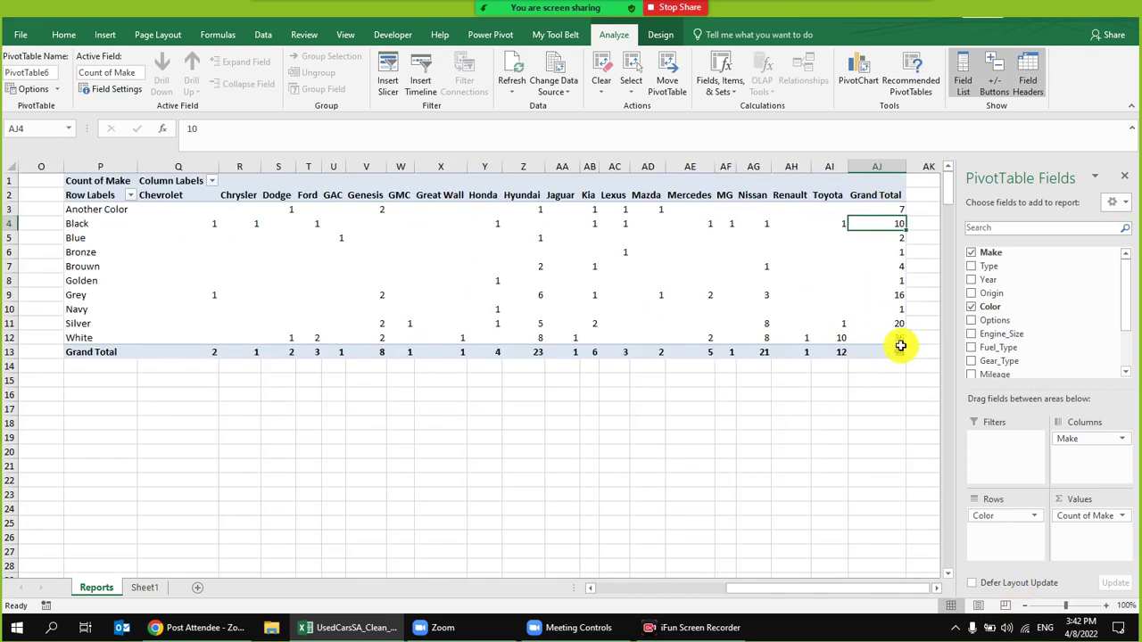
right_click(891, 210)
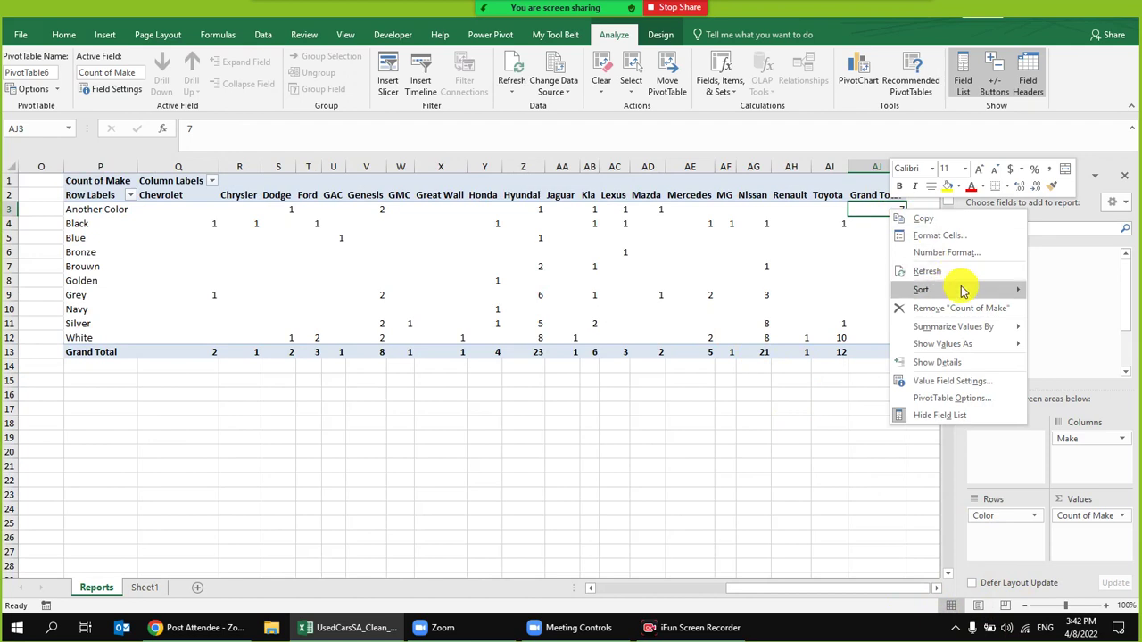
mouse_move(1035, 290)
left_click(874, 305)
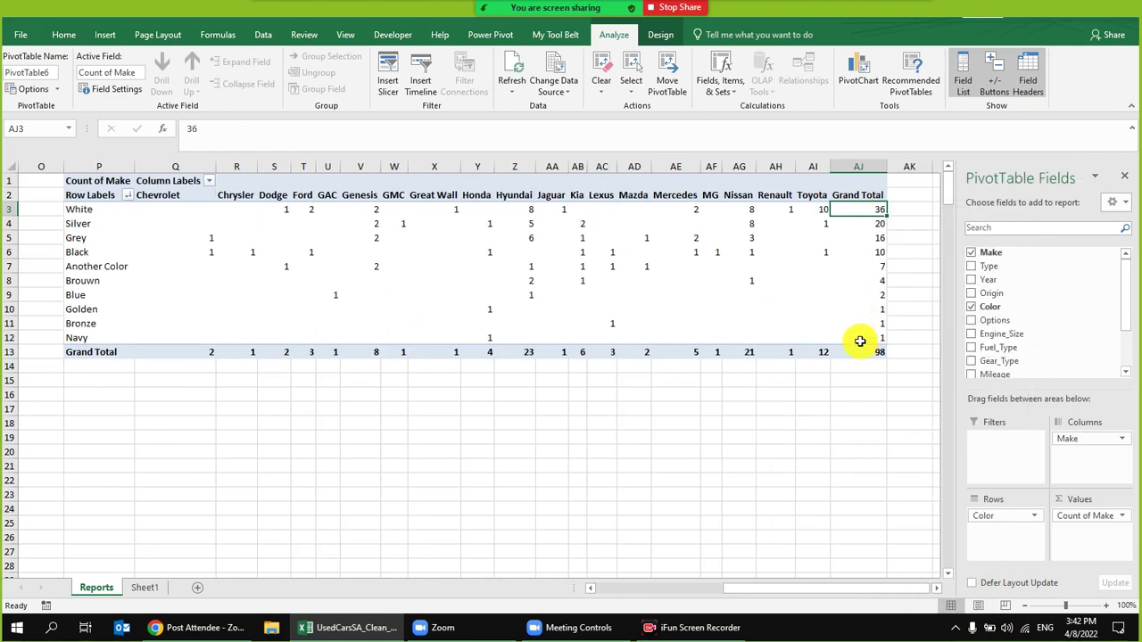
left_click(76, 209)
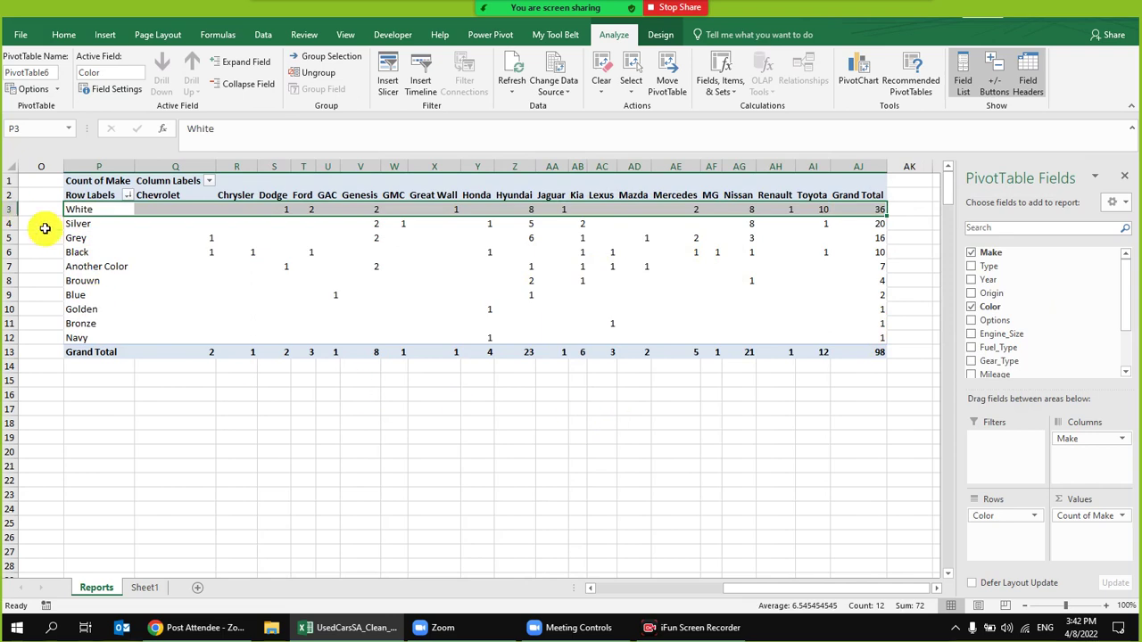
- Look through the meeting's participant list and close it
mouse_move(553, 11)
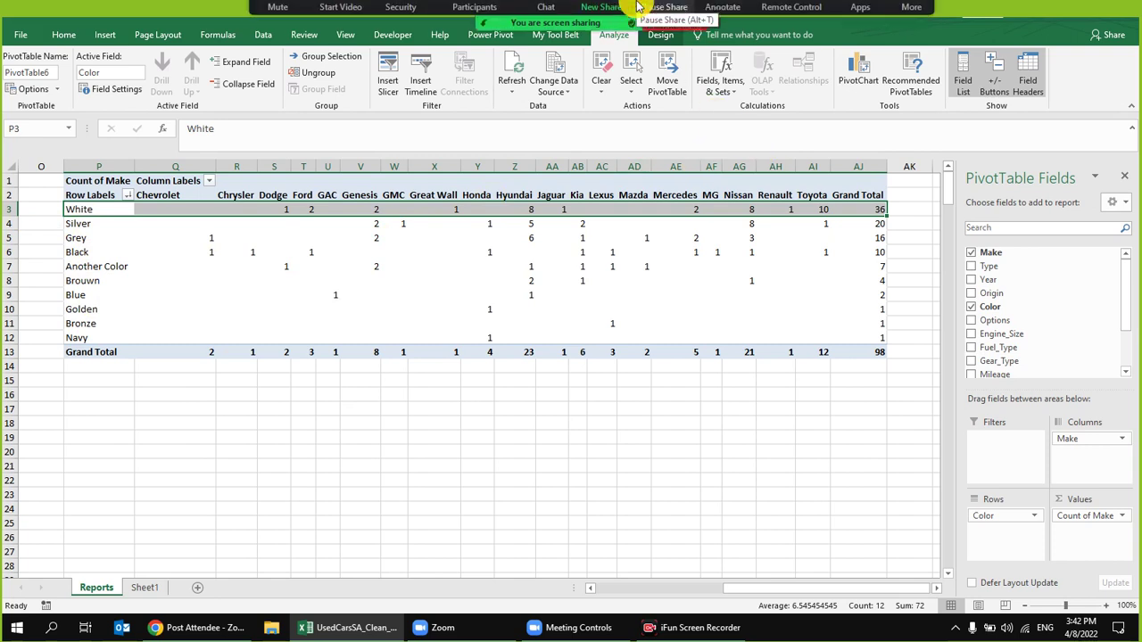
left_click(473, 18)
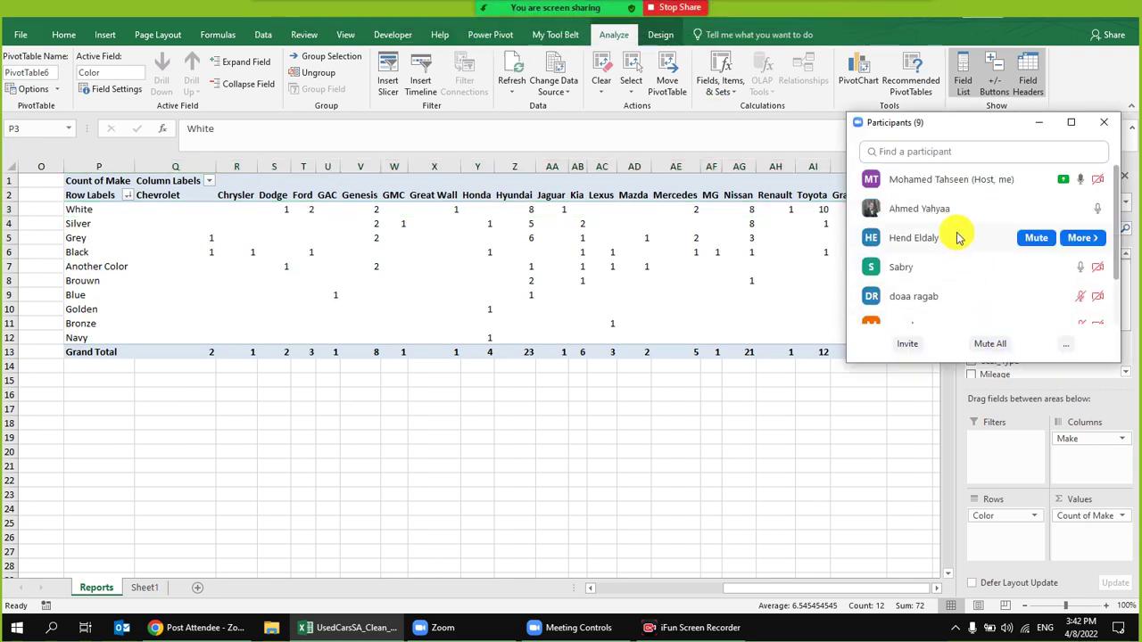
scroll(960, 245, "down", 3)
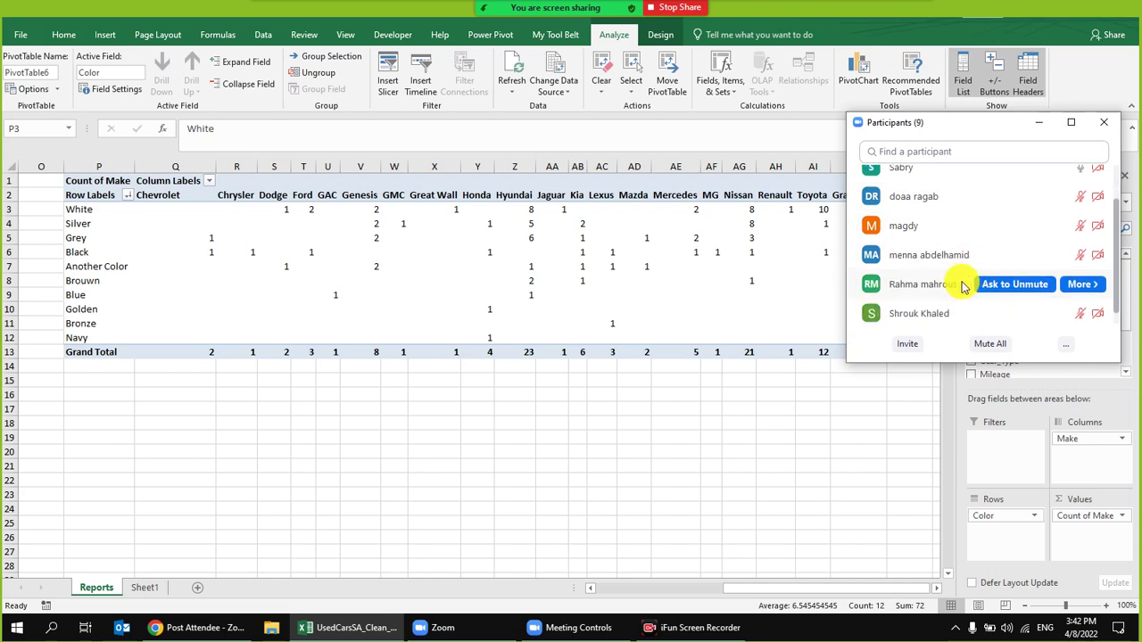
scroll(957, 287, "up", 2)
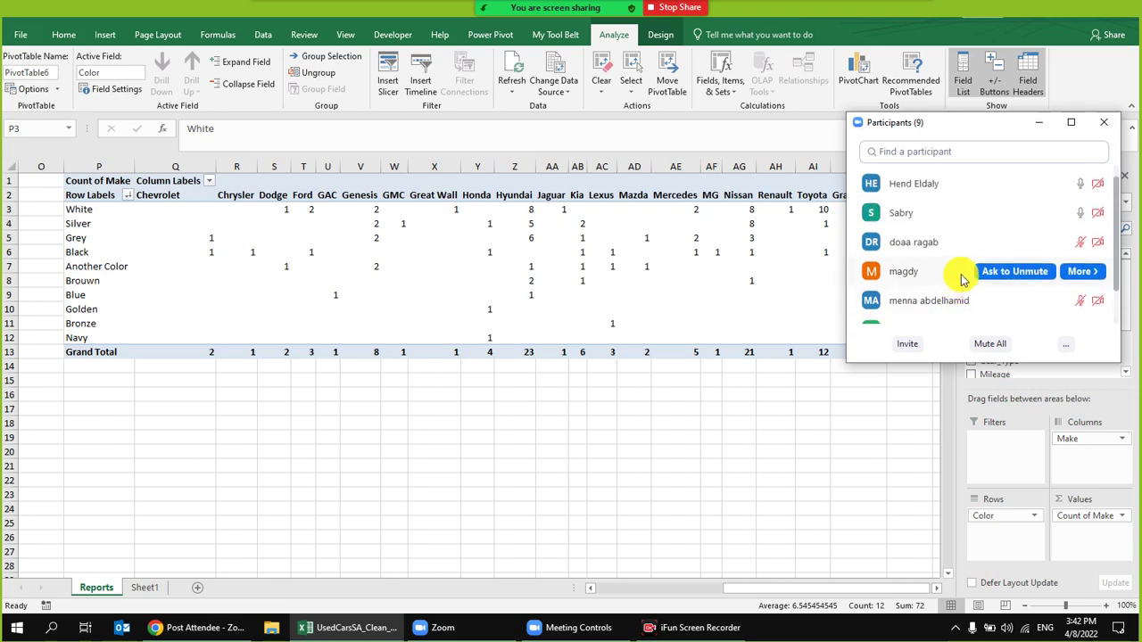
scroll(962, 278, "up", 2)
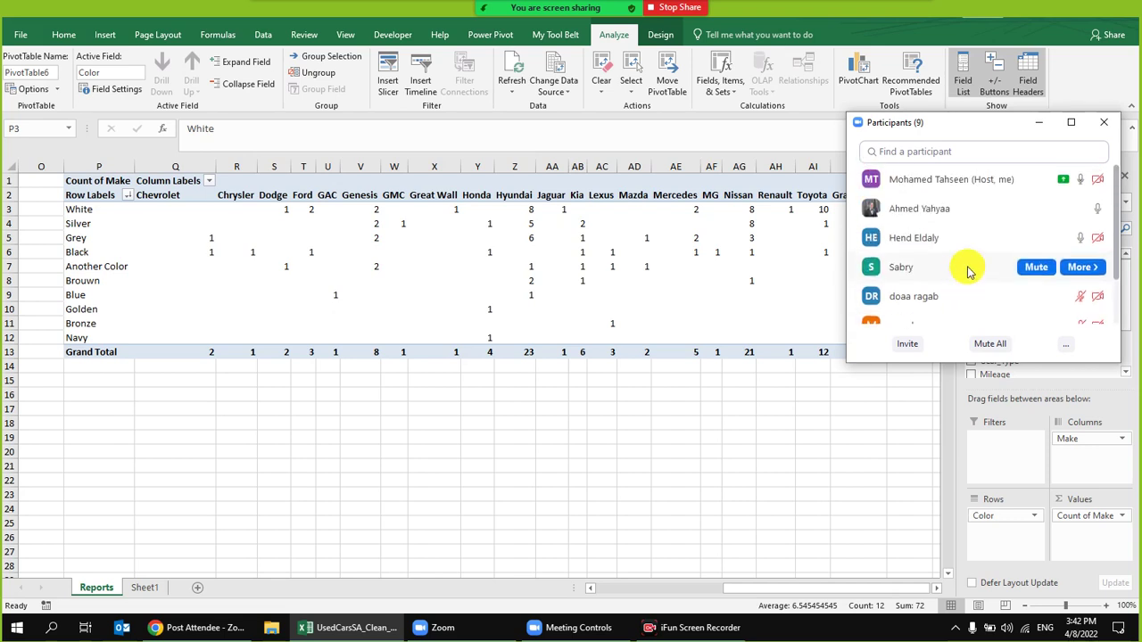
left_click(1104, 125)
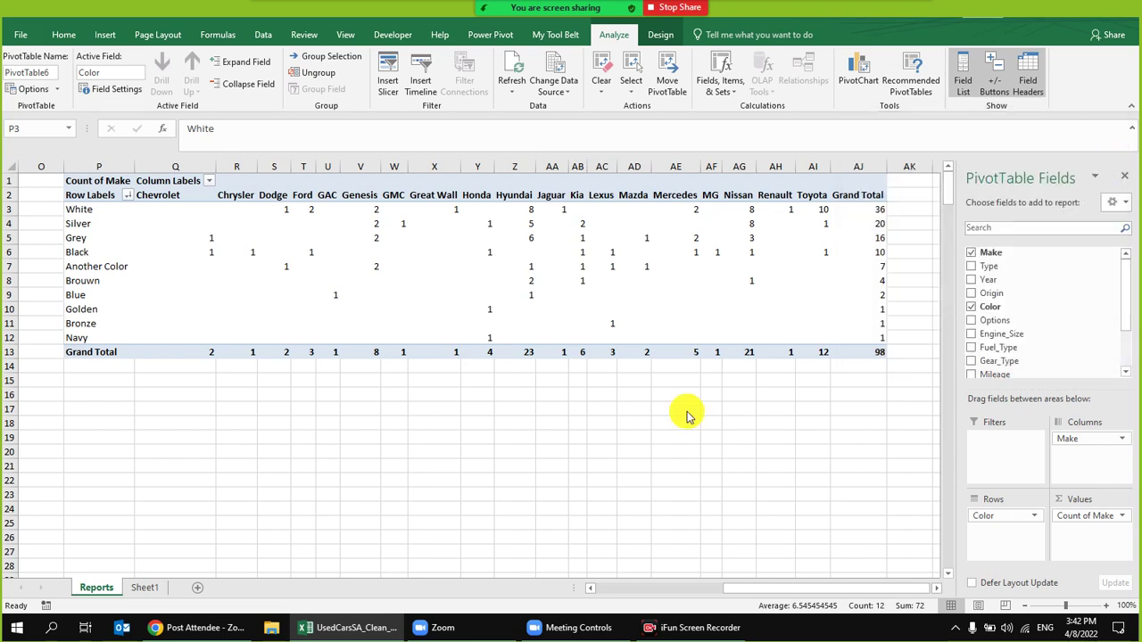
- Examine the grand totals of the PivotTable's color rows, from White and Silver down to Navy
left_click(77, 209)
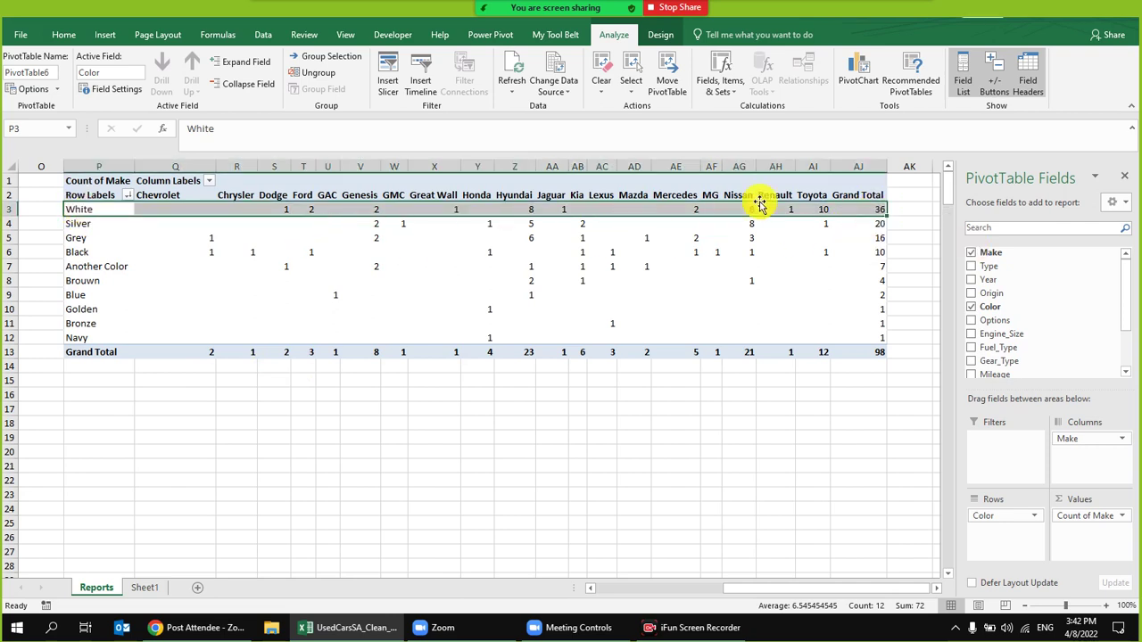
left_click(879, 224)
left_click(876, 242)
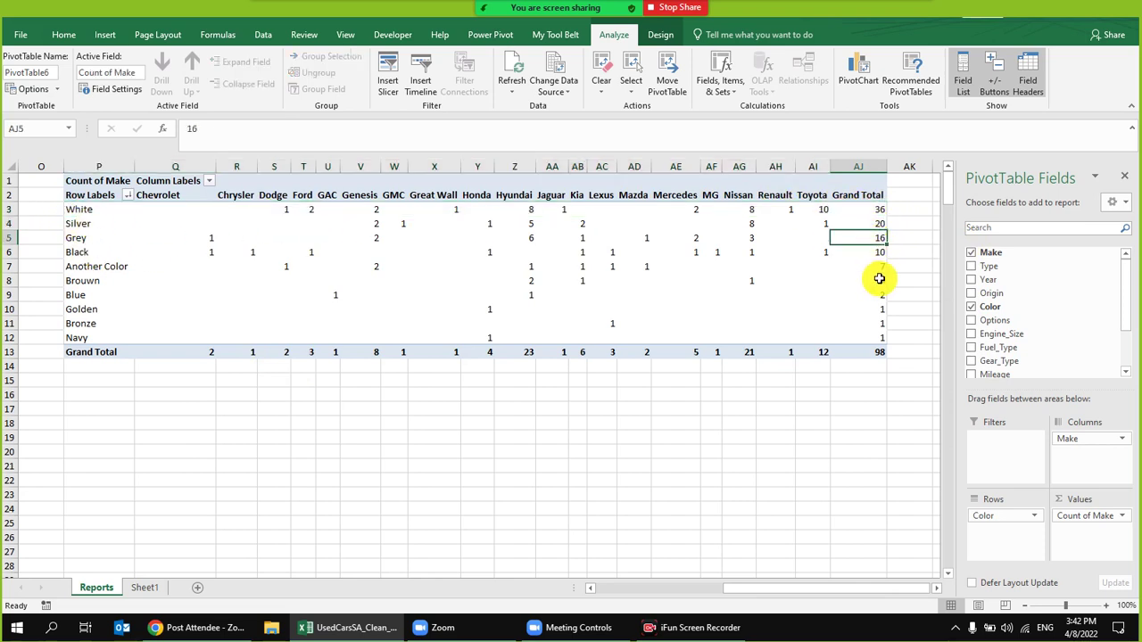
left_click(878, 251)
left_click(876, 339)
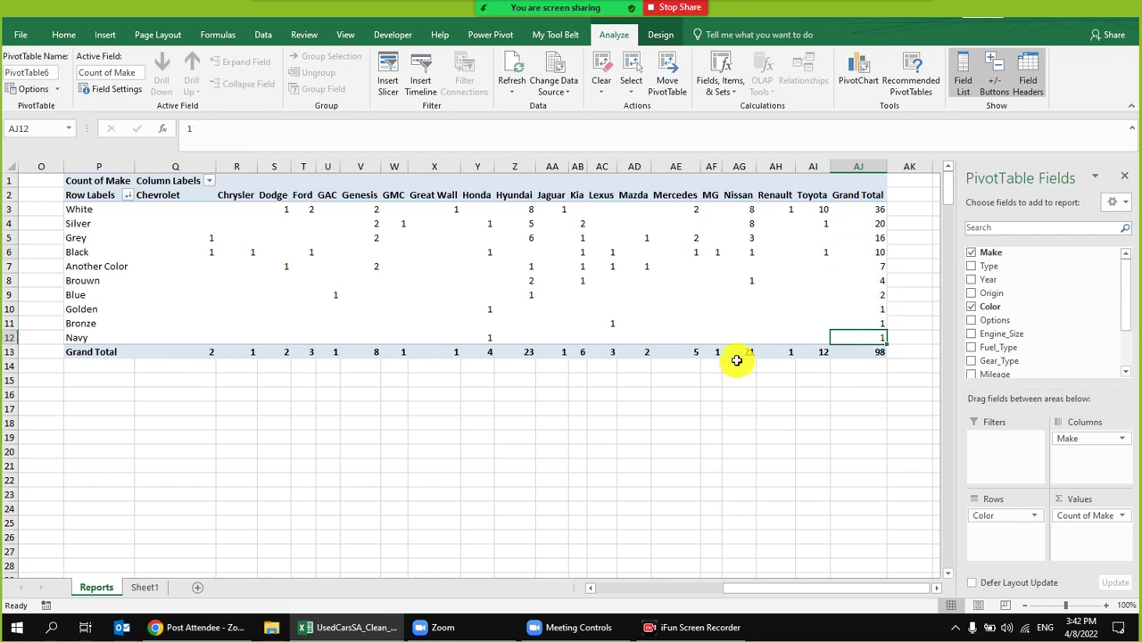
left_click(6, 337)
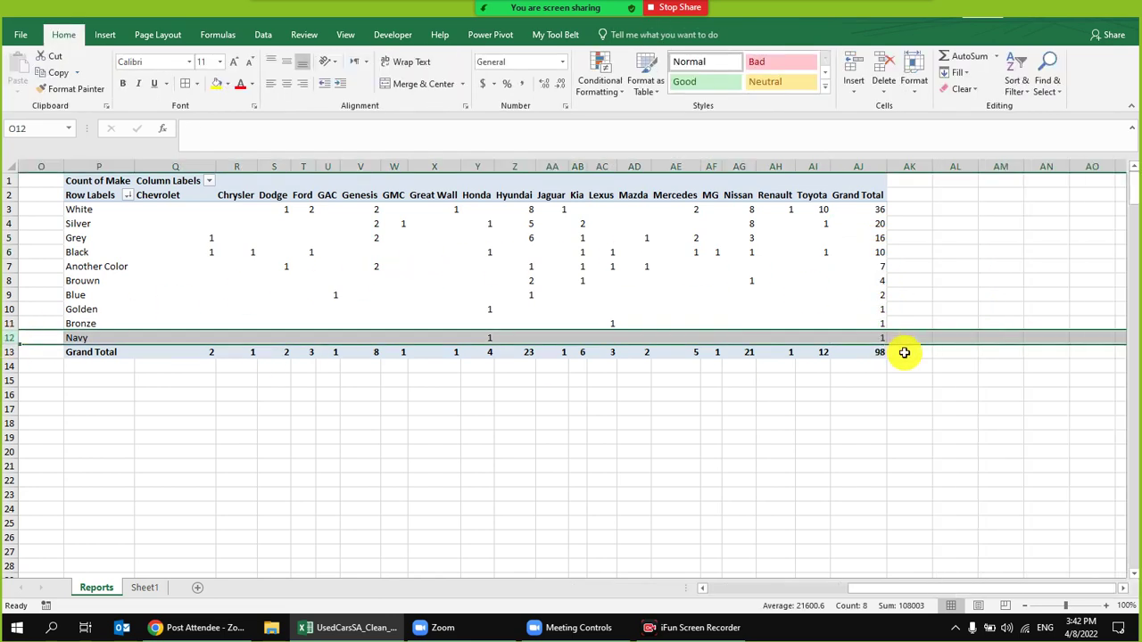
left_click(903, 364)
left_click(879, 333)
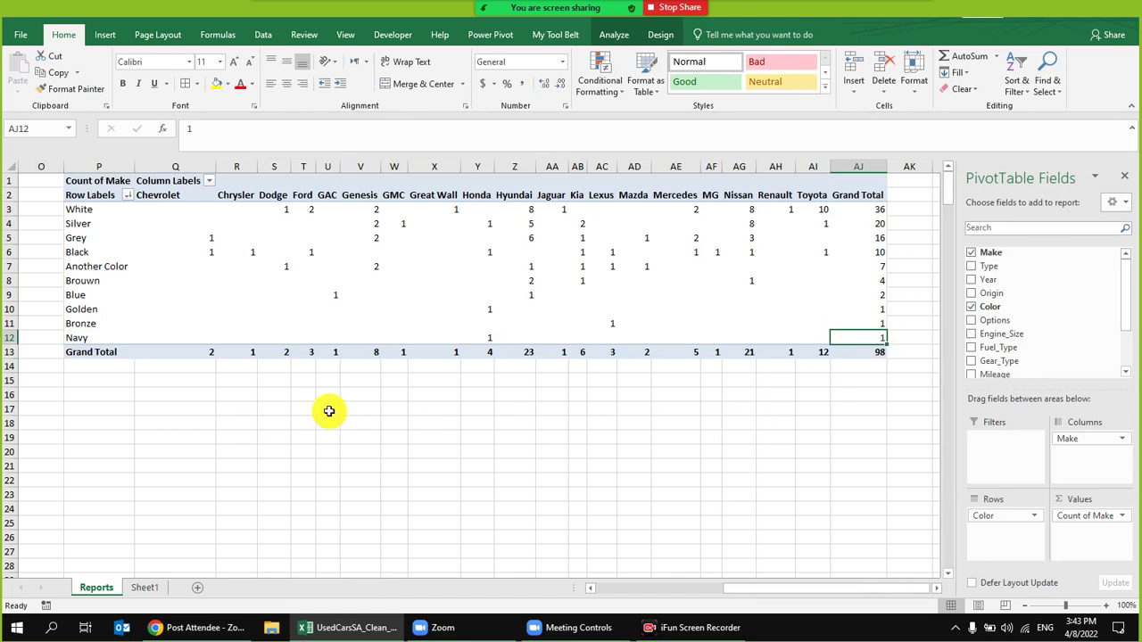
left_click(683, 411)
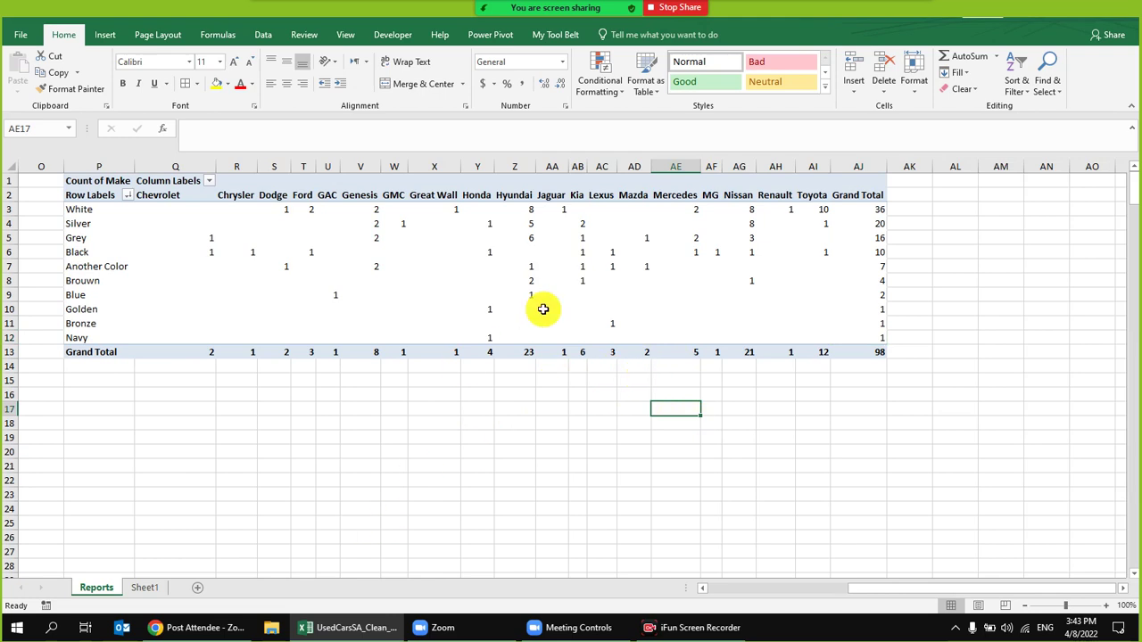
left_click(516, 266)
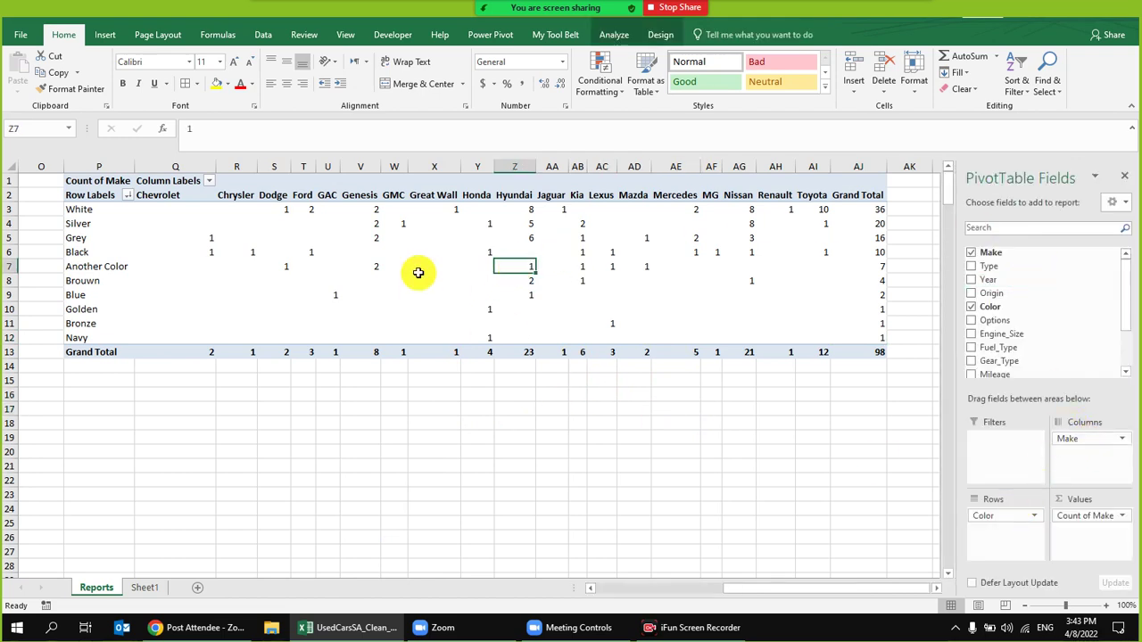
- Convert the color PivotTable in columns P to AK into static values in place
left_click_drag(79, 163, 910, 170)
right_click(797, 219)
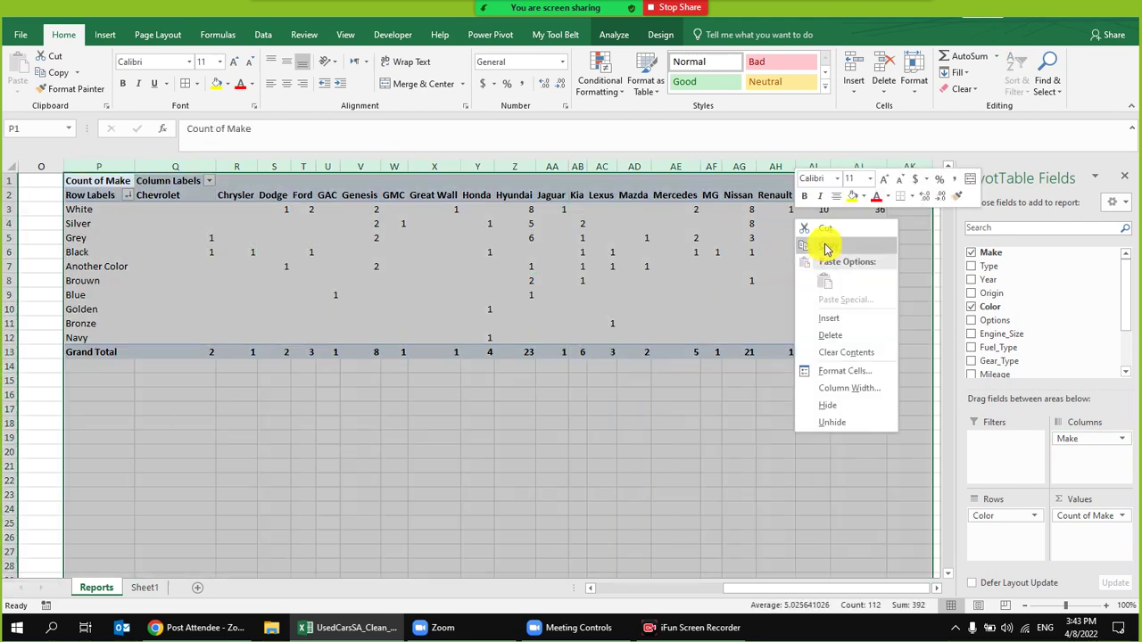
left_click(824, 247)
right_click(435, 223)
left_click(484, 285)
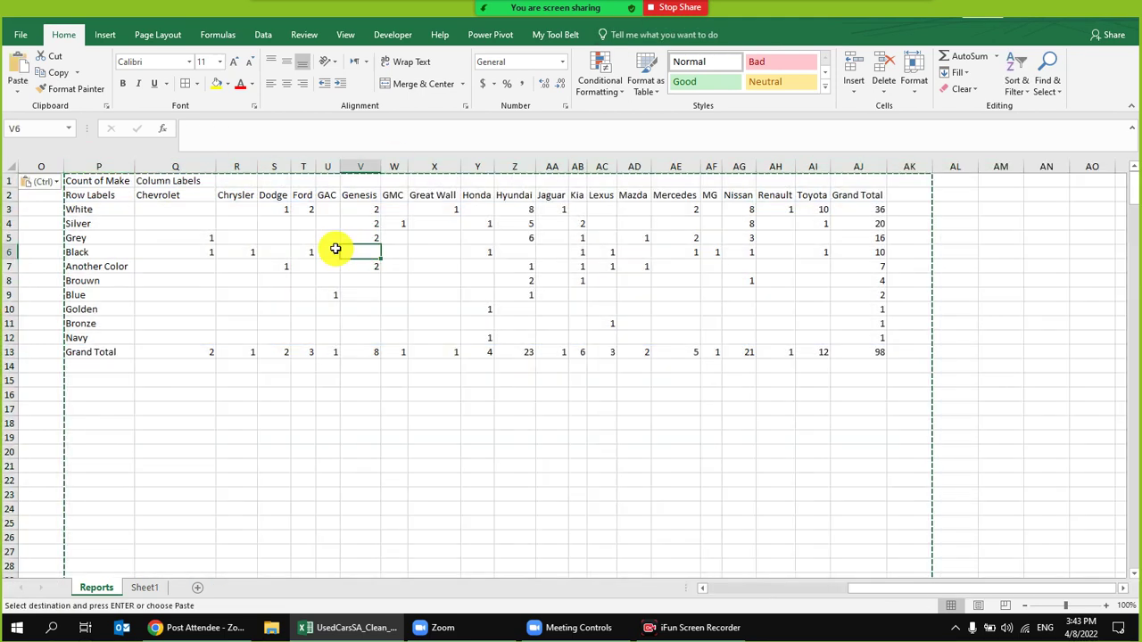
- Delete the brand columns Q to AI so only the color labels and Grand Total column remain
left_click_drag(158, 166, 814, 167)
right_click(690, 235)
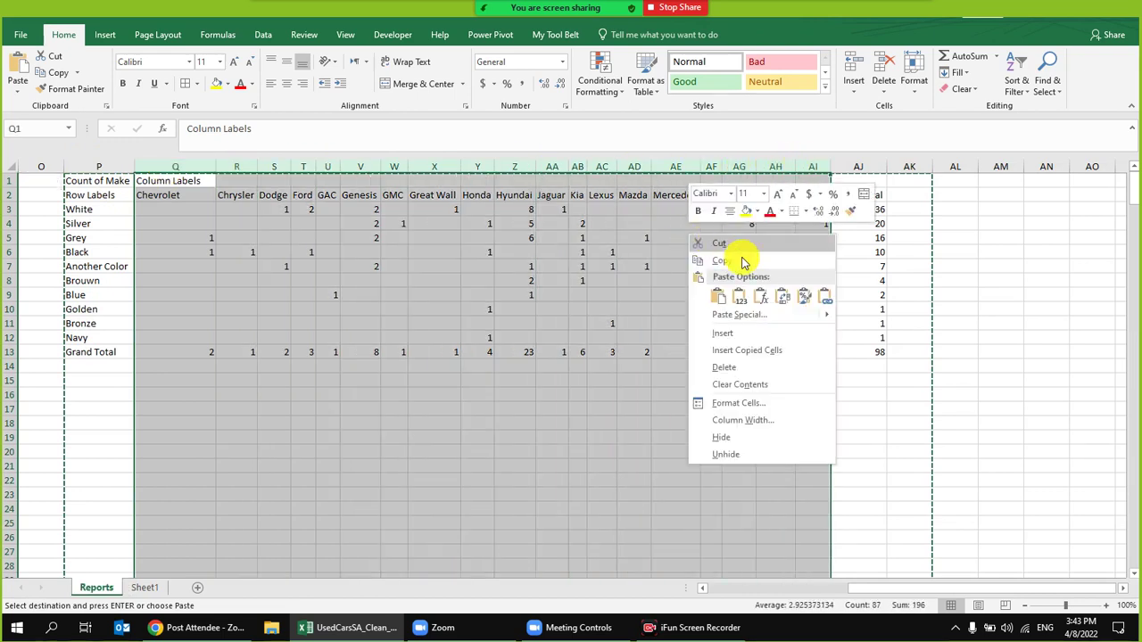
left_click(740, 373)
left_click(161, 323)
- Rename the color table's headings to Color in P2 and Car Models in Q2
mouse_move(95, 195)
left_mouse_down()
mouse_move(198, 184)
mouse_move(115, 195)
left_mouse_up()
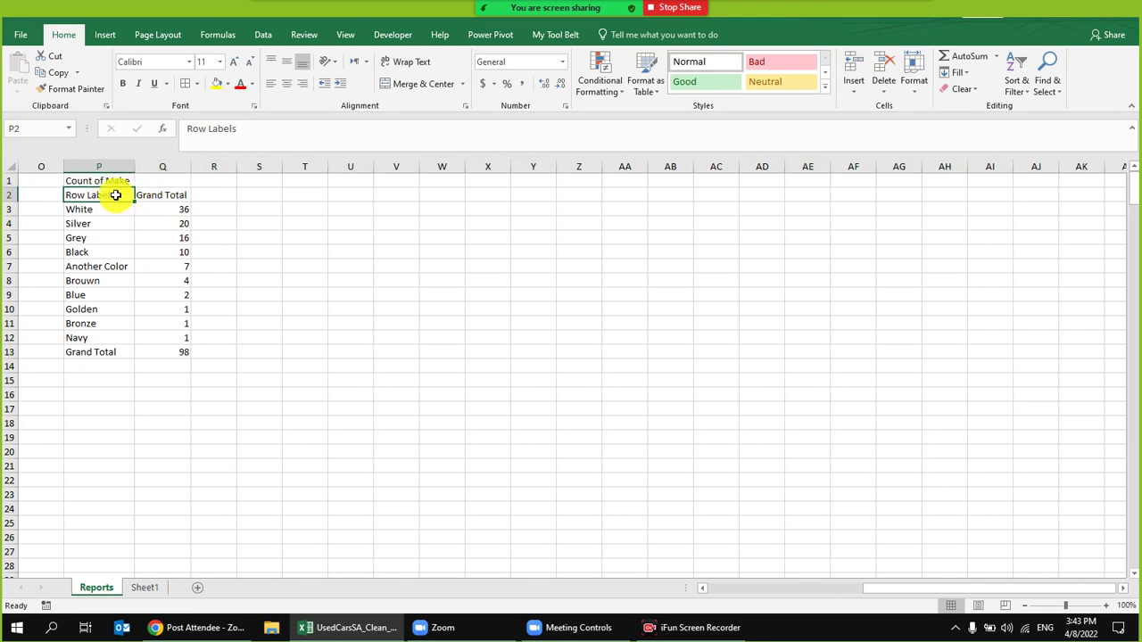
type("Color")
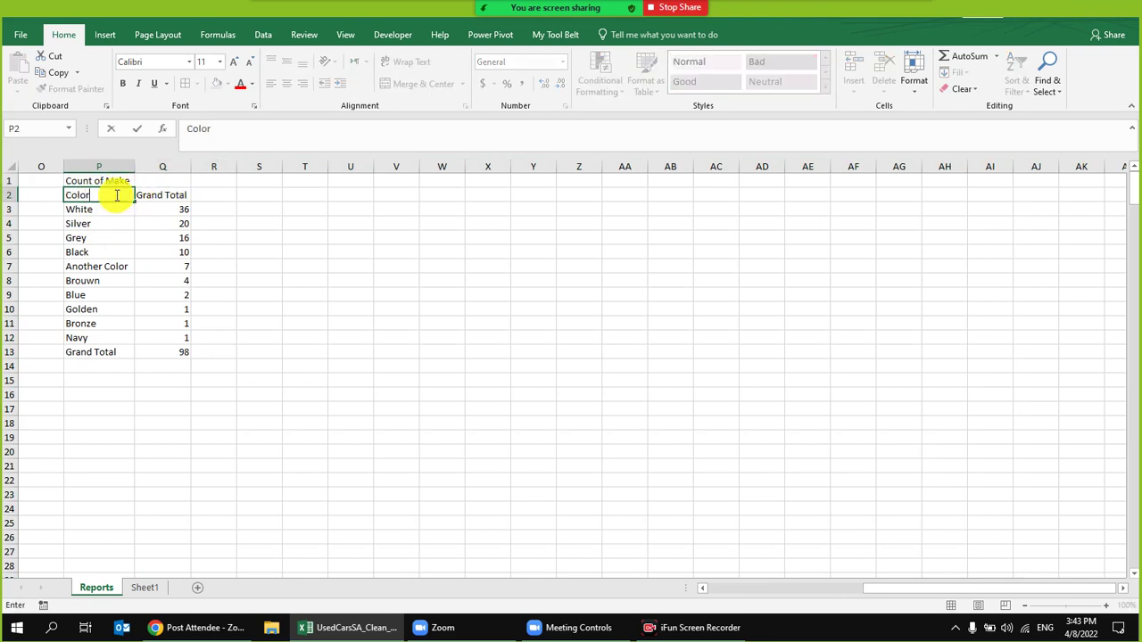
key("Return")
left_click(155, 196)
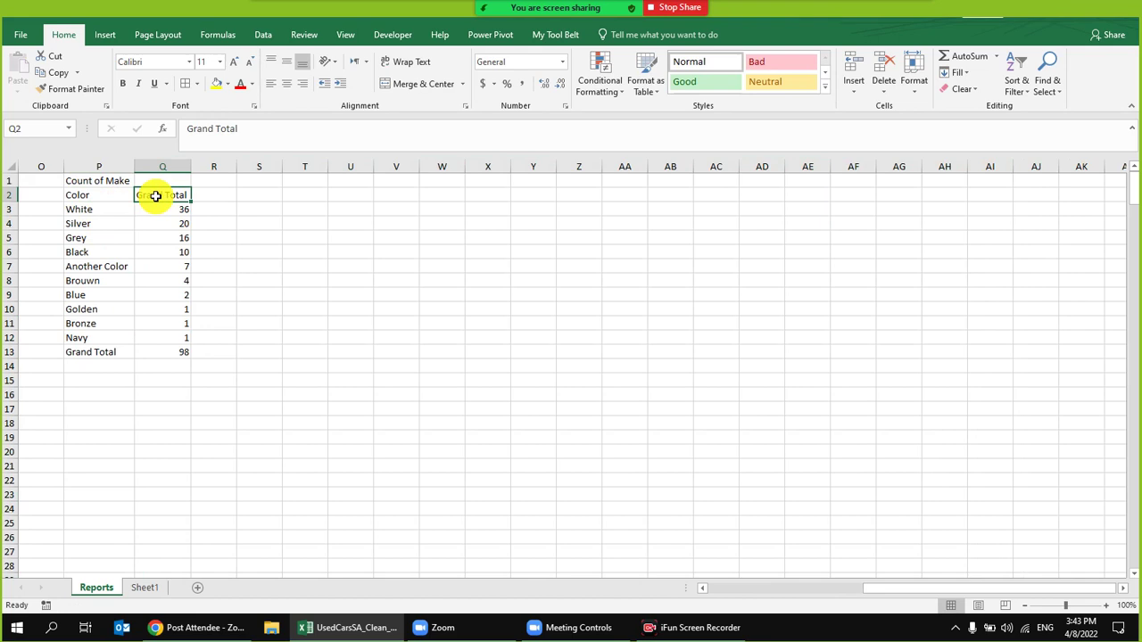
type("Mod")
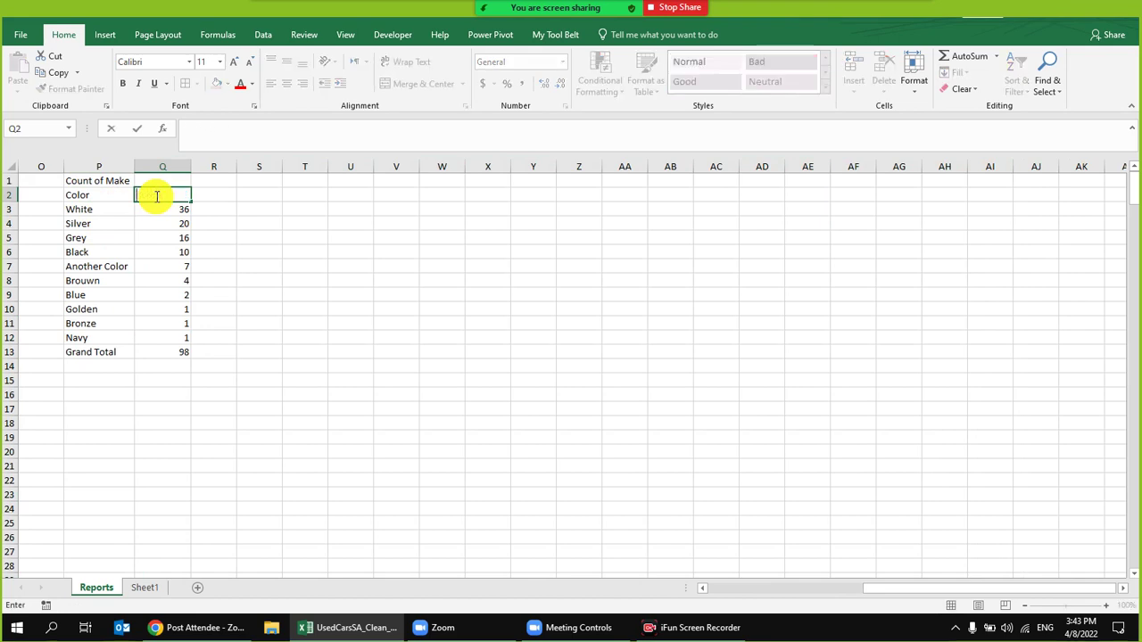
type("els")
key("Return")
- Center the contents of the Car Models column Q
left_click(169, 168)
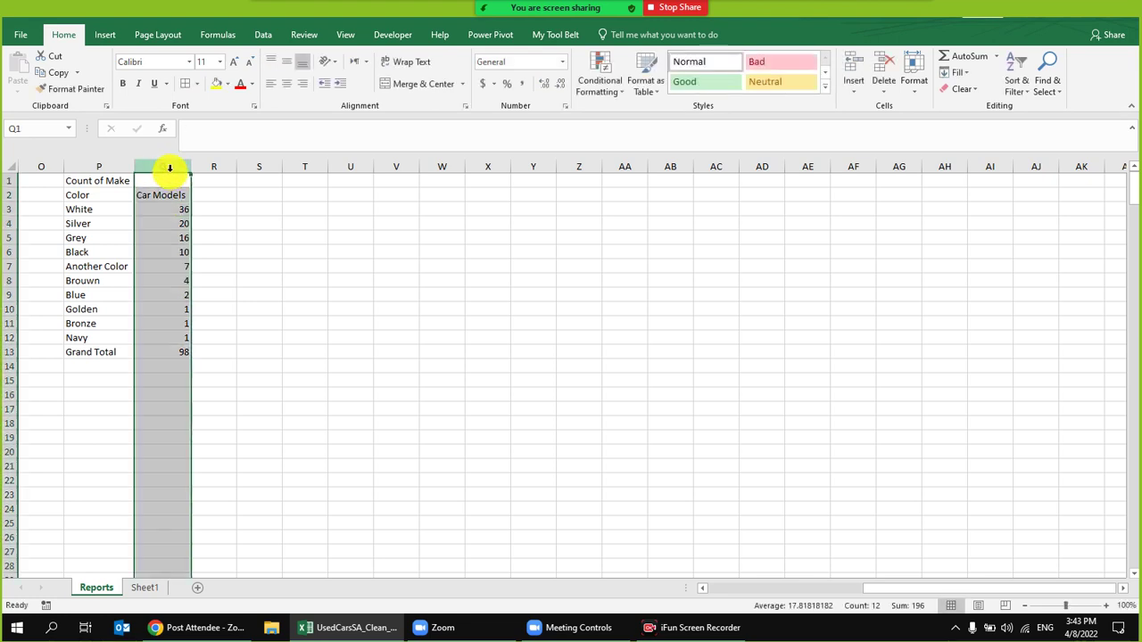
left_click(287, 83)
key("Escape")
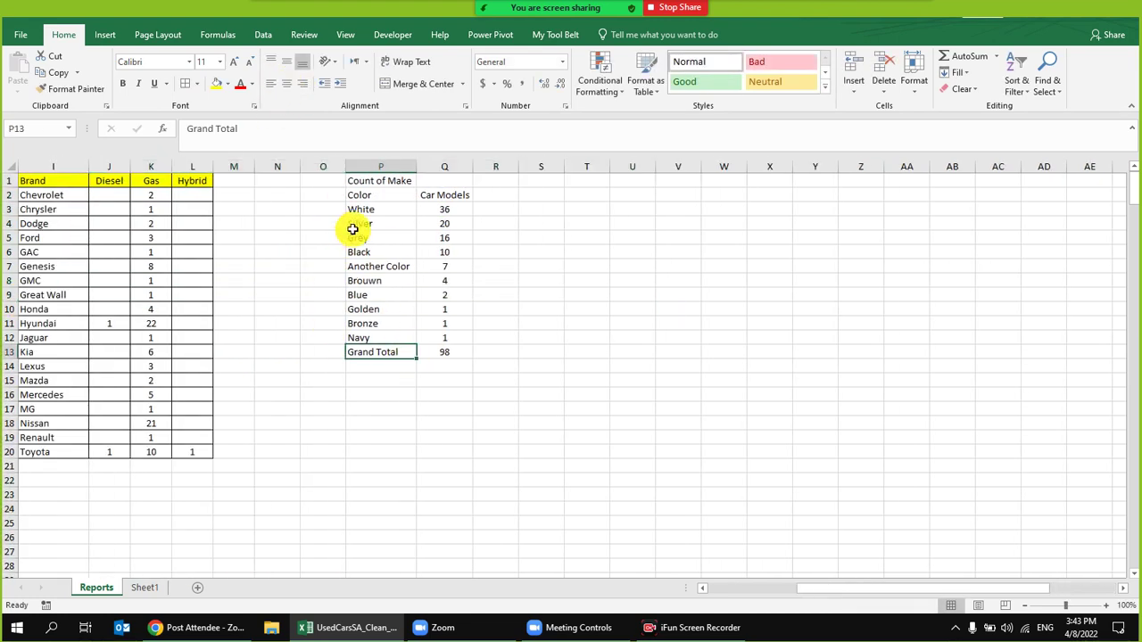
- Review the color counts and clear the leftover Count of Make title above the table
left_click(385, 182)
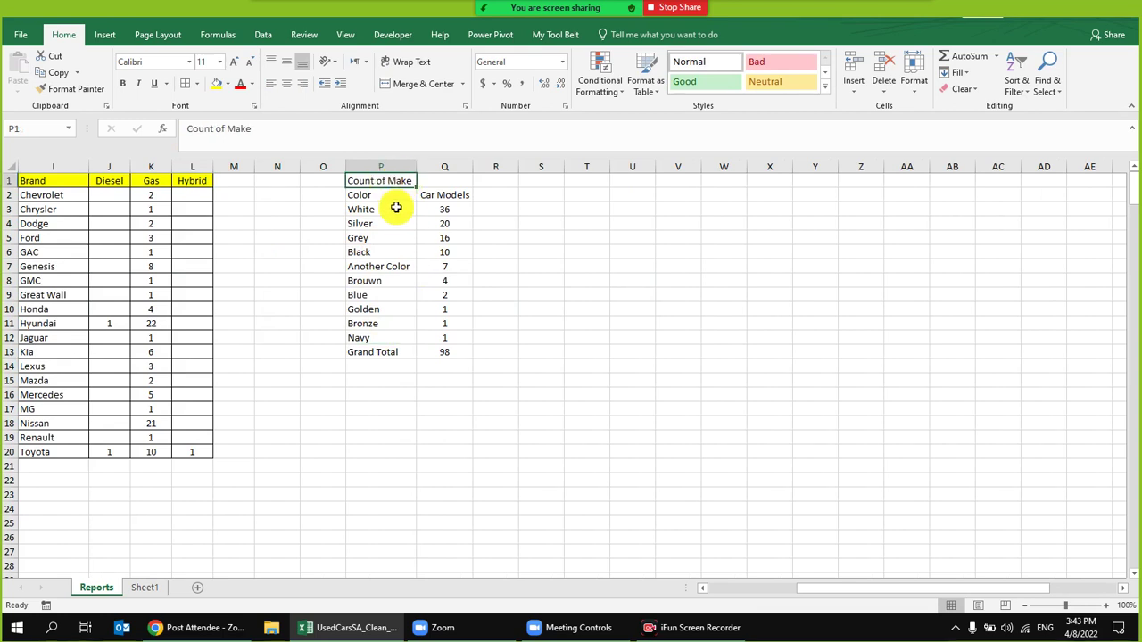
left_click_drag(391, 209, 448, 222)
left_click_drag(375, 238, 454, 247)
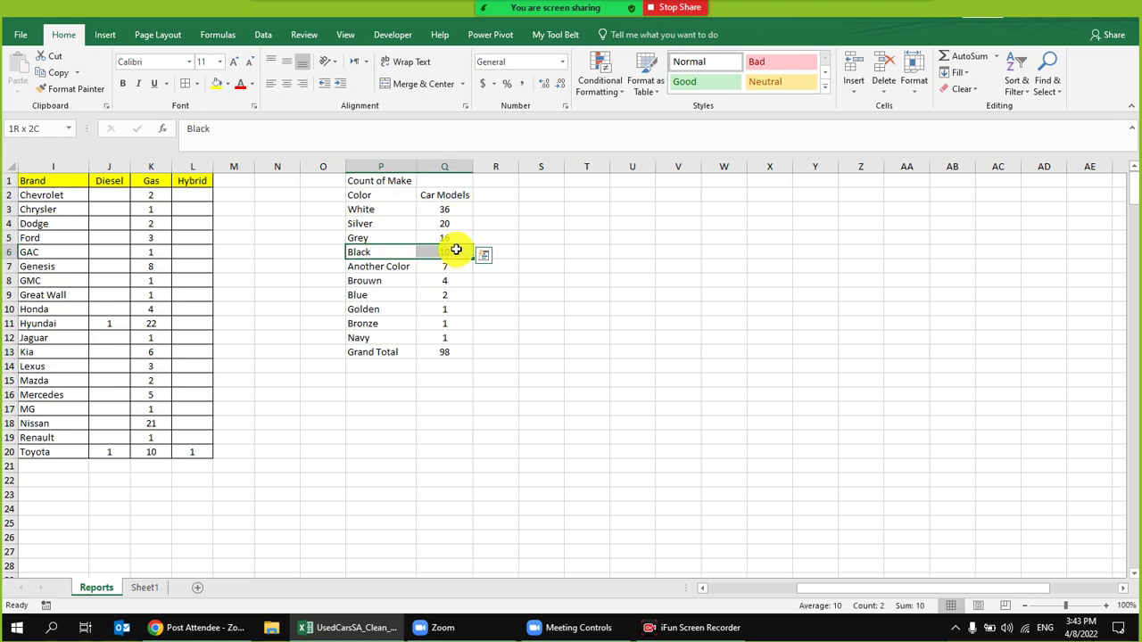
left_click(445, 323)
left_click_drag(375, 179, 462, 179)
key("Delete")
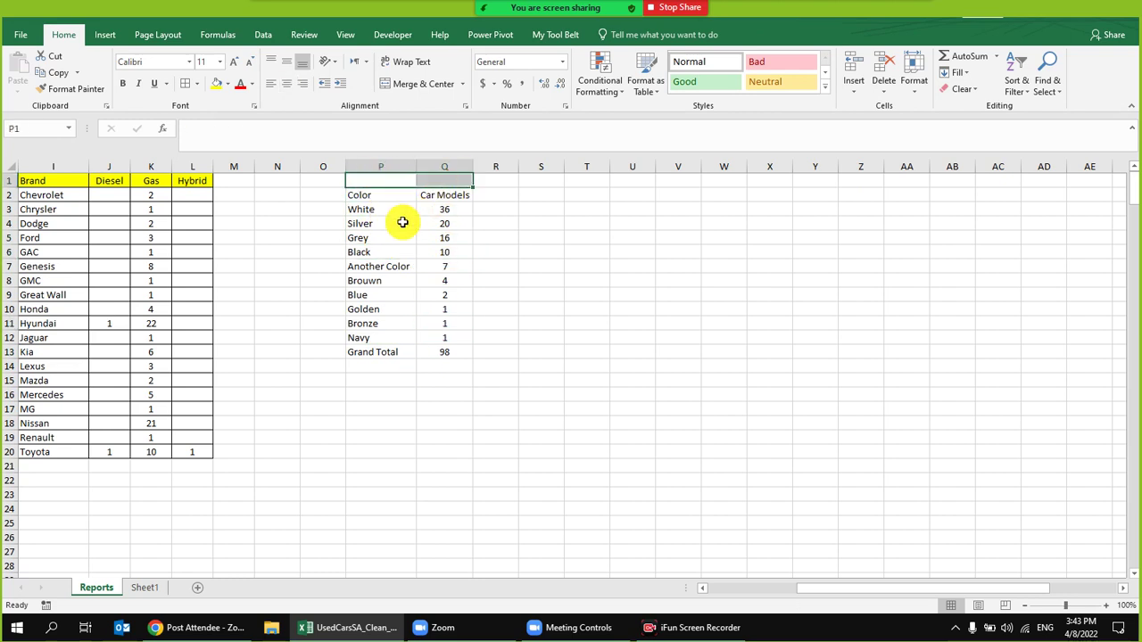
- Fill the Color and Car Models header cells P2:Q2 with yellow
left_click_drag(319, 168, 288, 166)
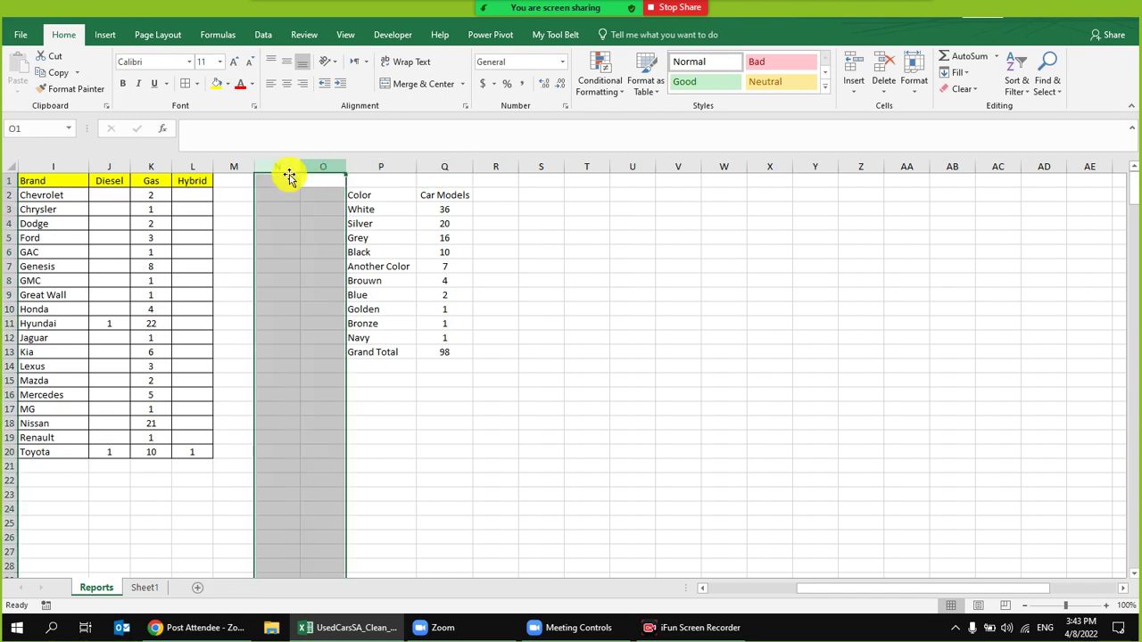
left_click(288, 209)
left_click_drag(382, 196, 438, 193)
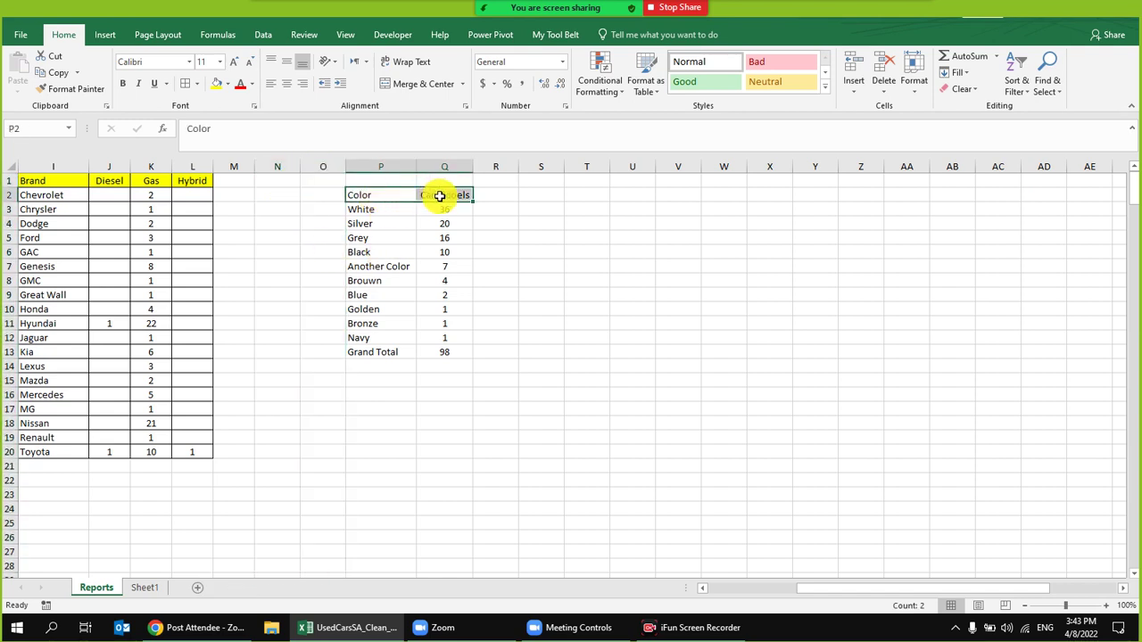
left_click(220, 89)
- Try filling the whole color table P2:Q13 with yellow, and undo it
left_click_drag(384, 194, 458, 351)
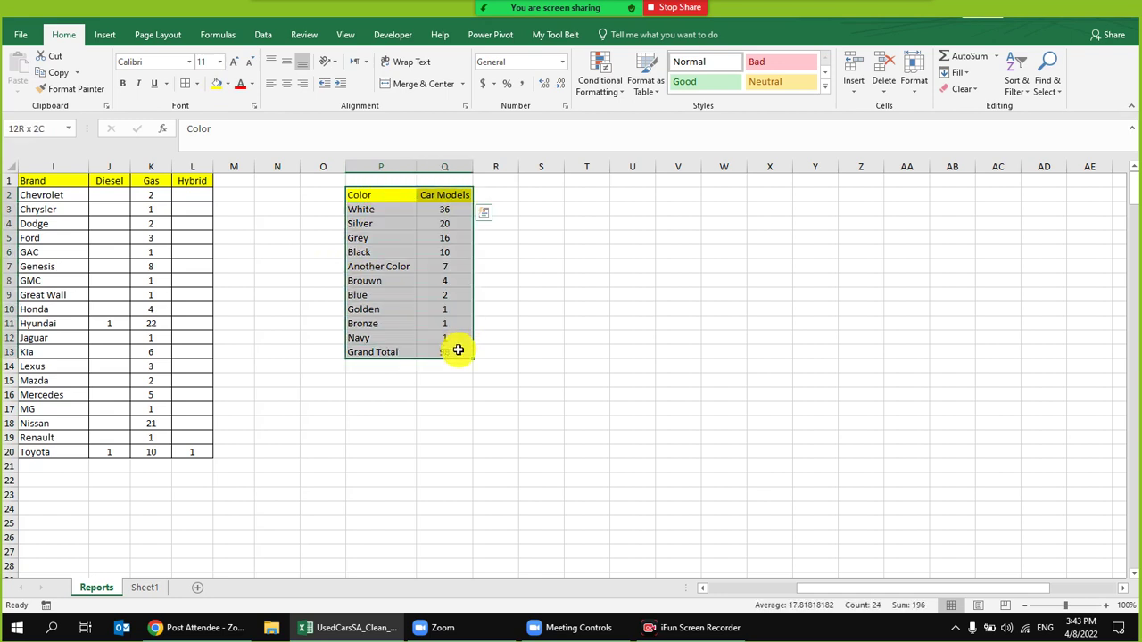
left_click(218, 85)
left_click(381, 380)
key("ctrl+z")
- Clear the Grand Total row at the end of the color table
left_click_drag(383, 352, 492, 349)
key("Delete")
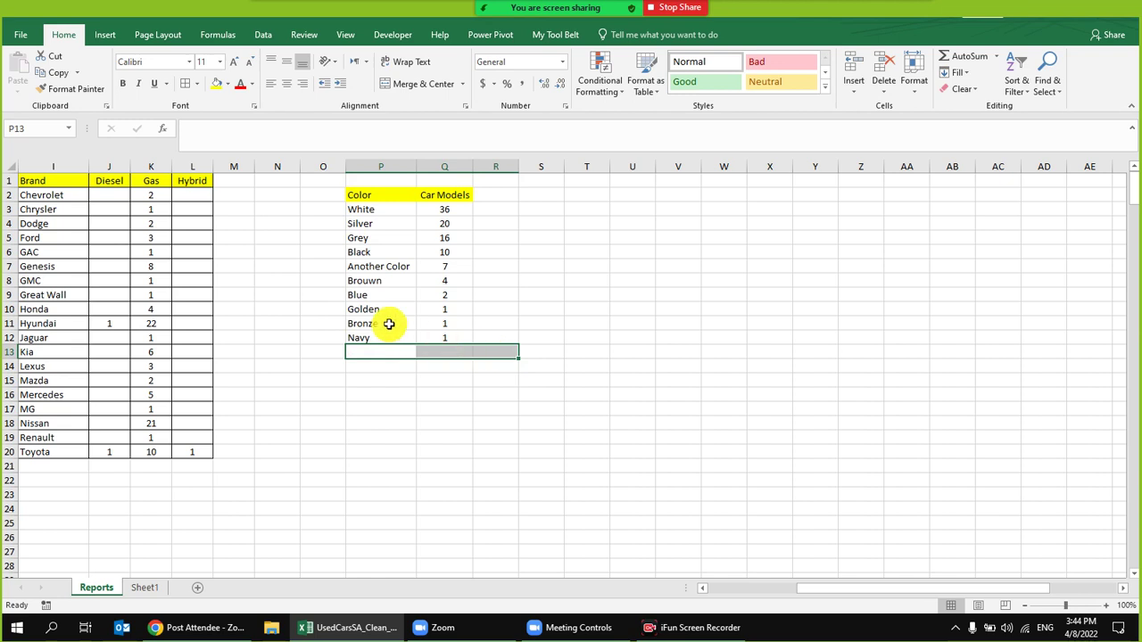
- Apply borders to all cells of the color table P2:Q12
left_click(381, 209)
left_click_drag(380, 195, 393, 210)
left_click_drag(425, 251, 438, 337)
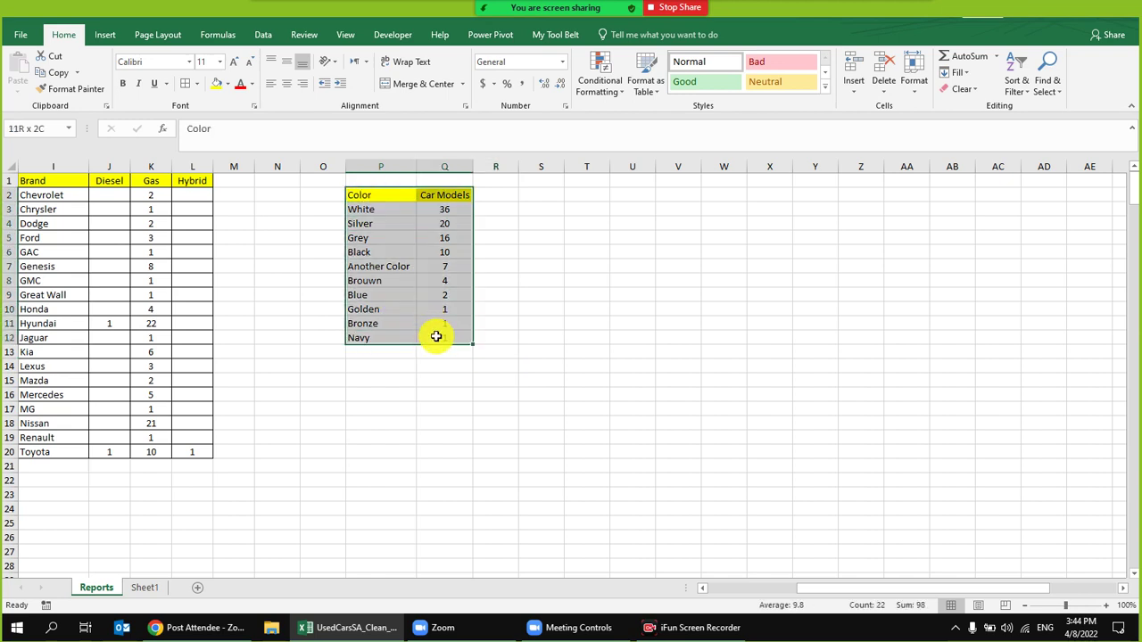
left_click_drag(359, 195, 446, 334)
- Delete the blank column O directly before the color table
left_click(314, 162)
right_click(318, 163)
left_click(357, 287)
- Review the colors and their car counts in the color table, and return to the fuel-type table
left_click(393, 381)
left_click_drag(331, 210, 332, 338)
left_click_drag(357, 211, 354, 261)
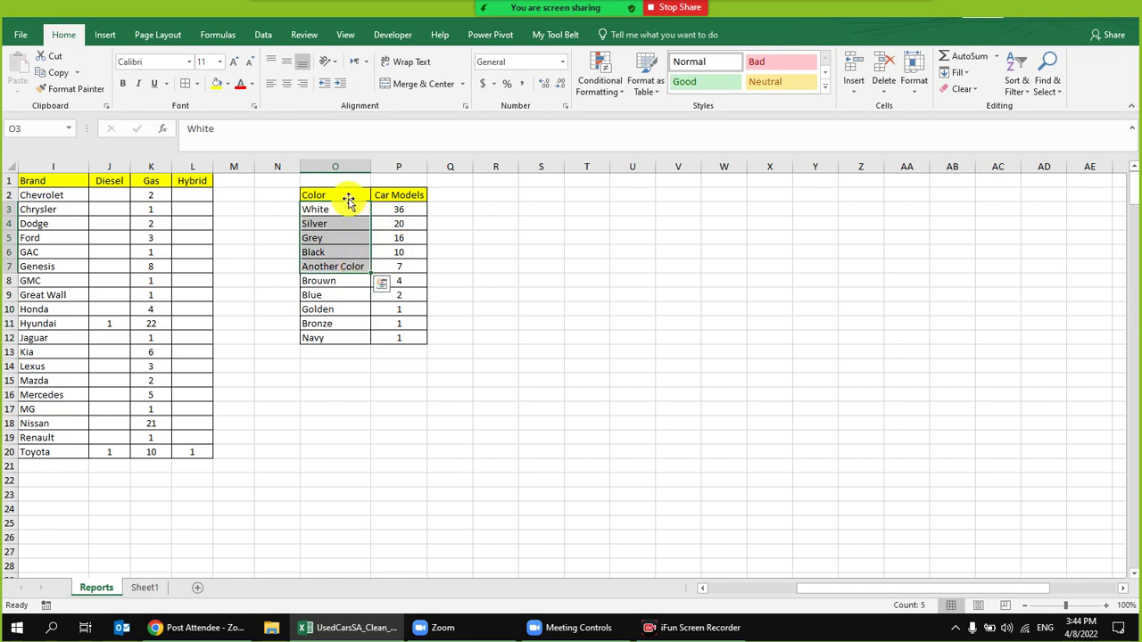
left_click_drag(353, 208, 382, 251)
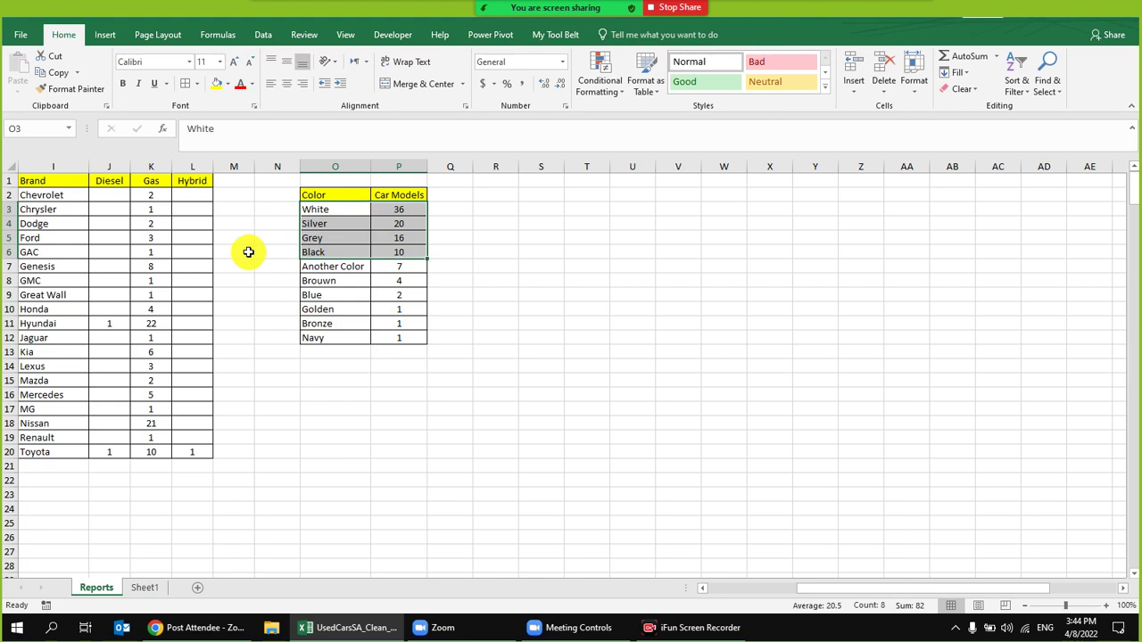
left_click(484, 336)
left_click_drag(348, 205, 401, 256)
scroll(553, 337, "left", 8)
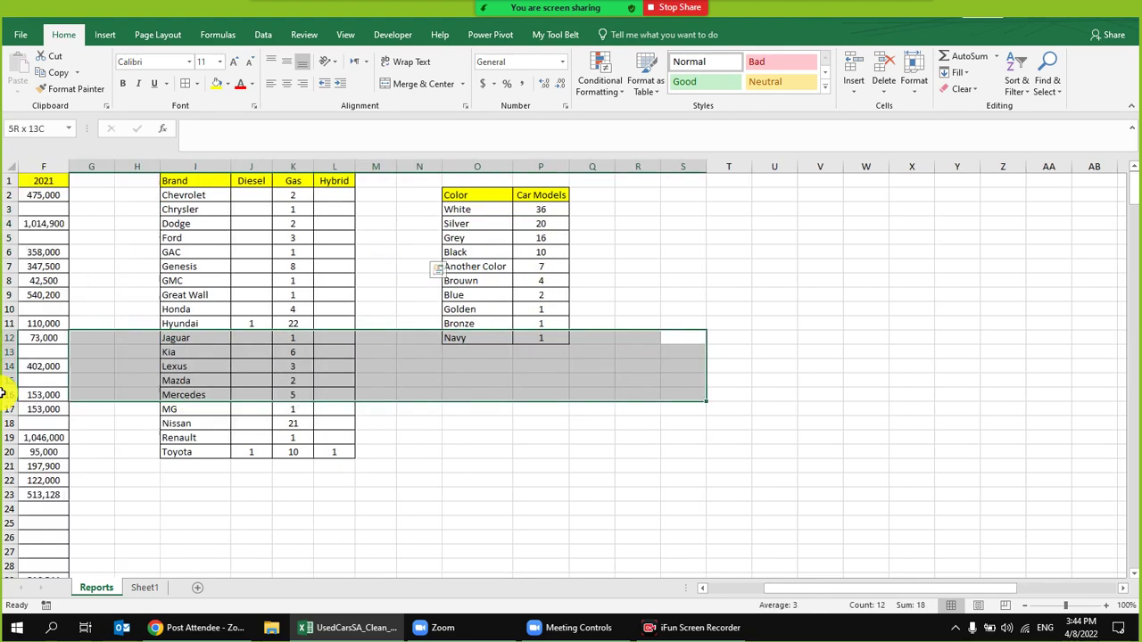
left_click(591, 323)
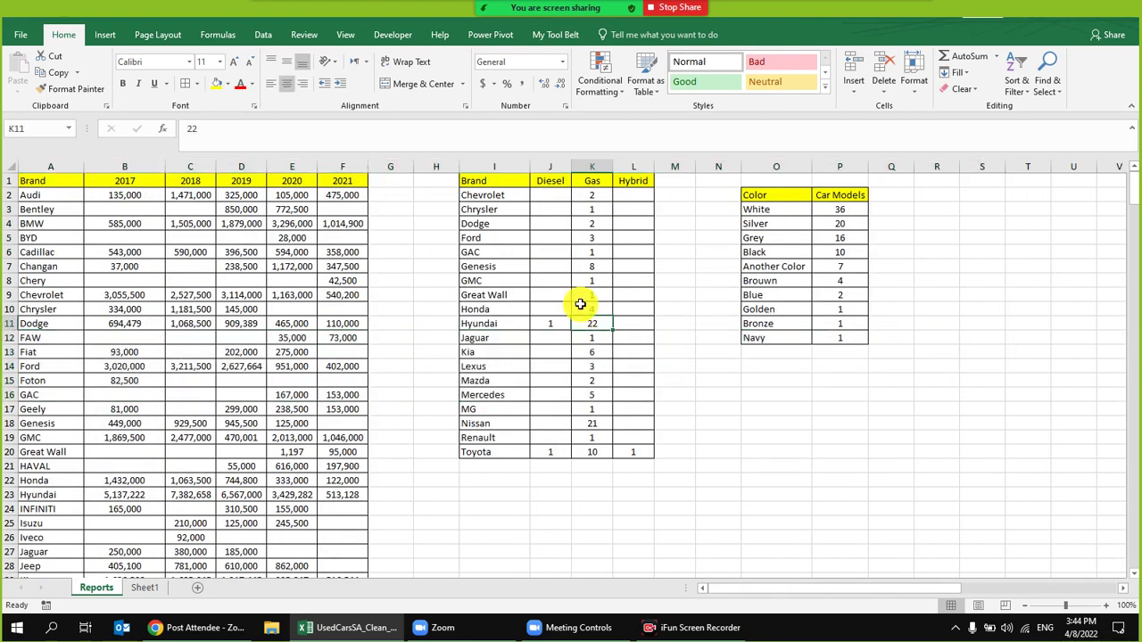
- Delete the extra blank columns H and M so that one blank column separates each of the three tables
left_click(428, 175)
right_click(437, 168)
left_click(486, 270)
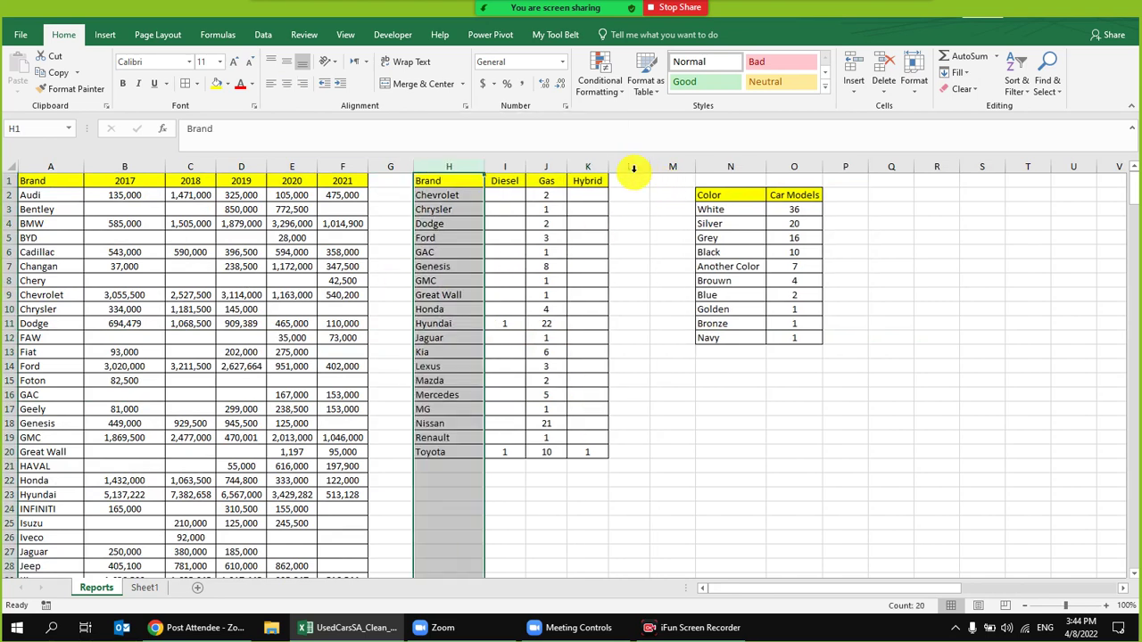
left_click(664, 168)
right_click(665, 168)
left_click(705, 293)
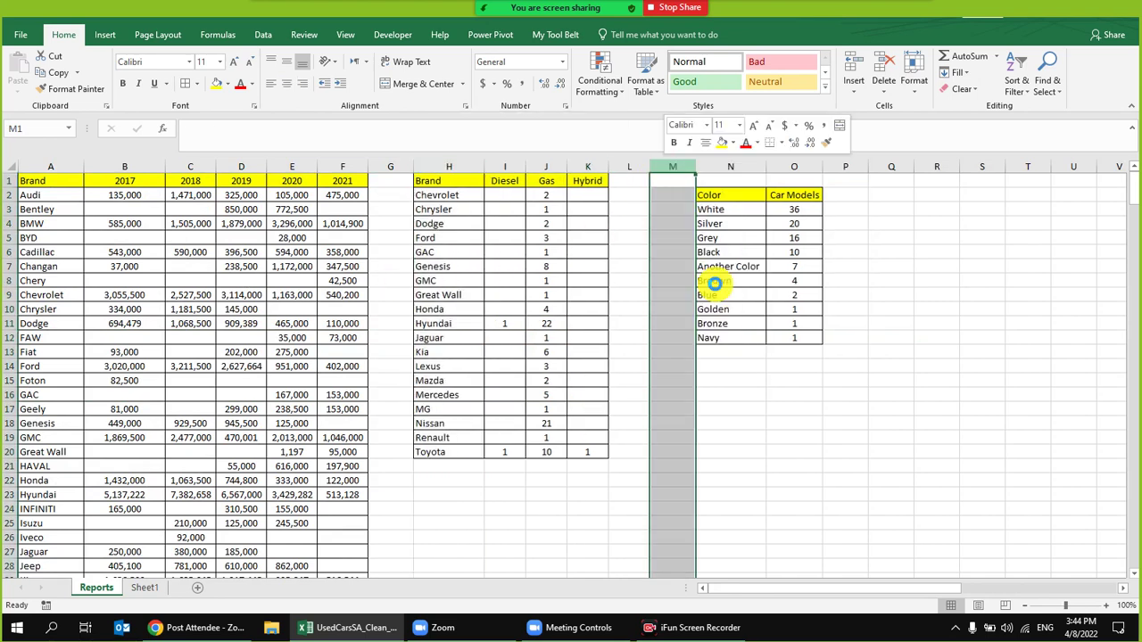
left_click(494, 279)
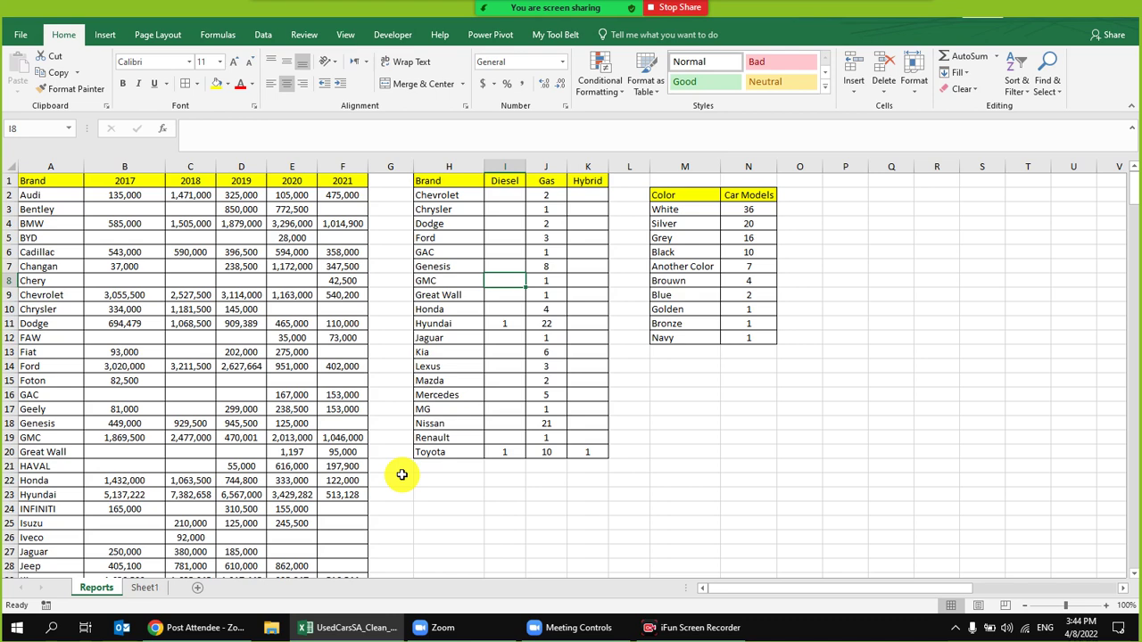
- Turn on filtering for the brand price table
left_click(240, 266)
left_click(263, 33)
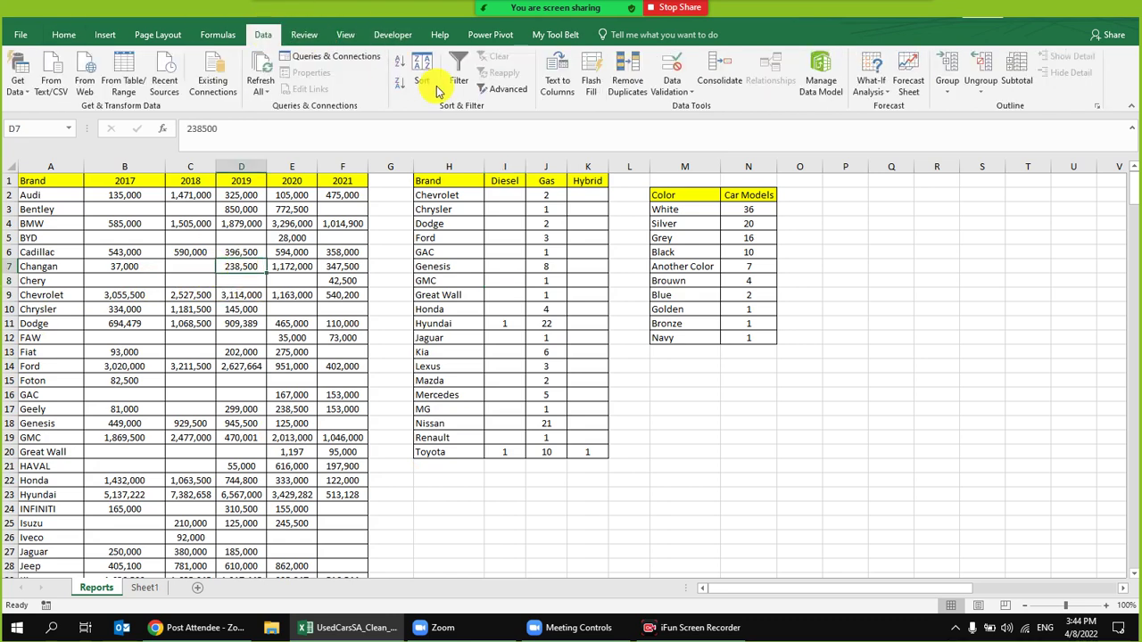
left_click(459, 77)
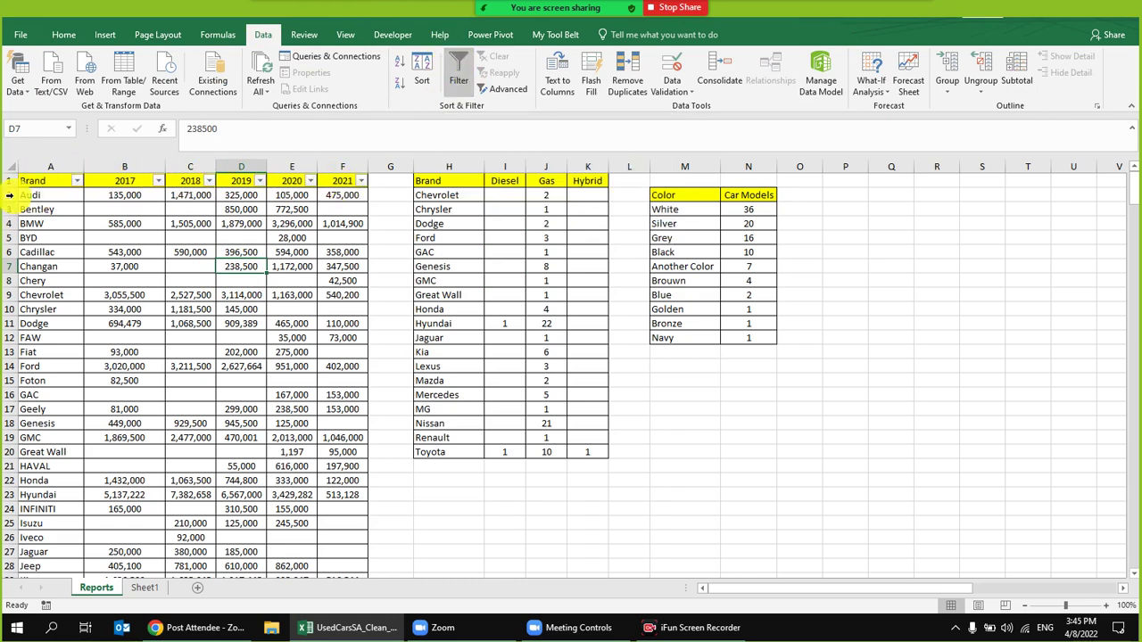
- Filter the Brand column of the price table to BYD, Chery, Chrysler and Fiat
left_click(76, 181)
left_click(115, 318)
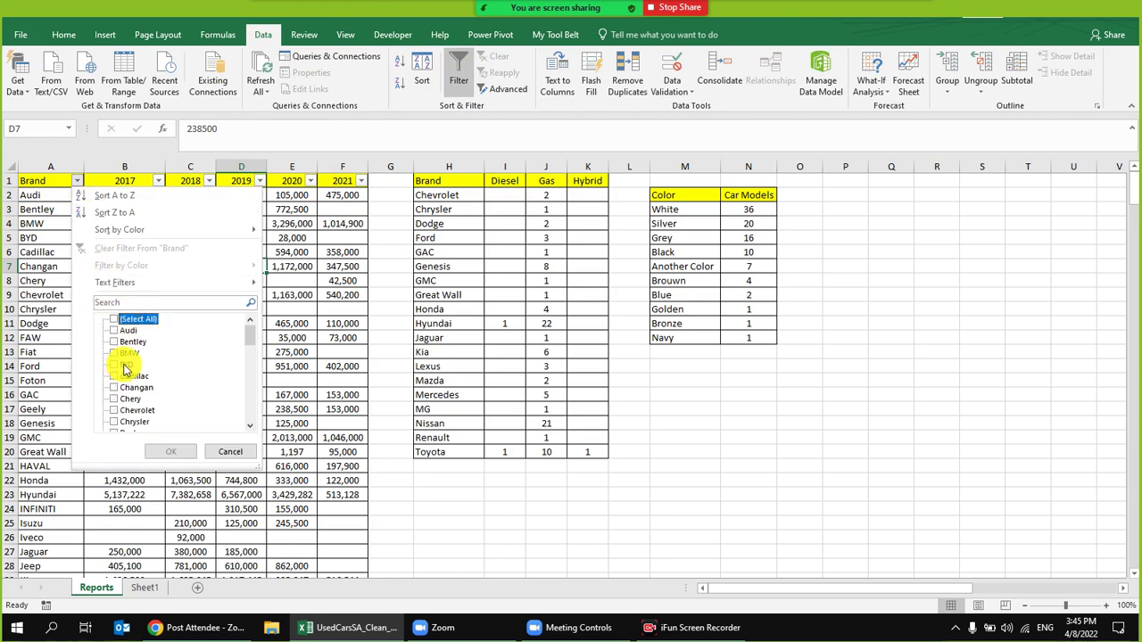
left_click(132, 400)
scroll(174, 403, "down", 2)
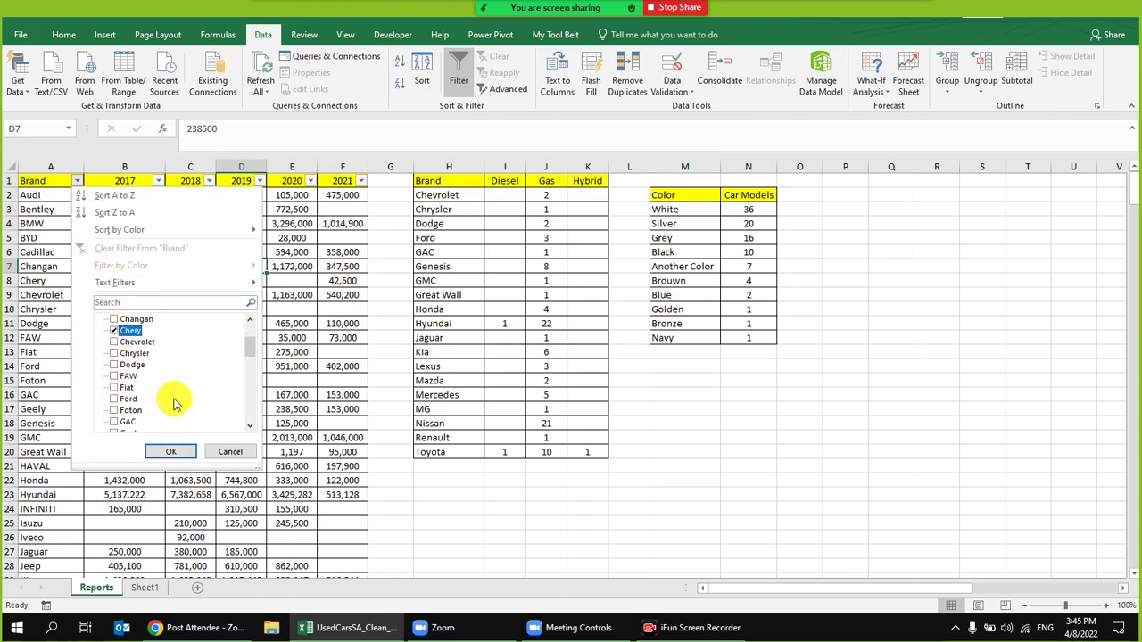
left_click(125, 353)
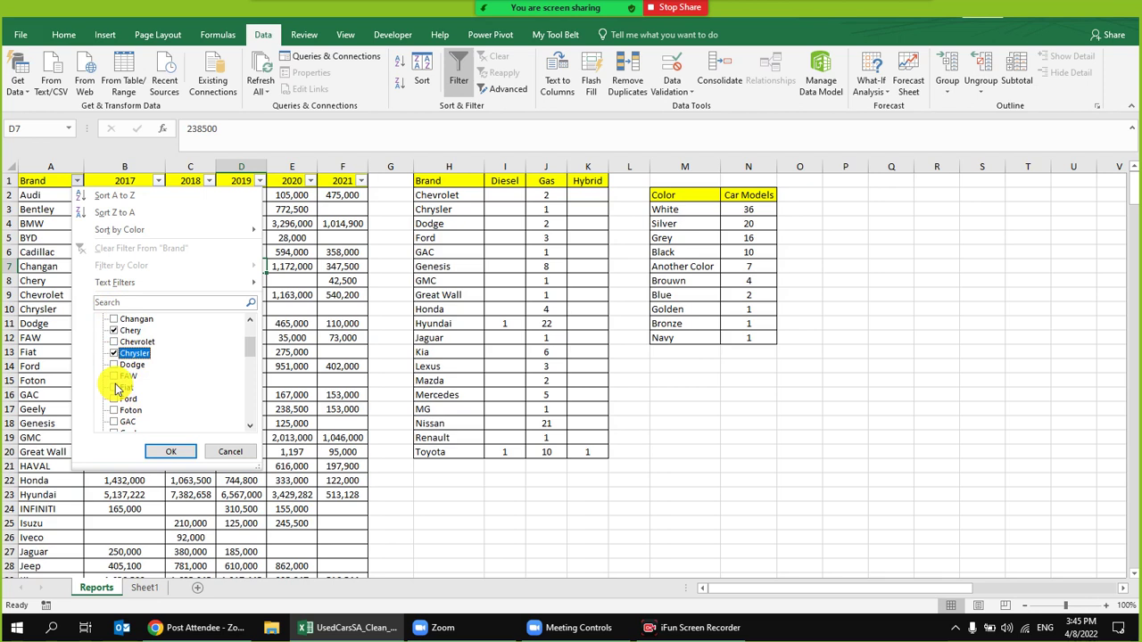
left_click(115, 387)
left_click(170, 451)
left_click(286, 308)
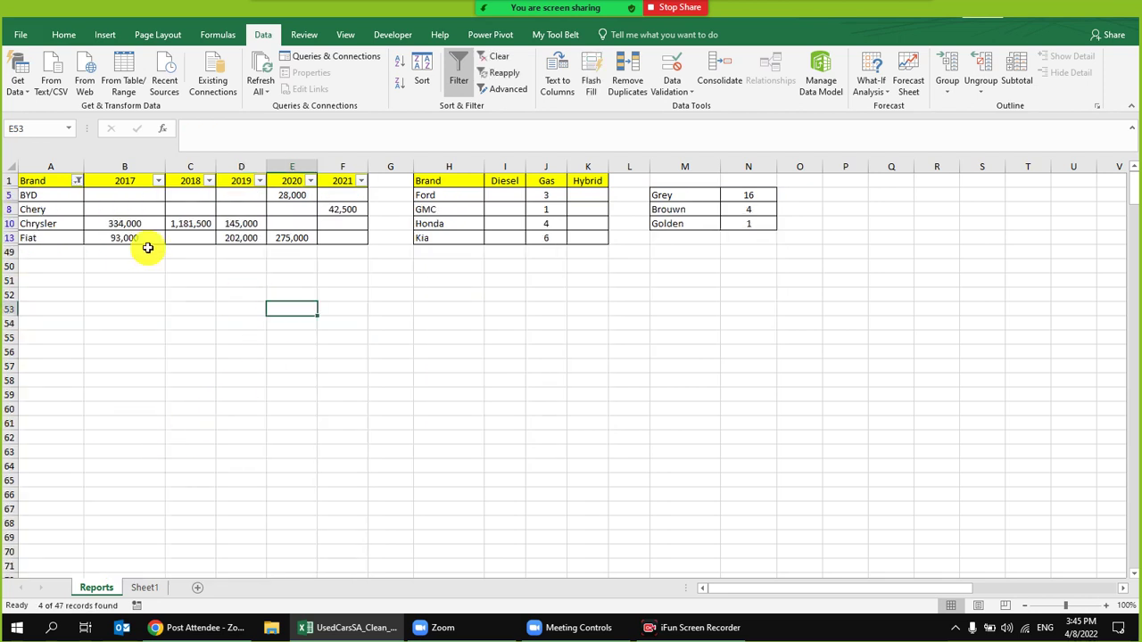
- Examine which years have prices for BYD, Chery and Chrysler in the filtered table
left_click(27, 194)
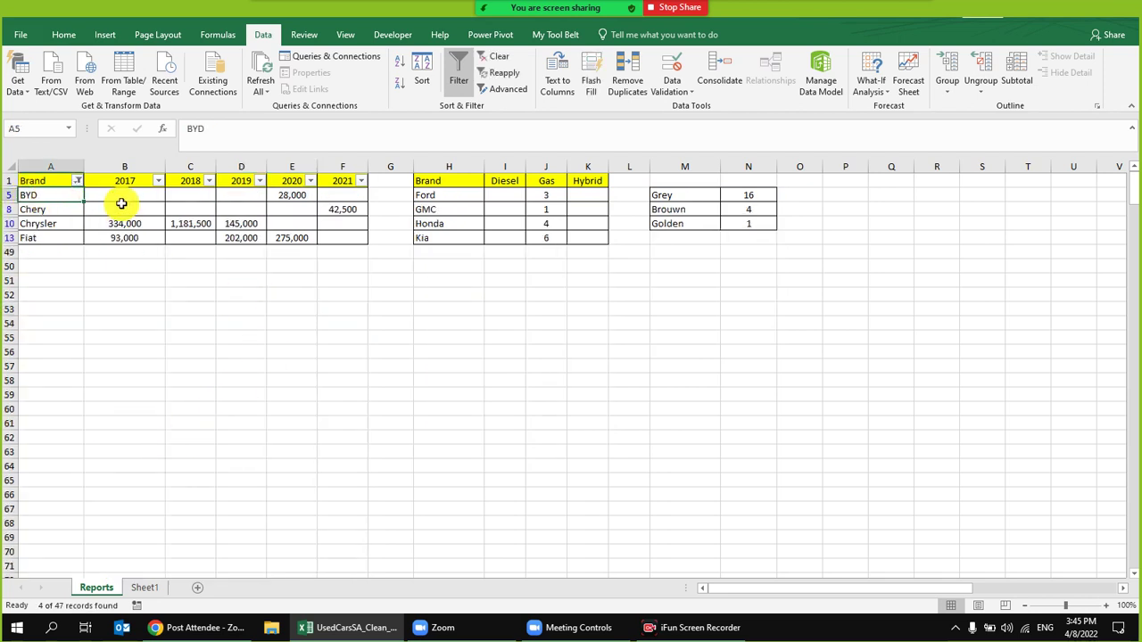
left_click(301, 195)
left_click(9, 209)
left_click(306, 342)
left_click(352, 210)
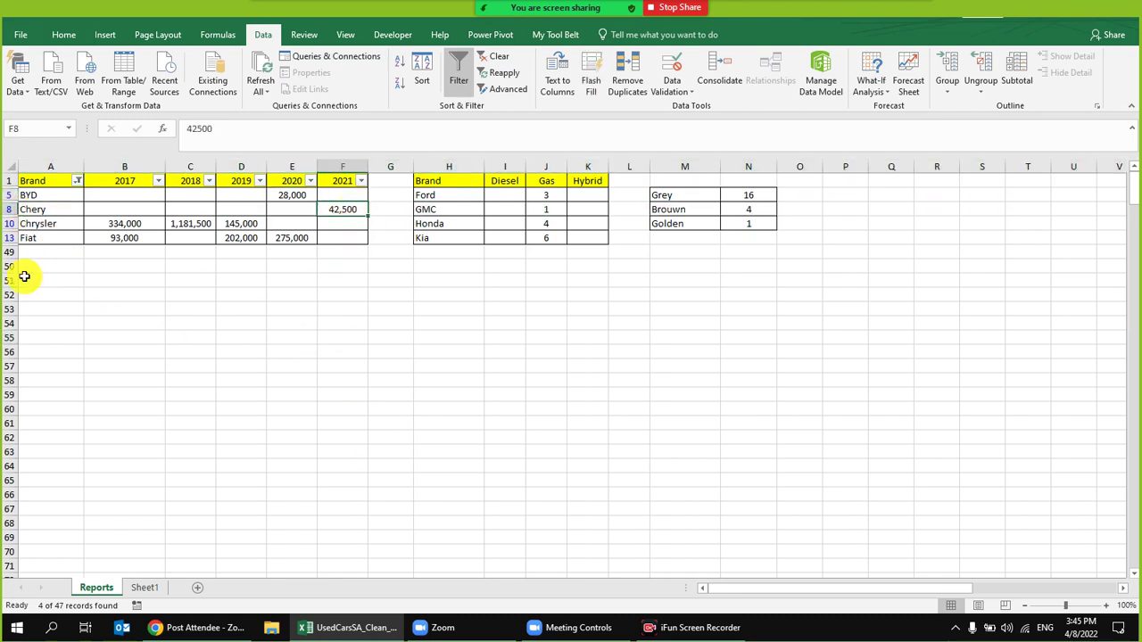
left_click(9, 223)
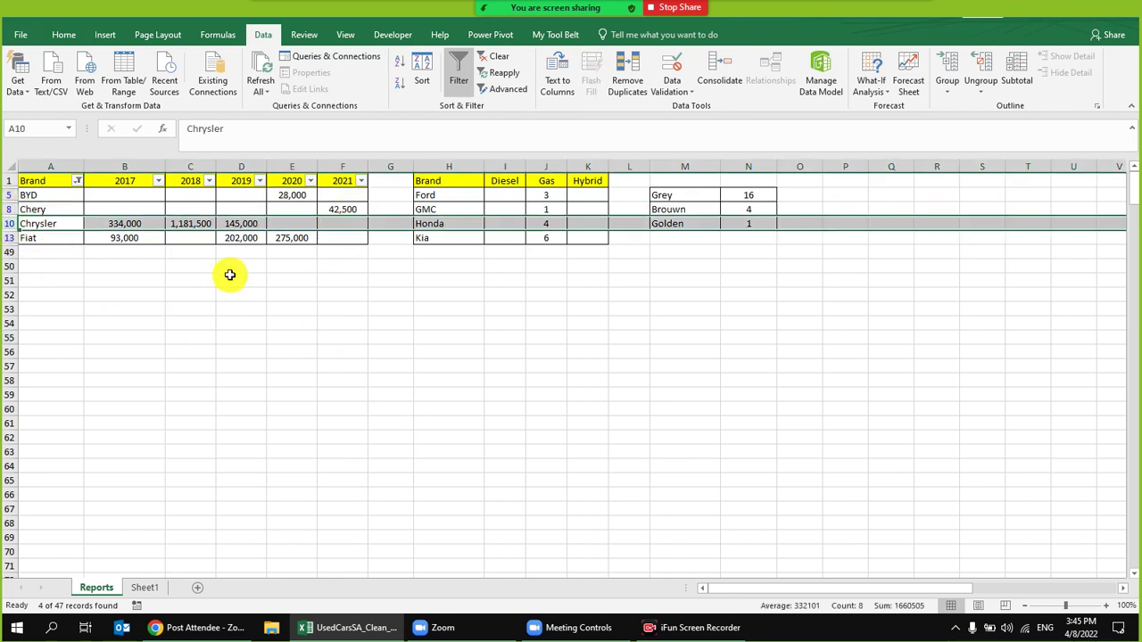
left_click(207, 224)
left_click(249, 226)
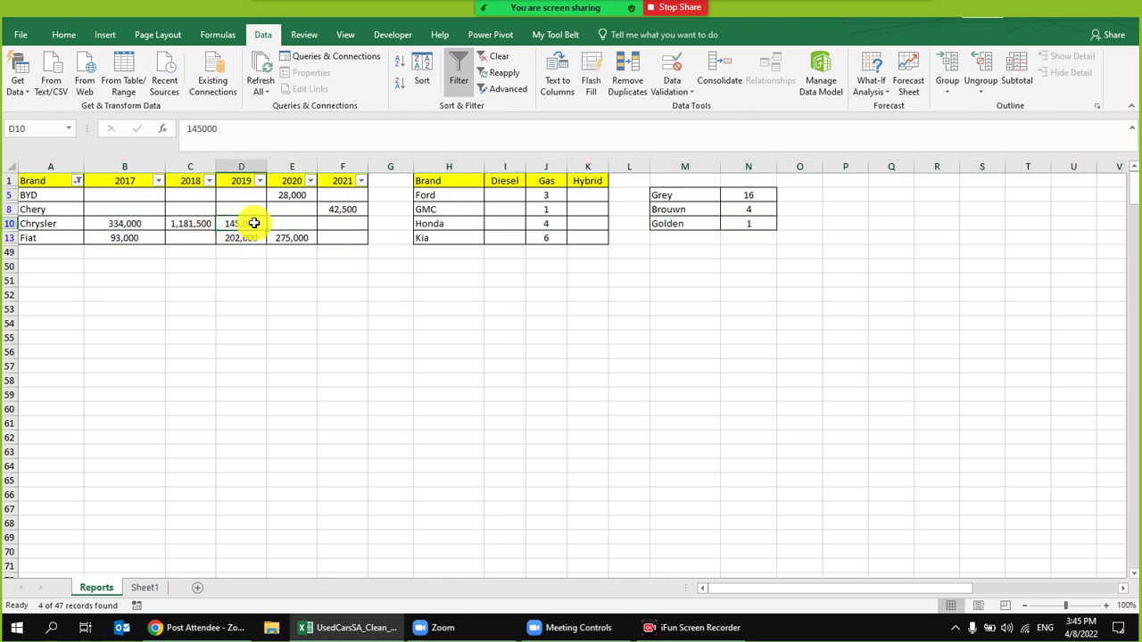
- Clear the brand filter and switch filtering from the price table to the color table
left_click(500, 57)
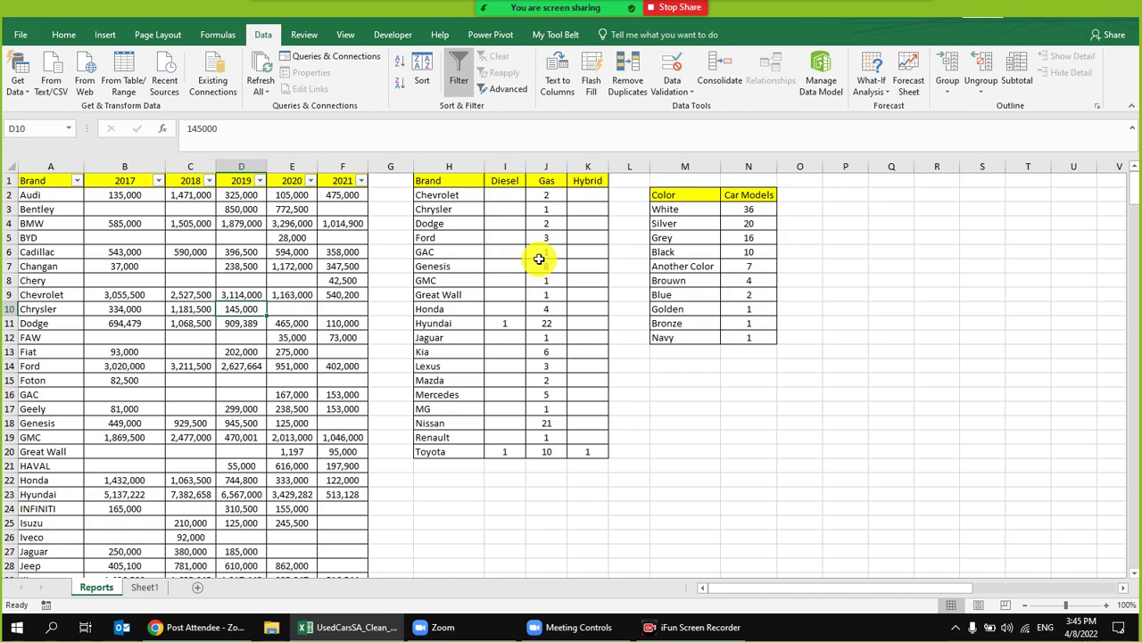
left_click(748, 250)
left_click(459, 73)
left_click(458, 73)
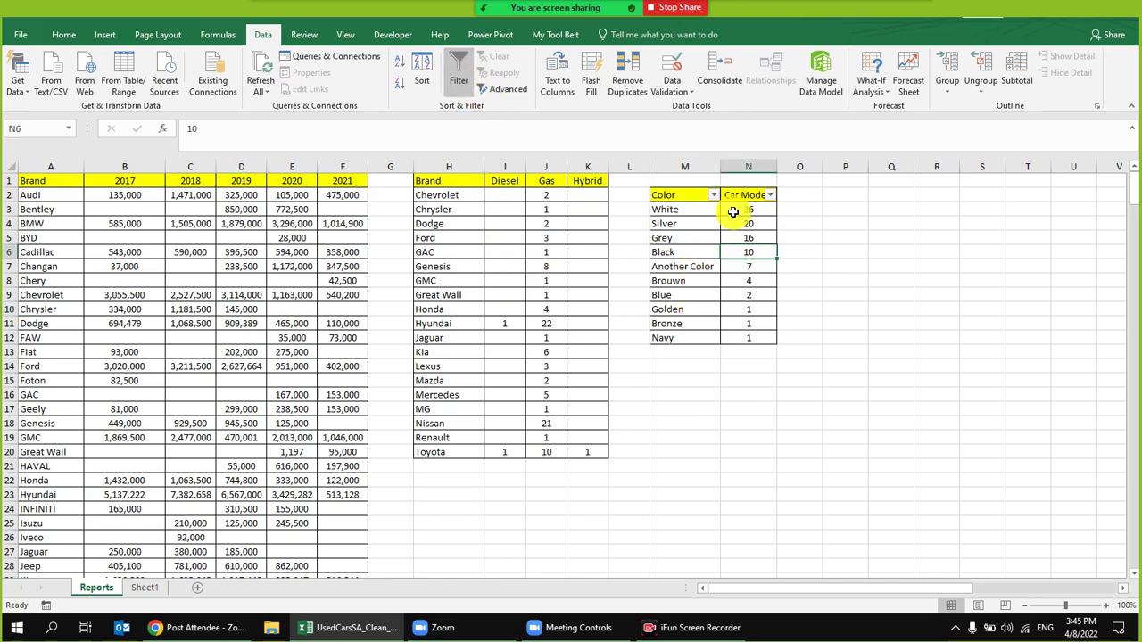
- Remove the filter from the color table and try applying a filter from an isolated empty cell
left_click(843, 480)
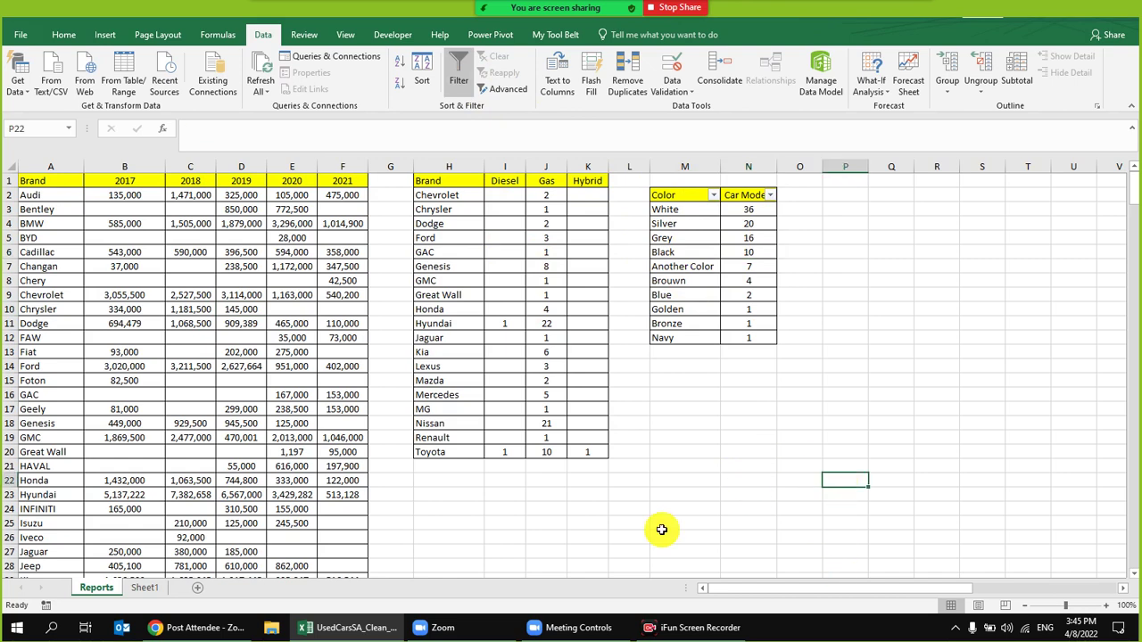
left_click(457, 78)
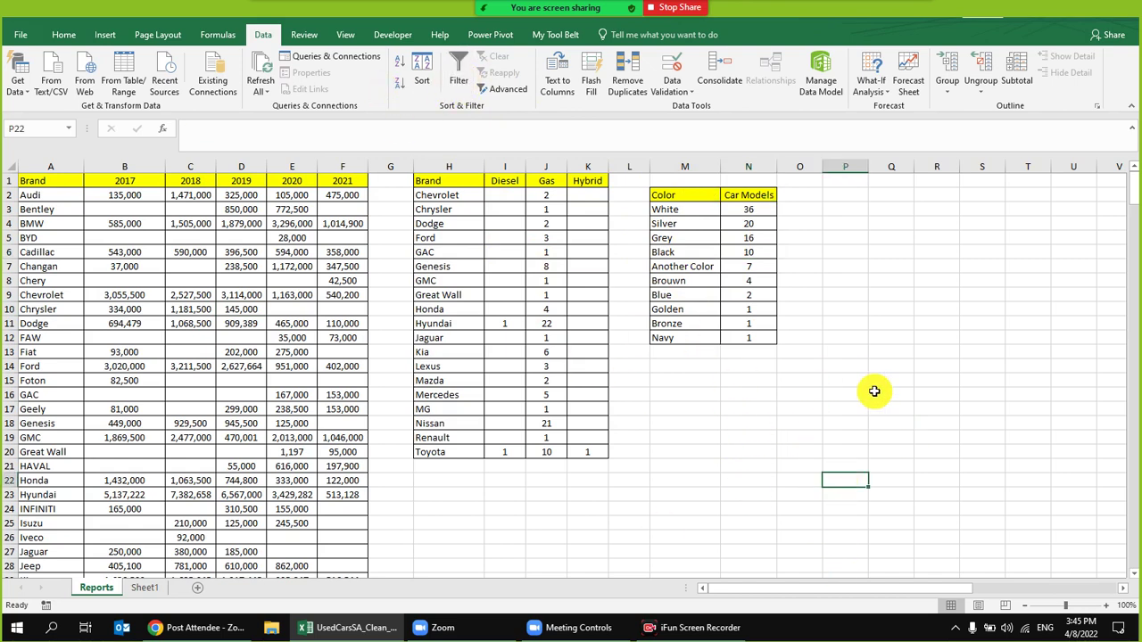
left_click(993, 270)
left_click(458, 73)
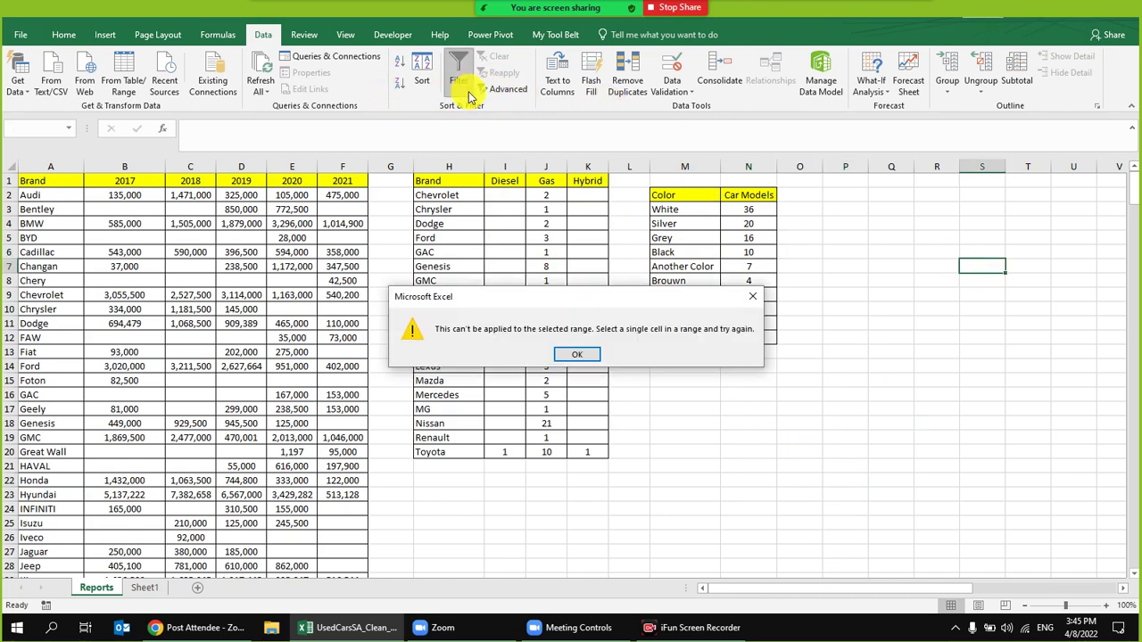
left_click(585, 355)
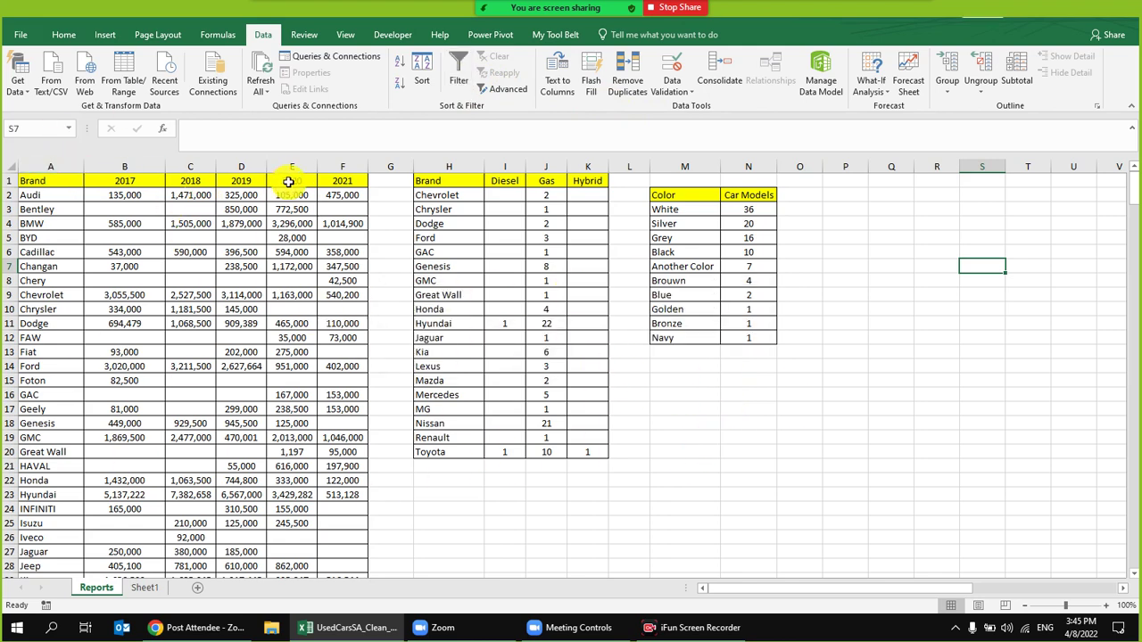
- Turn filtering on for the fuel-type table and remove it again
left_click(542, 266)
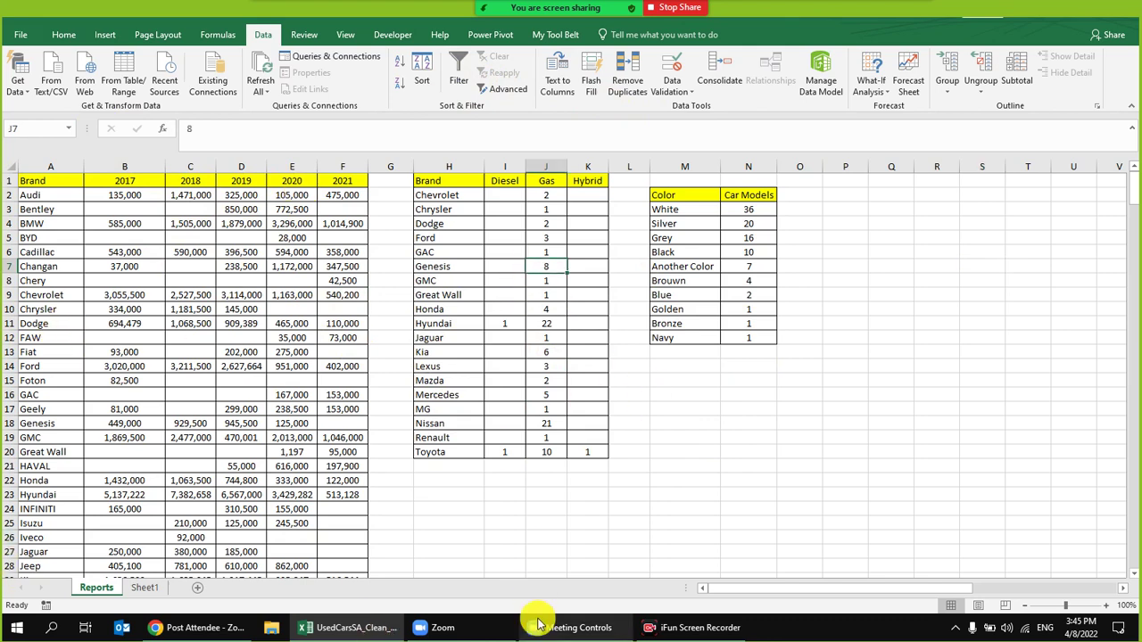
left_click(457, 70)
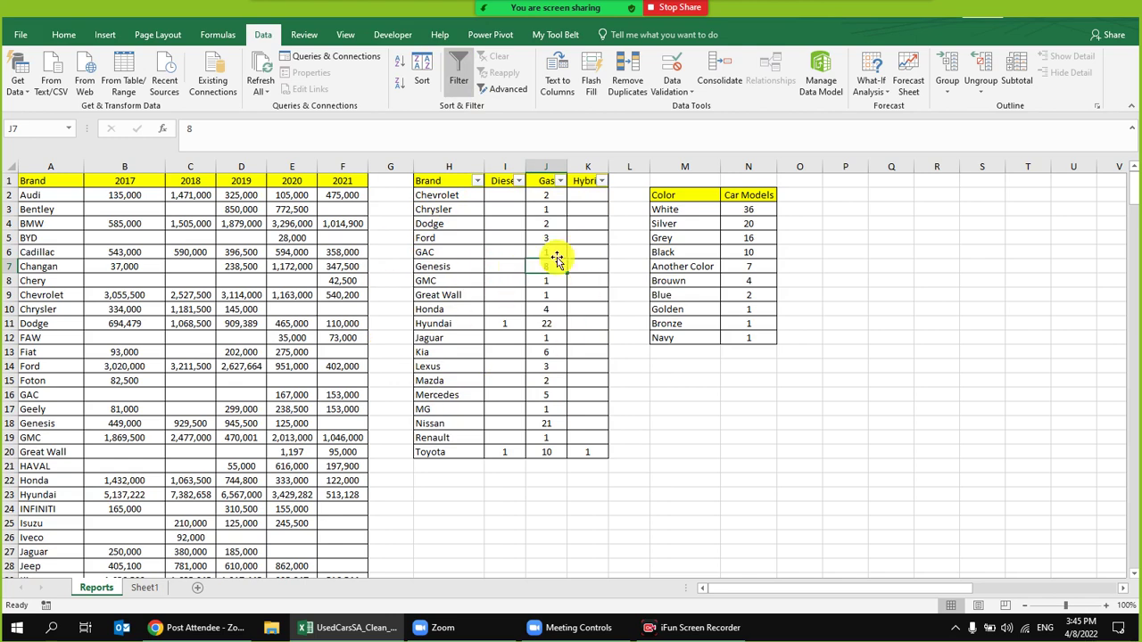
left_click(457, 72)
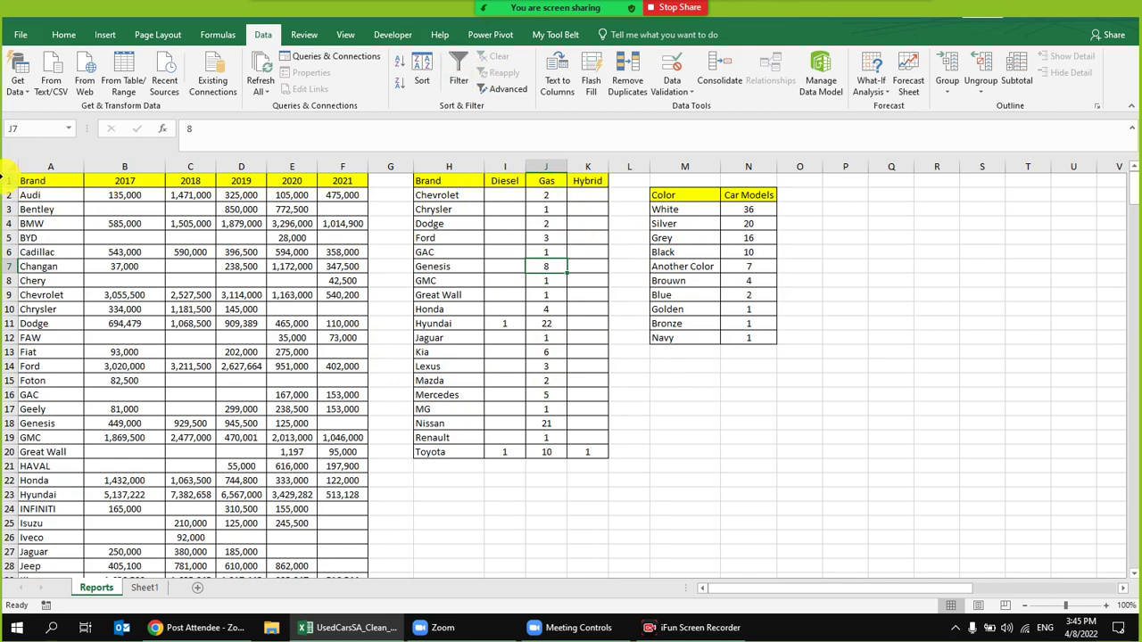
- Move the color table up one row so its header starts in M1, level with the other tables
left_click_drag(658, 193, 766, 350)
left_click_drag(737, 191, 740, 177)
left_click(727, 233)
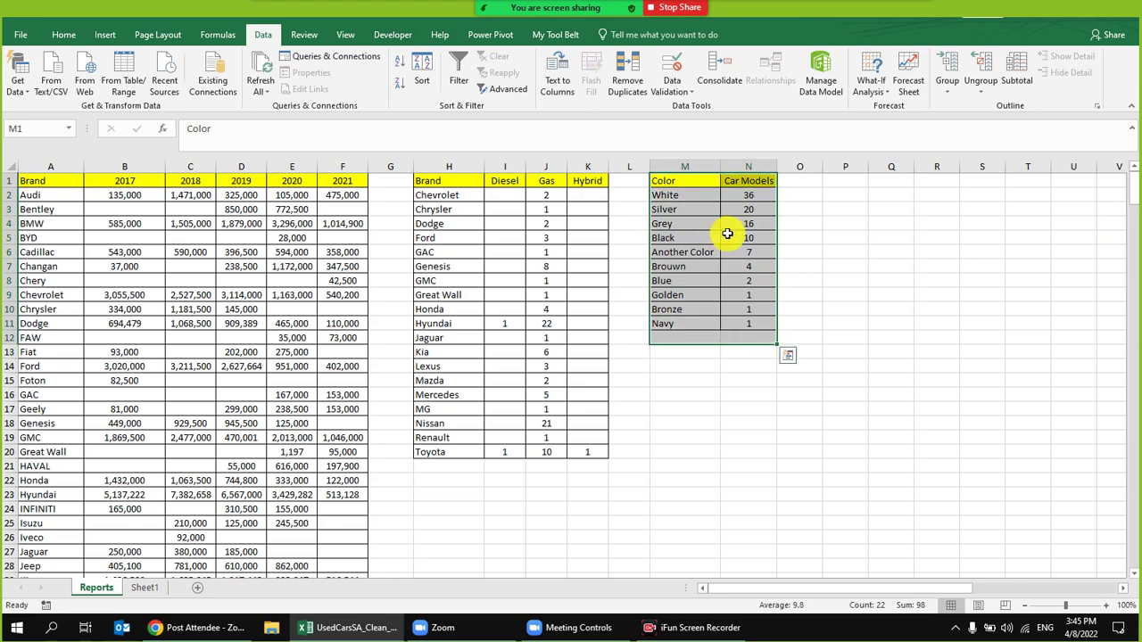
- Apply filtering across the whole header row 1 and turn it off again
left_click(7, 180)
left_click(459, 71)
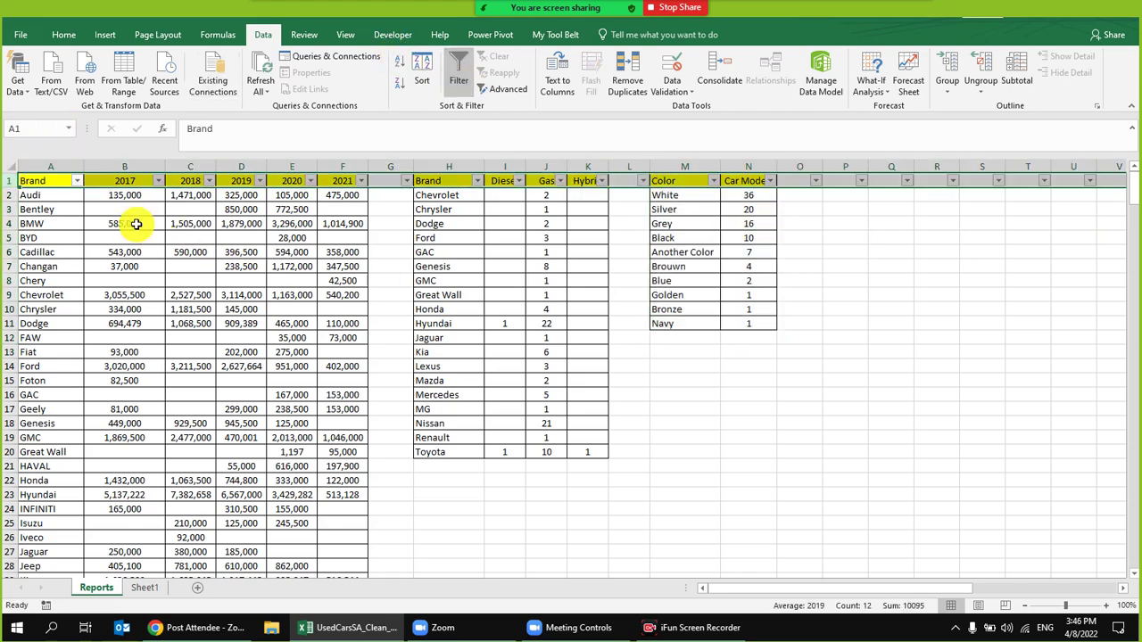
left_click(867, 422)
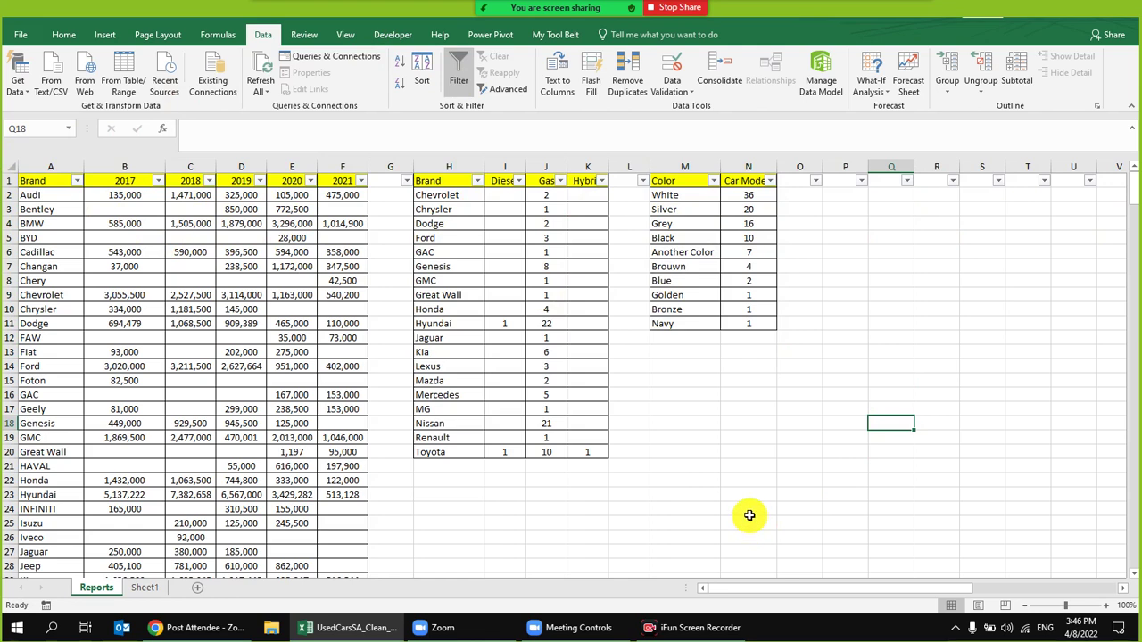
left_click(458, 72)
left_click(702, 506)
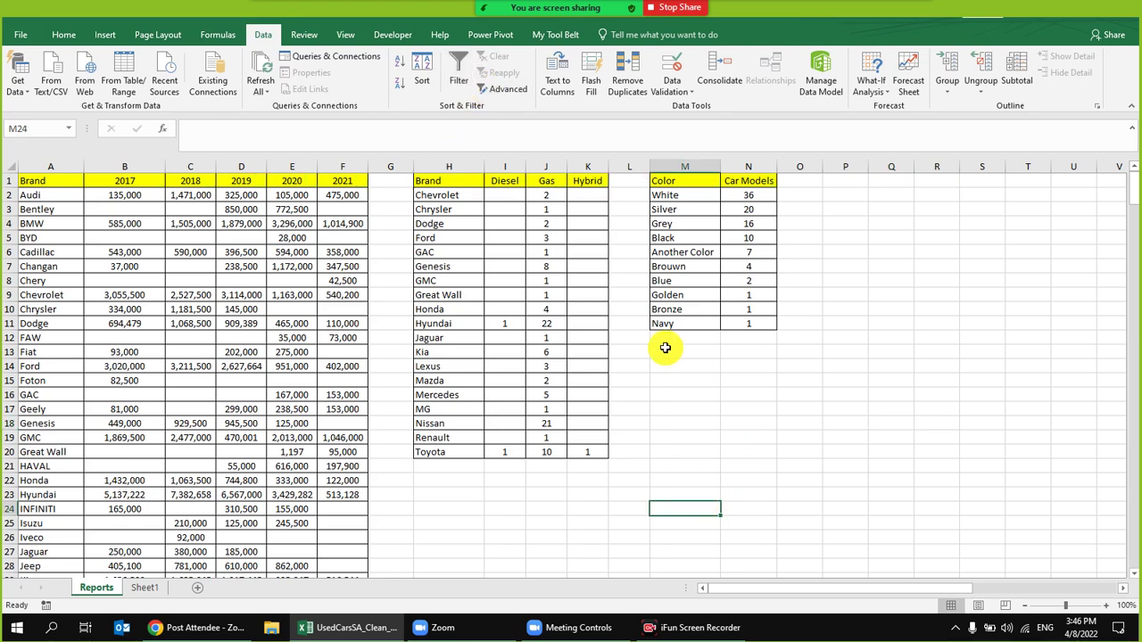
- Stop sharing the screen in Zoom and start the camera video
mouse_move(395, 12)
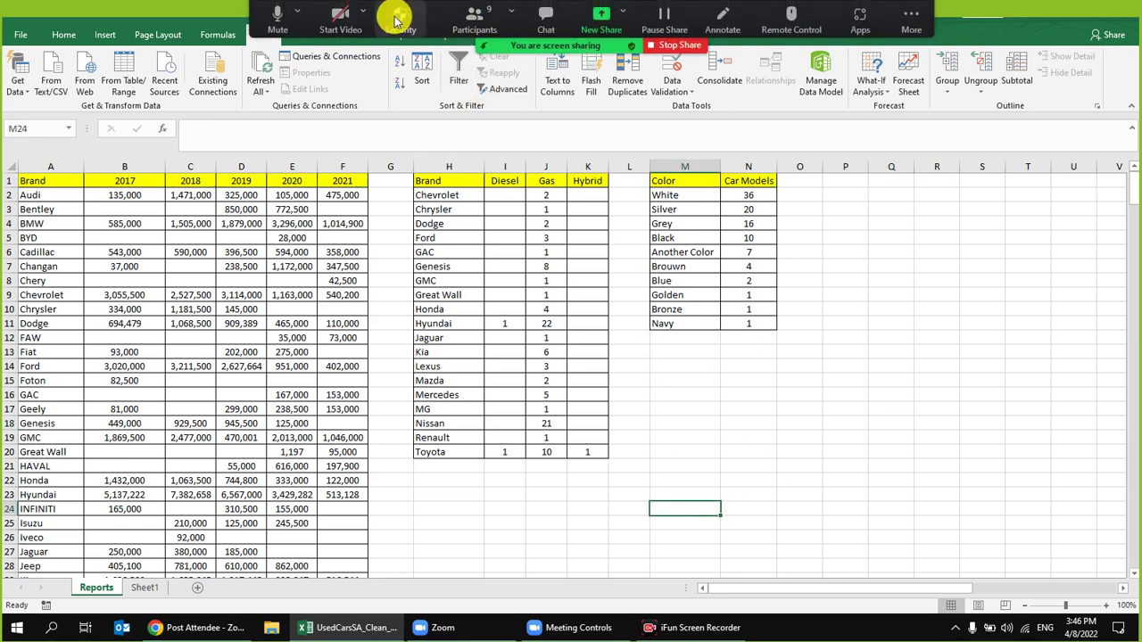
left_click(677, 47)
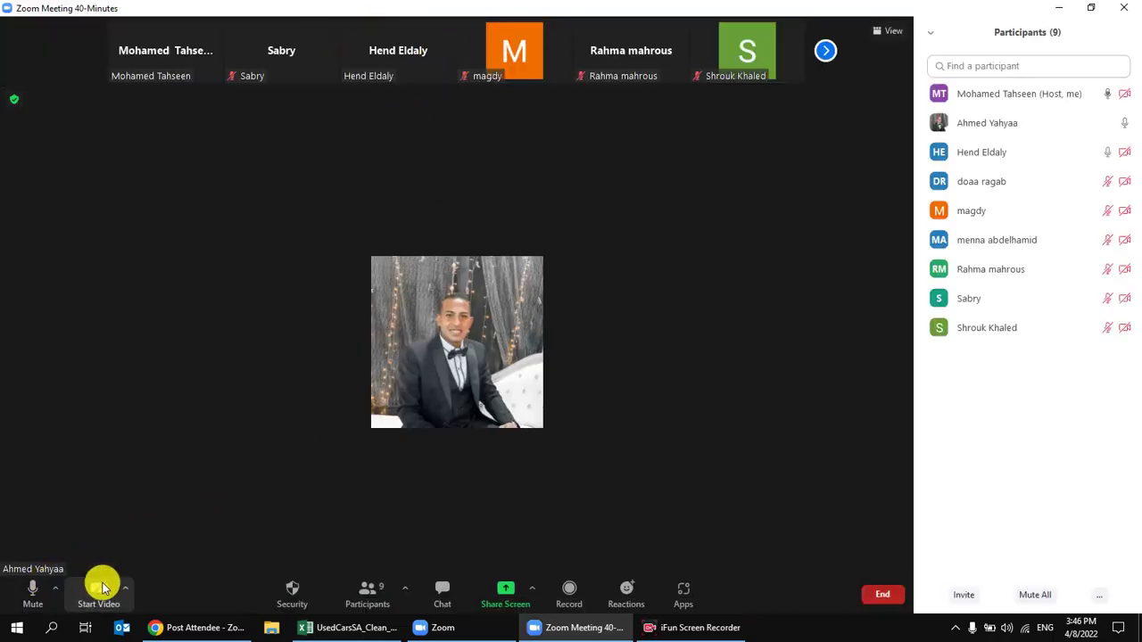
left_click(100, 589)
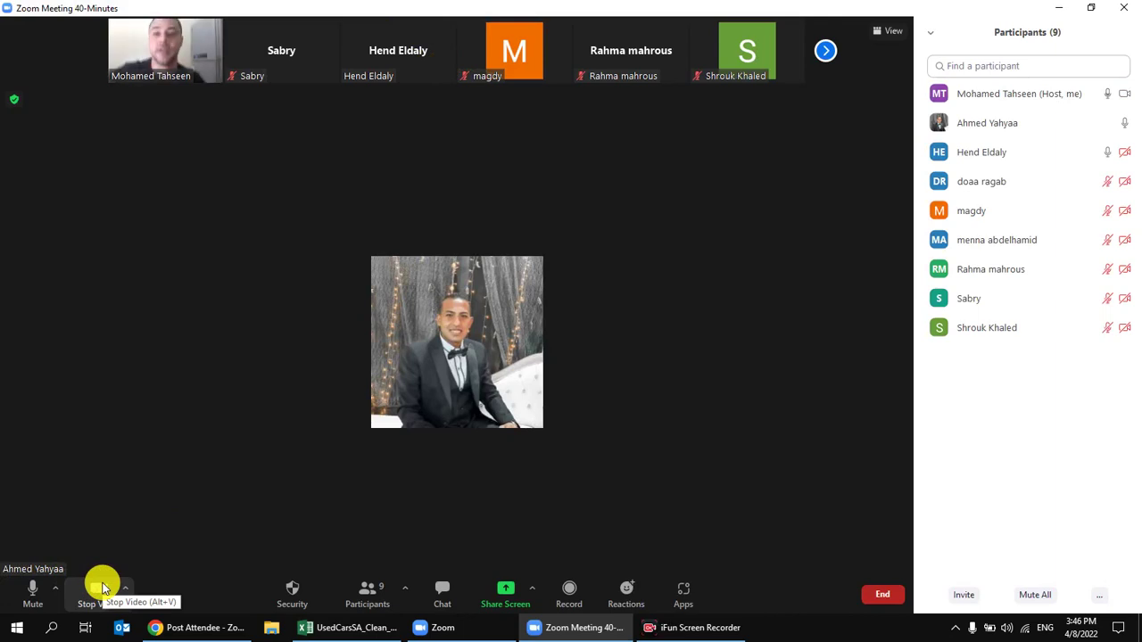
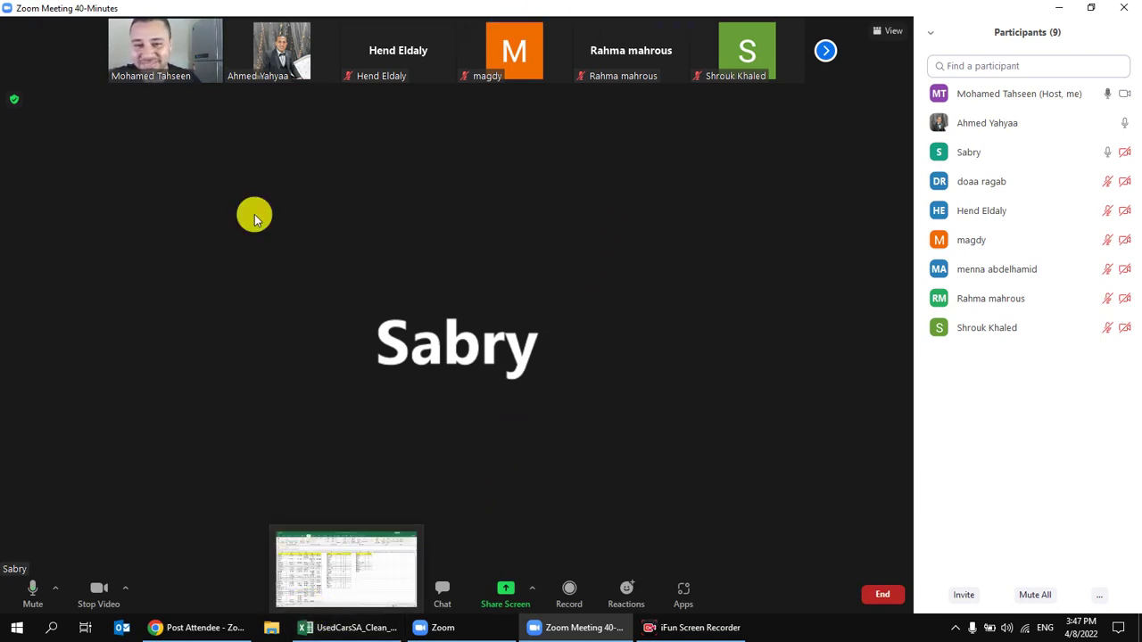
- Turn off the meeting camera and share a portion of the screen showing the used cars workbook
left_click(93, 596)
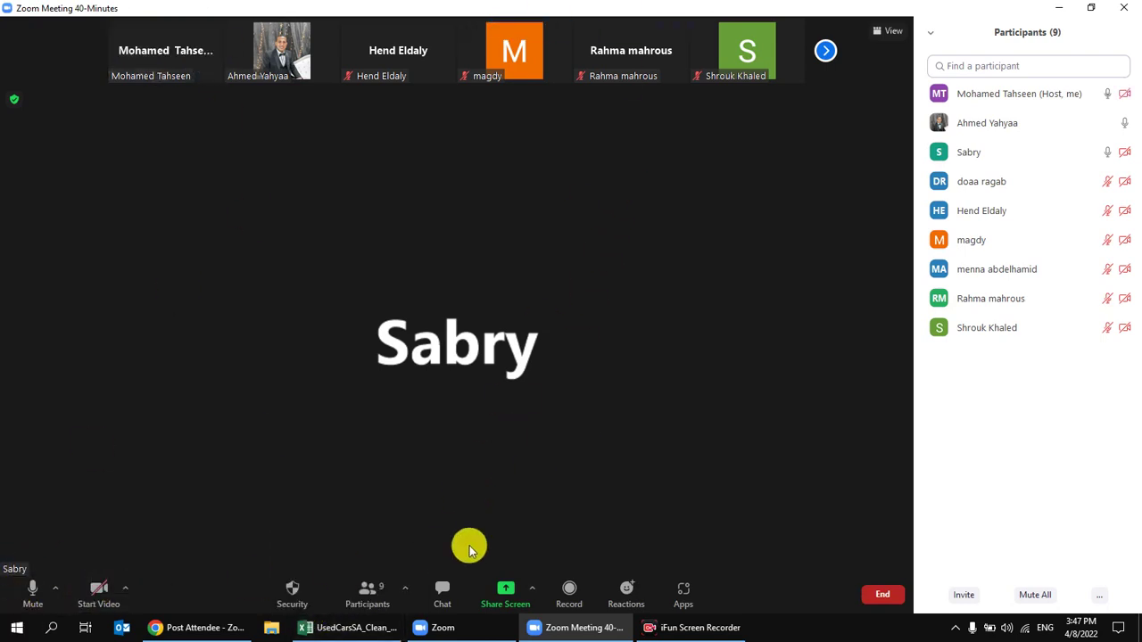
left_click(505, 589)
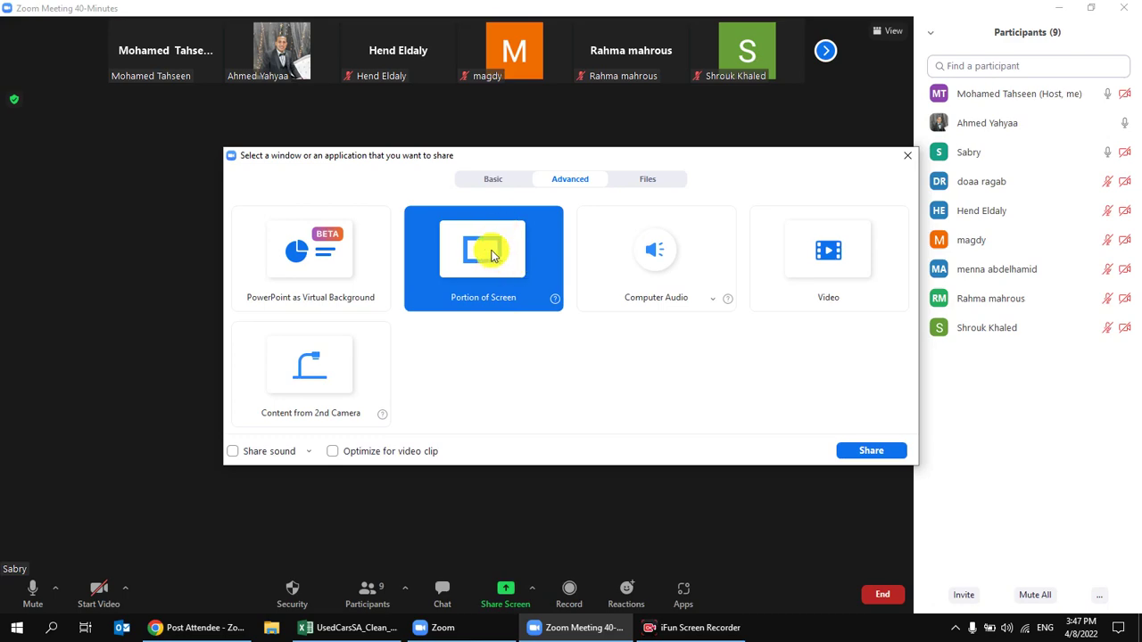
double_click(494, 255)
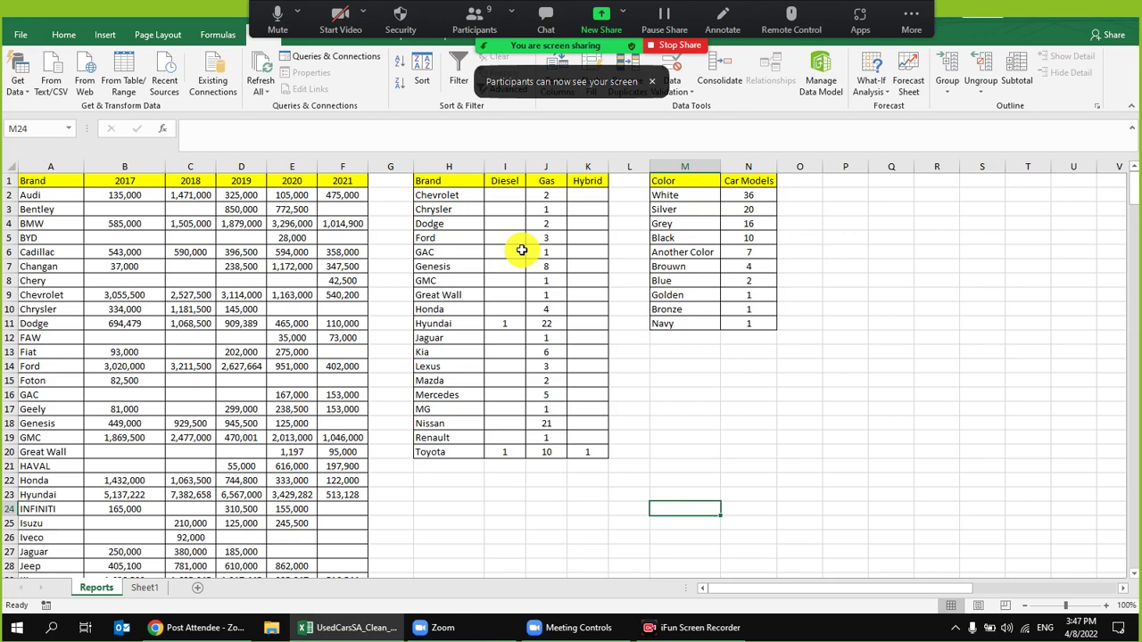
left_click(431, 225)
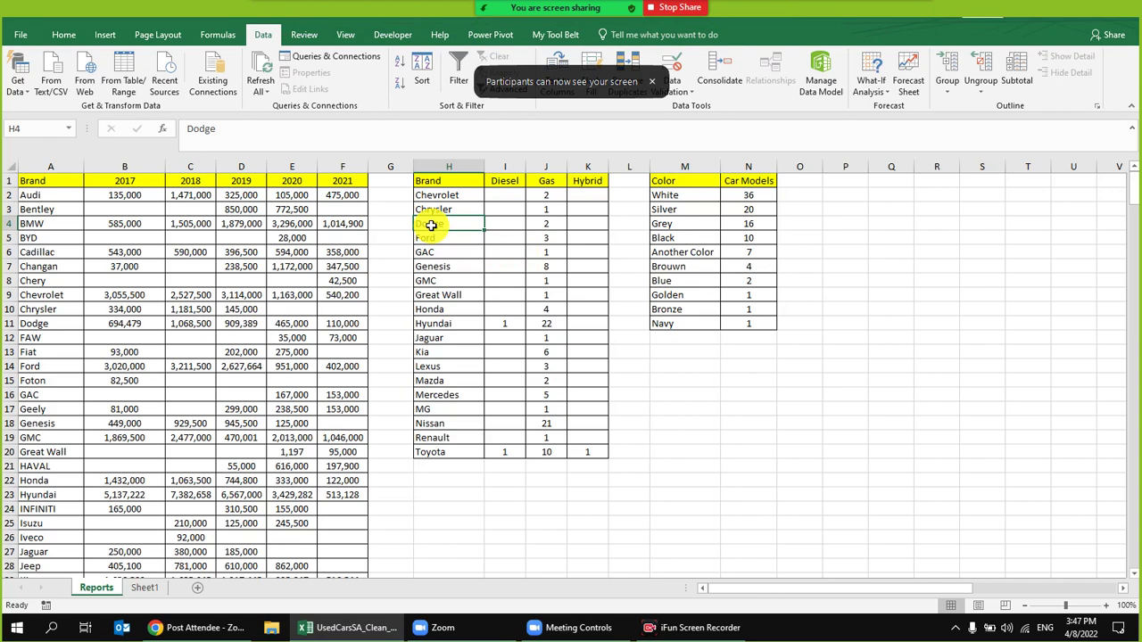
left_click(517, 269)
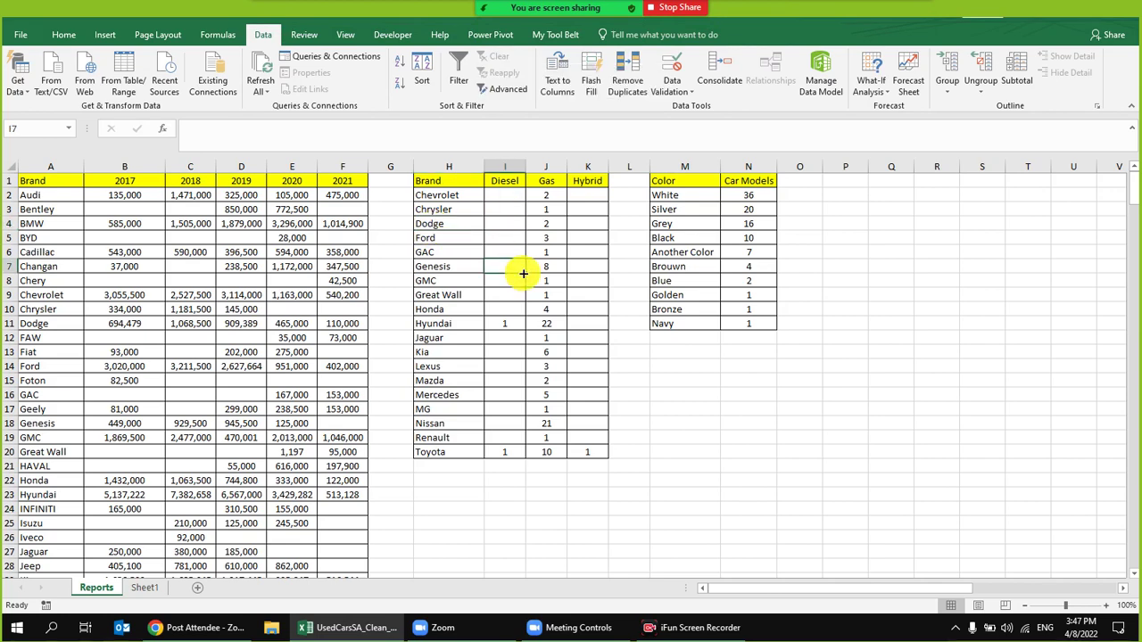
- Create a PivotTable in a new worksheet from the Sheet1 data range A1:M99
left_click(143, 588)
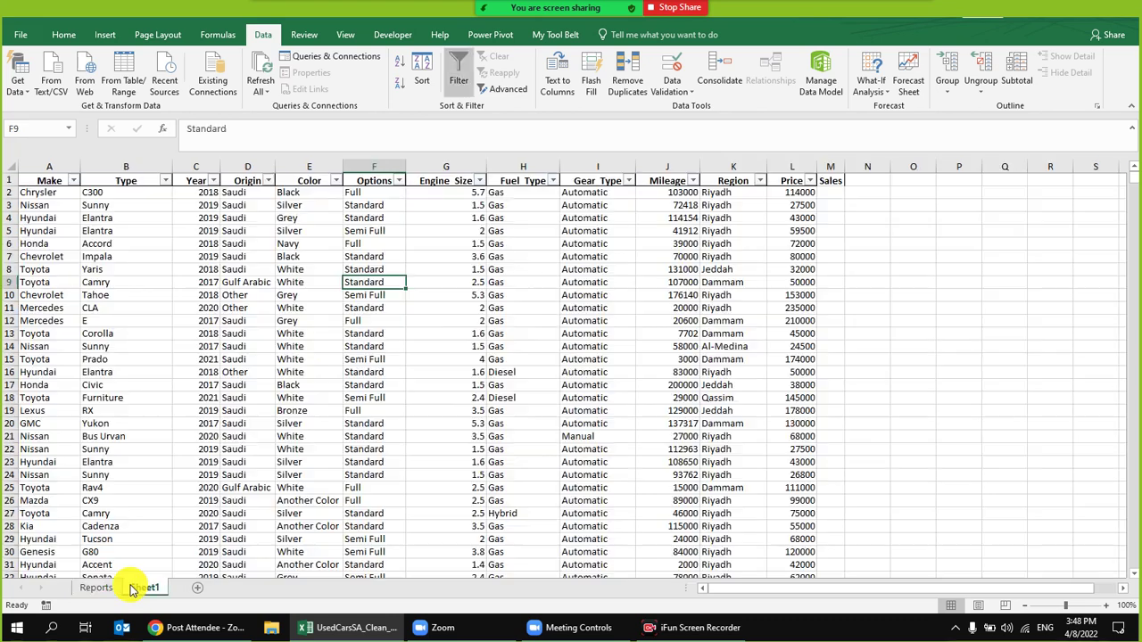
left_click(413, 411)
left_click(350, 268)
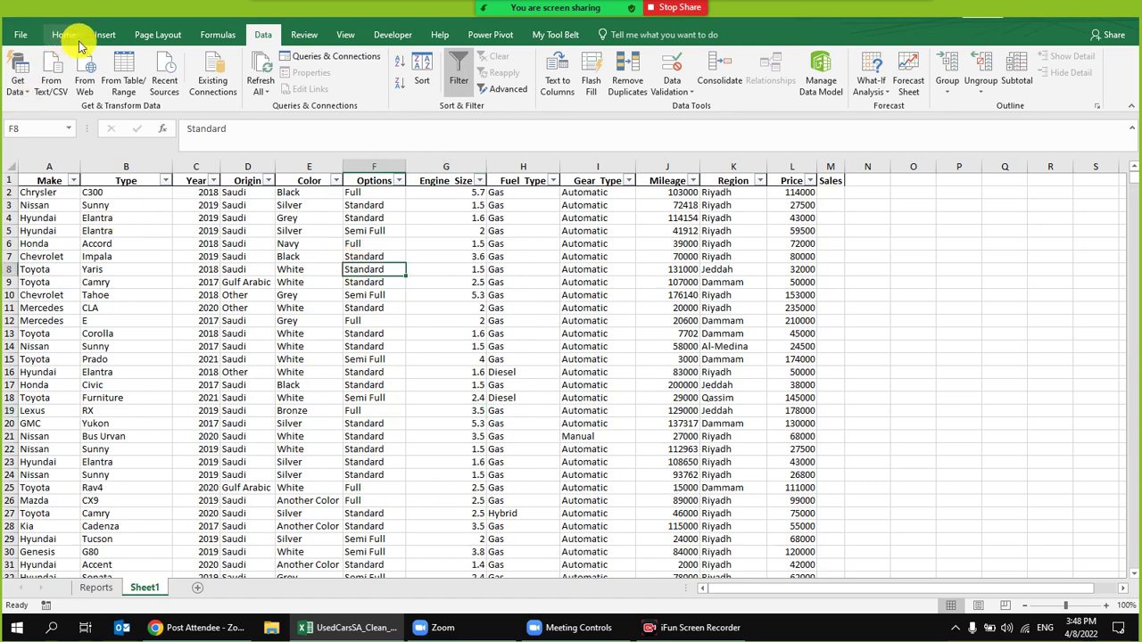
left_click(106, 39)
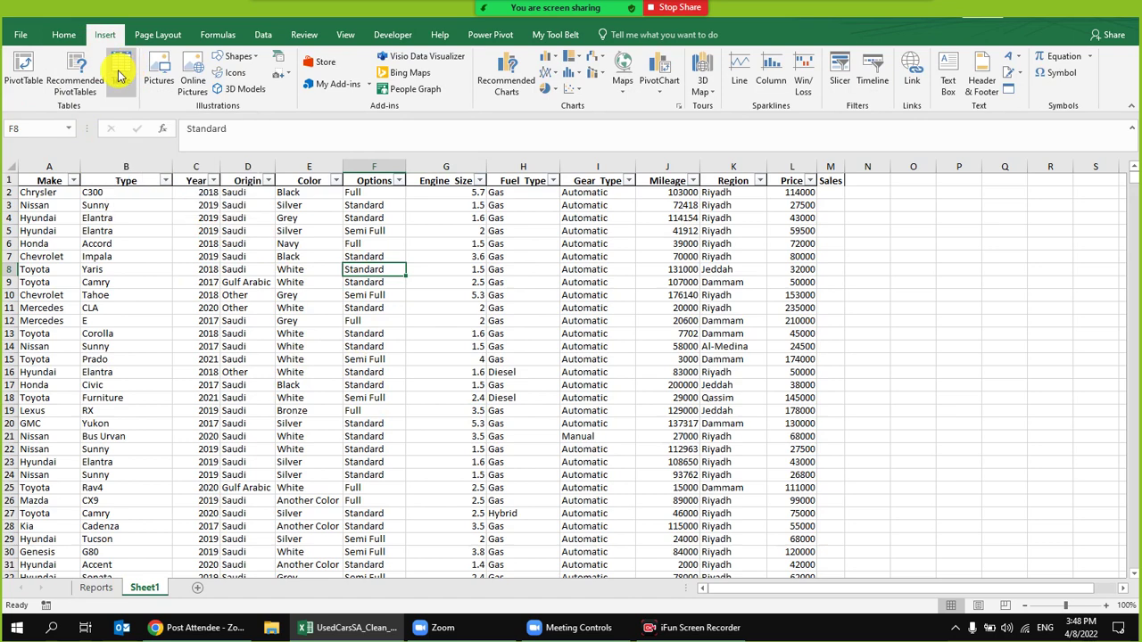
left_click(25, 69)
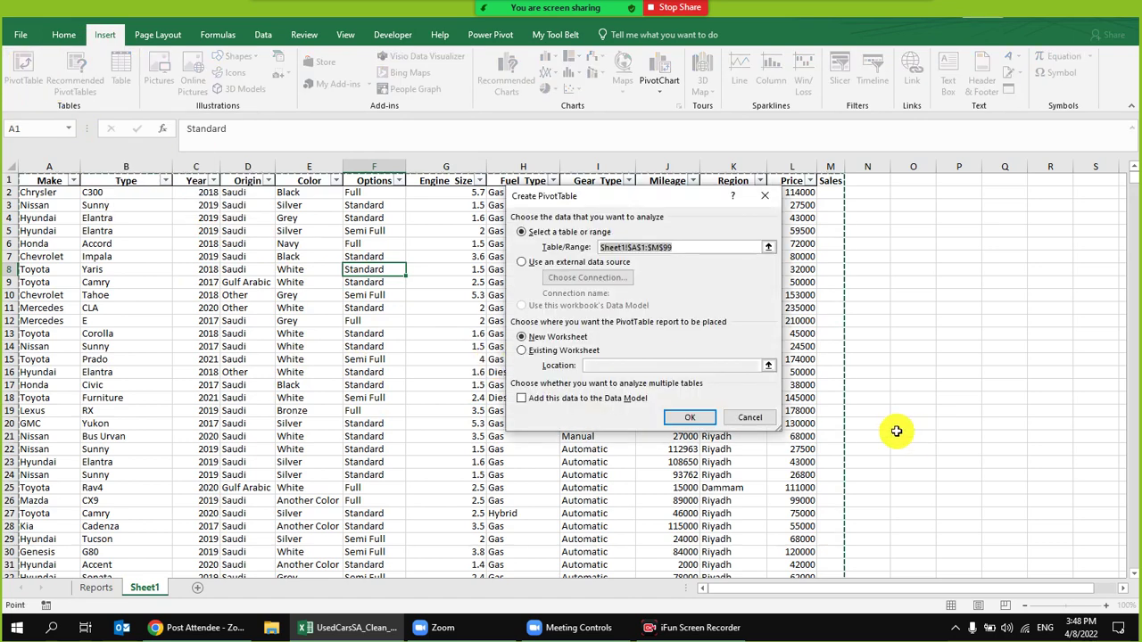
left_click(678, 418)
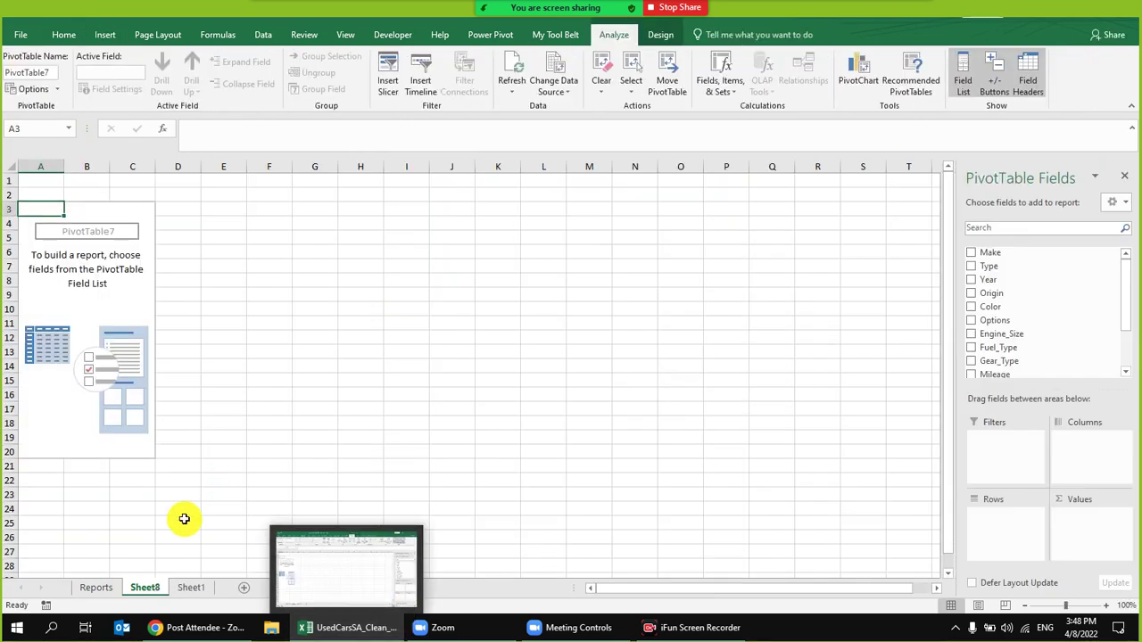
- Rename the new pivot table sheet as Charts and add the Make field to the table's rows
double_click(148, 587)
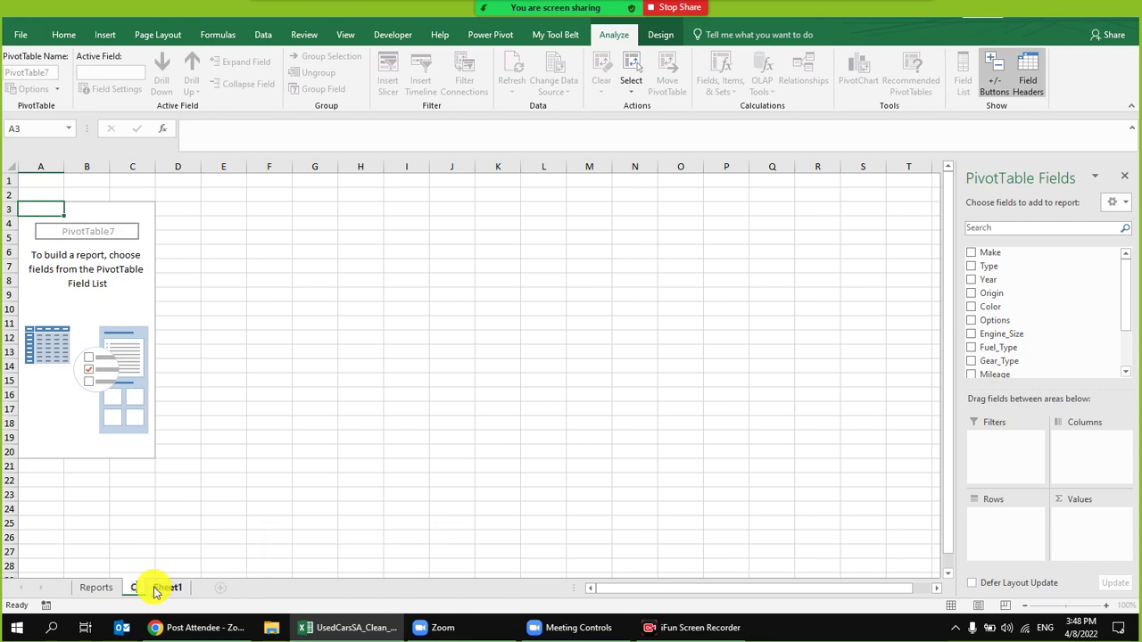
type("Charts")
key("Return")
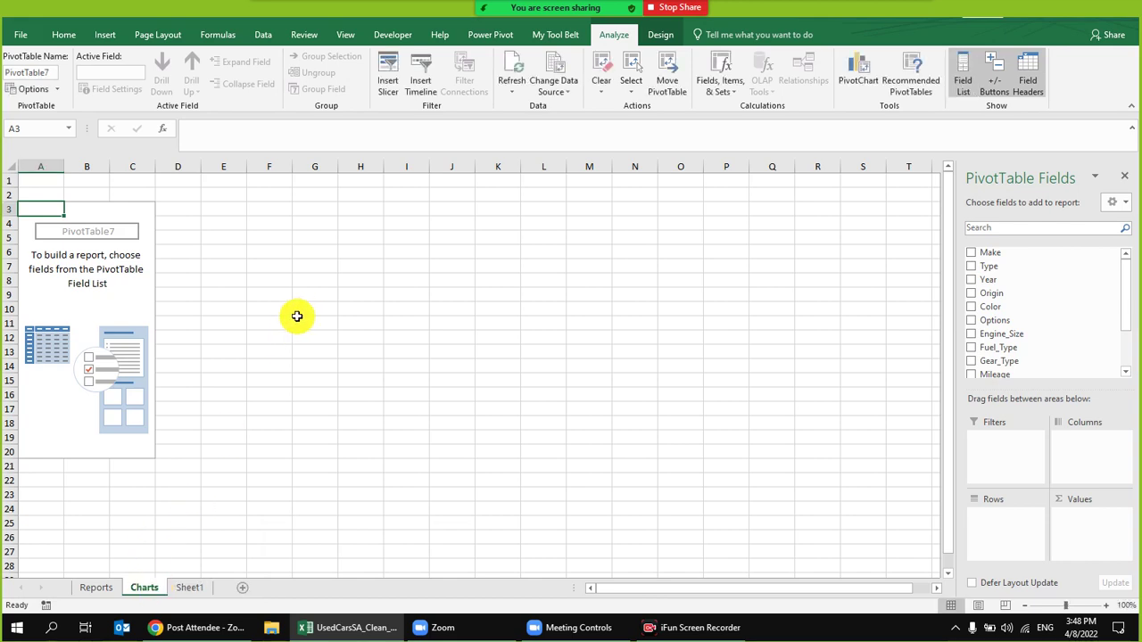
left_click_drag(995, 253, 990, 541)
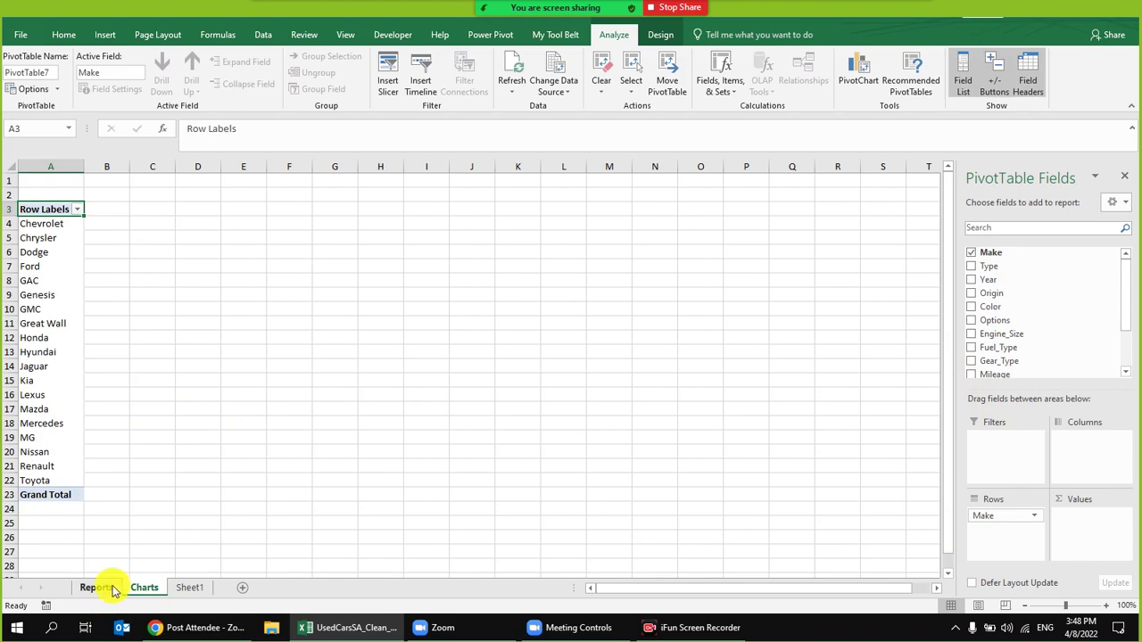
- Delete a block of rows from the lower part of the car data on Sheet1
left_click(189, 588)
scroll(79, 303, "down", 11)
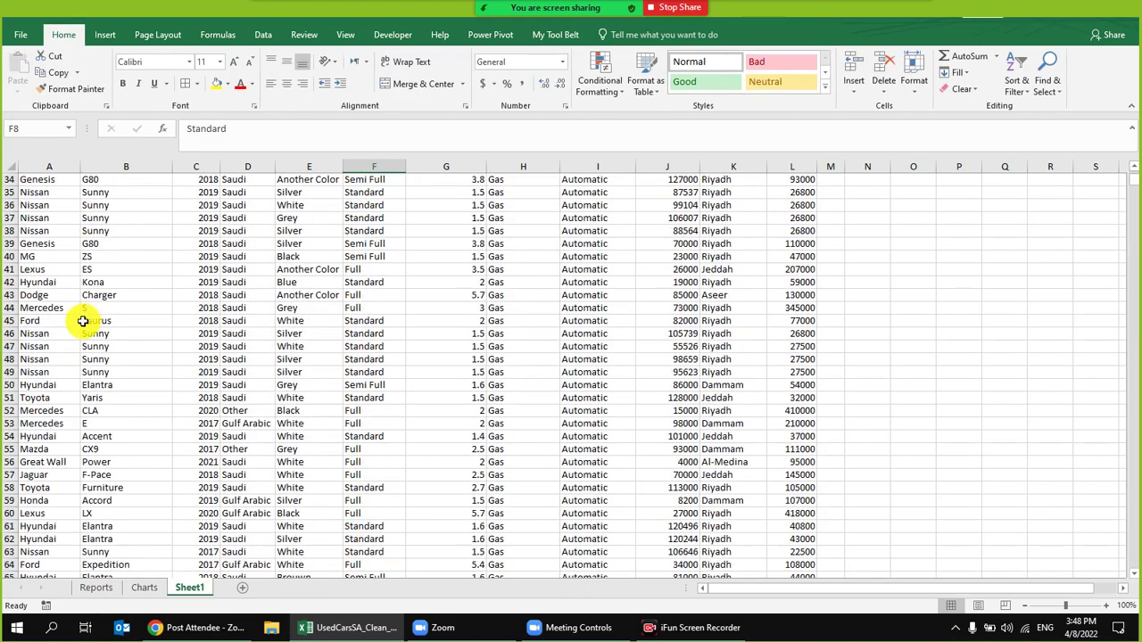
scroll(82, 320, "down", 6)
mouse_move(4, 347)
left_mouse_down()
mouse_move(6, 627)
mouse_move(12, 357)
left_mouse_up()
right_click(13, 357)
left_click(66, 474)
scroll(204, 254, "up", 10)
- Refresh the pivot table on the Charts sheet to reflect the reduced source data
left_click(144, 587)
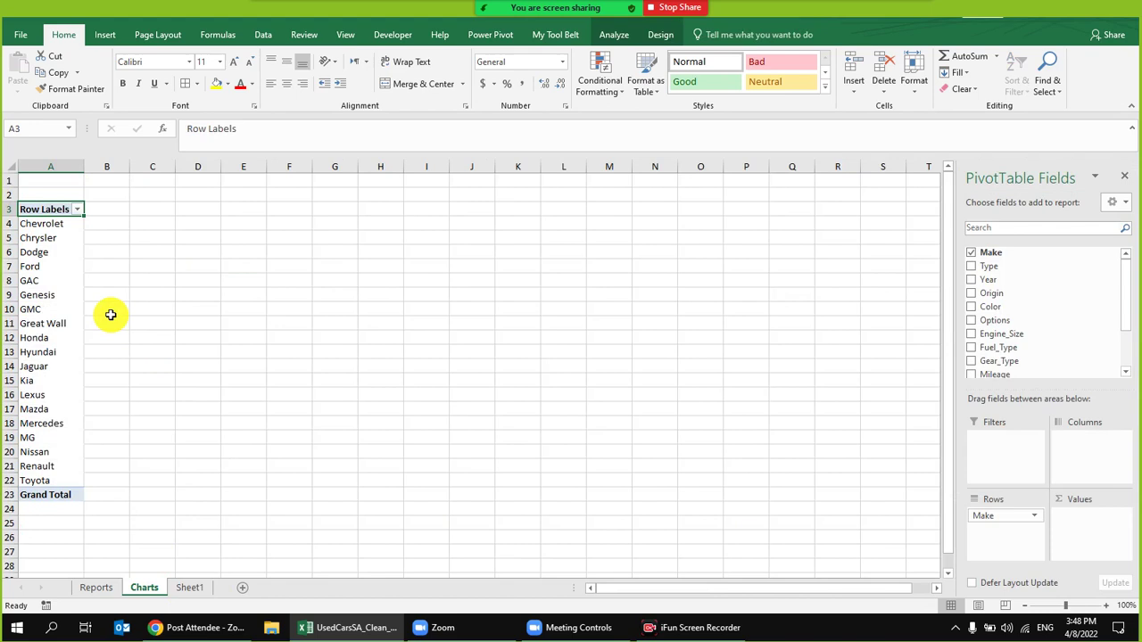
left_click(29, 280)
left_click(615, 34)
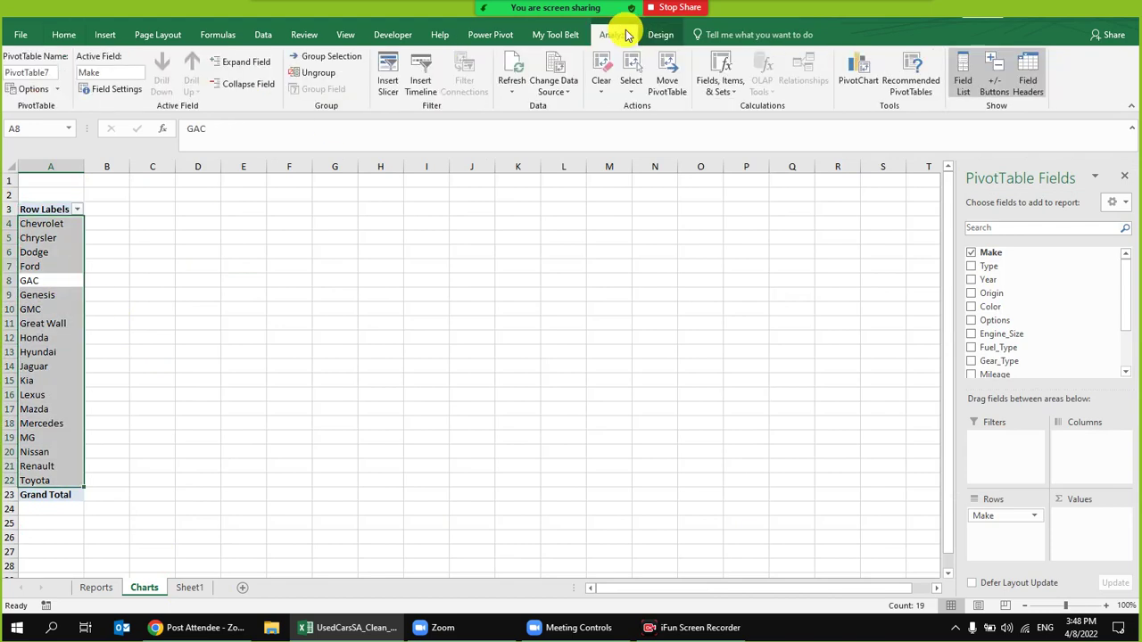
left_click(518, 78)
left_click(66, 321)
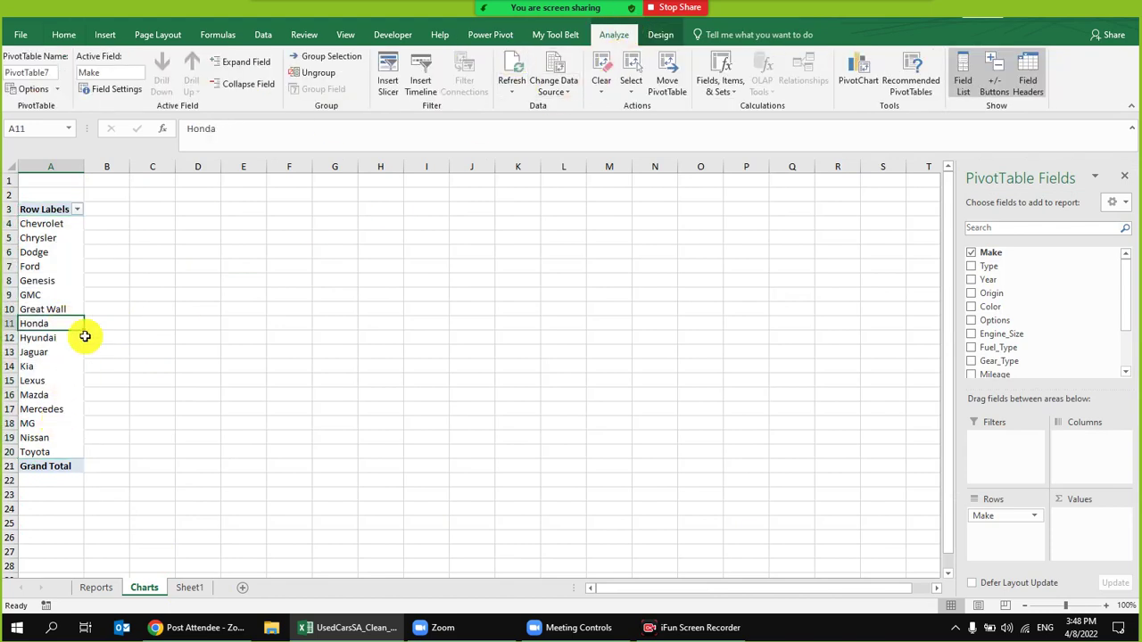
left_click(68, 247)
left_click(62, 224)
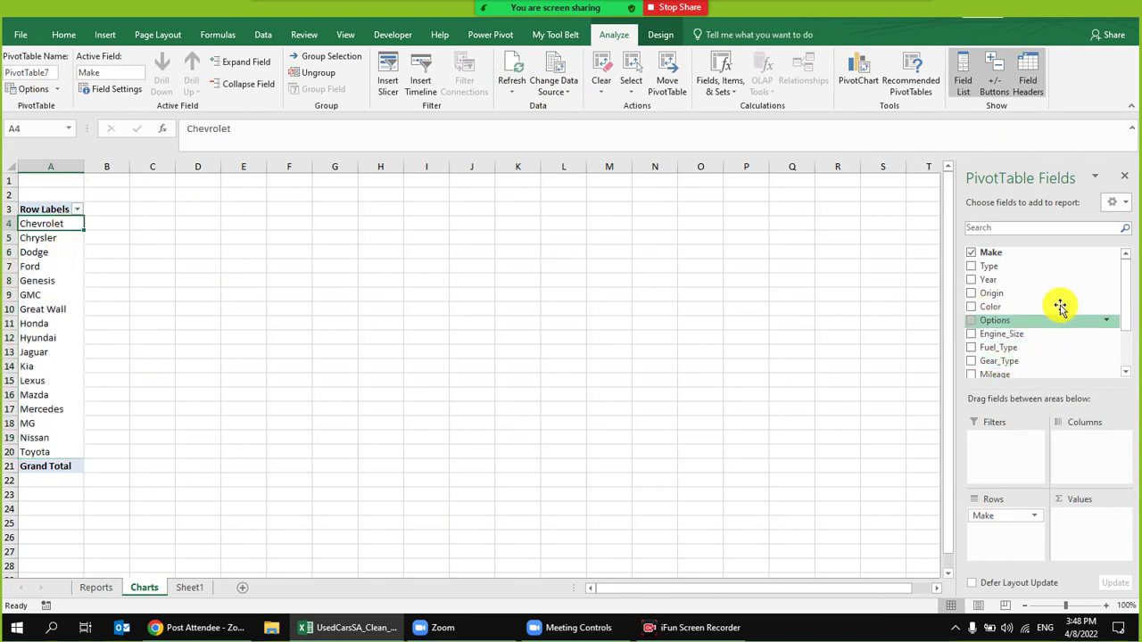
- Review the available fields against the Sheet1 data and add Year to the pivot table's columns
scroll(1070, 301, "down", 2)
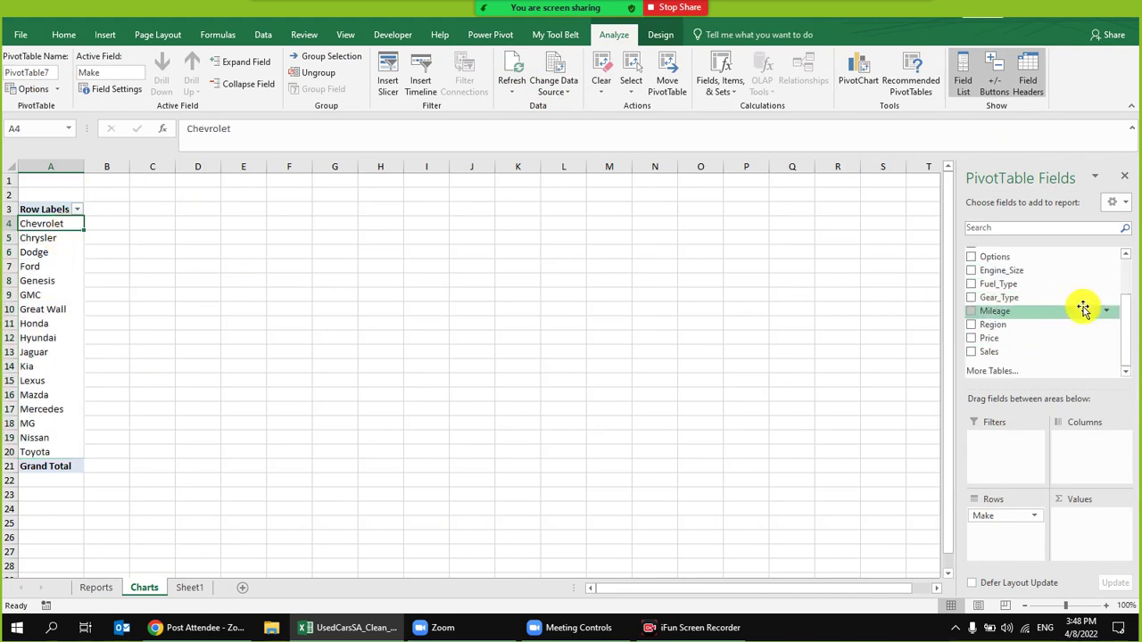
scroll(1078, 310, "up", 2)
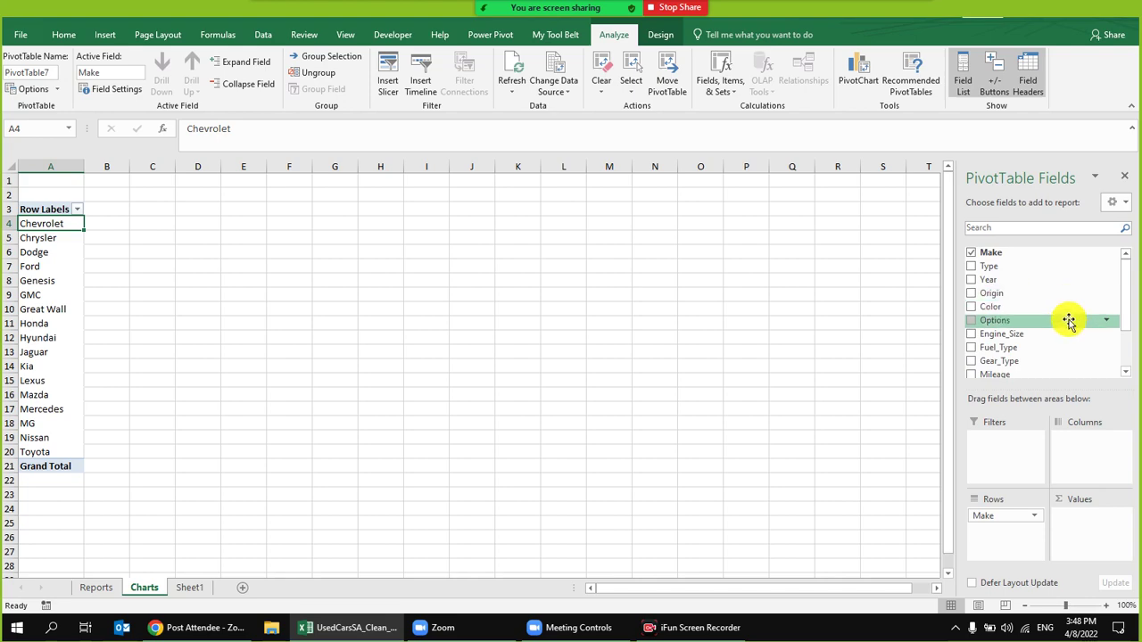
left_click(190, 588)
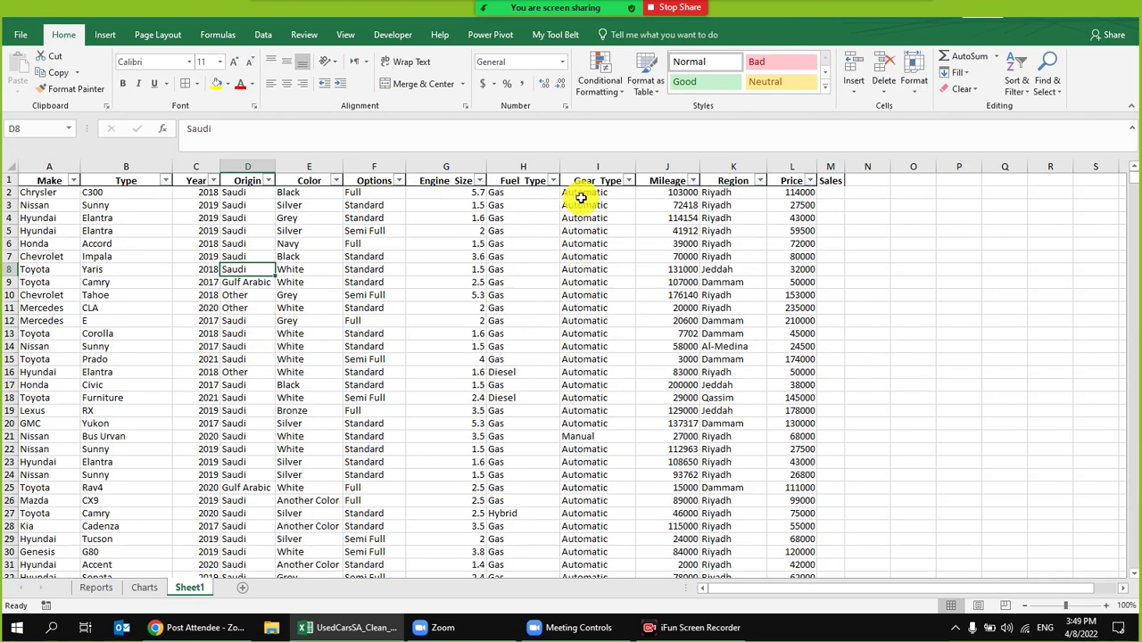
left_click(145, 588)
left_click_drag(1012, 282, 1078, 473)
- Try the Color field as the pivot table's values and remove it again
left_click(191, 589)
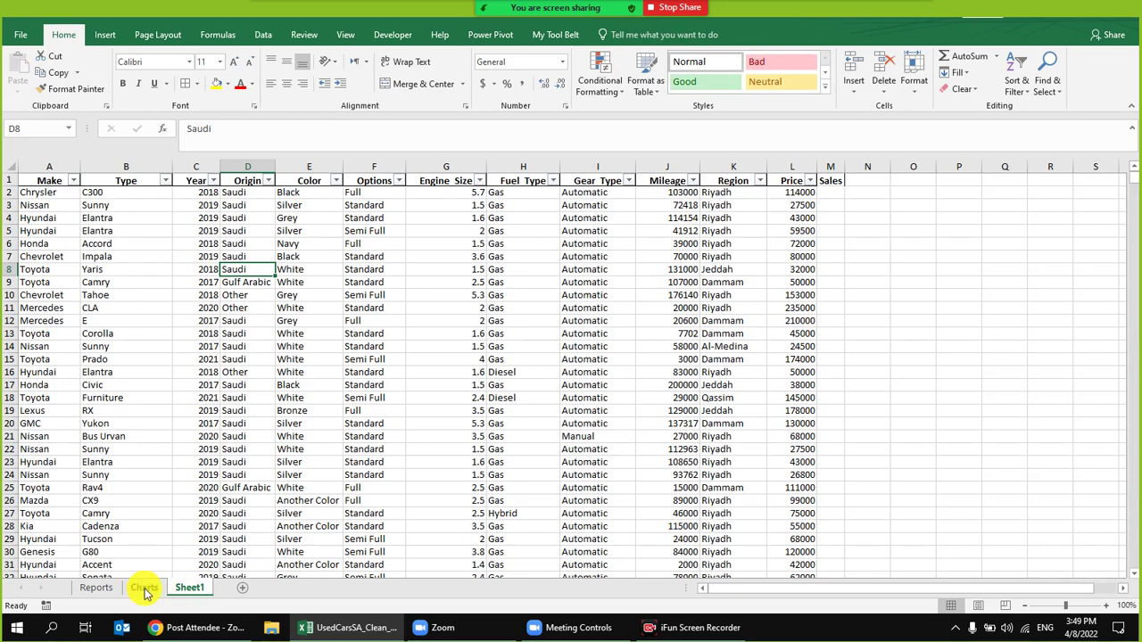
left_click(145, 590)
left_click_drag(1011, 311, 1067, 529)
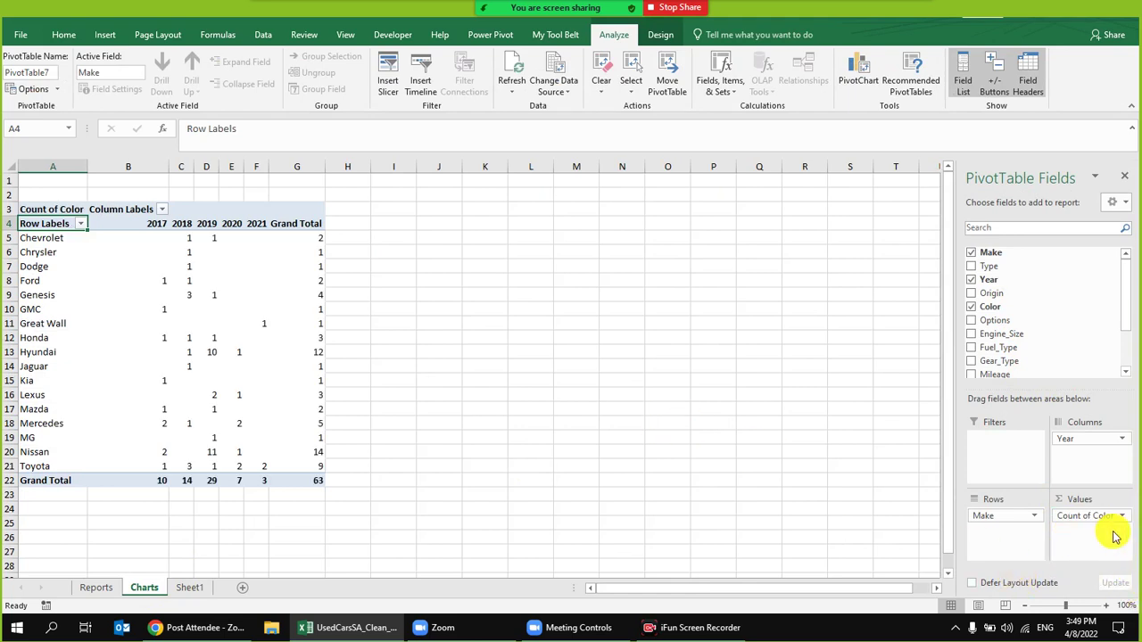
left_click_drag(1096, 514, 1053, 330)
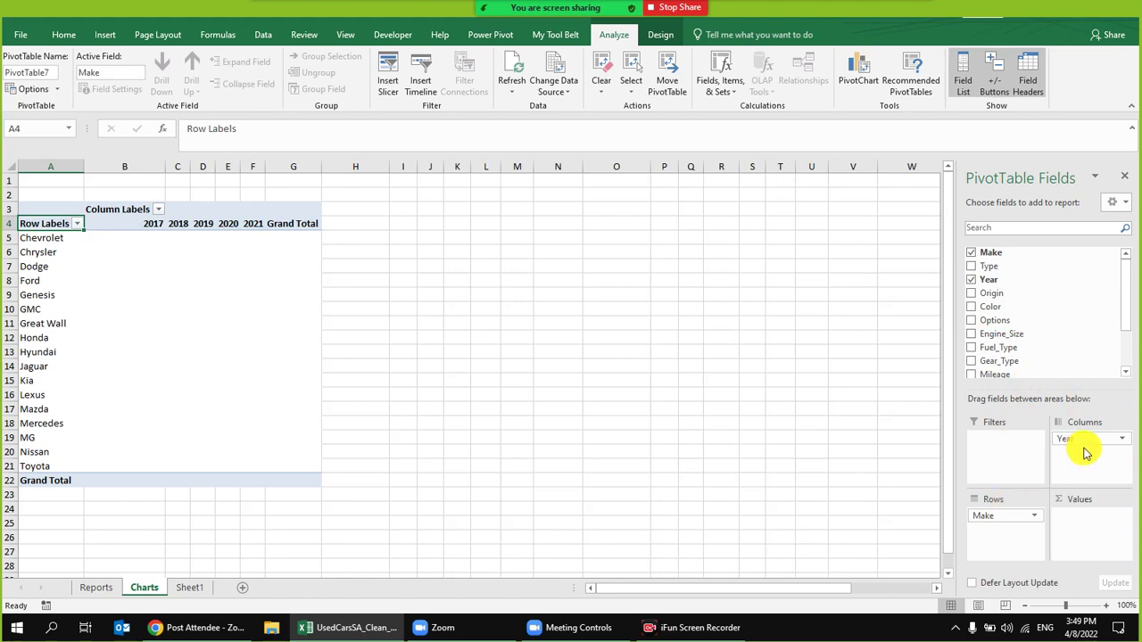
- Add Mileage to the pivot table's values and format them as numbers with a thousands separator and 0 decimal places
scroll(1017, 344, "down", 2)
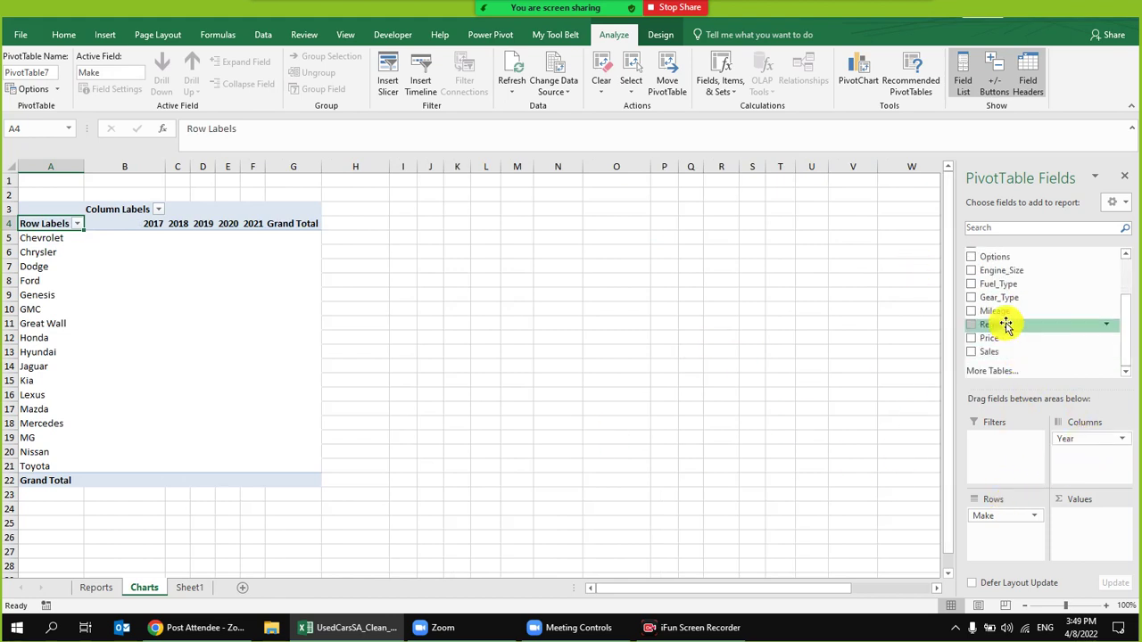
left_click_drag(995, 310, 1096, 528)
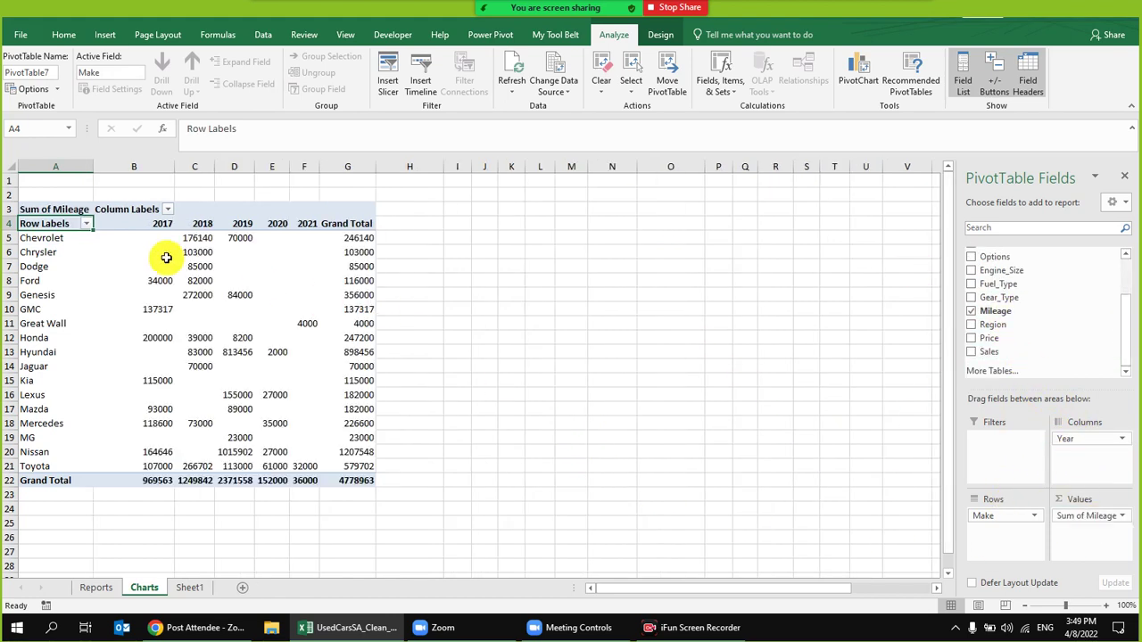
left_click_drag(135, 238, 301, 458)
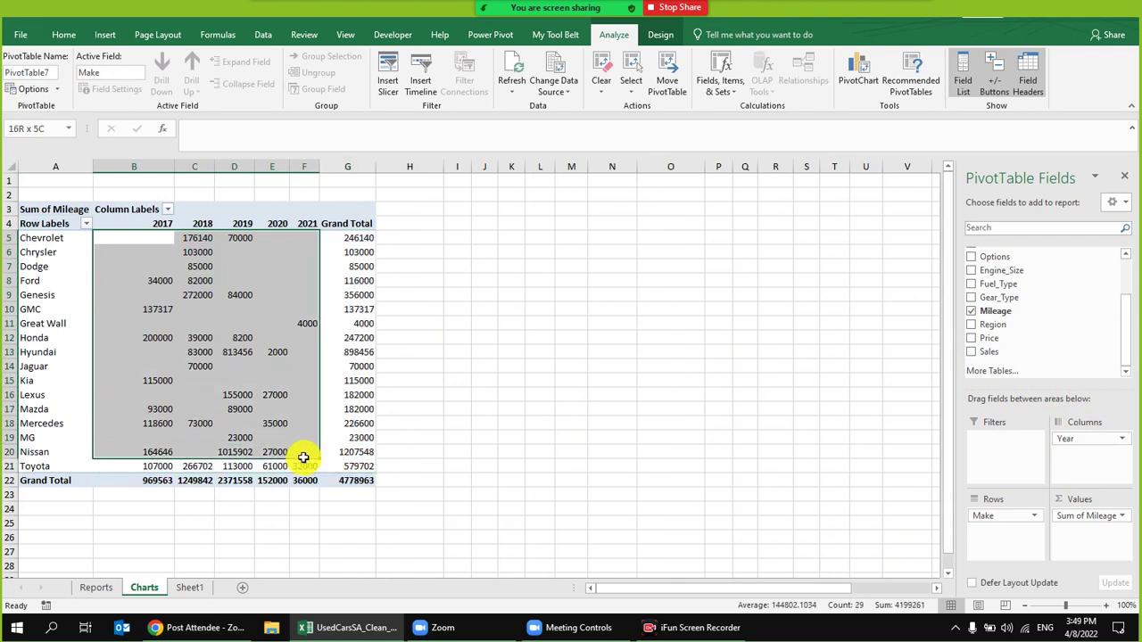
right_click(160, 289)
left_click(234, 333)
left_click(76, 232)
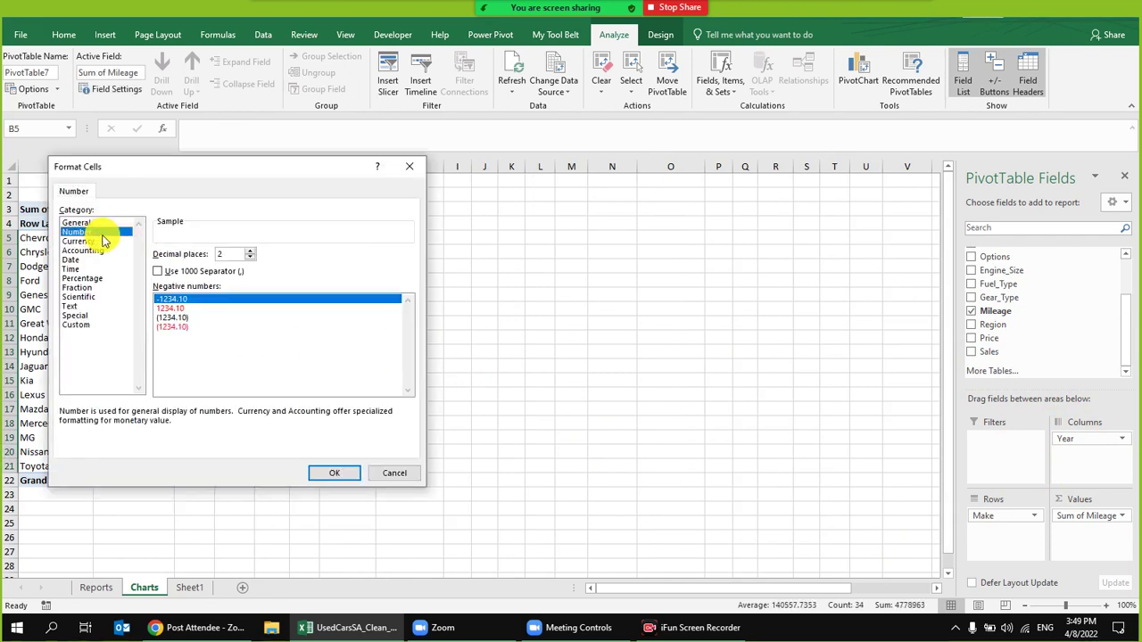
left_click(207, 272)
double_click(250, 259)
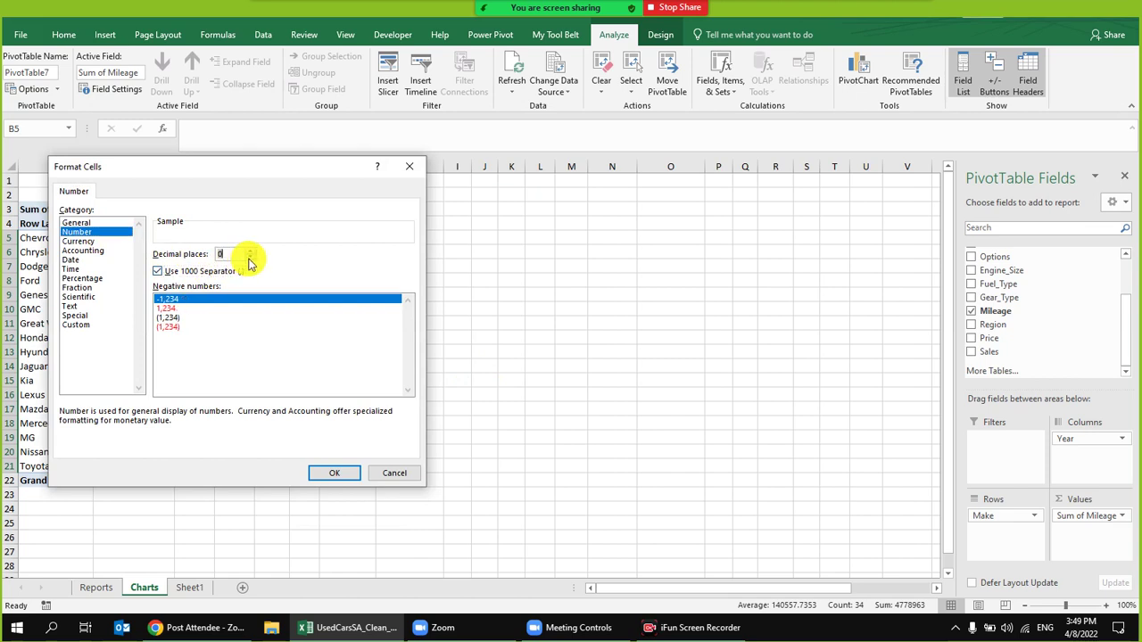
left_click(334, 473)
left_click(444, 366)
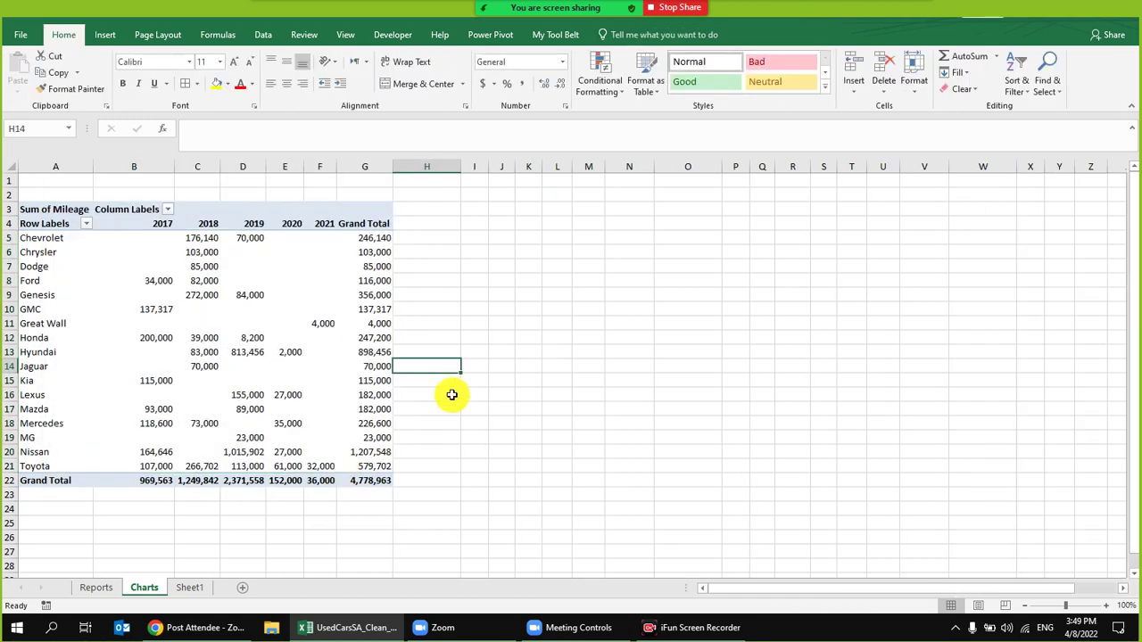
- Turn off the grand totals for both rows and columns in the mileage pivot table
left_click(253, 282)
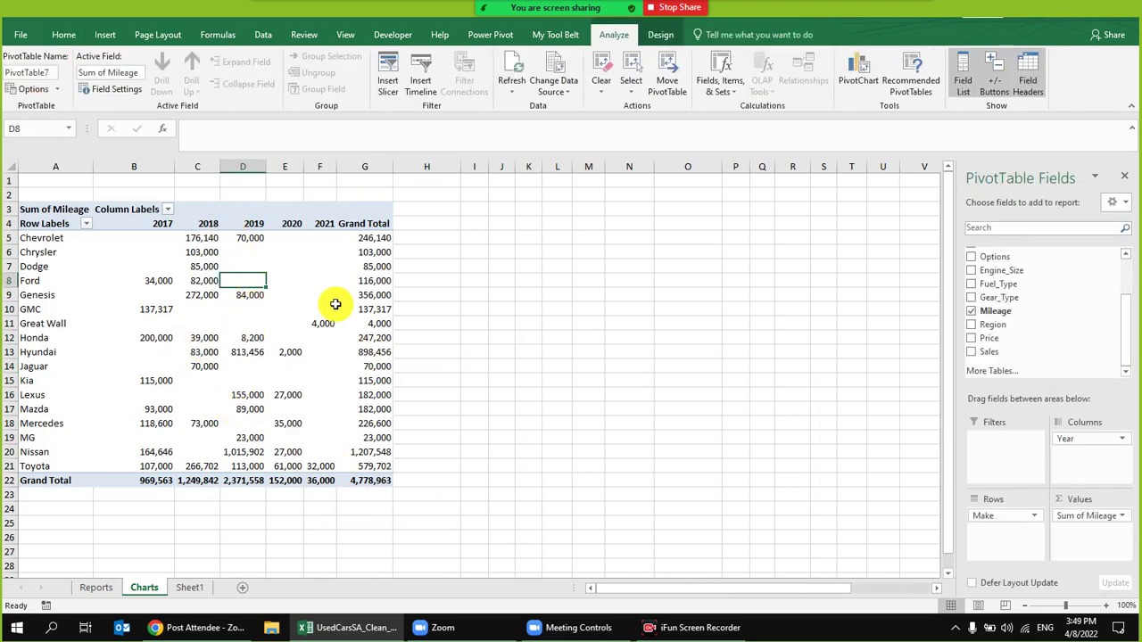
left_click(355, 254)
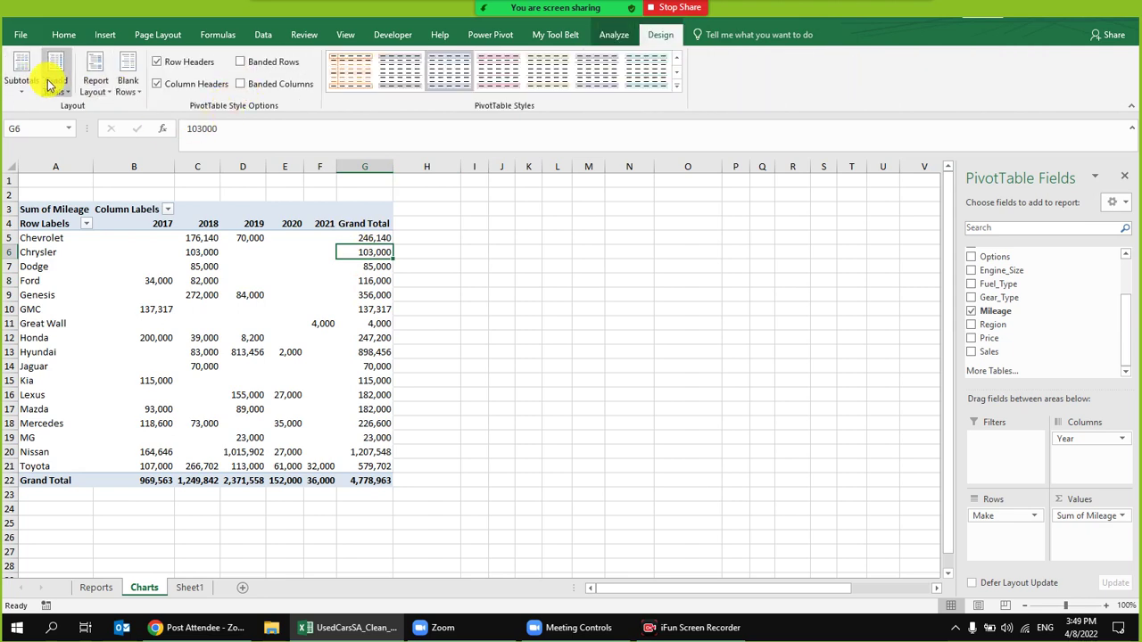
left_click(56, 76)
left_click(98, 129)
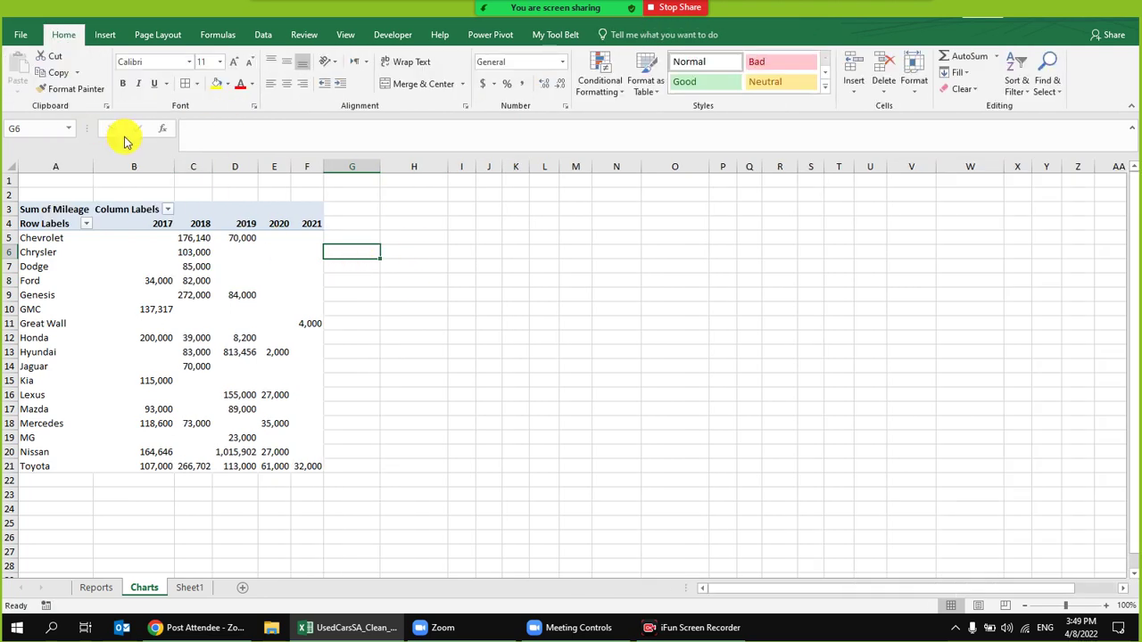
- Preview the line, stacked line, pie and area chart types for the mileage pivot table
left_click(234, 351)
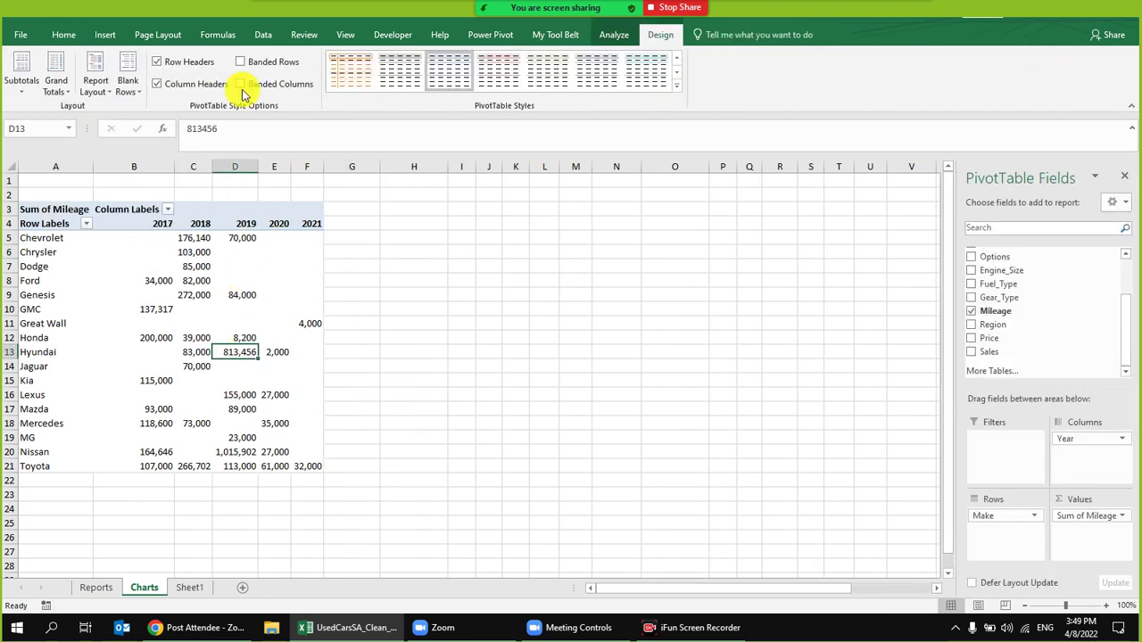
left_click(107, 34)
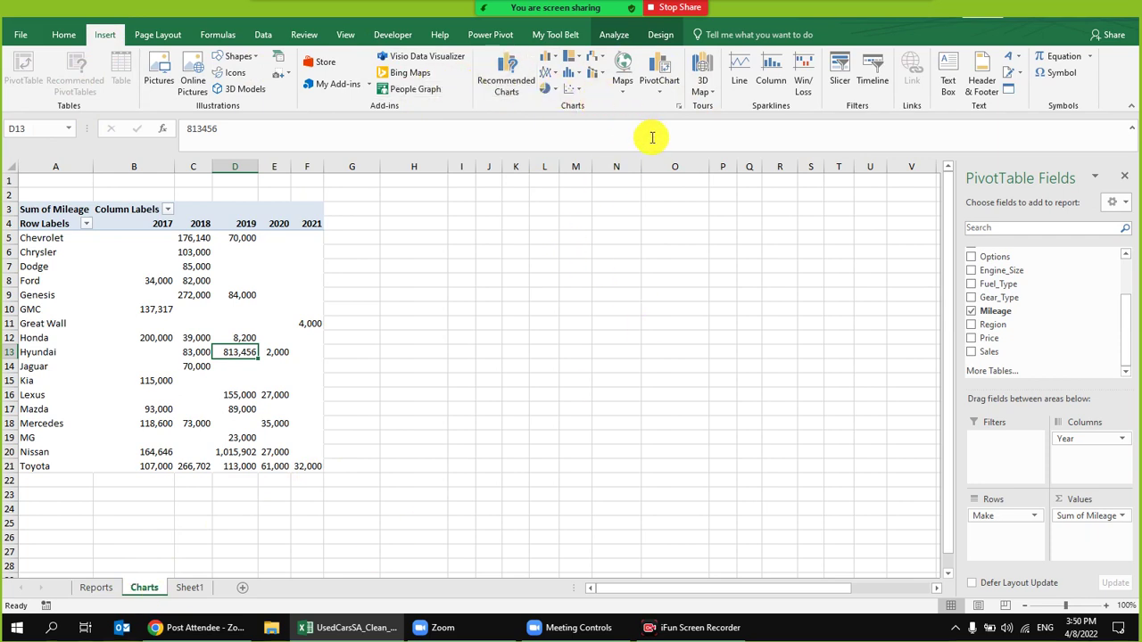
left_click(512, 96)
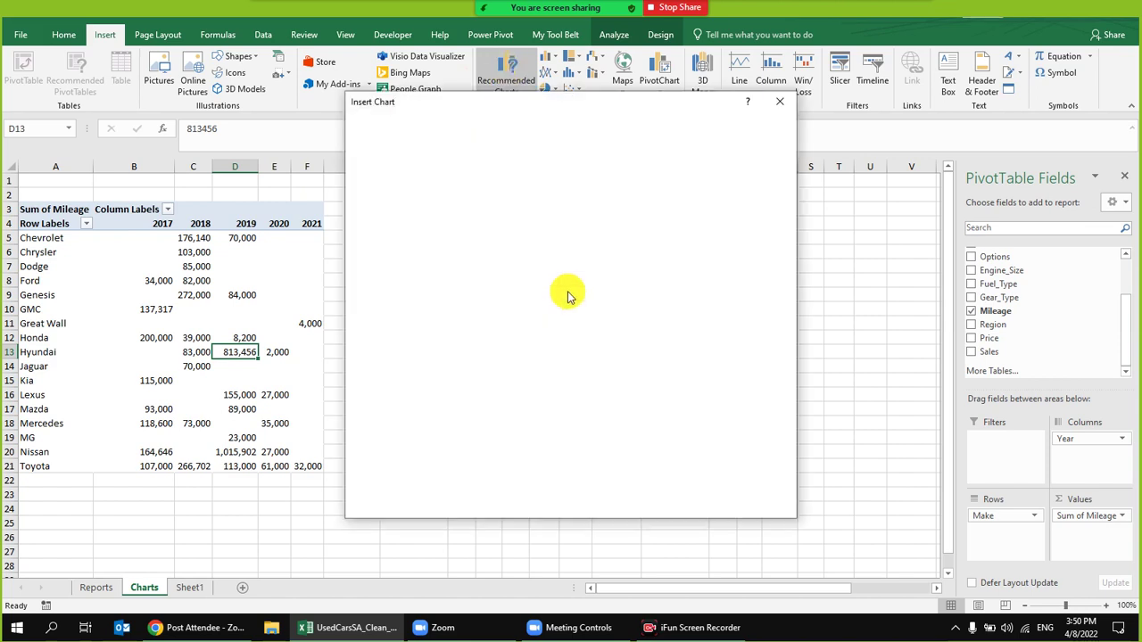
left_click_drag(601, 107, 737, 105)
left_click(525, 200)
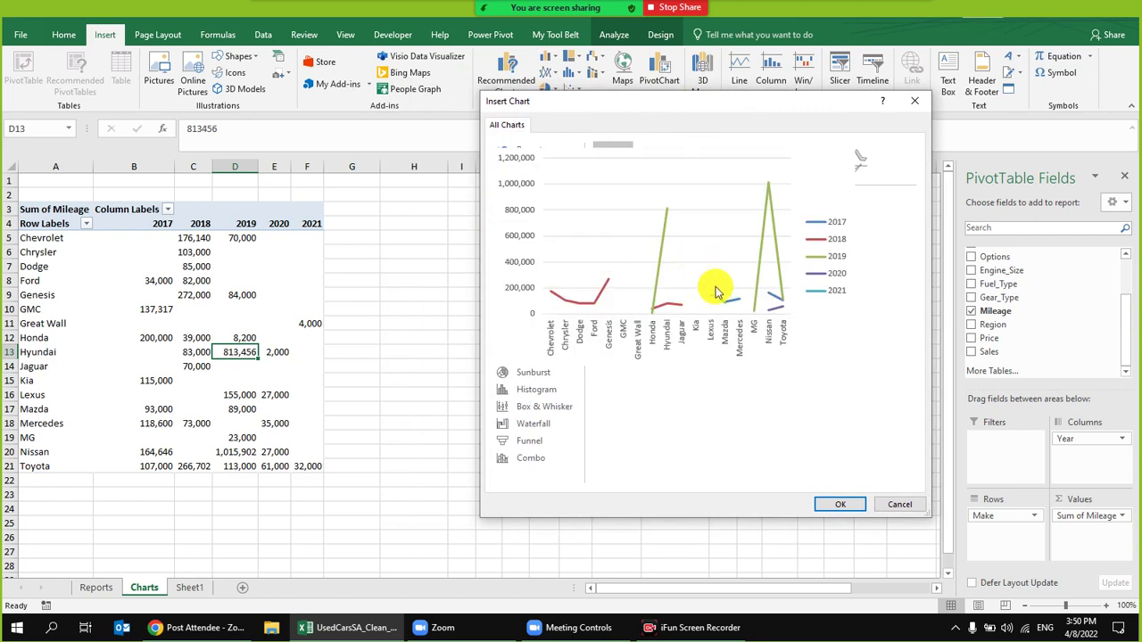
left_click(654, 163)
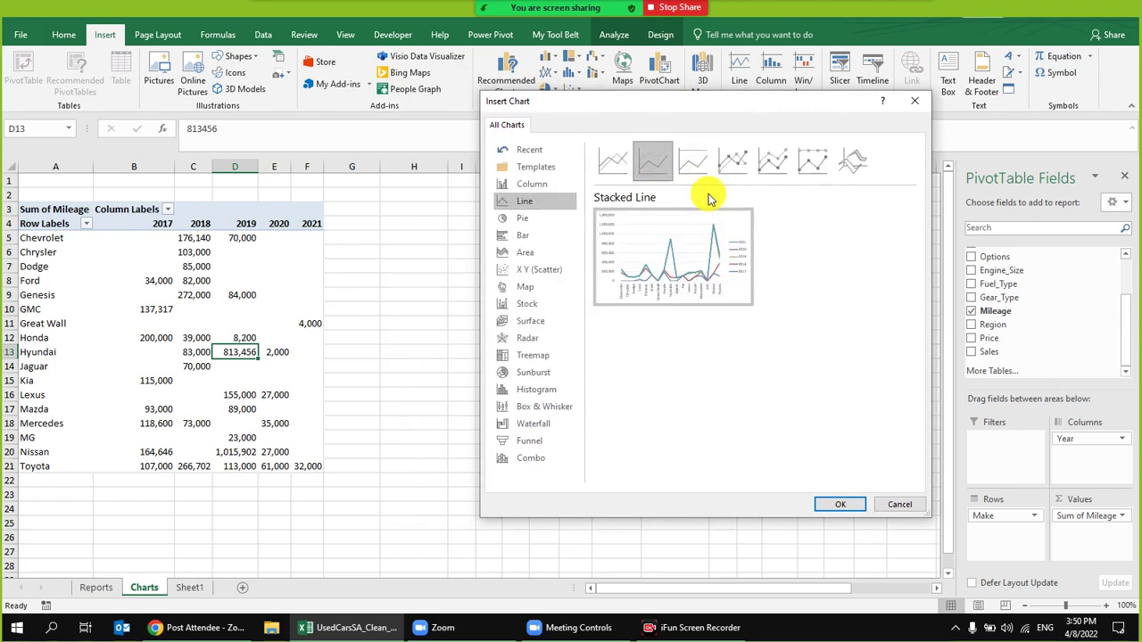
mouse_move(702, 275)
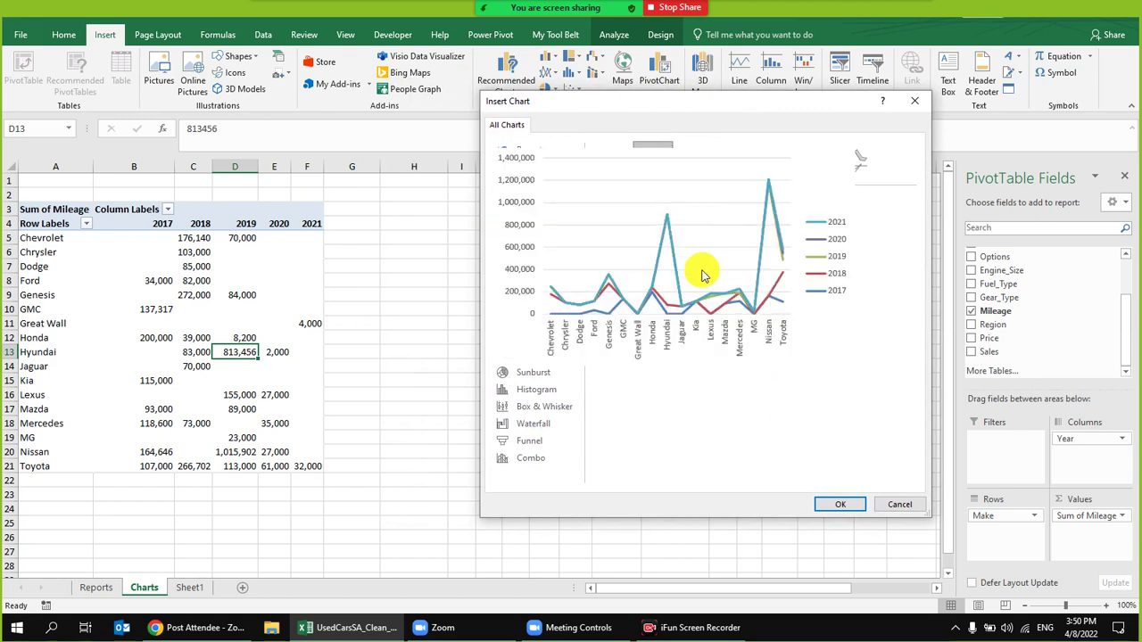
left_click(531, 218)
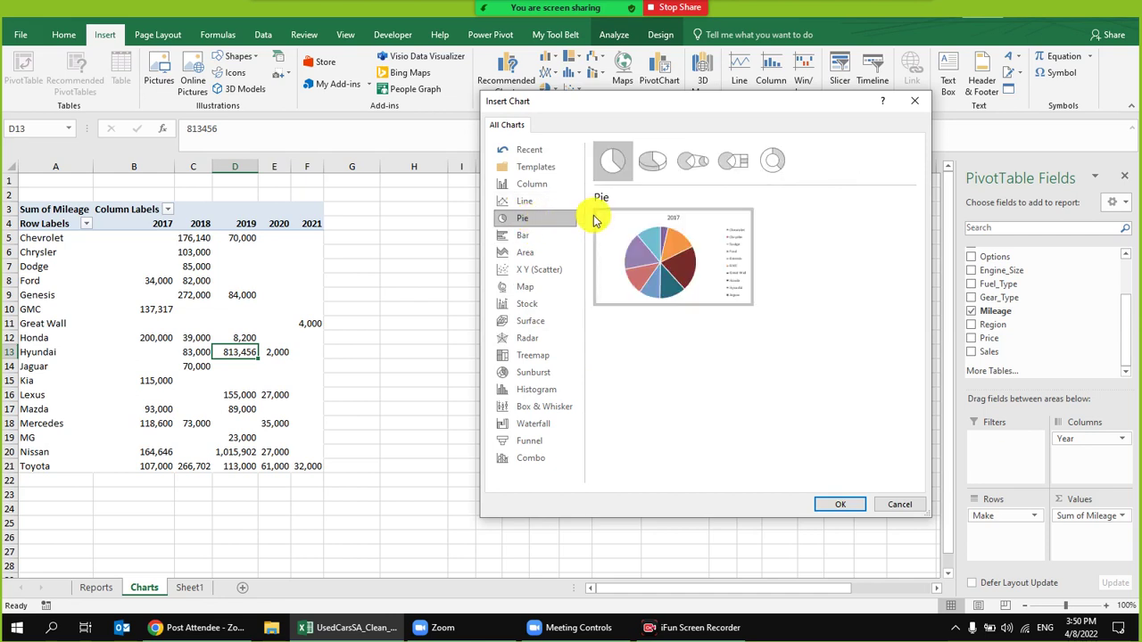
left_click(533, 254)
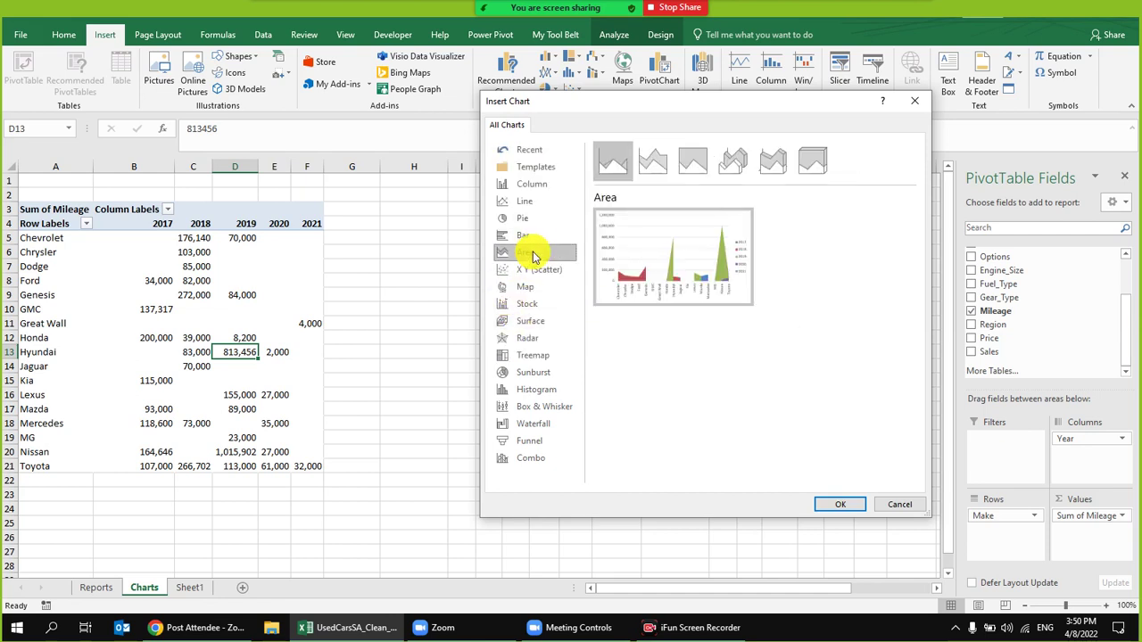
- Check the scatter, treemap, waterfall and other remaining chart types for the pivot table, closing the chart selection without inserting one
left_click(536, 271)
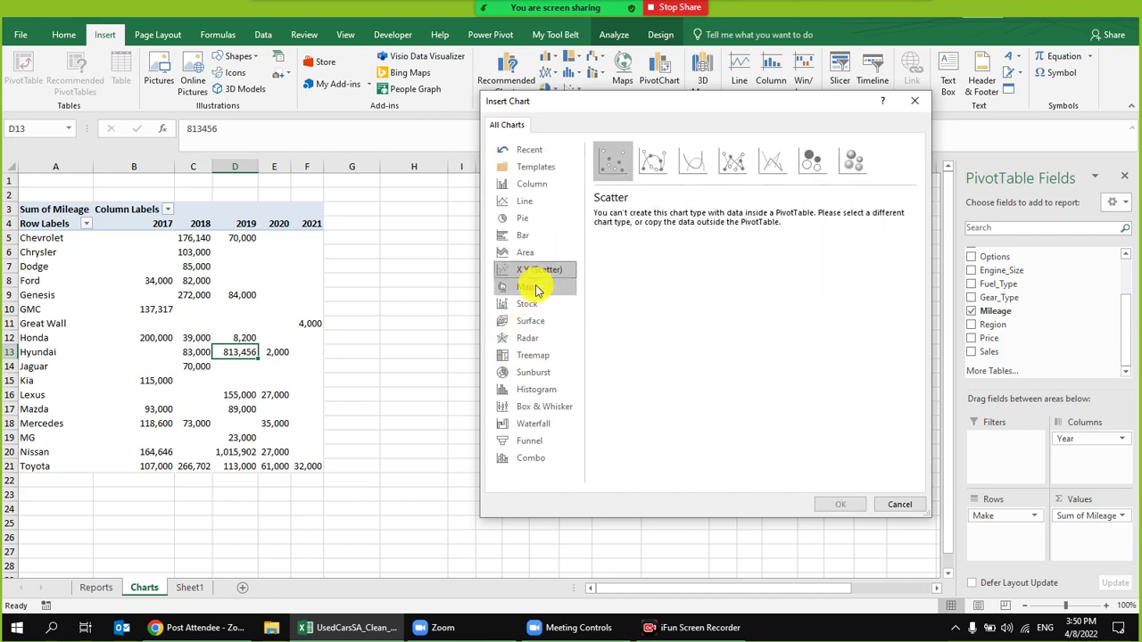
left_click(545, 306)
left_click(544, 356)
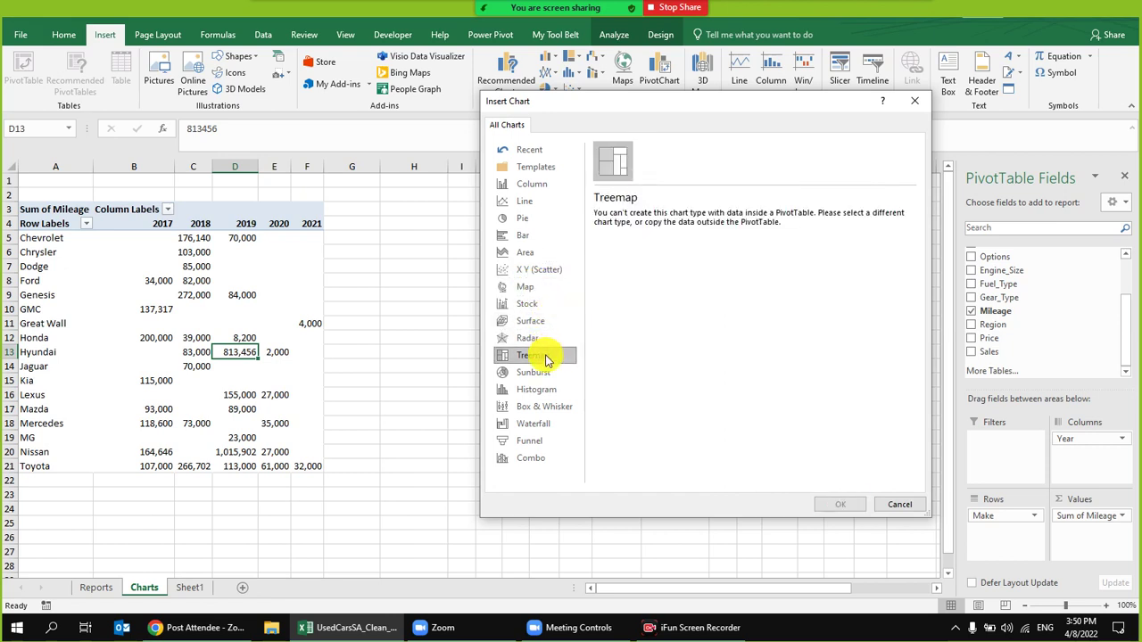
left_click(544, 390)
left_click(544, 424)
left_click(540, 457)
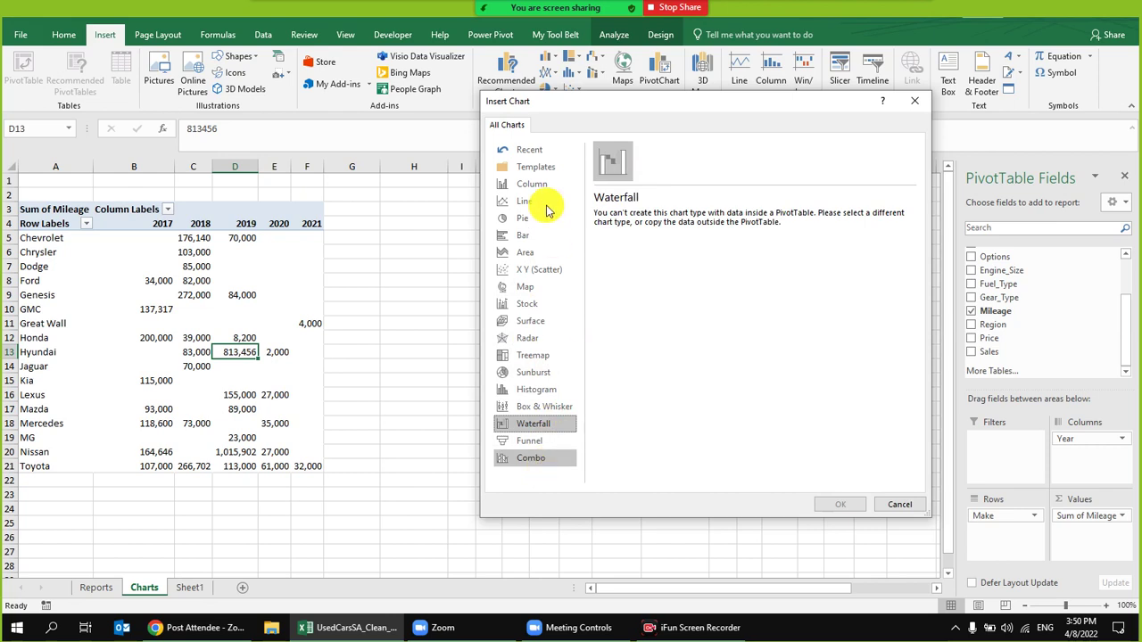
left_click(532, 198)
mouse_move(735, 241)
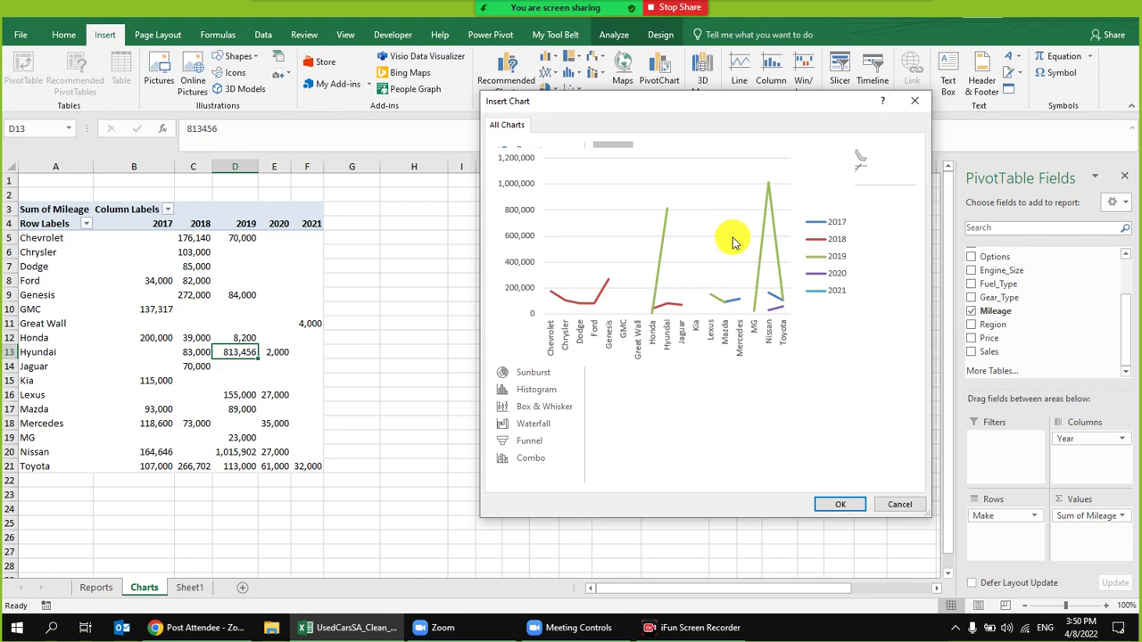
left_click(914, 101)
left_click(273, 337)
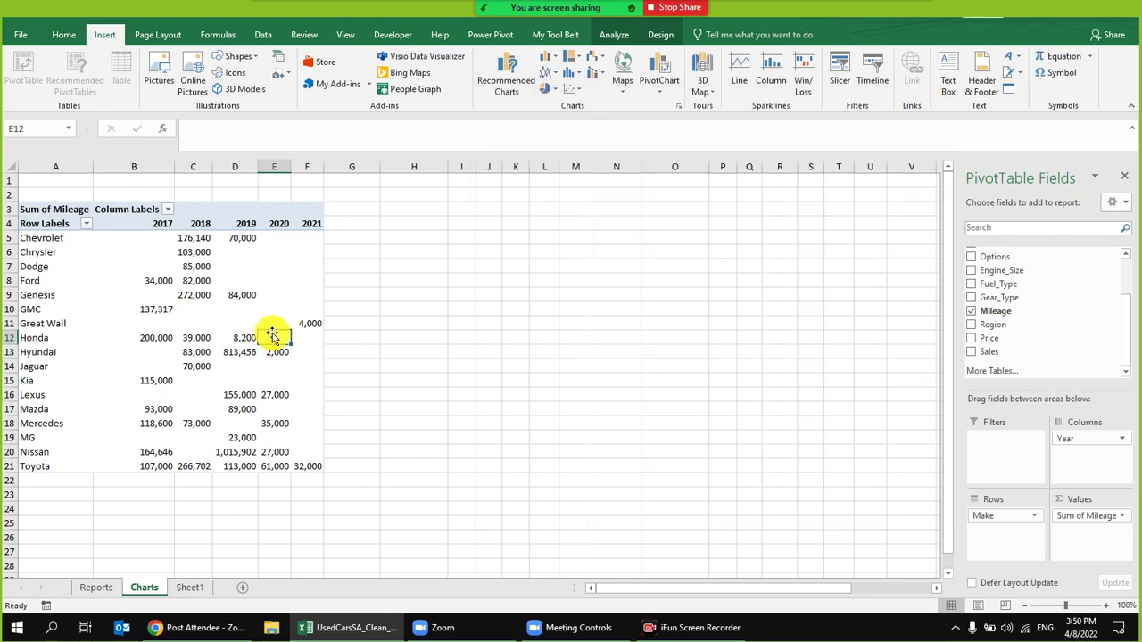
- Try filtering Sheet1's Year column to 2020 and 2021, and clear the filter again
left_click(95, 588)
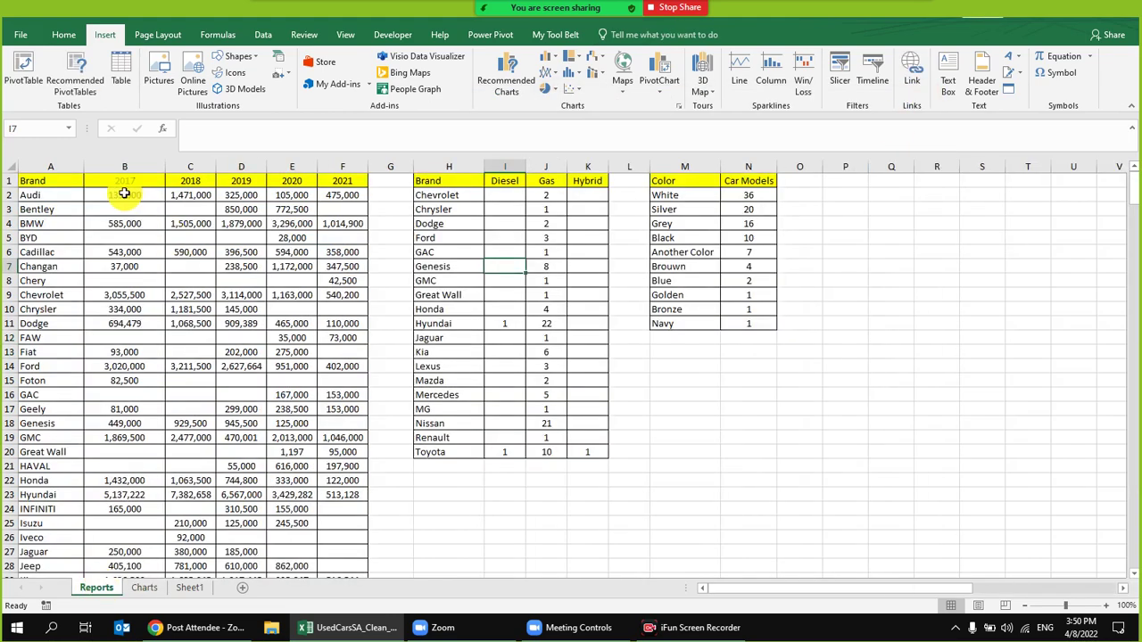
left_click(188, 588)
left_click(158, 259)
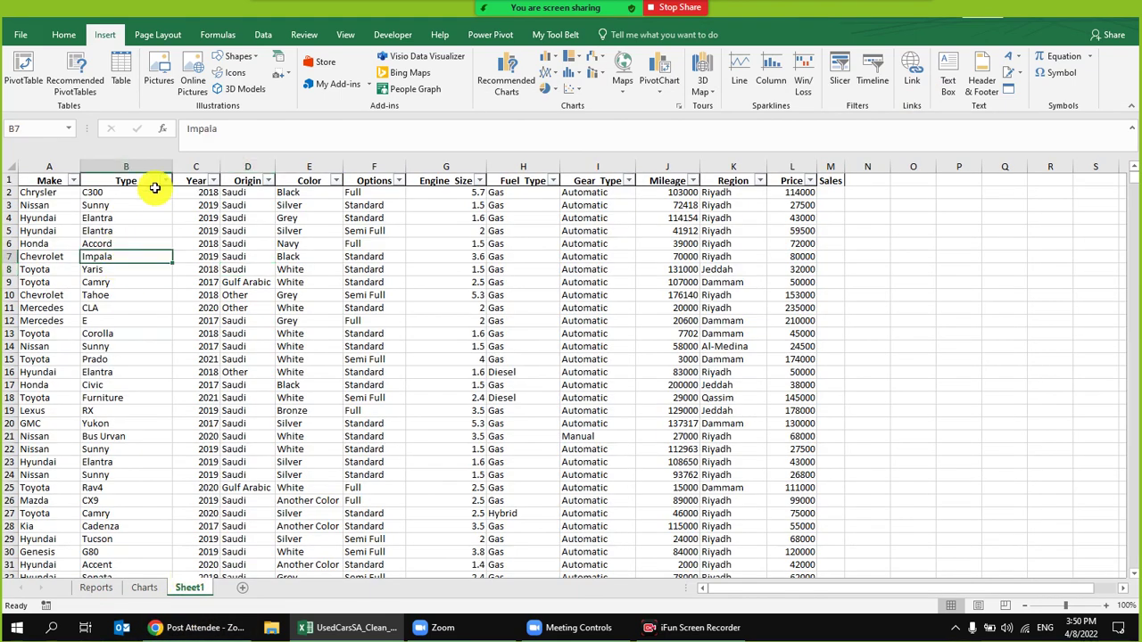
left_click(220, 183)
left_click(214, 181)
left_click(262, 318)
left_click(257, 364)
left_click(256, 374)
left_click(307, 451)
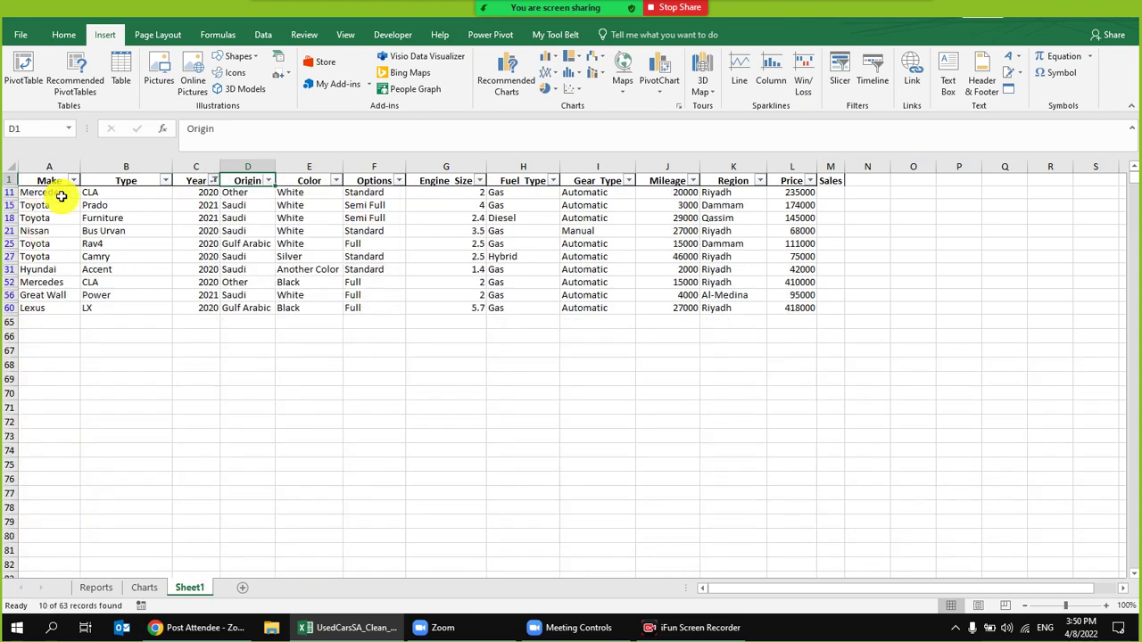
left_click(261, 34)
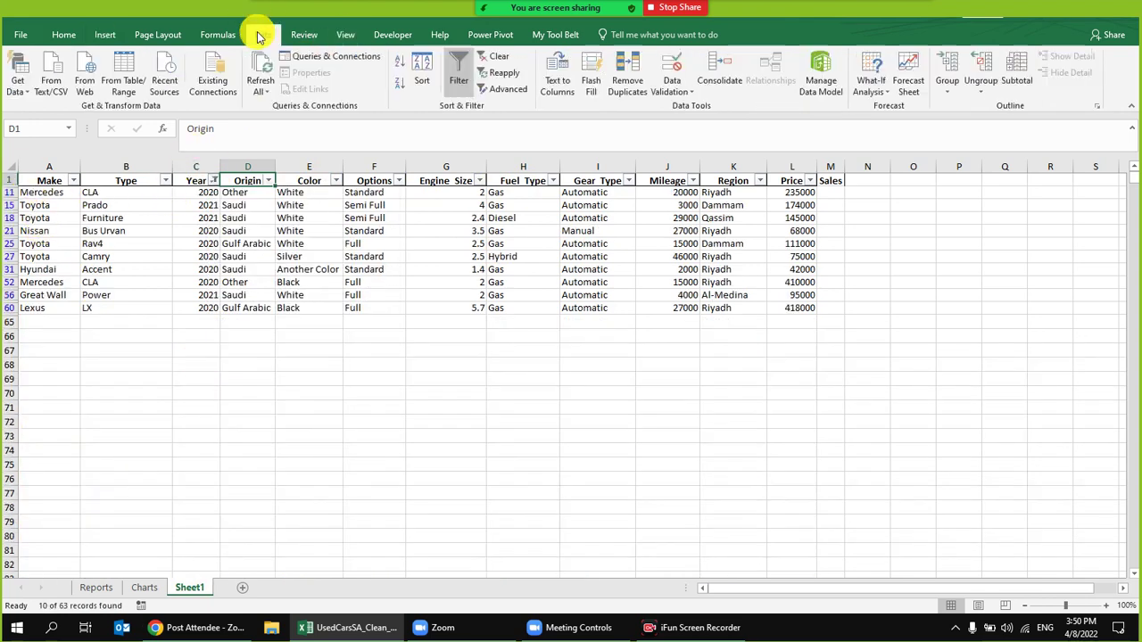
left_click(497, 56)
- Filter Sheet1's Year column to only 2017, 2018 and 2019, excluding 2020 and 2021
left_click(214, 181)
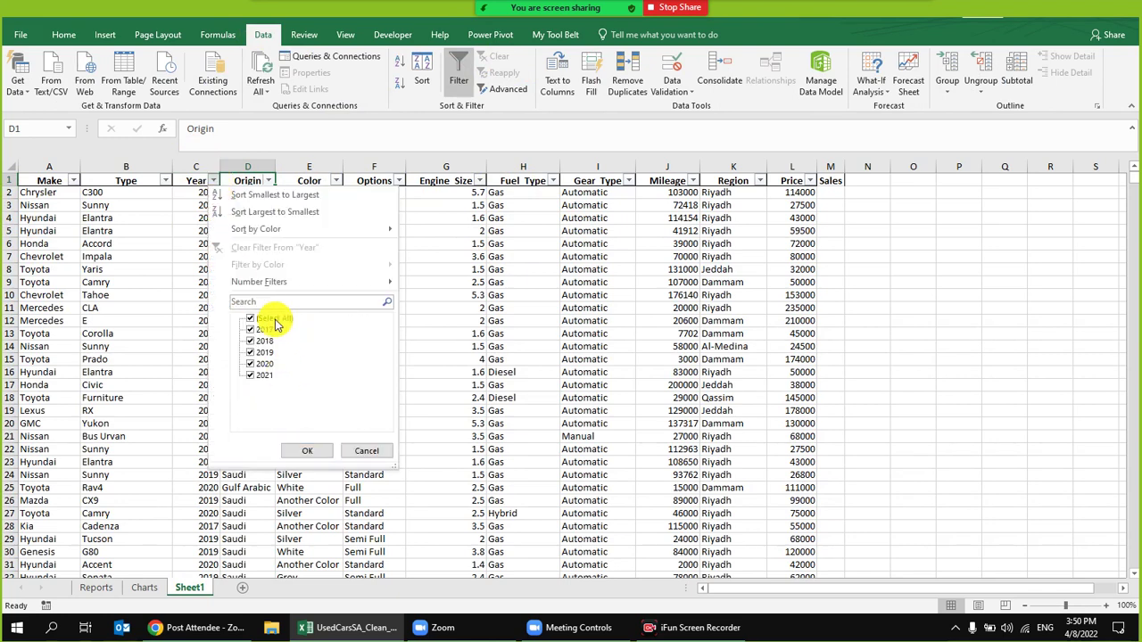
left_click(251, 364)
left_click(259, 375)
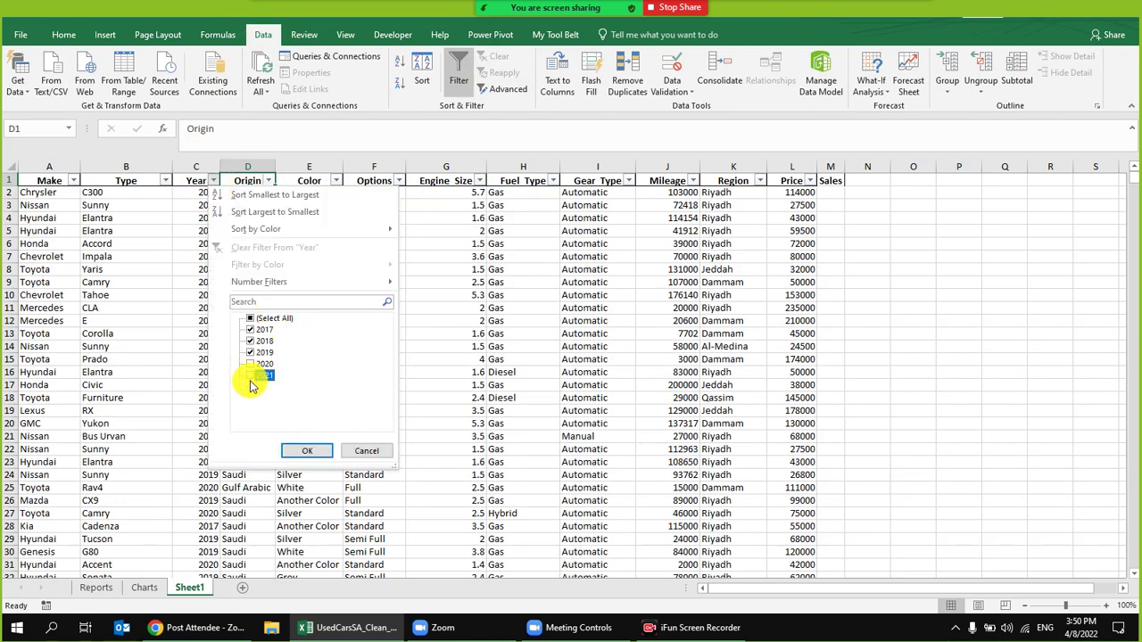
left_click(306, 451)
- Delete all the filtered data rows below Sheet1's header and clear the Year filter
left_click(7, 193)
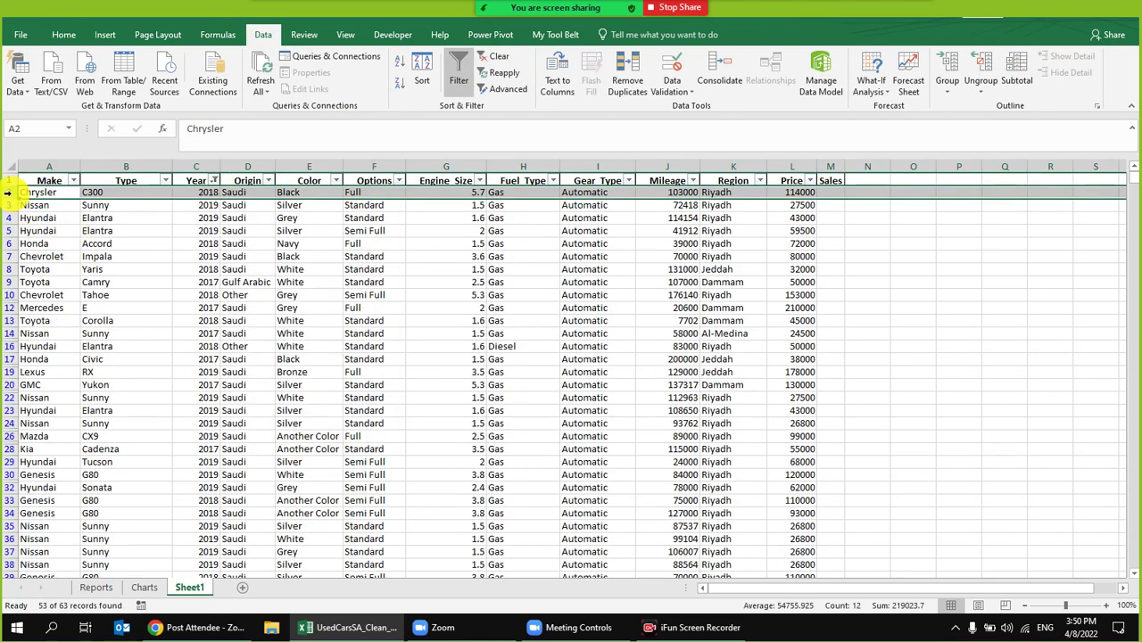
key("ctrl+shift+Down")
right_click(7, 193)
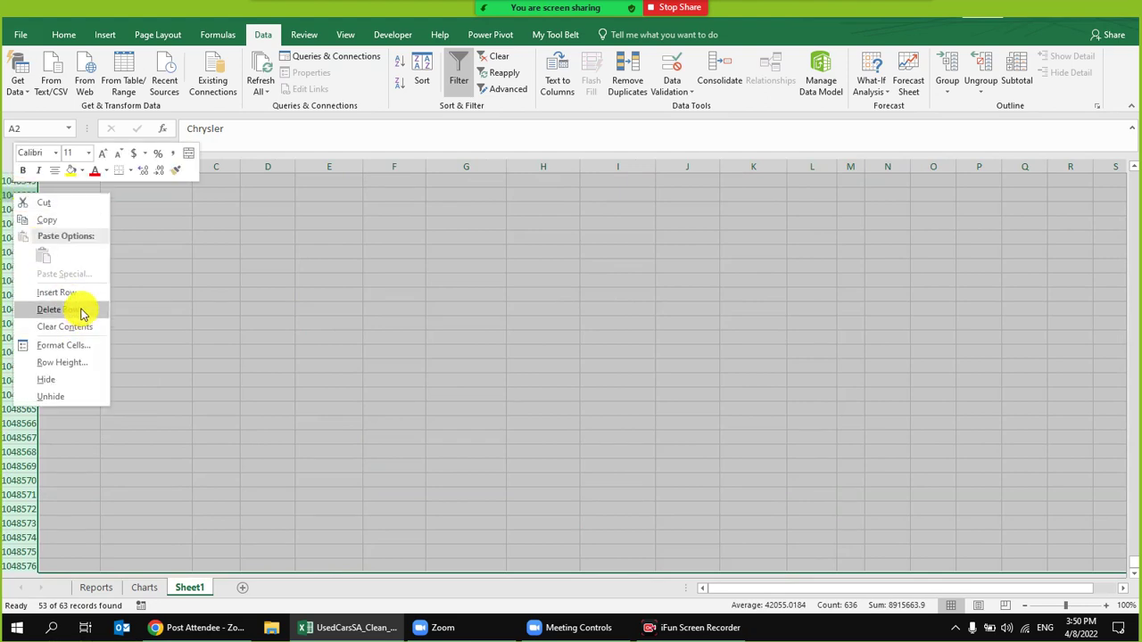
left_click(79, 308)
left_click(498, 57)
- Refresh the mileage pivot table on the Charts sheet with the reduced Sheet1 data
left_click(144, 588)
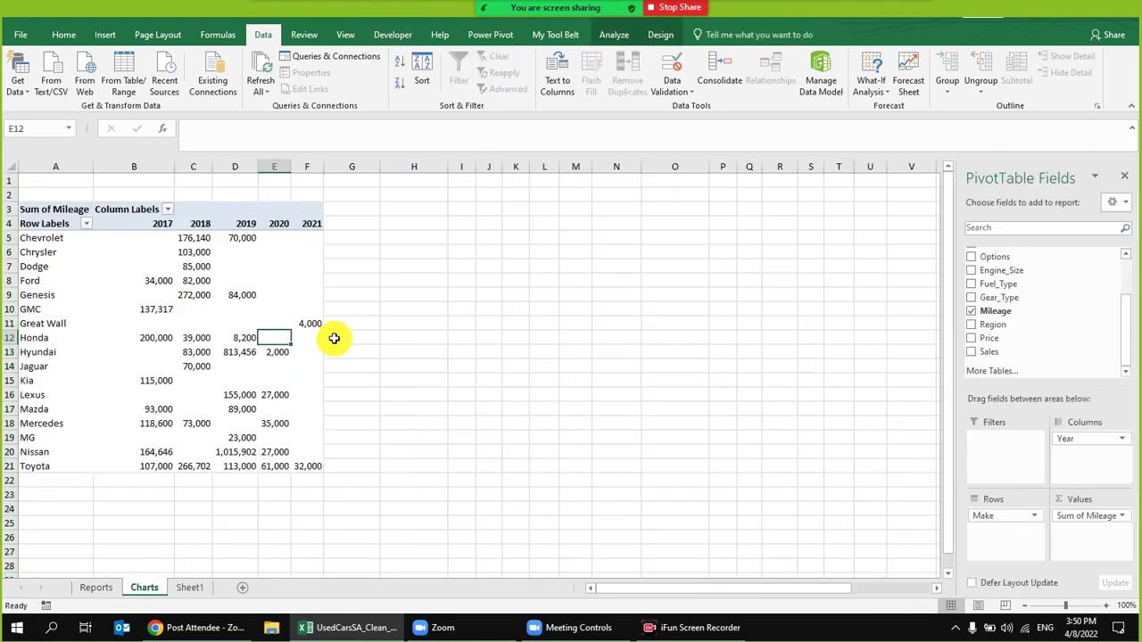
left_click(307, 294)
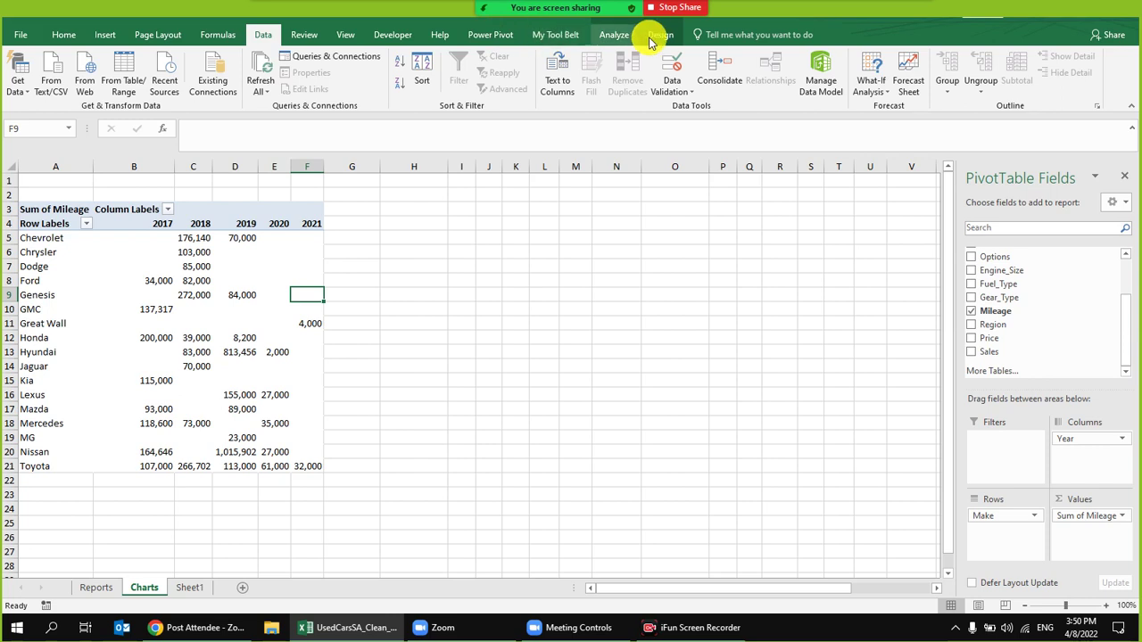
left_click(612, 34)
left_click(514, 62)
left_click(195, 272)
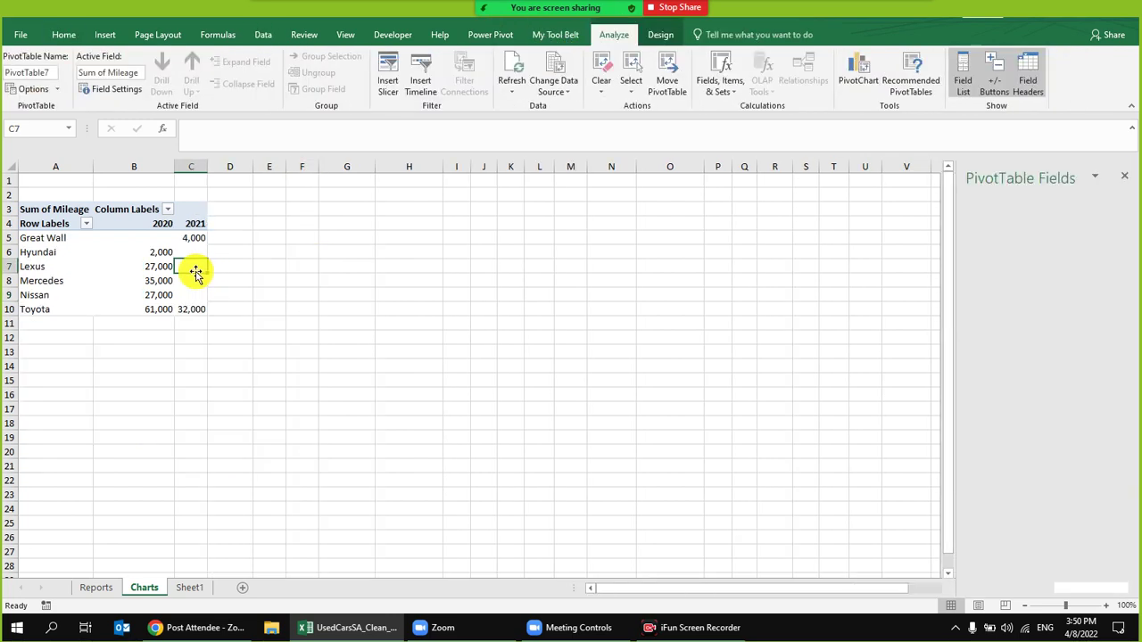
- Insert a 2-D clustered column PivotChart from the mileage pivot table
left_click(169, 267)
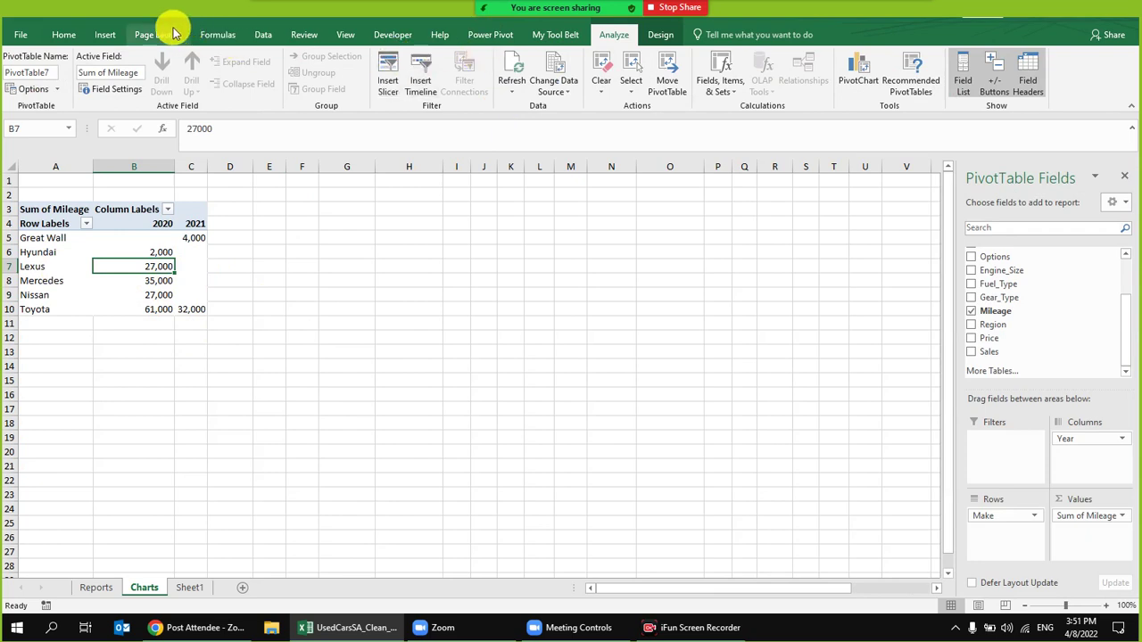
left_click(107, 36)
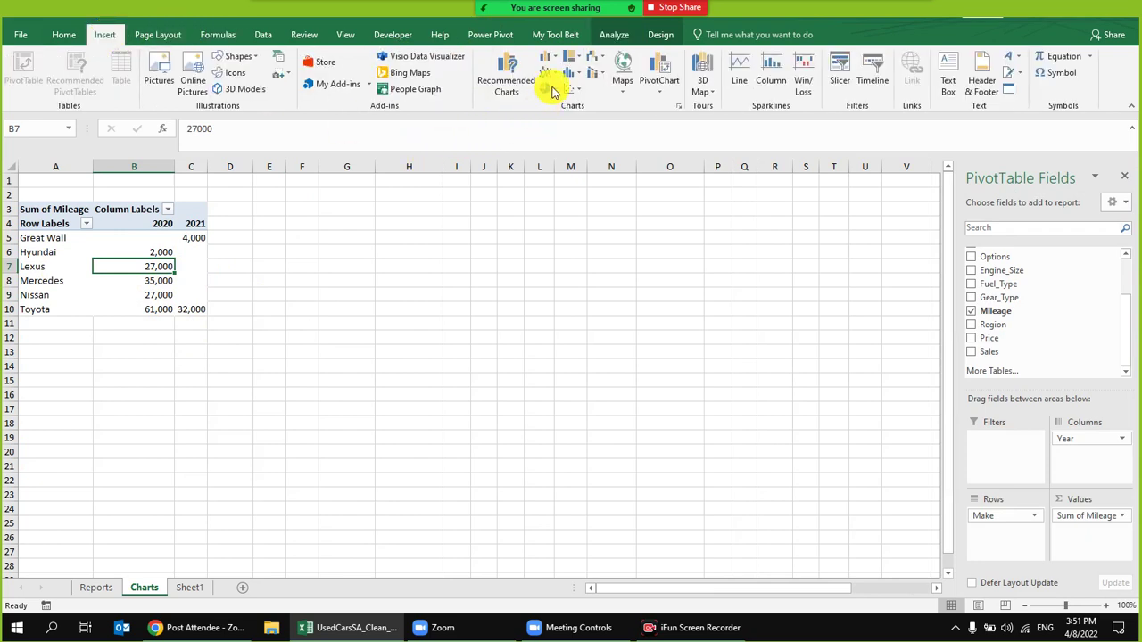
left_click(548, 59)
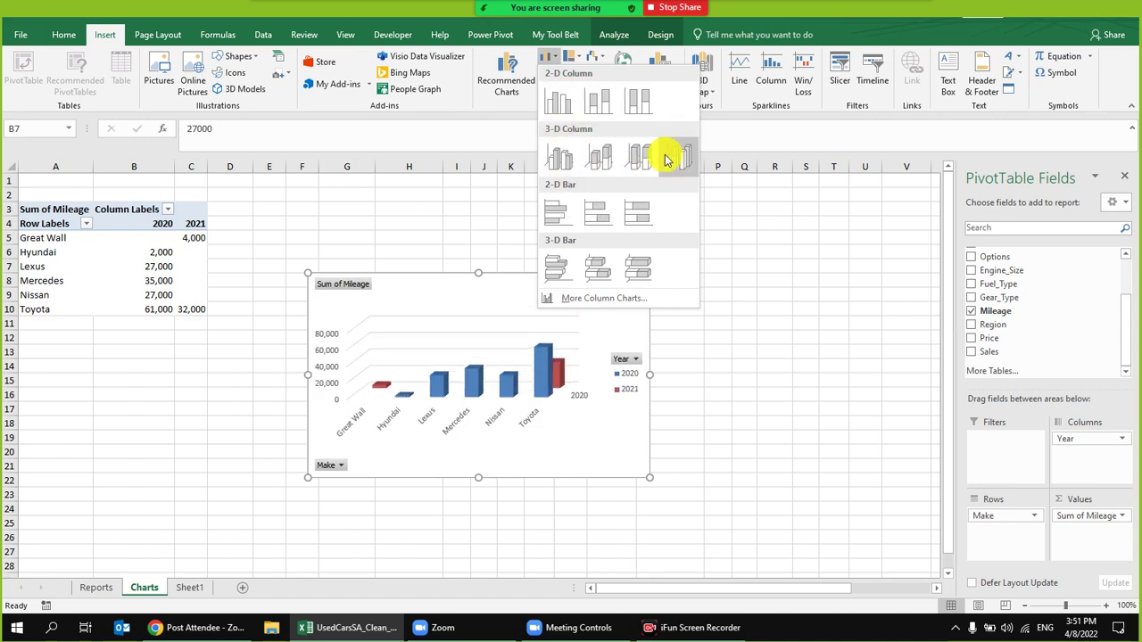
left_click(570, 103)
- Enlarge the column chart and place it directly beside the pivot table, starting at the sheet's first row
left_click_drag(369, 303, 383, 196)
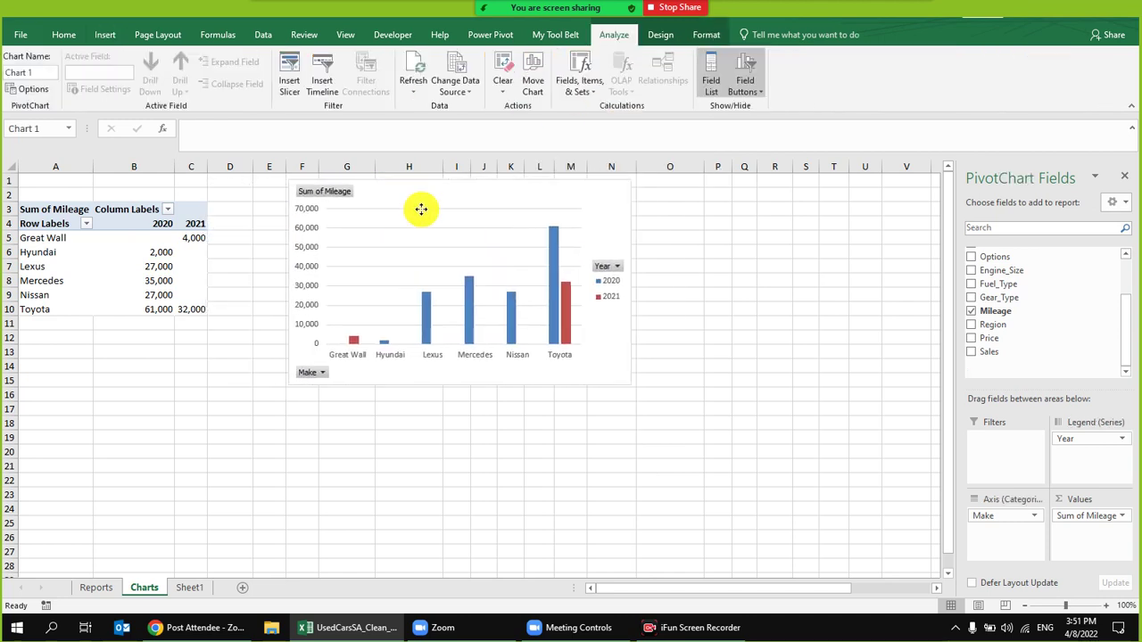
left_click_drag(633, 385, 755, 484)
left_click_drag(658, 199, 595, 195)
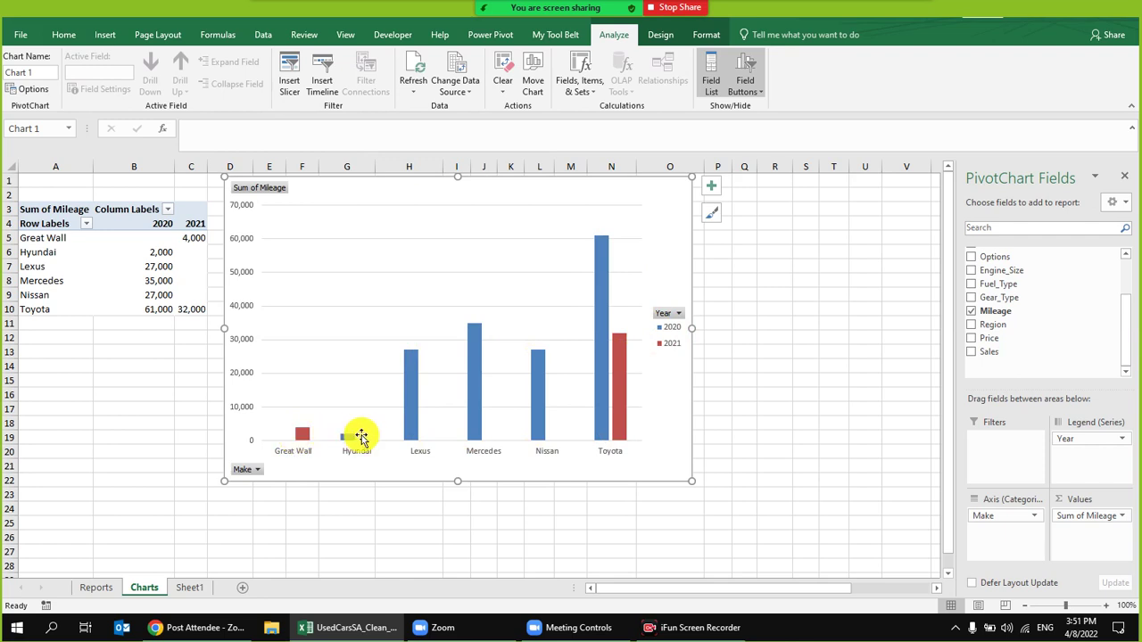
- Try several chart styles and apply the fifth one, with light gradient columns and data labels, to the mileage chart
left_click(409, 359)
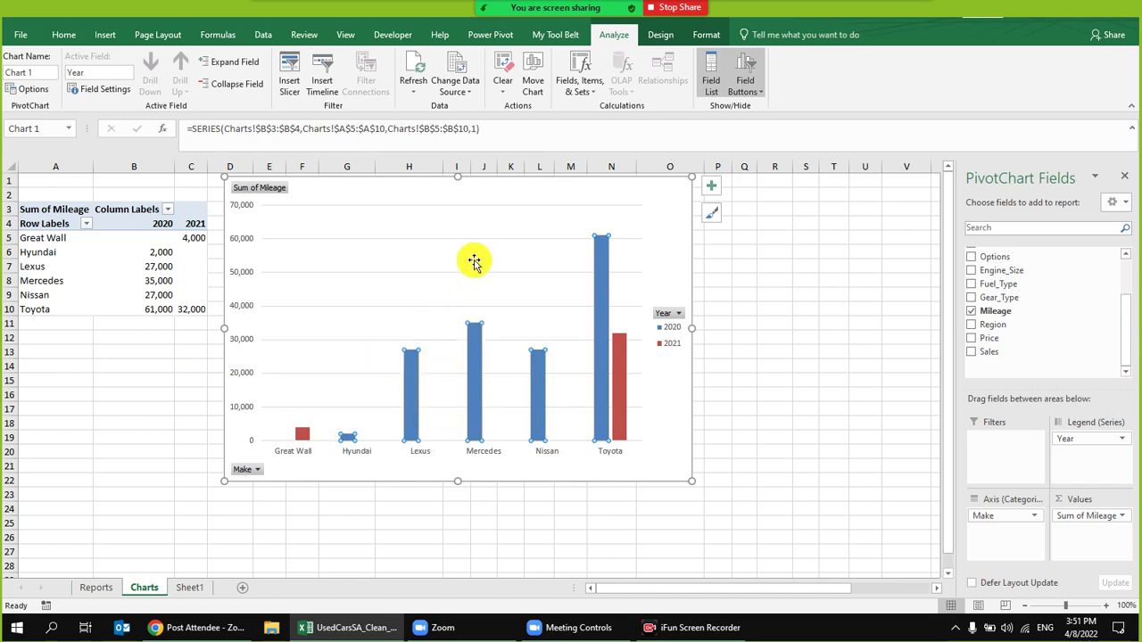
left_click(660, 34)
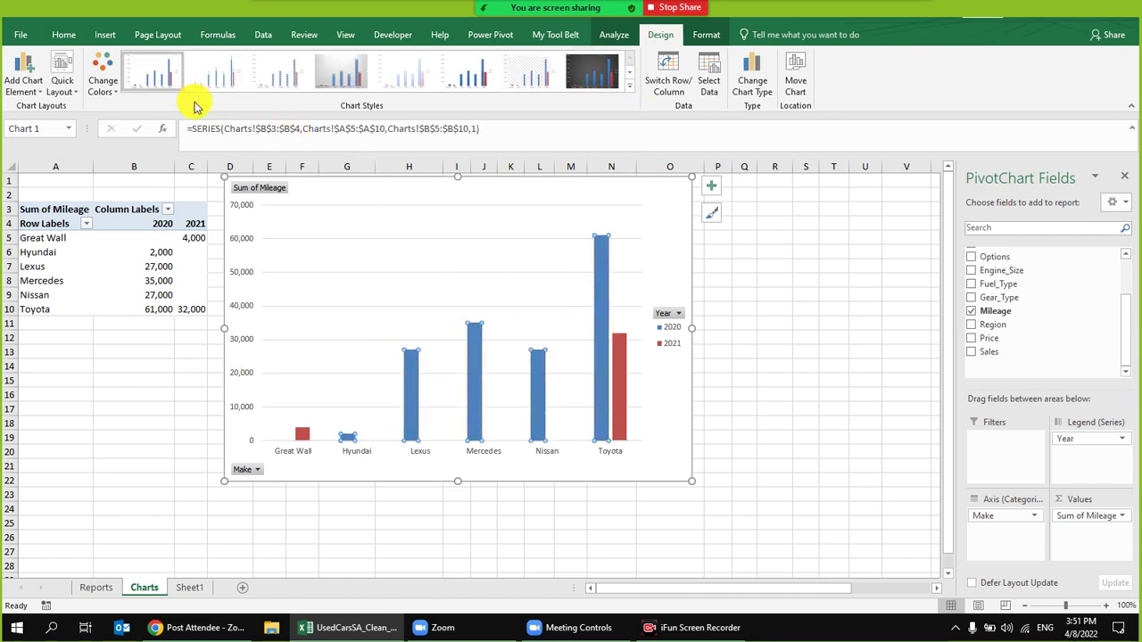
left_click(210, 73)
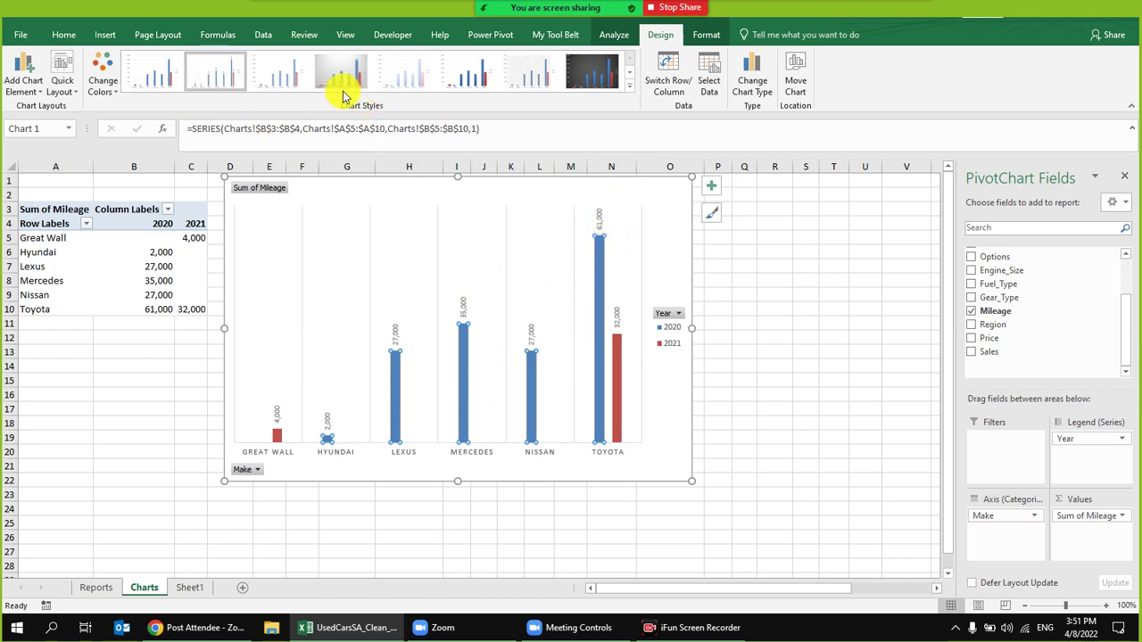
left_click(290, 68)
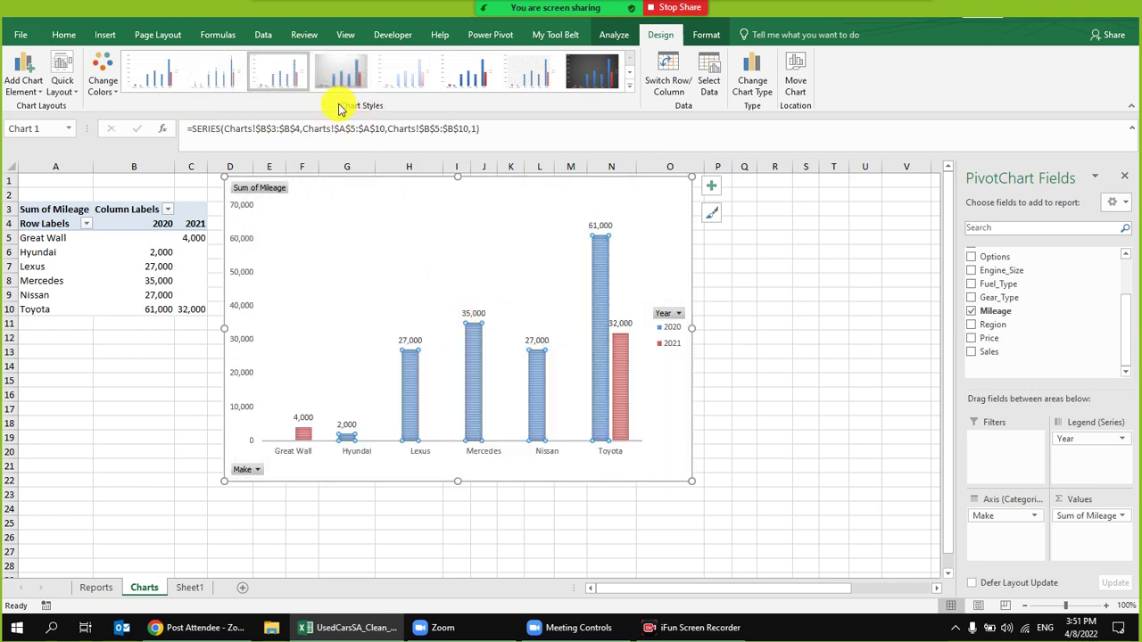
left_click(390, 87)
left_click(476, 239)
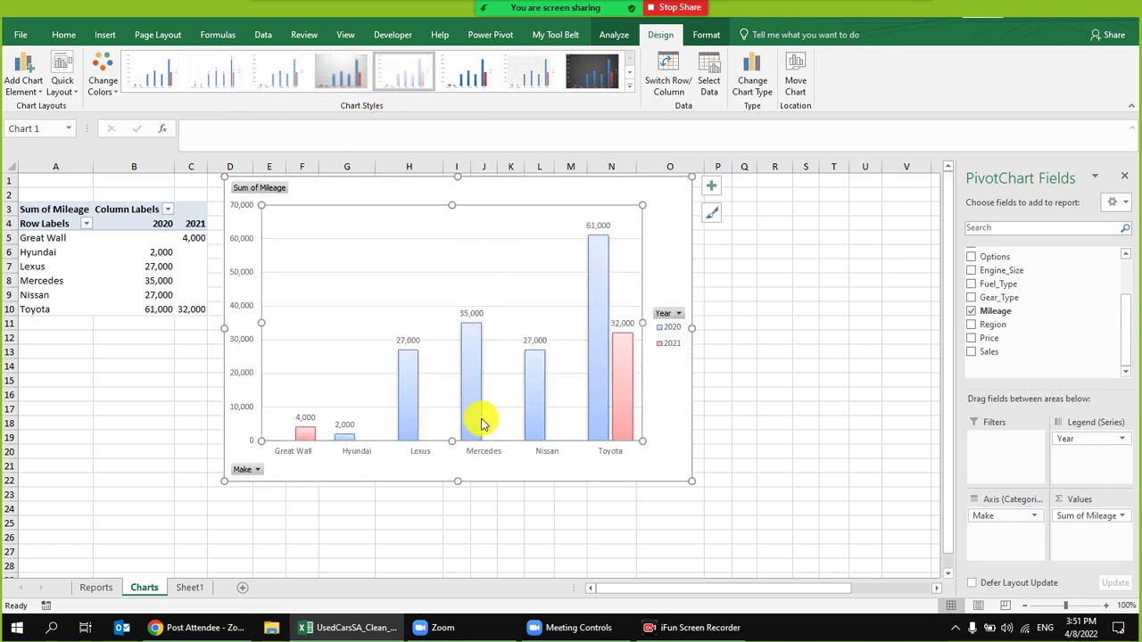
left_click(675, 400)
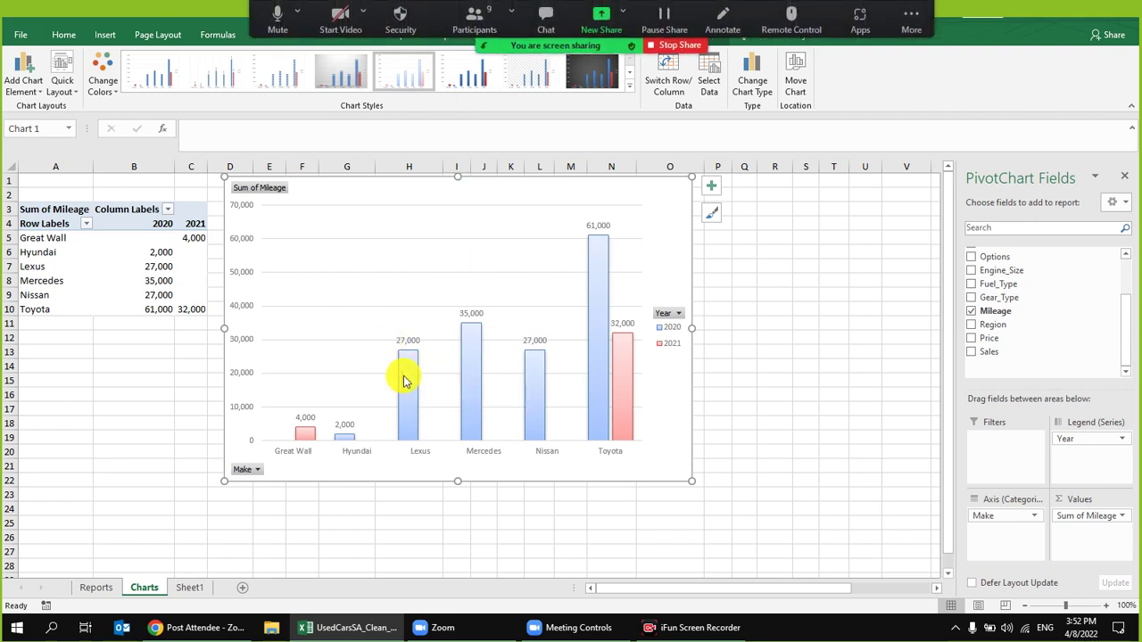
- Move the mileage chart over its pivot table into the sheet's upper-left corner and shrink it to end at row 16
mouse_move(403, 380)
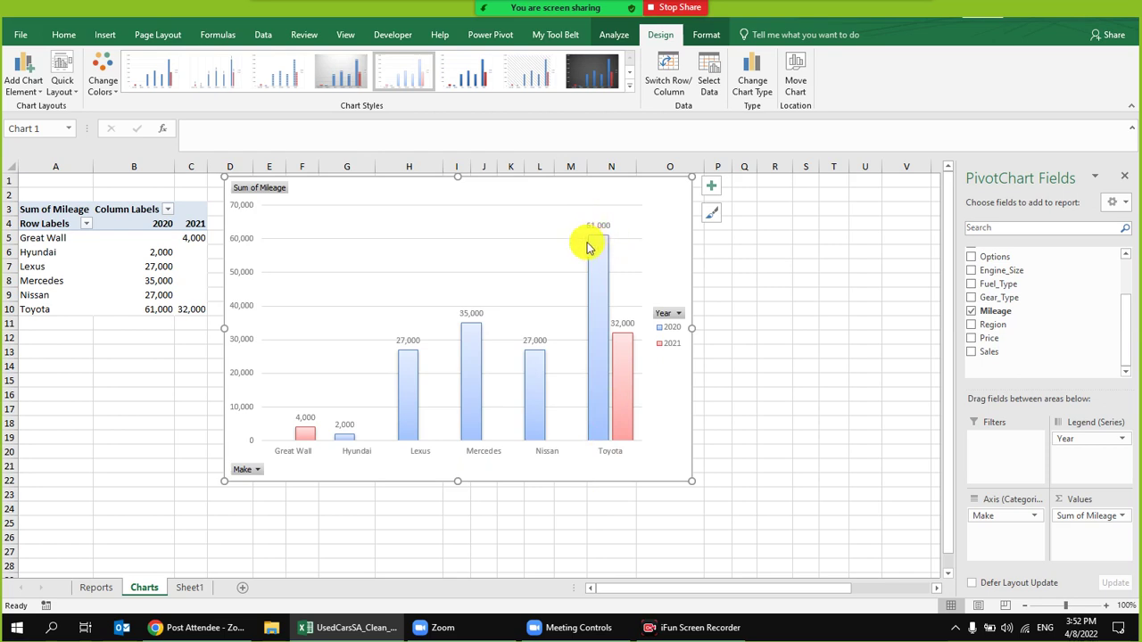
mouse_move(593, 243)
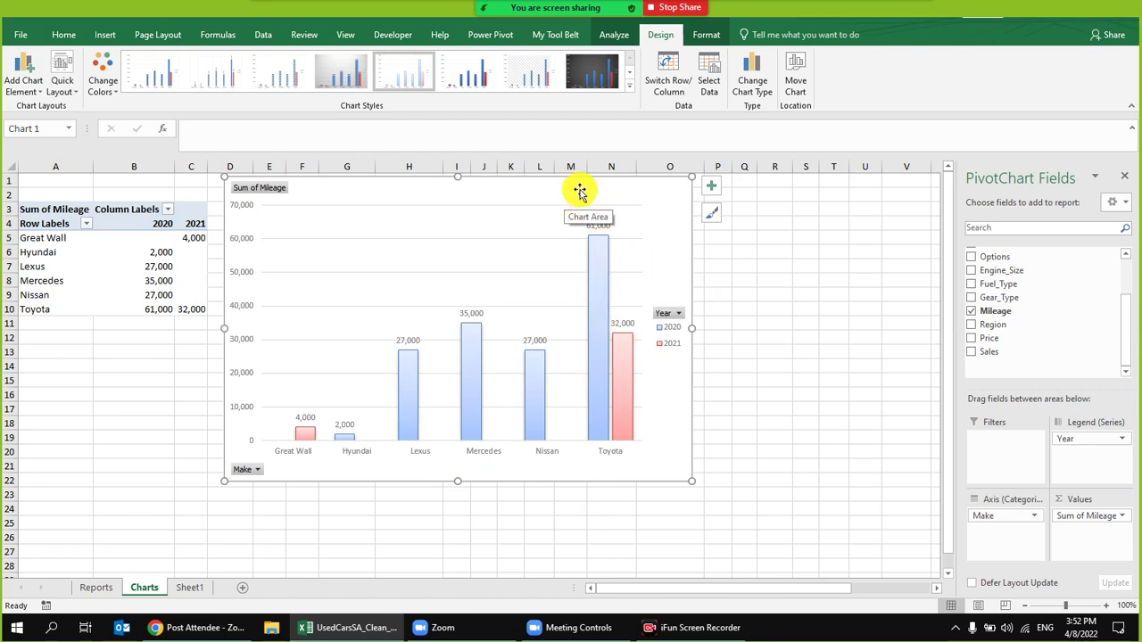
left_click_drag(556, 188, 357, 178)
left_click_drag(486, 479, 354, 396)
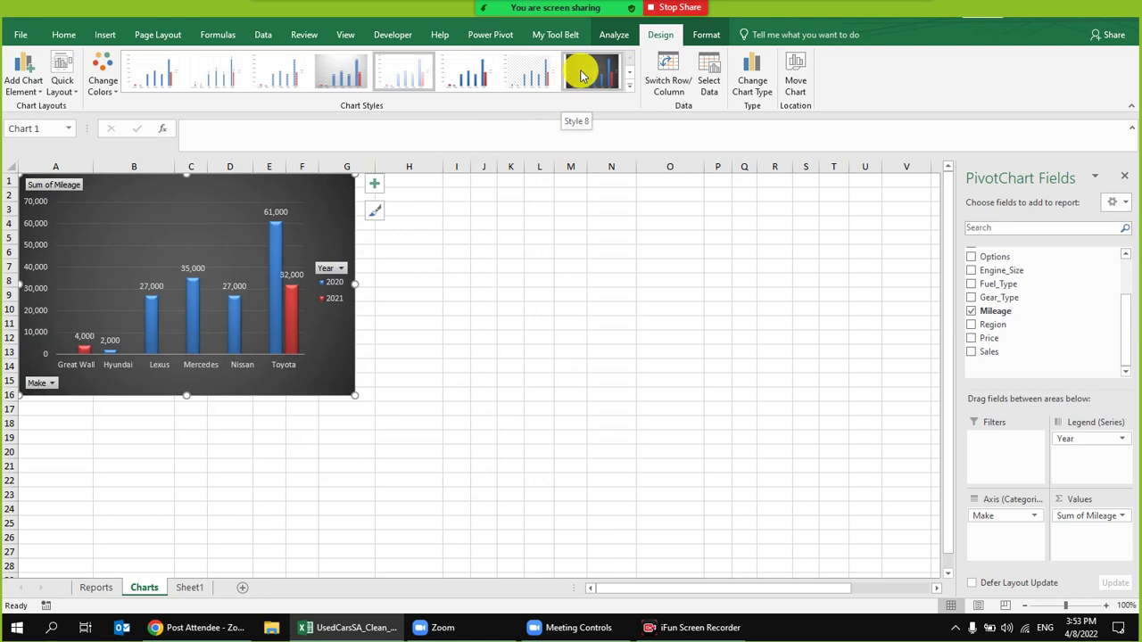
- Apply the dark Style 8 to the mileage chart and widen it to the end of column G
left_click(581, 73)
left_click_drag(355, 285, 381, 286)
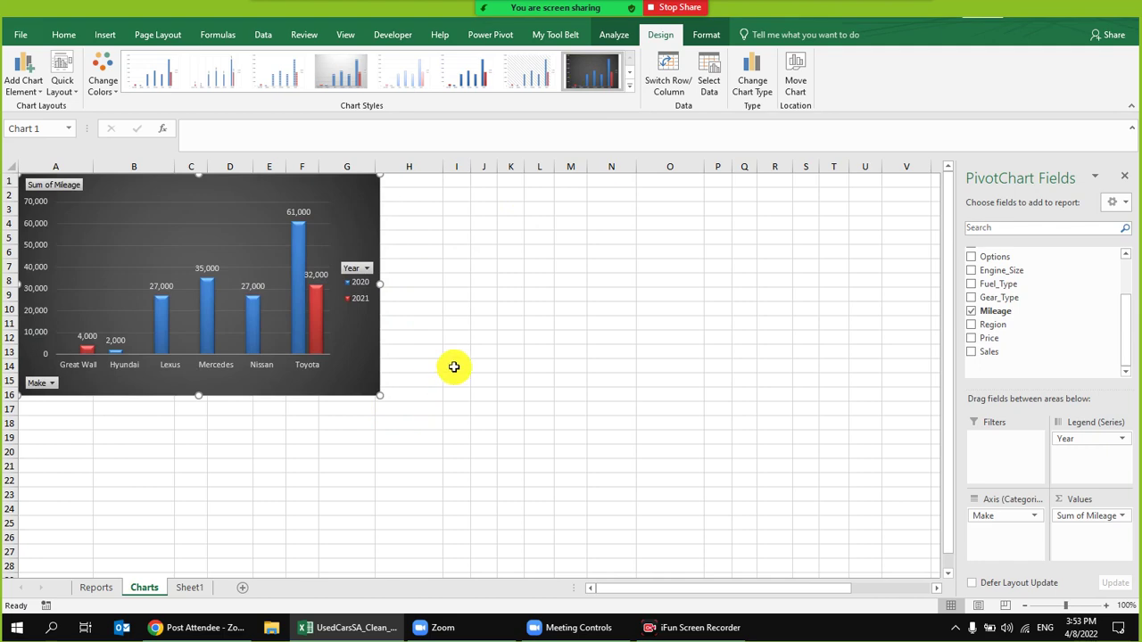
left_click(454, 367)
left_click(355, 368)
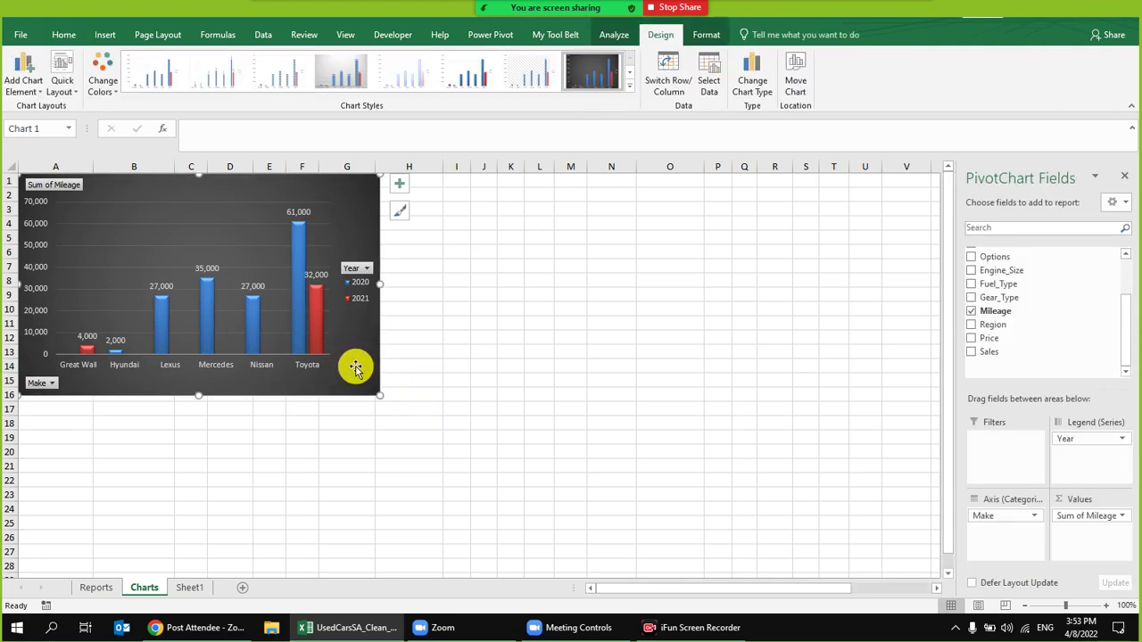
- Create a pivot table from the Sheet1 range A1:M11, placed on the existing Charts sheet at cell I2
left_click(97, 587)
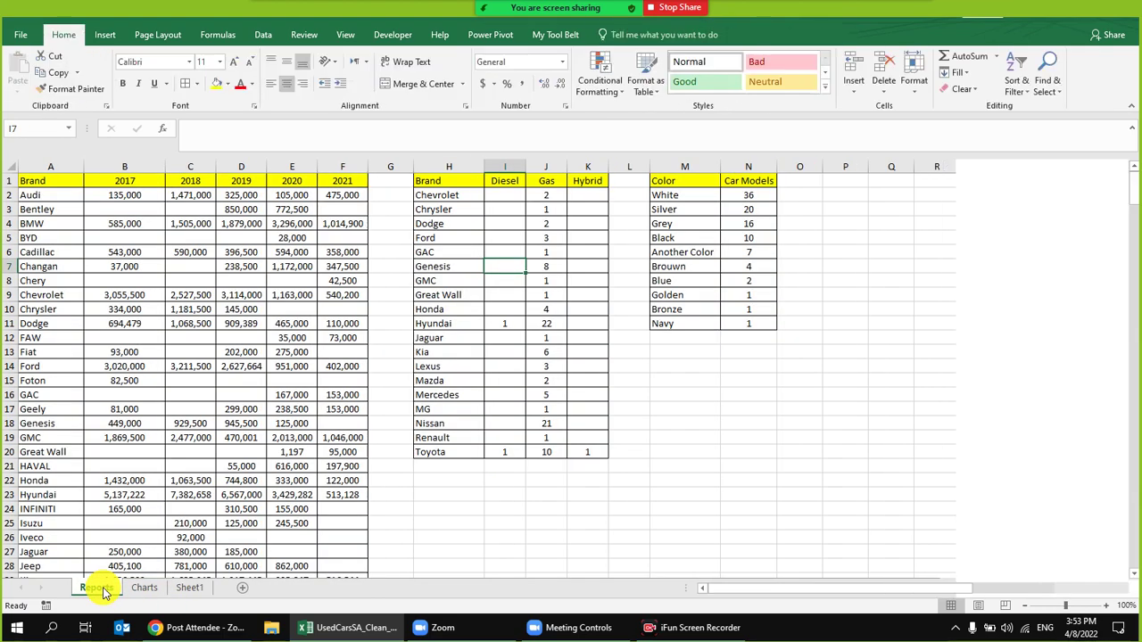
left_click(190, 587)
left_click(309, 230)
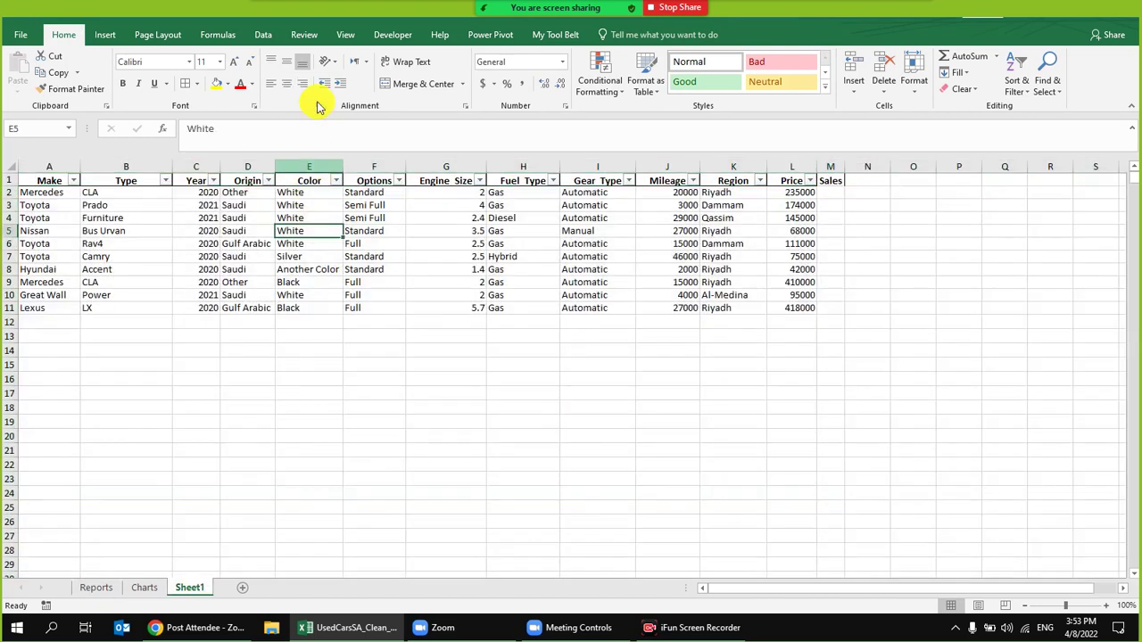
left_click(264, 34)
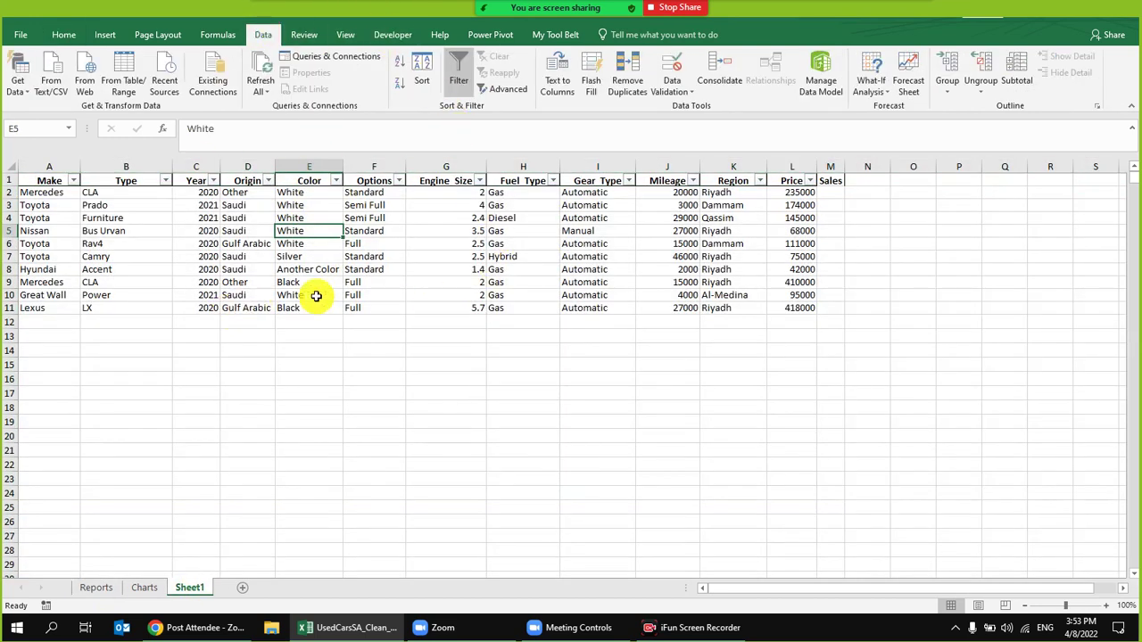
left_click(227, 256)
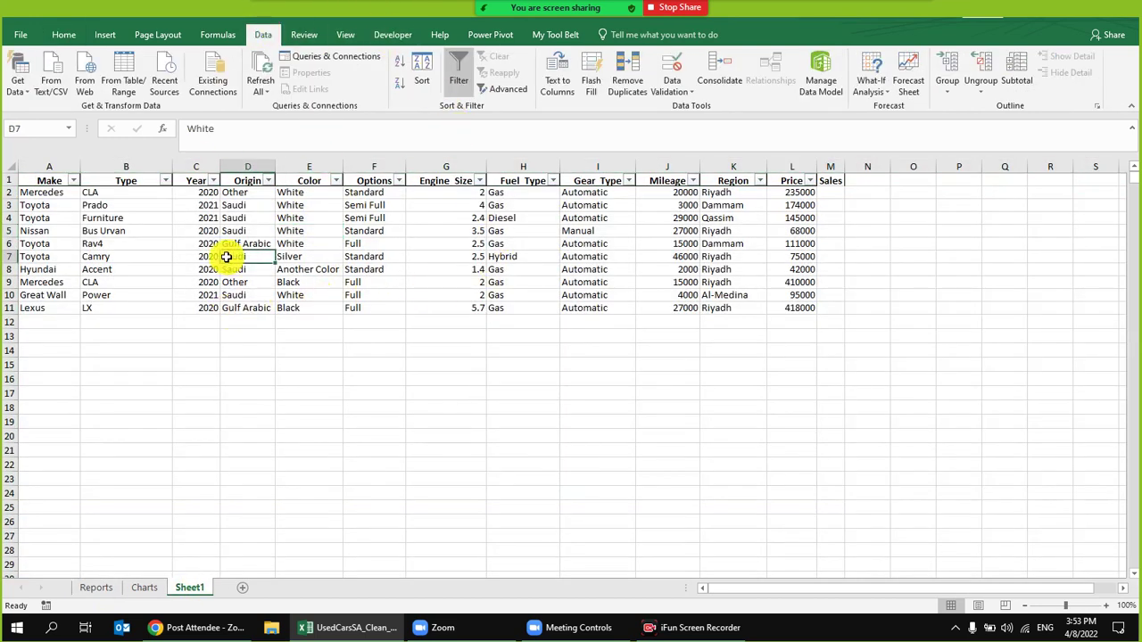
left_click(100, 34)
left_click(23, 67)
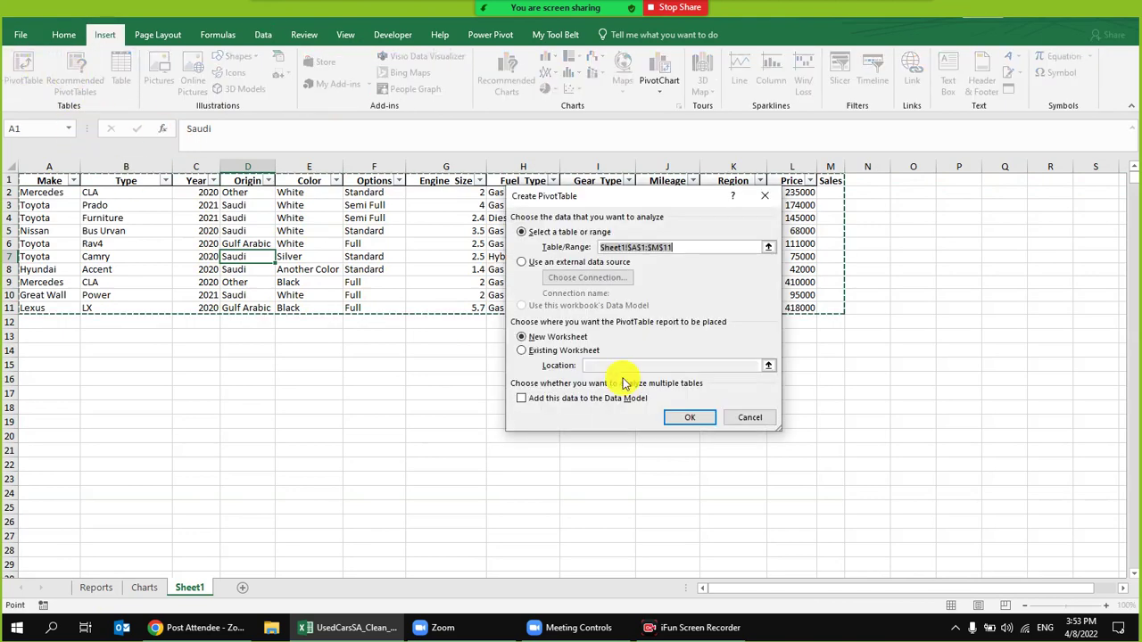
left_click(570, 354)
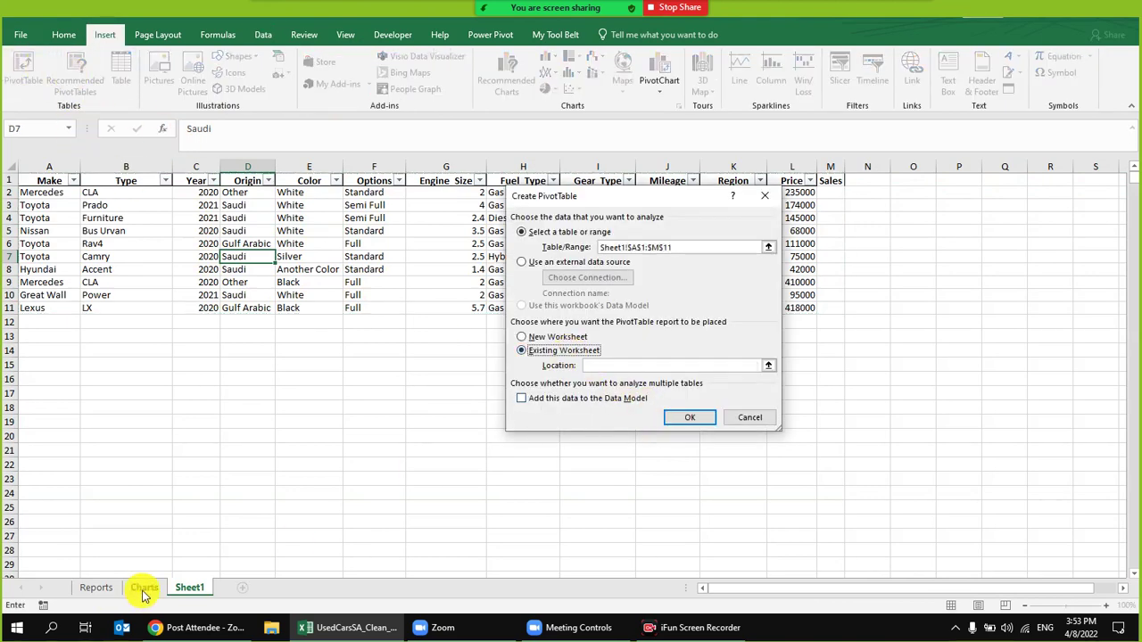
left_click(144, 588)
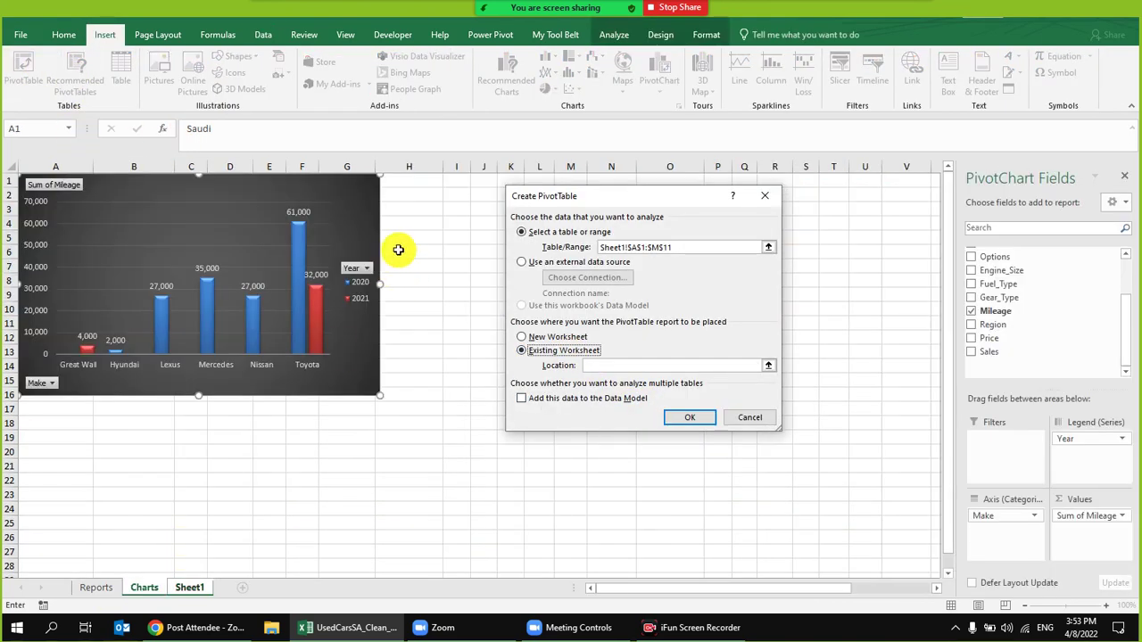
left_click(455, 188)
left_click(683, 423)
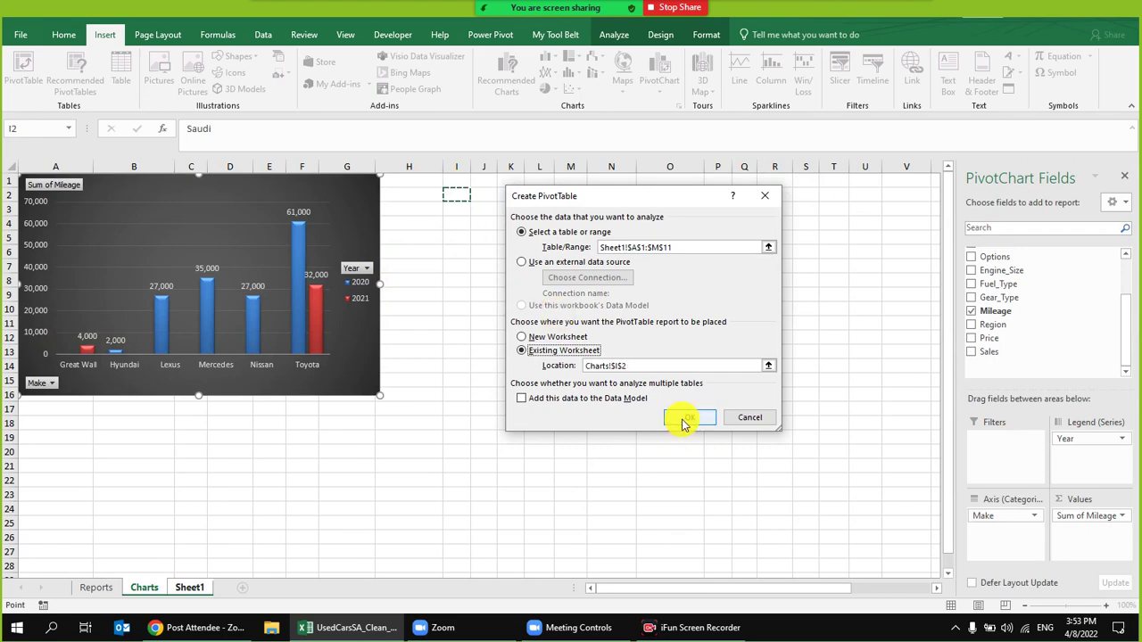
- Set the new pivot table's rows to Make and its values to Sum of Price
left_click_drag(986, 256, 996, 532)
scroll(1035, 318, "down", 1)
scroll(1035, 317, "down", 1)
left_click_drag(1012, 340, 1078, 545)
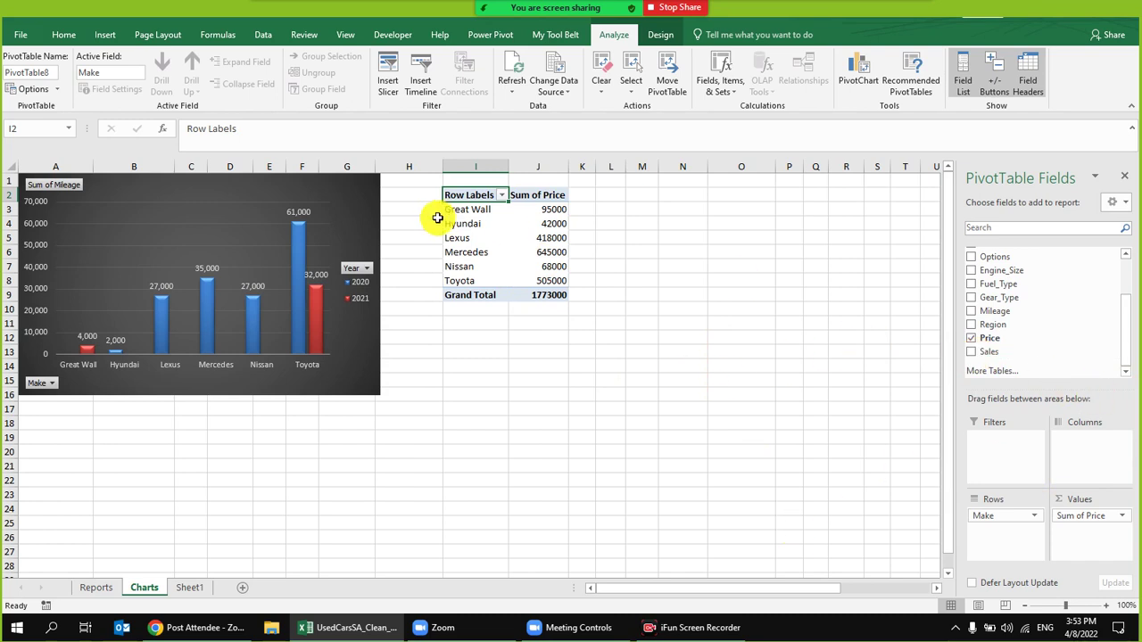
- Preview line, pie and bar types for the price pivot table, then insert a Clustered Bar PivotChart
left_click(502, 239)
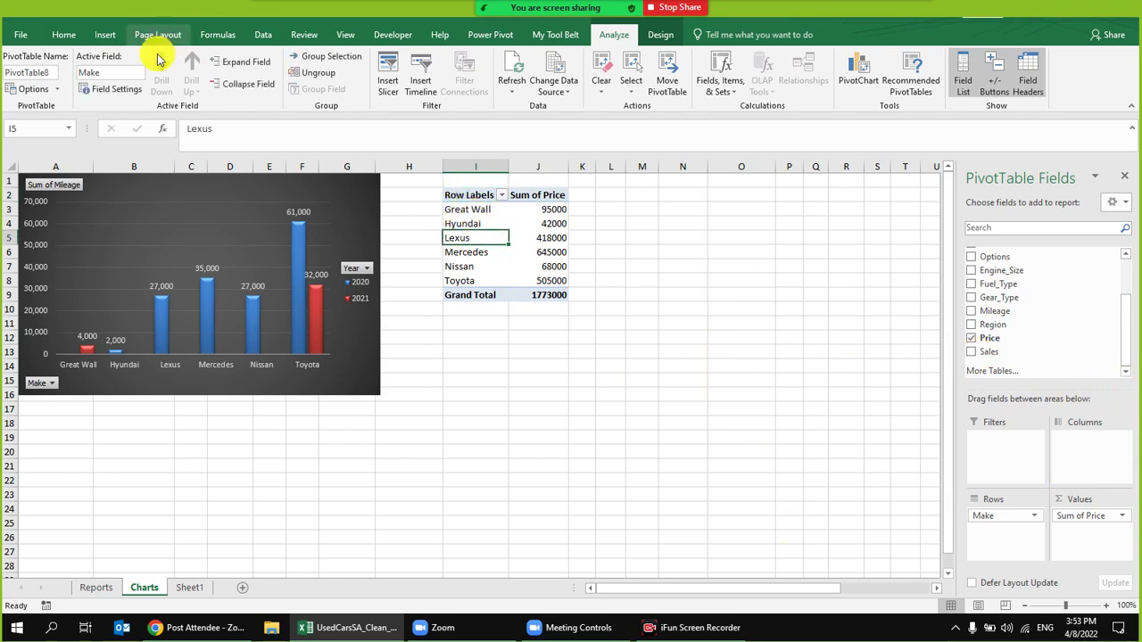
left_click(104, 36)
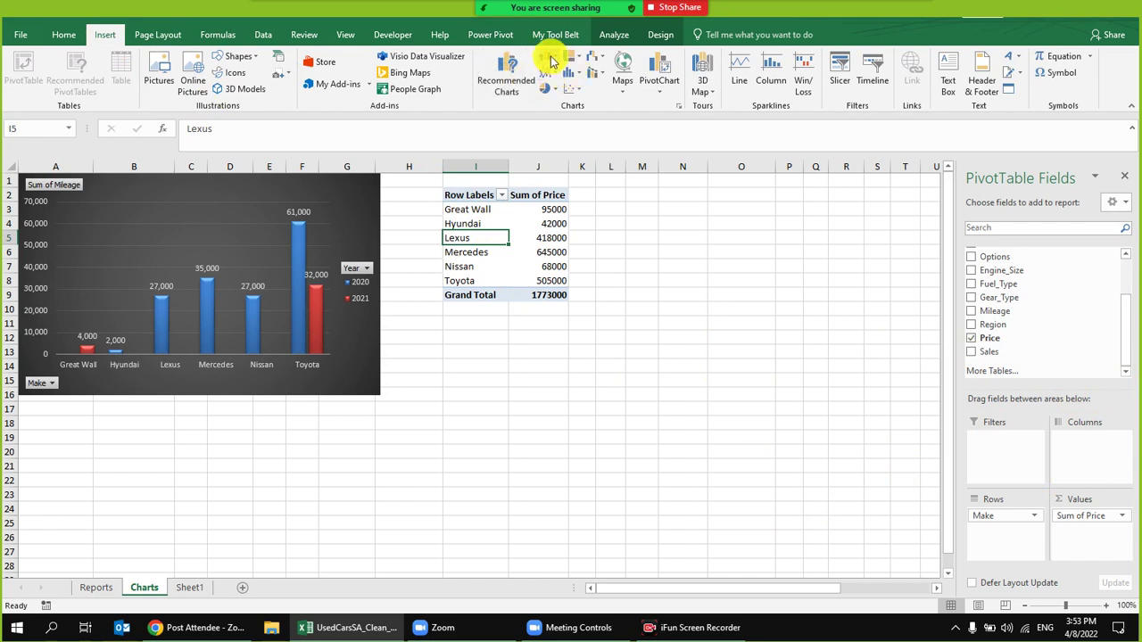
left_click(658, 94)
left_click(510, 84)
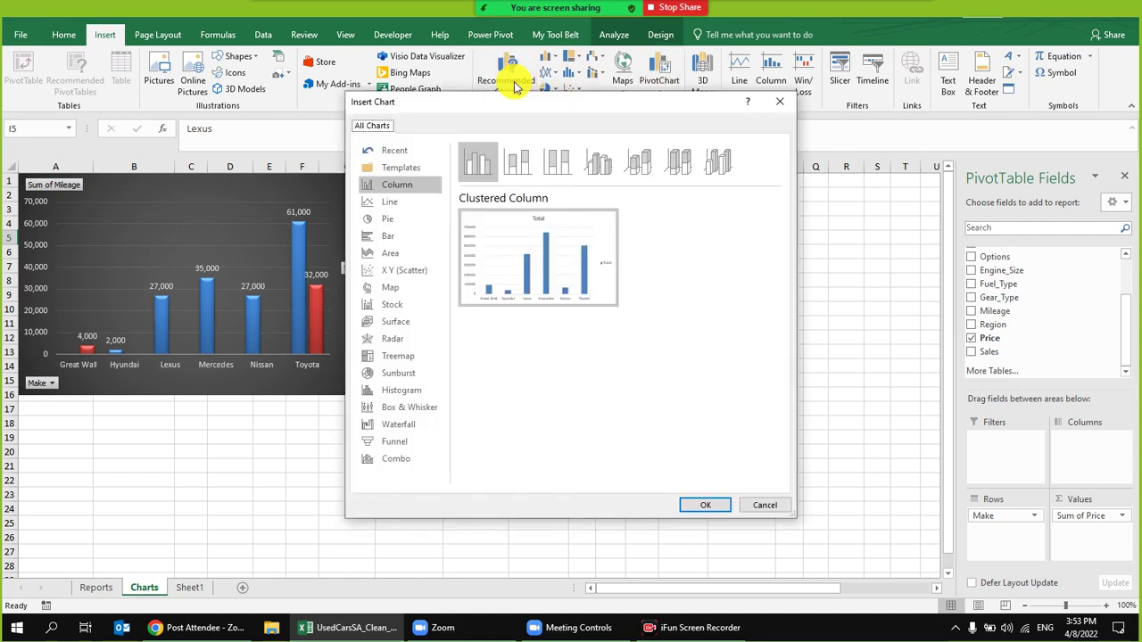
left_click(391, 204)
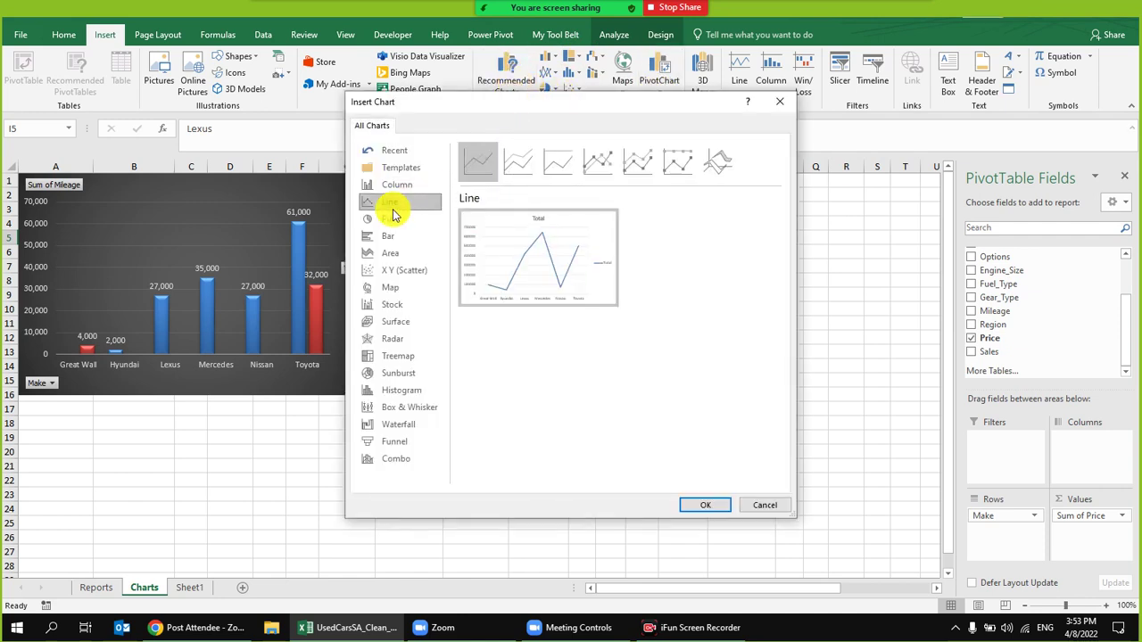
left_click(396, 220)
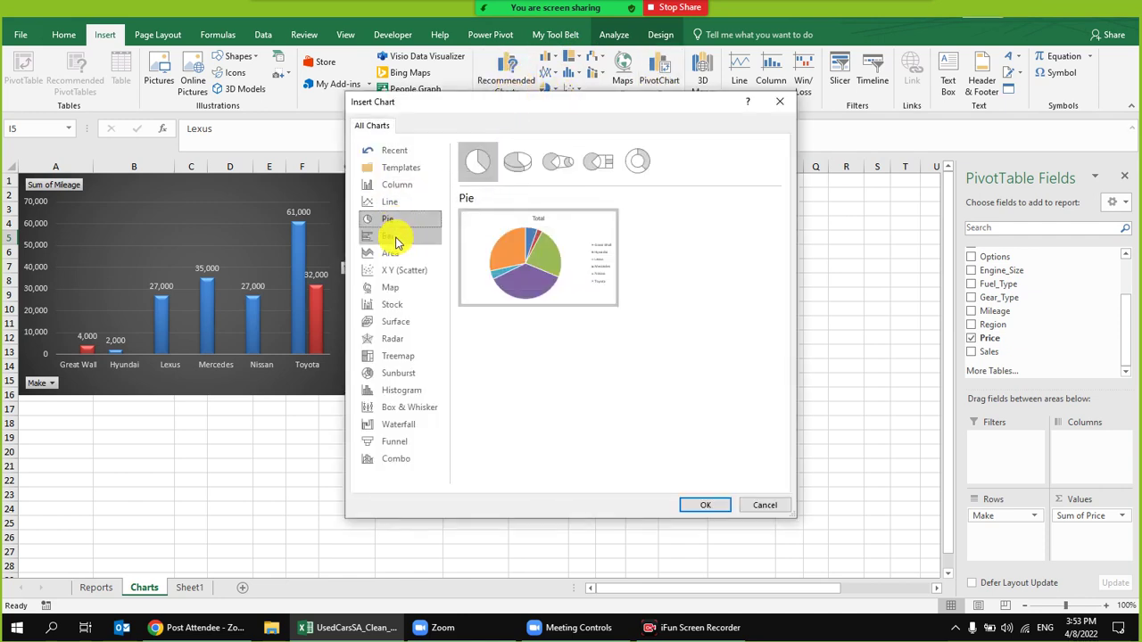
left_click(397, 238)
mouse_move(543, 236)
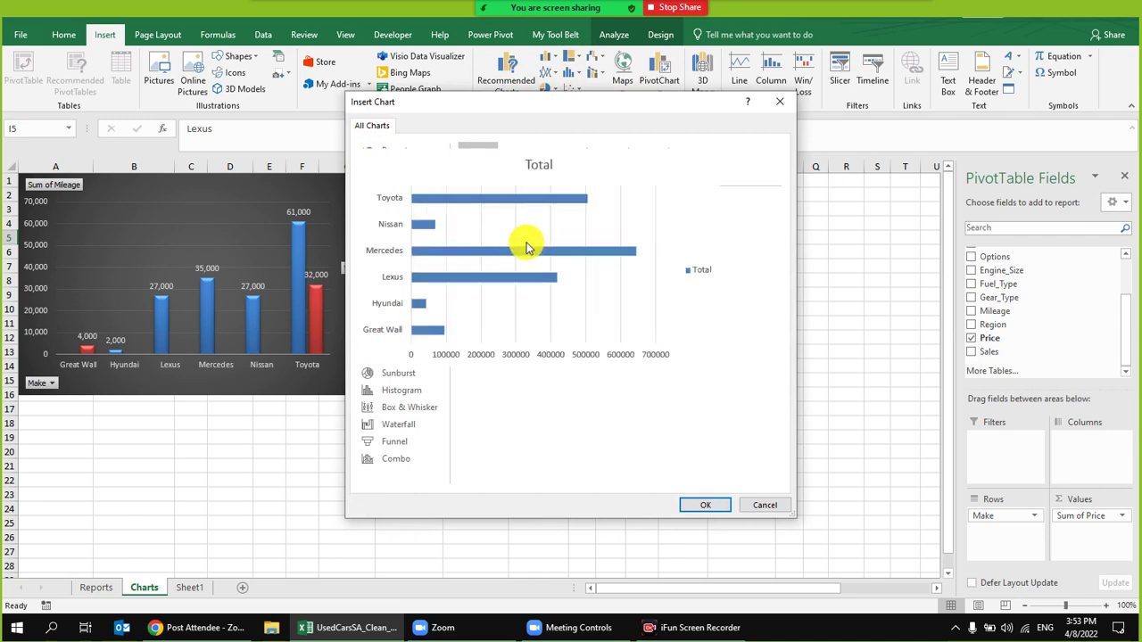
left_click(516, 162)
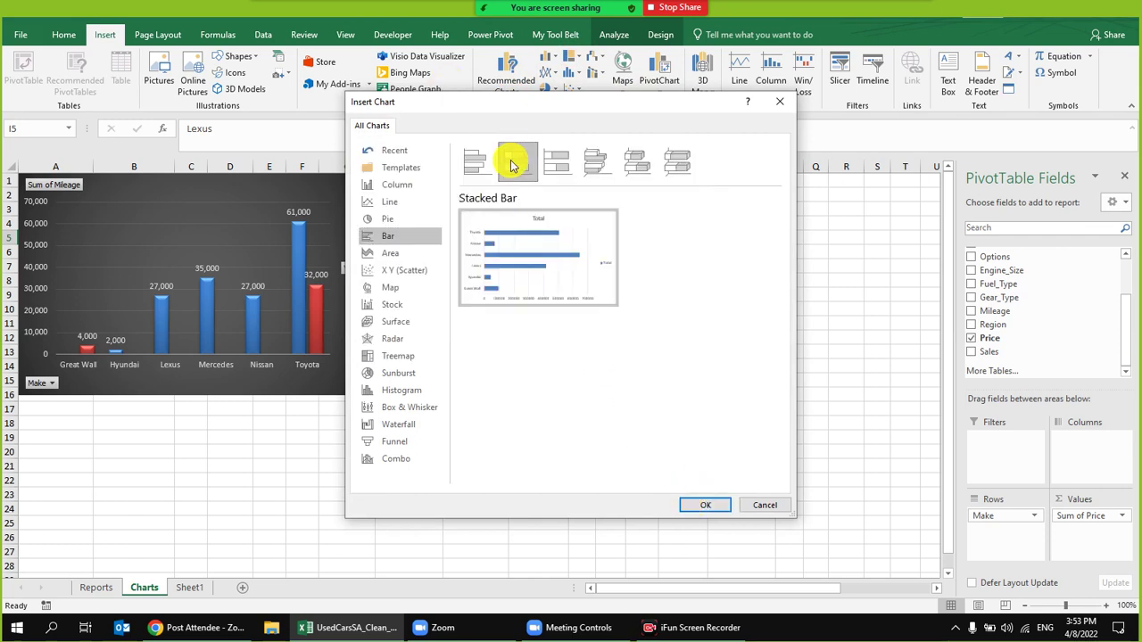
left_click(475, 164)
left_click(703, 505)
- Fit the price bar chart beside the mileage chart at matching height and apply the grey gradient Style 3
left_click_drag(521, 304, 595, 183)
left_click_drag(552, 386, 553, 393)
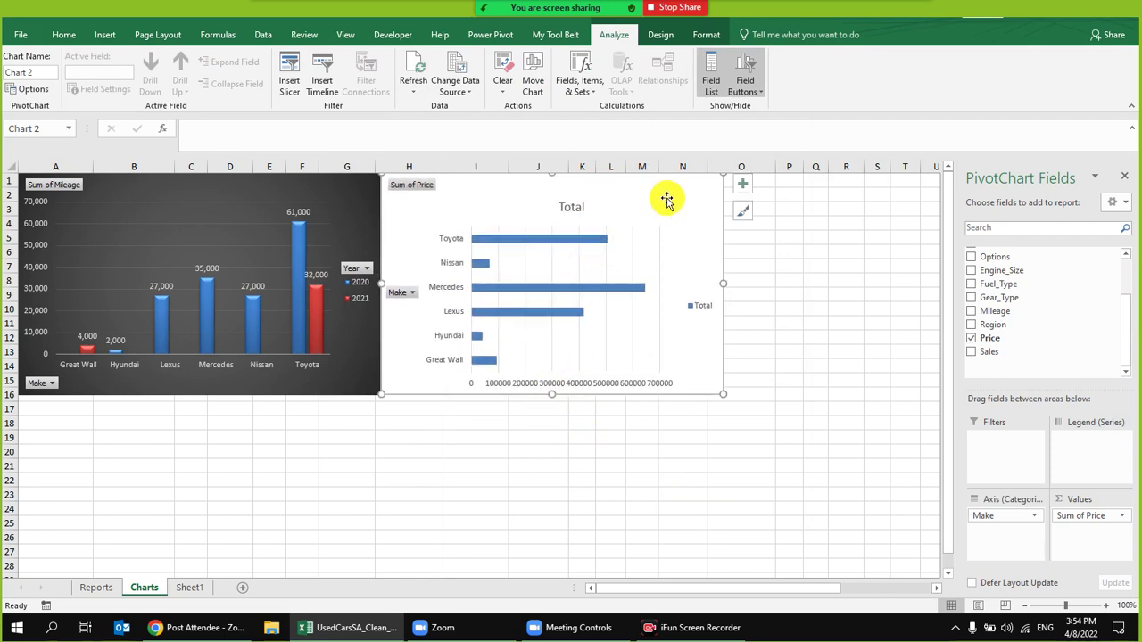
left_click(658, 35)
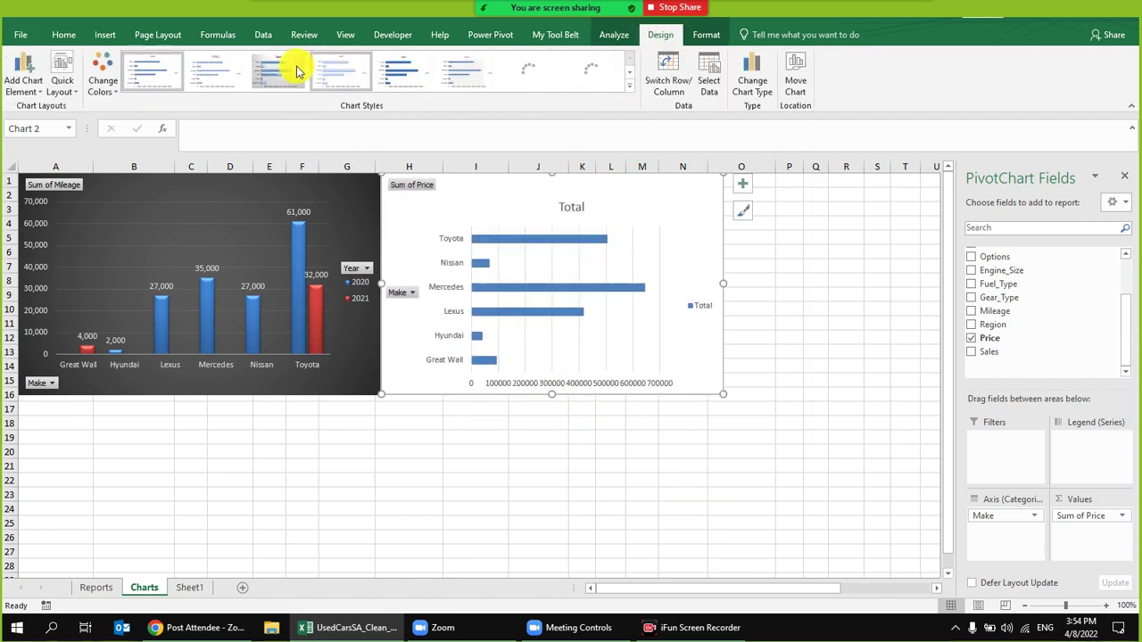
left_click(270, 72)
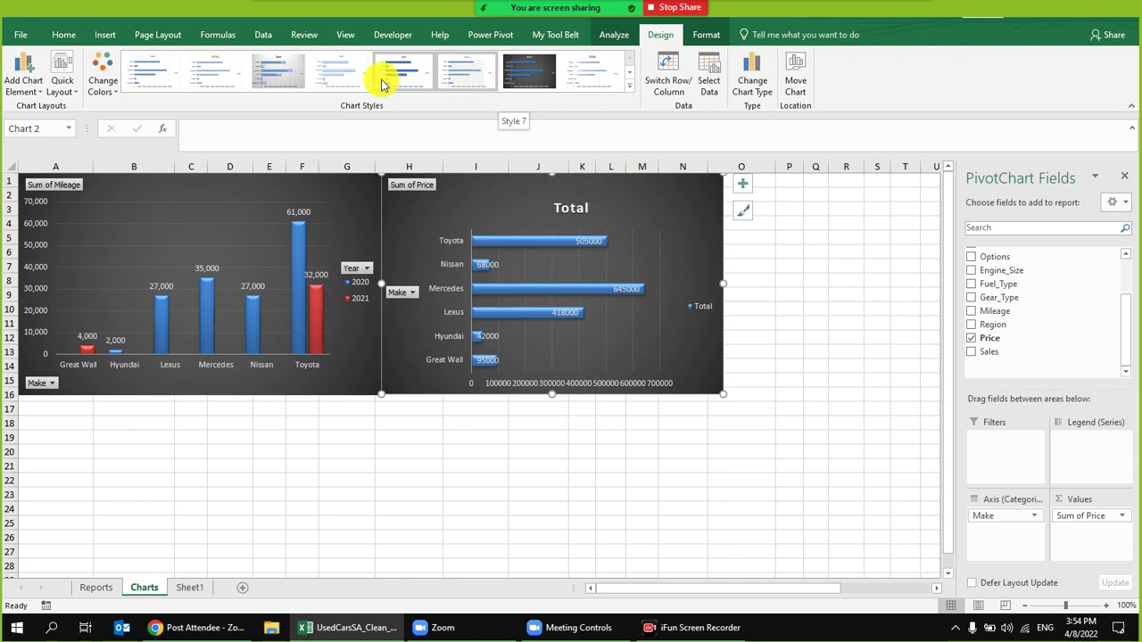
left_click(274, 75)
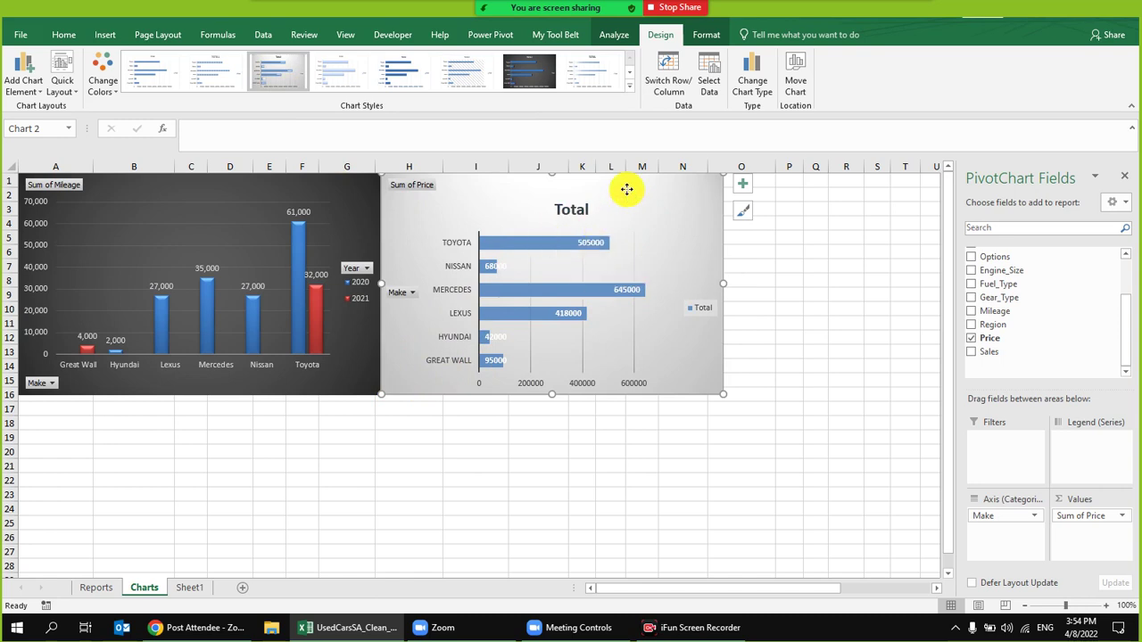
- Move the price chart off its pivot table and format the Sum of Price values as Number with thousands separators and zero decimals
left_click_drag(625, 191, 625, 442)
left_click(545, 208)
left_click_drag(545, 208, 543, 278)
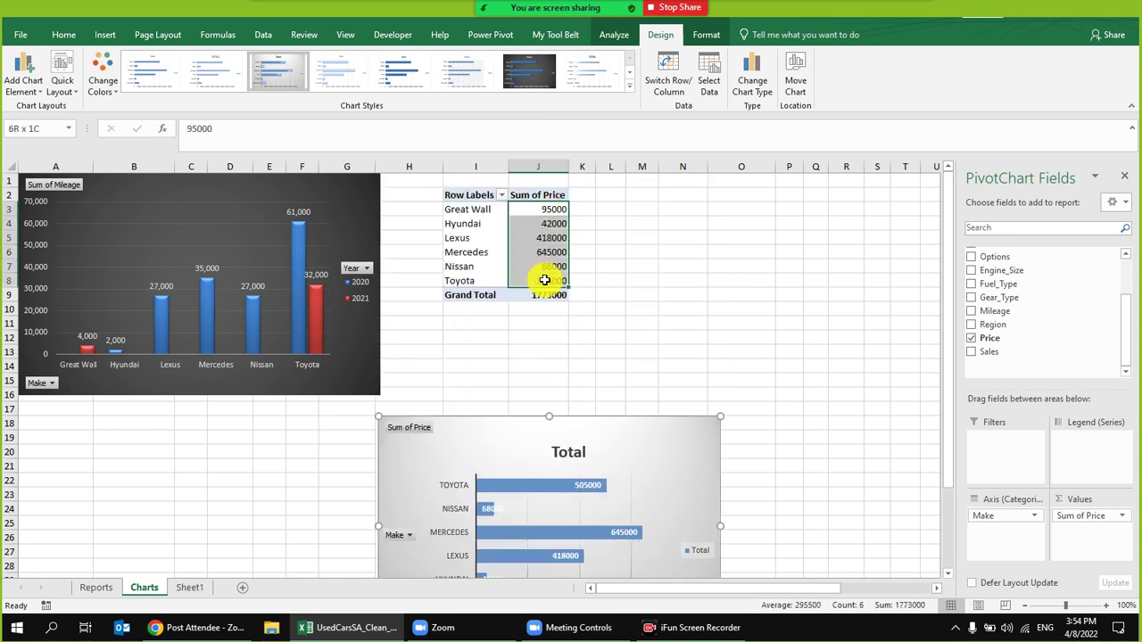
right_click(549, 239)
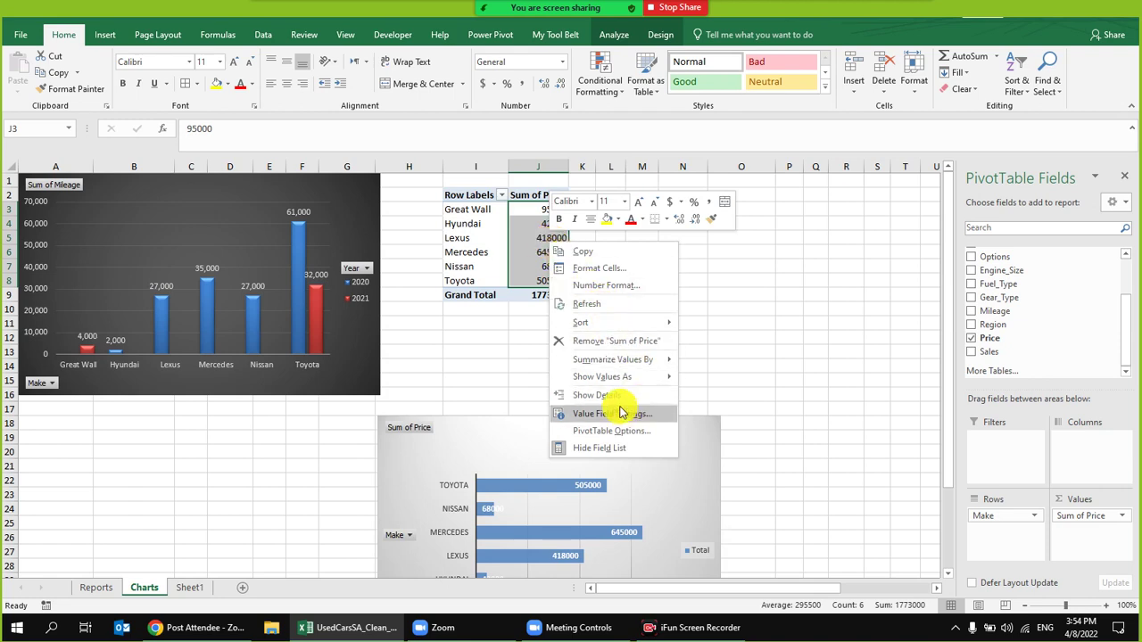
left_click(607, 284)
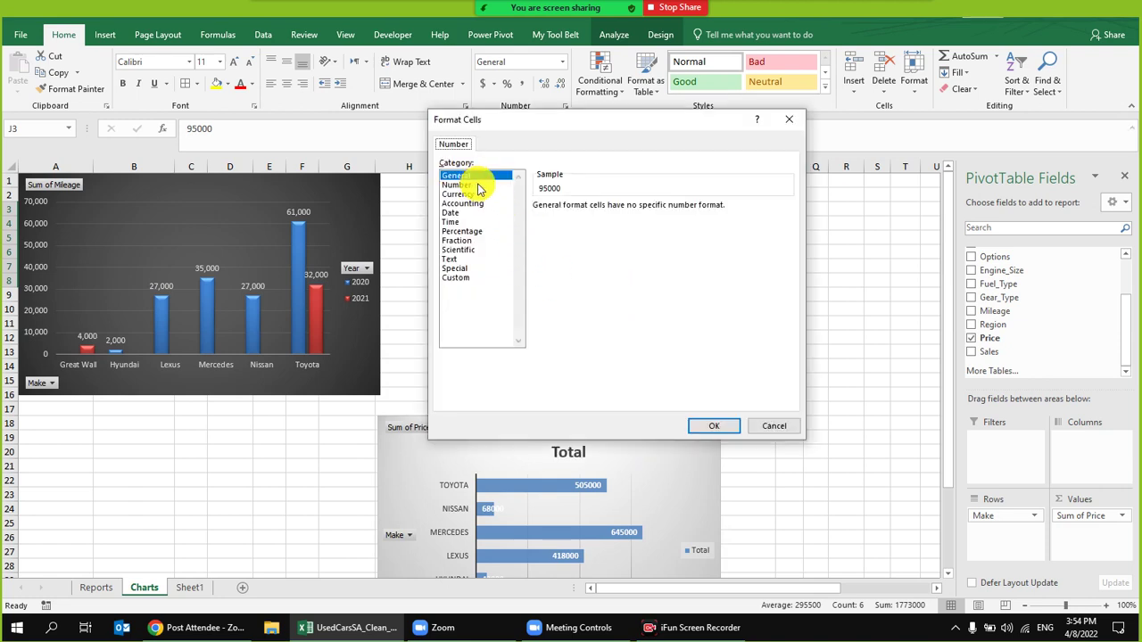
left_click(472, 184)
left_click(586, 225)
left_click(630, 213)
left_click(714, 426)
- Move the price chart back beside the mileage chart over its pivot table, widen it past column P and extend it to row 17
left_click_drag(670, 434, 670, 236)
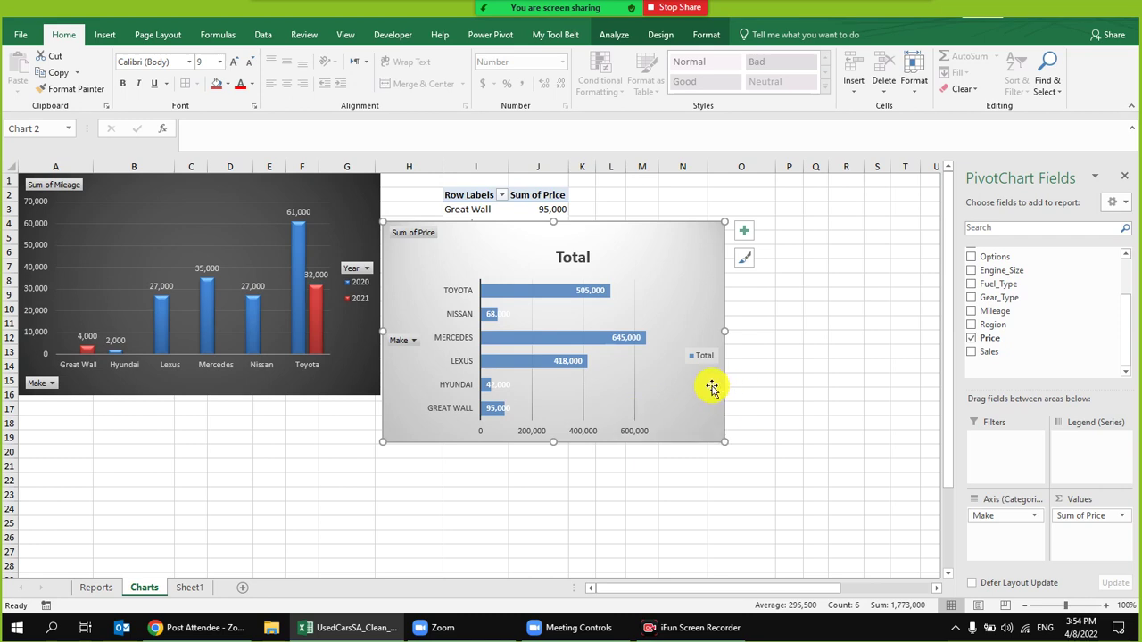
left_click_drag(646, 234, 645, 295)
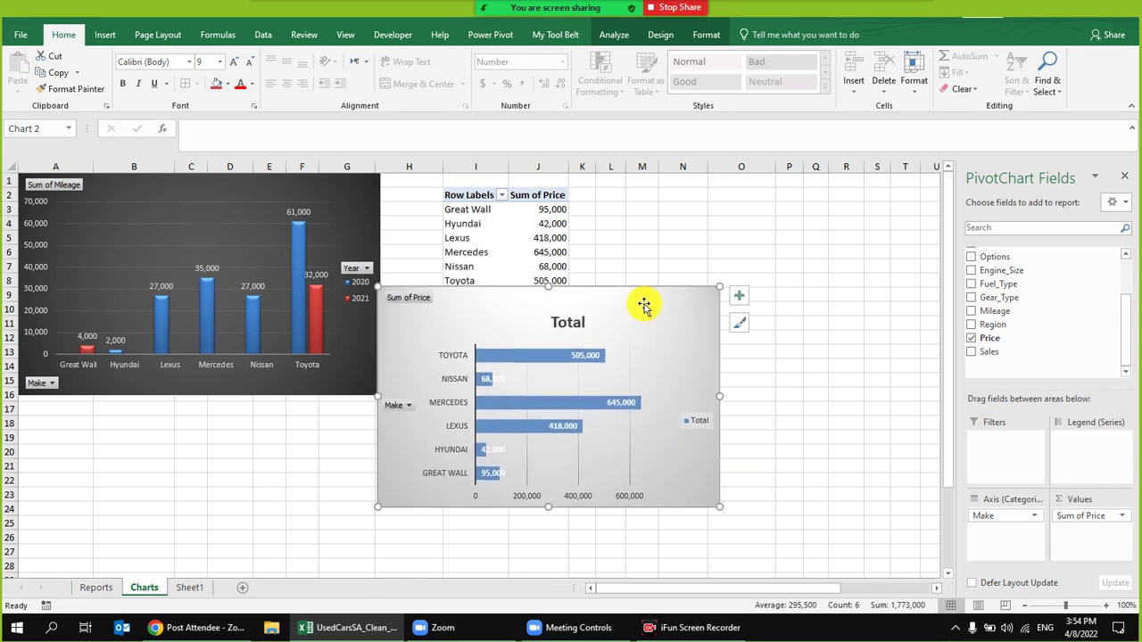
left_click_drag(642, 303, 644, 189)
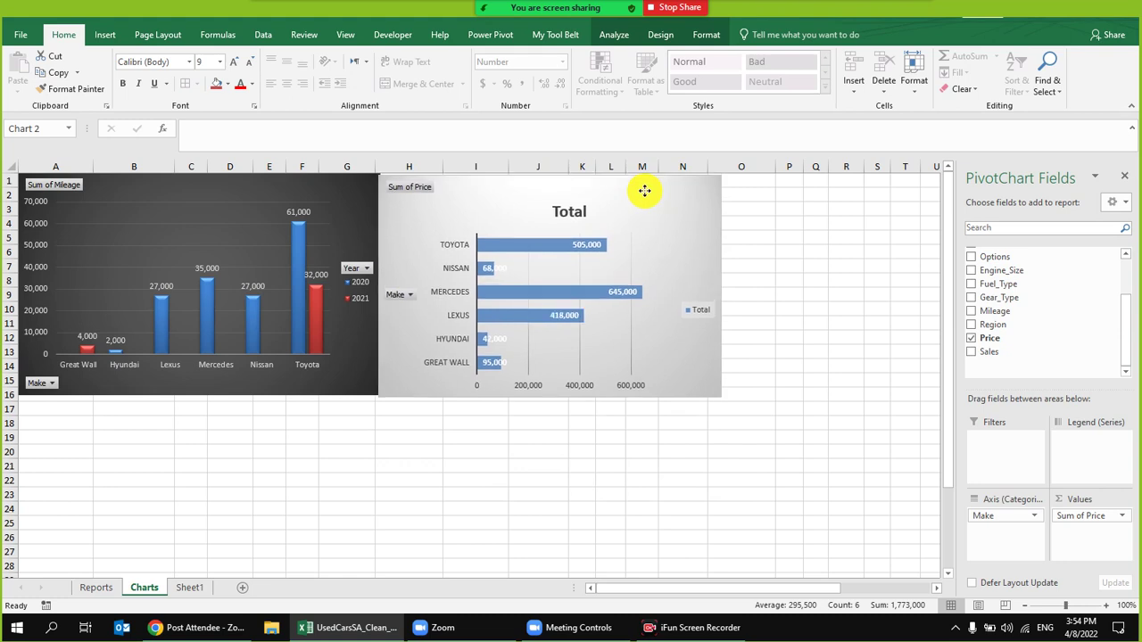
left_click_drag(722, 284, 806, 287)
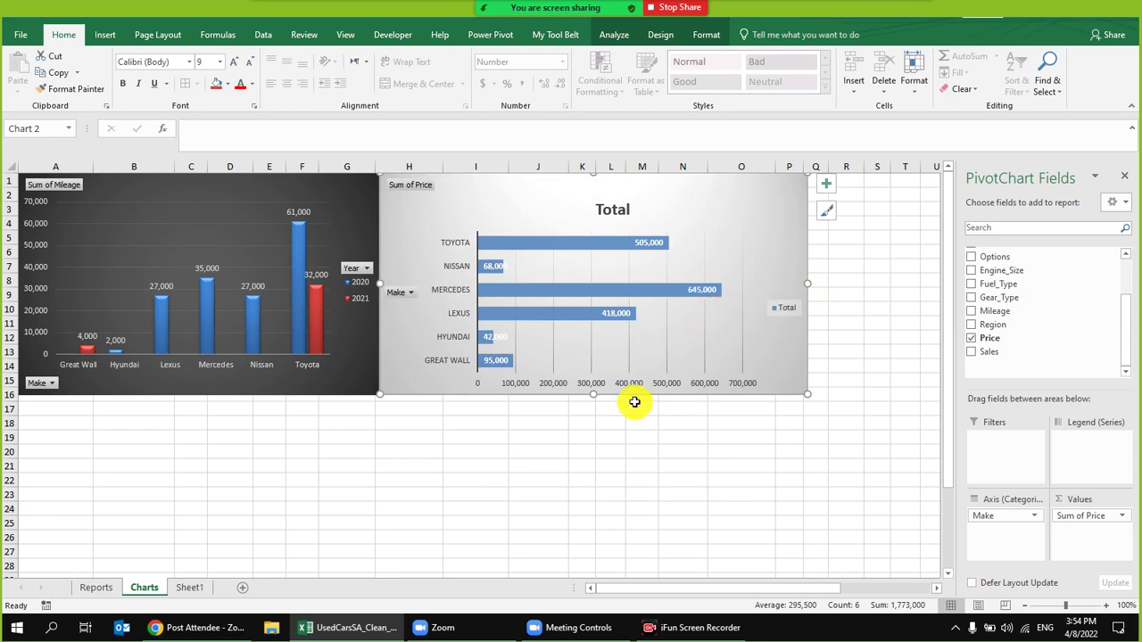
left_click_drag(593, 393, 593, 406)
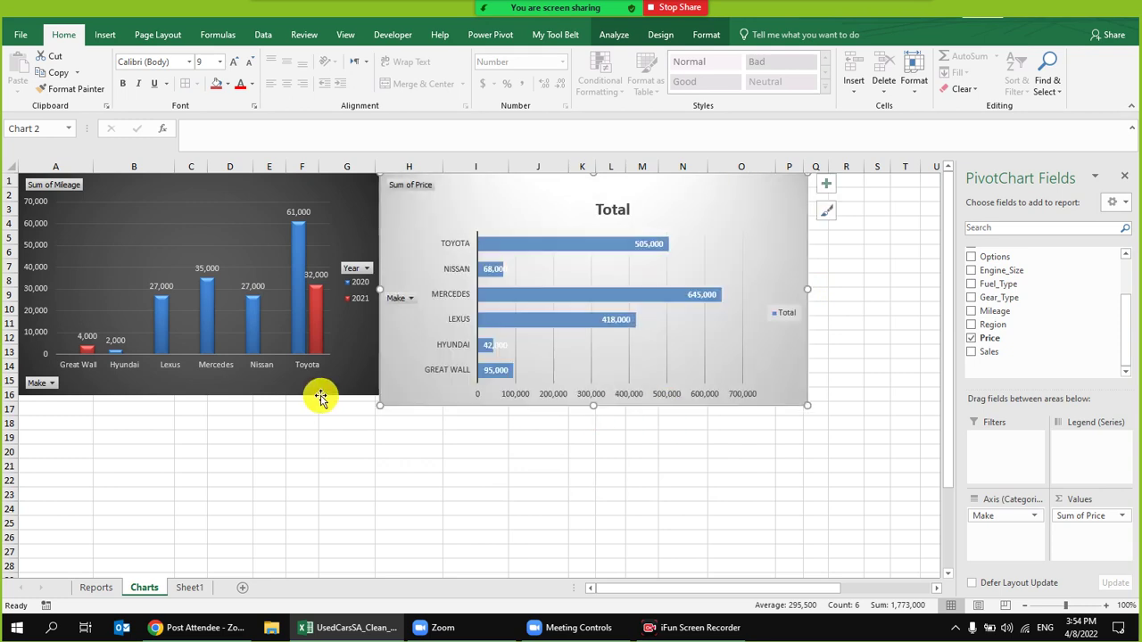
- Stretch the mileage chart down past row 28 and shorten the price chart to end at row 14
left_click(295, 390)
left_click_drag(198, 395, 189, 577)
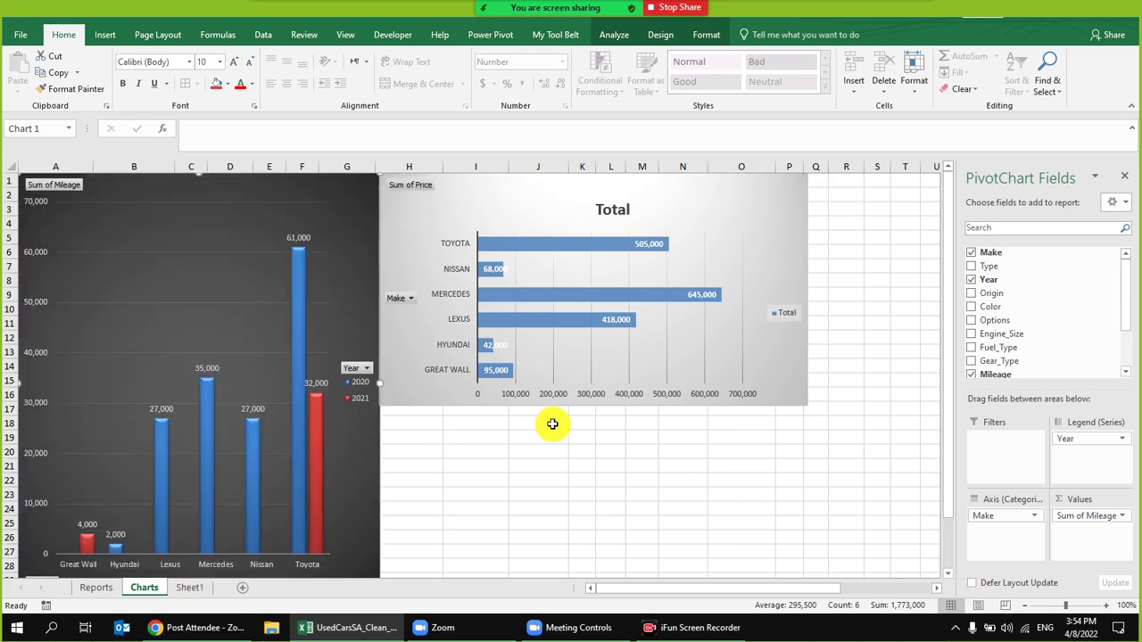
left_click(518, 204)
left_click_drag(595, 404, 561, 384)
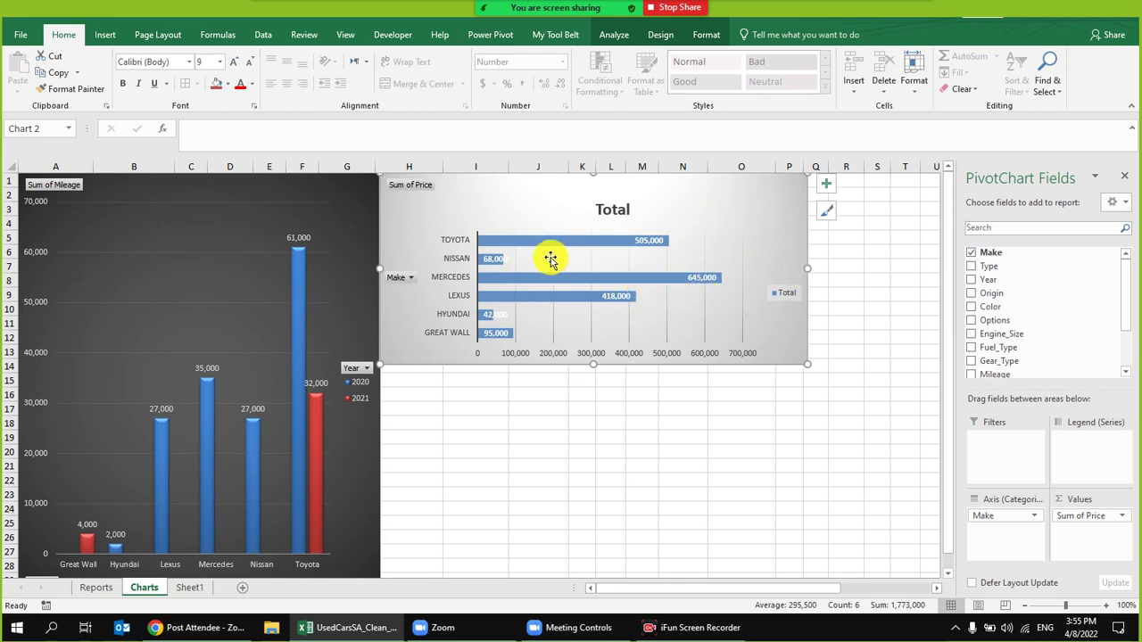
- Recolour the price bar chart with the third Colorful palette, which starts with red
left_click(660, 35)
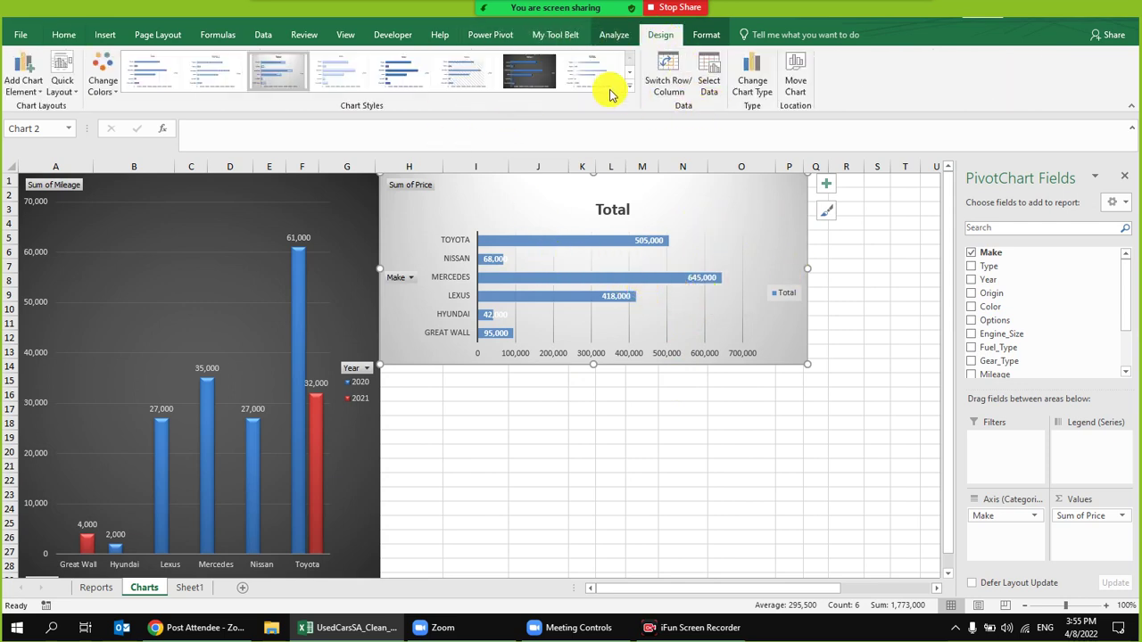
left_click(630, 72)
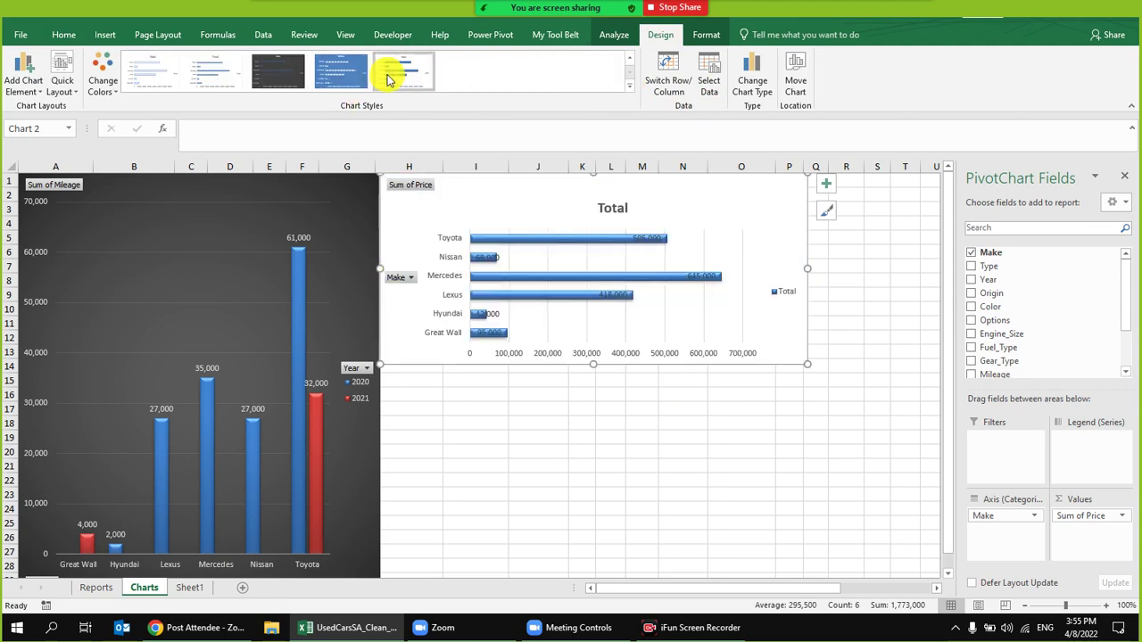
left_click(103, 79)
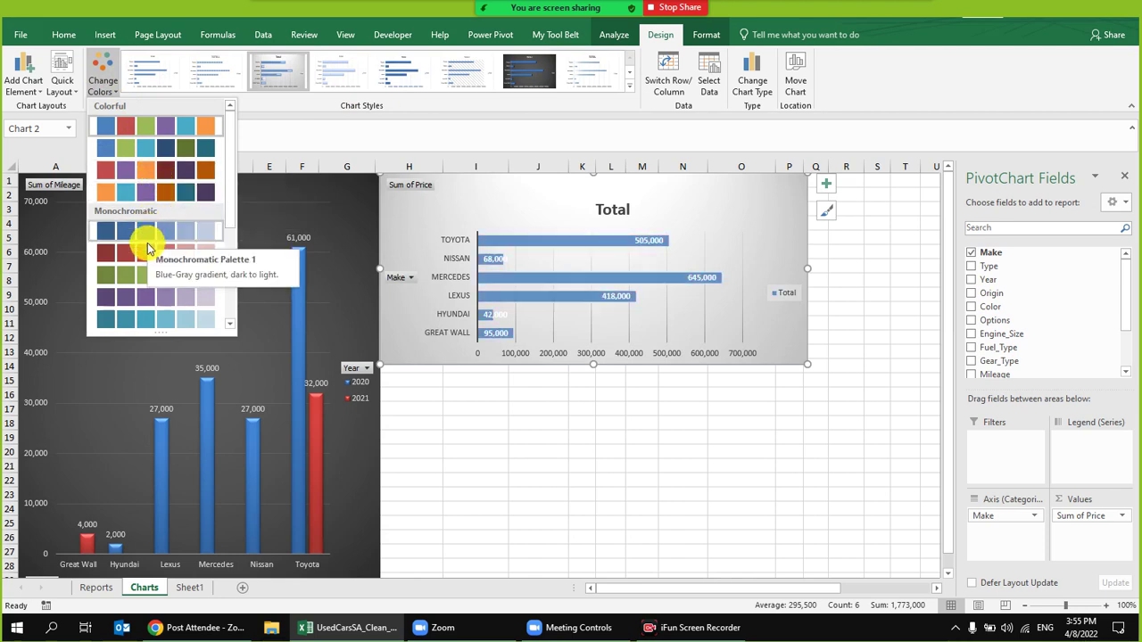
left_click(154, 170)
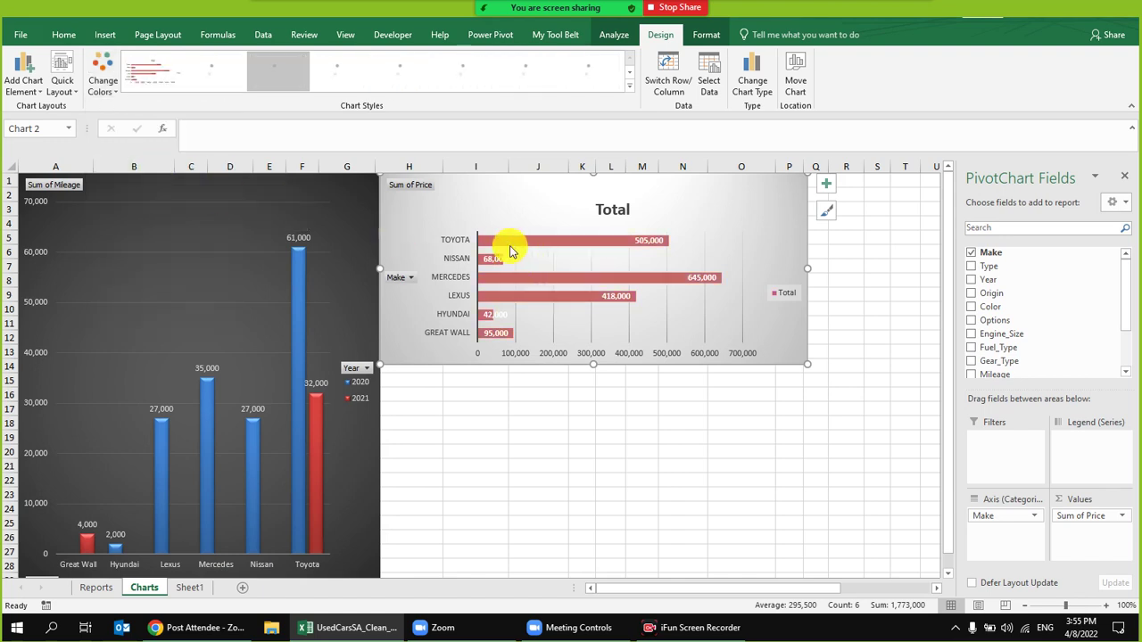
- Try to give only the Toyota price data label a solid black fill
left_click(455, 250)
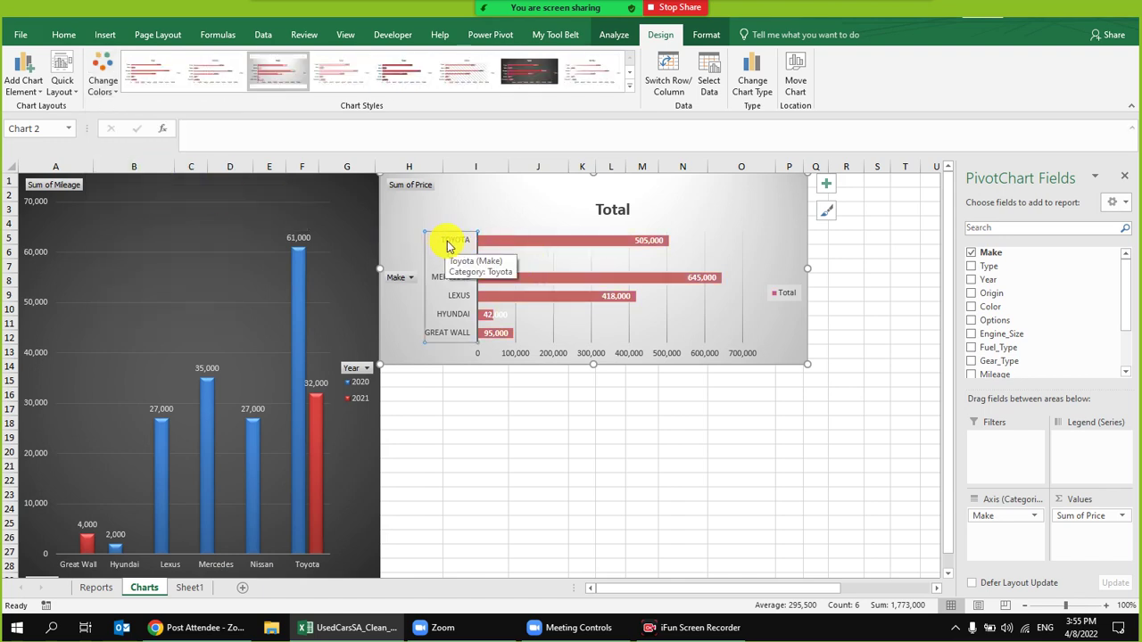
left_click(652, 243)
left_click(652, 241)
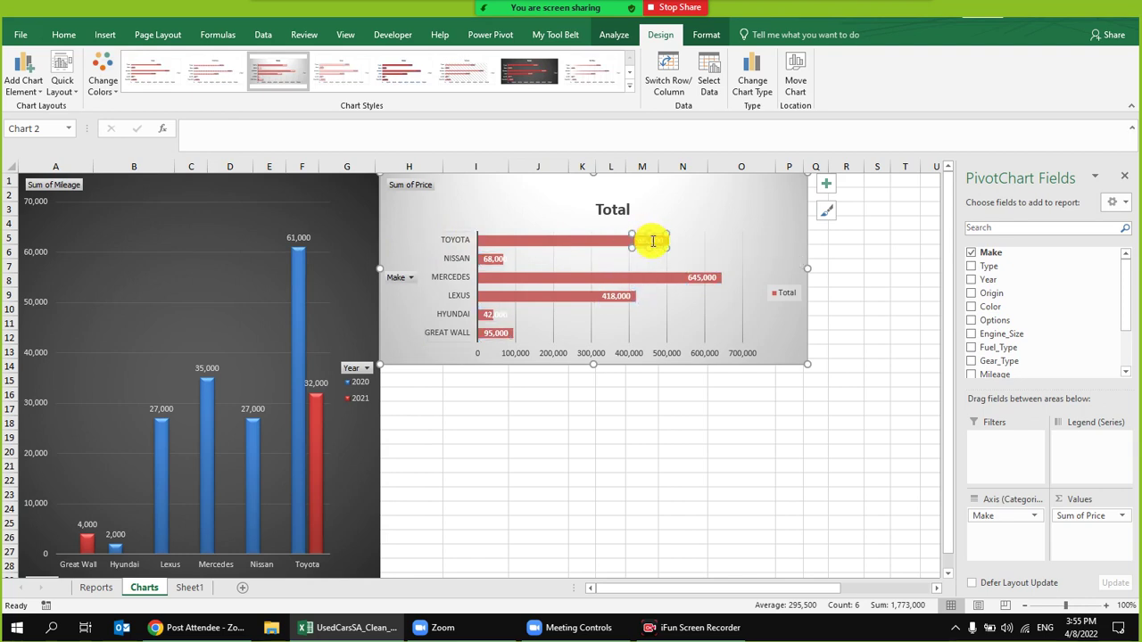
double_click(652, 241)
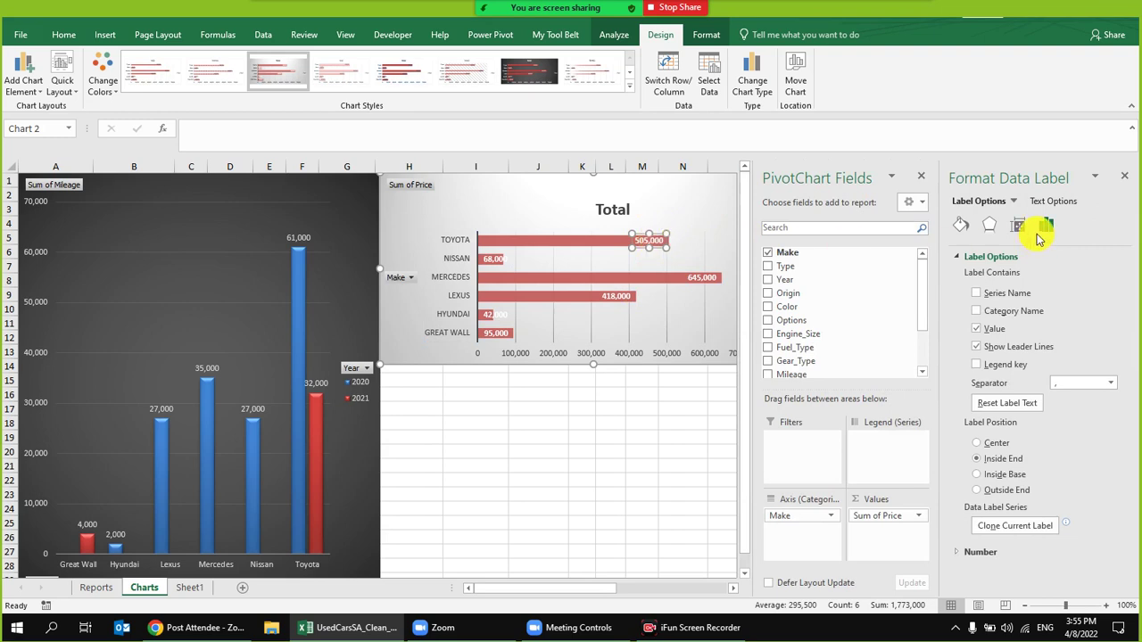
left_click(990, 329)
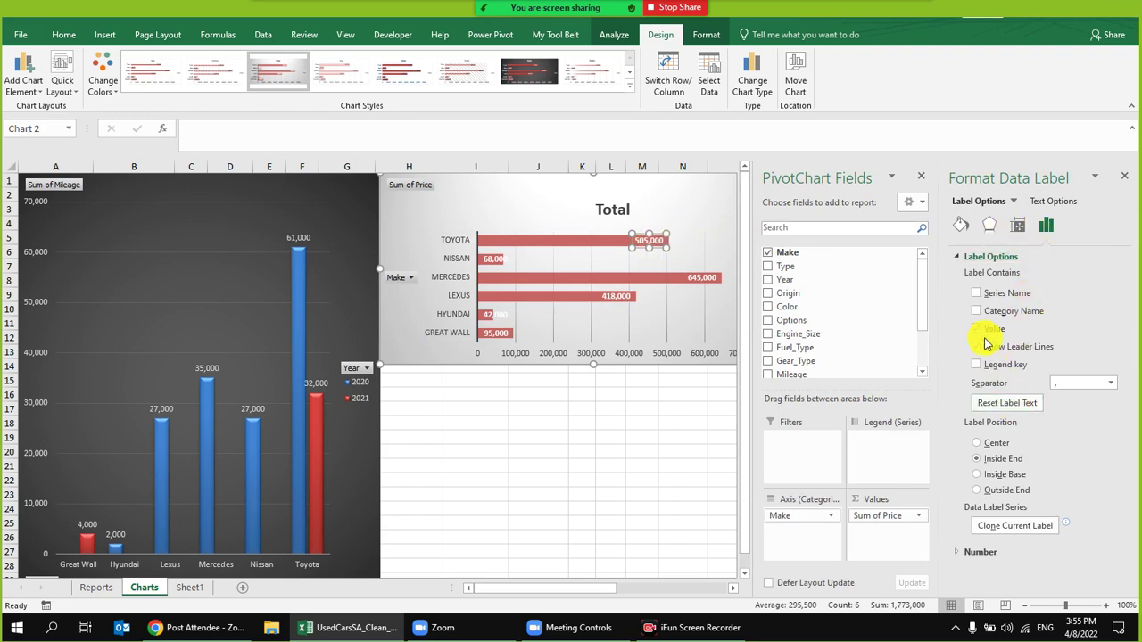
left_click(961, 228)
left_click(968, 257)
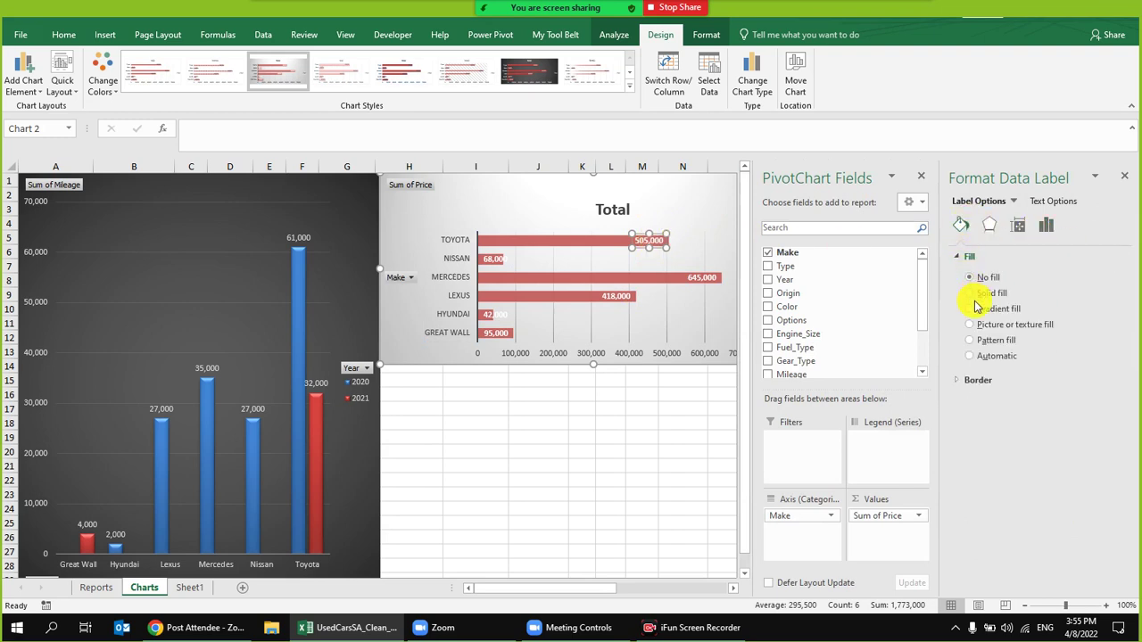
left_click(979, 294)
left_click(1103, 382)
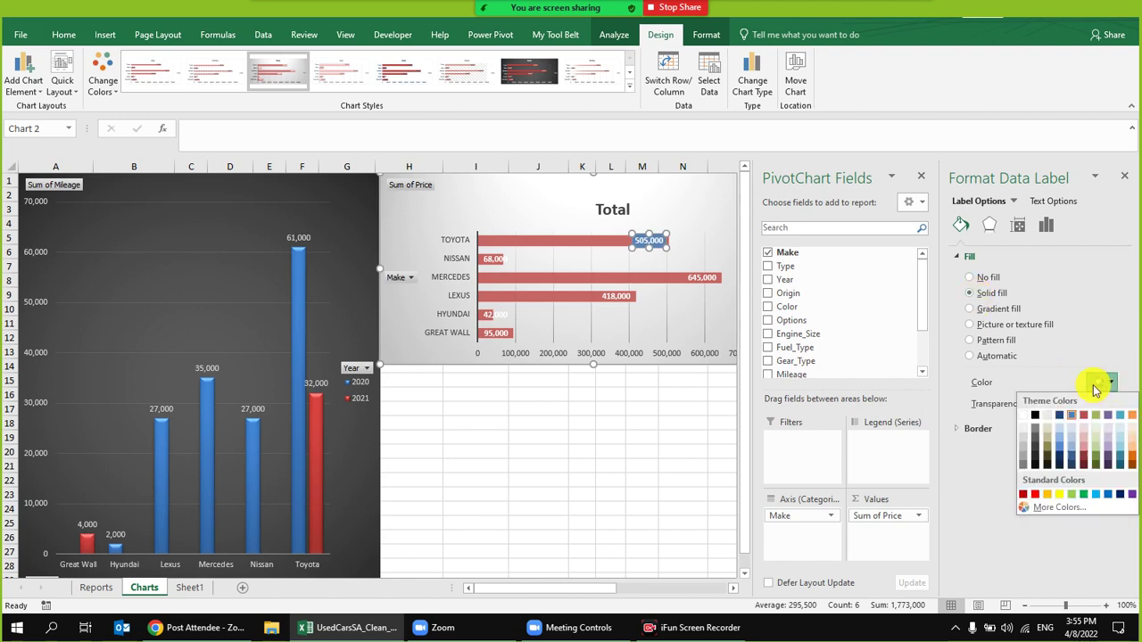
left_click(1037, 423)
left_click(703, 209)
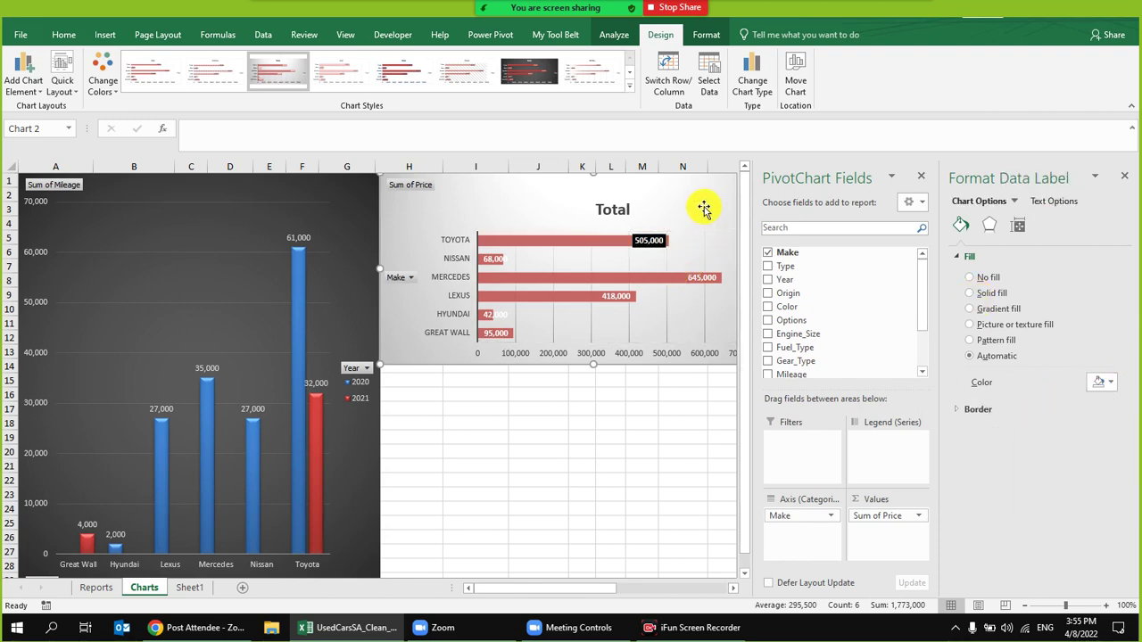
left_click(610, 408)
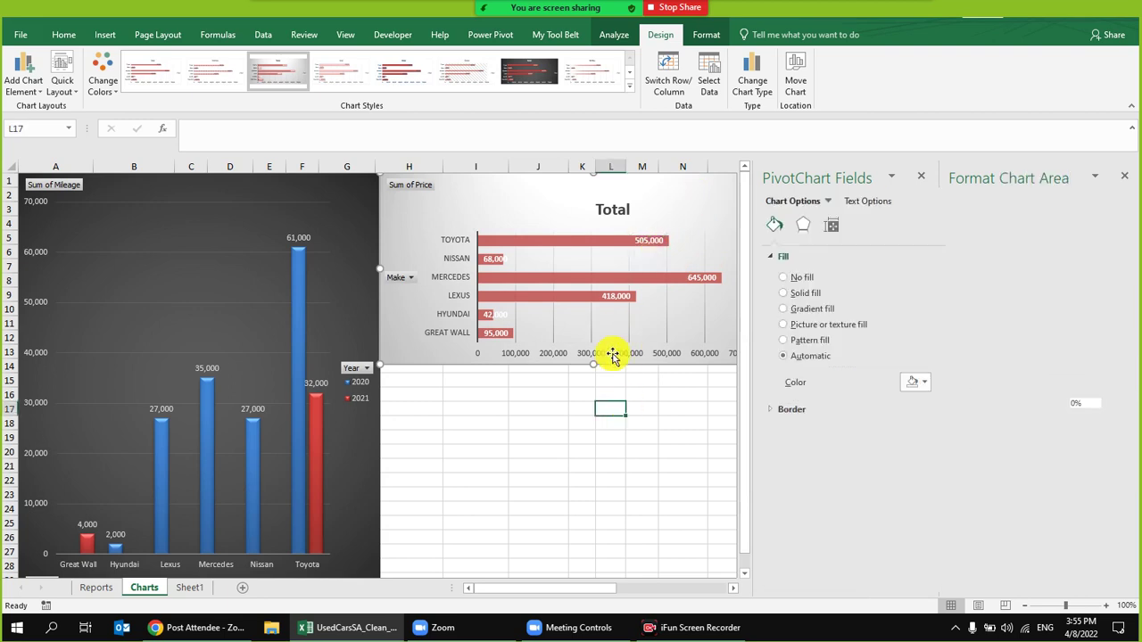
- Give all data labels of the price chart a solid black fill and dismiss the meeting time notice
left_click(617, 296)
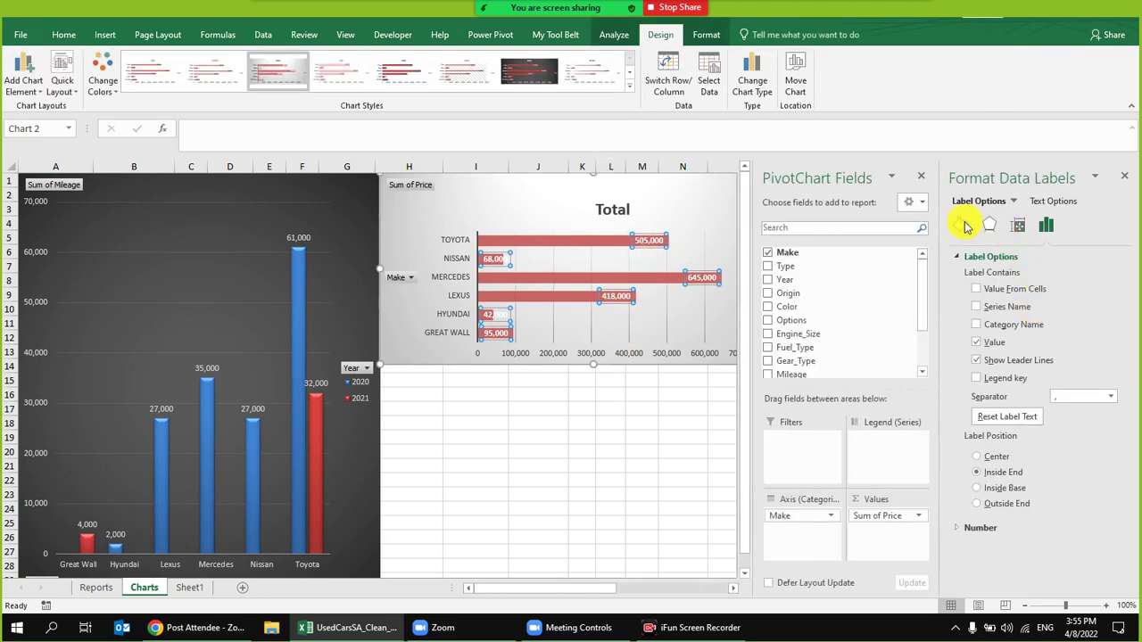
left_click(964, 226)
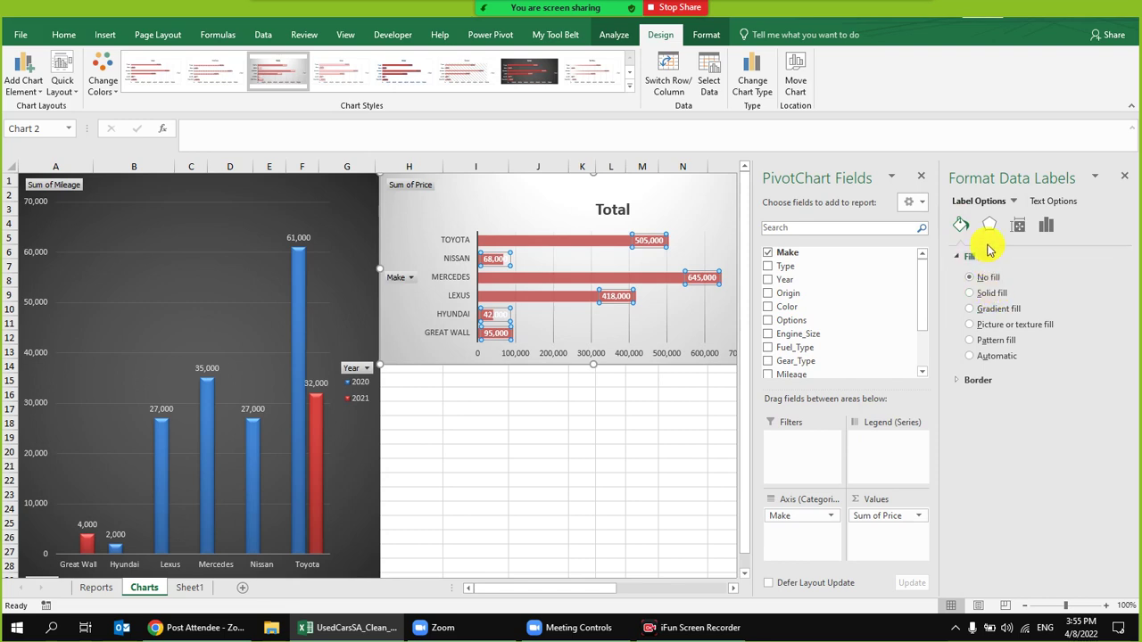
left_click(991, 293)
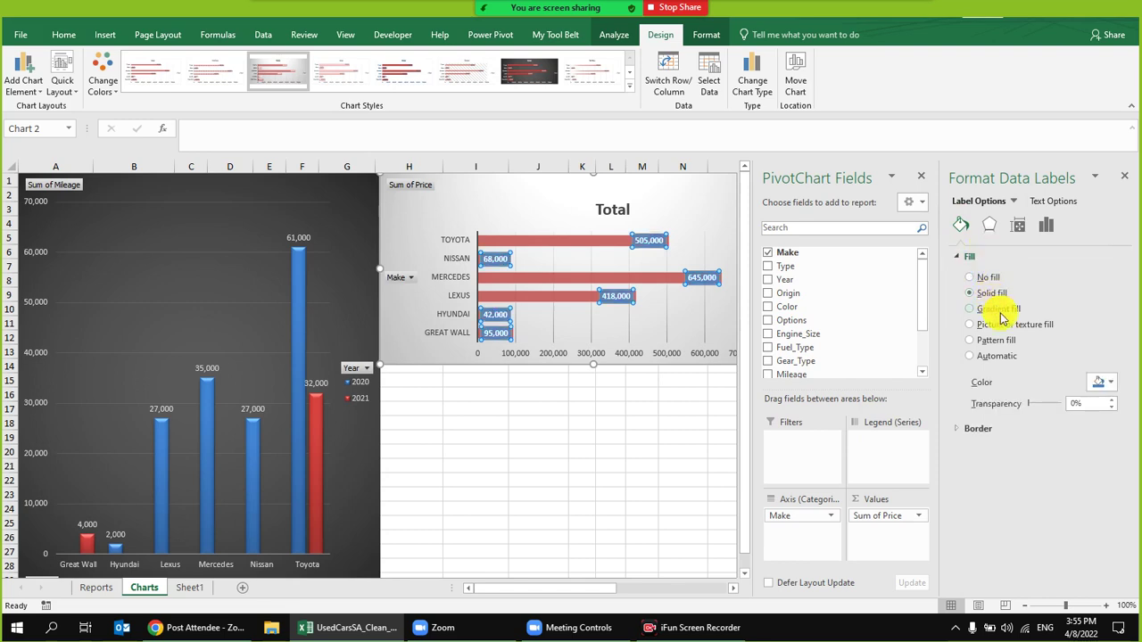
left_click(1111, 382)
left_click(1035, 412)
left_click(554, 436)
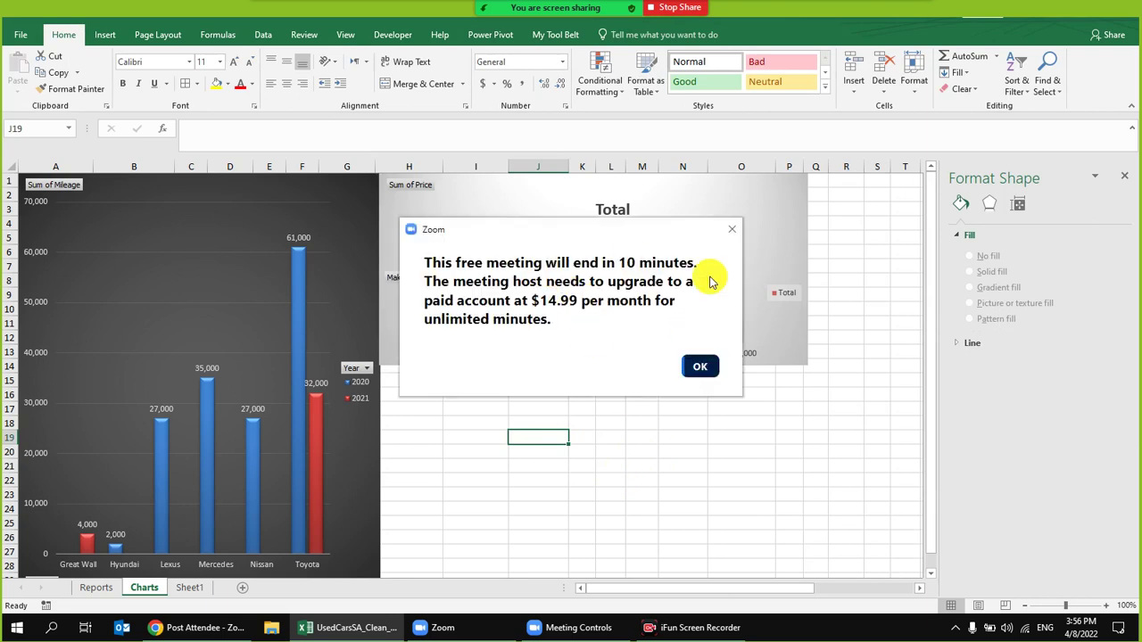
left_click(732, 229)
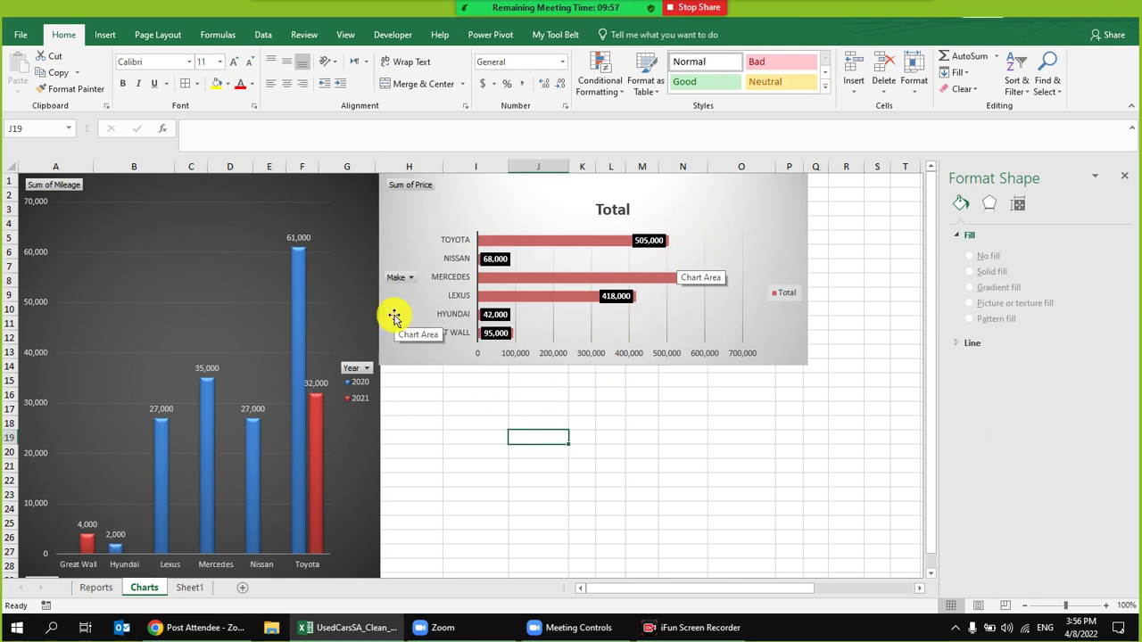
- Adjust the price chart's left edge slightly against the mileage chart and close the formatting pane
left_click(388, 244)
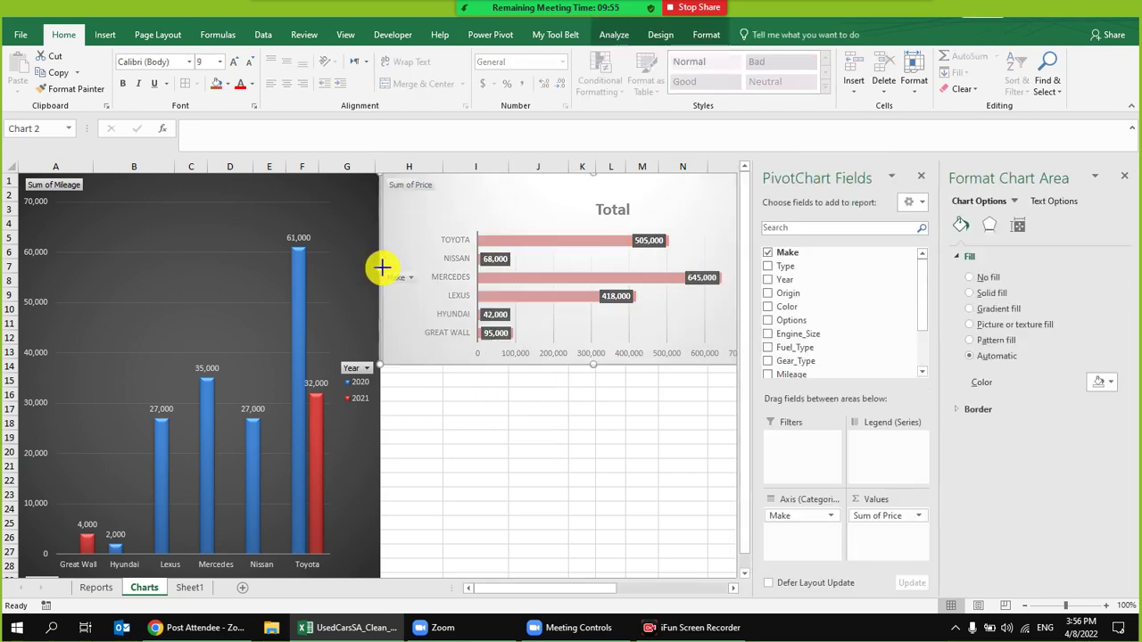
left_click_drag(402, 247, 401, 246)
left_click(486, 424)
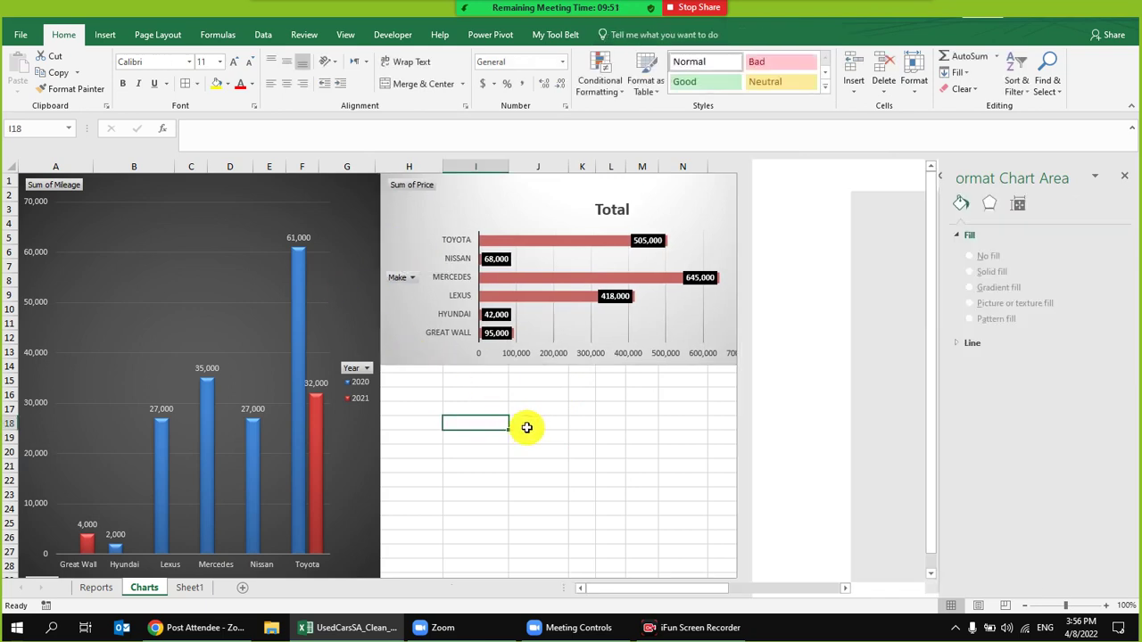
left_click(1125, 175)
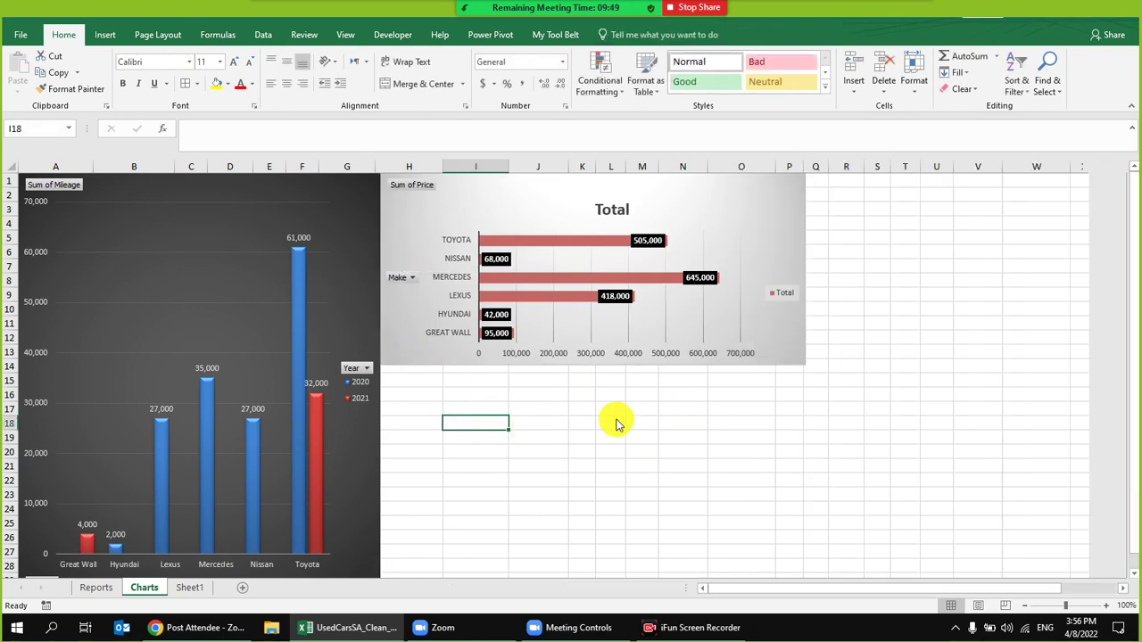
- Review the Reports sheet and the Sheet1 source data, examining the Region column for another chart
left_click(90, 589)
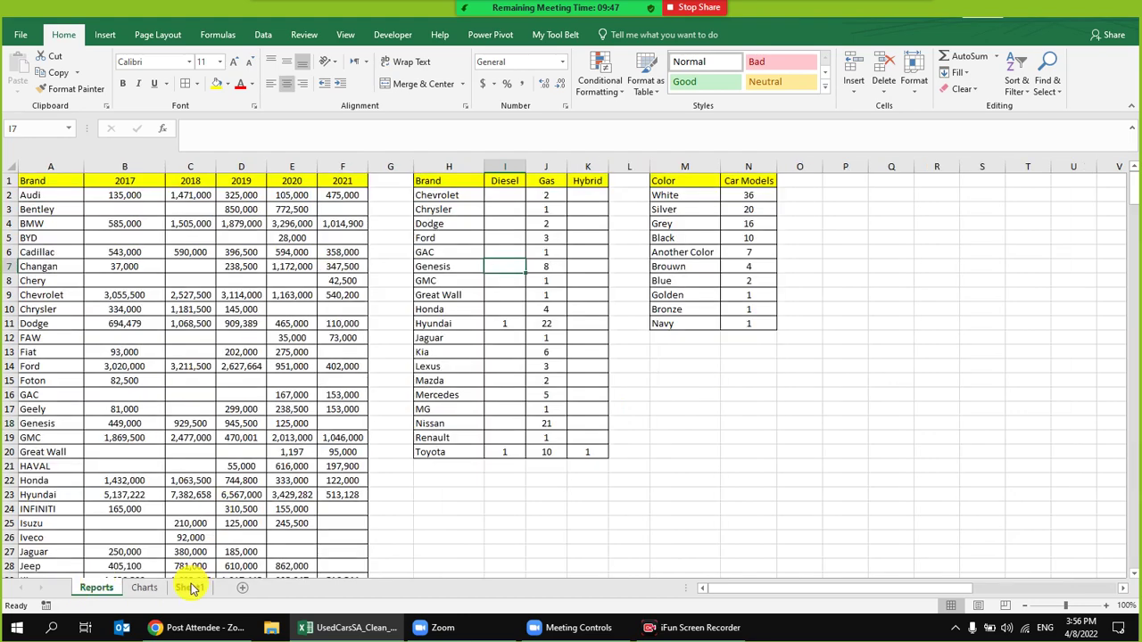
left_click(189, 588)
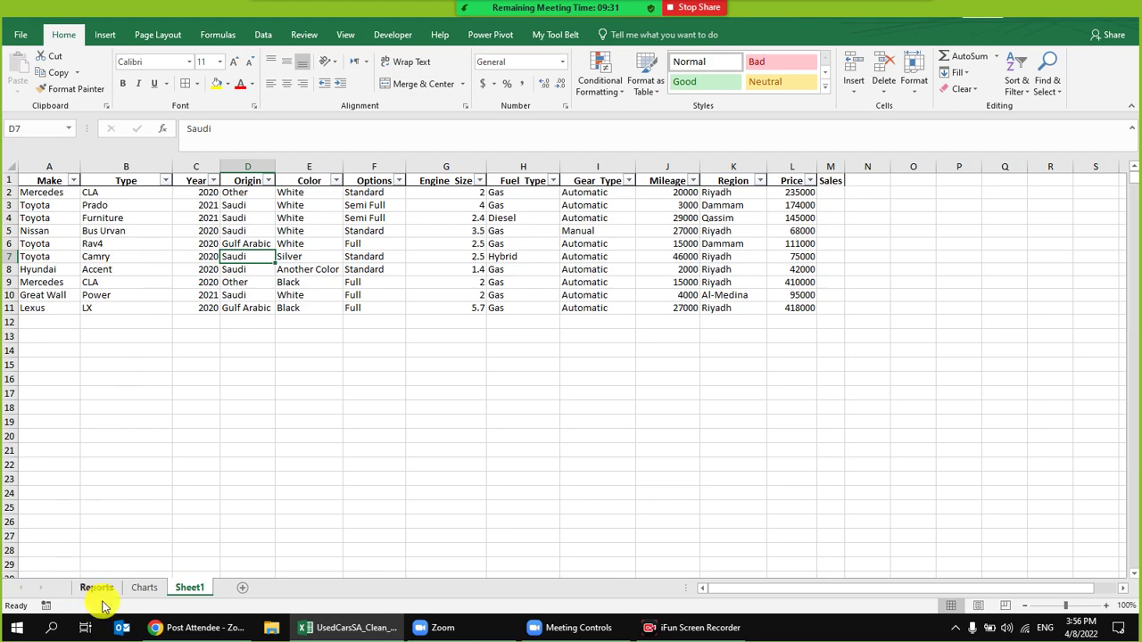
left_click(145, 588)
left_click(172, 587)
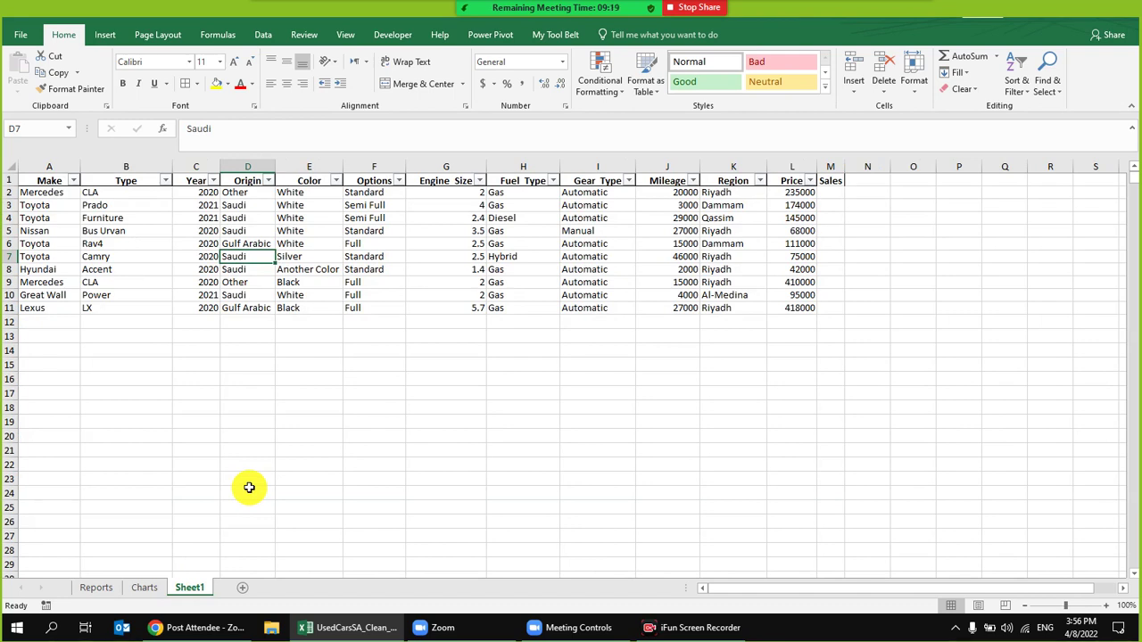
left_click(736, 191)
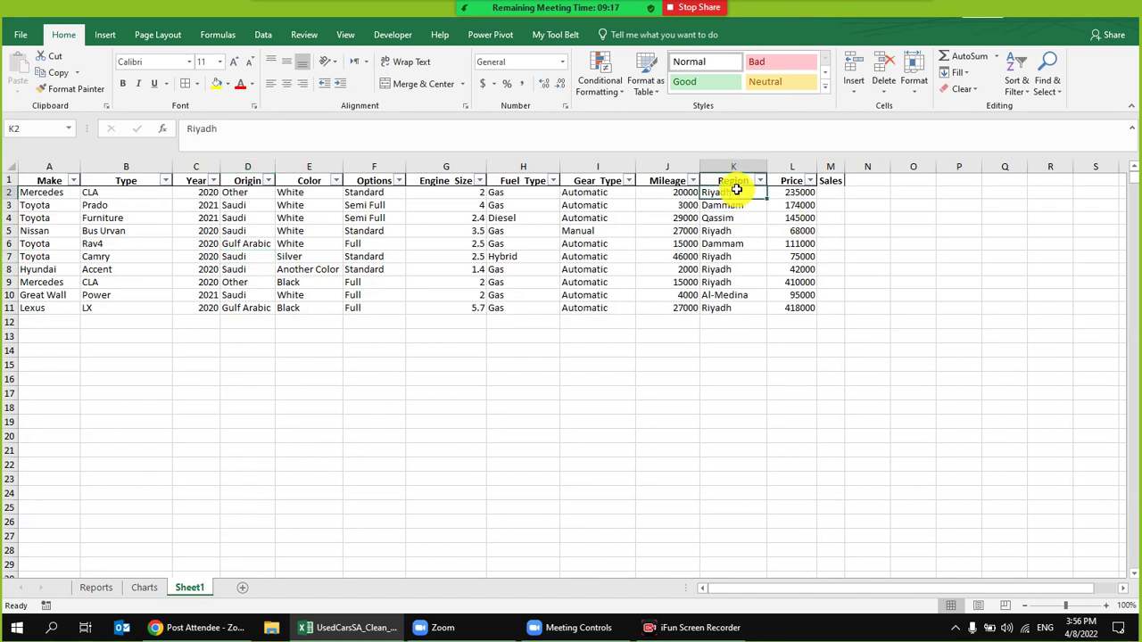
left_click(740, 268)
left_click(739, 195)
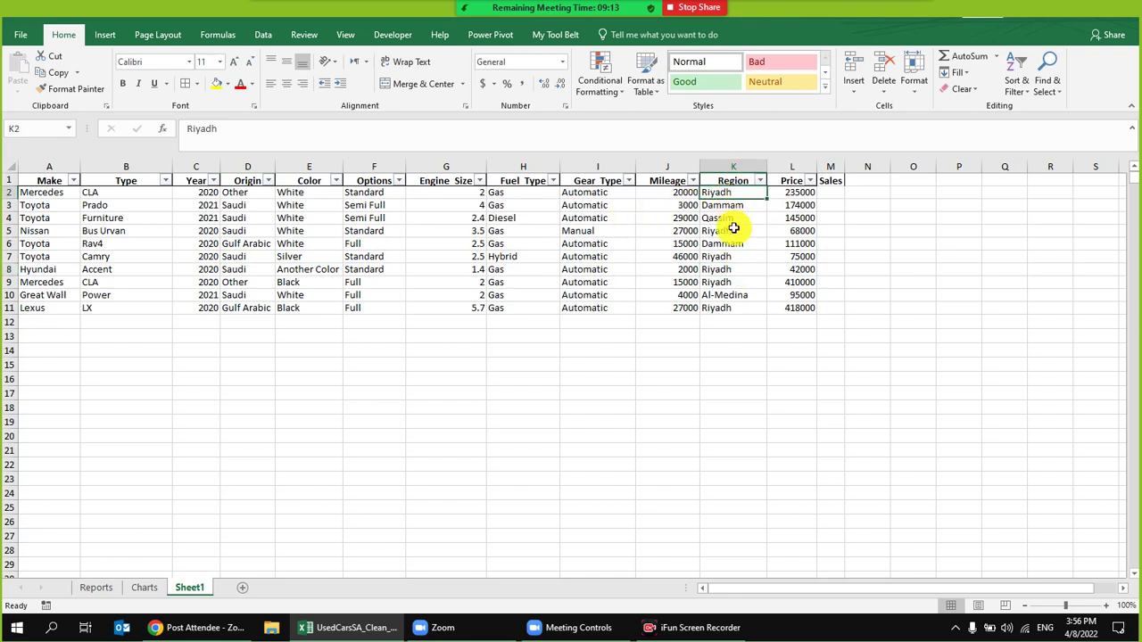
left_click(732, 228)
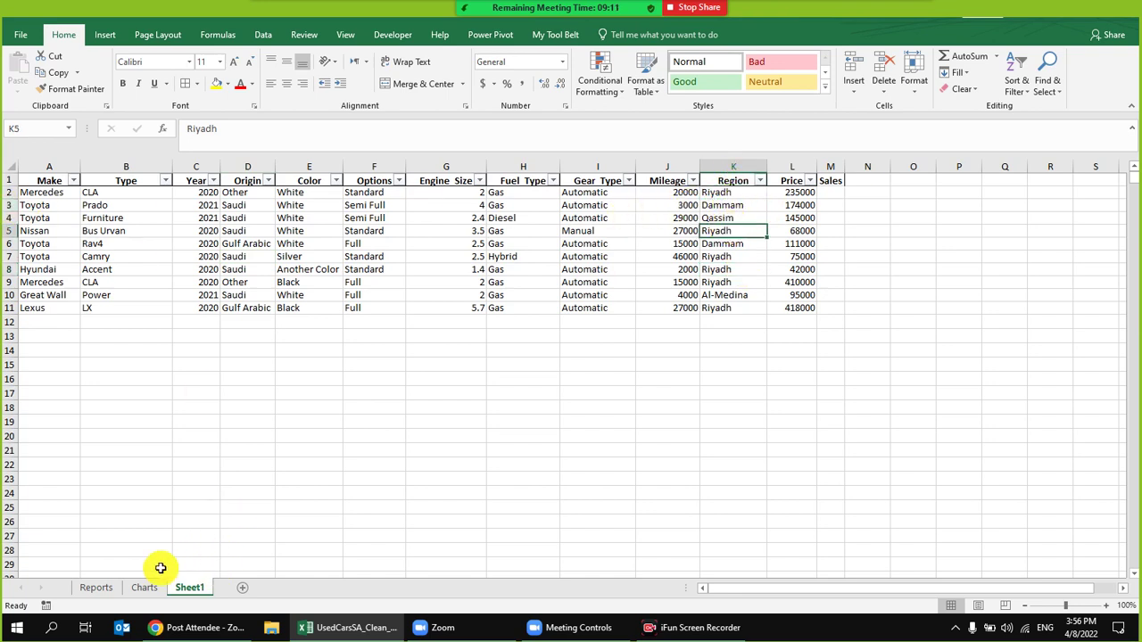
- Create a PivotTable from Sheet1 range A1:M11 on the existing Charts sheet at cell H16, below the price chart
left_click(540, 230)
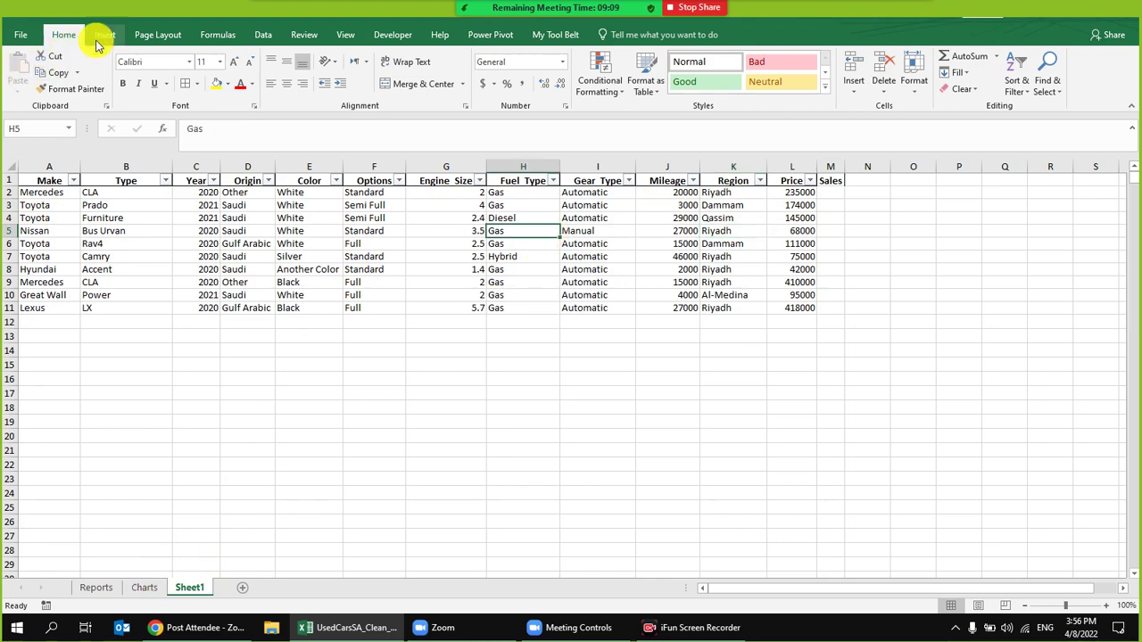
left_click(100, 35)
left_click(25, 67)
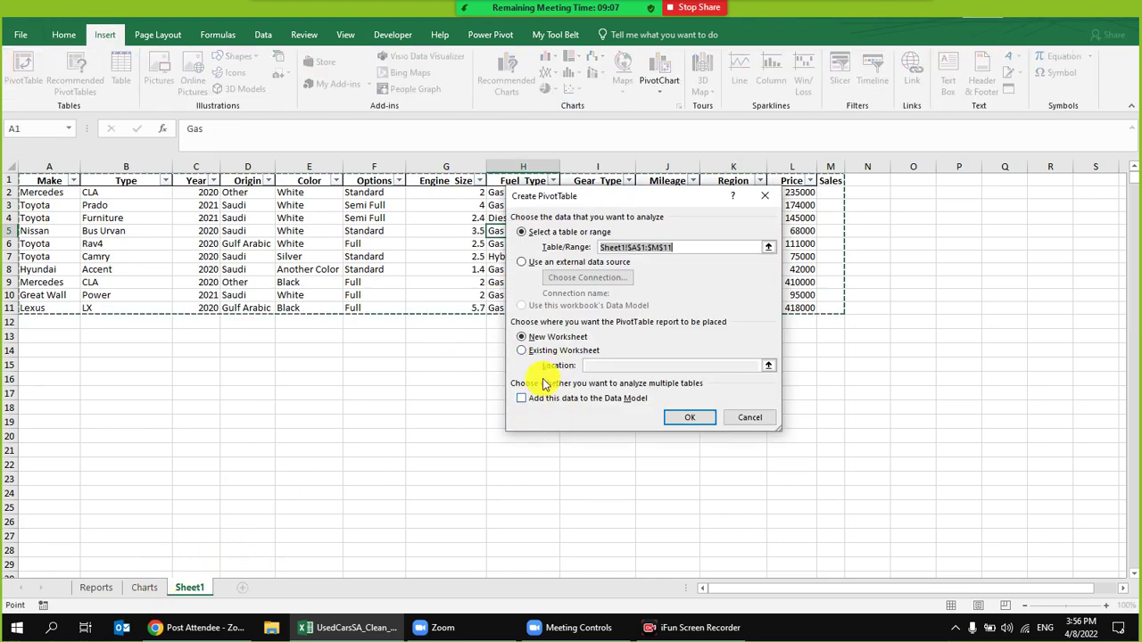
left_click(555, 353)
left_click(144, 587)
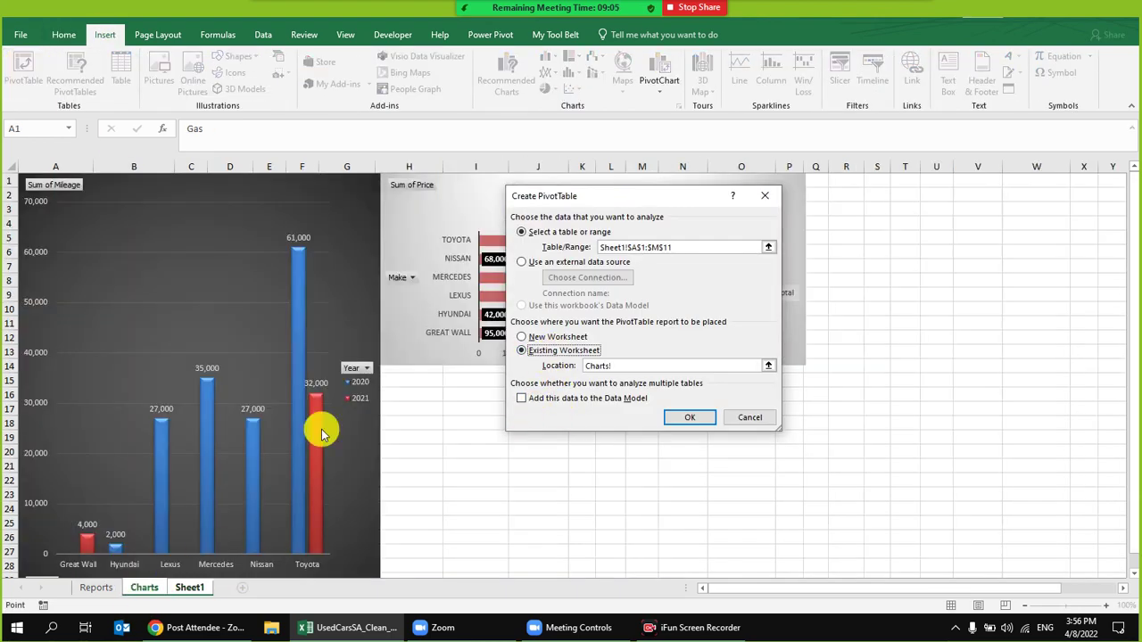
left_click(429, 392)
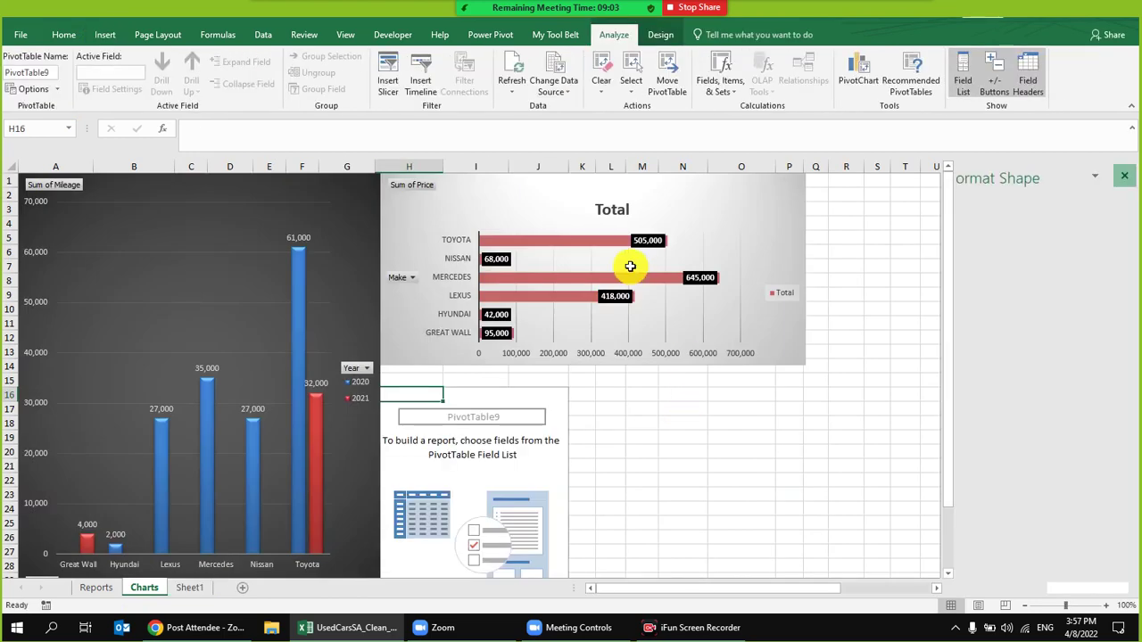
- Set up the new PivotTable with Region as rows and the count of Make as values
left_click_drag(1029, 321, 1017, 536)
scroll(1063, 296, "up", 3)
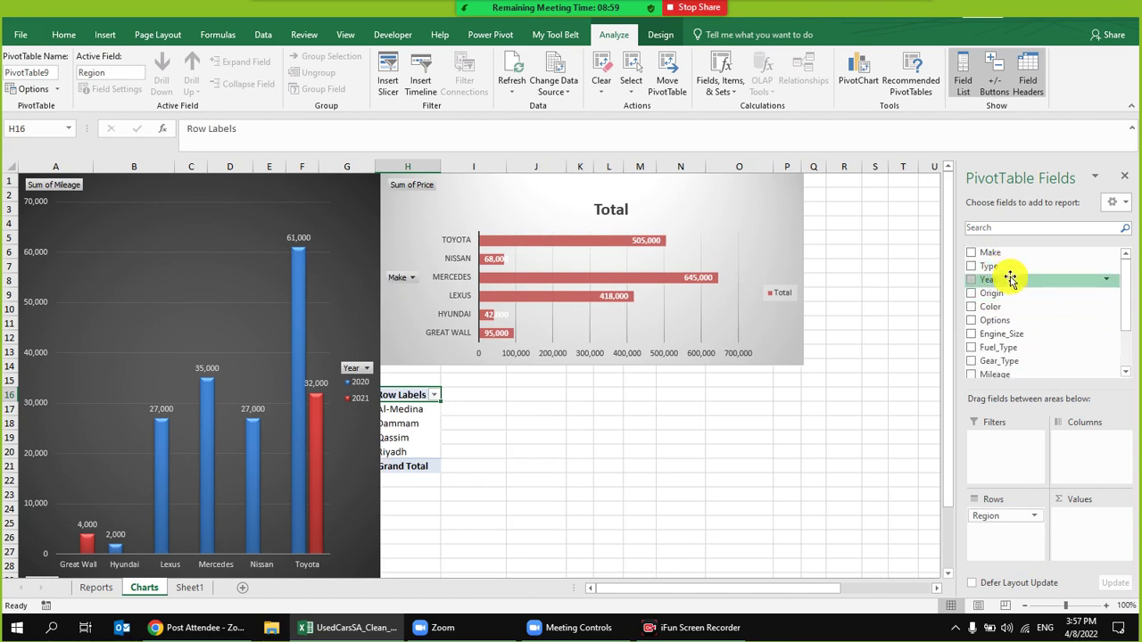
left_click_drag(1012, 255, 1088, 546)
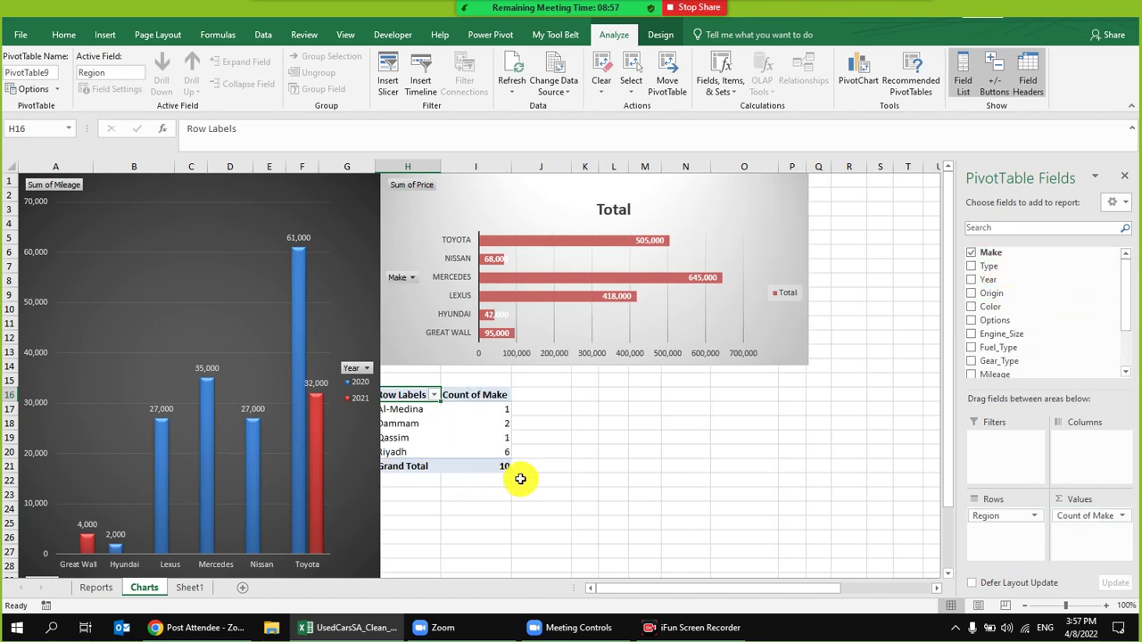
- Insert a 2-D pie PivotChart from the PivotTable that counts cars by region
left_click(450, 393)
left_click(473, 423)
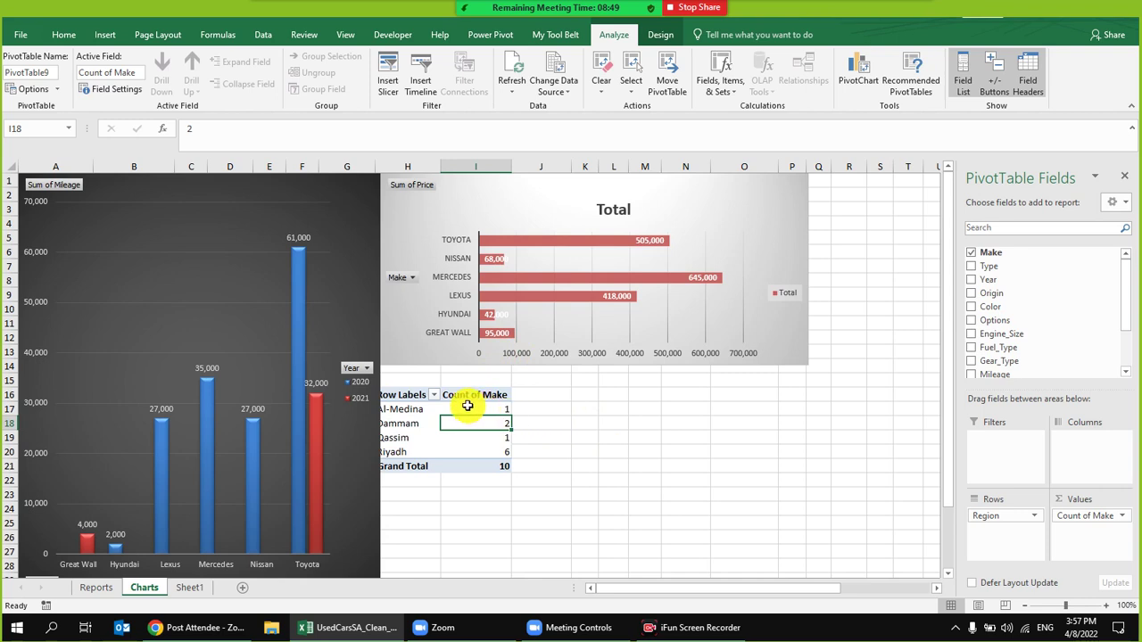
left_click(104, 35)
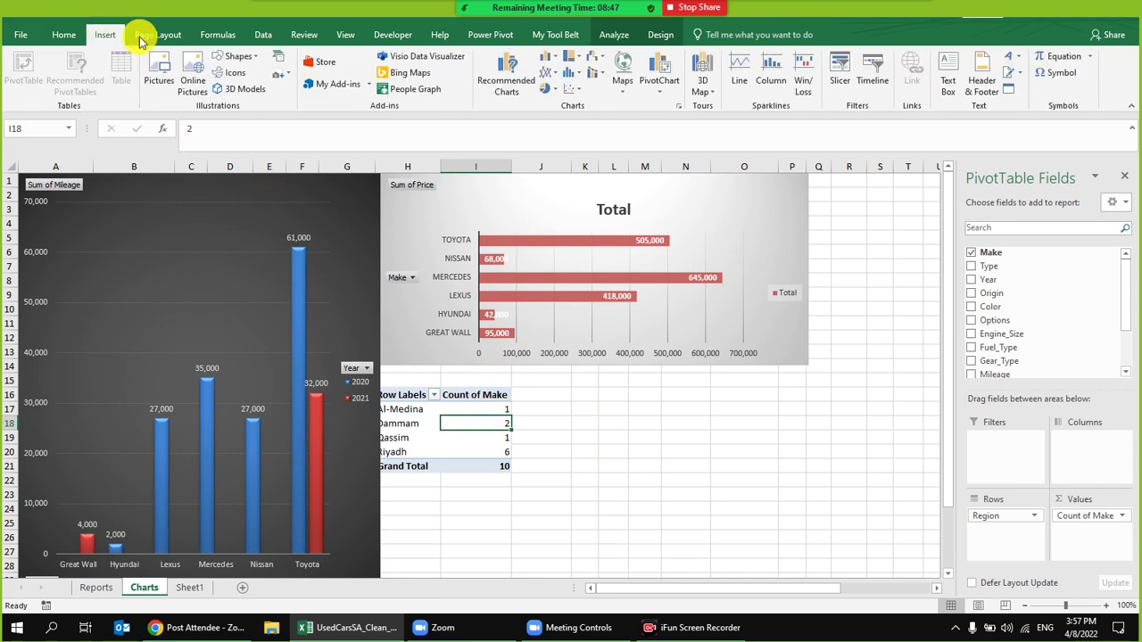
left_click(511, 82)
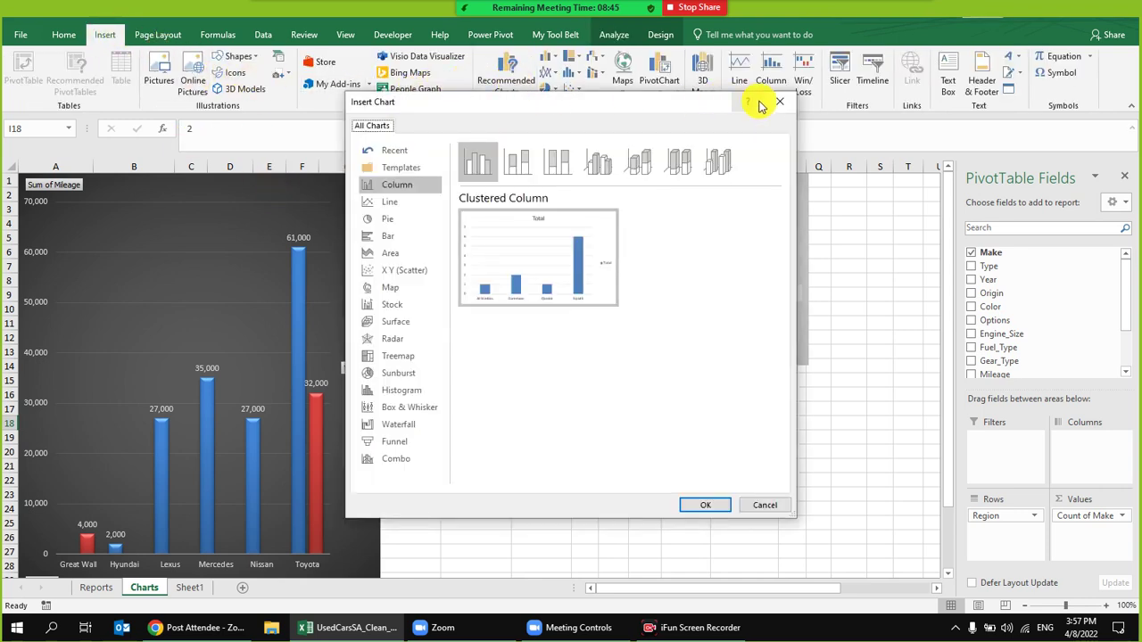
key("Escape")
left_click(549, 96)
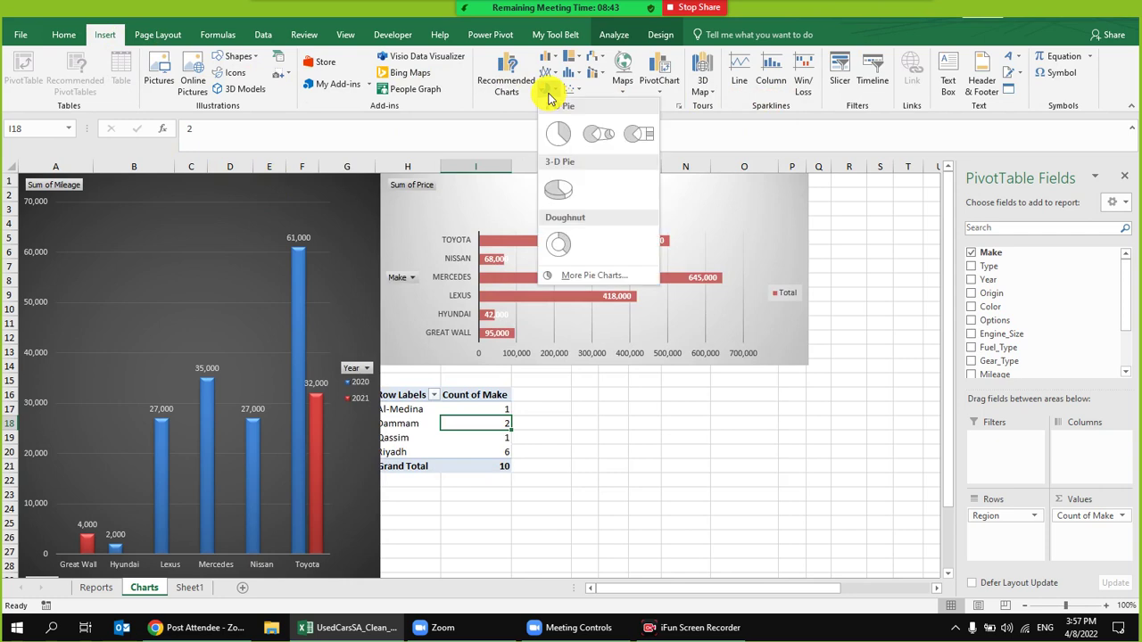
left_click(555, 145)
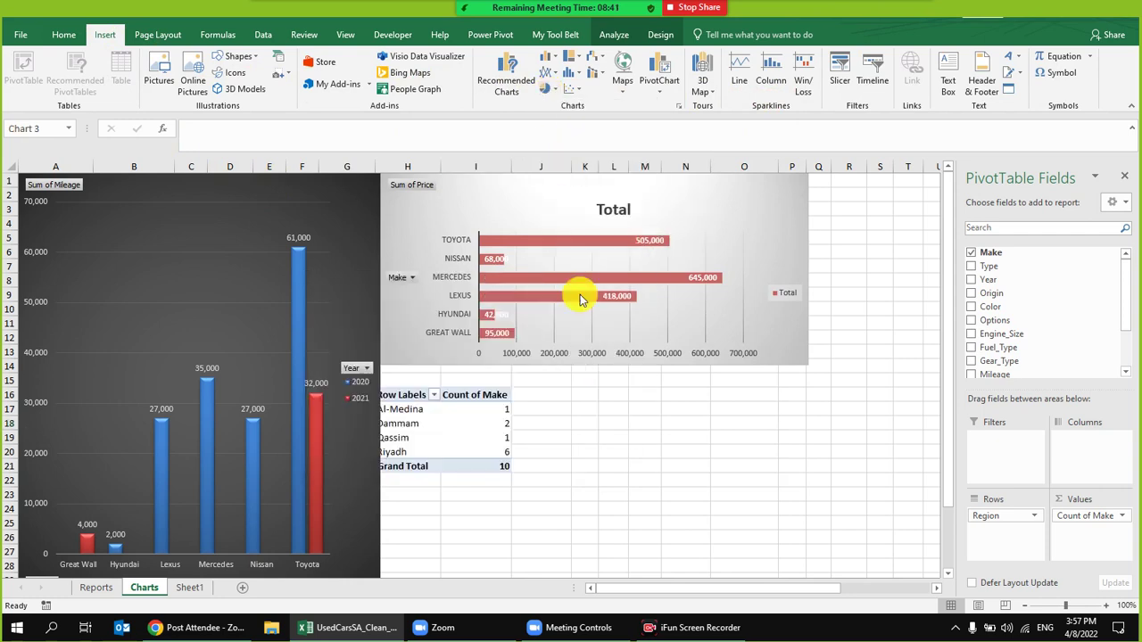
- Place the region pie chart directly below the price chart, matching its width and the mileage chart's bottom edge
left_click_drag(541, 306, 613, 395)
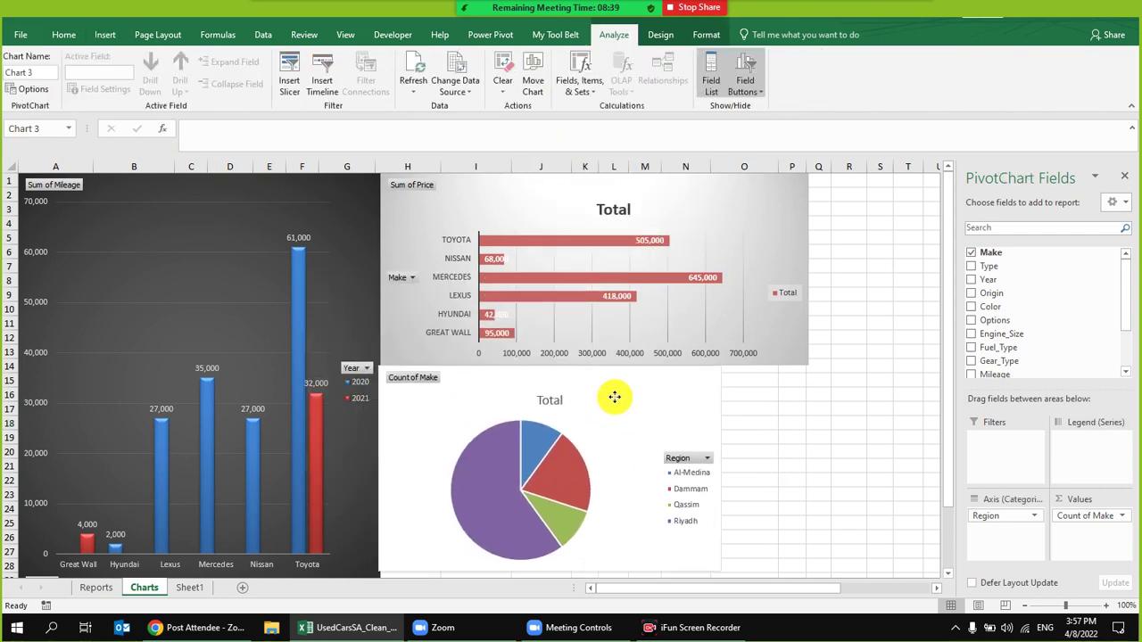
scroll(791, 306, "down", 2)
left_click_drag(723, 386, 807, 384)
left_click_drag(593, 486, 590, 510)
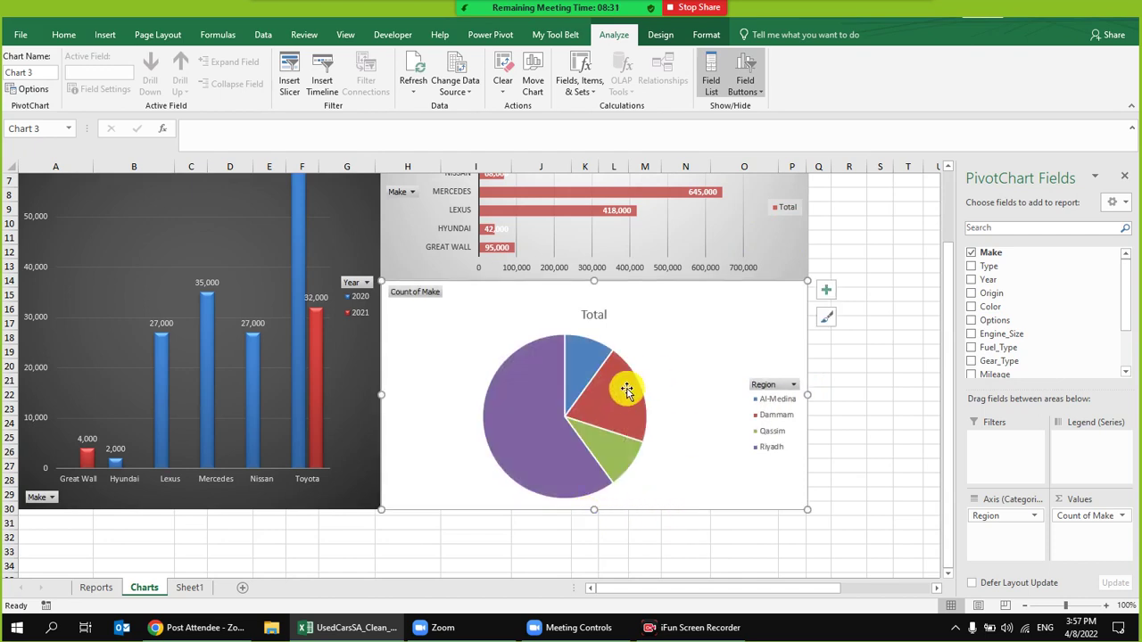
- Try chart styles on the region pie chart, including Style 10 and the white style with percentage labels
left_click(660, 34)
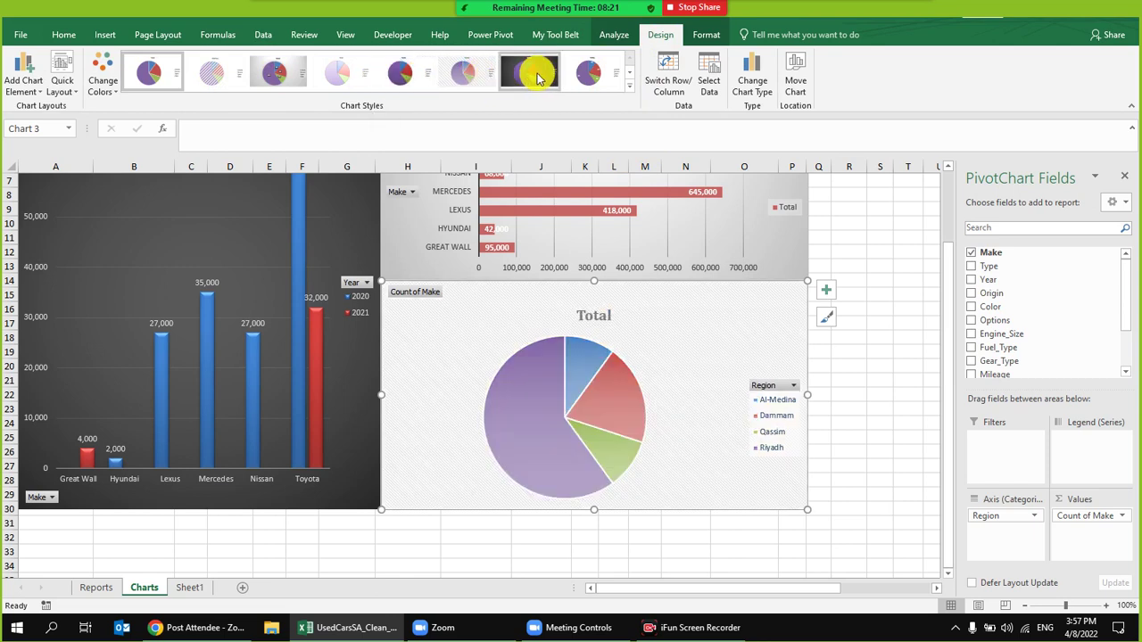
left_click(628, 88)
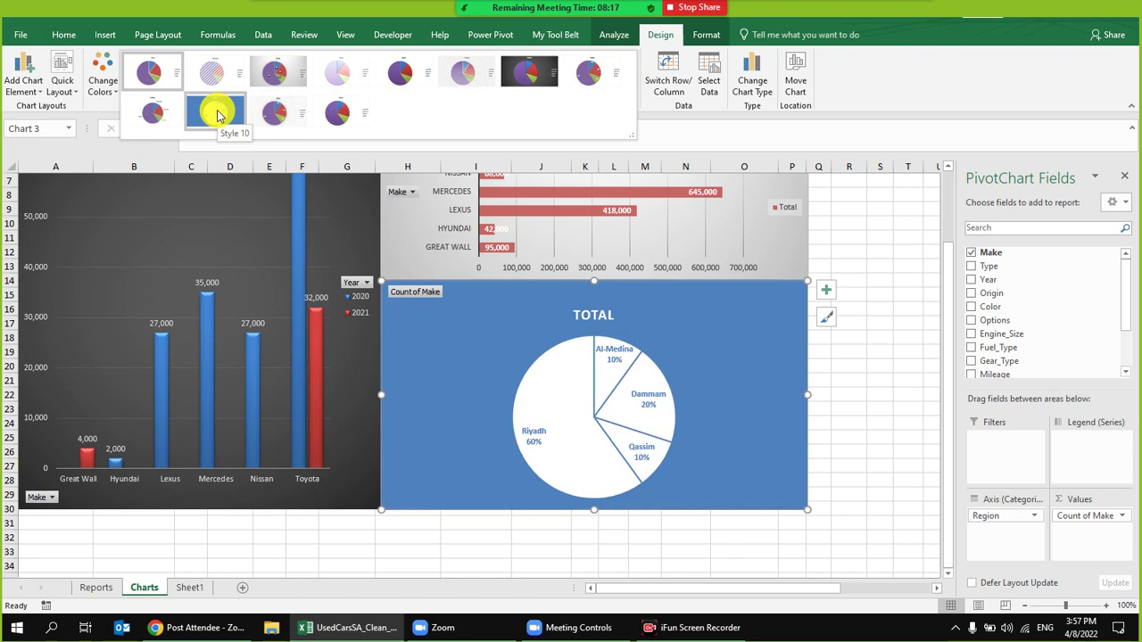
left_click(217, 113)
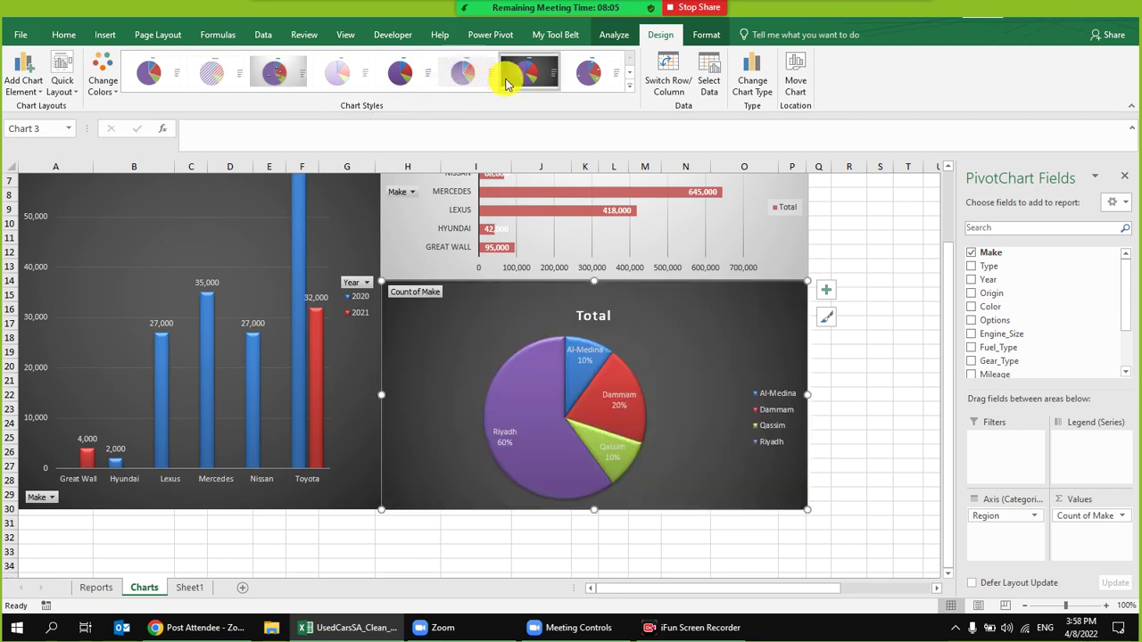
left_click(582, 73)
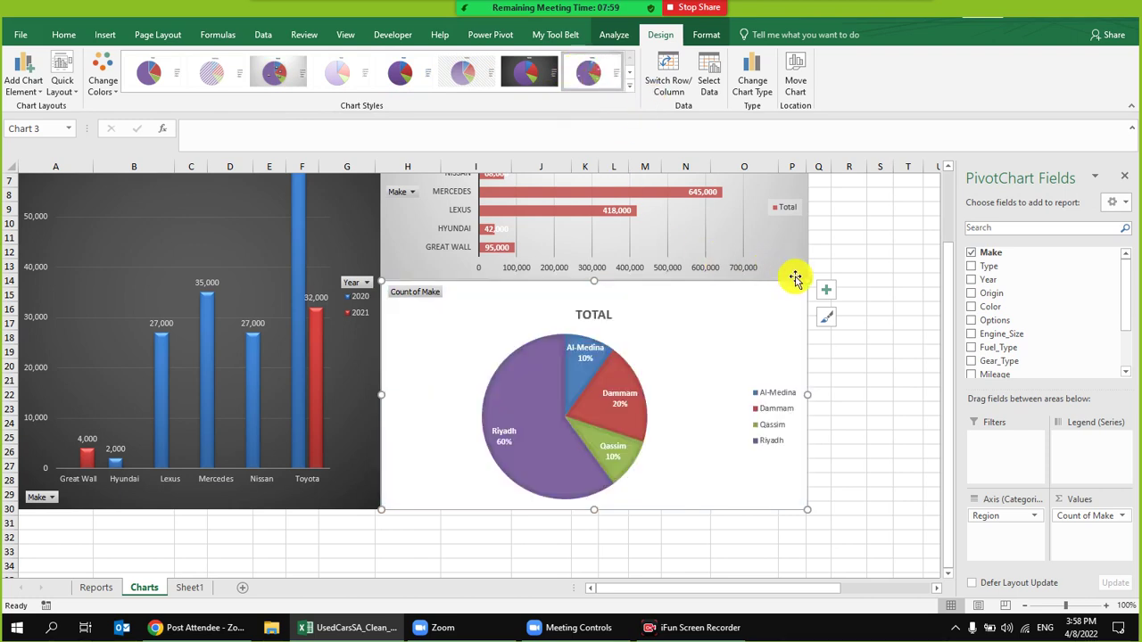
- Apply the dark chart style with category and percentage labels to the region pie chart
left_click(881, 352)
scroll(676, 395, "up", 2)
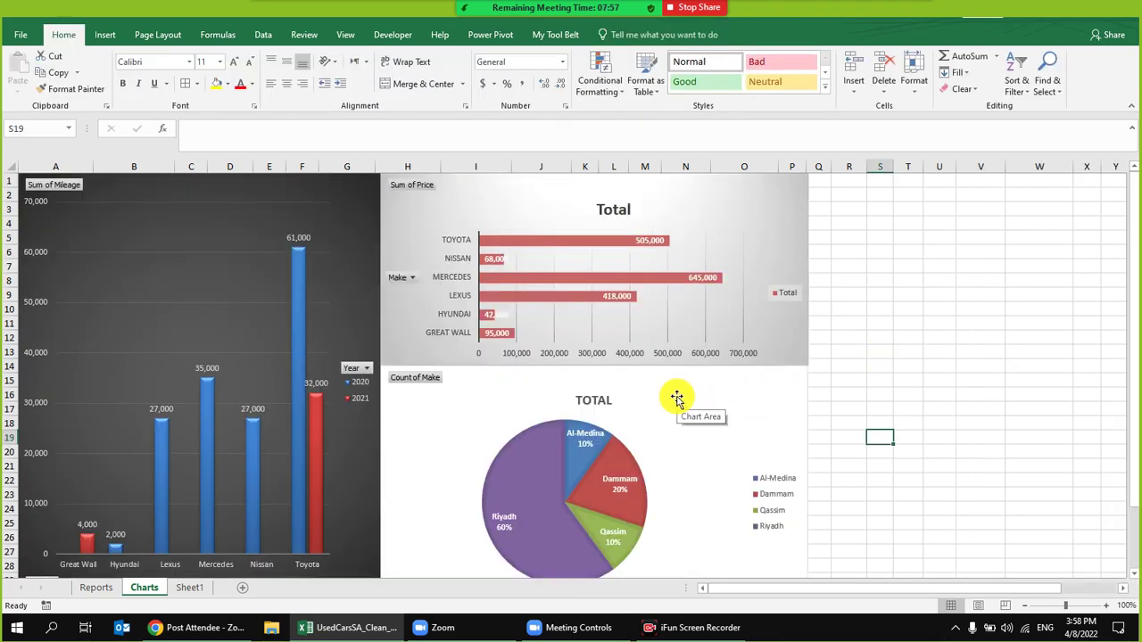
left_click(1024, 606)
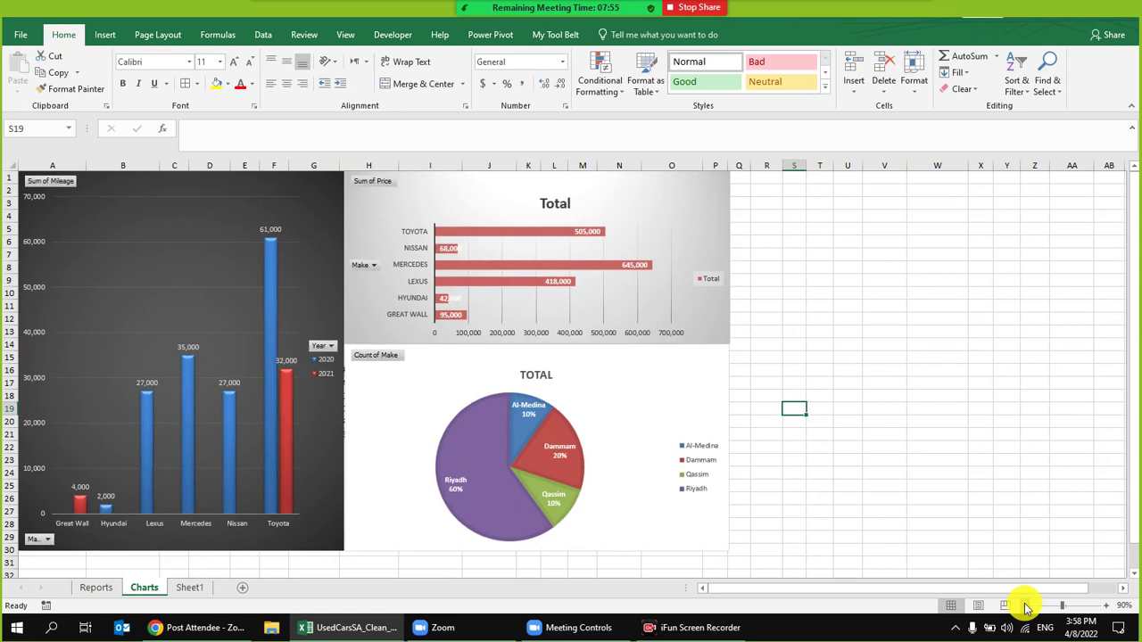
left_click(707, 366)
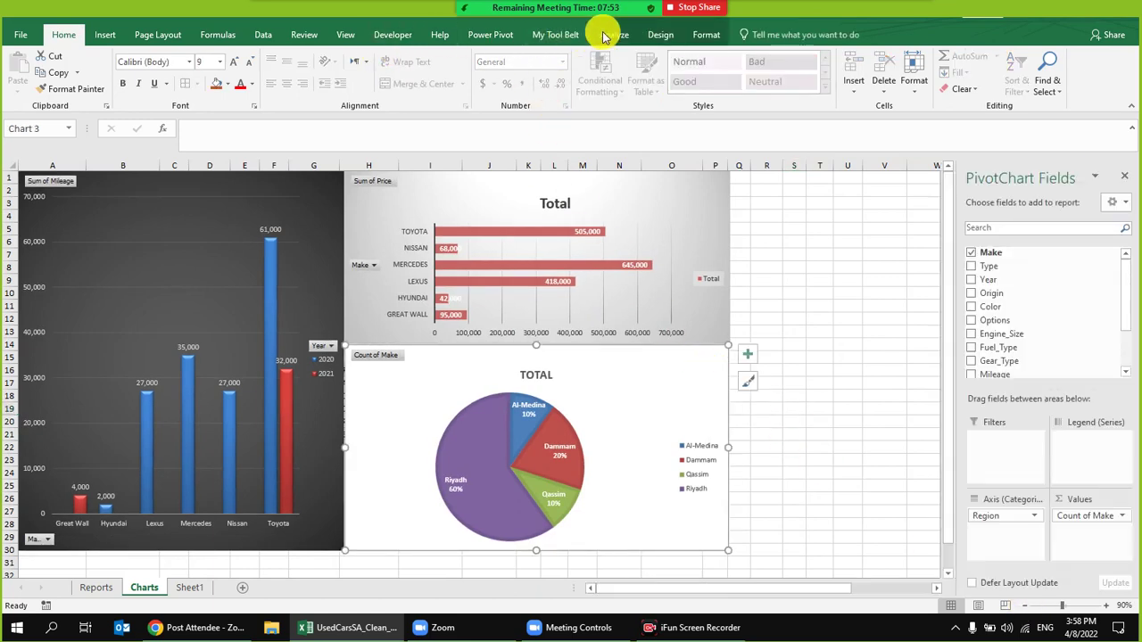
left_click(660, 34)
left_click(630, 87)
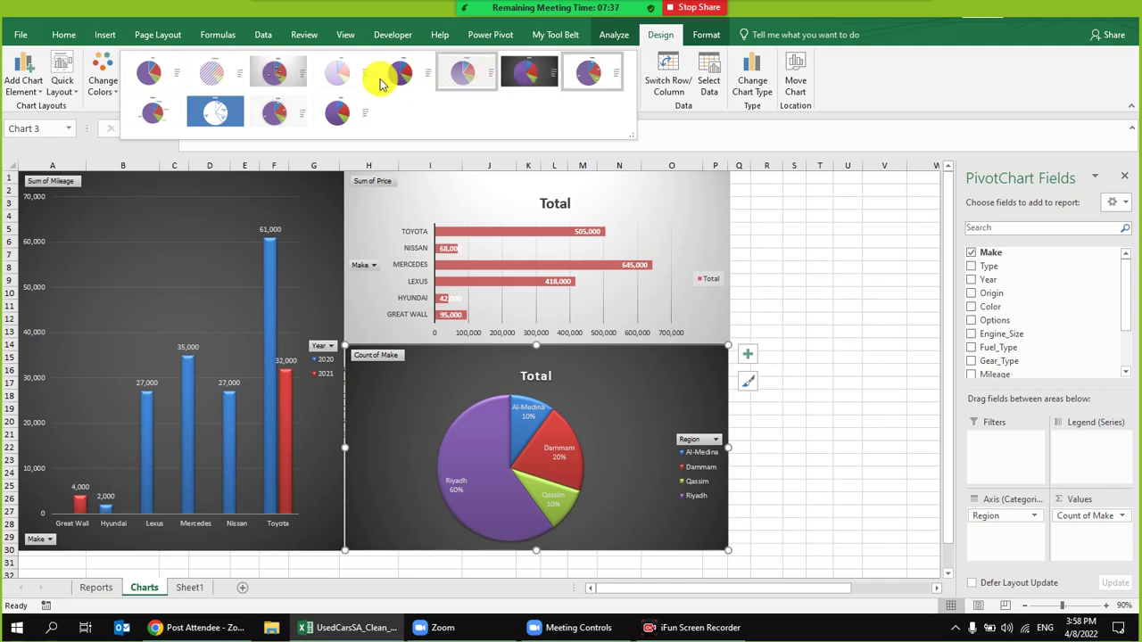
left_click(527, 71)
- Give the pie chart's area a solid fill and open the full colour picker for it
double_click(622, 373)
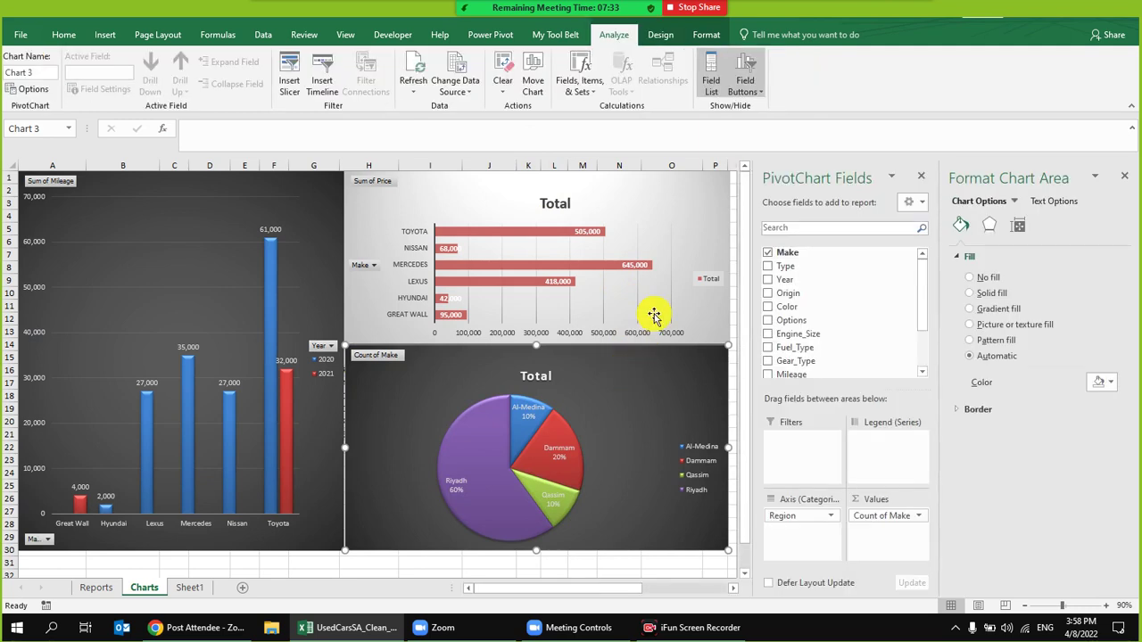
left_click(994, 281)
left_click(990, 295)
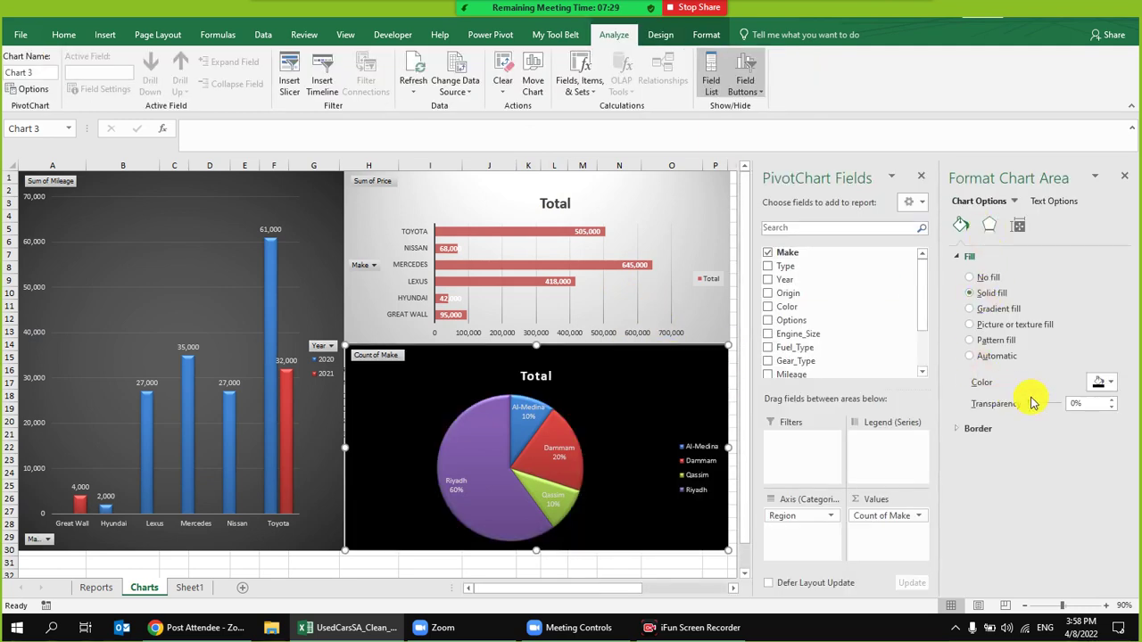
left_click(1102, 384)
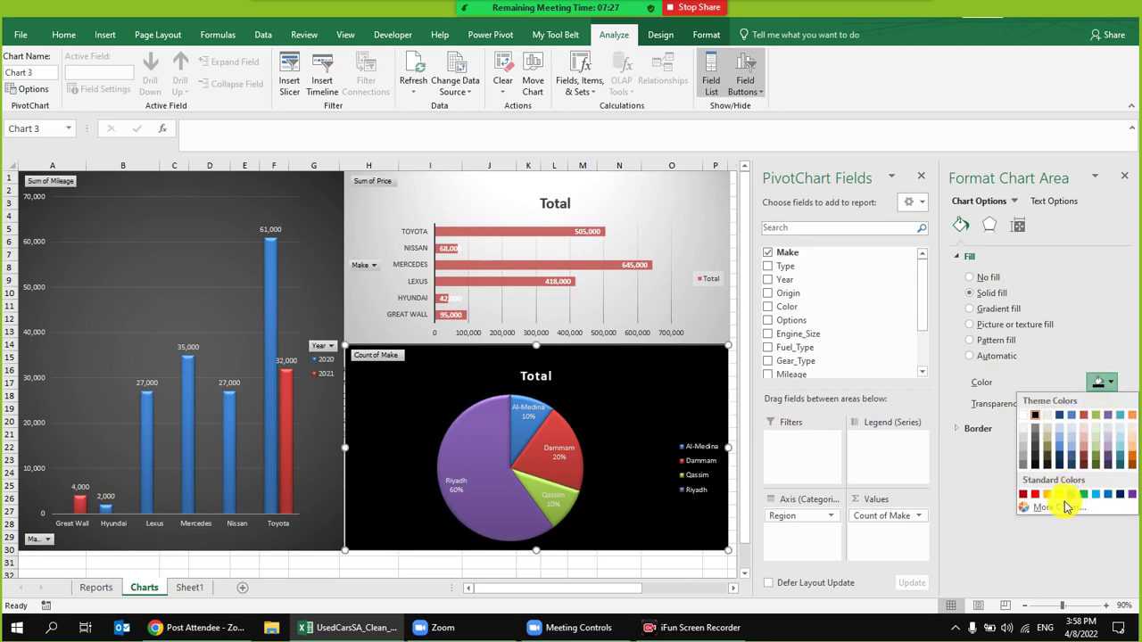
left_click(1059, 506)
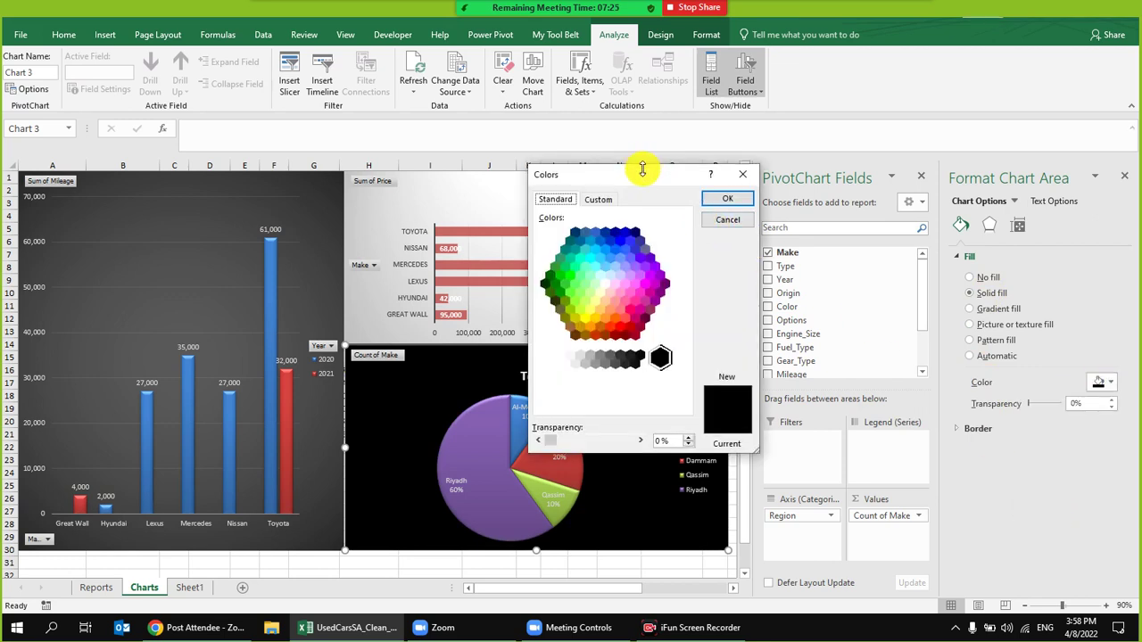
- Try a custom blue fill colour, RGB 56, 94, 232, for the pie chart's area
left_click_drag(643, 171, 898, 115)
left_click(854, 144)
left_click(868, 222)
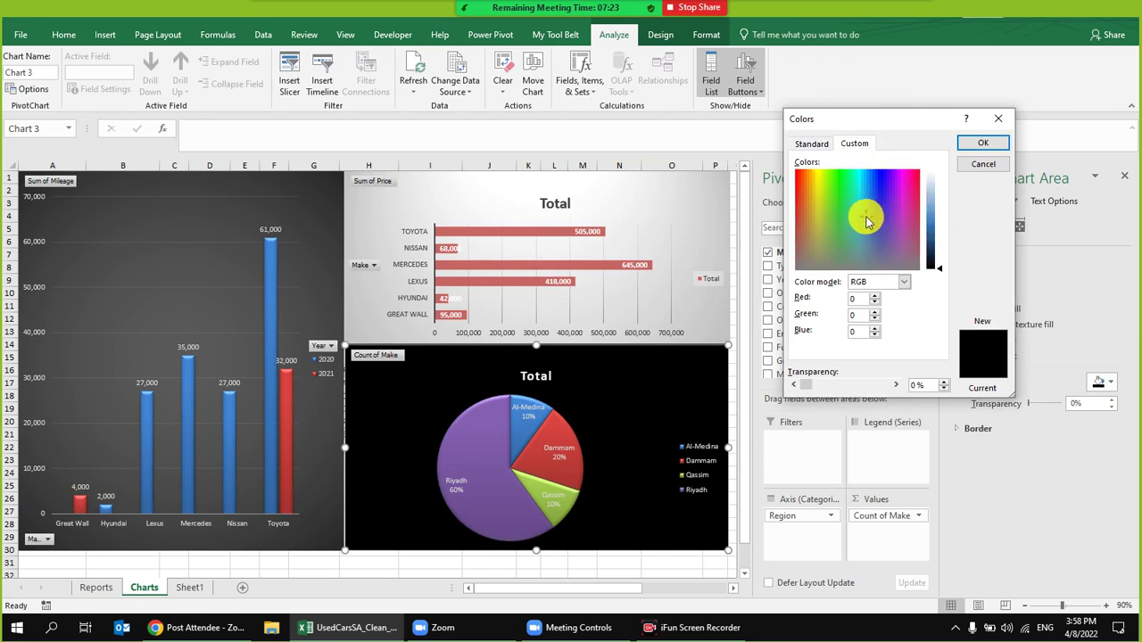
left_click_drag(872, 232, 874, 189)
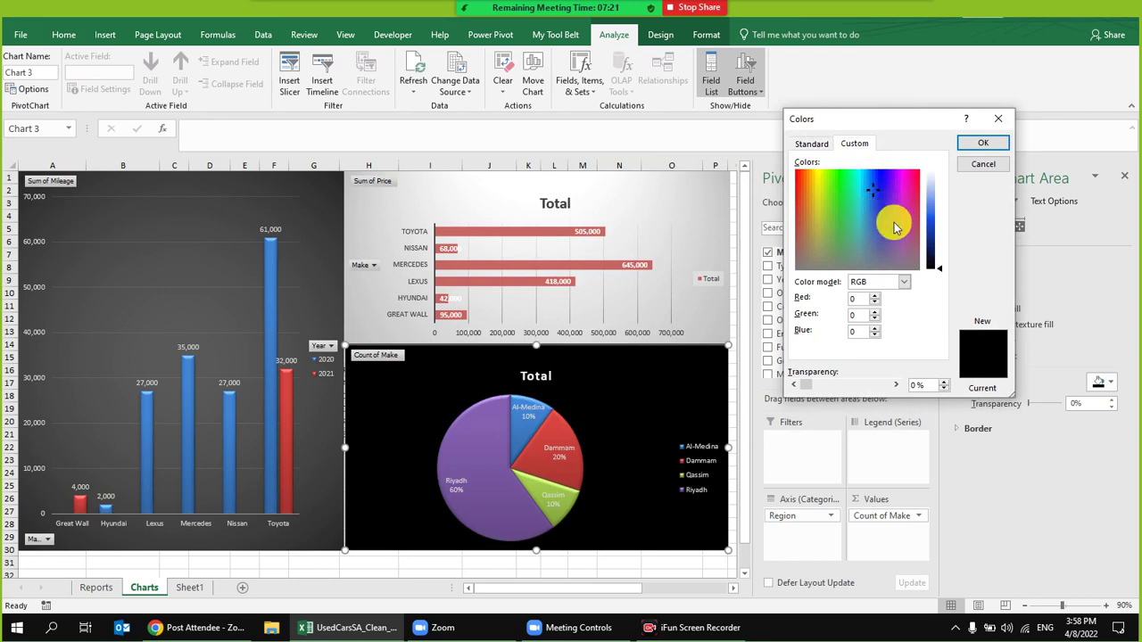
left_click(938, 239)
left_click_drag(938, 237, 928, 209)
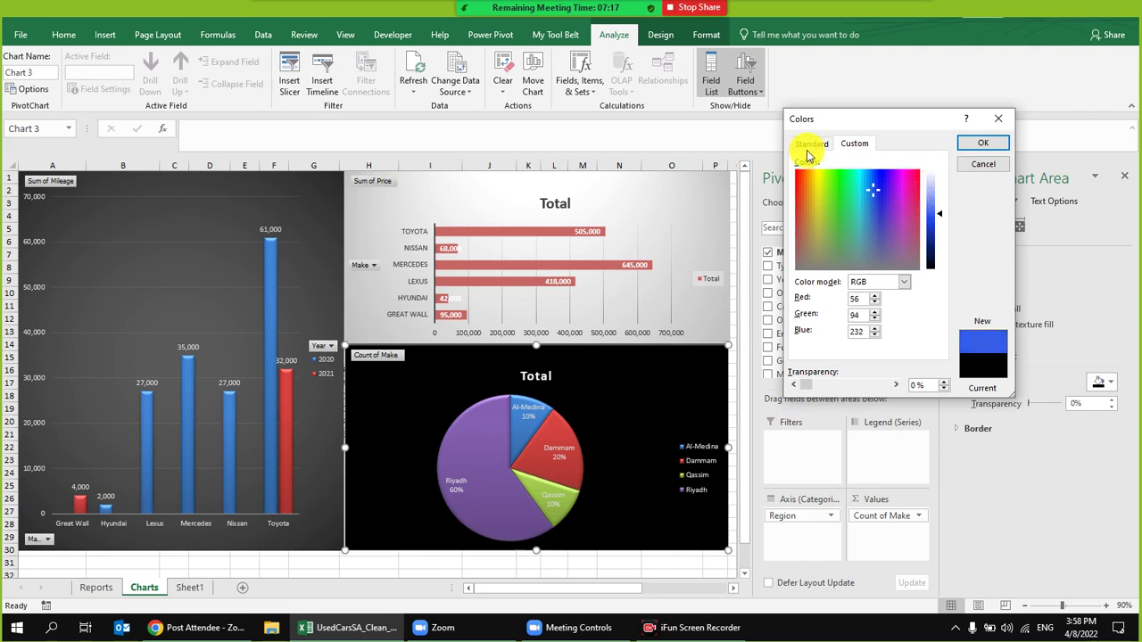
- Choose a pink from the standard colours as the chart area's solid fill colour
left_click(812, 144)
left_click(875, 220)
left_click(884, 243)
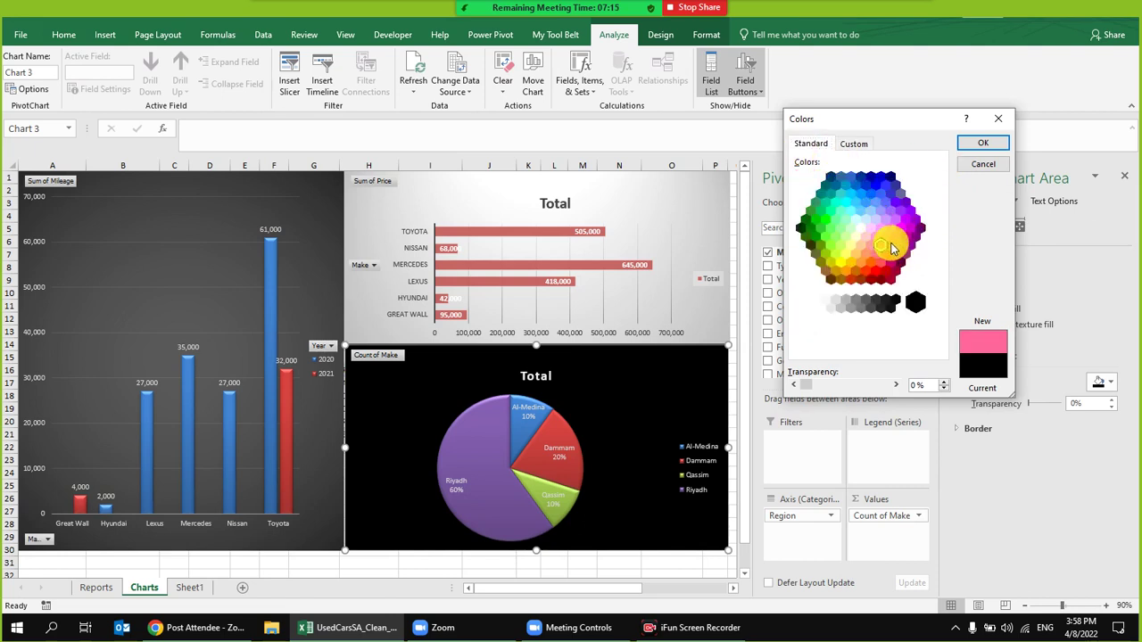
left_click(977, 145)
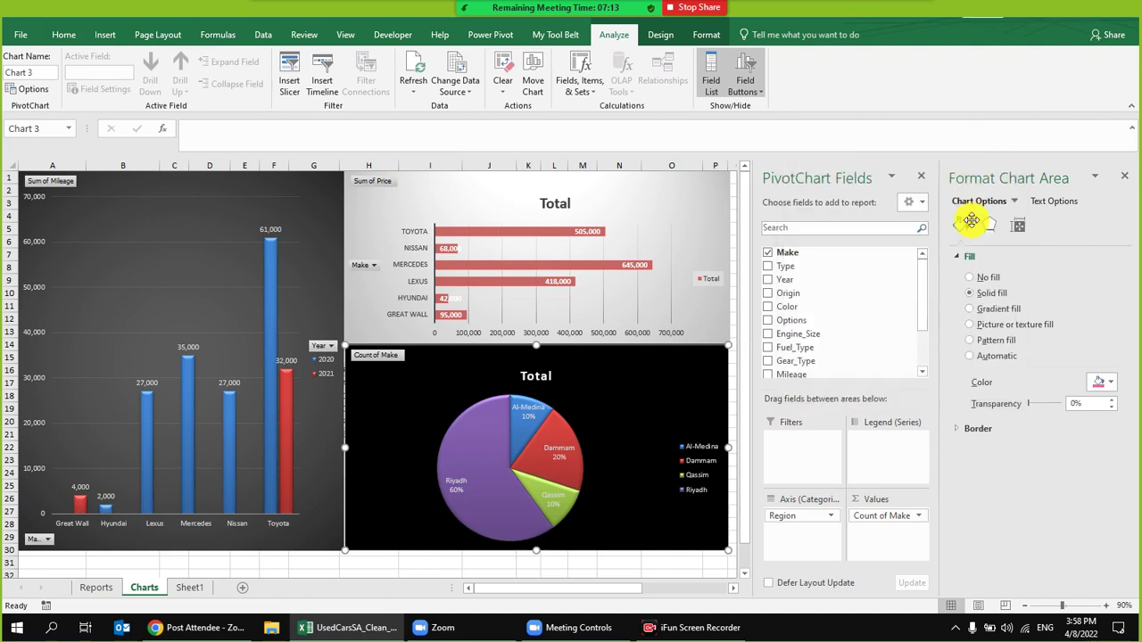
- Switch the pie chart's background to a gradient fill and shift its middle stops, placing one at 27%
left_click(971, 309)
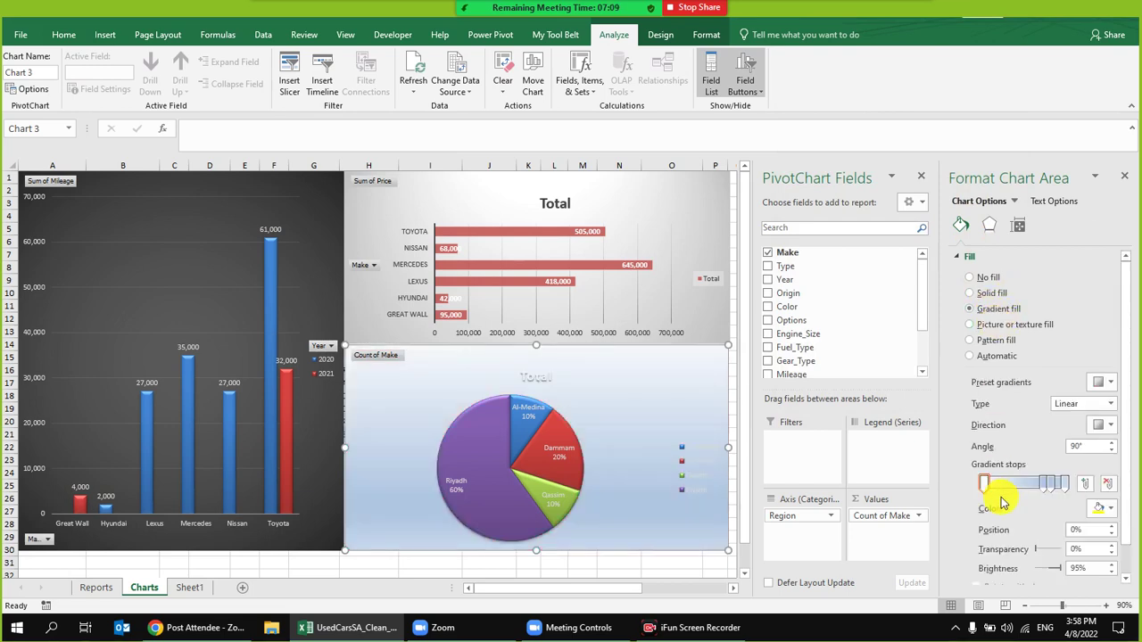
left_click(1046, 489)
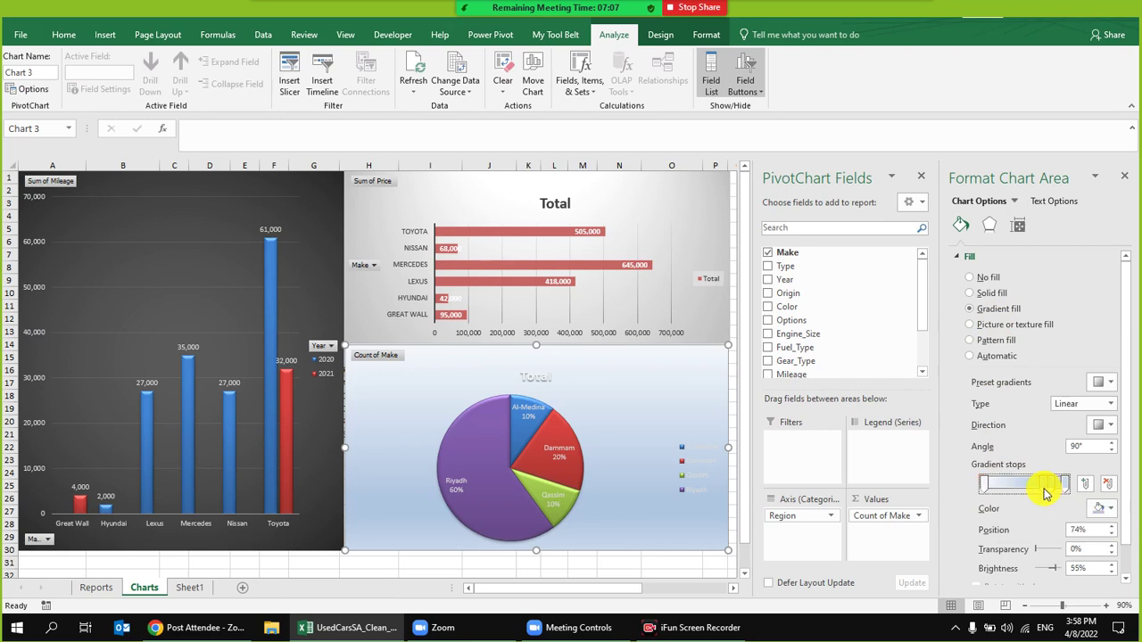
mouse_move(1024, 488)
left_mouse_down()
mouse_move(1038, 494)
mouse_move(1012, 498)
left_mouse_up()
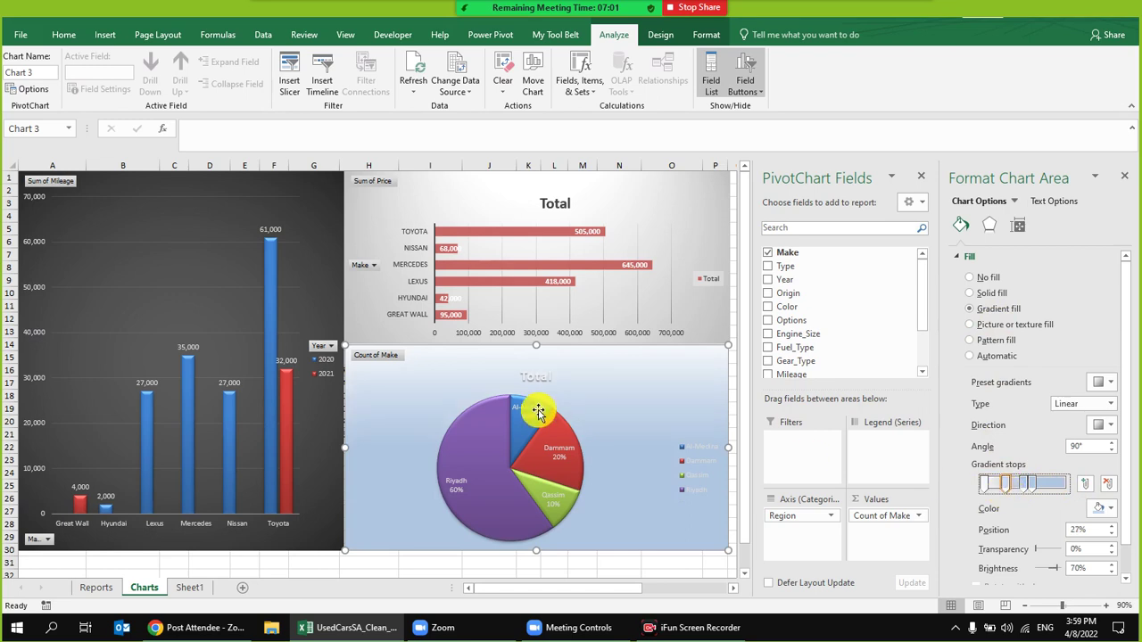
left_click(544, 377)
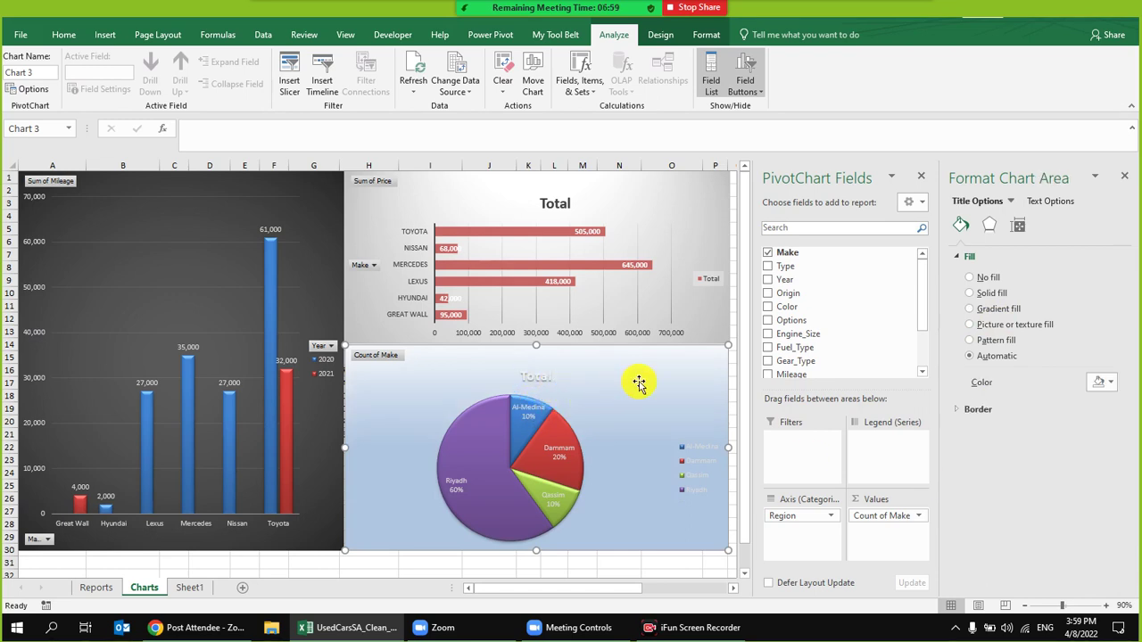
left_click(641, 387)
- Give the pie chart's legend a solid pink fill
left_click(689, 452)
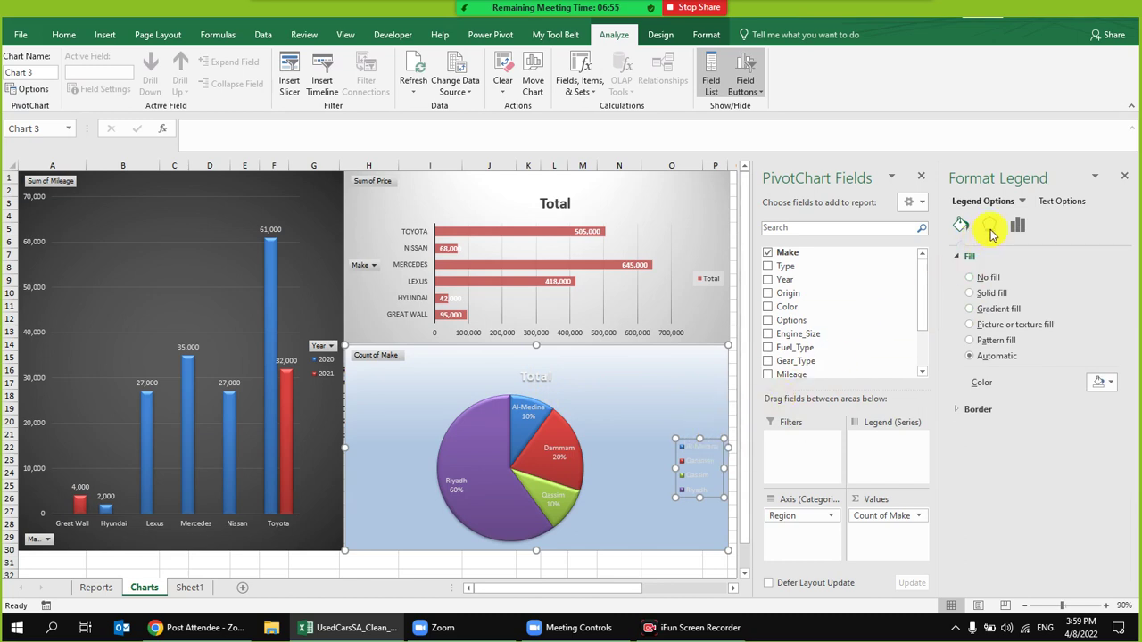
left_click(990, 228)
left_click(960, 227)
left_click(985, 295)
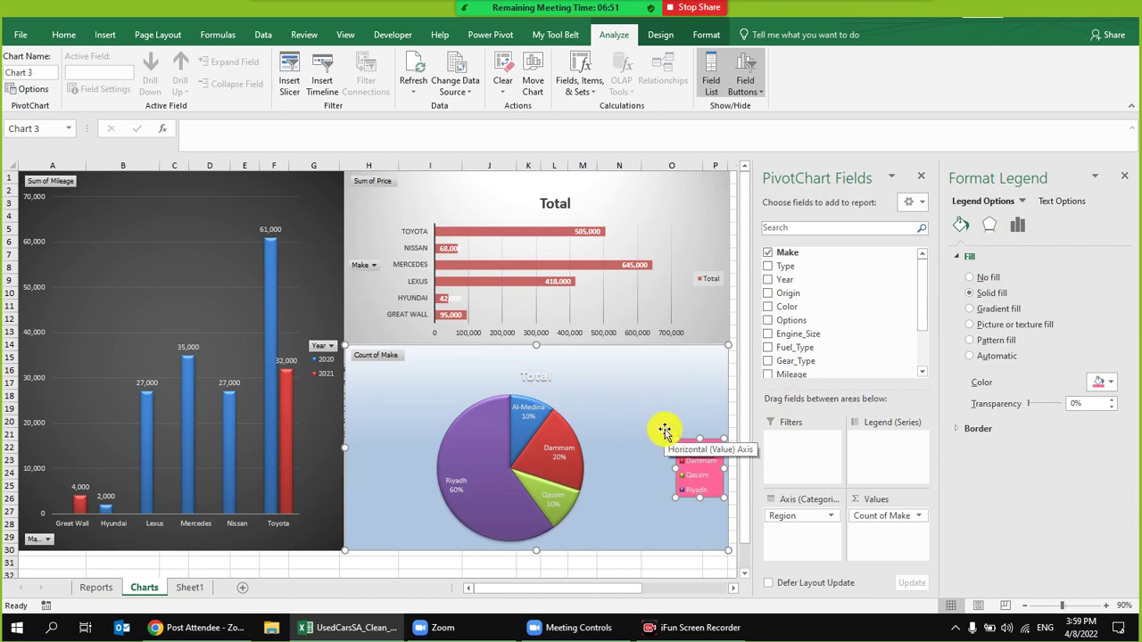
- Give the pie chart's title a solid black fill, leaving the chart deselected
left_click(544, 377)
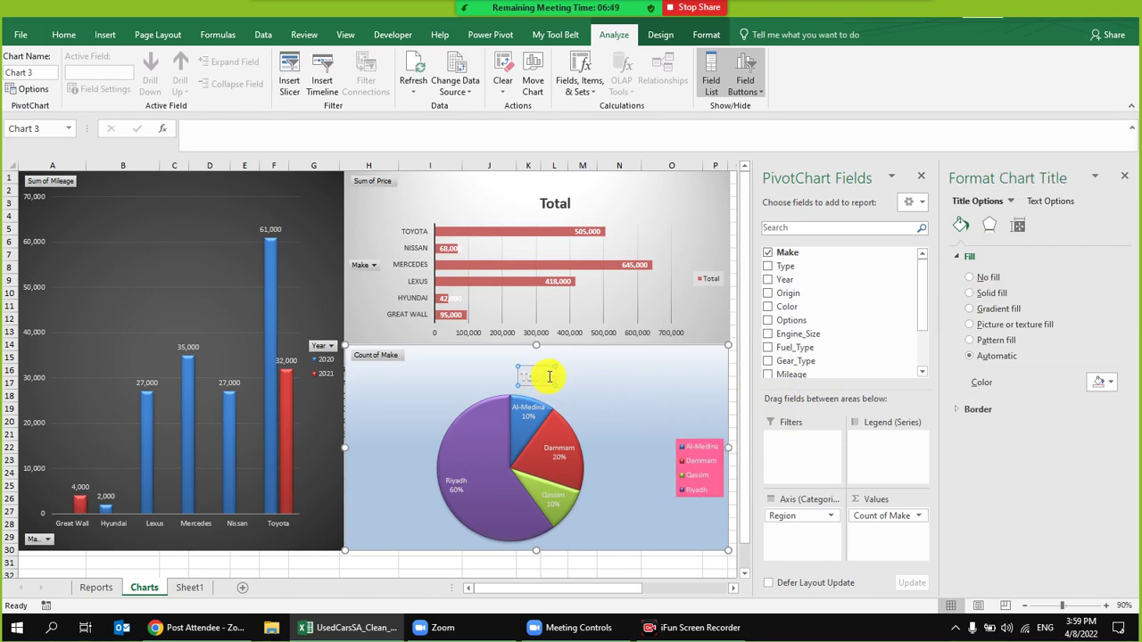
left_click(991, 294)
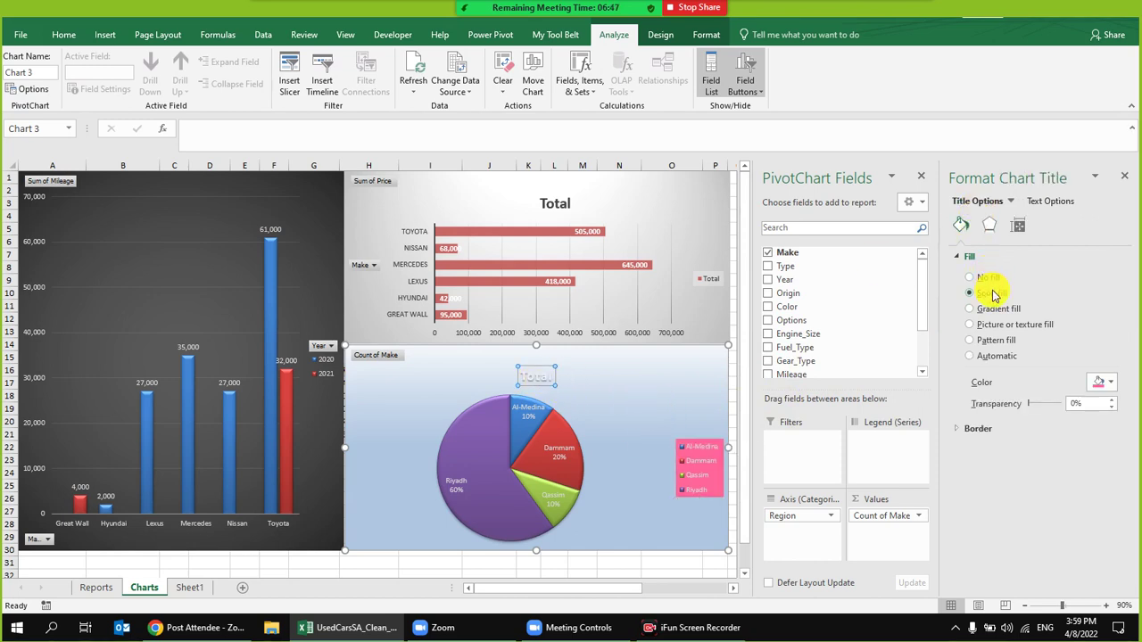
left_click(1103, 382)
left_click(1035, 462)
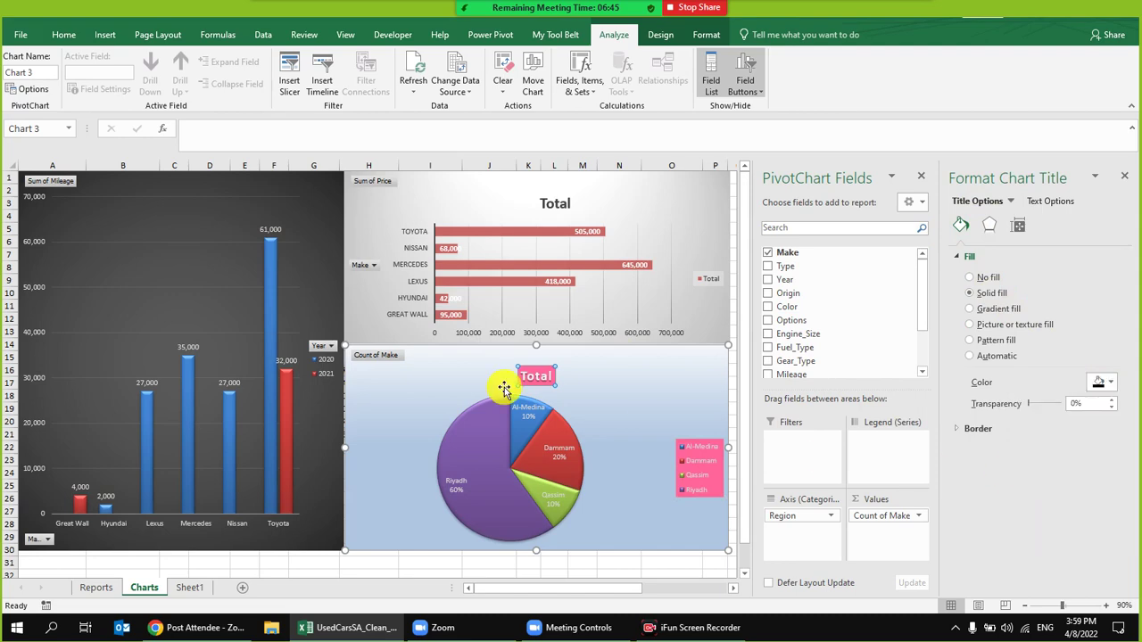
left_click(614, 497)
left_click(635, 571)
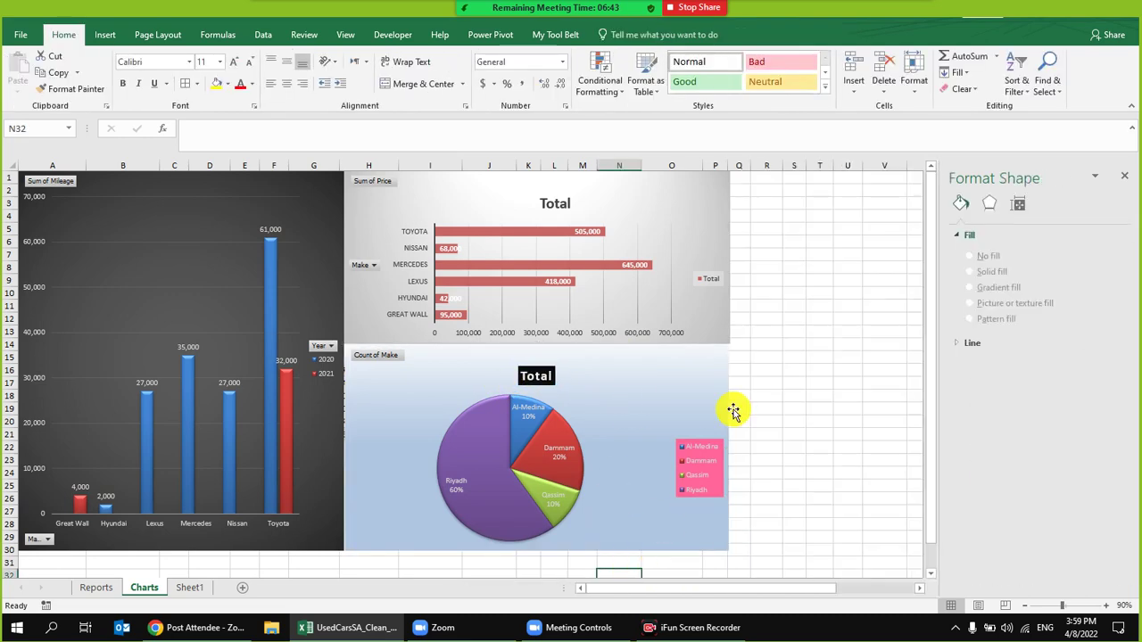
- Increase the font size of the pie chart's data labels to 11
left_click(567, 451)
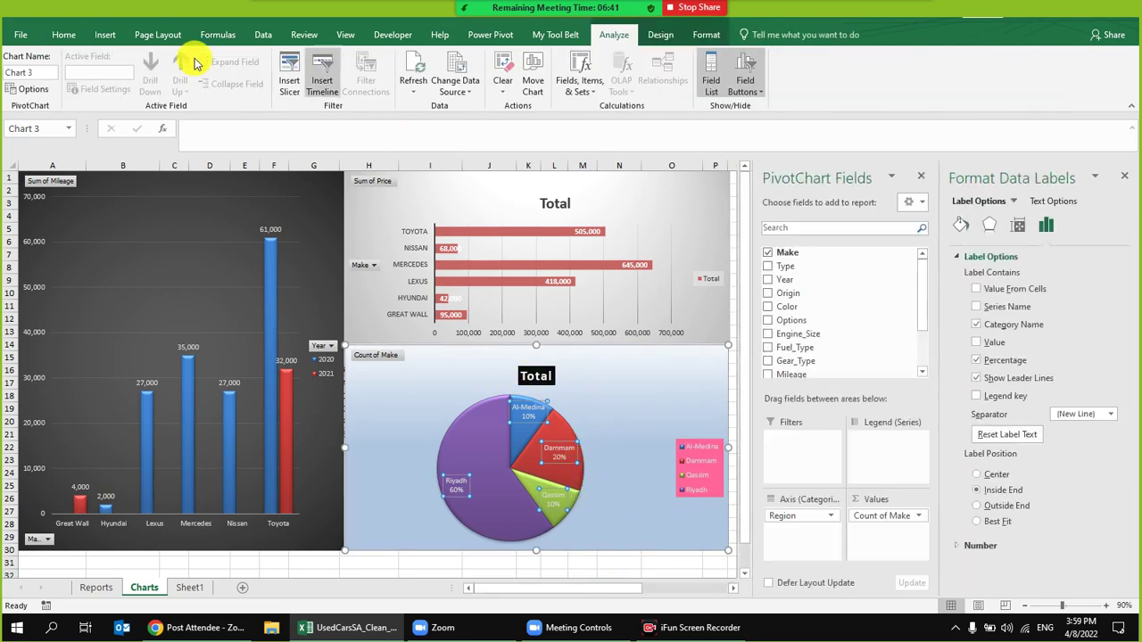
left_click(66, 33)
left_click(235, 62)
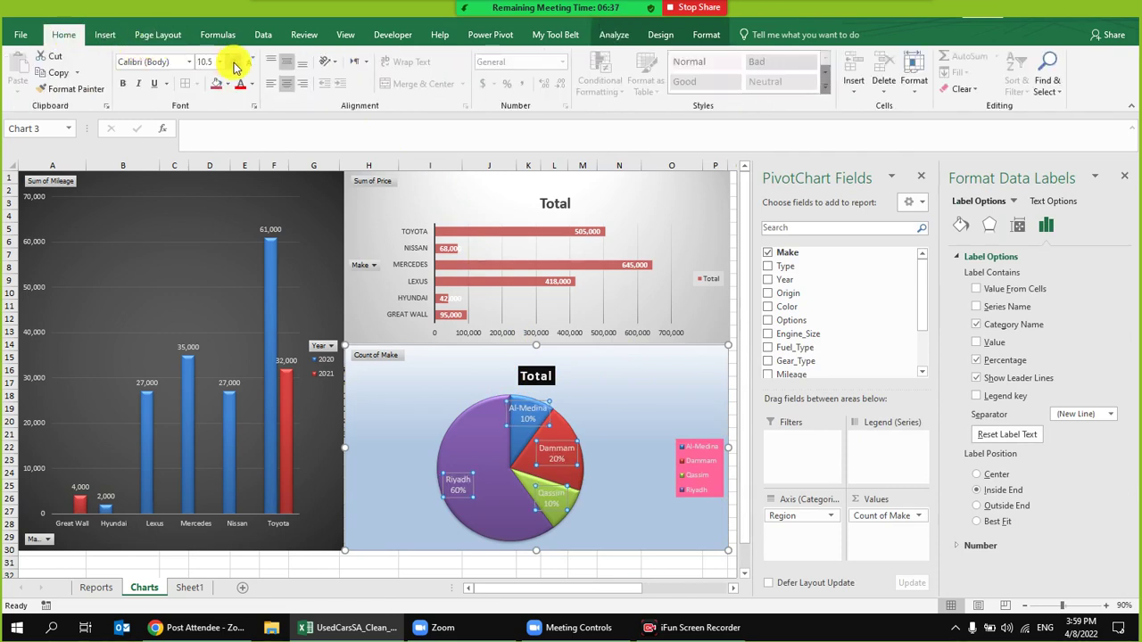
- Enlarge the pie's plot area and move the chart title up and sideways, clear of the pie
left_click(457, 421)
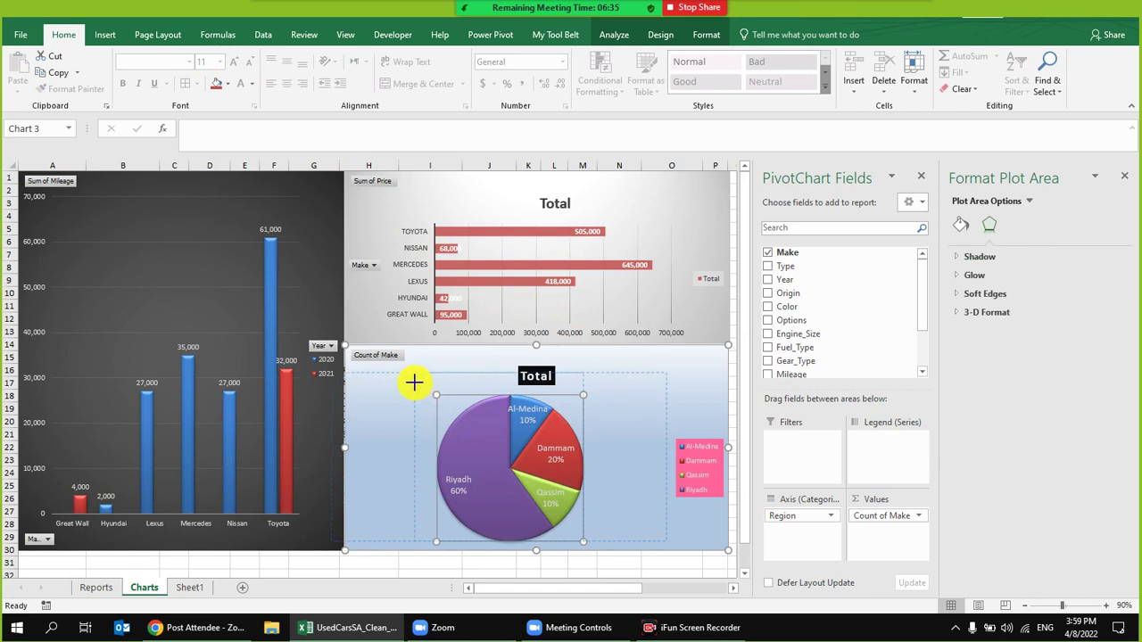
left_click_drag(412, 382, 413, 380)
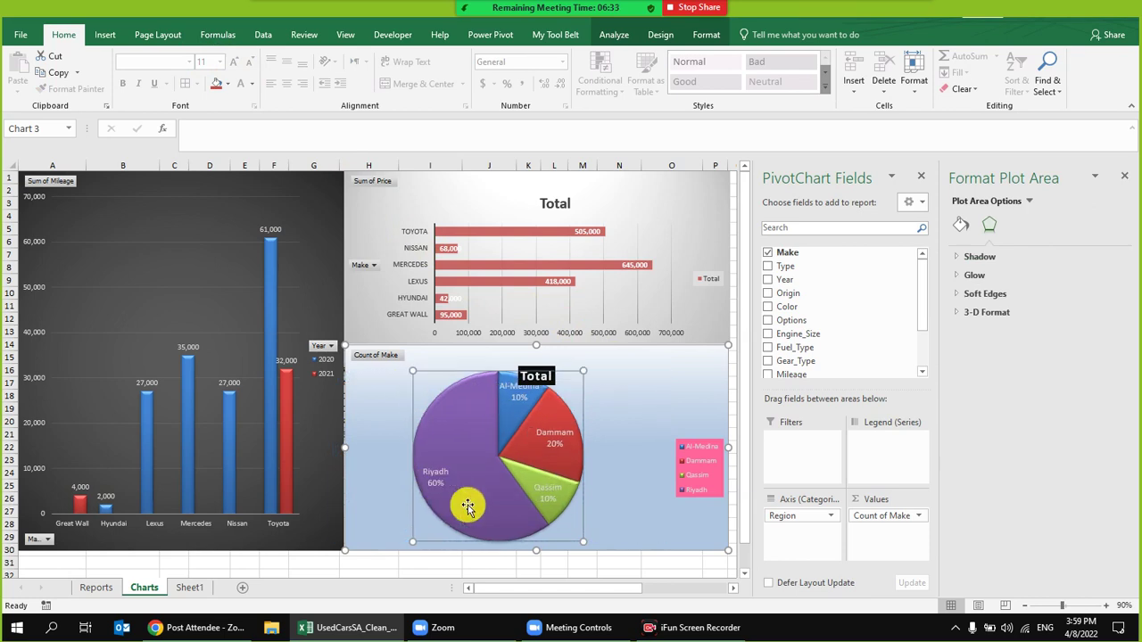
left_click(591, 363)
left_click(540, 375)
left_click_drag(579, 358, 598, 359)
left_click(630, 450)
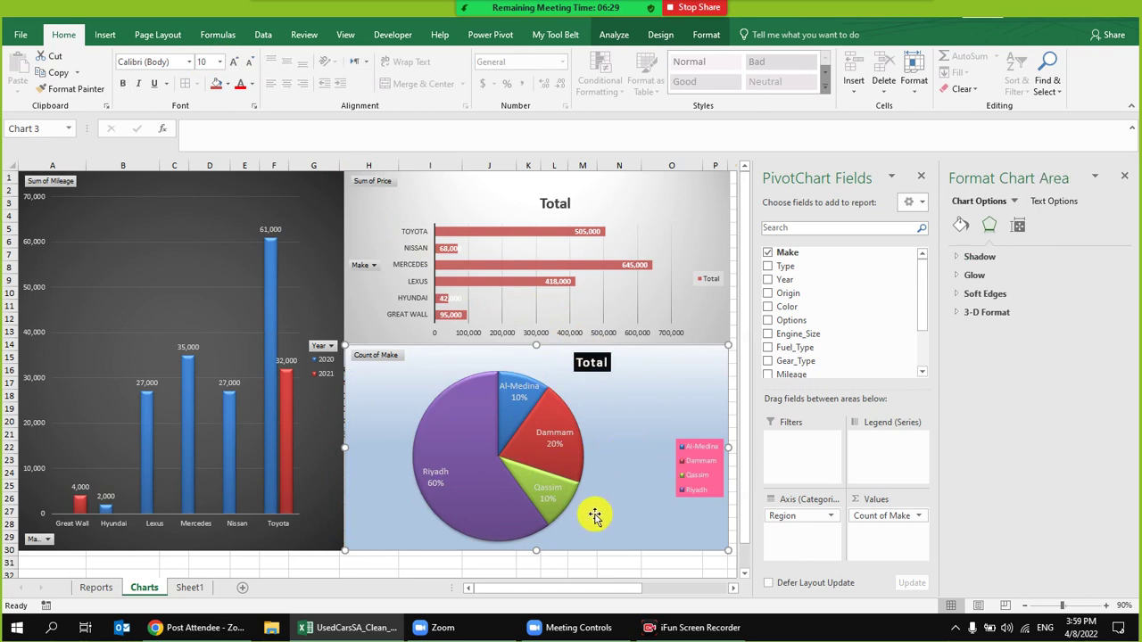
- Close the formatting pane and widen the pie chart slightly to line up with the bar chart above it
scroll(609, 451, "down", 1)
scroll(609, 452, "up", 1)
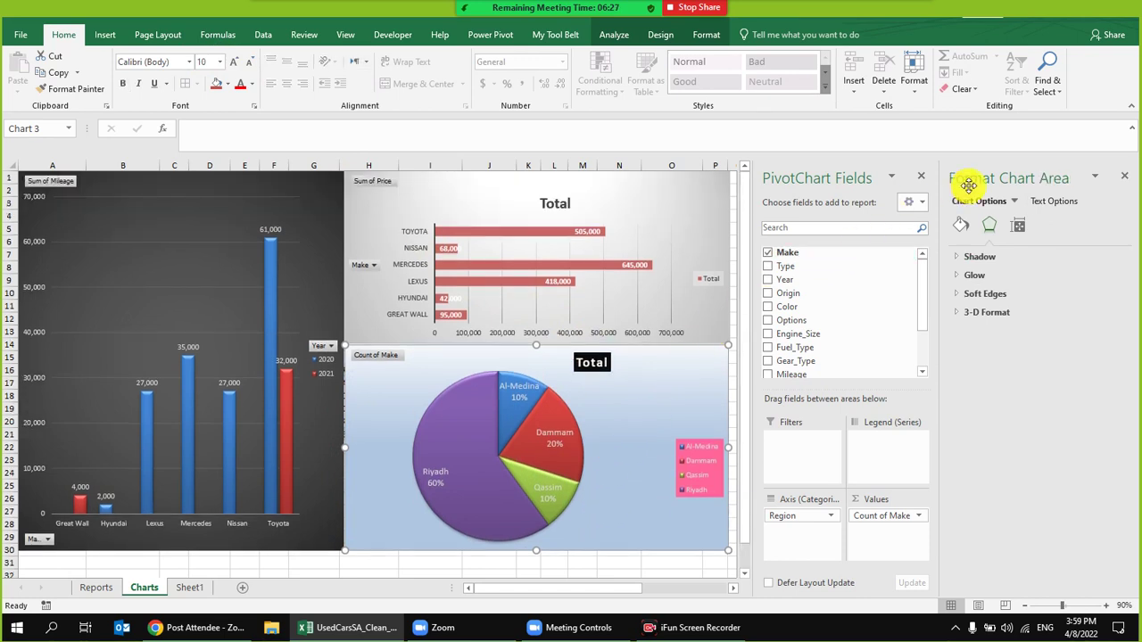
left_click(1125, 176)
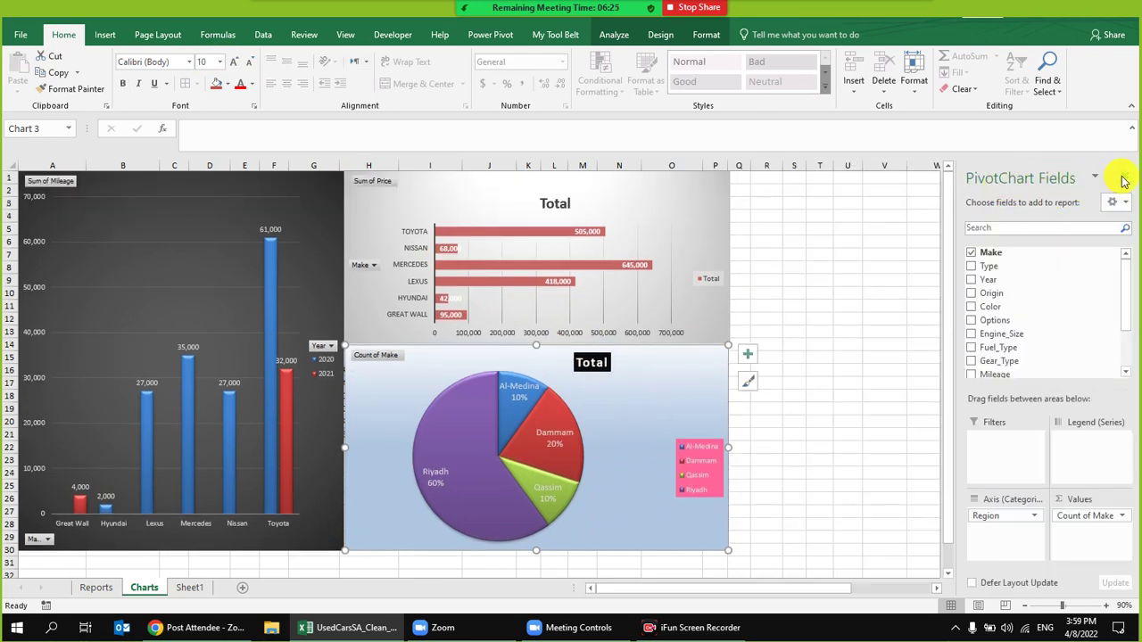
left_click(795, 254)
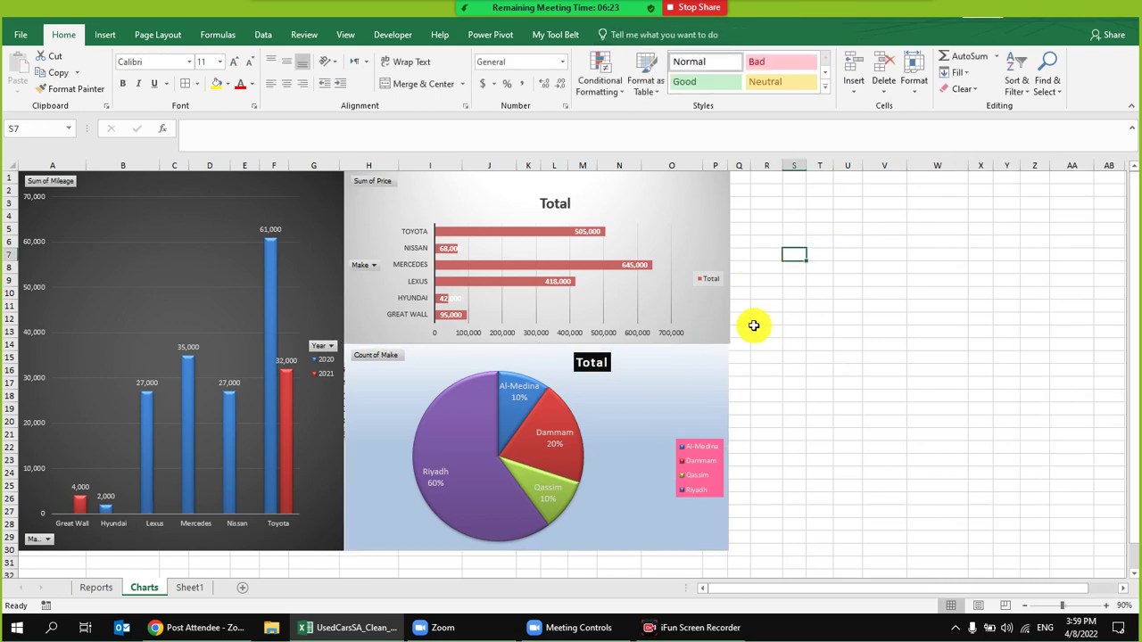
left_click(725, 357)
left_click_drag(724, 357, 724, 357)
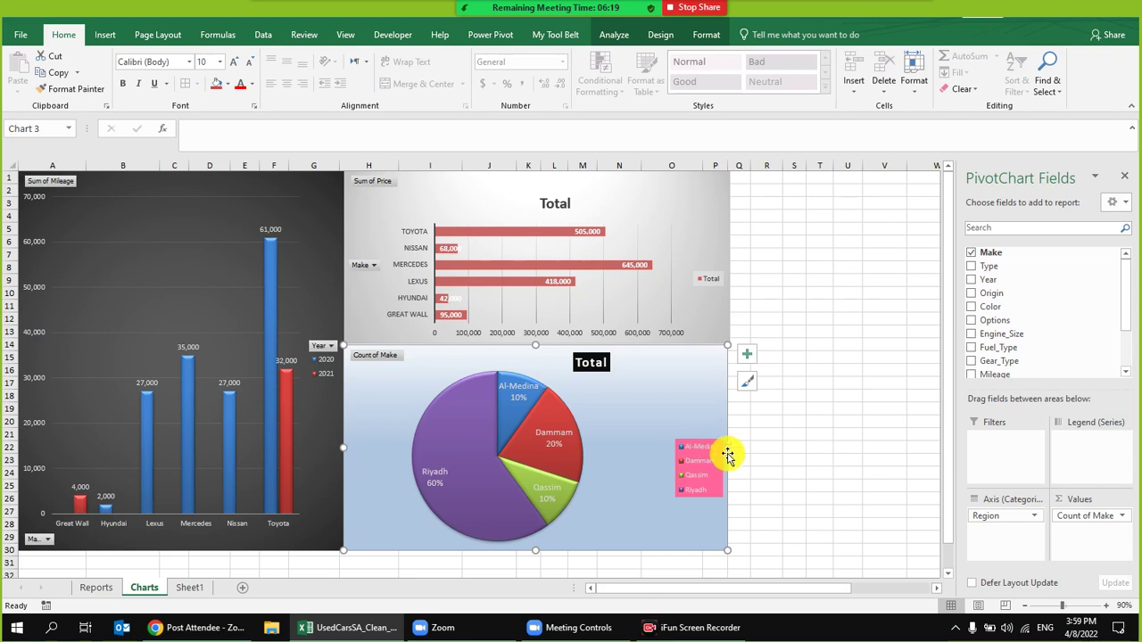
left_click_drag(726, 449, 733, 448)
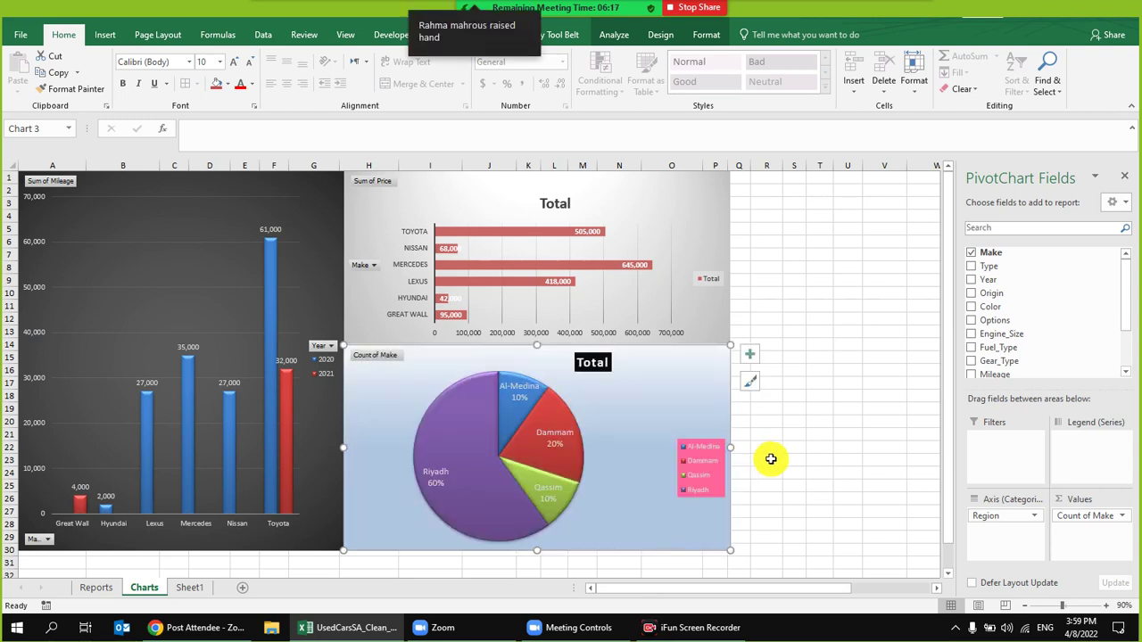
- Increase the font size of the pie chart's data labels to 12
left_click(768, 459)
left_click(565, 438)
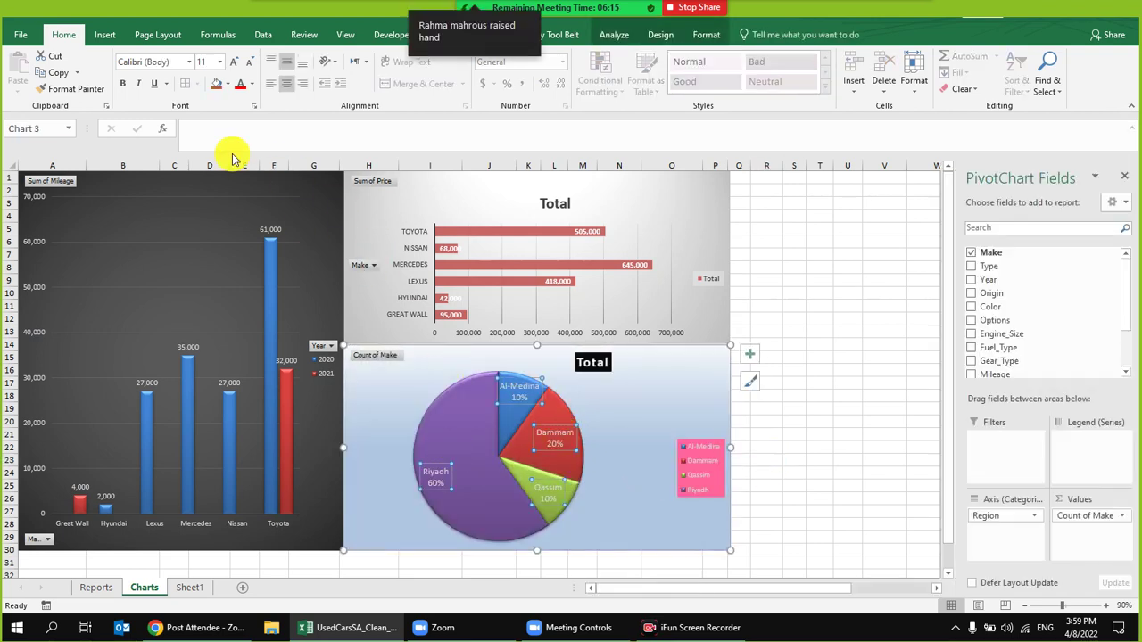
left_click(595, 404)
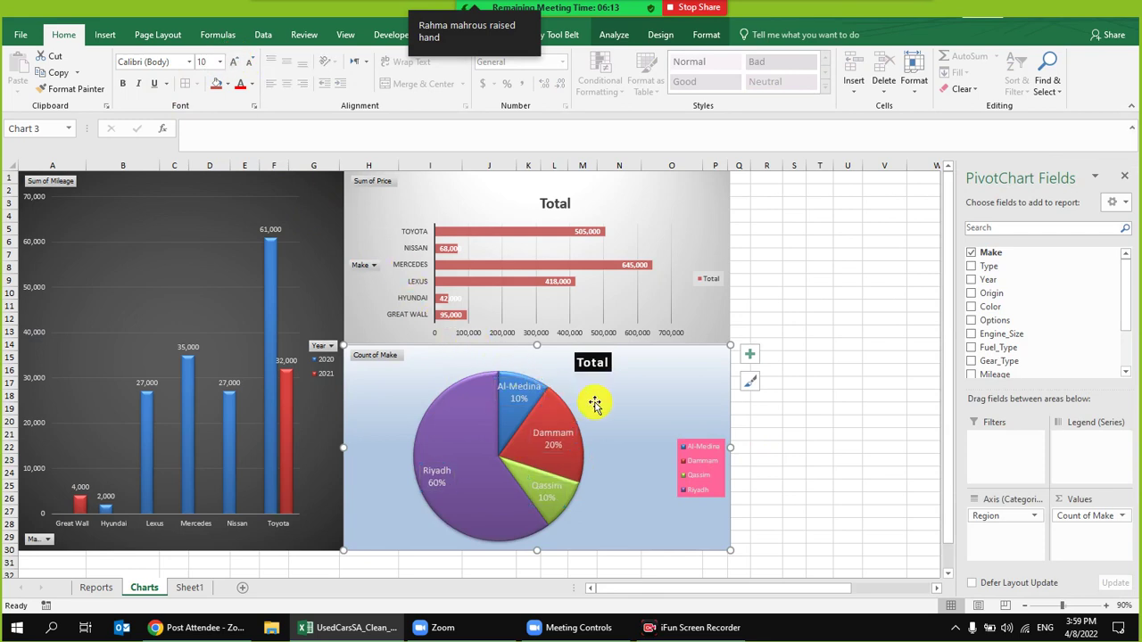
- Try a larger legend box on the pie chart and delete the legend altogether
left_click(693, 441)
left_click_drag(697, 418, 696, 399)
left_click_drag(679, 446, 654, 450)
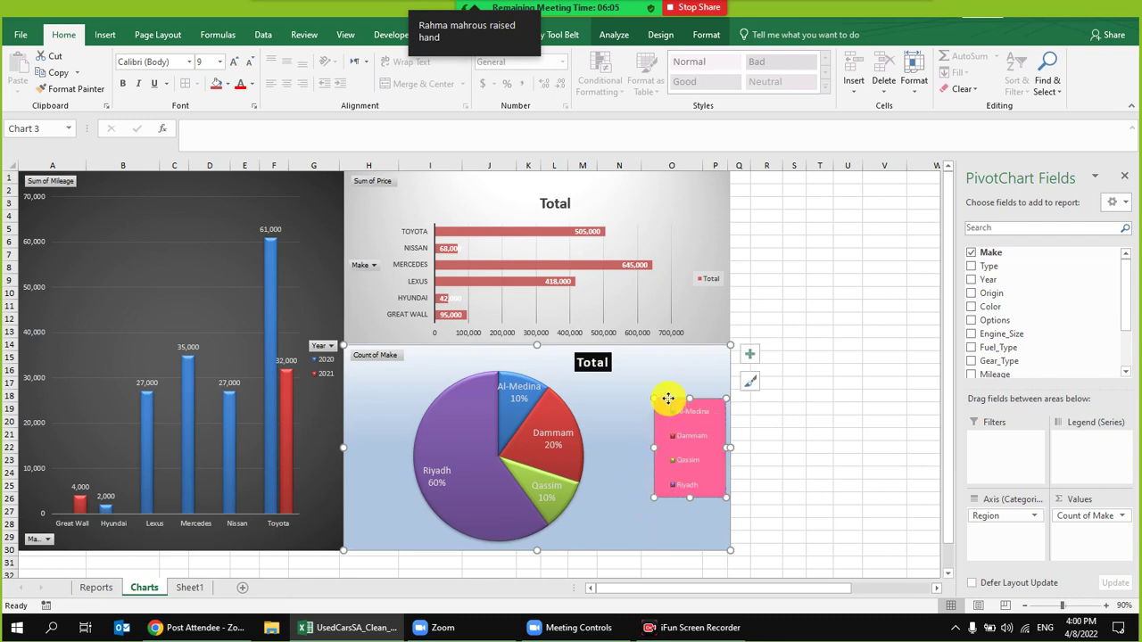
key("Delete")
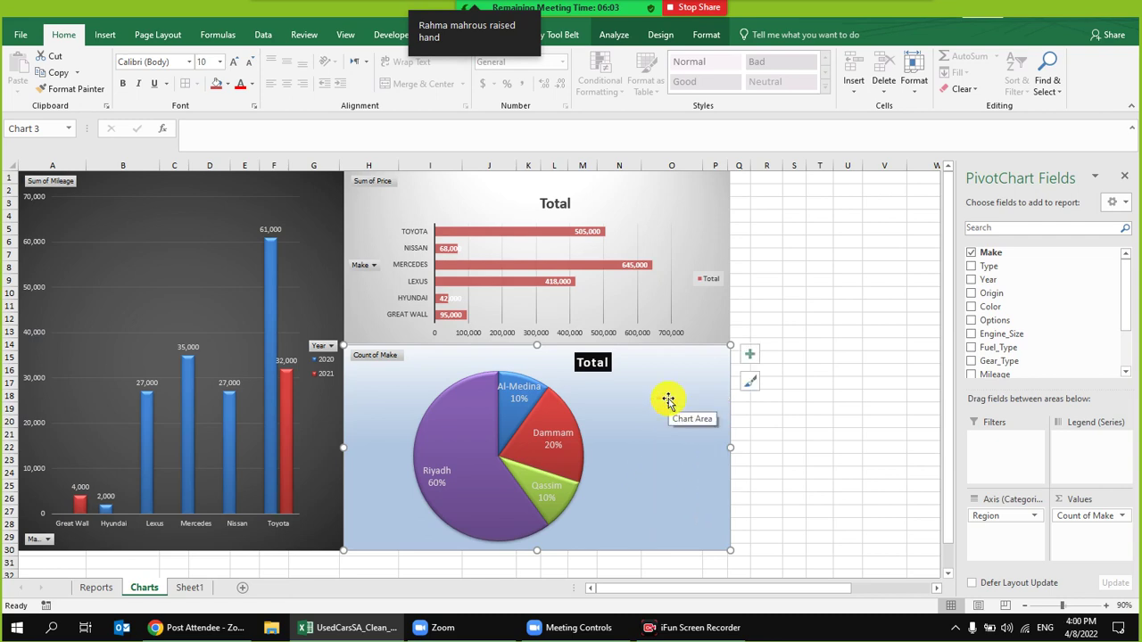
left_click(777, 449)
left_click(589, 363)
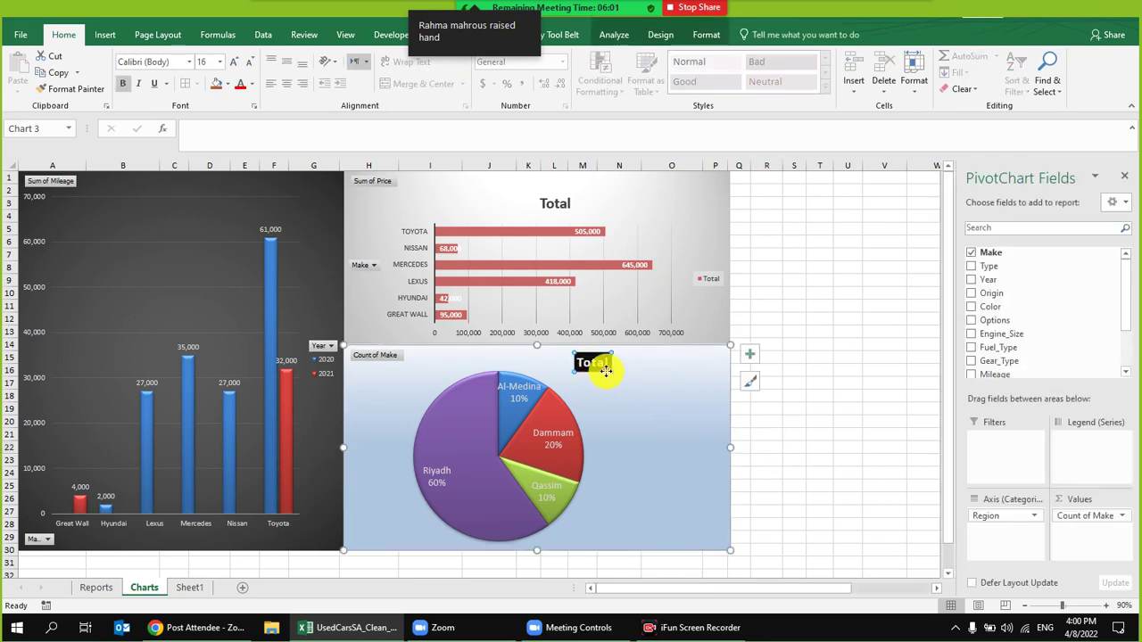
double_click(590, 364)
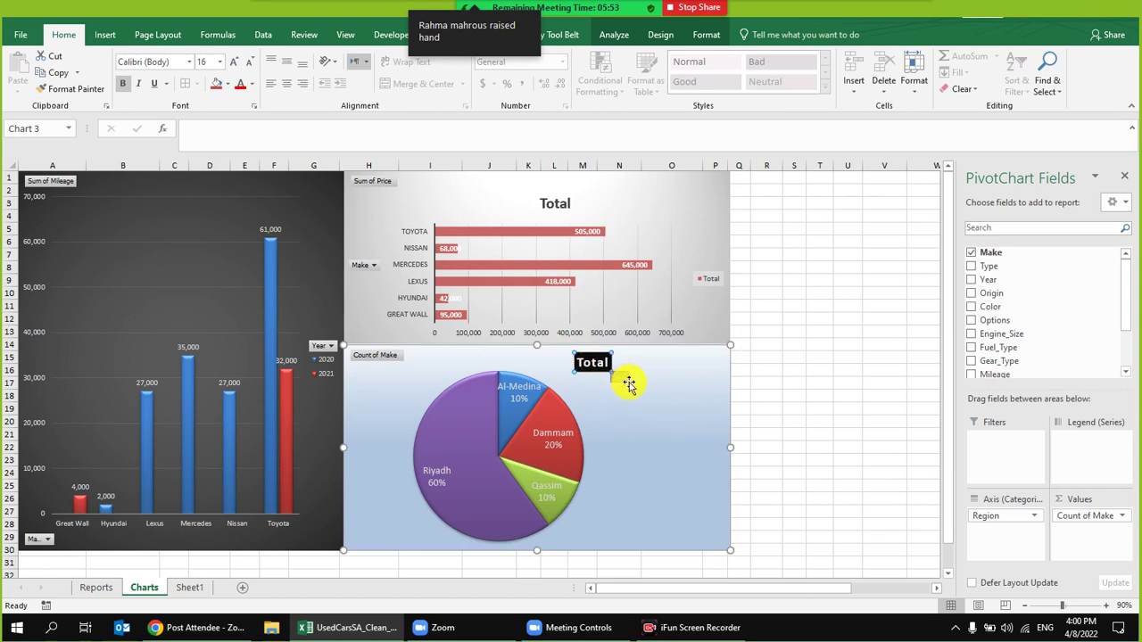
left_click(596, 366)
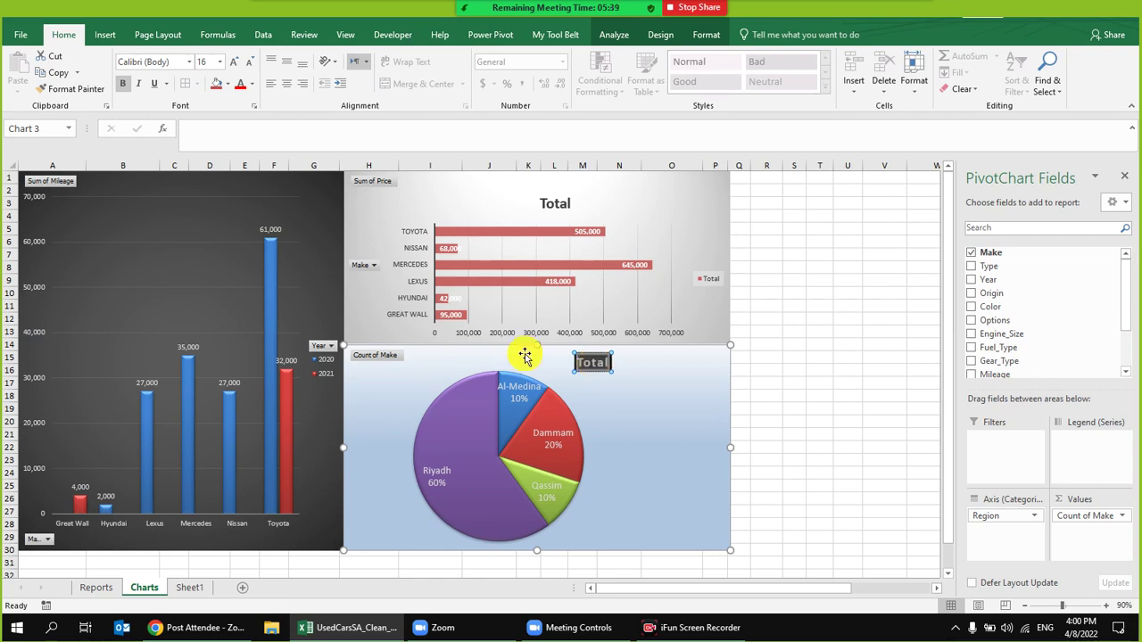
left_click(430, 457)
left_click(451, 455)
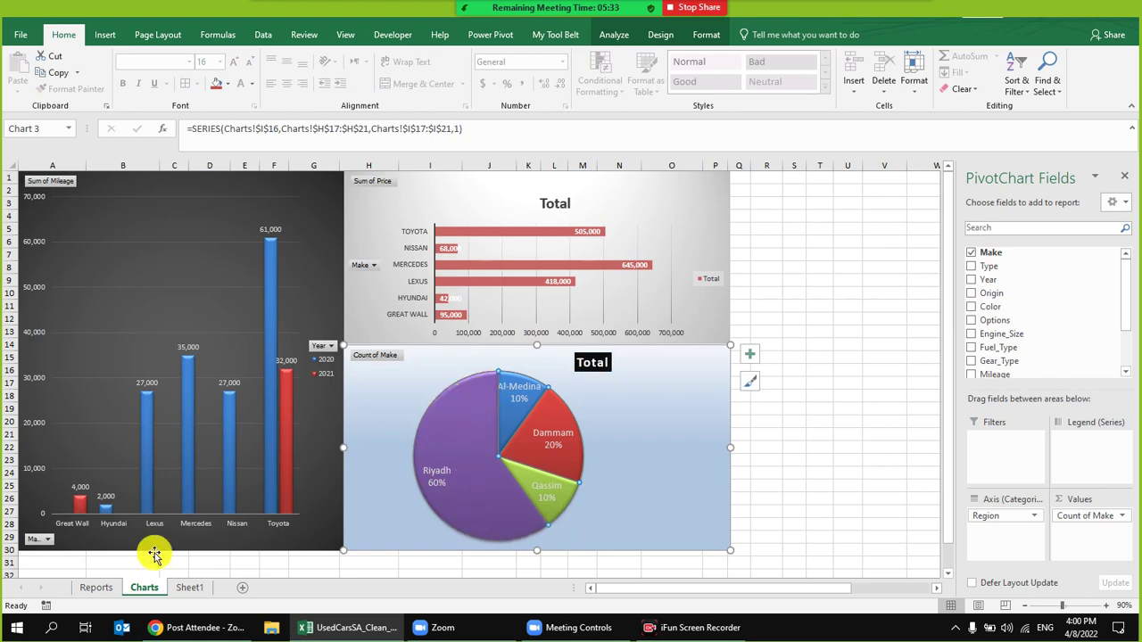
- Filter the Region column on Sheet1 to show only the Riyadh rows
left_click(185, 588)
left_click(727, 269)
left_click(759, 181)
left_click(822, 319)
left_click(813, 365)
left_click(850, 451)
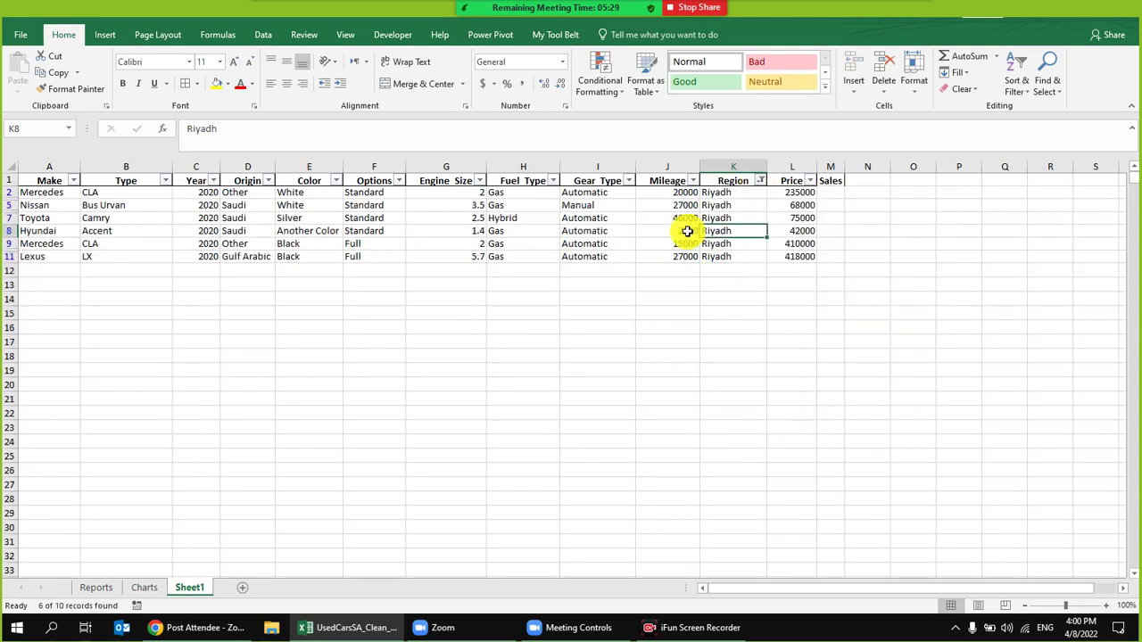
- Examine the Make entries of the filtered Riyadh rows one by one
left_click_drag(44, 192, 45, 270)
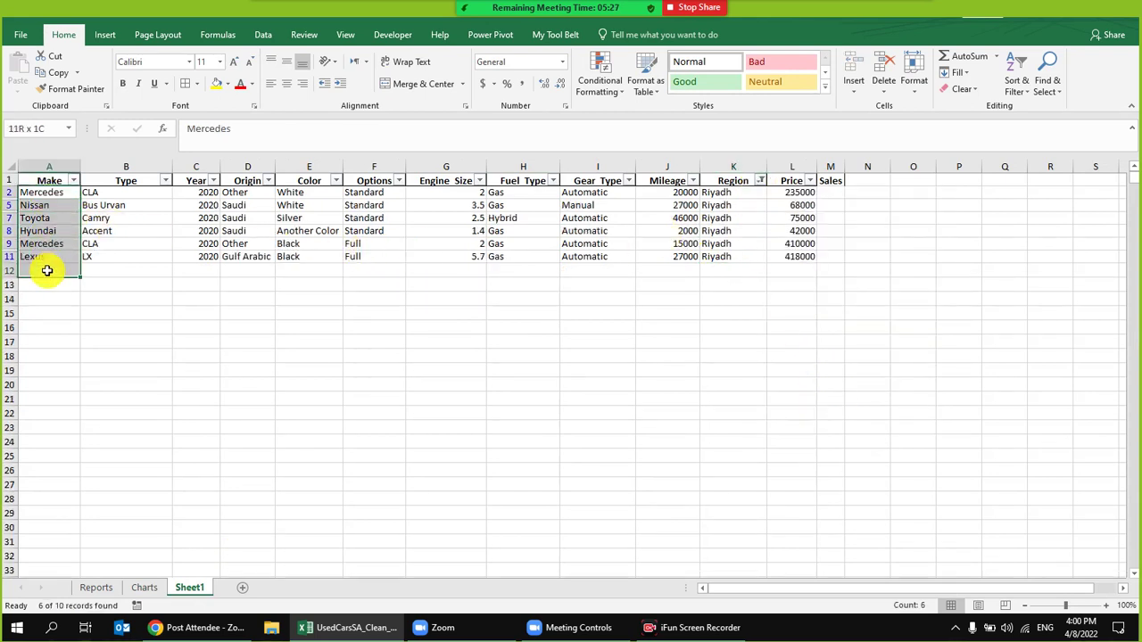
left_click(51, 207)
left_click(51, 219)
left_click(49, 231)
left_click(45, 243)
left_click(45, 257)
left_click(608, 214)
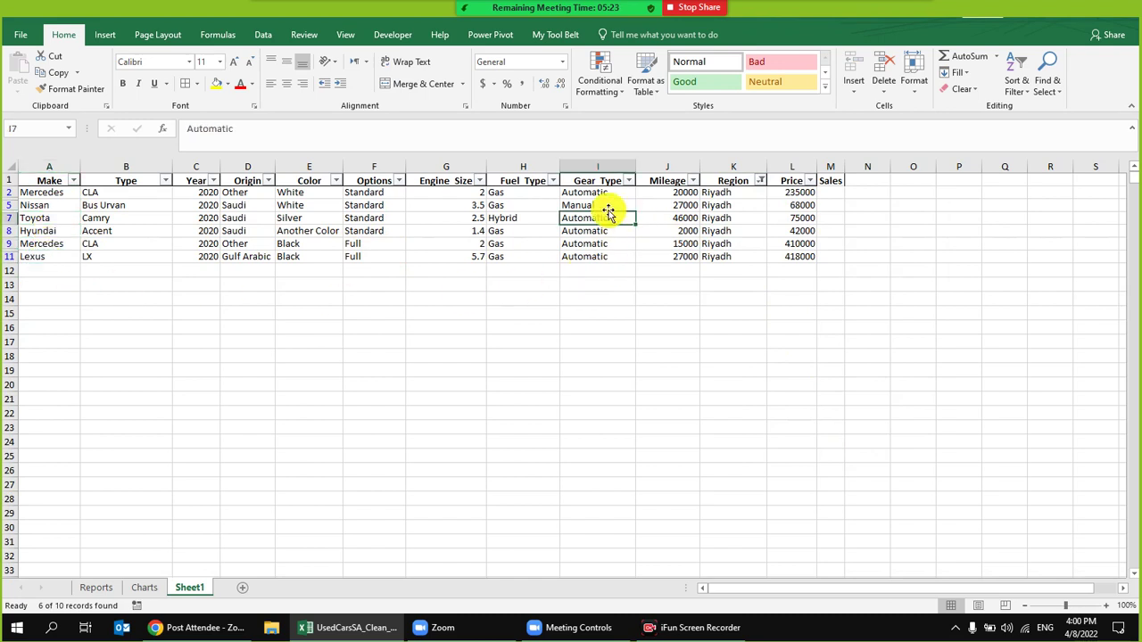
- Clear the filter on Sheet1 and look over the complete Region column
left_click(264, 33)
left_click(494, 55)
left_click_drag(759, 193, 757, 270)
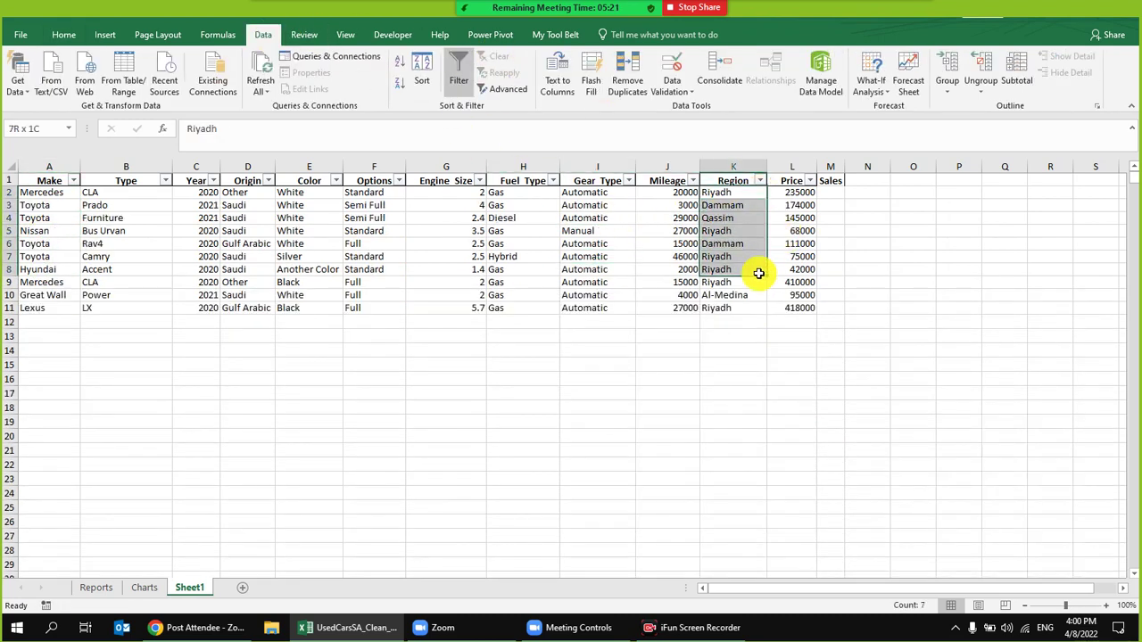
- Return to the Charts sheet and examine the percentage shares of the regions in the pie chart
left_click(158, 588)
left_click(663, 446)
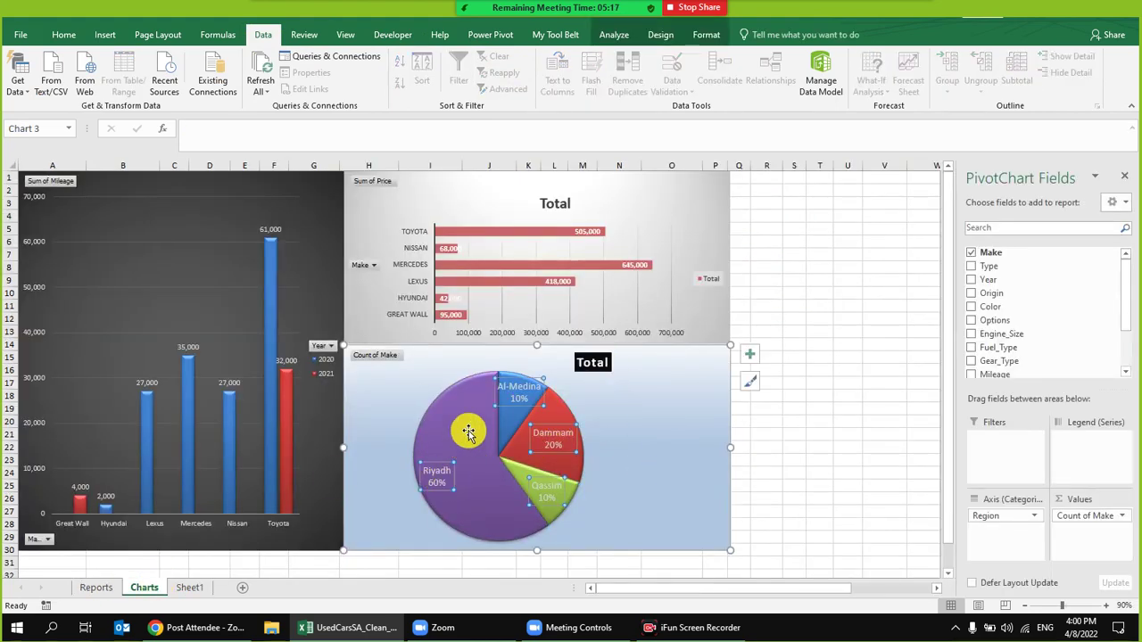
left_click(441, 402)
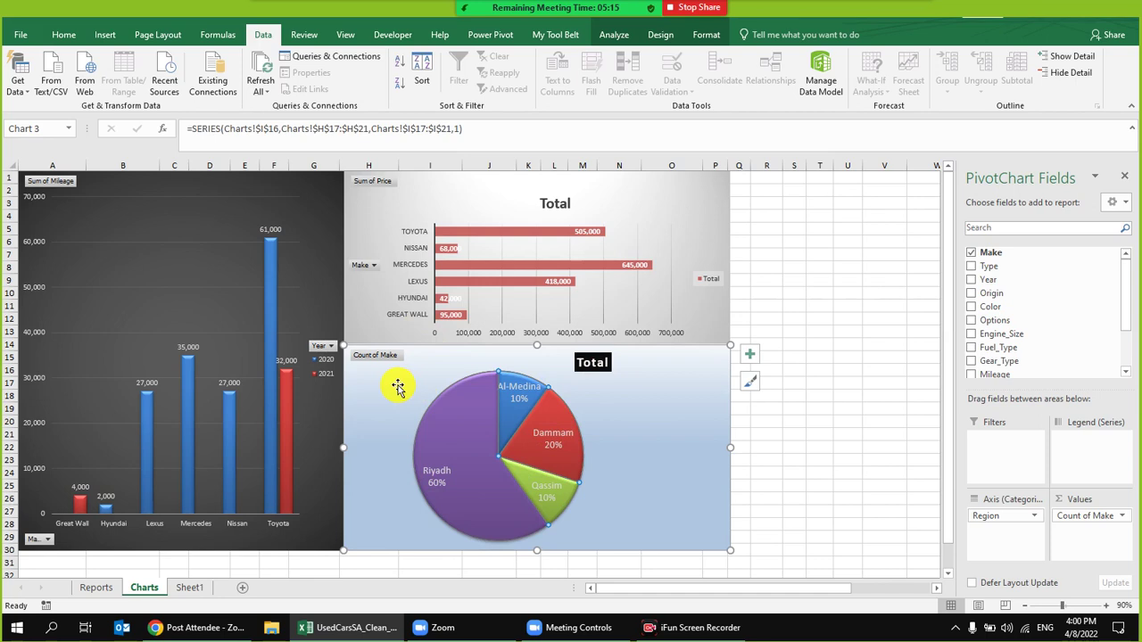
left_click(401, 414)
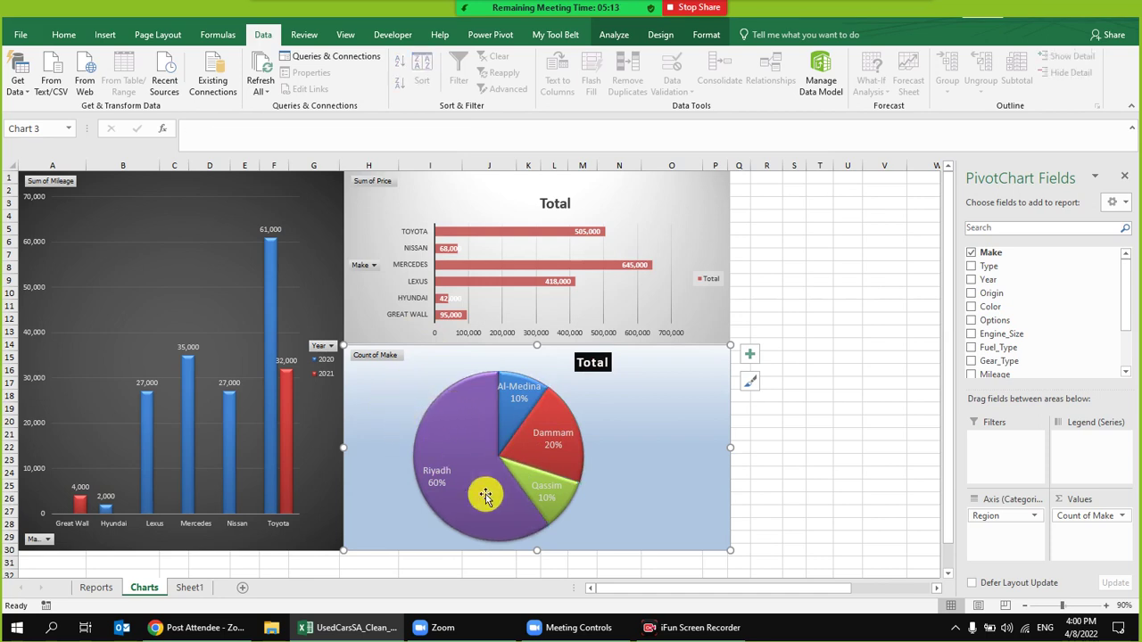
mouse_move(485, 455)
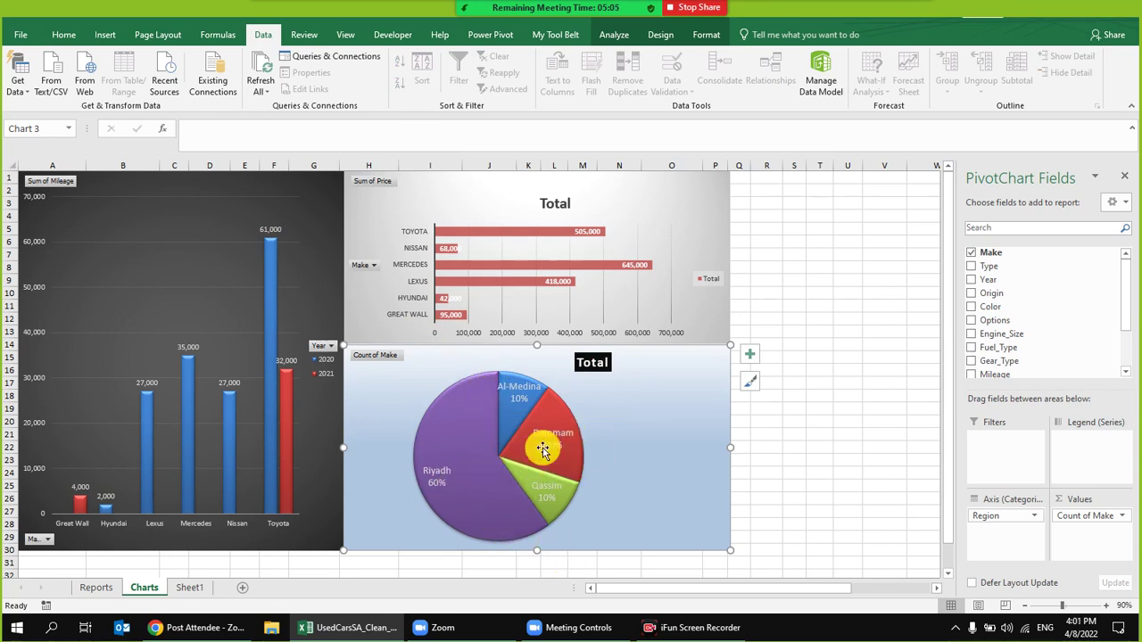
- Change the font colour of the pie chart's data labels to black
left_click(556, 493)
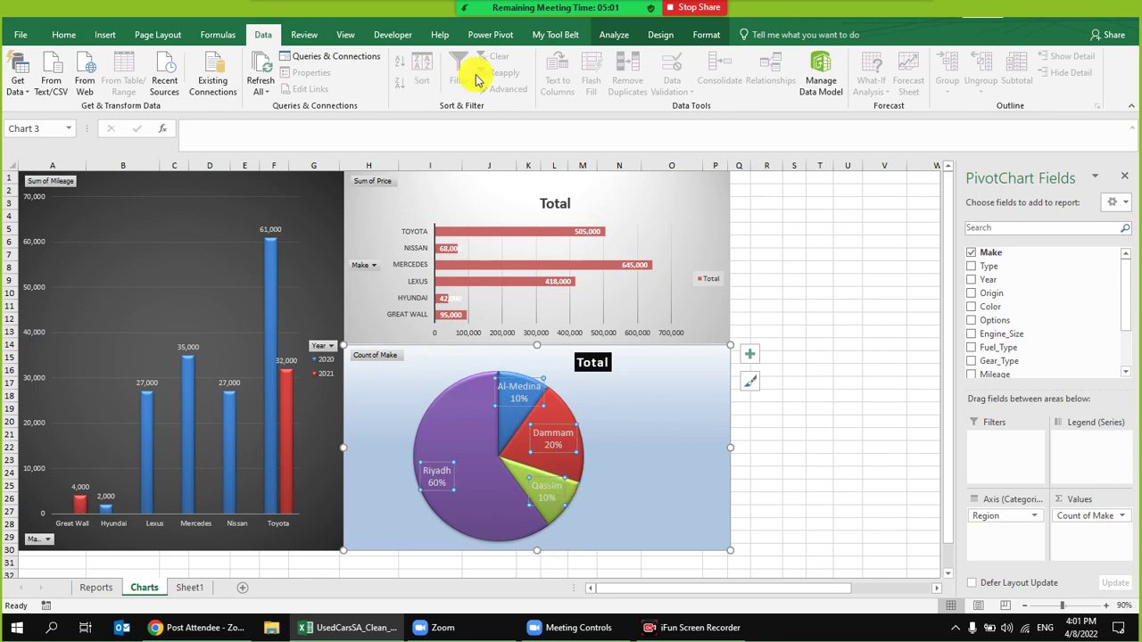
left_click(63, 34)
left_click(251, 83)
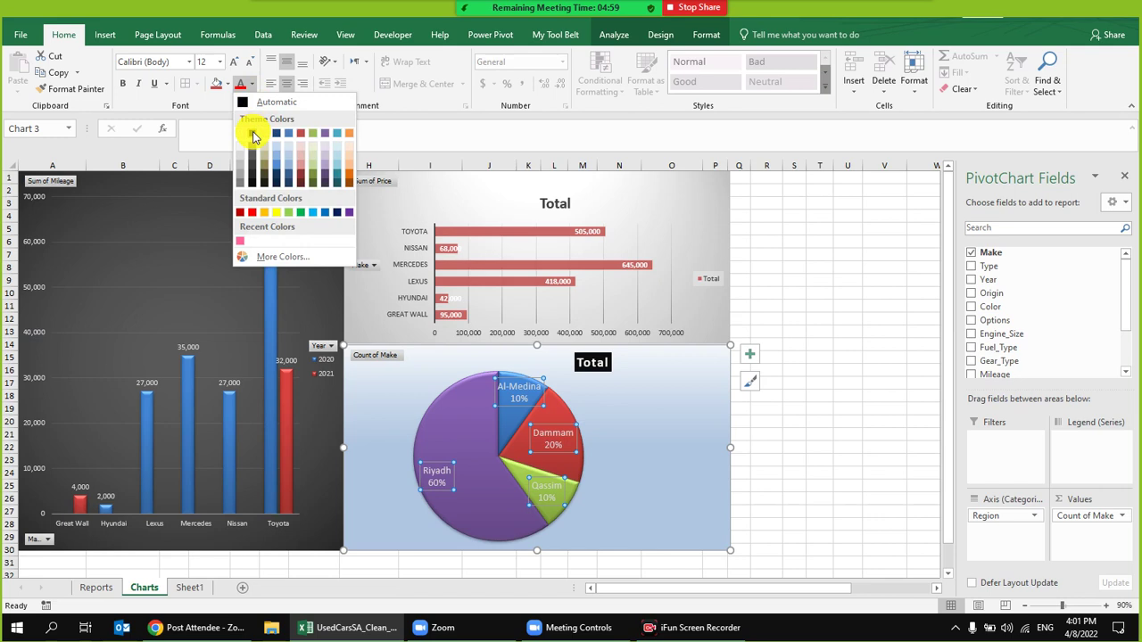
left_click(252, 134)
left_click(637, 485)
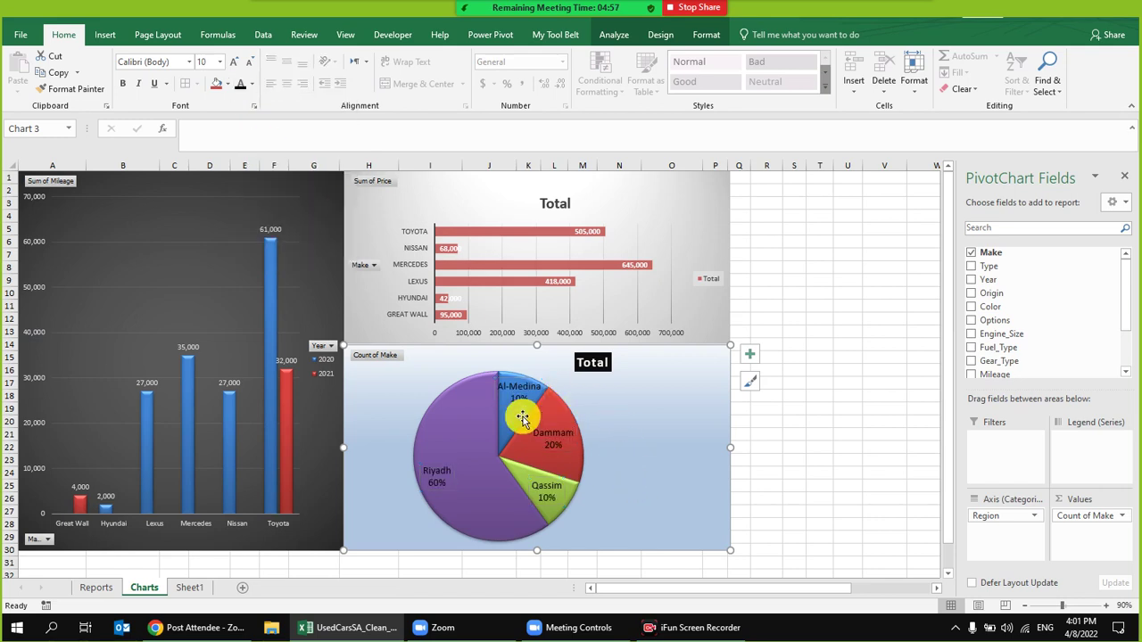
- Make the pie chart's data labels bold
left_click(526, 401)
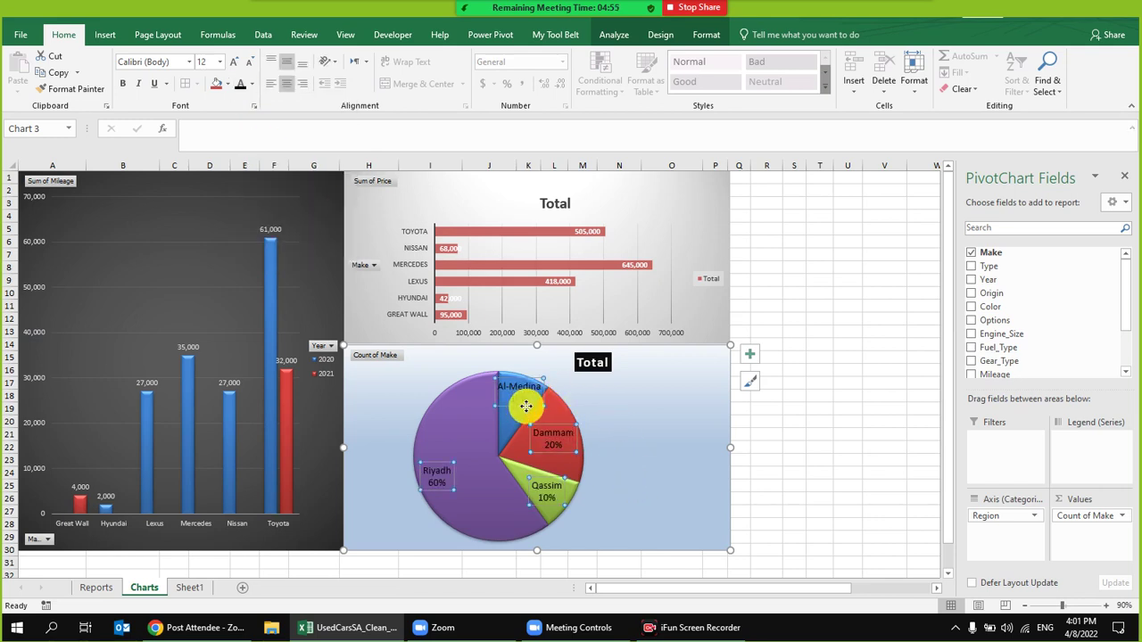
left_click(641, 426)
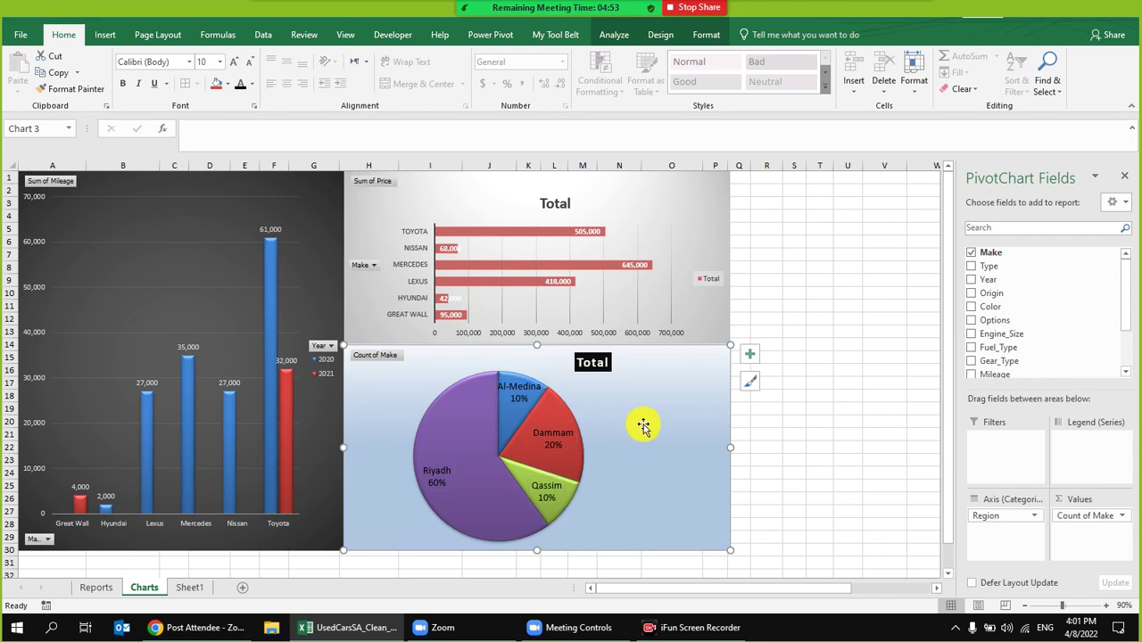
left_click(544, 434)
left_click(123, 83)
left_click(606, 444)
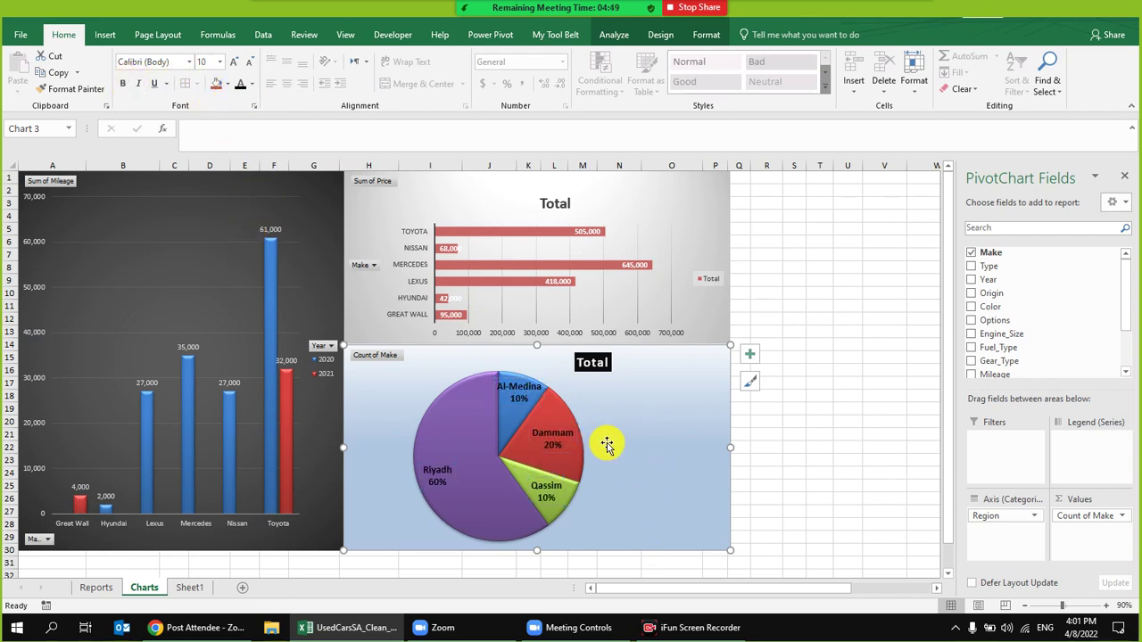
- Enlarge the text of only the Riyadh data label in the pie chart, leaving the label formatting settings closed
left_click(440, 480)
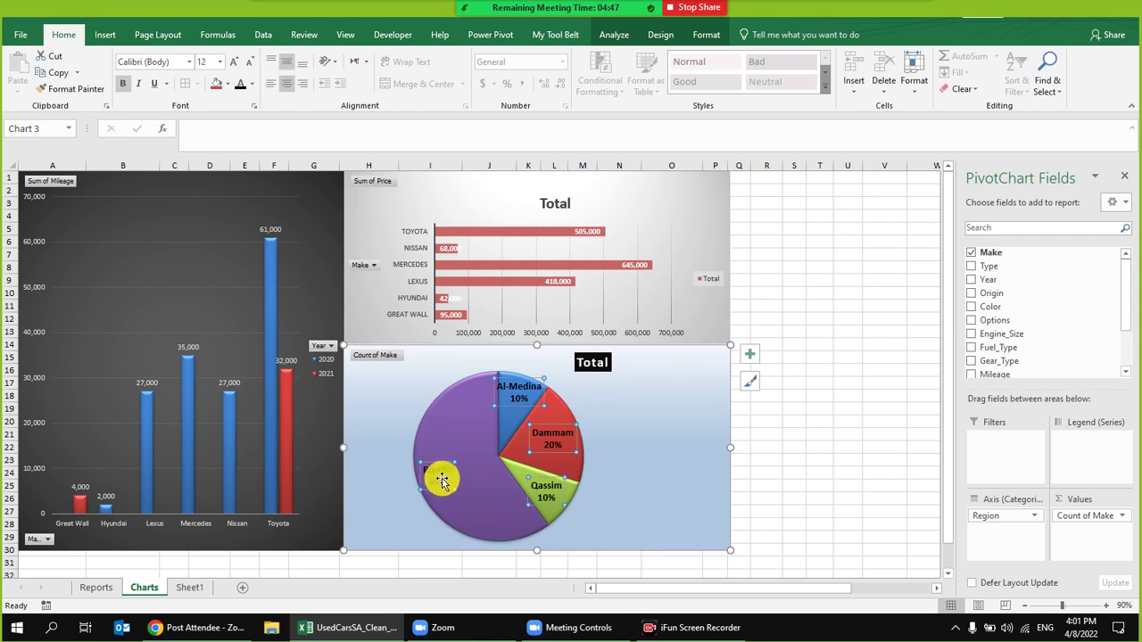
double_click(443, 478)
left_click(452, 480)
double_click(451, 471)
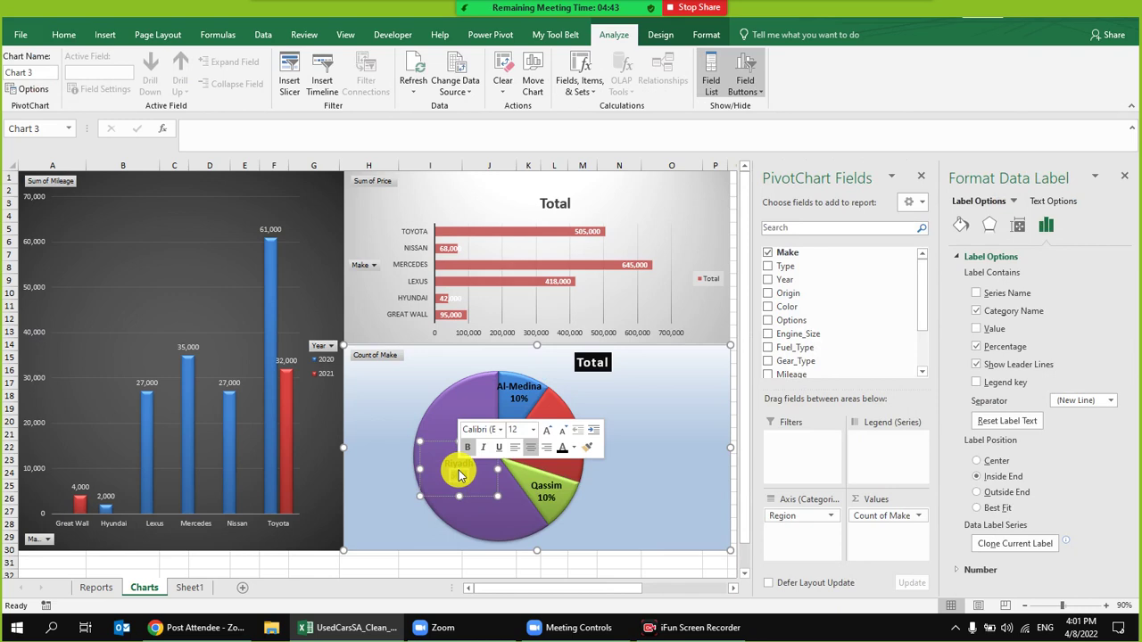
left_click(432, 460)
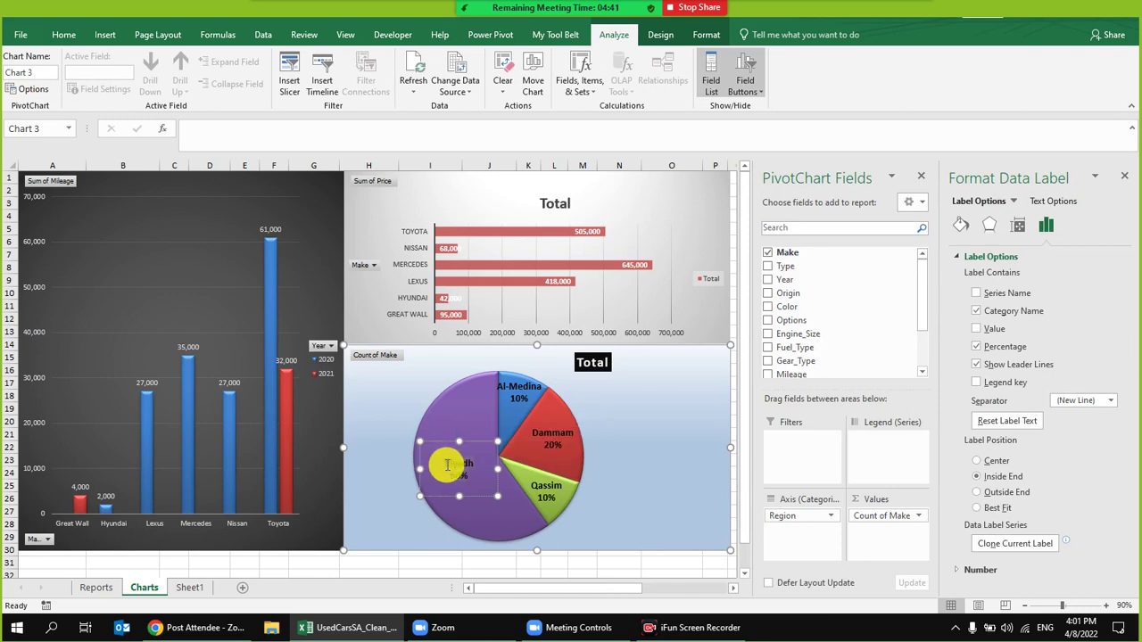
right_click(447, 464)
left_click(465, 470)
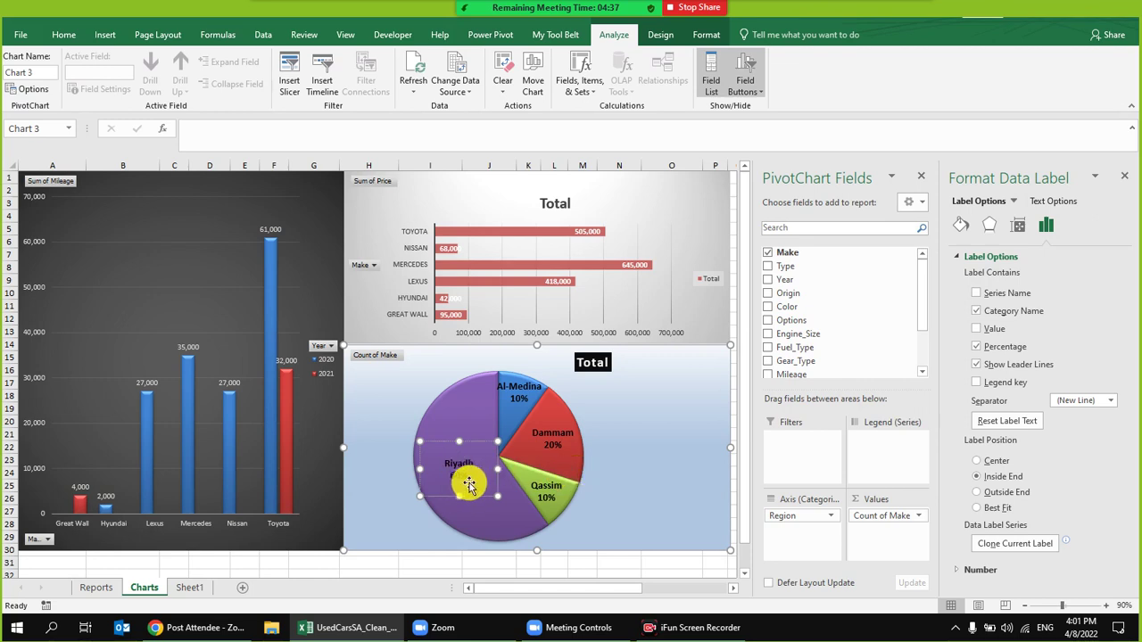
left_click_drag(470, 478, 438, 461)
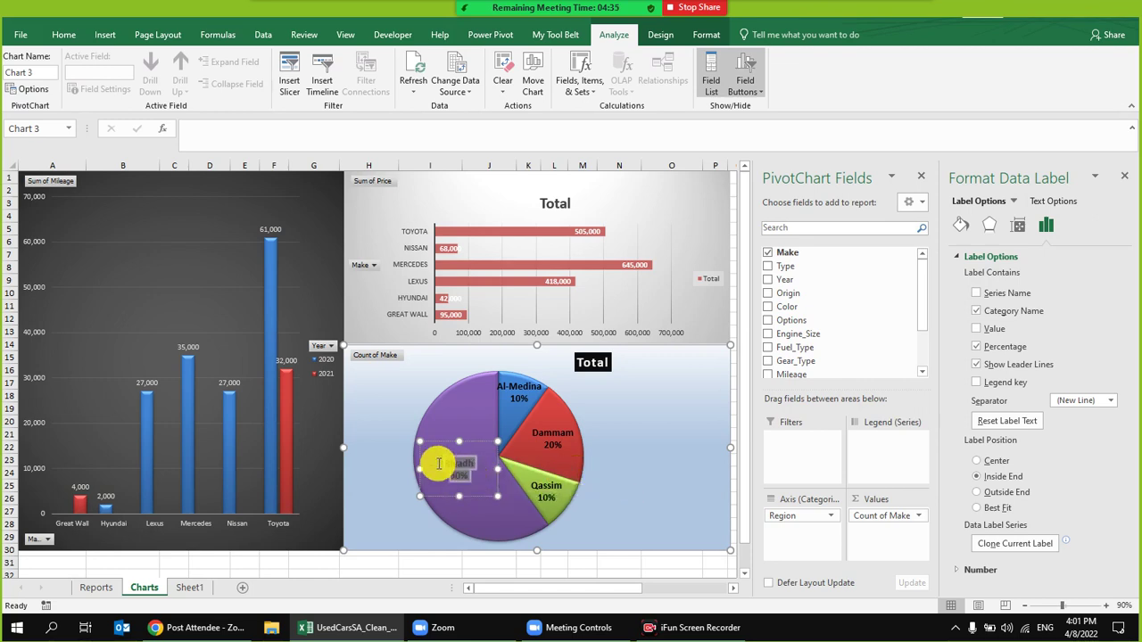
left_click(65, 35)
left_click(234, 61)
left_click(234, 61)
left_click(619, 434)
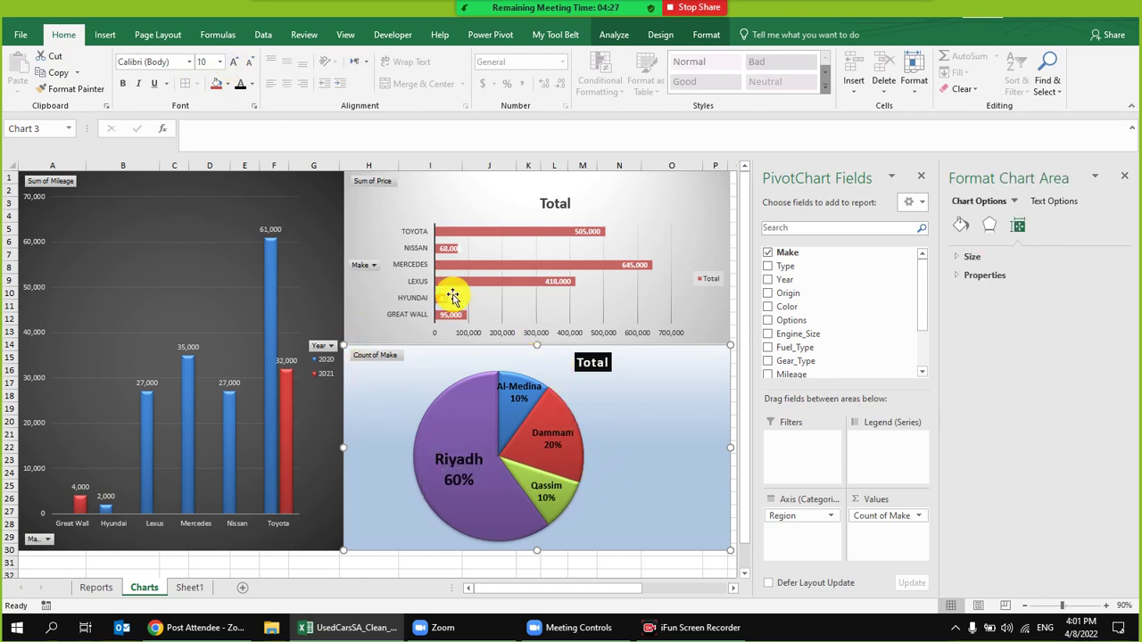
left_click(1121, 179)
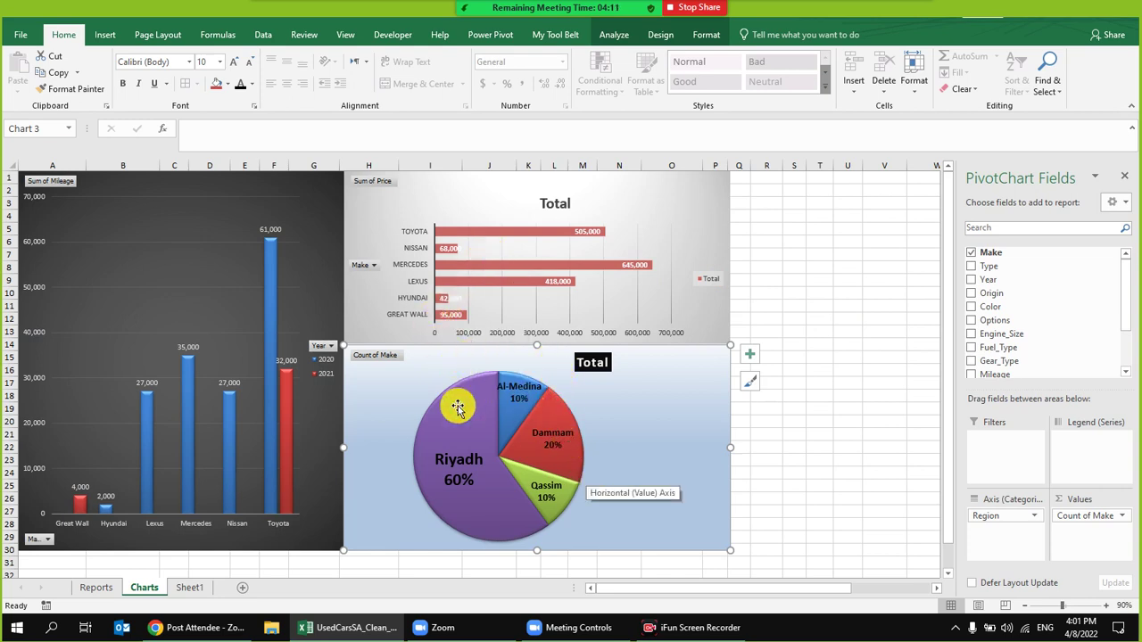
- Retitle the pie chart as "Area Contribution"
left_click(592, 363)
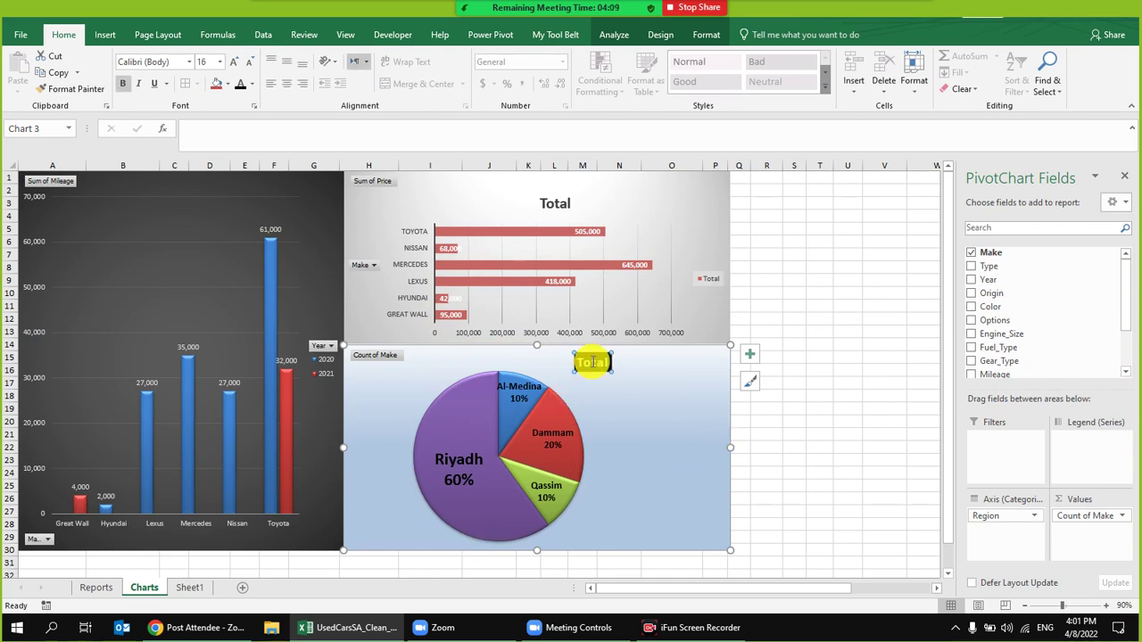
left_click_drag(595, 361, 597, 367)
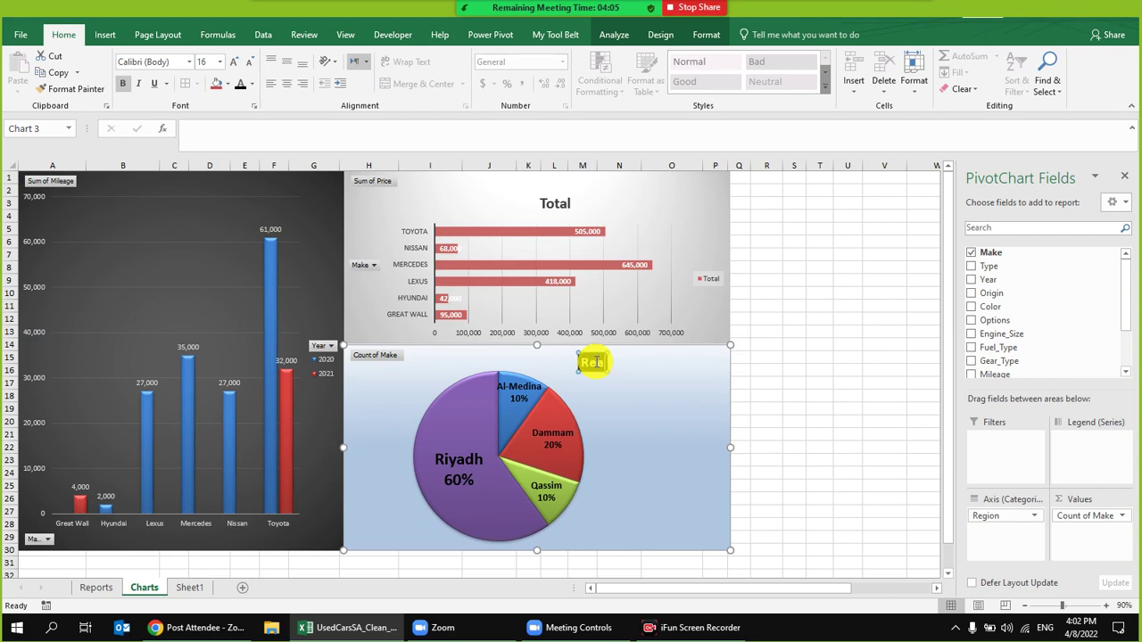
type("Area")
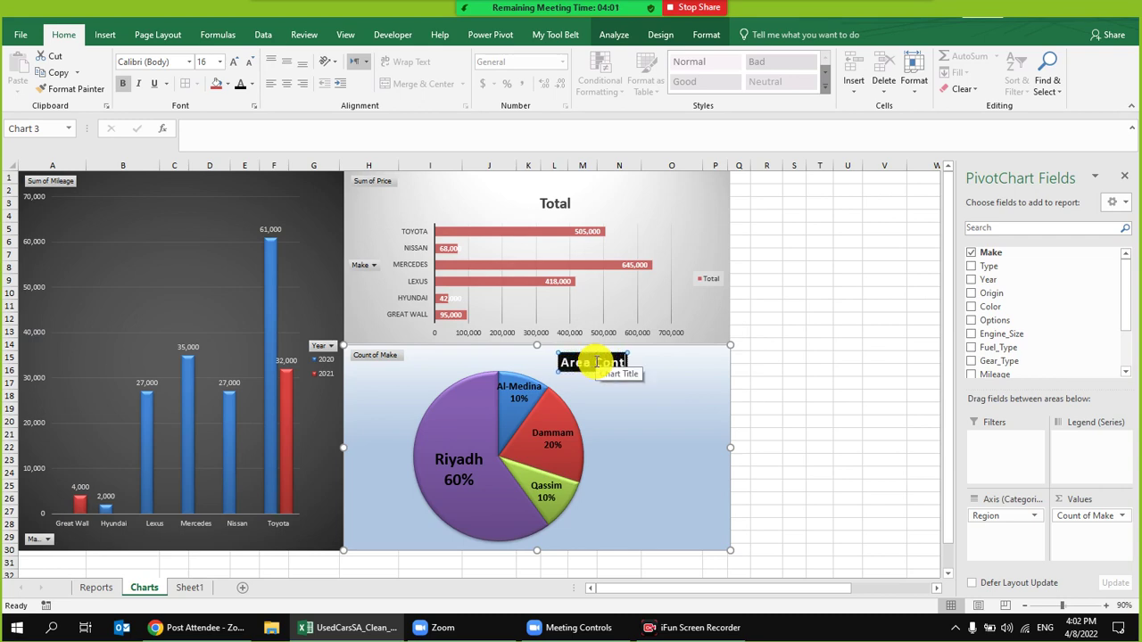
type(" Contribi")
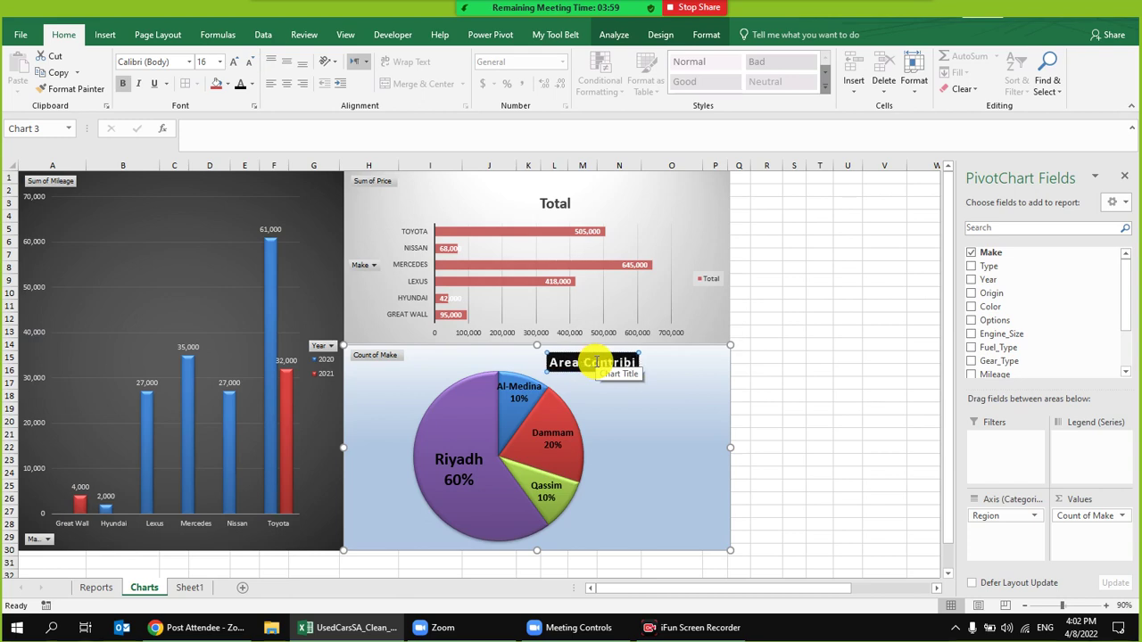
type("oion")
key("Escape")
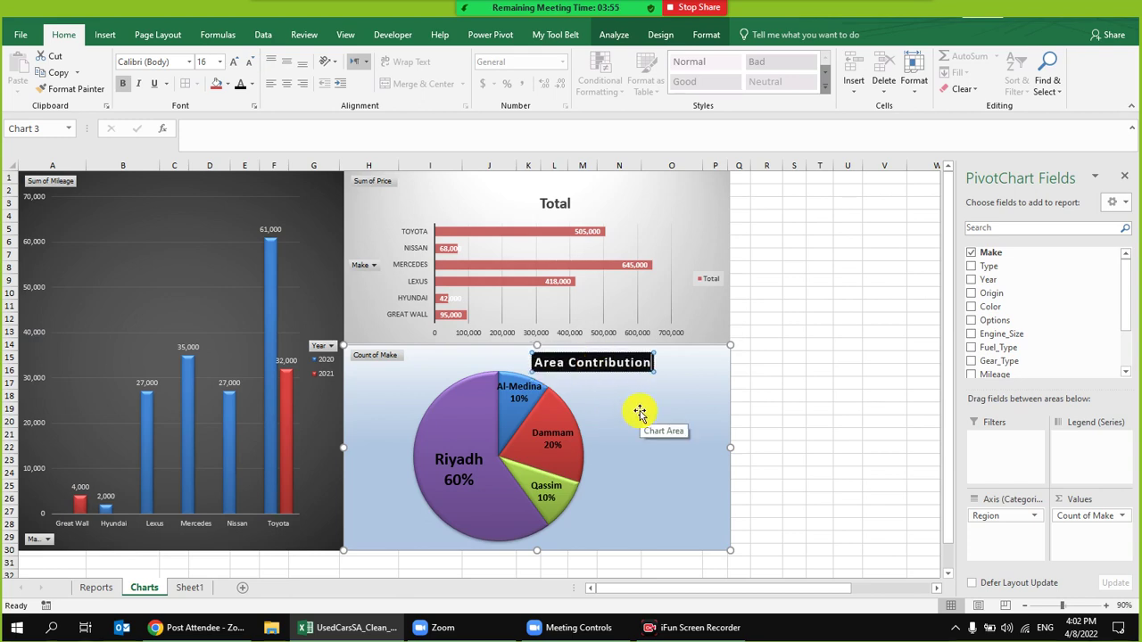
- Shift the pie chart's title slightly to the right along the chart's upper edge
left_click_drag(616, 363, 658, 363)
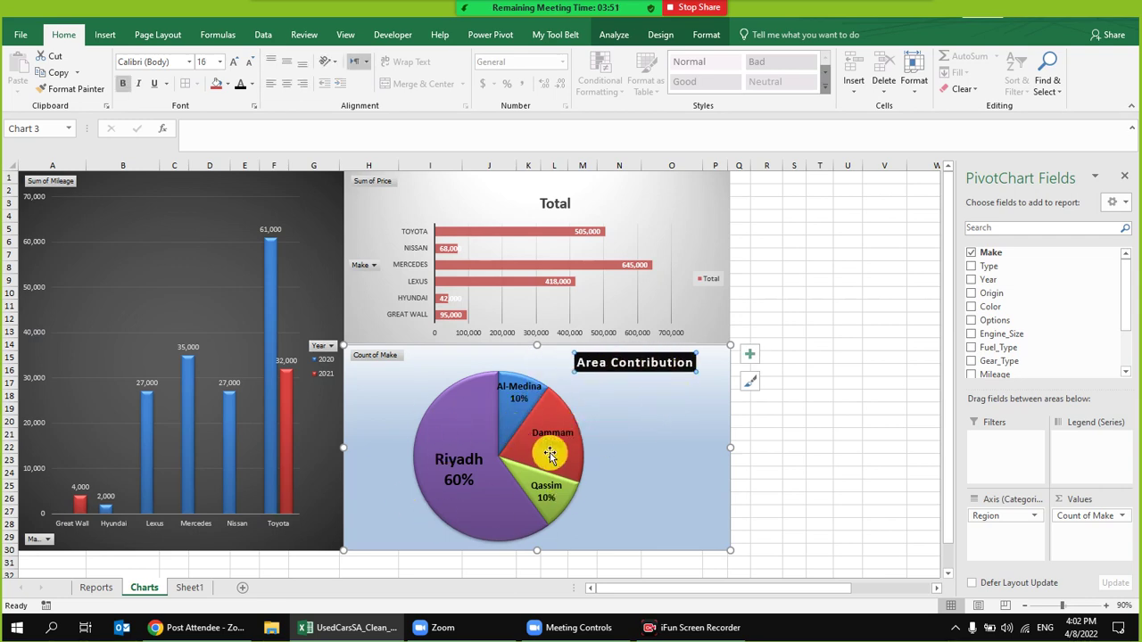
mouse_move(569, 434)
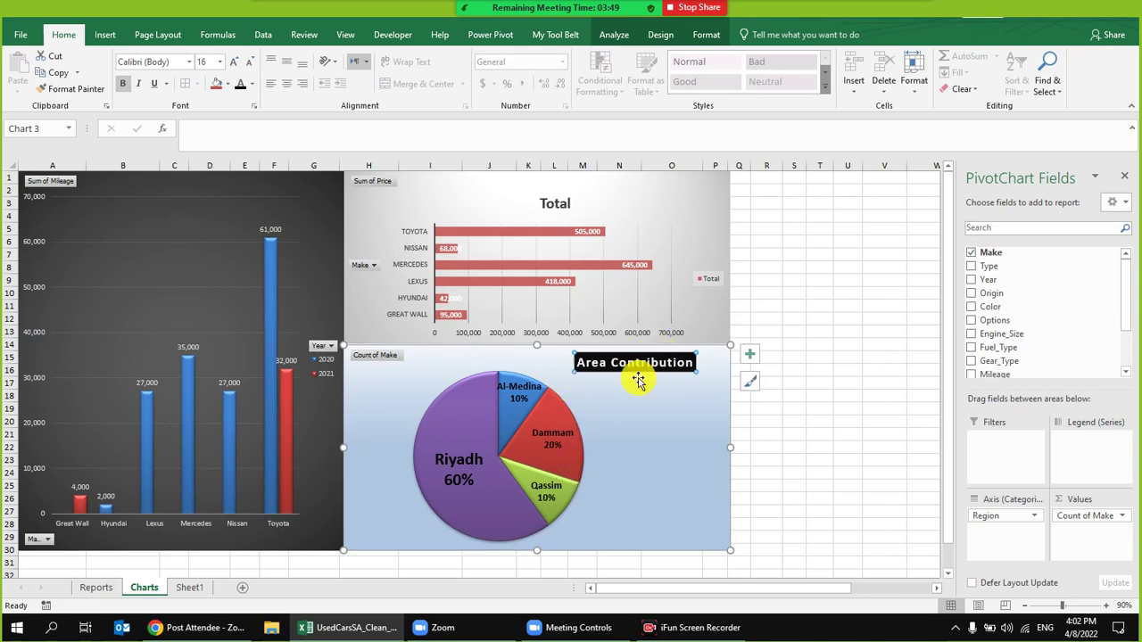
left_click(666, 393)
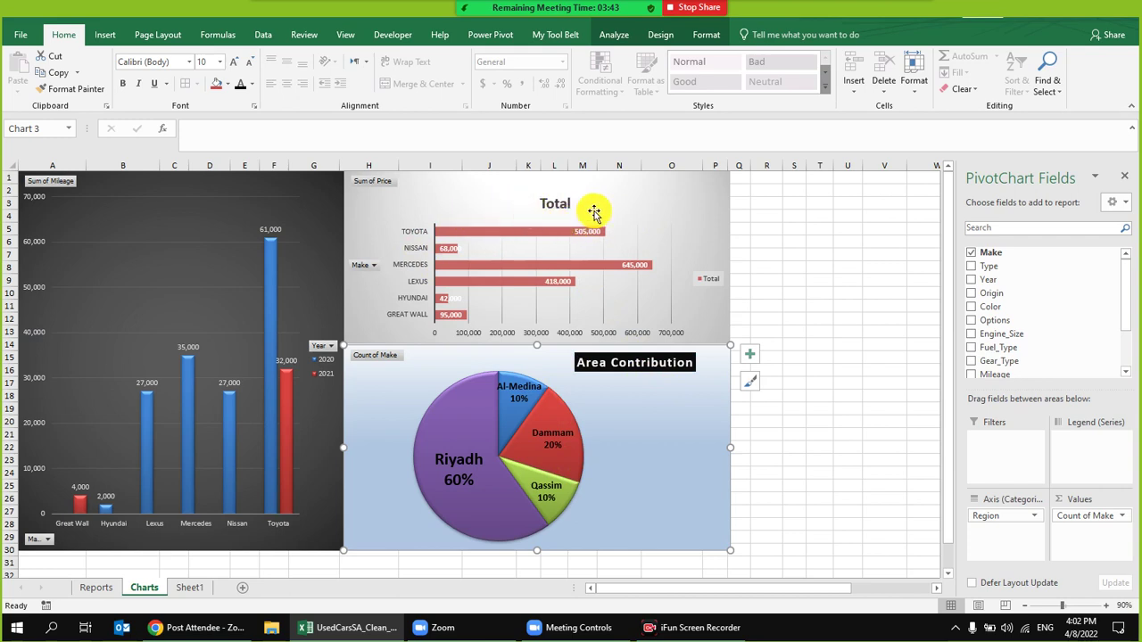
- Retitle the price by make bar chart as "Car Prices"
left_click(560, 205)
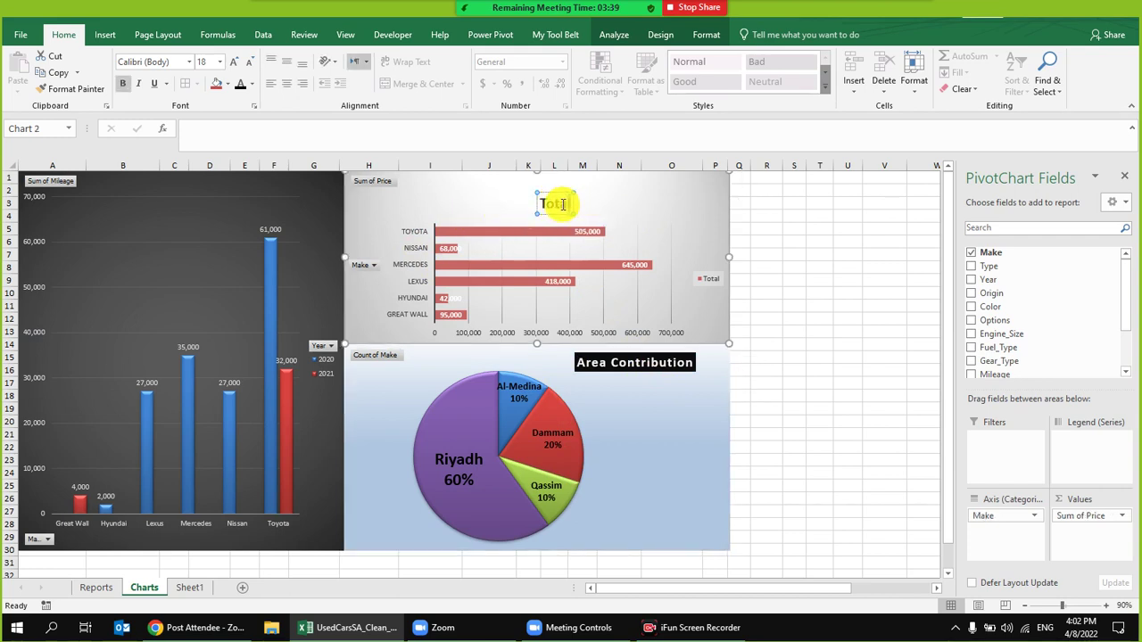
double_click(545, 206)
key("Delete")
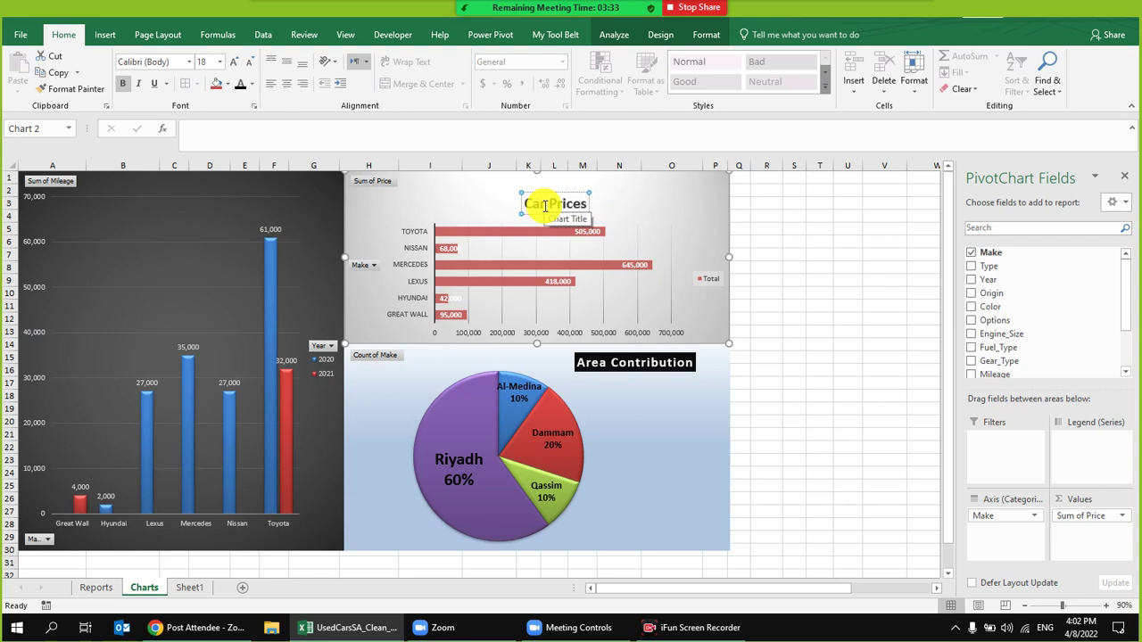
left_click(669, 199)
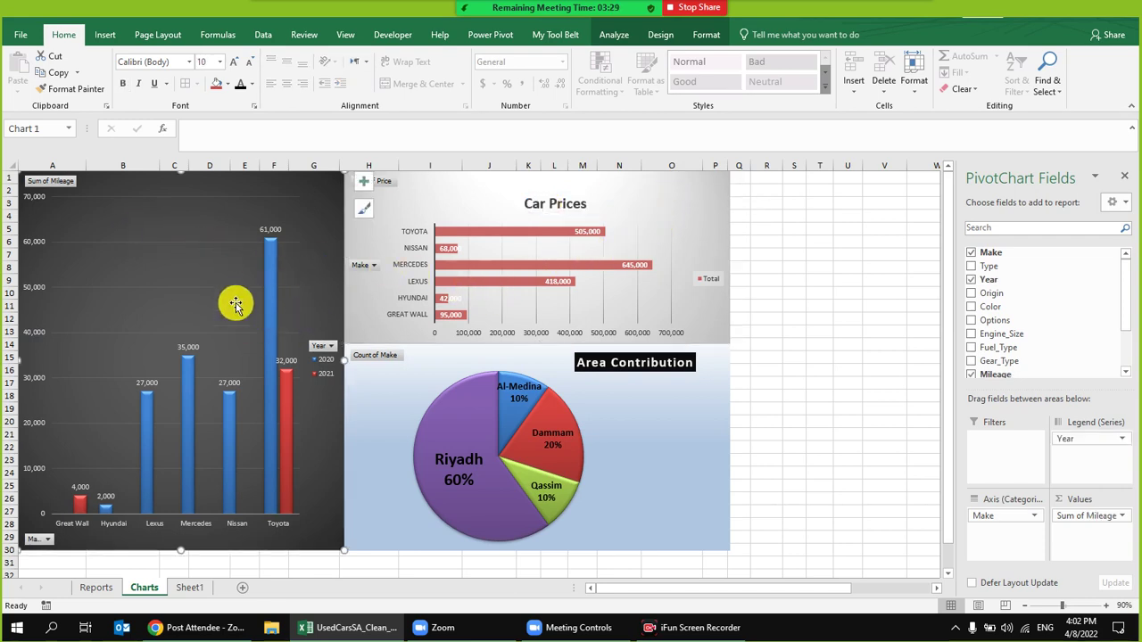
- Preview alternative chart styles on the mileage column chart without applying one
left_click(266, 283)
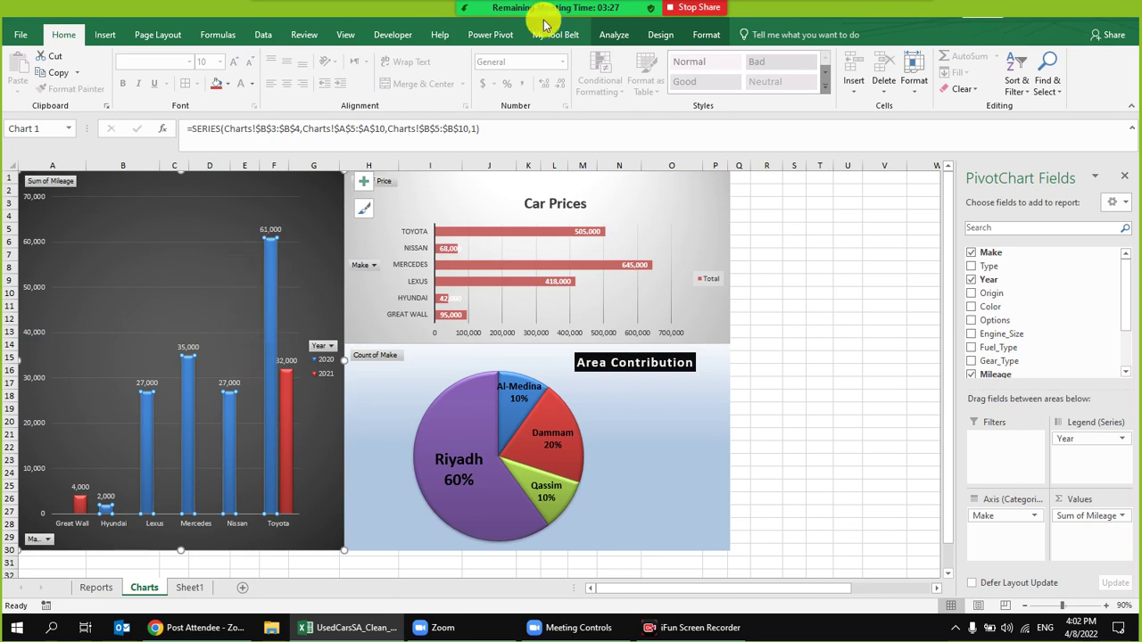
left_click(329, 208)
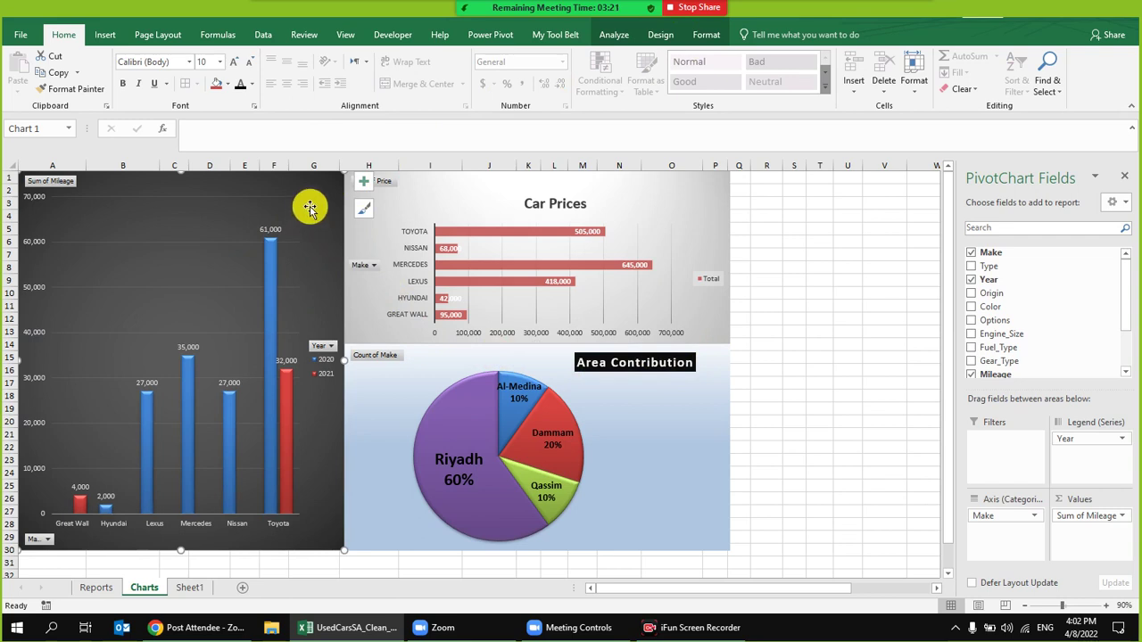
left_click(660, 36)
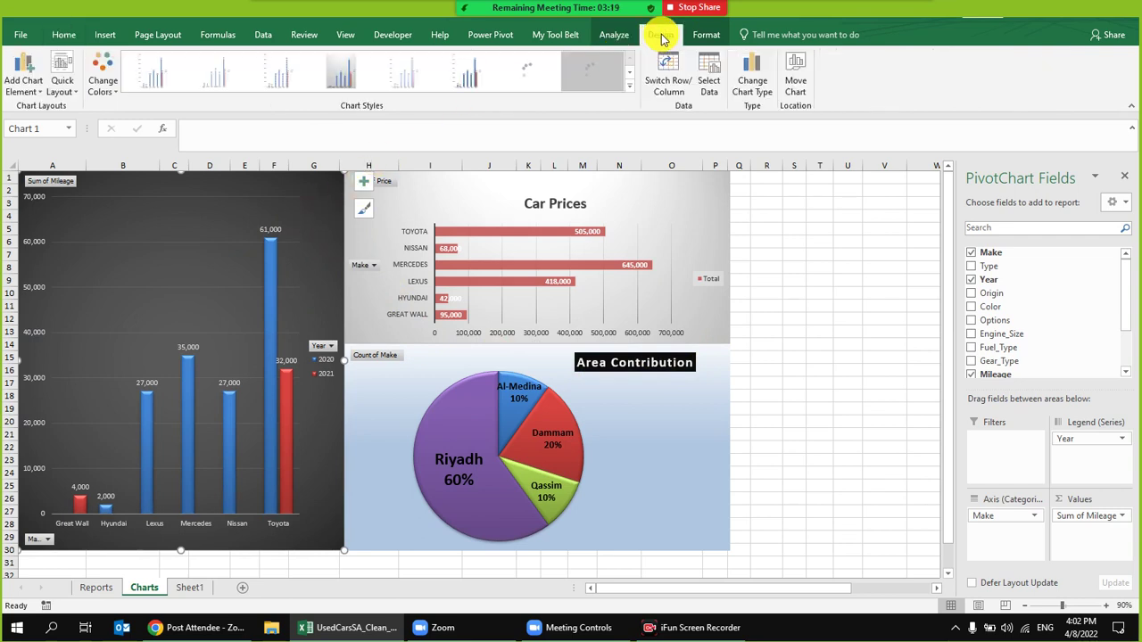
left_click(630, 89)
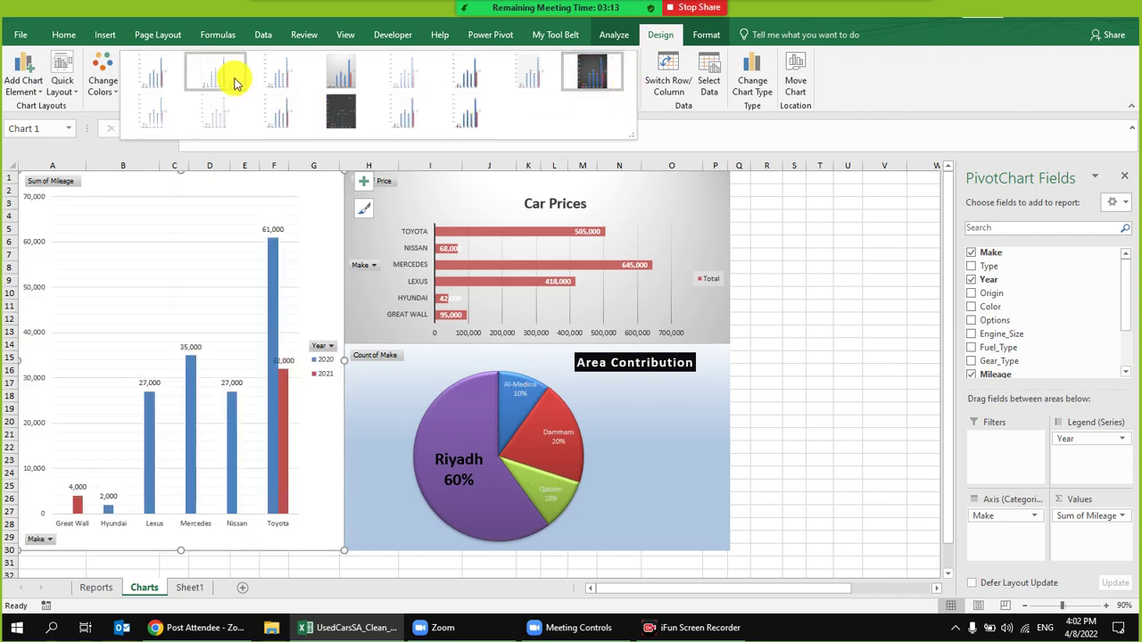
left_click(173, 112)
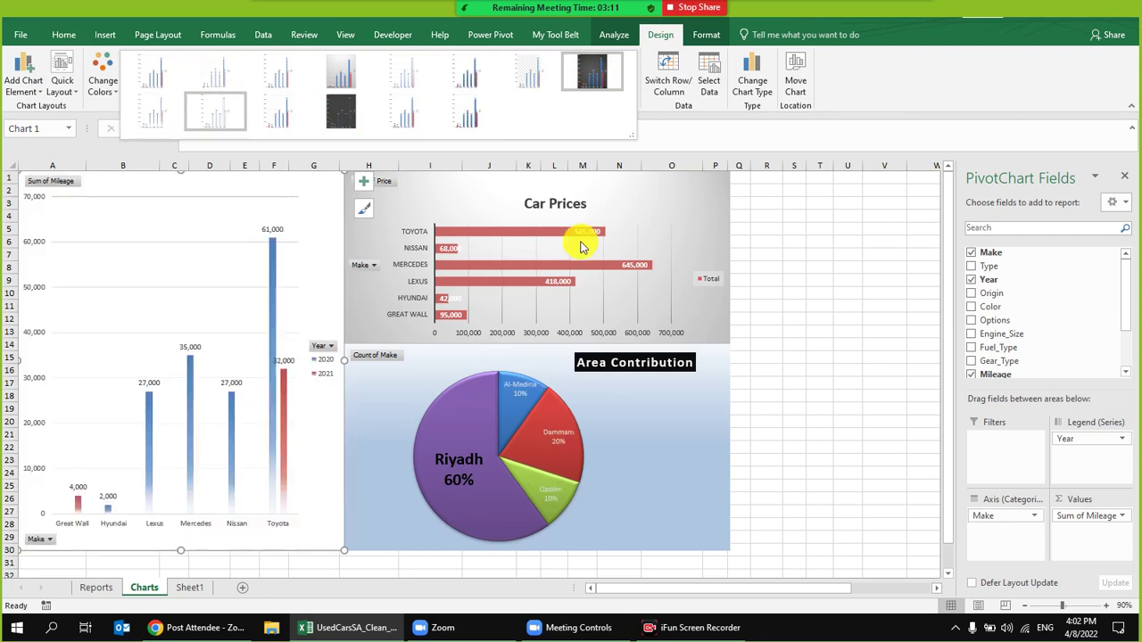
left_click(794, 242)
double_click(273, 312)
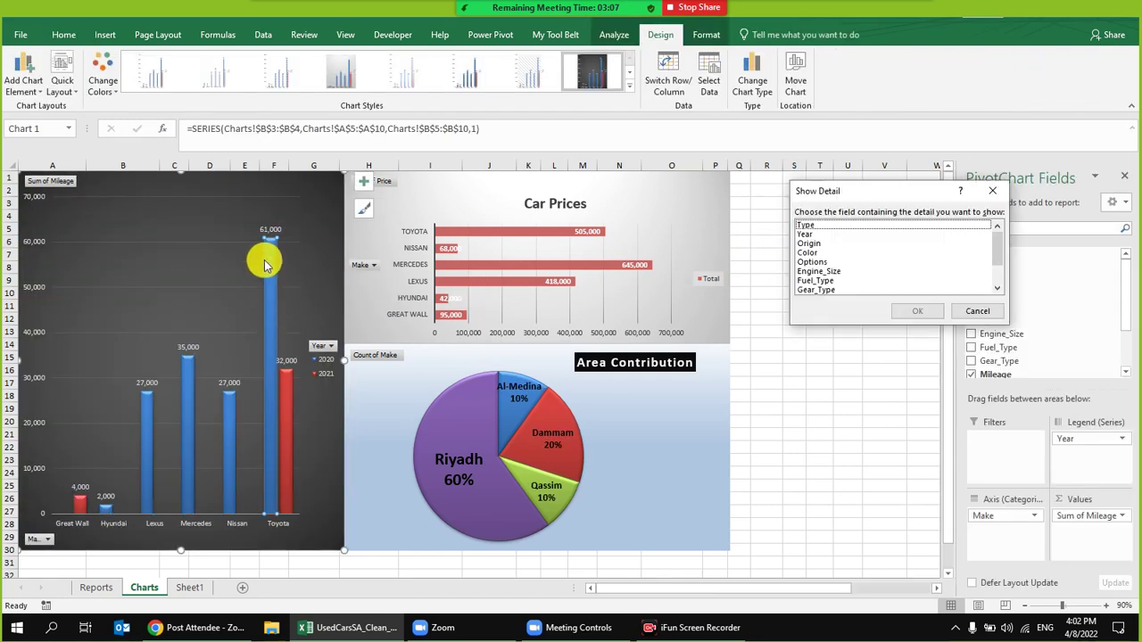
left_click(977, 311)
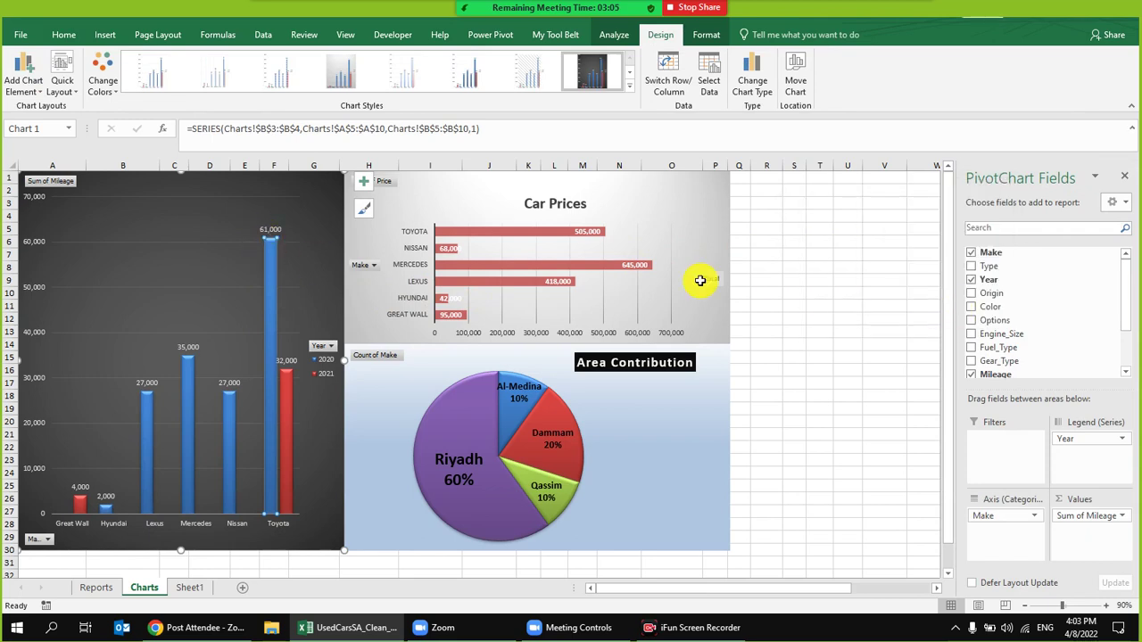
left_click(332, 562)
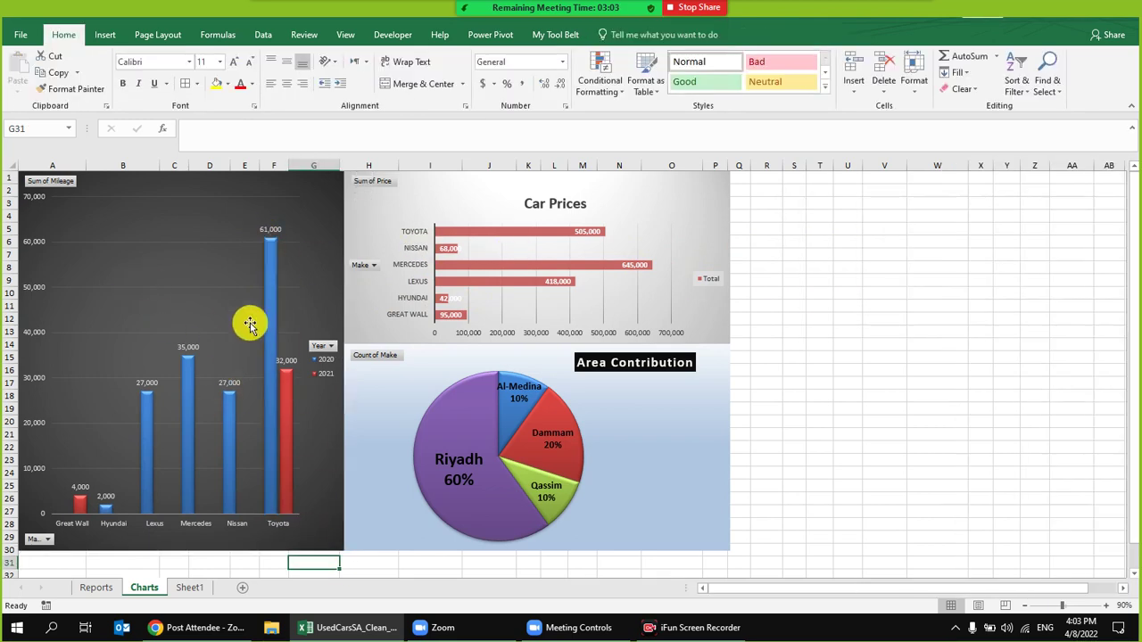
- Try a Stacked Area - Clustered Column combination as the mileage chart's type, then cancel the change
left_click(271, 274)
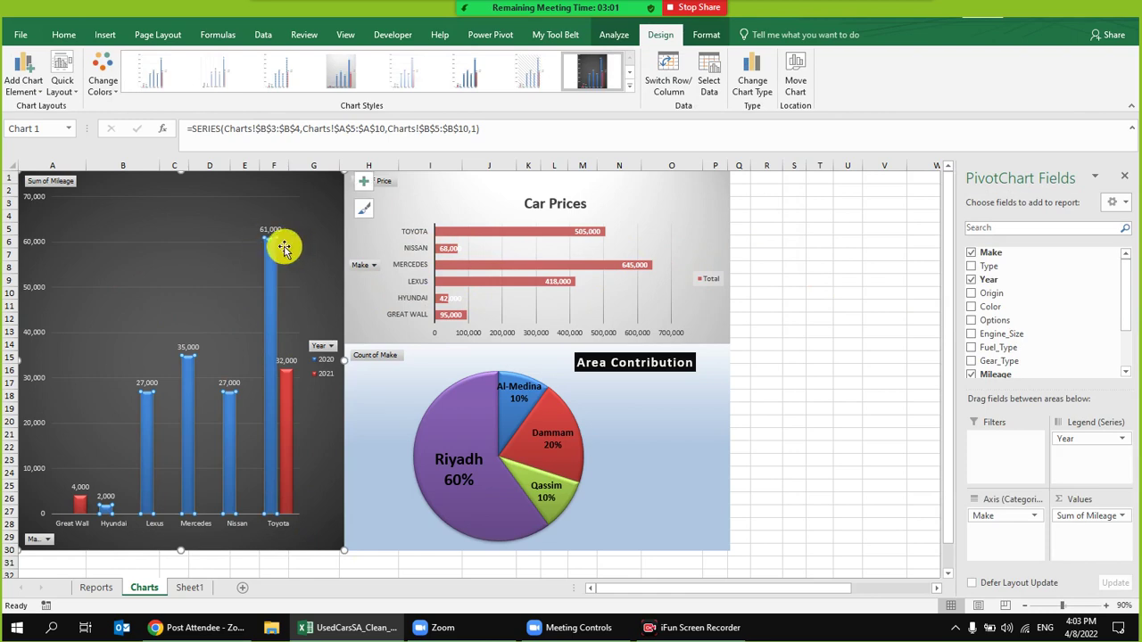
left_click(709, 34)
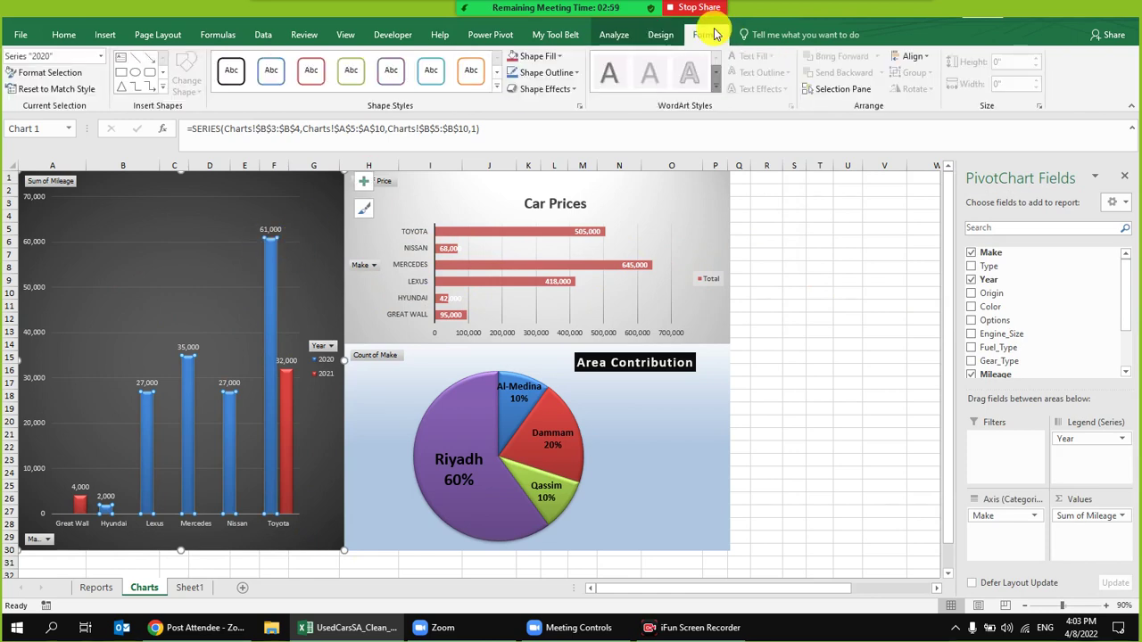
left_click(674, 35)
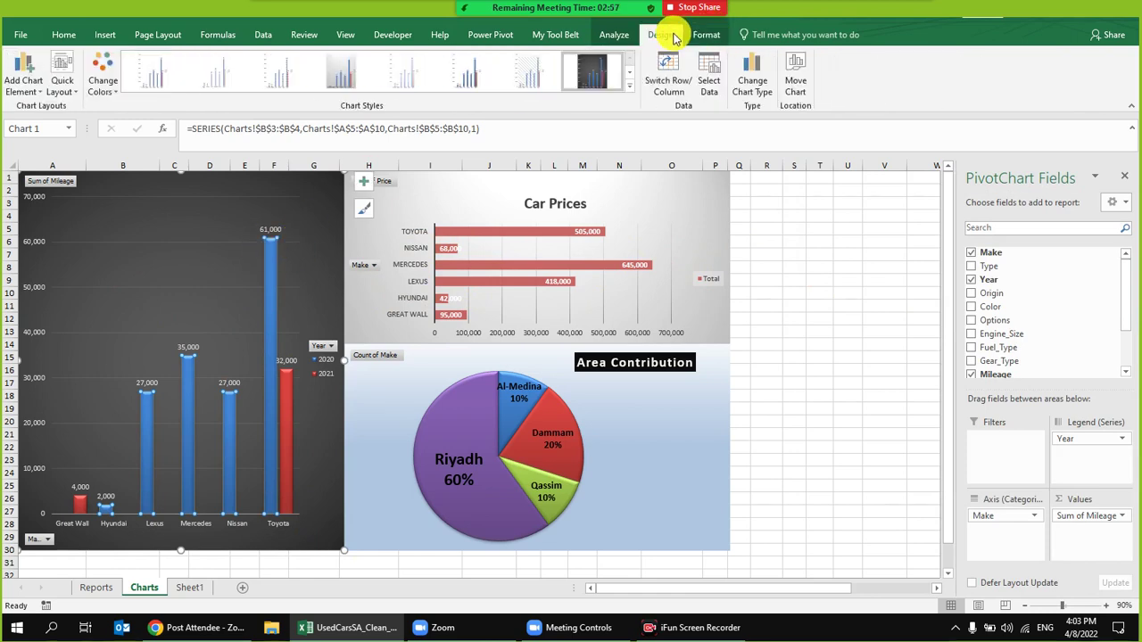
left_click(754, 85)
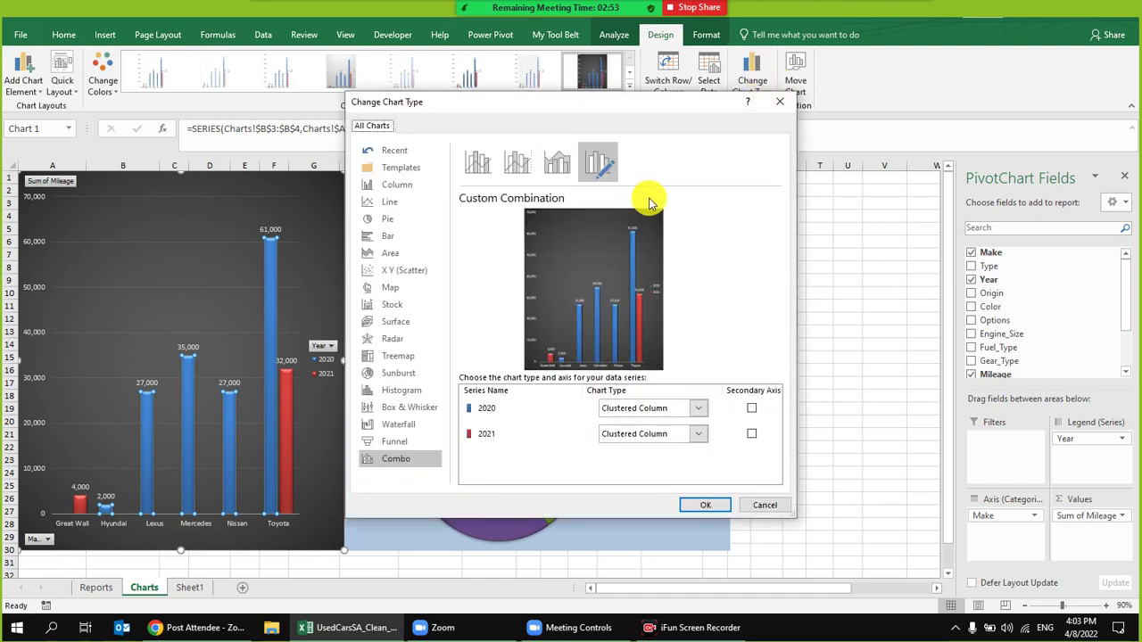
left_click(699, 409)
left_click(703, 406)
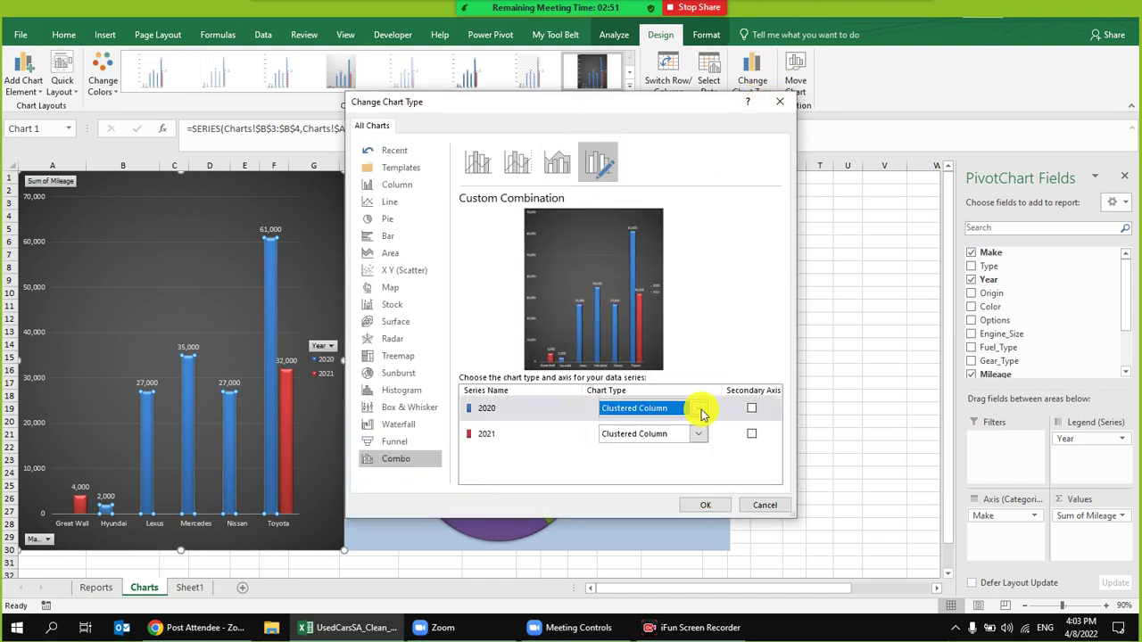
left_click(554, 163)
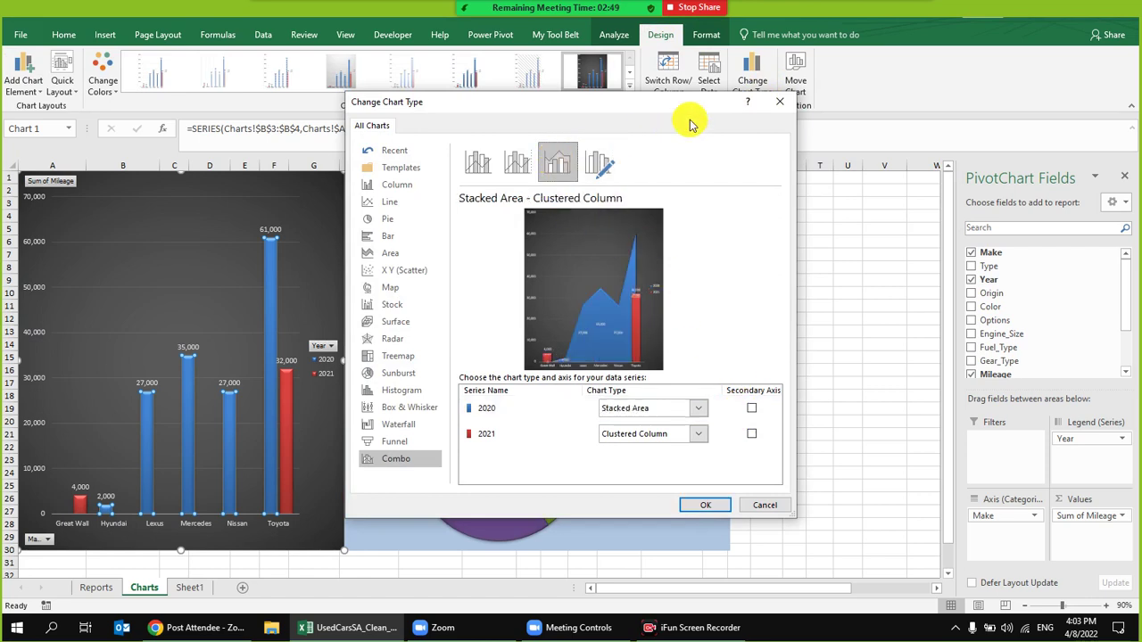
left_click(779, 102)
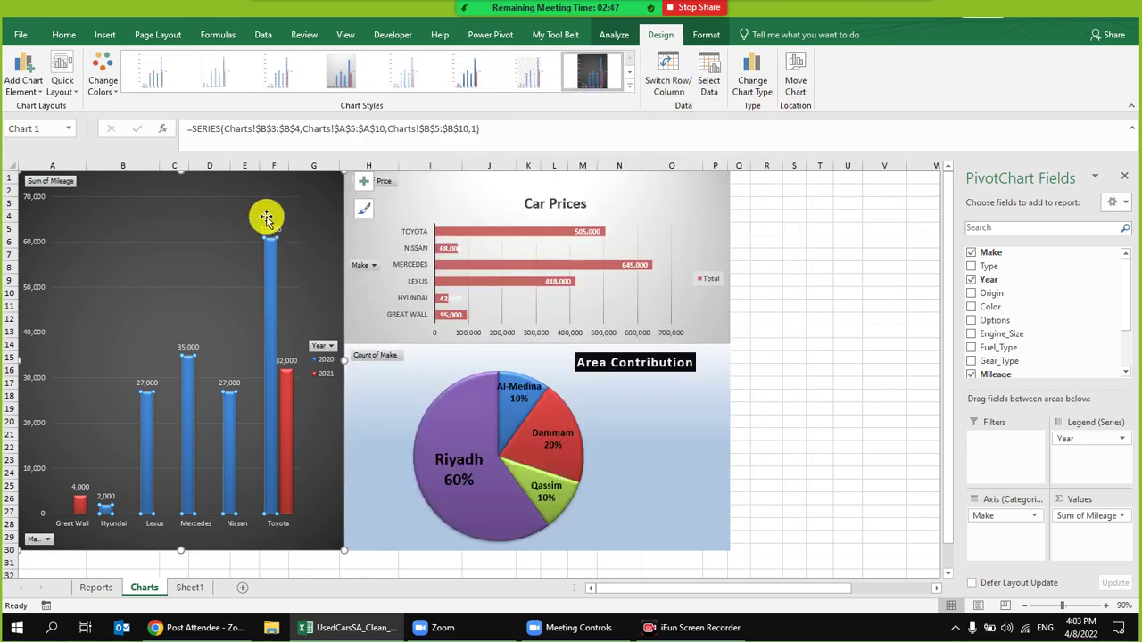
left_click(614, 35)
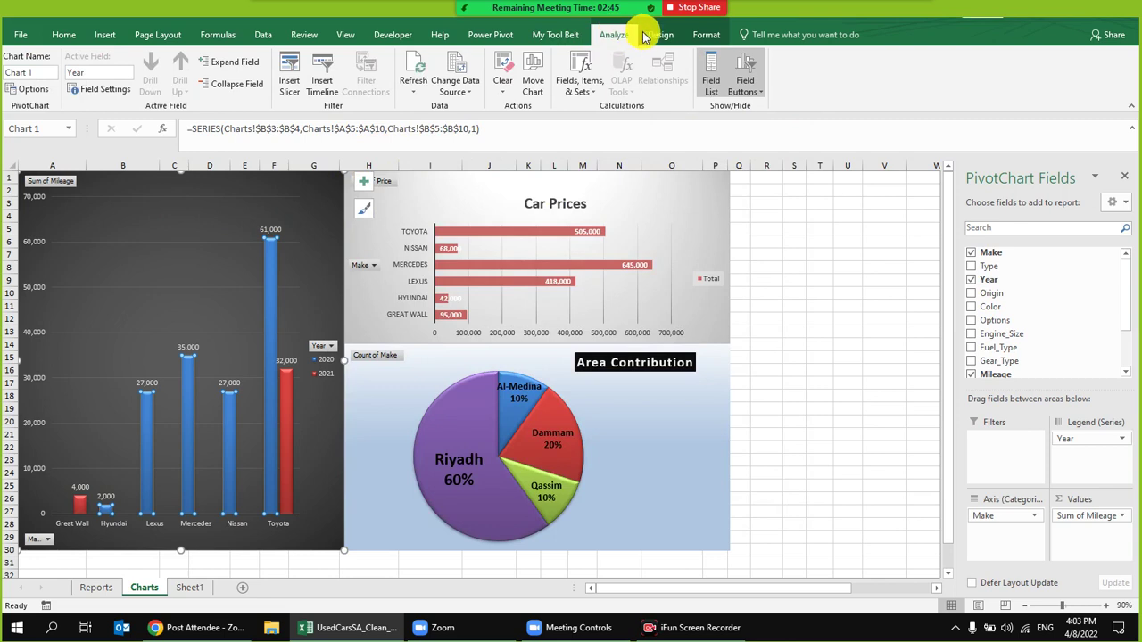
left_click(649, 35)
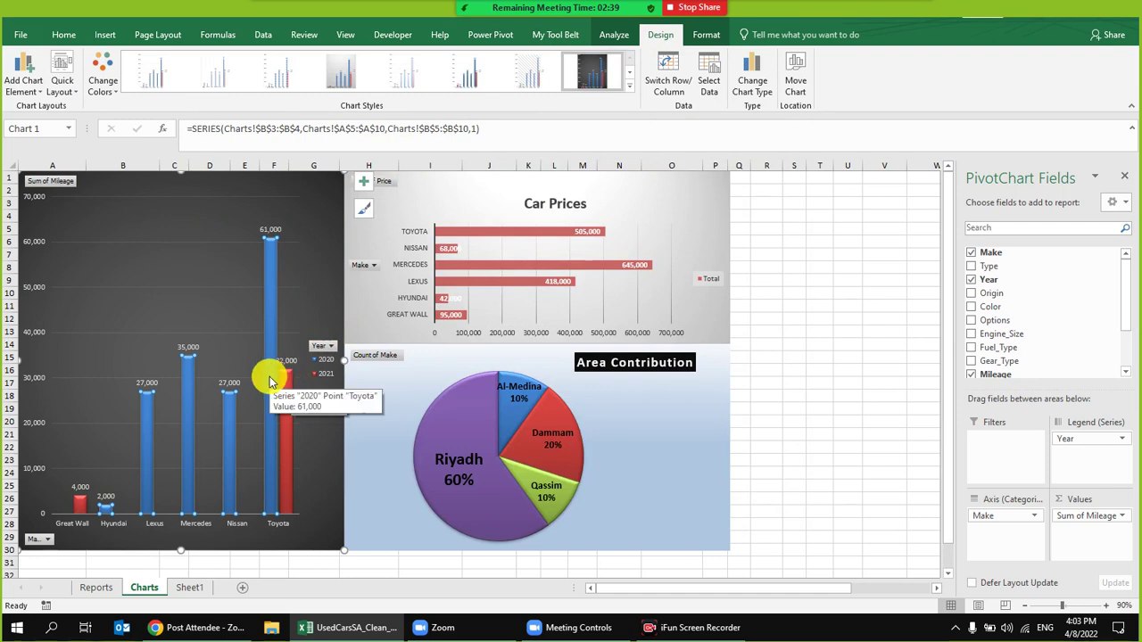
- Preview the chart style gallery for the mileage column chart and keep the dark style
left_click(264, 239)
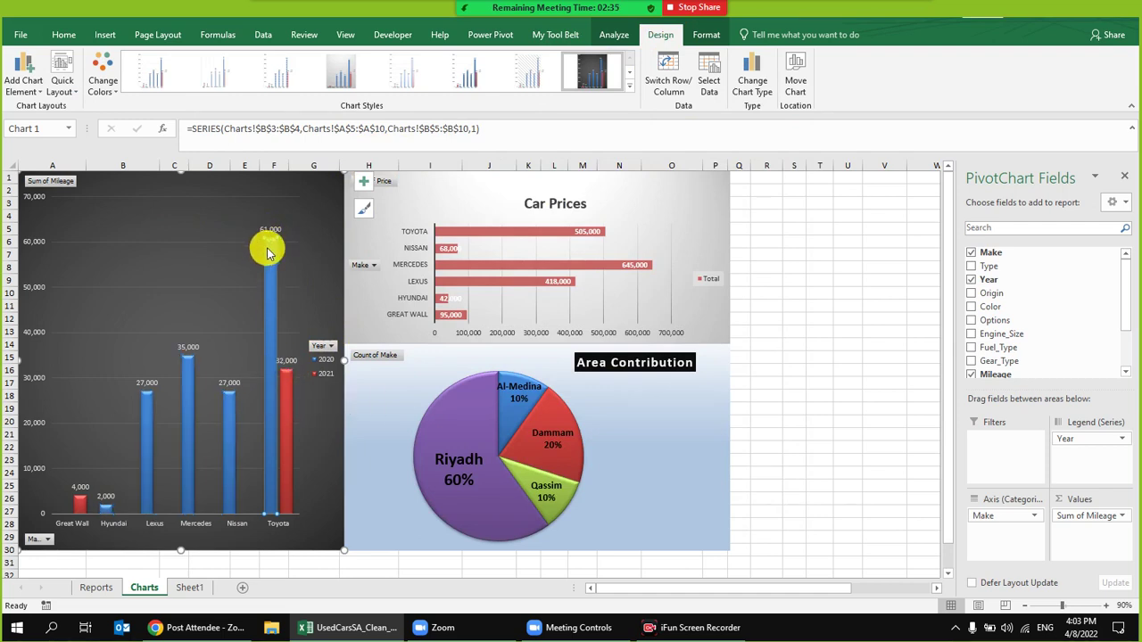
left_click(234, 436)
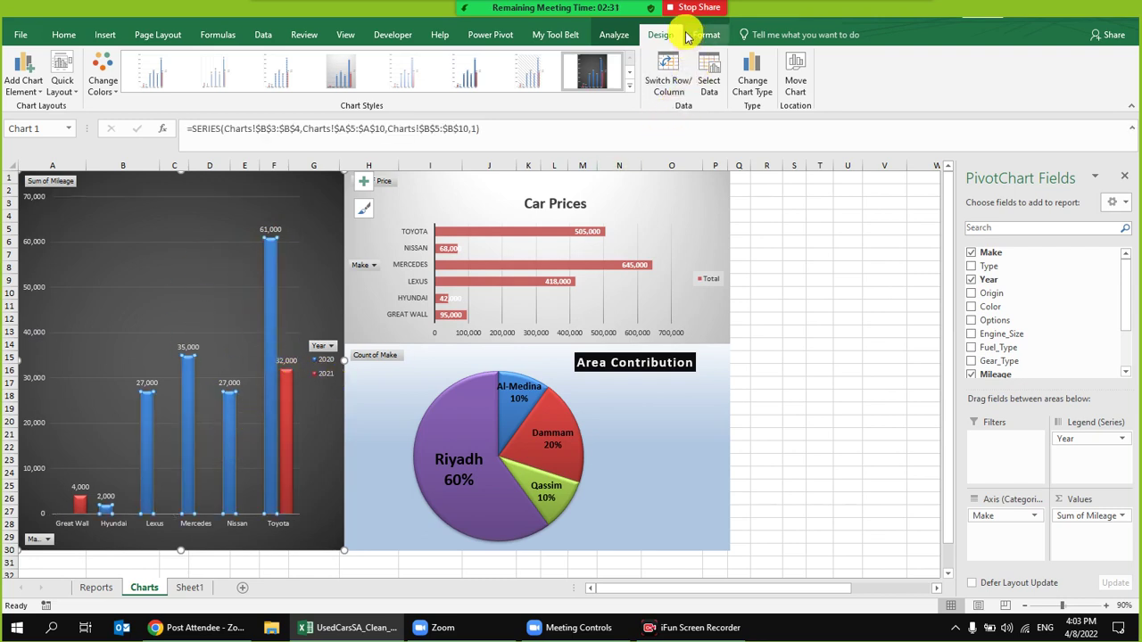
left_click(629, 86)
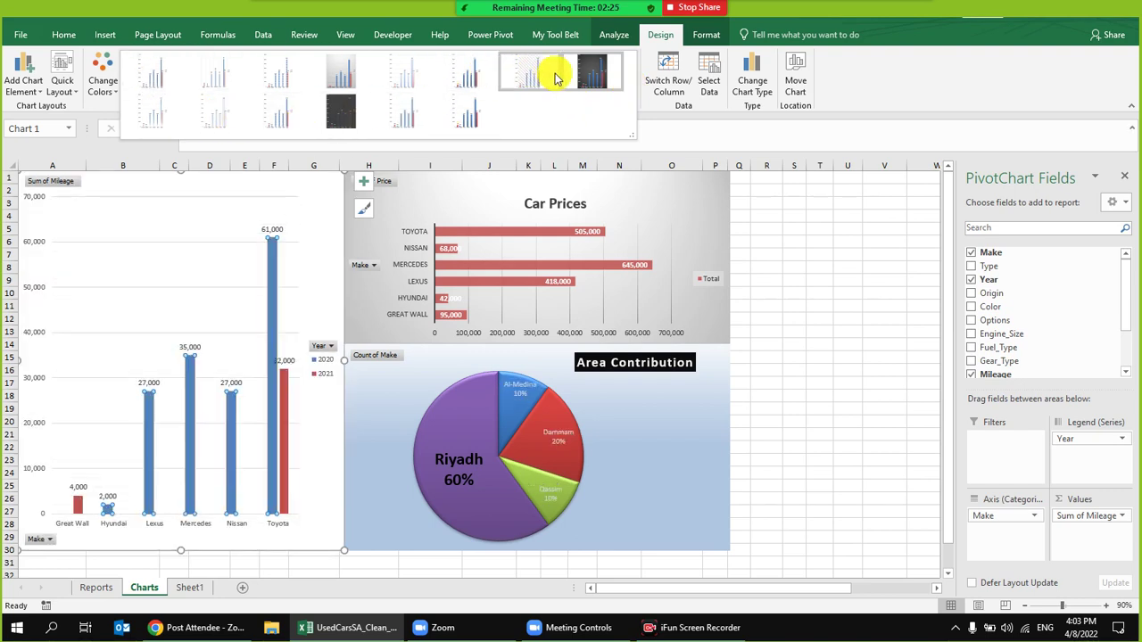
left_click(592, 72)
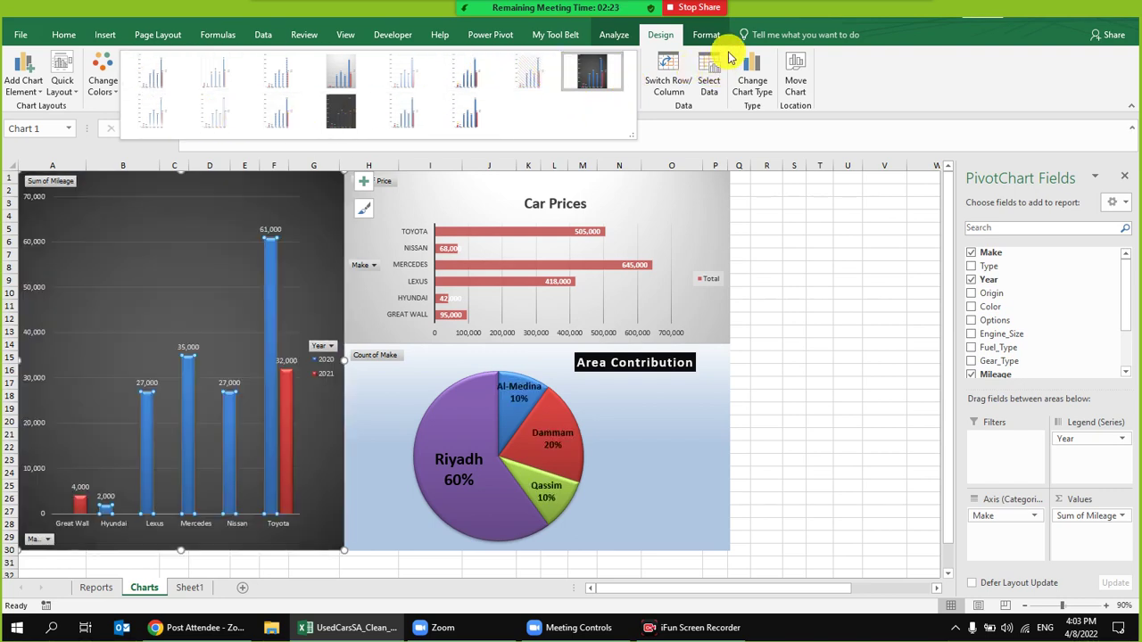
left_click(680, 34)
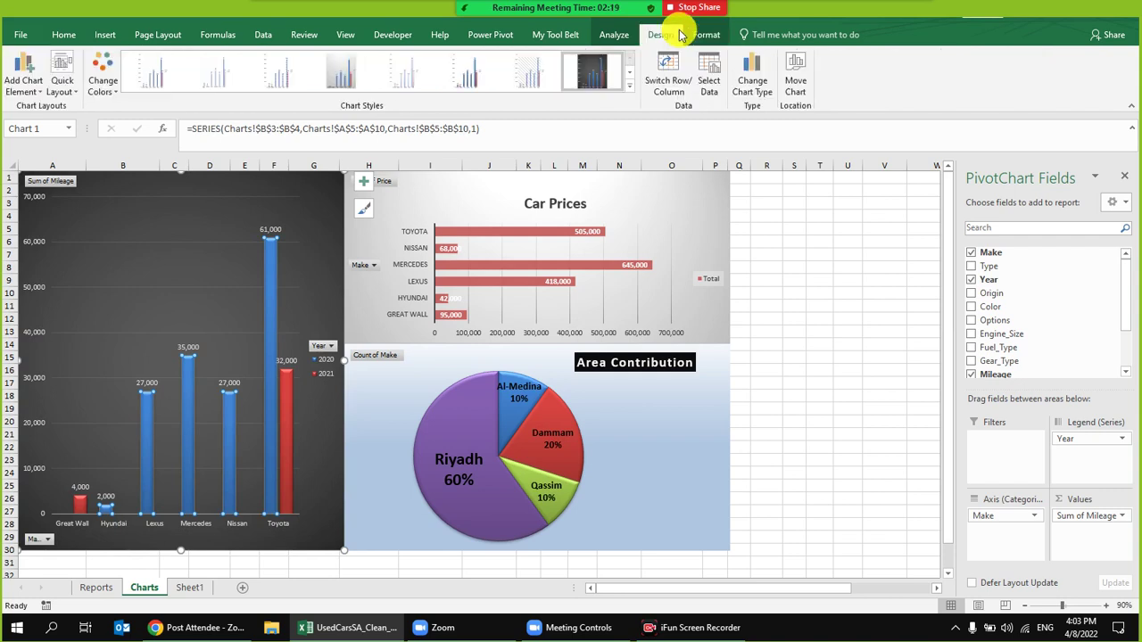
- Compare the combination chart presets and Custom Combination for the mileage chart, then cancel the type change
left_click(752, 86)
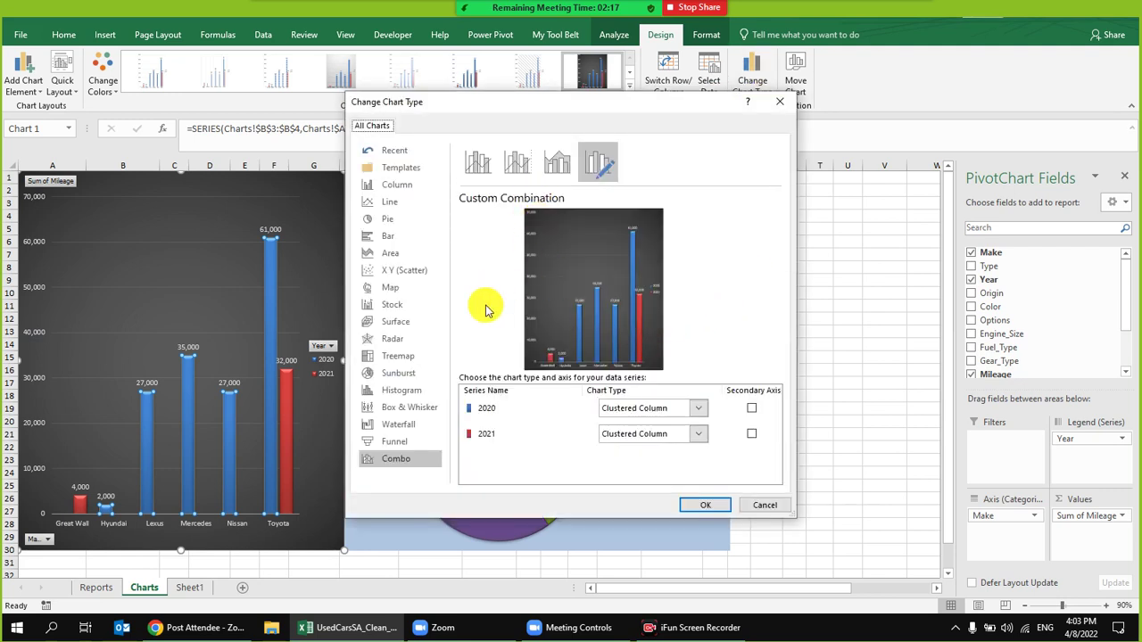
left_click(558, 163)
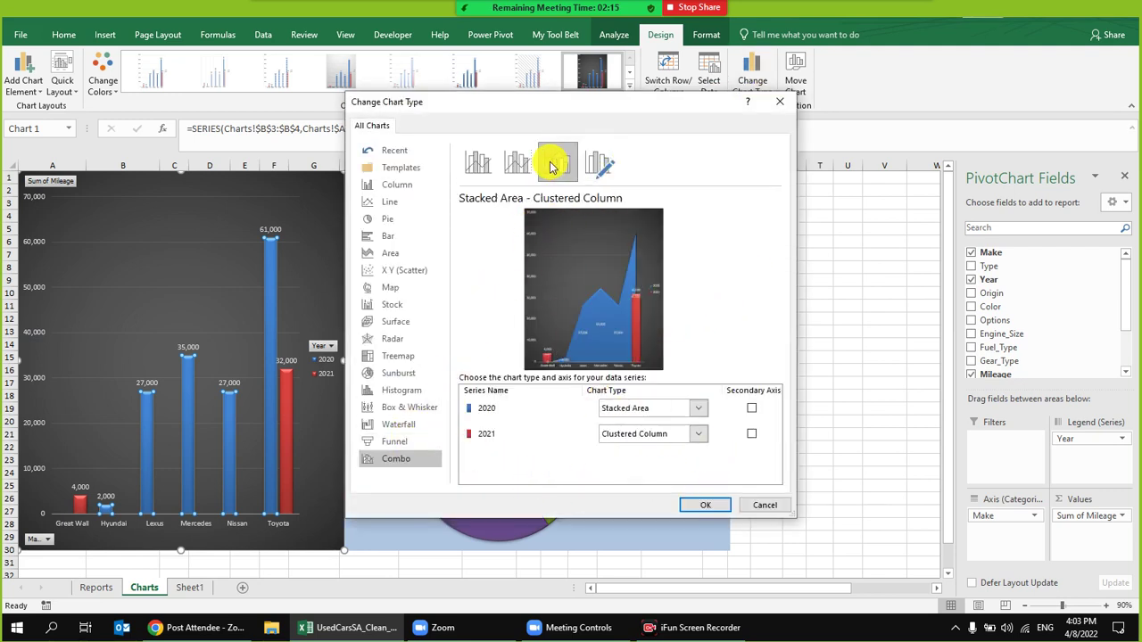
left_click(523, 165)
left_click(478, 161)
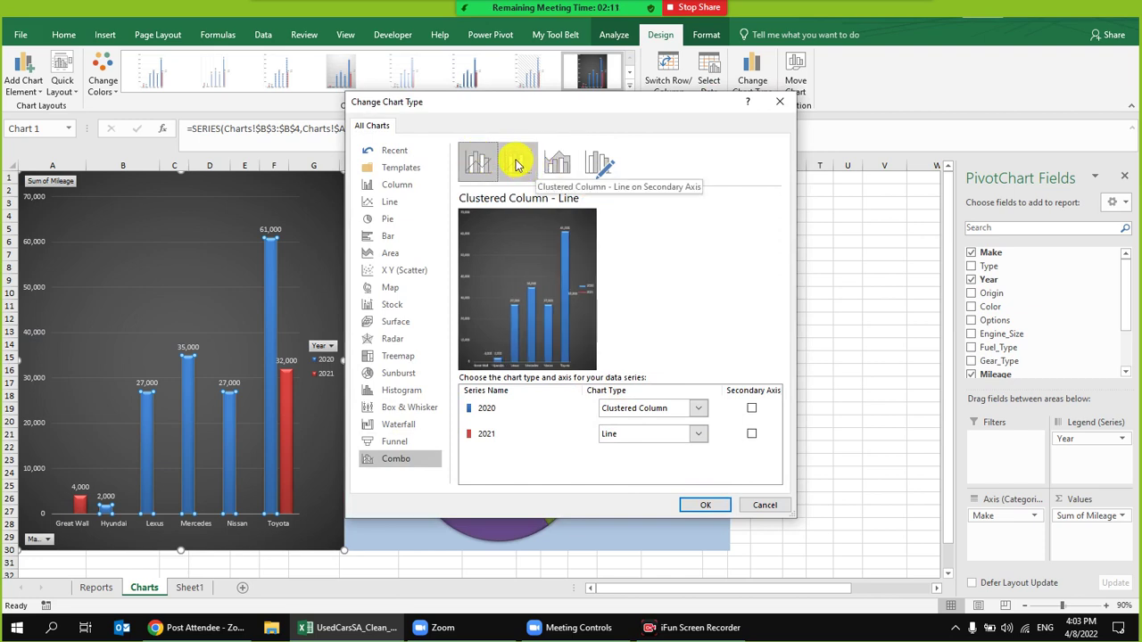
left_click(516, 164)
left_click(558, 162)
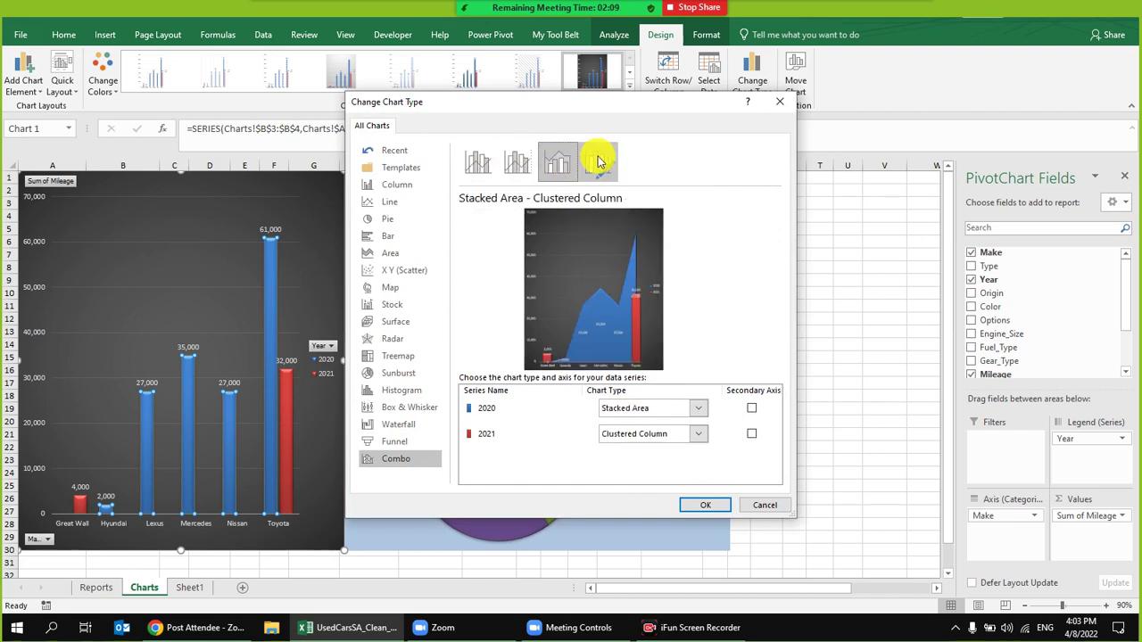
left_click(599, 161)
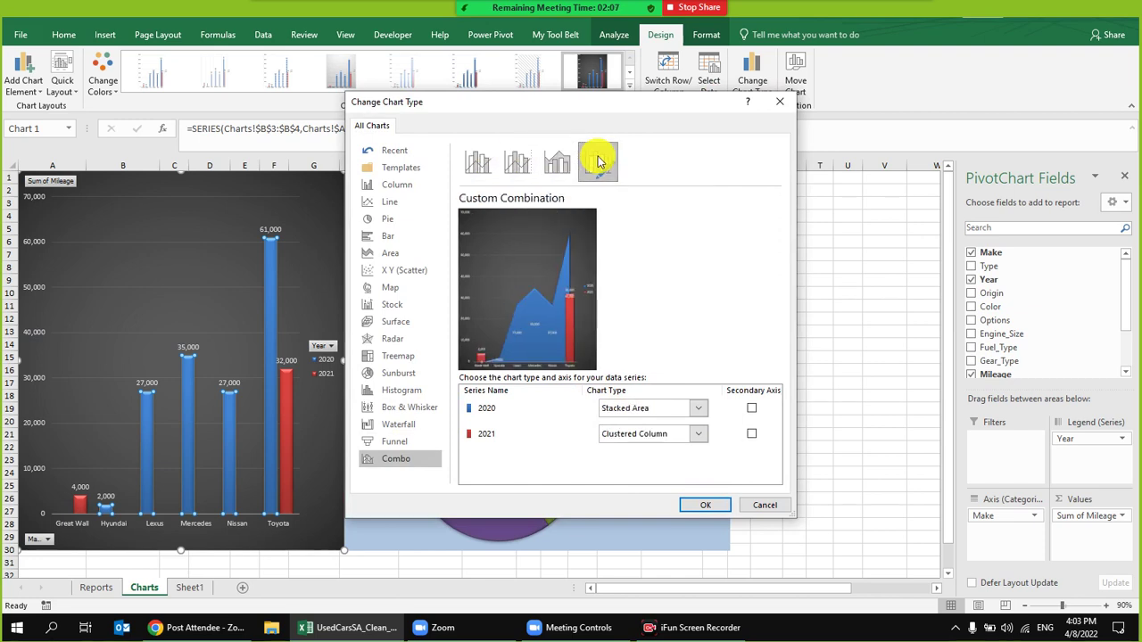
left_click(768, 505)
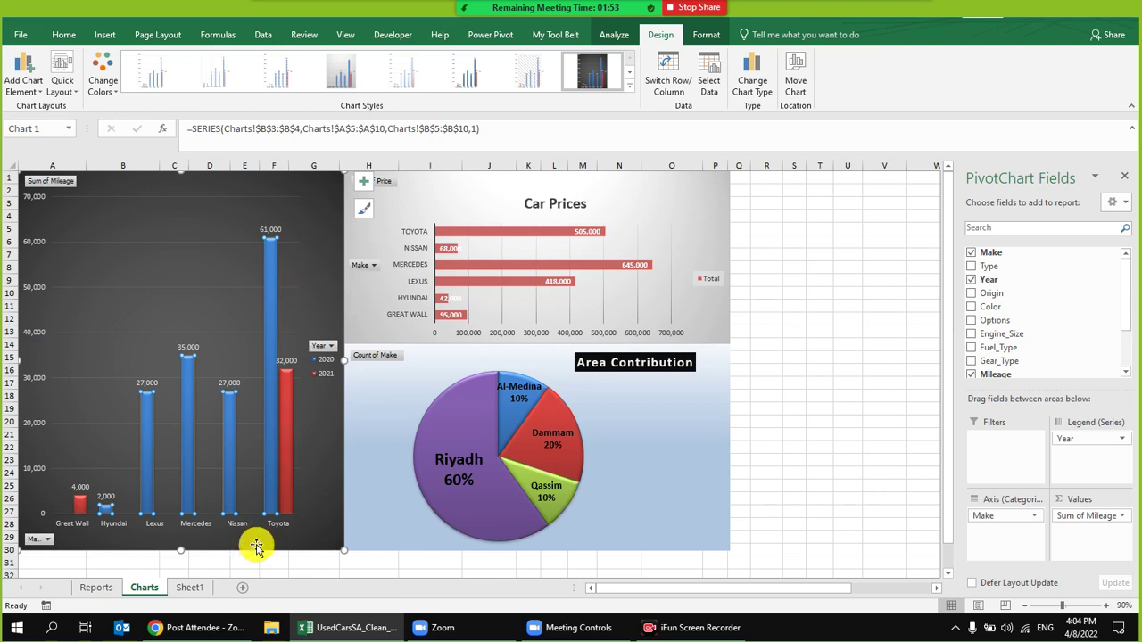
- Set the mileage of the Hyundai Accent in Sheet1's source data to 20000
left_click(105, 544)
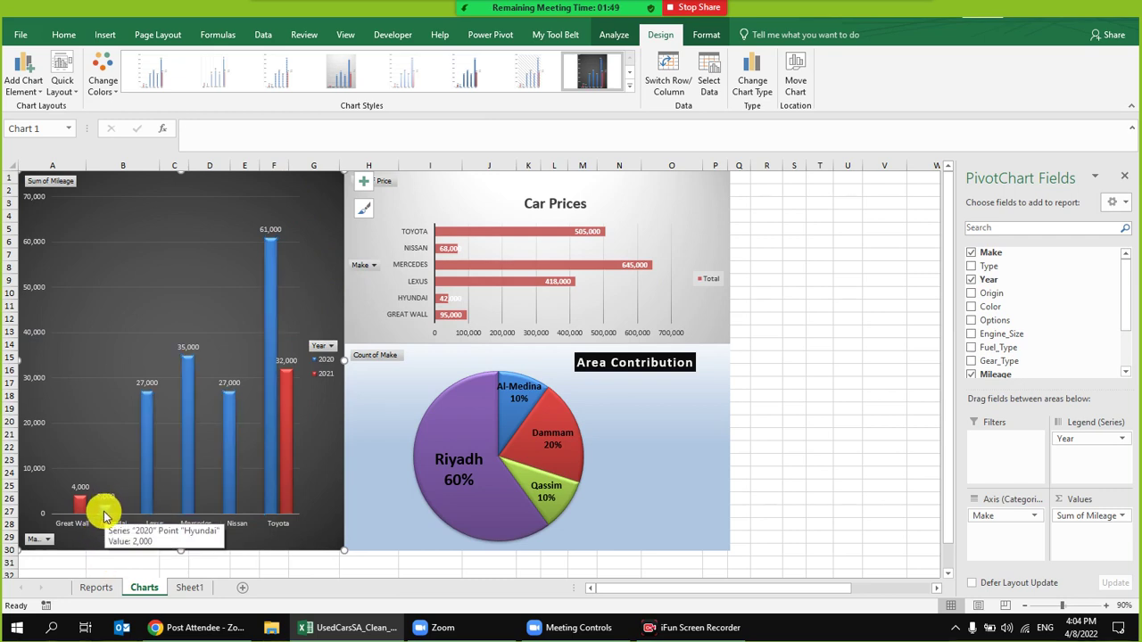
left_click(104, 513)
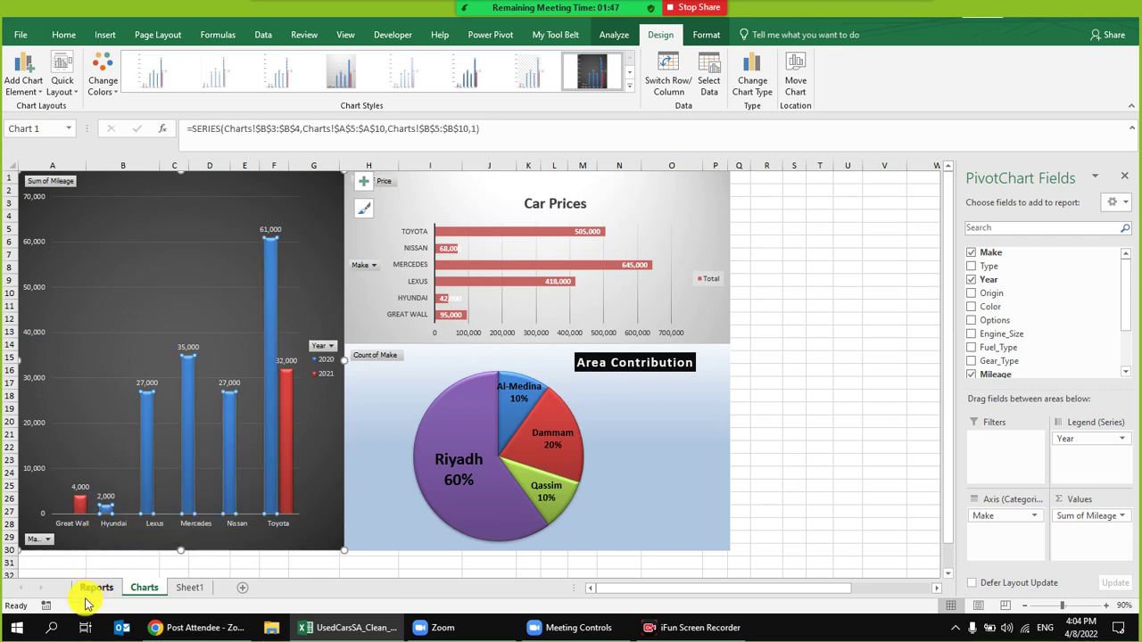
left_click(134, 562)
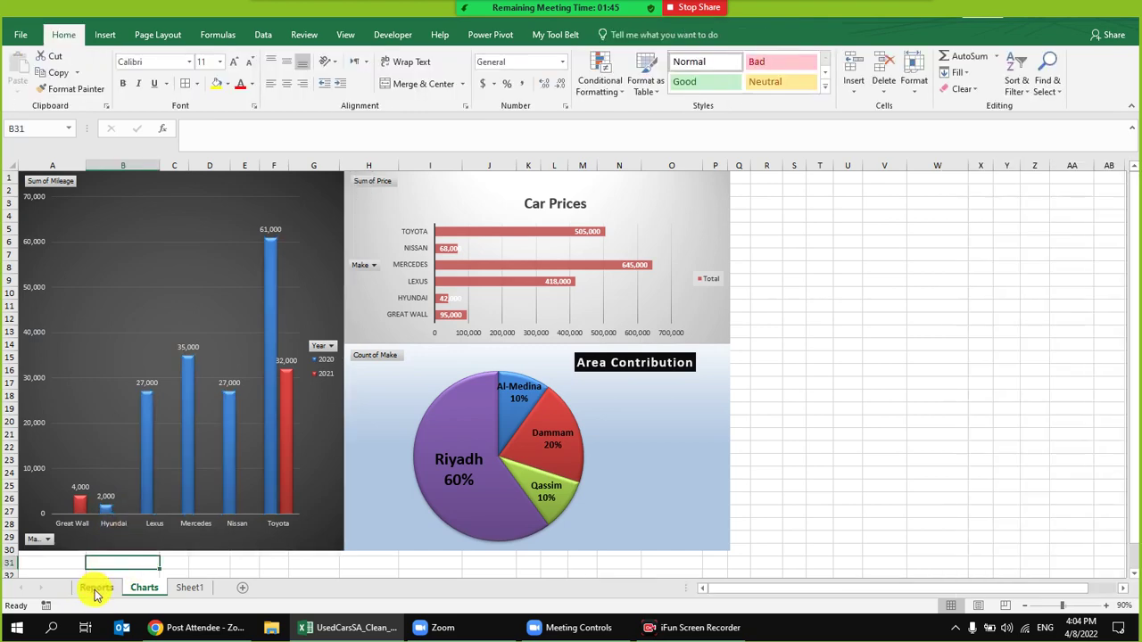
left_click(94, 588)
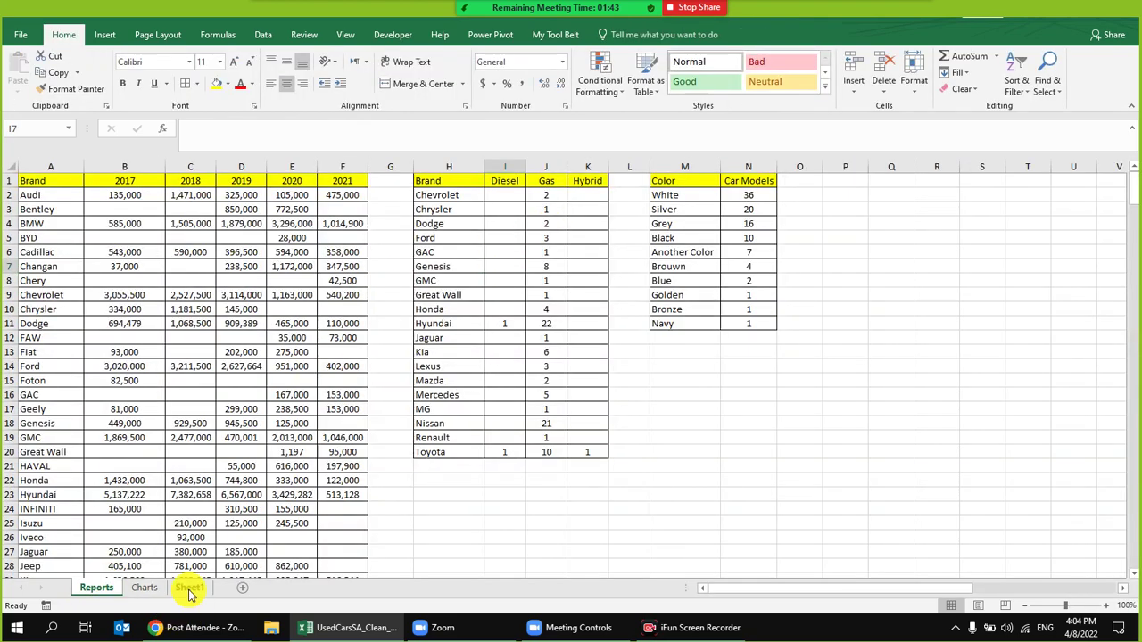
left_click(188, 589)
left_click(571, 244)
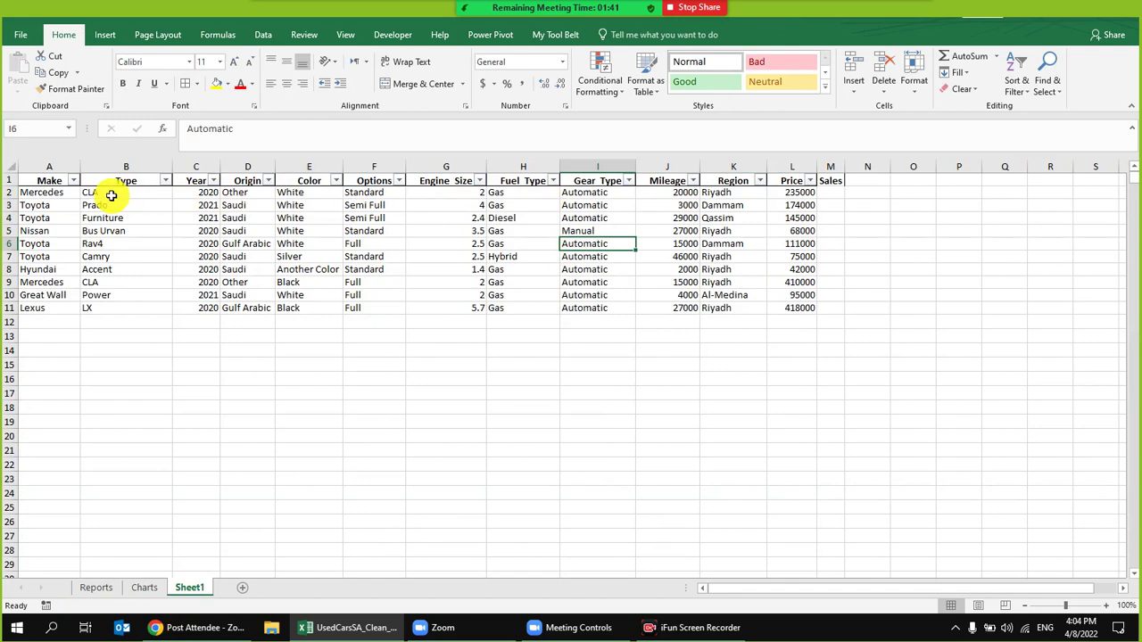
left_click(9, 269)
left_click(683, 269)
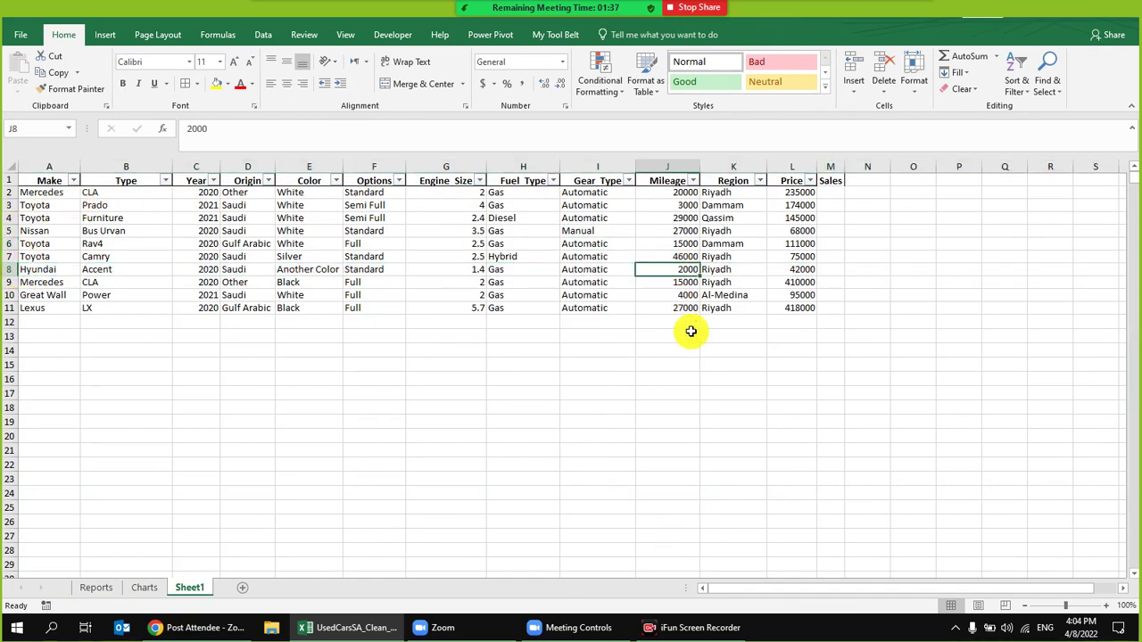
type("20")
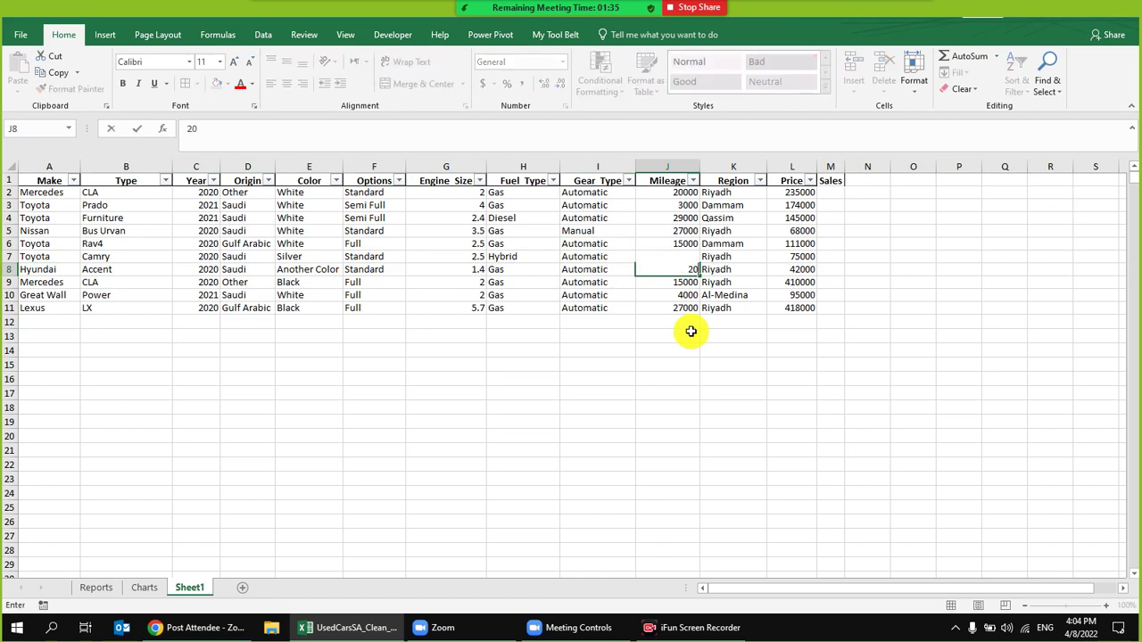
key("Return")
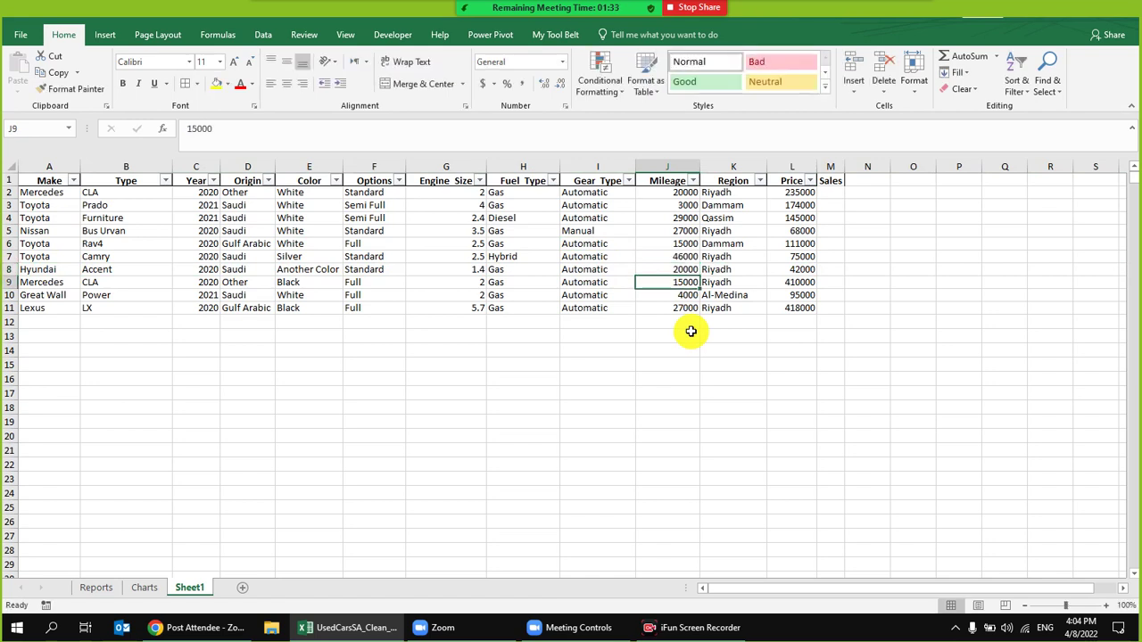
left_click(683, 268)
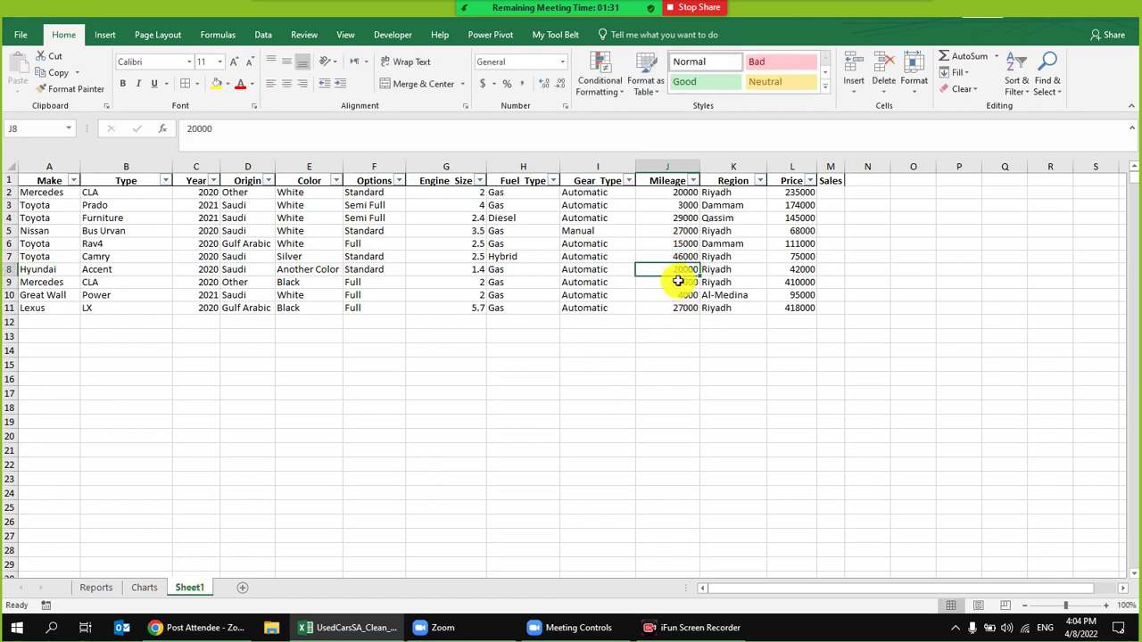
- Move the Car Prices chart aside on the Charts sheet to uncover its PivotTable, and refresh all PivotTables
left_click(145, 586)
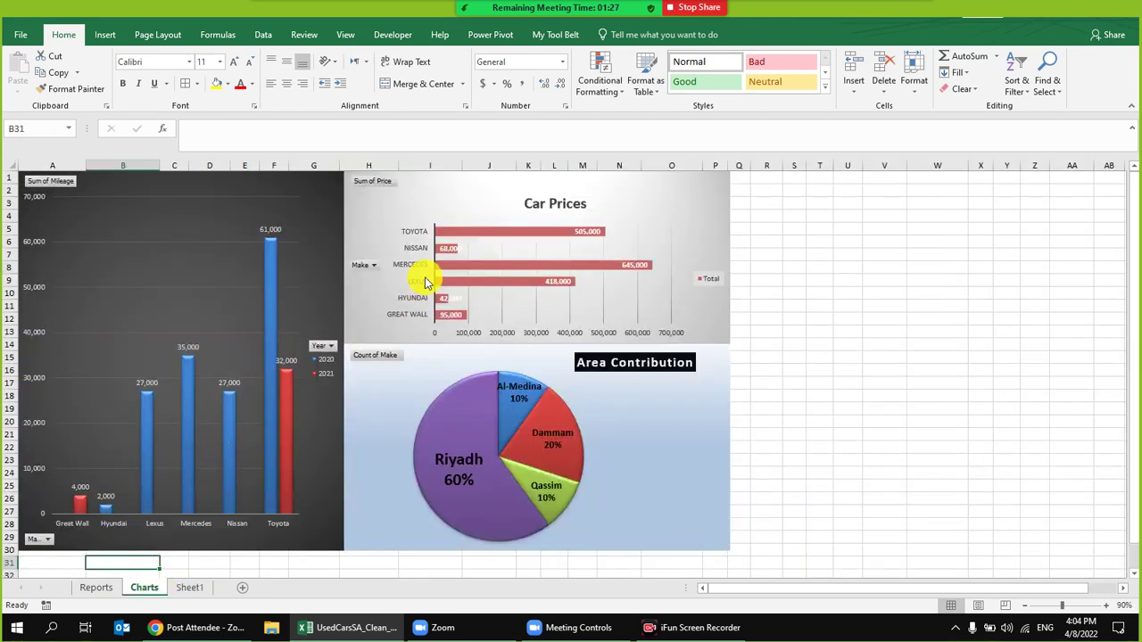
left_click_drag(476, 185, 558, 186)
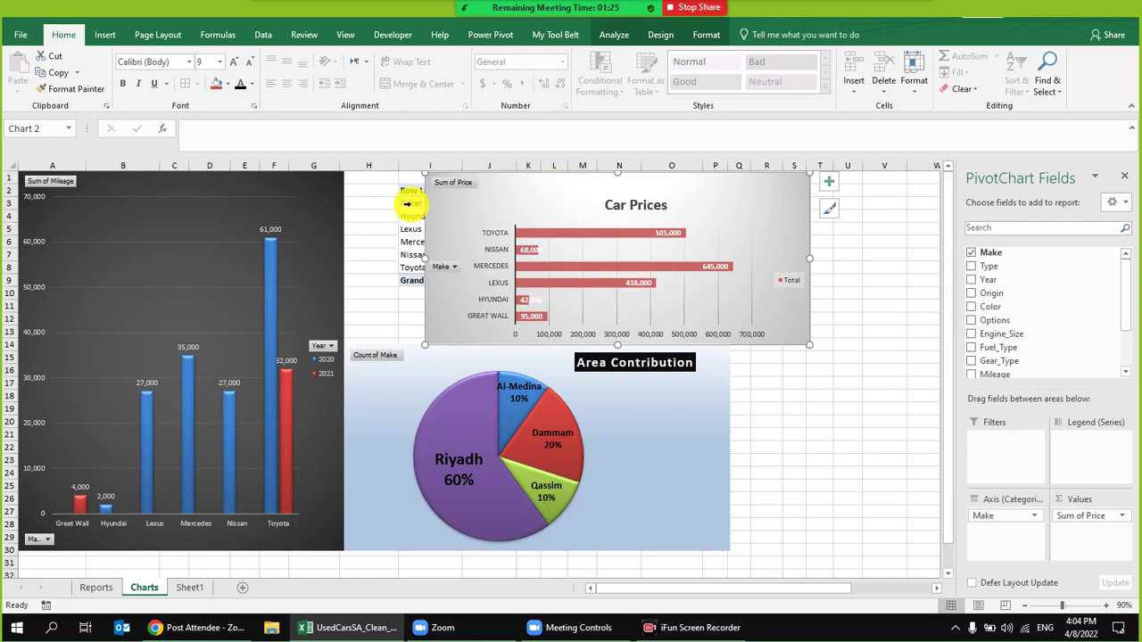
left_click(407, 204)
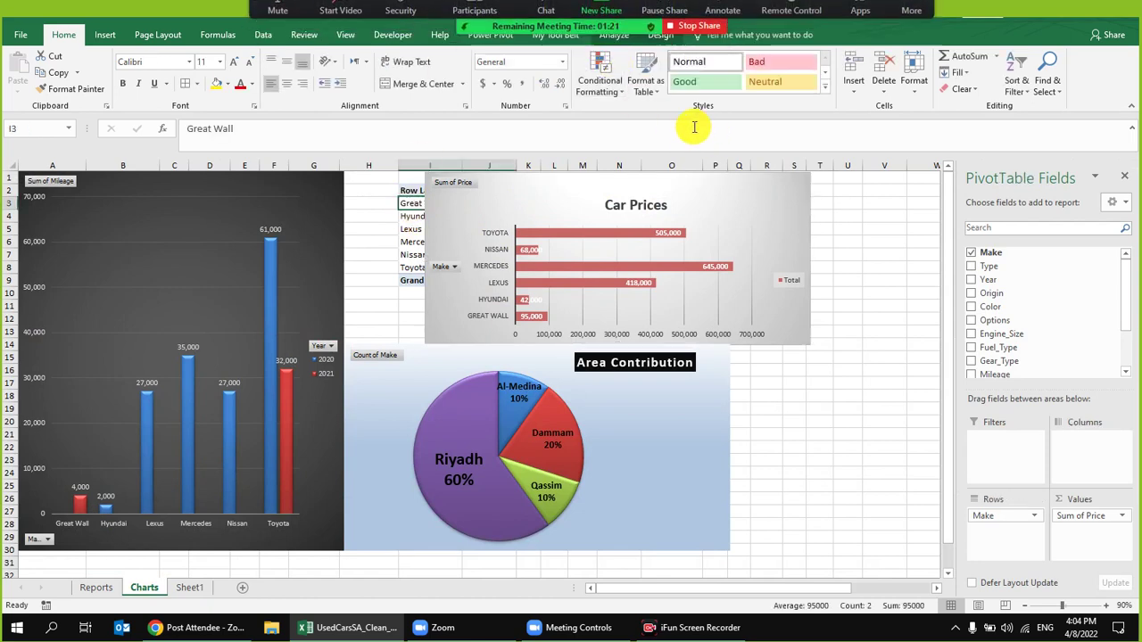
left_click(616, 35)
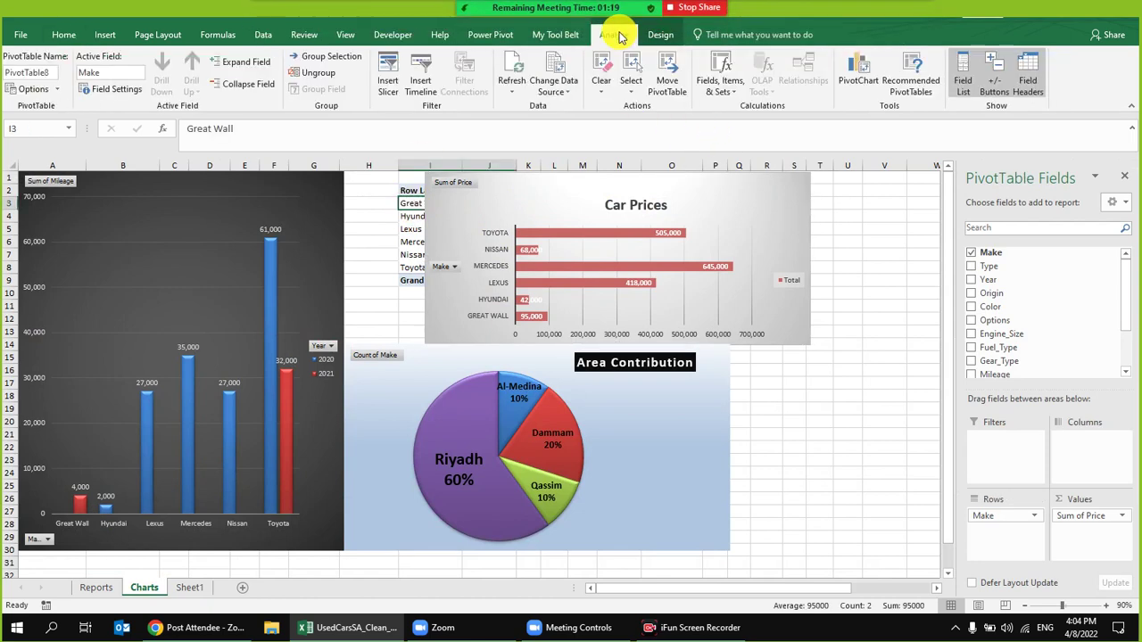
left_click(514, 89)
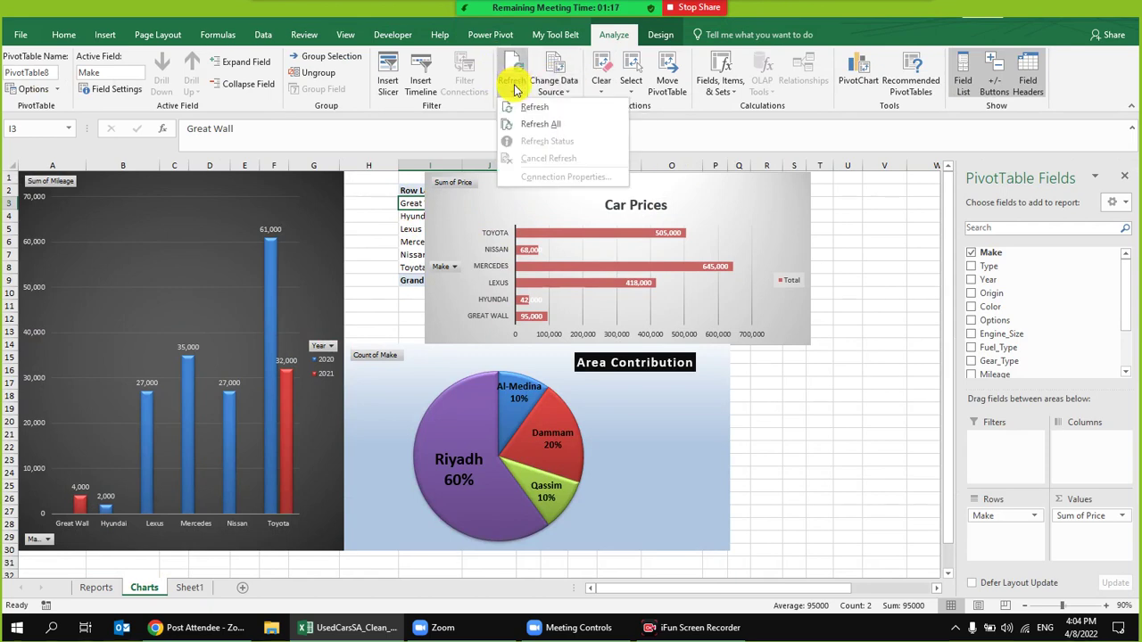
left_click(541, 127)
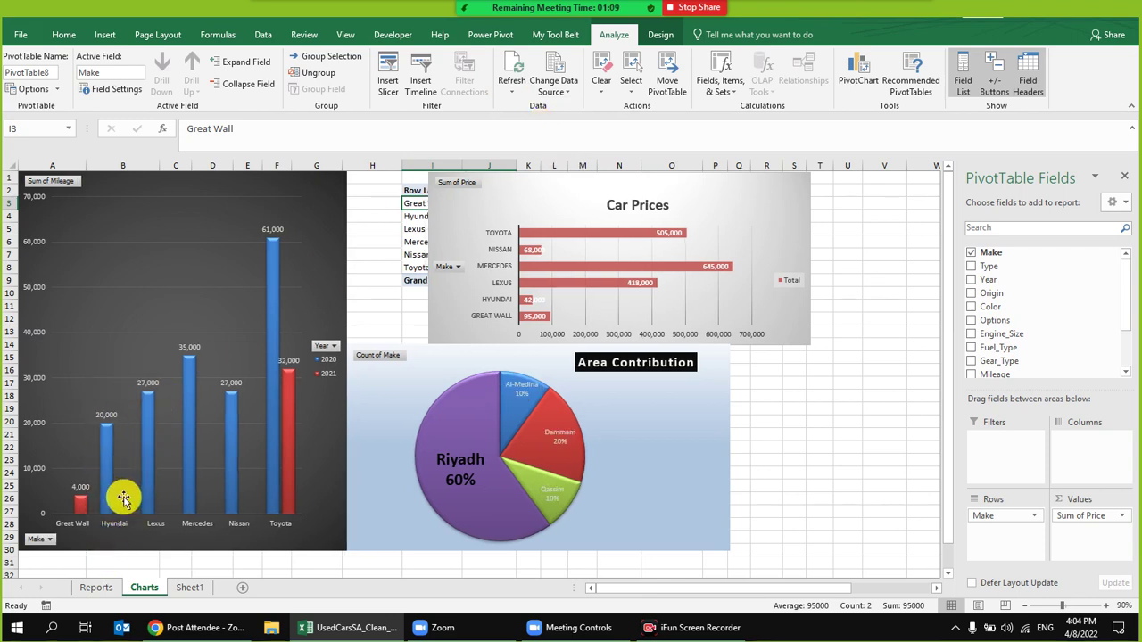
- Move the Car Prices chart back beside the mileage chart, directly above the pie chart
left_click(570, 184)
left_click_drag(570, 183, 494, 184)
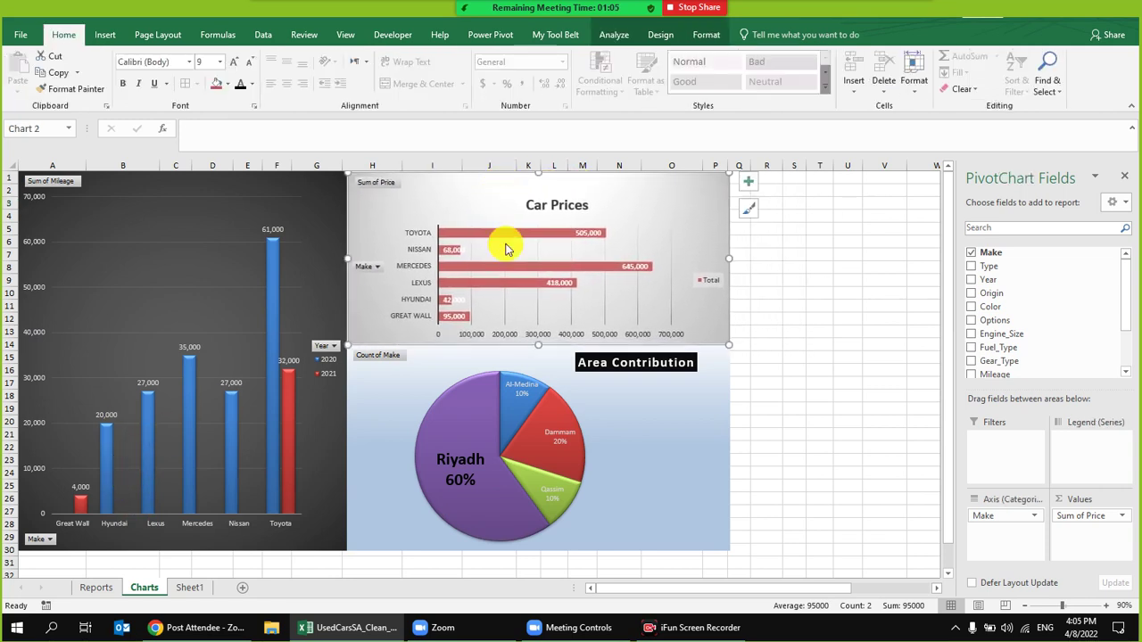
left_click(820, 344)
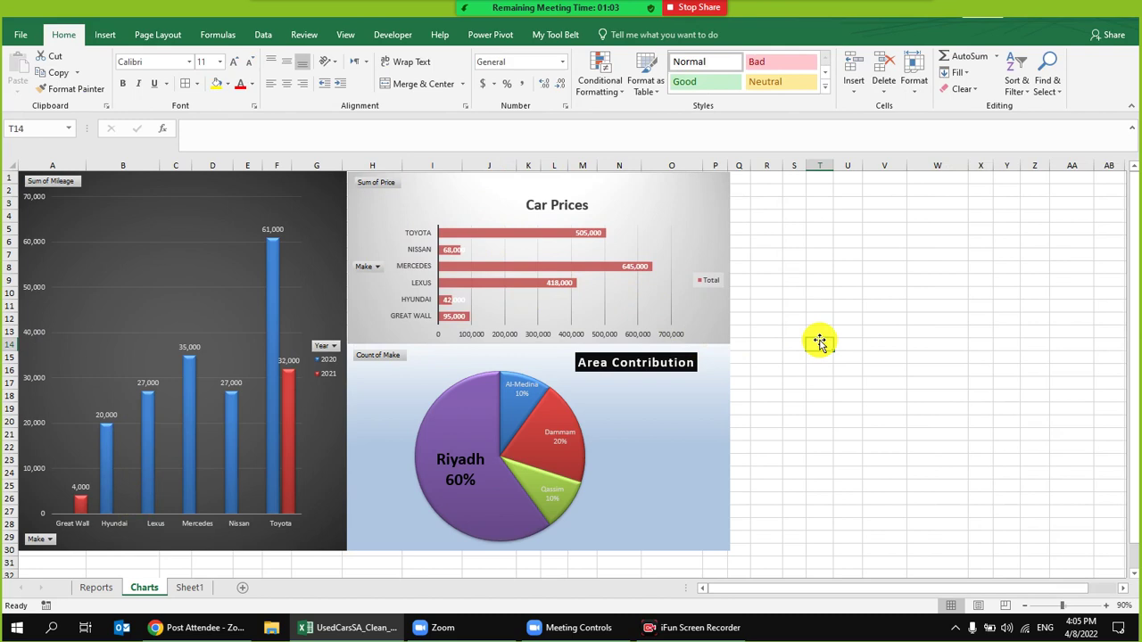
left_click(797, 395)
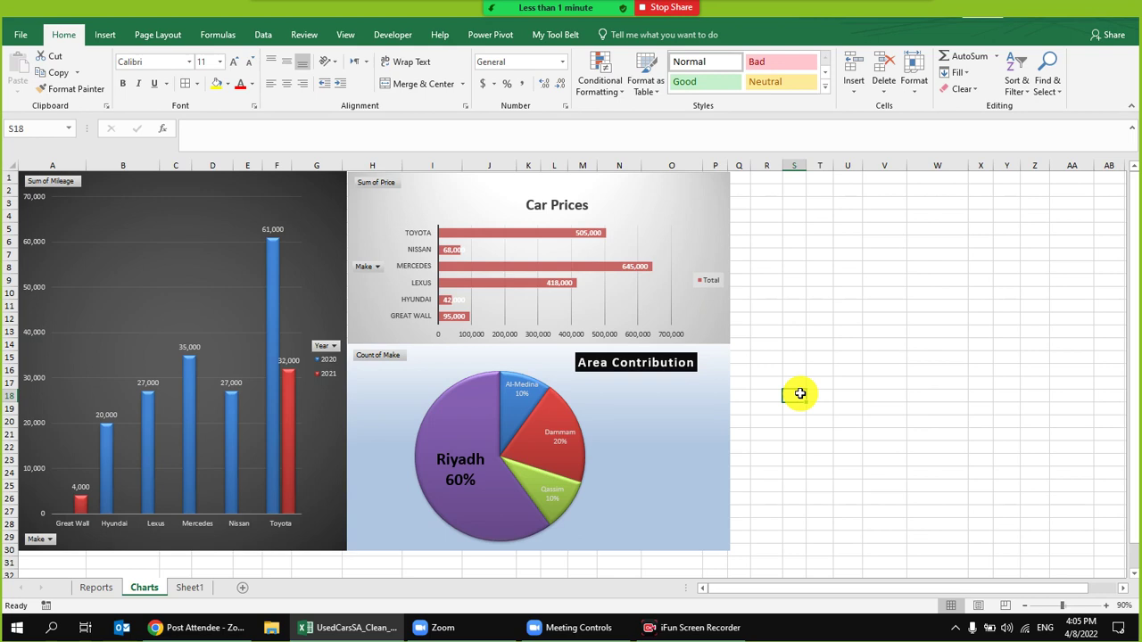
- Give all the data labels on the Car Prices bars a solid black fill
left_click(456, 303)
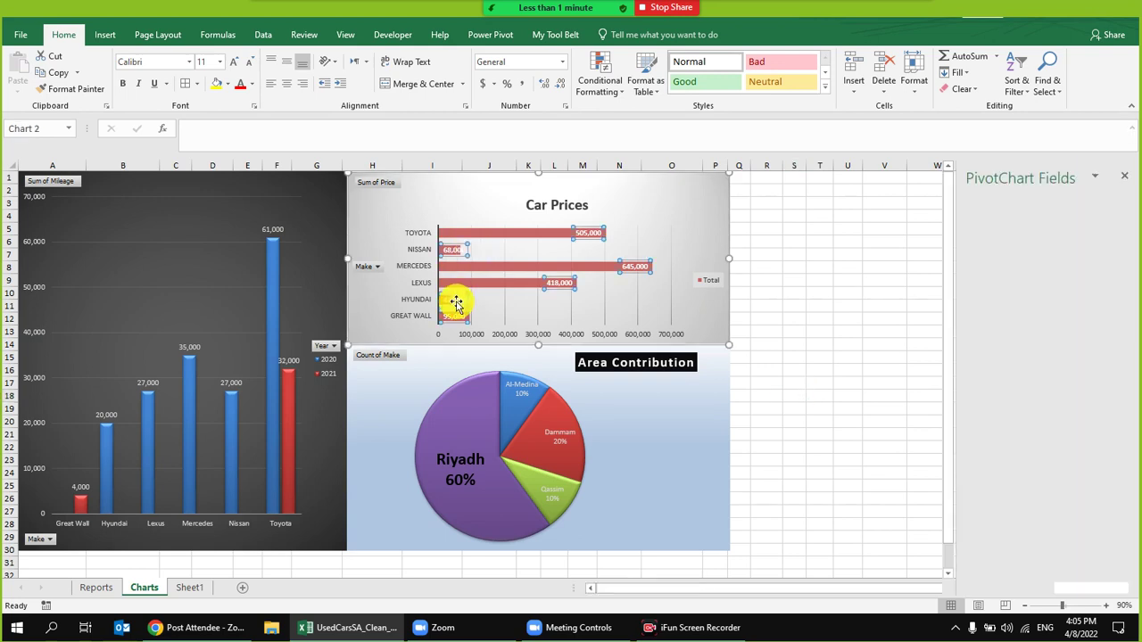
left_click(659, 34)
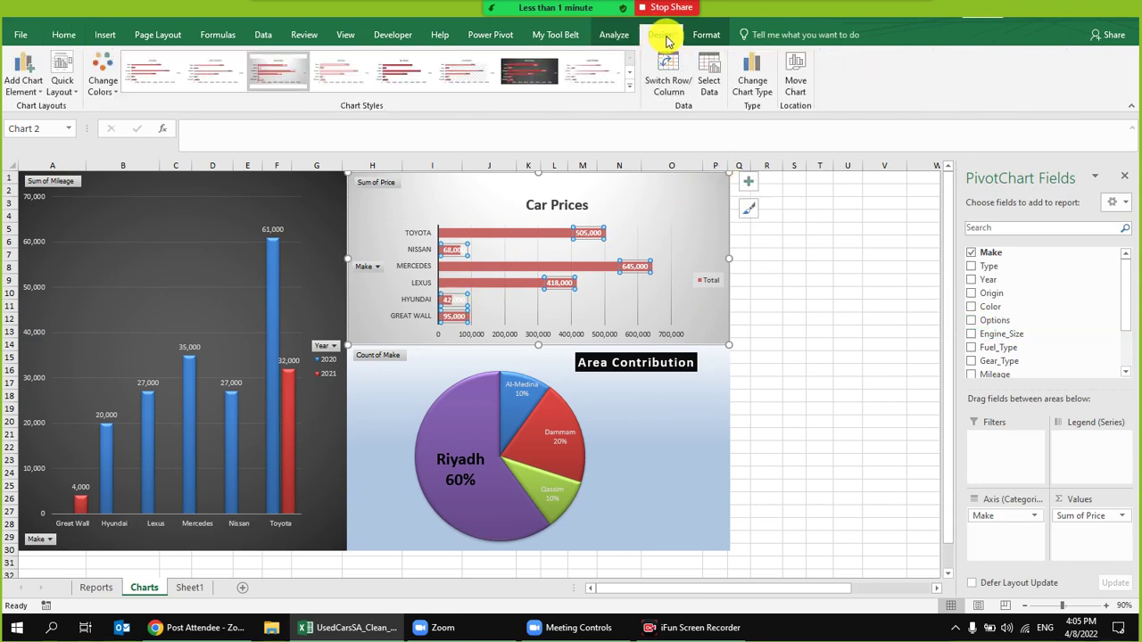
left_click(707, 36)
left_click(659, 35)
double_click(588, 231)
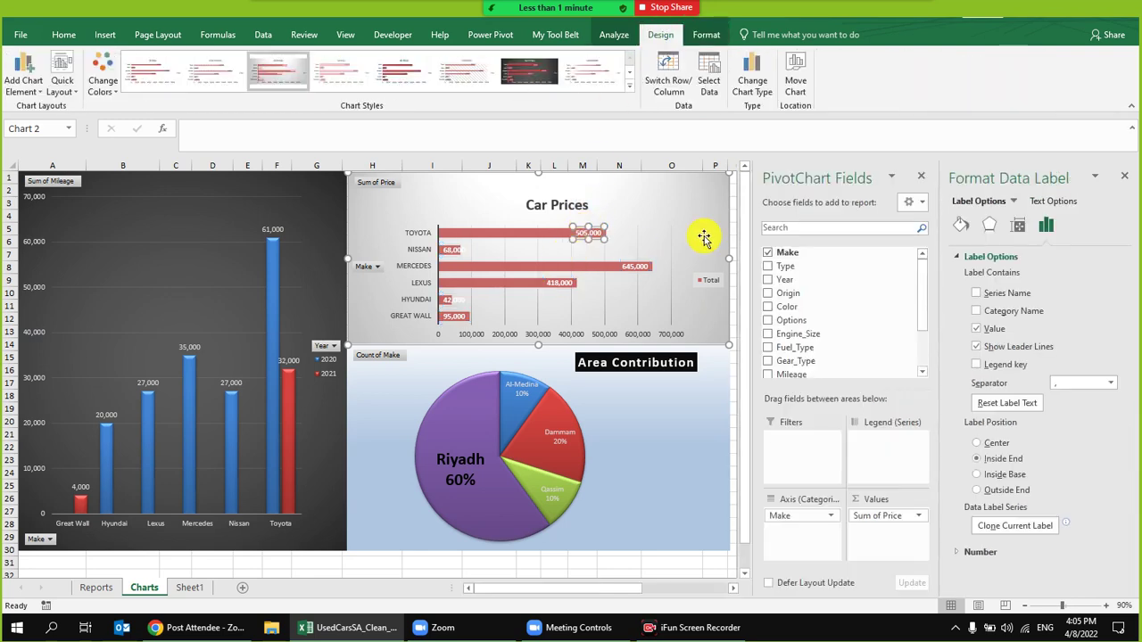
left_click(722, 220)
left_click(590, 231)
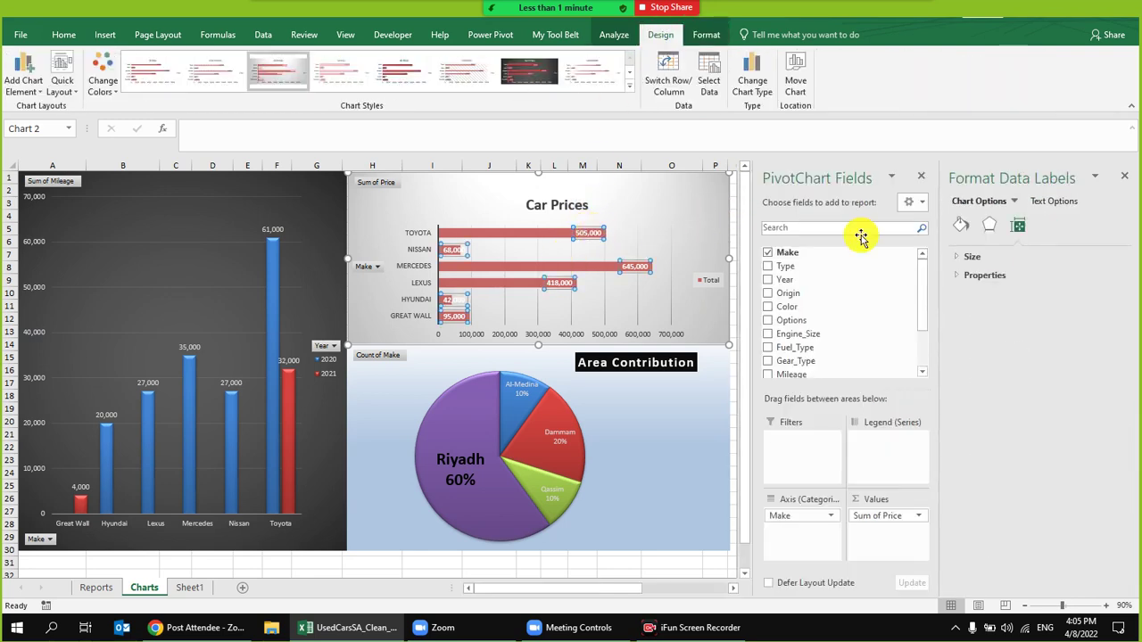
left_click(961, 227)
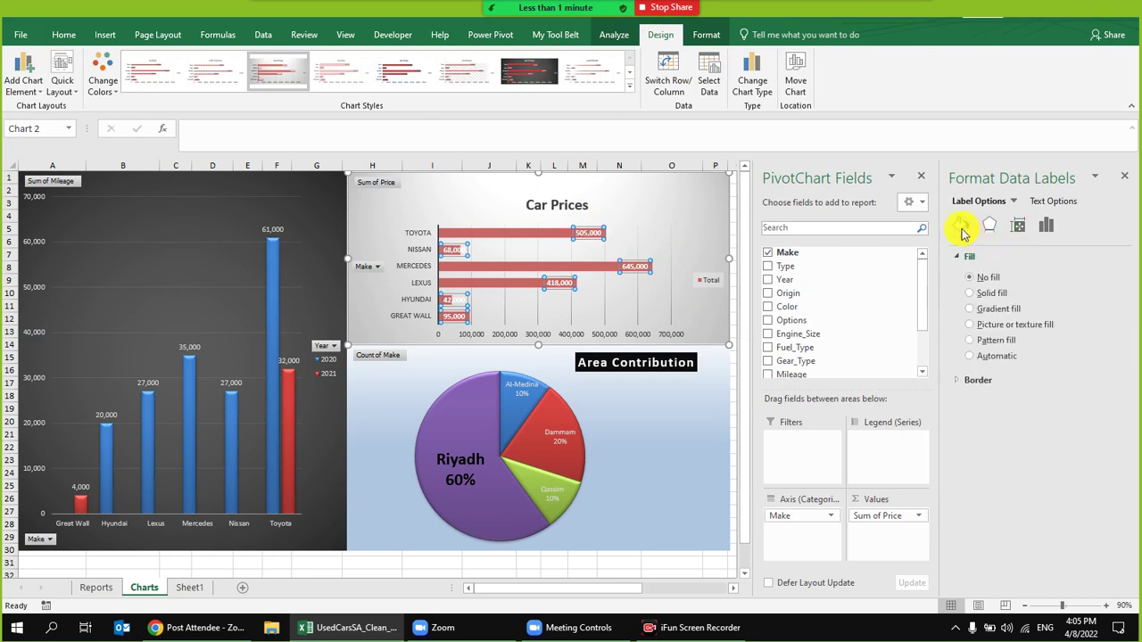
left_click(991, 293)
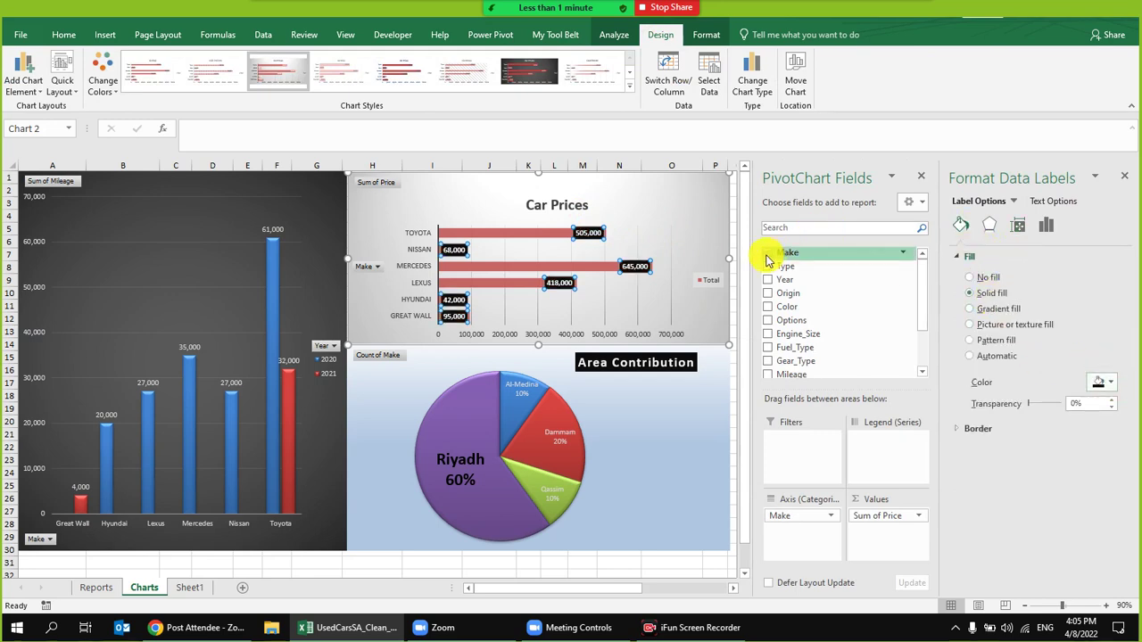
- Set the gap width of the mileage chart's columns to 0% and bring up the effects settings for the 2020 series
left_click(714, 216)
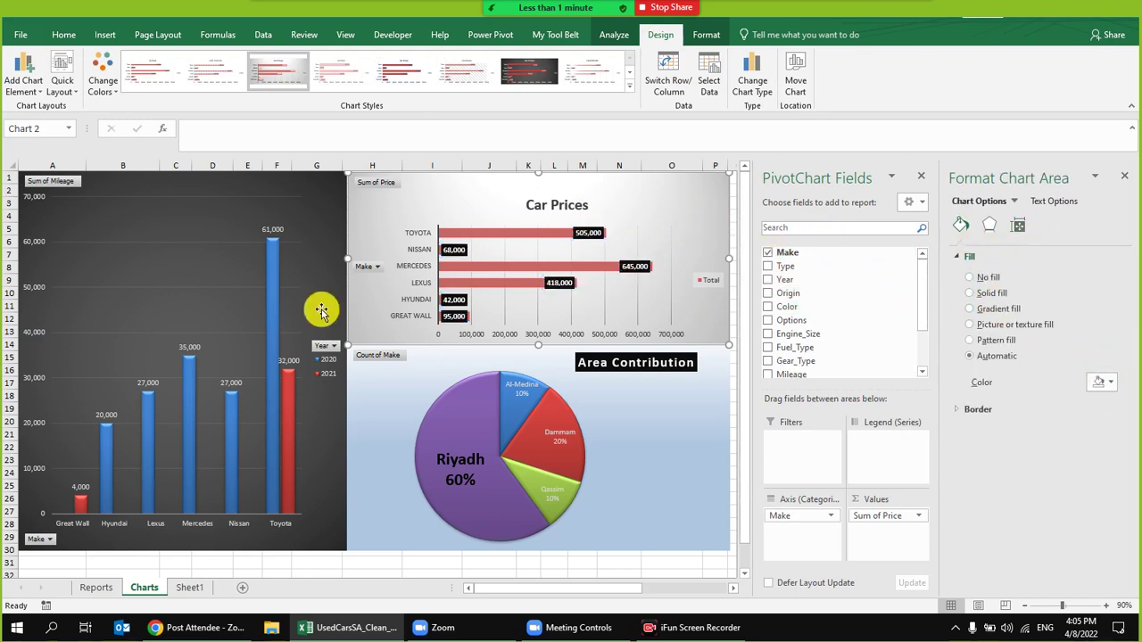
left_click(266, 259)
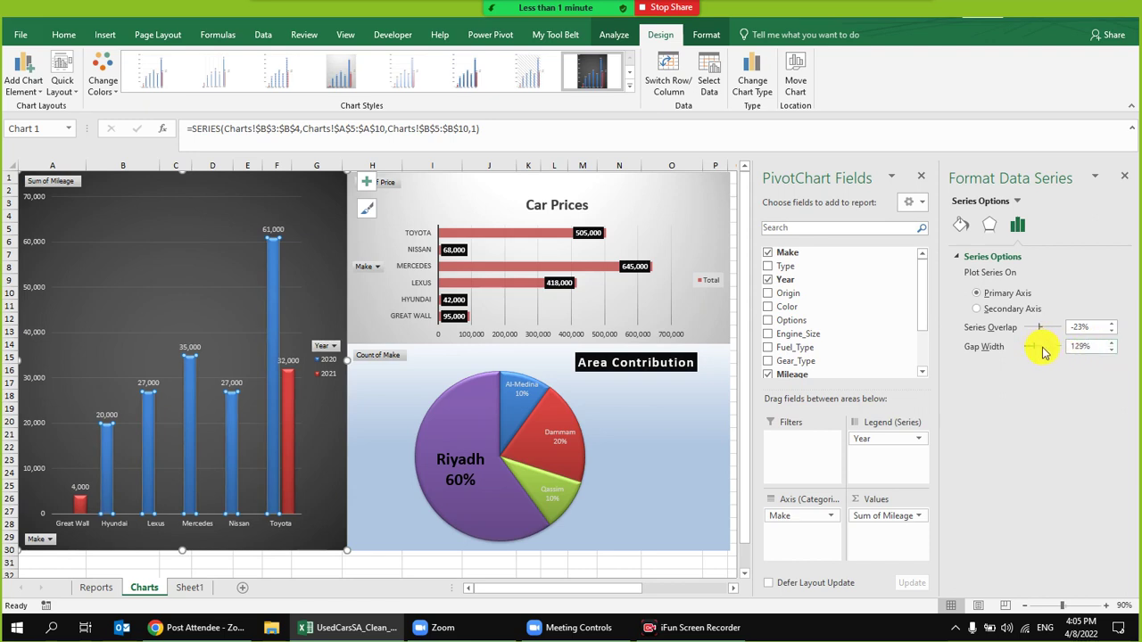
left_click_drag(1046, 353, 1046, 353)
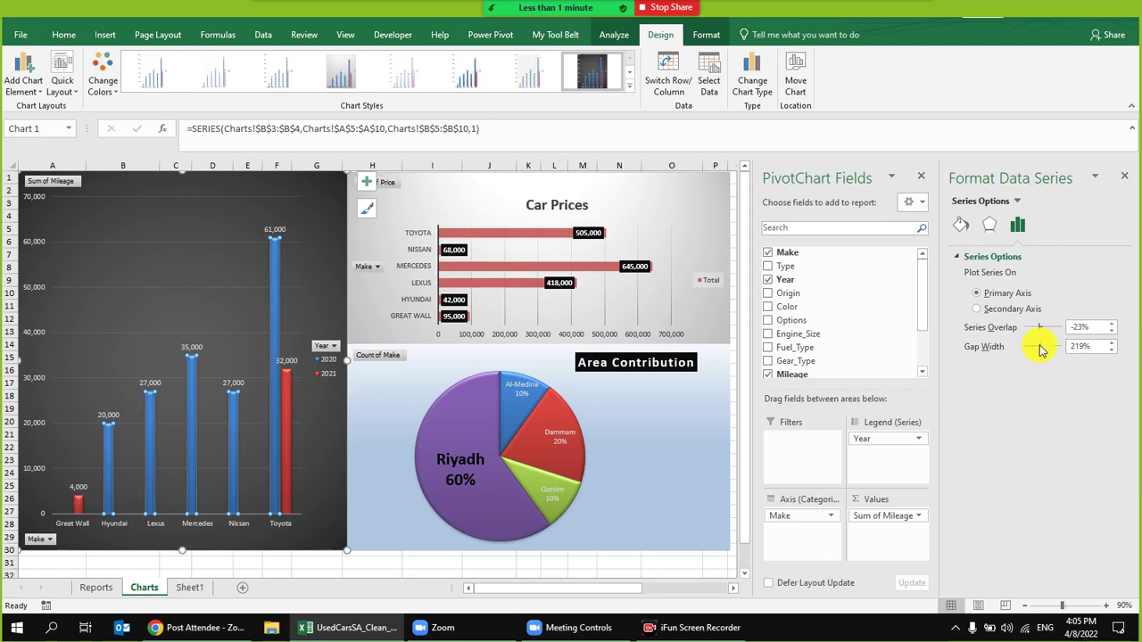
left_click_drag(1031, 350, 1025, 351)
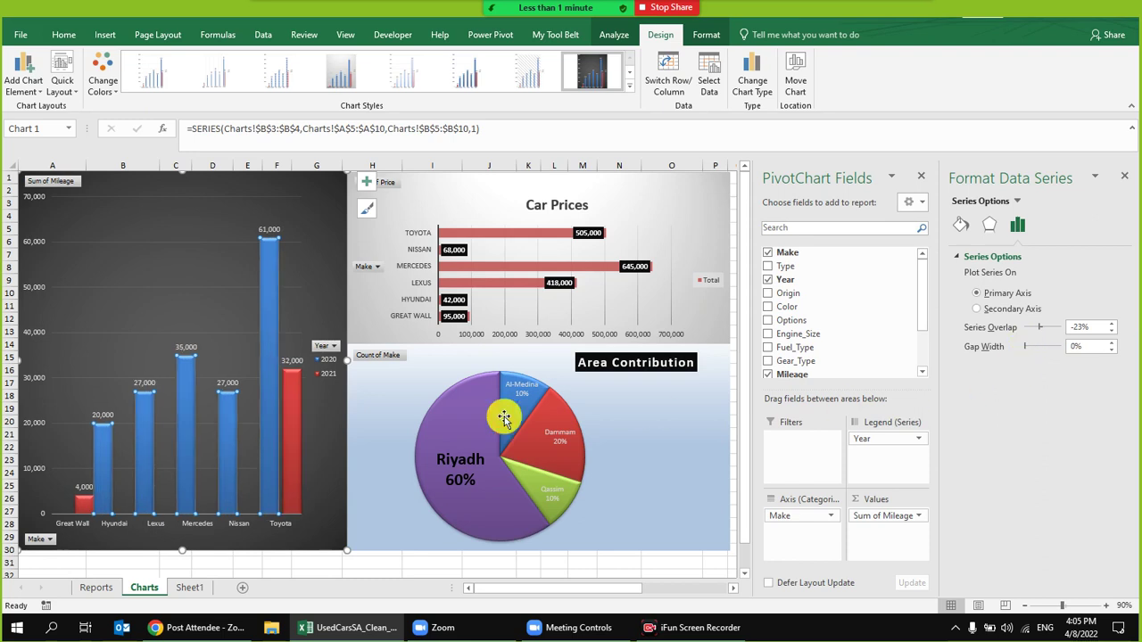
mouse_move(287, 470)
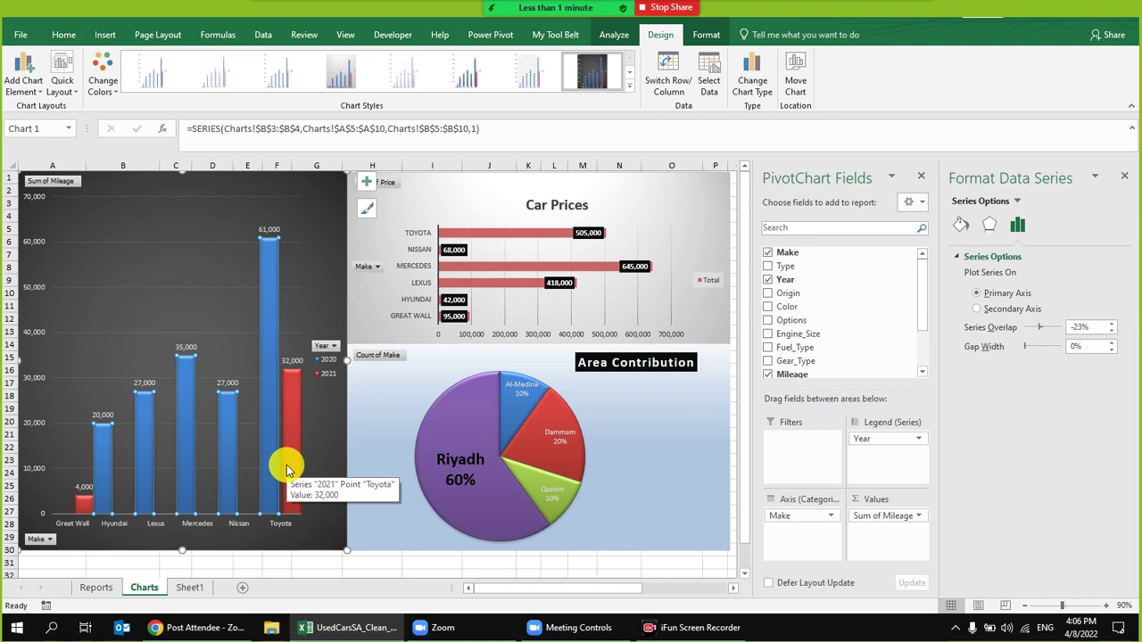
left_click(998, 225)
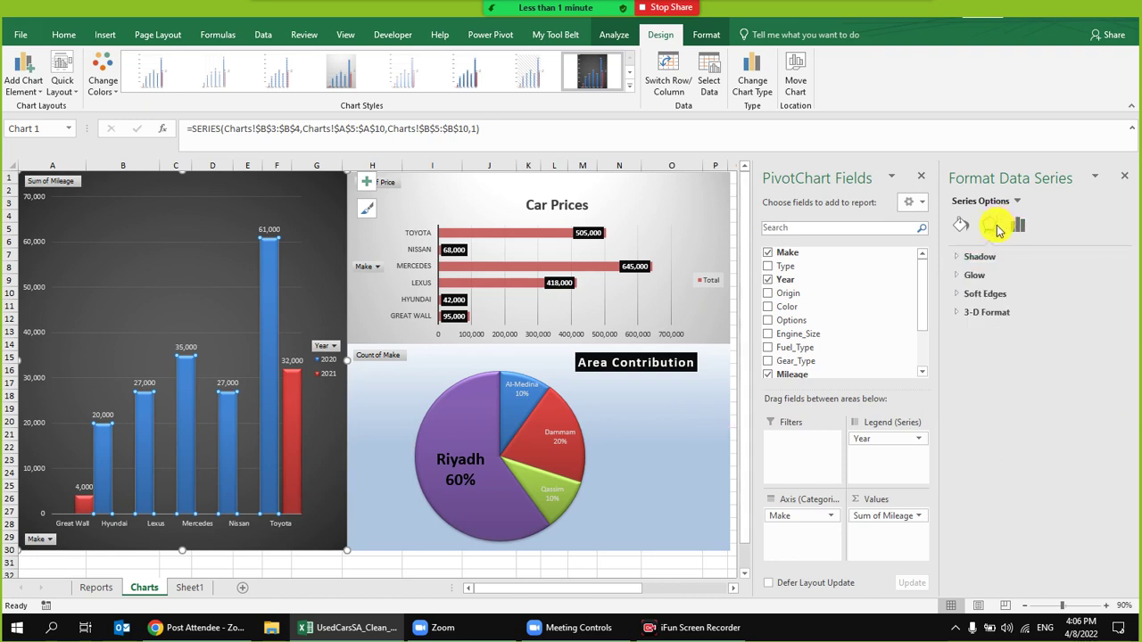